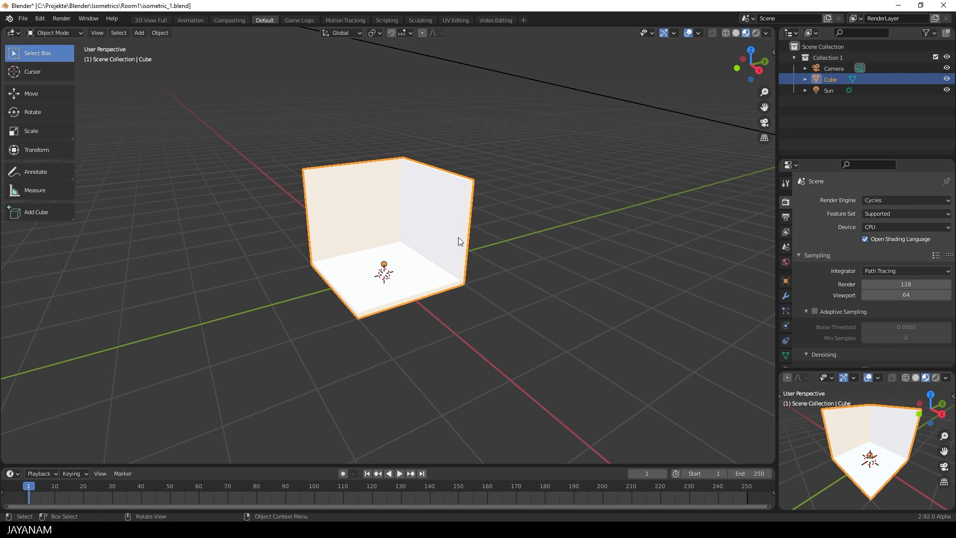
Set the Cycles render device to GPU Compute and save the file
{"action": "left_click", "coordinate": [906, 227]}
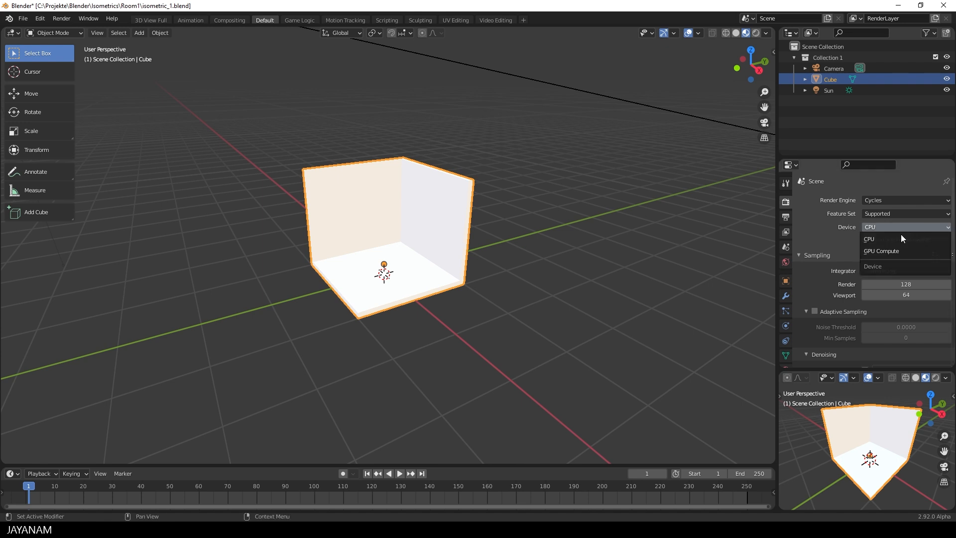
{"action": "left_click", "coordinate": [895, 250]}
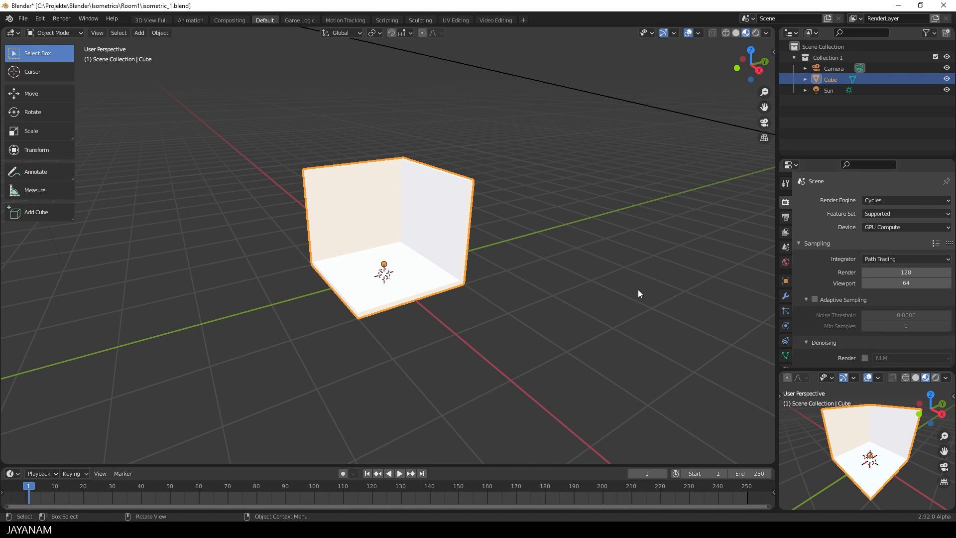
{"action": "key", "text": "ctrl+s"}
Inspect the two inner wall faces of the room cube in Edit Mode, leaving nothing selected
{"action": "key", "text": "Tab"}
{"action": "middle_click_drag", "start_coordinate": [490, 275], "coordinate": [506, 282]}
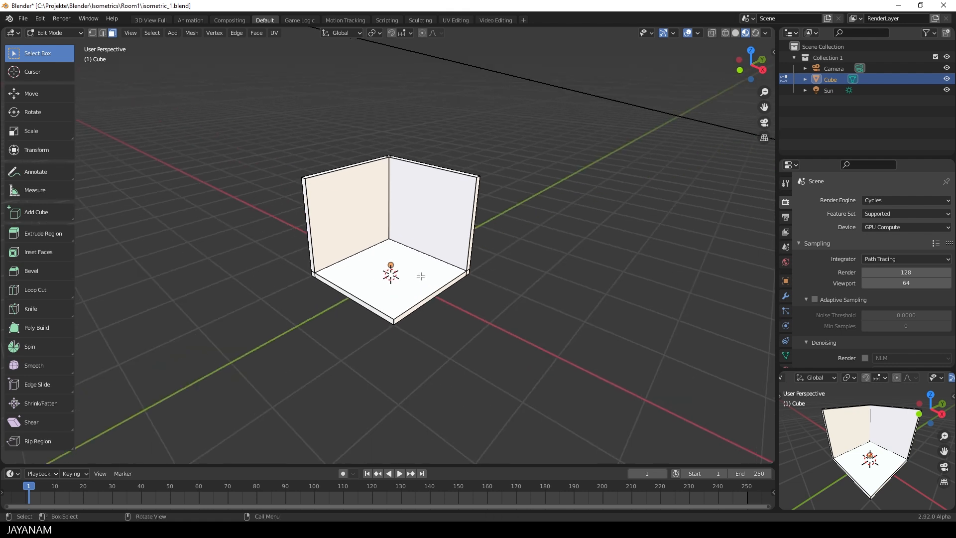
{"action": "left_click", "coordinate": [432, 204]}
{"action": "left_click", "coordinate": [369, 194]}
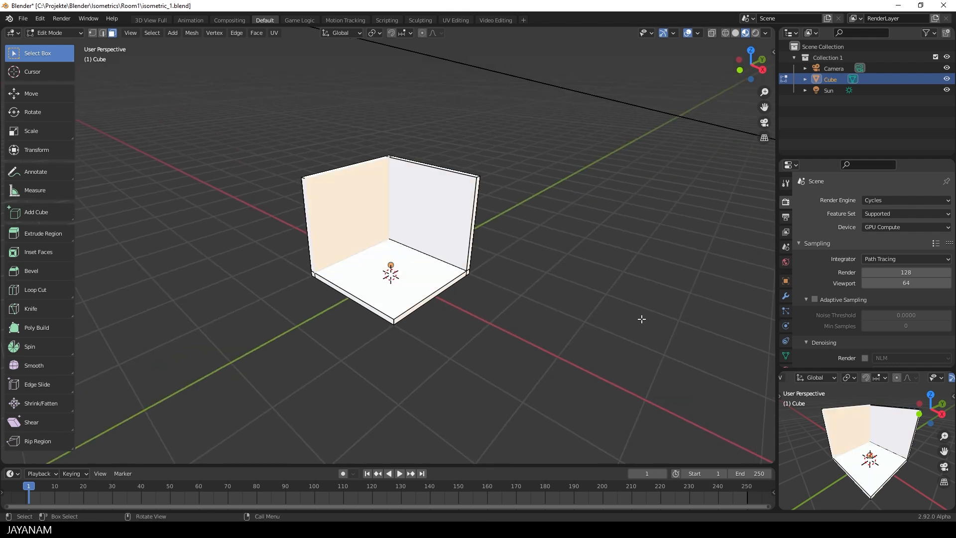
{"action": "left_click", "coordinate": [535, 317]}
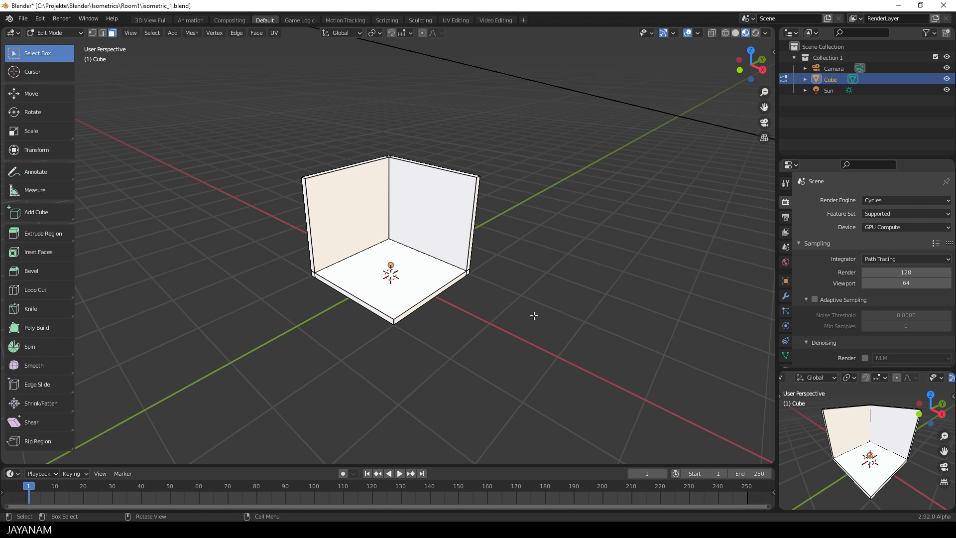
Look through the selected scene camera and show its location and rotation values
{"action": "left_click", "coordinate": [840, 68]}
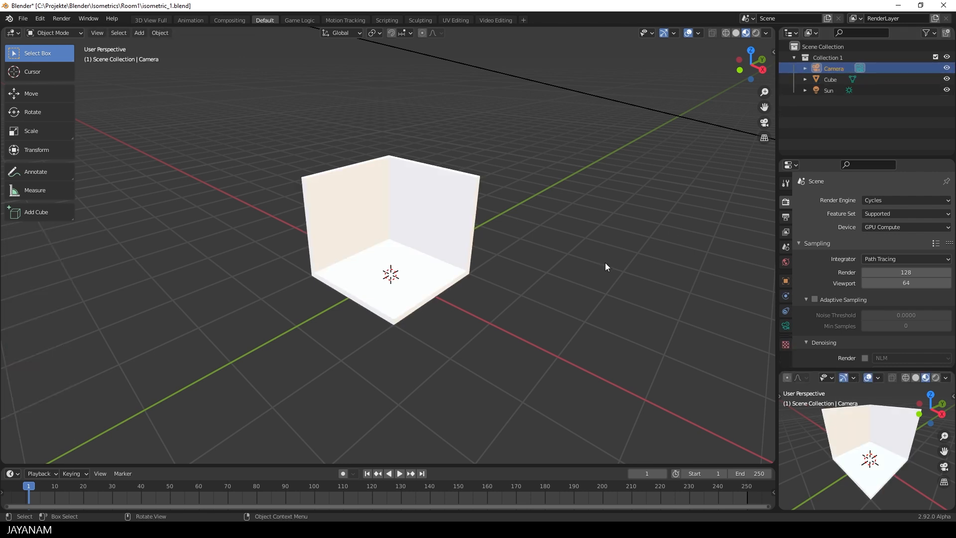
{"action": "key", "text": "KP_0"}
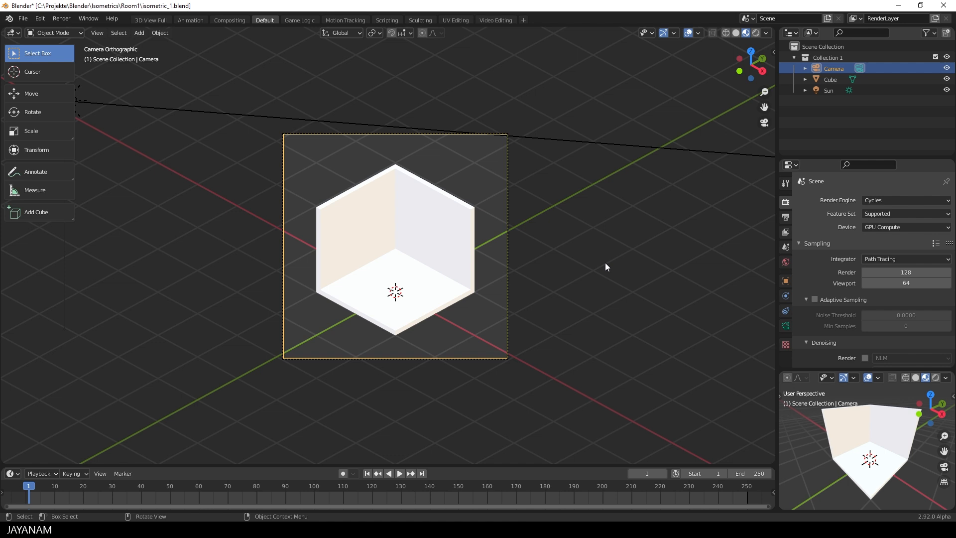
{"action": "key", "text": "n"}
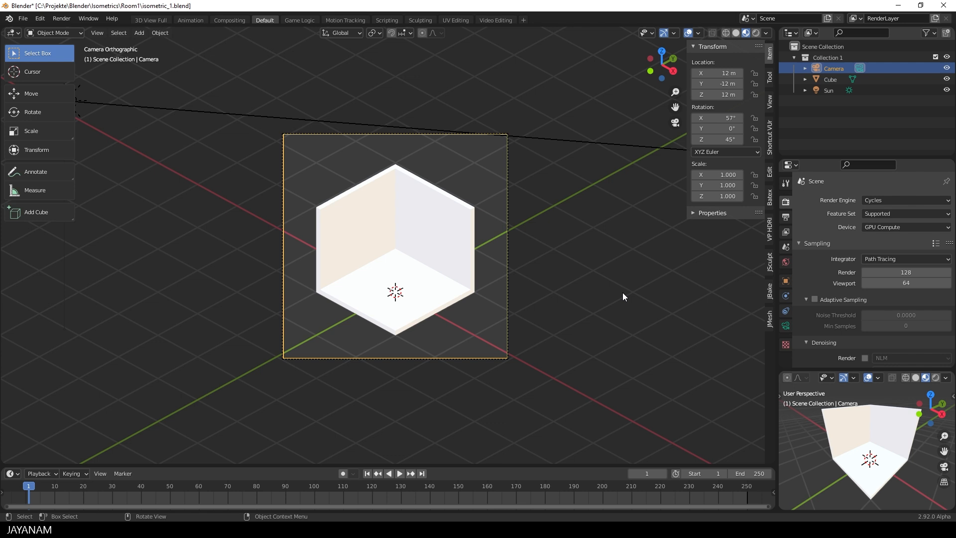
Rename Collection 1 as Room
{"action": "left_click", "coordinate": [823, 56]}
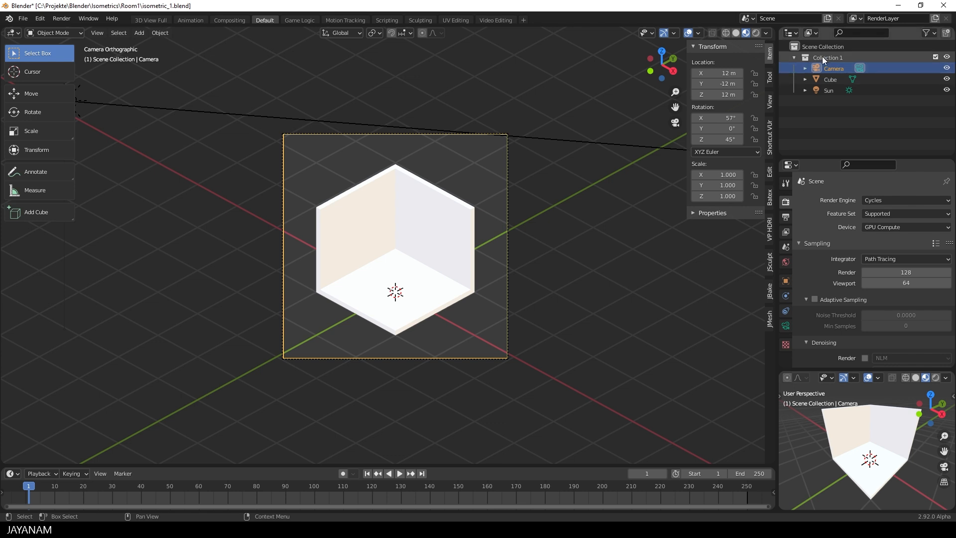
{"action": "double_click", "coordinate": [823, 55]}
{"action": "type", "text": "Room"}
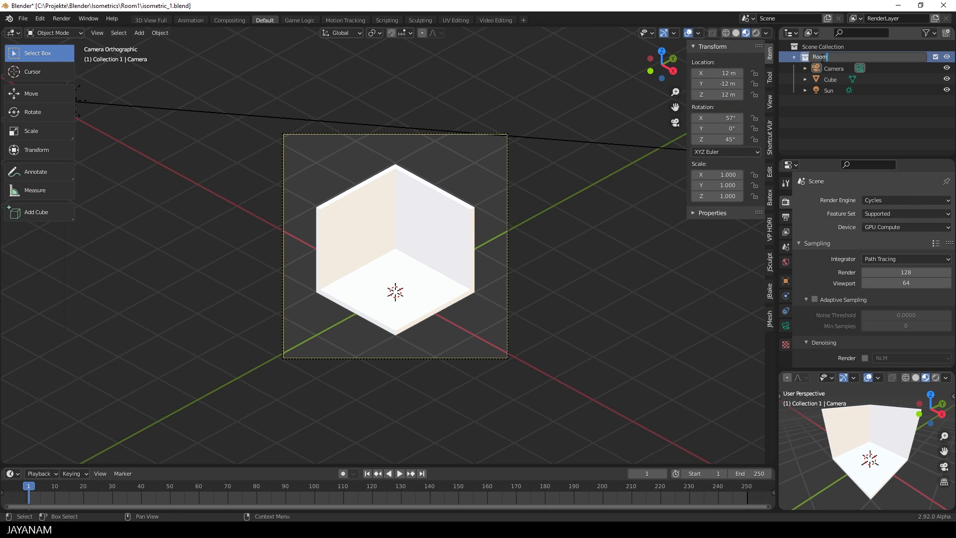
{"action": "key", "text": "Return"}
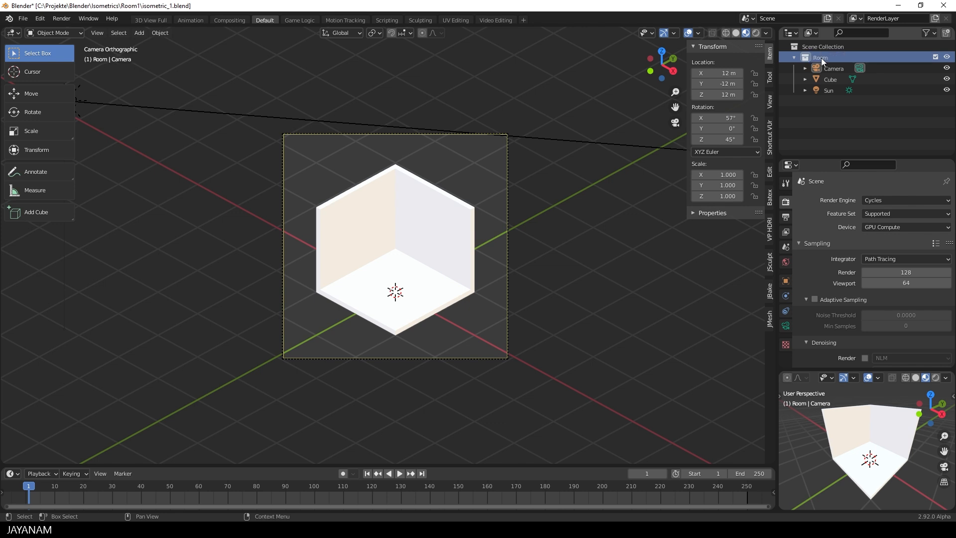
Add a collection named Models directly under the Scene Collection, and hide and show the Room collection once
{"action": "left_click", "coordinate": [819, 44]}
{"action": "right_click", "coordinate": [819, 44]}
{"action": "left_click", "coordinate": [820, 44]}
{"action": "left_click", "coordinate": [832, 102]}
{"action": "double_click", "coordinate": [832, 102]}
{"action": "type", "text": "Models"}
{"action": "key", "text": "Return"}
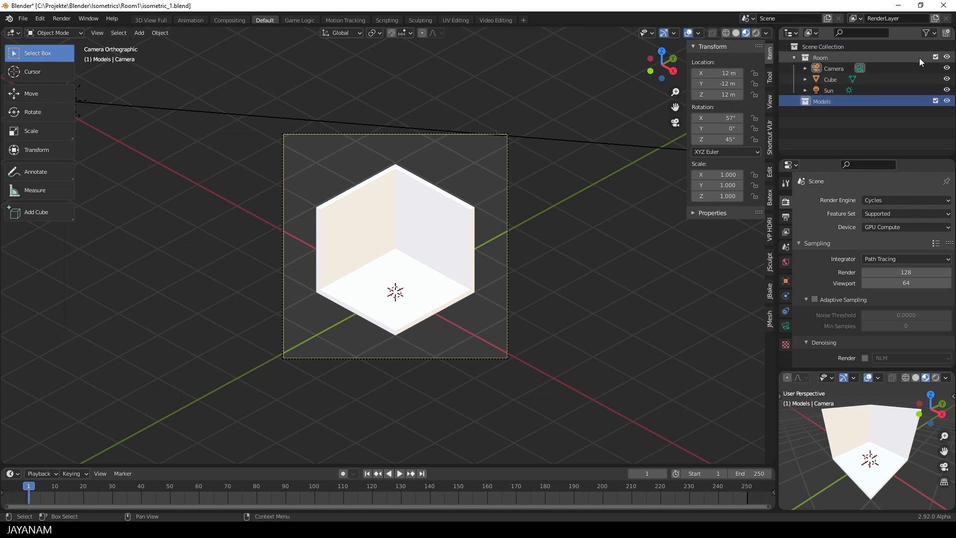
{"action": "left_click", "coordinate": [947, 57]}
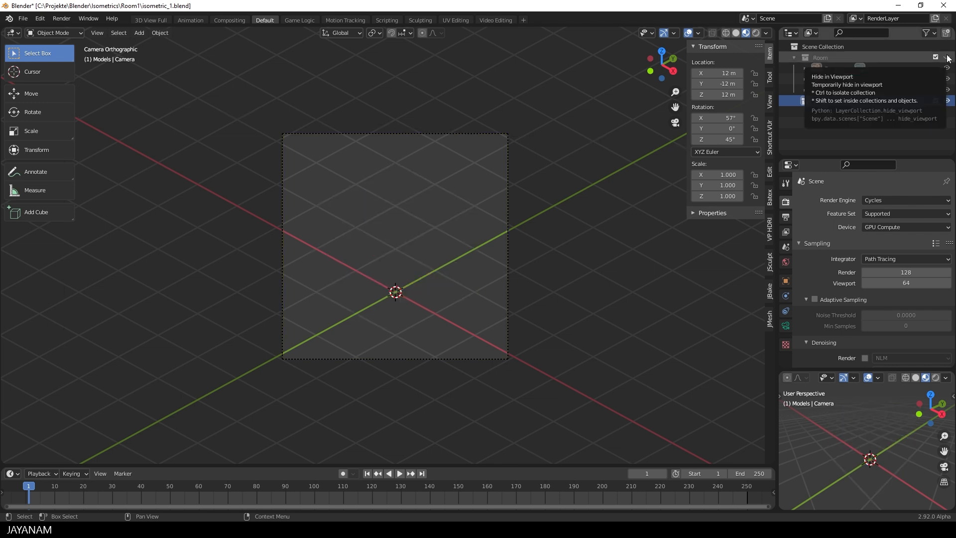
{"action": "left_click", "coordinate": [946, 58]}
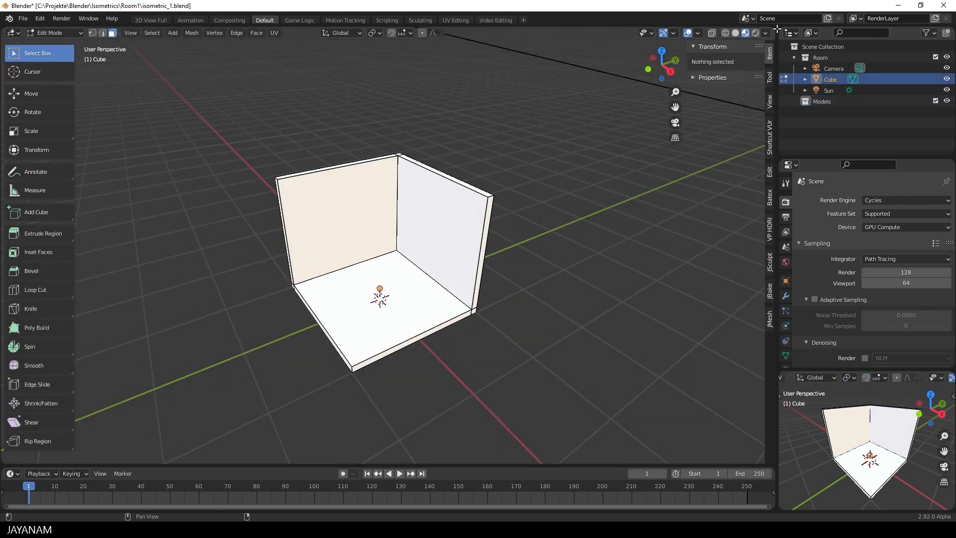
Split the 3D viewport into two side-by-side areas and turn the second into a Shader Editor framing the room material's nodes
{"action": "left_click_drag", "start_coordinate": [772, 31], "coordinate": [455, 41]}
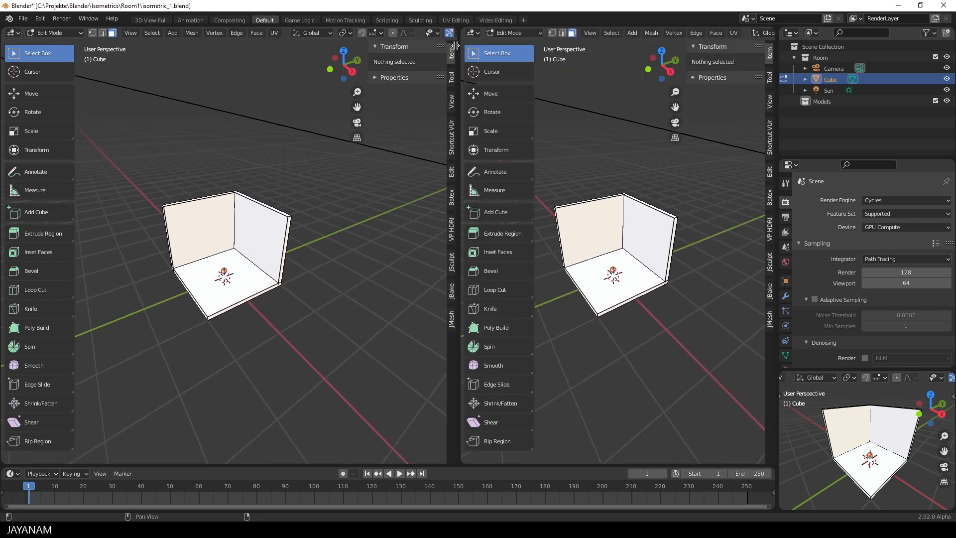
{"action": "left_click", "coordinate": [469, 32]}
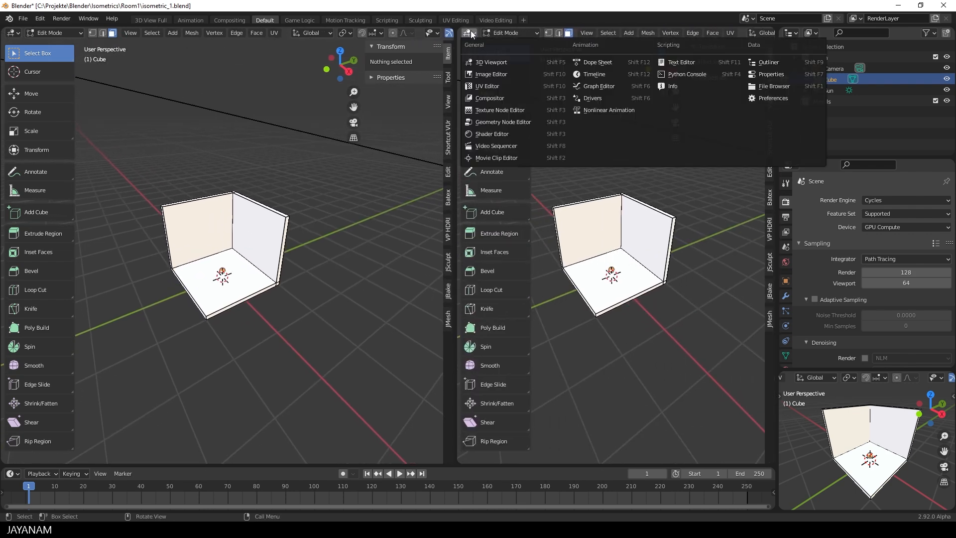
{"action": "left_click", "coordinate": [510, 133]}
{"action": "key", "text": "n"}
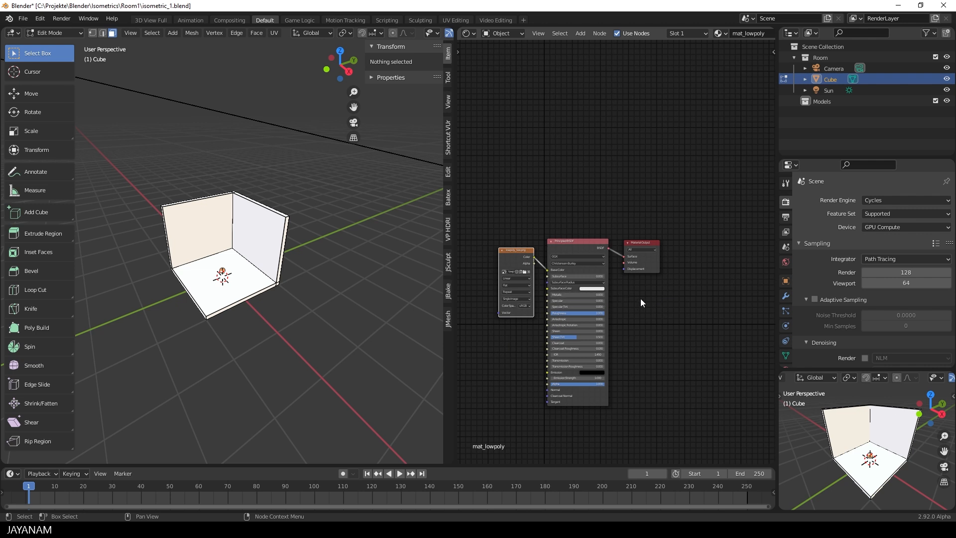
{"action": "key", "text": "Home"}
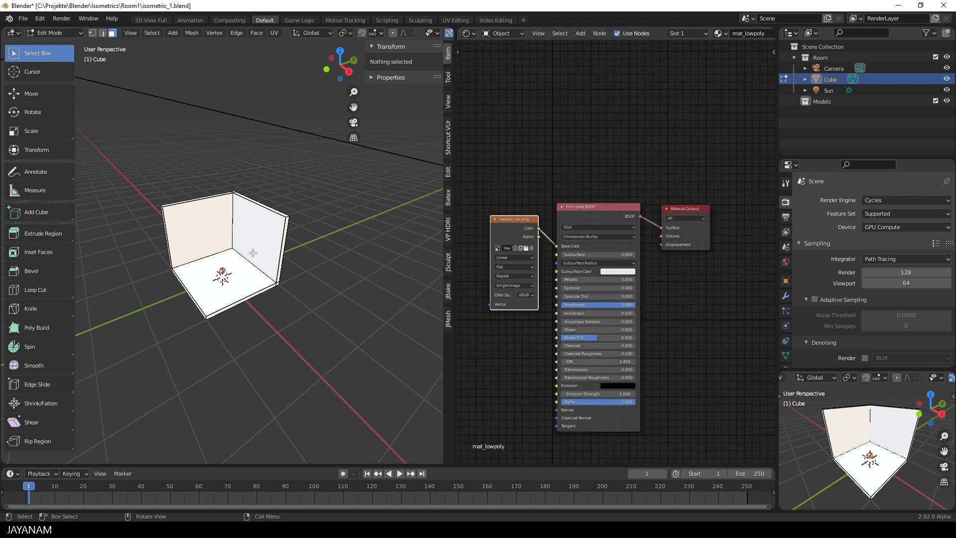
Return the cube to Object Mode and examine the Principled BSDF and lowpoly_tex.png nodes of the mat_lowpoly material
{"action": "key", "text": "Tab"}
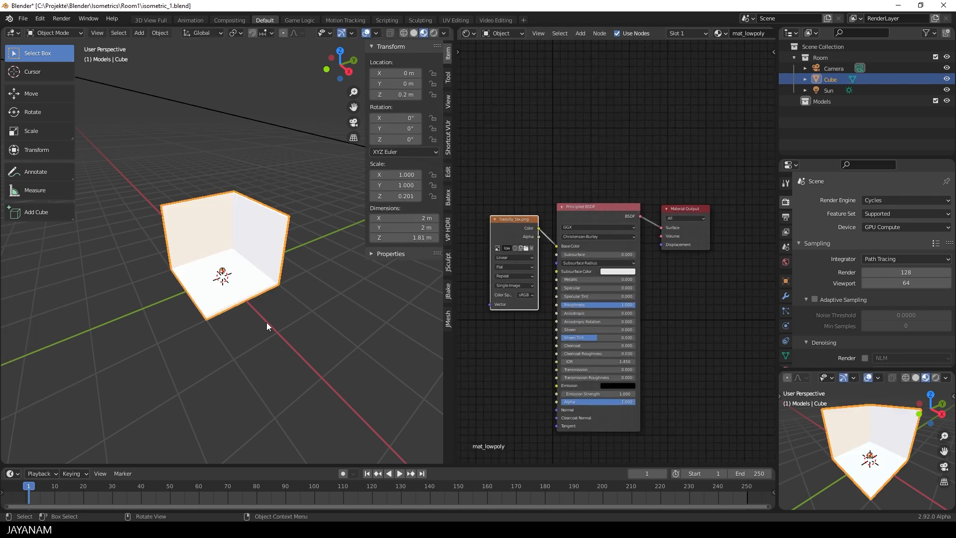
{"action": "middle_click_drag", "start_coordinate": [654, 193], "coordinate": [682, 143]}
{"action": "scroll", "coordinate": [682, 144], "scroll_direction": "up", "scroll_amount": 1}
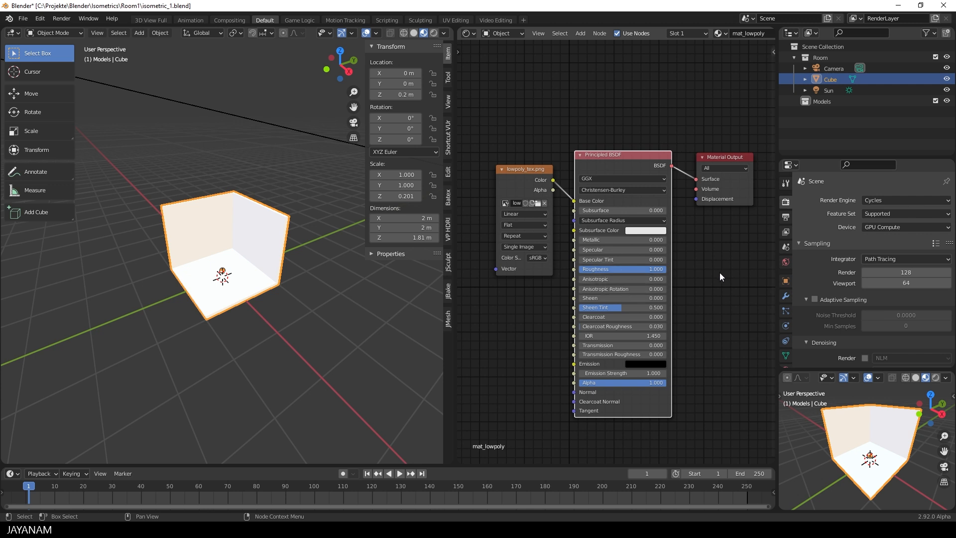
{"action": "left_click", "coordinate": [514, 171]}
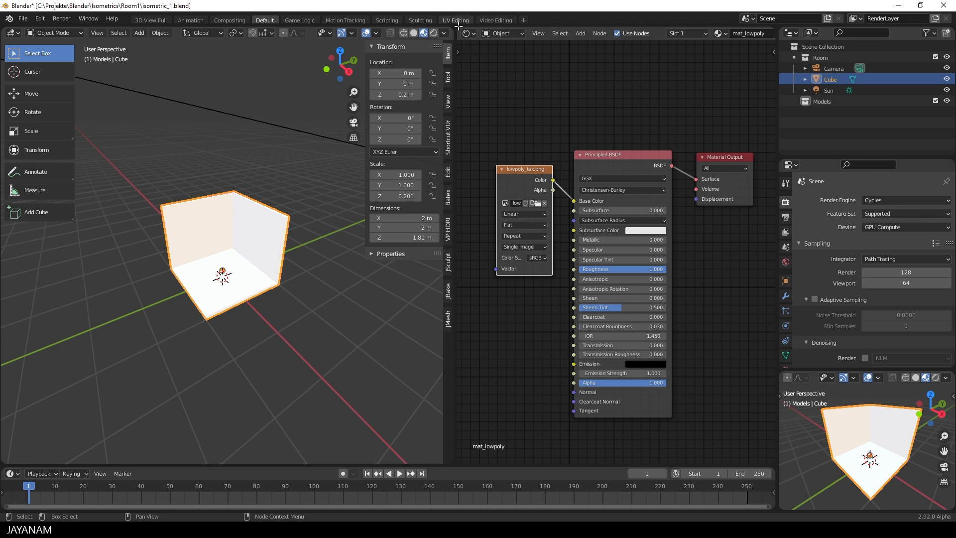
Split the Shader Editor into two stacked areas and make the upper one a UV Editor with its header at the top
{"action": "left_click_drag", "start_coordinate": [459, 29], "coordinate": [470, 260]}
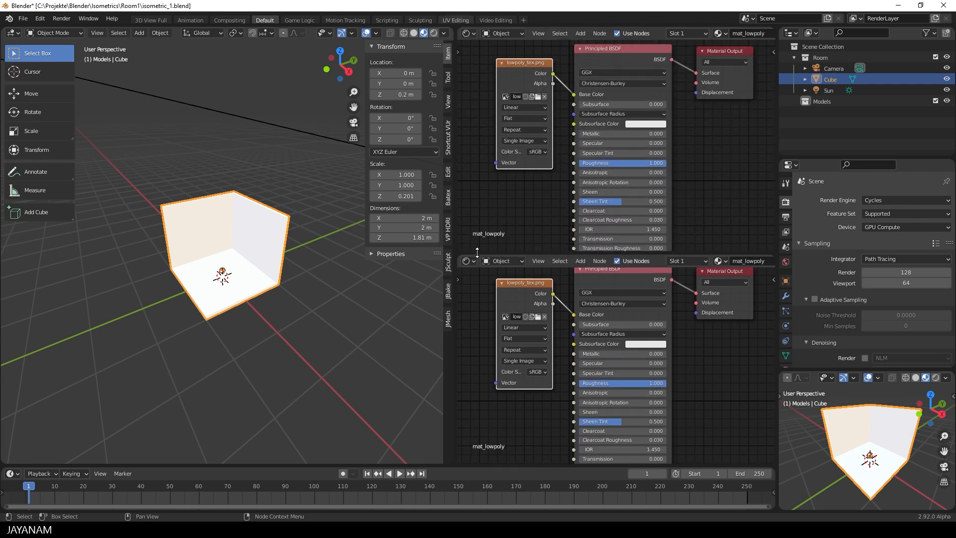
{"action": "left_click", "coordinate": [468, 34]}
{"action": "left_click", "coordinate": [481, 87]}
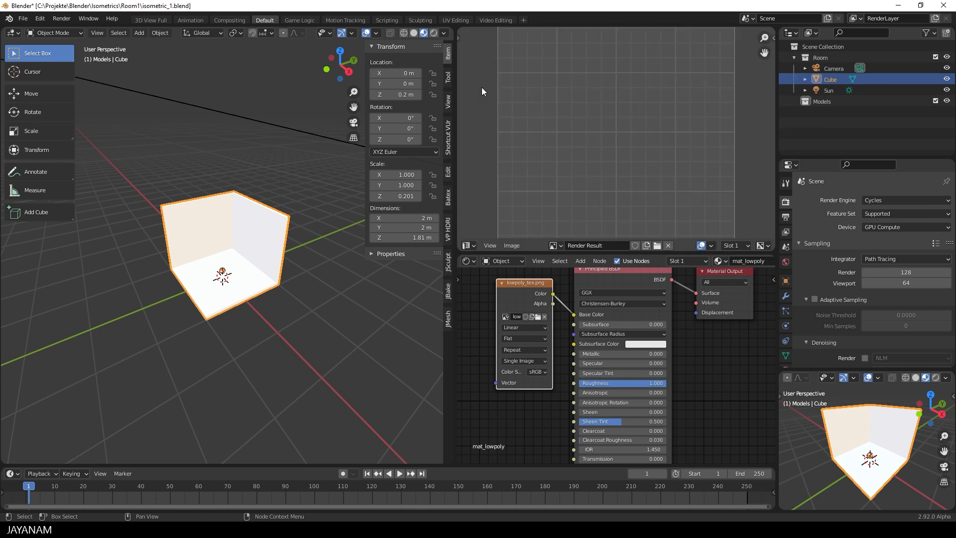
{"action": "right_click", "coordinate": [673, 246]}
{"action": "mouse_move", "coordinate": [722, 255]}
{"action": "left_click", "coordinate": [763, 293]}
Display the lowpoly_tex.png palette image in the UV Editor
{"action": "left_click", "coordinate": [547, 33]}
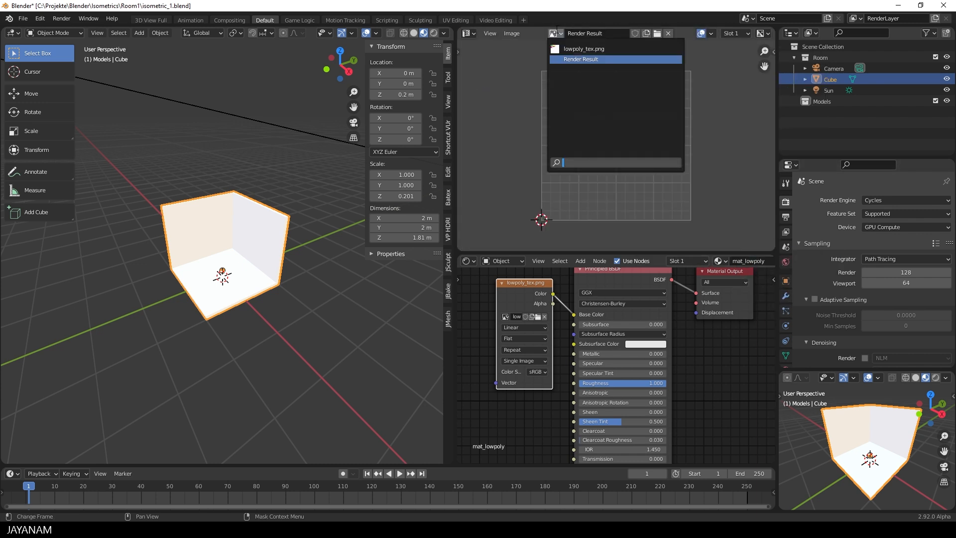
{"action": "left_click", "coordinate": [572, 49]}
{"action": "scroll", "coordinate": [626, 90], "scroll_direction": "up", "scroll_amount": 4}
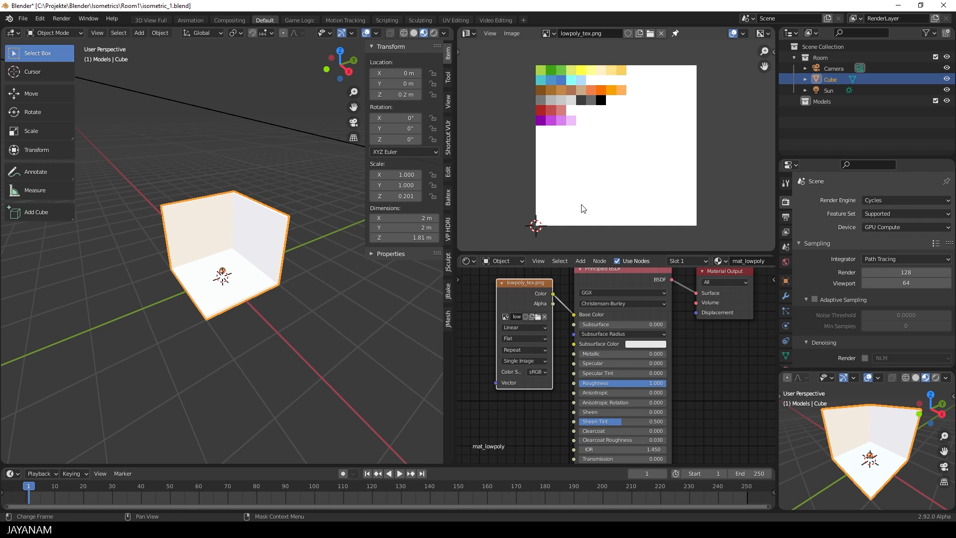
Select all faces of the room cube in Edit Mode and reset their UV mapping
{"action": "middle_click_drag", "start_coordinate": [319, 261], "coordinate": [309, 267]}
{"action": "scroll", "coordinate": [308, 267], "scroll_direction": "up", "scroll_amount": 2}
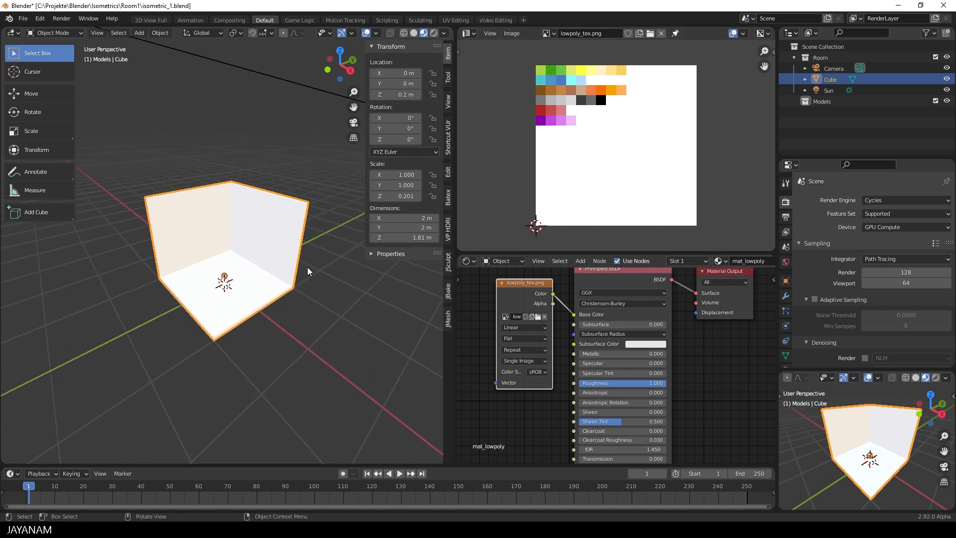
{"action": "scroll", "coordinate": [329, 295], "scroll_direction": "up", "scroll_amount": 2}
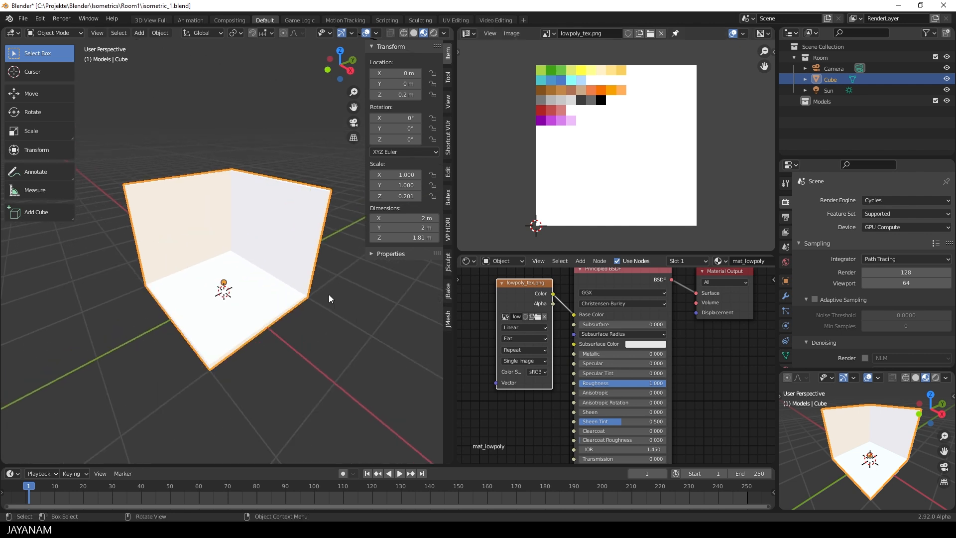
{"action": "key", "text": "Tab"}
{"action": "key", "text": "a"}
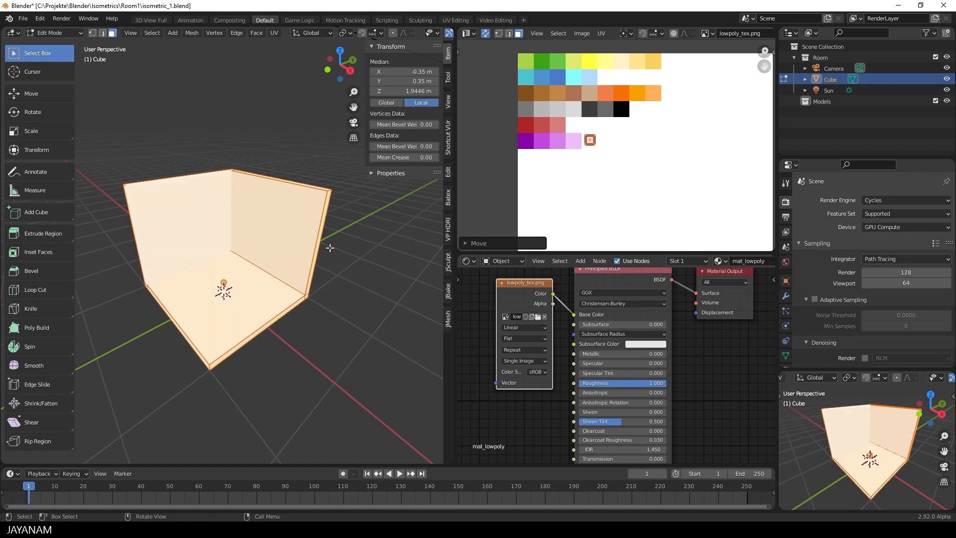
{"action": "key", "text": "u"}
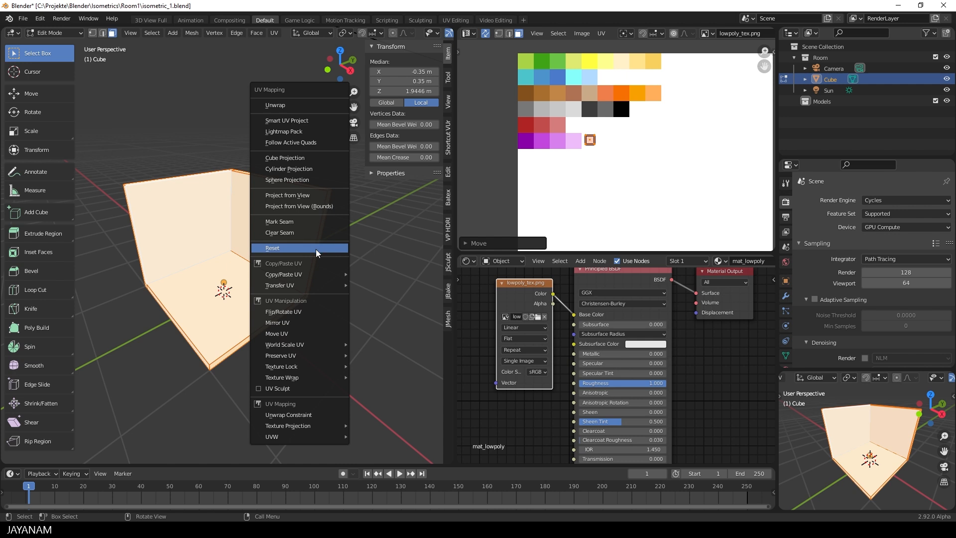
{"action": "left_click", "coordinate": [326, 249]}
Scale the room's UVs down to about 0.04 so they fit within one palette swatch
{"action": "middle_click_drag", "start_coordinate": [715, 187], "coordinate": [706, 172]}
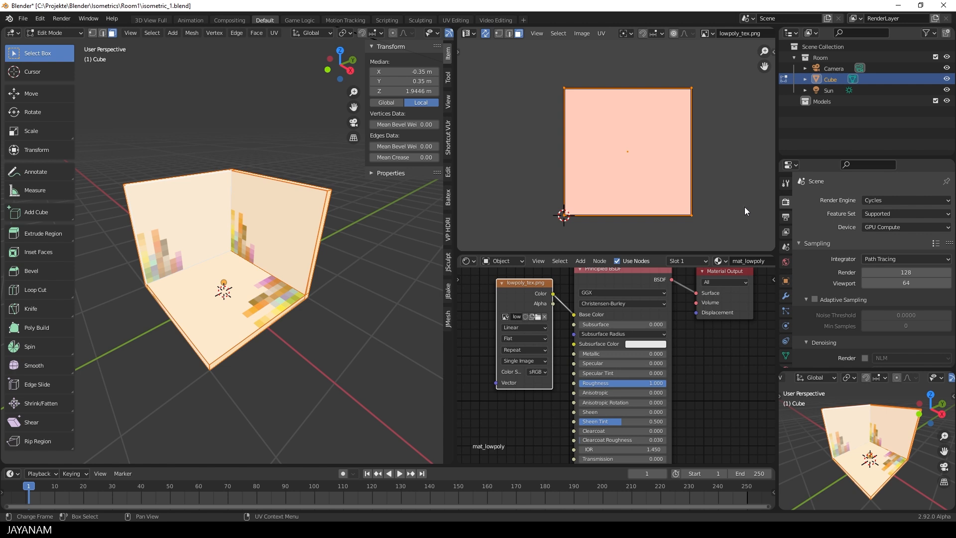
{"action": "key", "text": "s"}
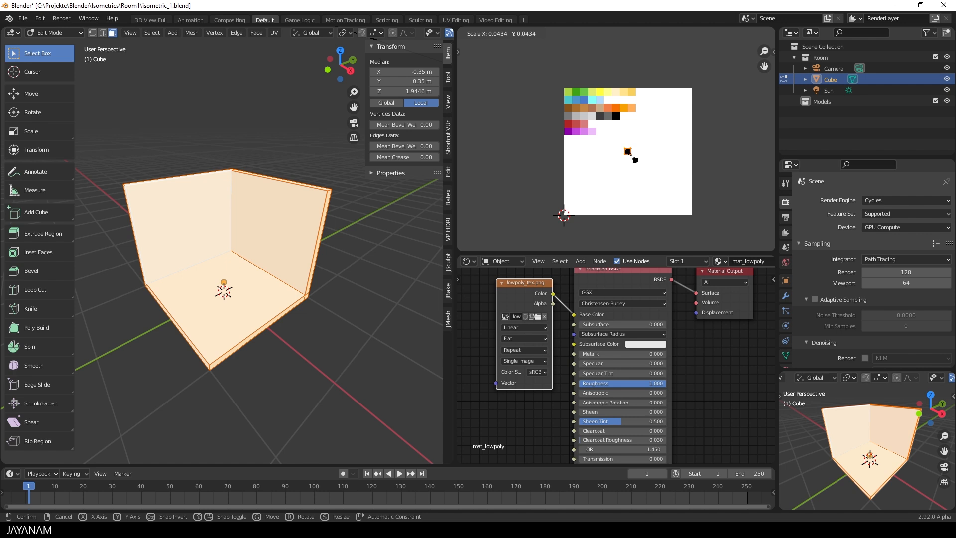
{"action": "left_click", "coordinate": [632, 159]}
Move the shrunken UVs to the white spot directly beside the lightest violet swatch
{"action": "scroll", "coordinate": [647, 159], "scroll_direction": "up", "scroll_amount": 2}
{"action": "scroll", "coordinate": [692, 177], "scroll_direction": "up", "scroll_amount": 2}
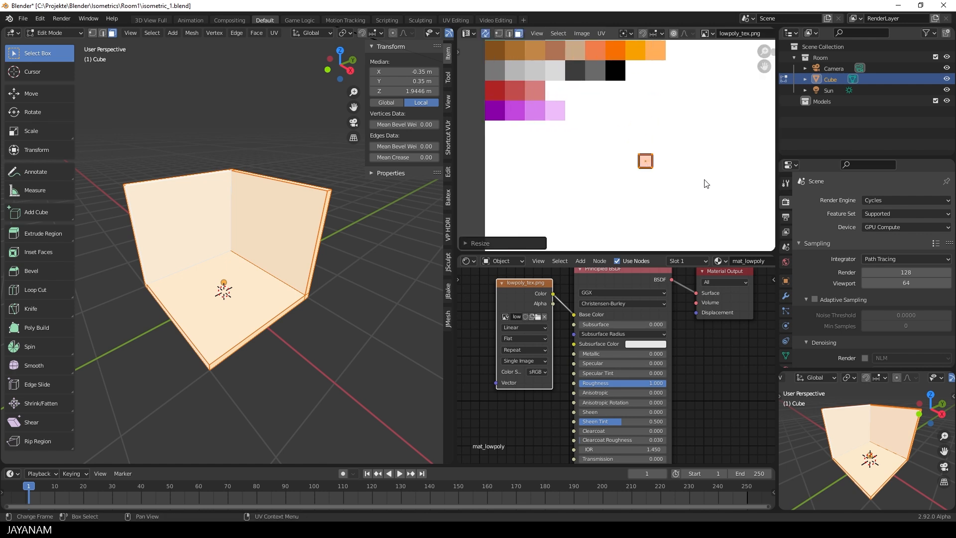
{"action": "key", "text": "g"}
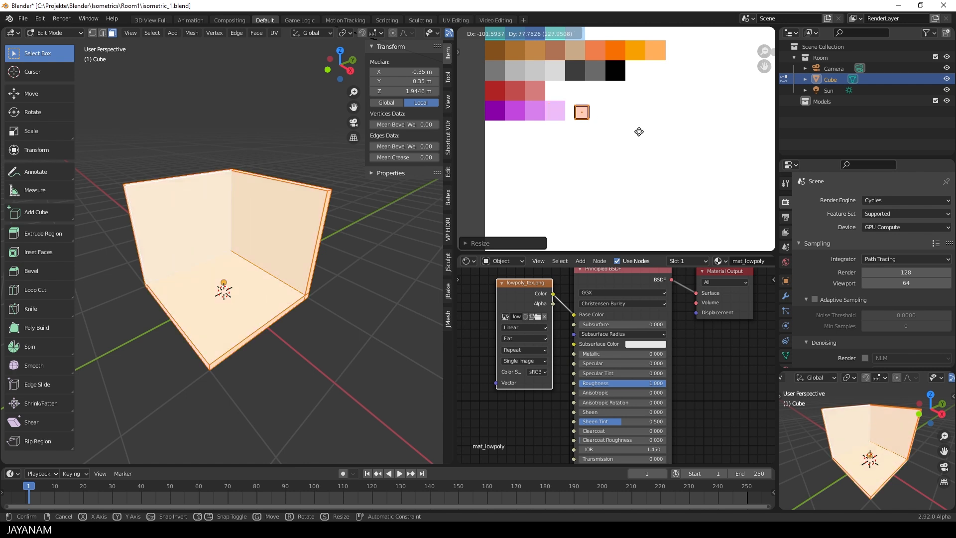
{"action": "left_click", "coordinate": [632, 130]}
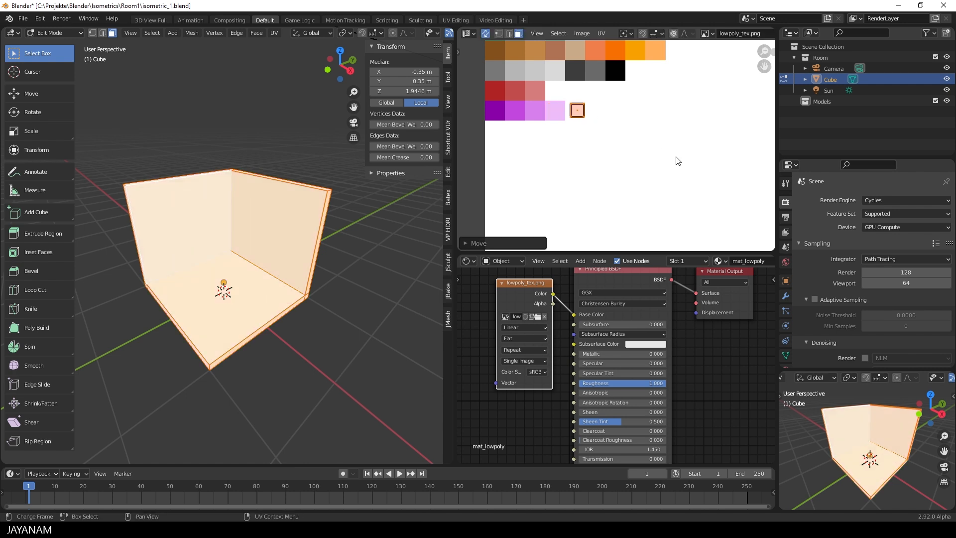
Color the room's inner floor face by moving its UVs onto the light tan swatch in the brown palette row
{"action": "left_click", "coordinate": [257, 295]}
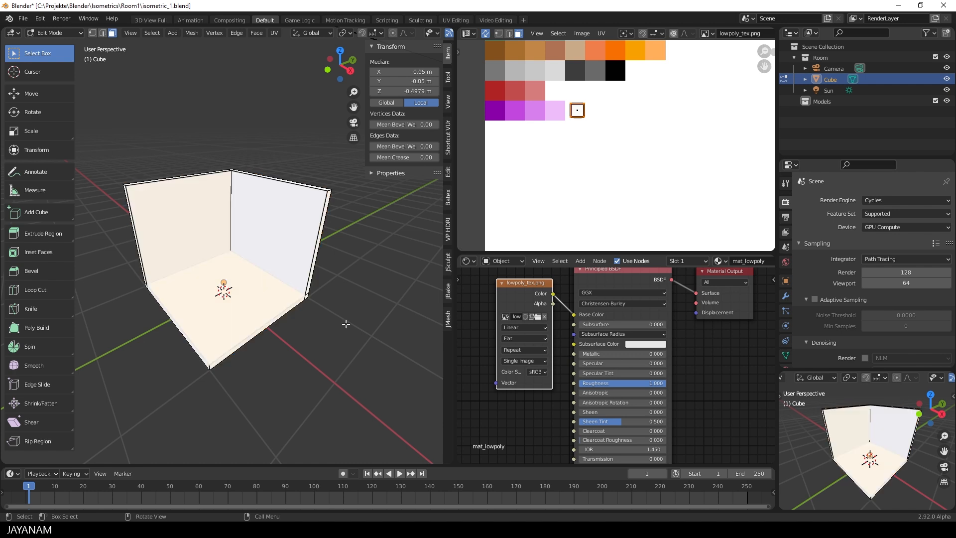
{"action": "scroll", "coordinate": [672, 147], "scroll_direction": "down", "scroll_amount": 1}
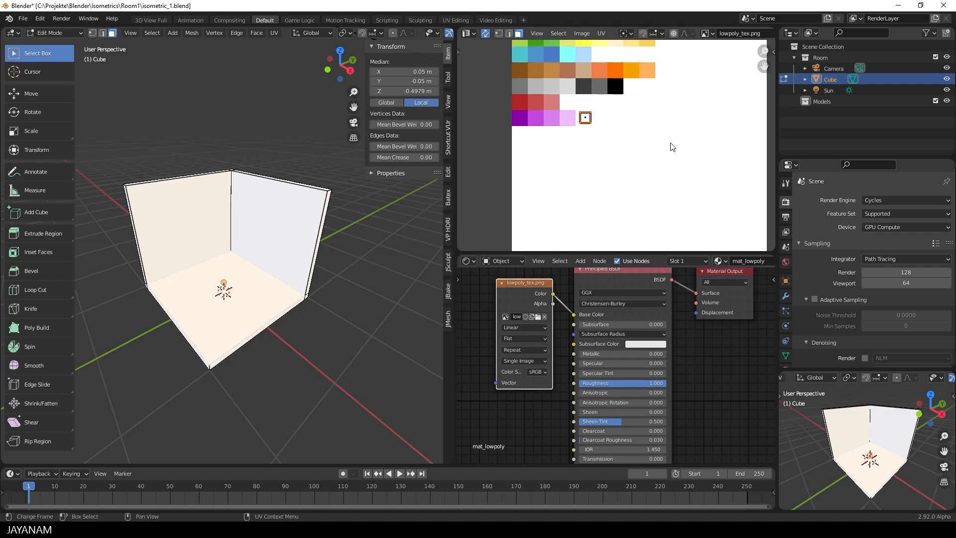
{"action": "key", "text": "g"}
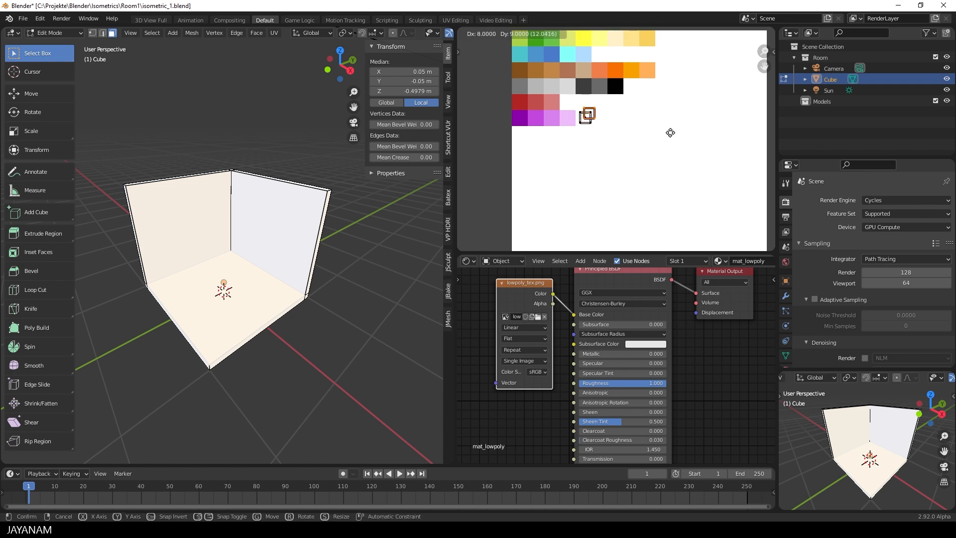
{"action": "left_click", "coordinate": [663, 96]}
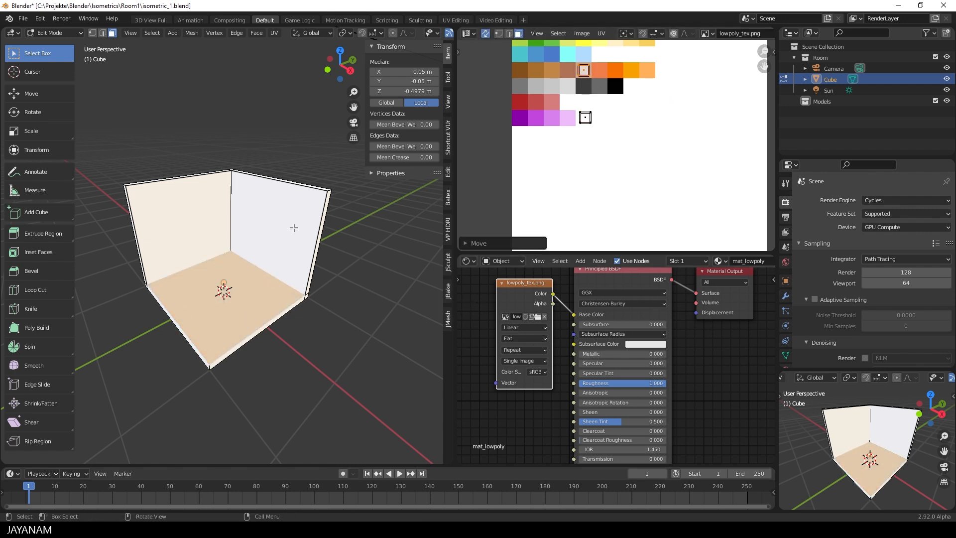
Color the inner face of the windowless wall by moving its UVs onto the medium blue swatch, and return to Object Mode
{"action": "left_click", "coordinate": [295, 229]}
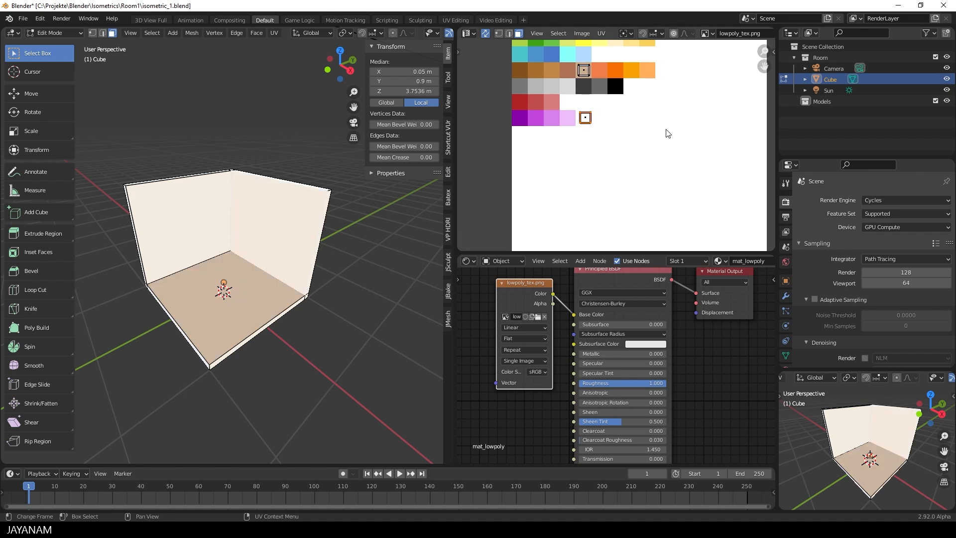
{"action": "scroll", "coordinate": [667, 133], "scroll_direction": "down", "scroll_amount": 1}
{"action": "key", "text": "g"}
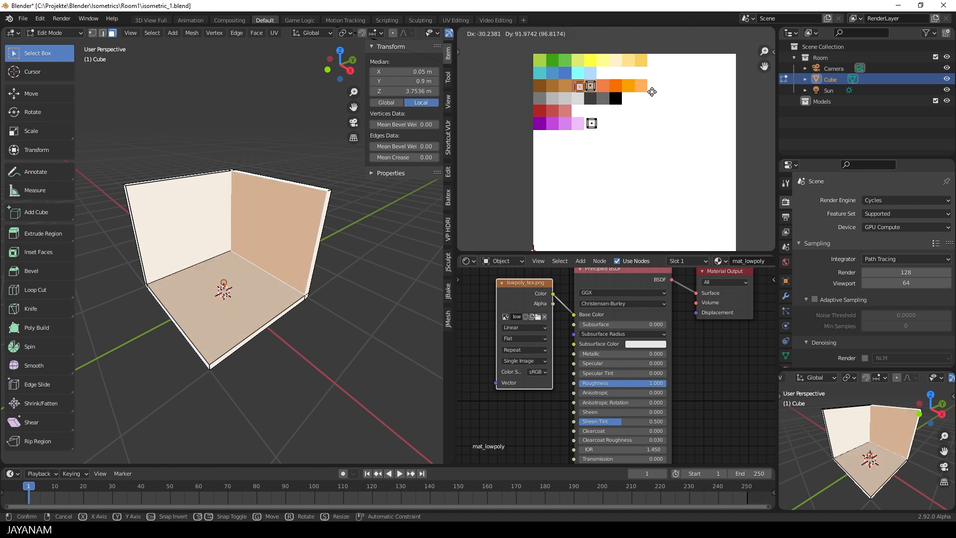
{"action": "left_click", "coordinate": [639, 78]}
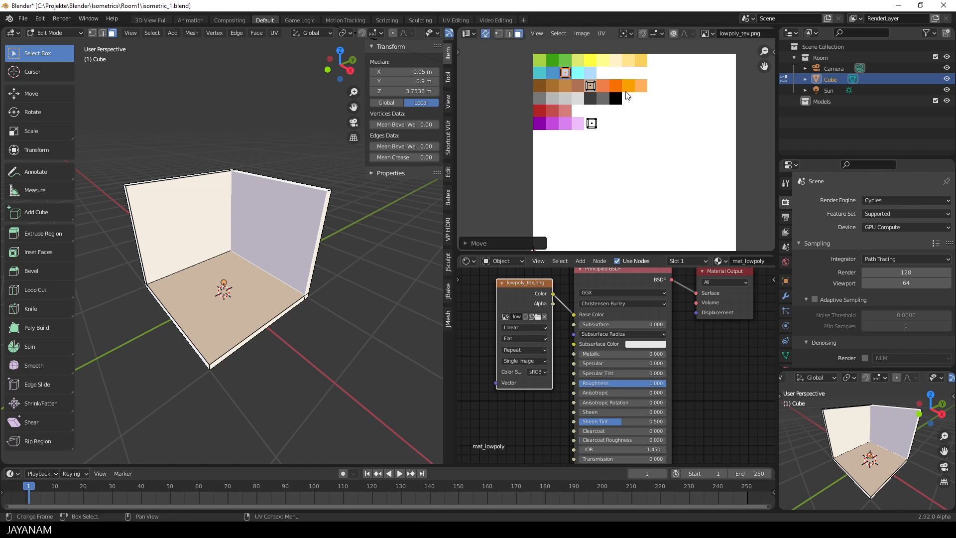
{"action": "key", "text": "Tab"}
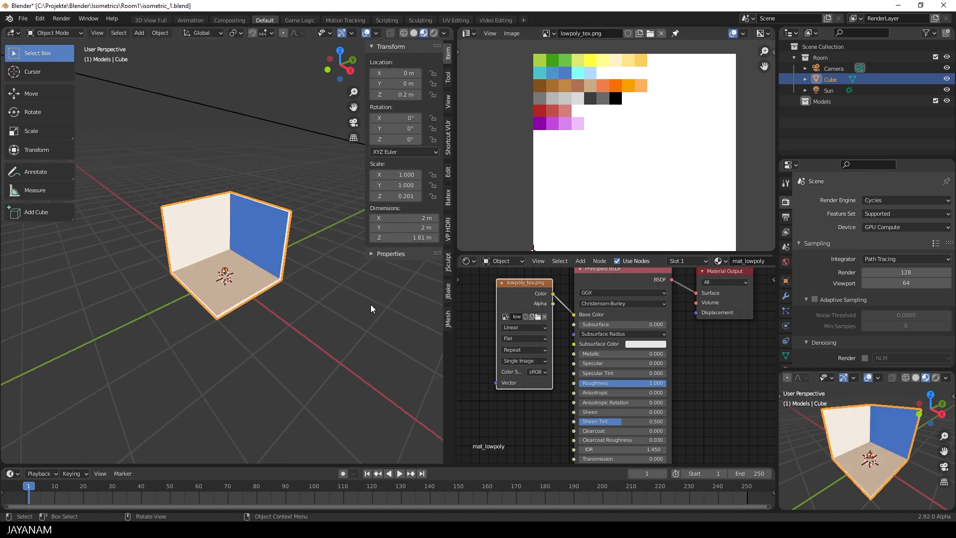
Set the small preview viewport to Rendered shading and display the World properties
{"action": "scroll", "coordinate": [353, 295], "scroll_direction": "up", "scroll_amount": 3}
{"action": "middle_click_drag", "start_coordinate": [351, 297], "coordinate": [371, 314]}
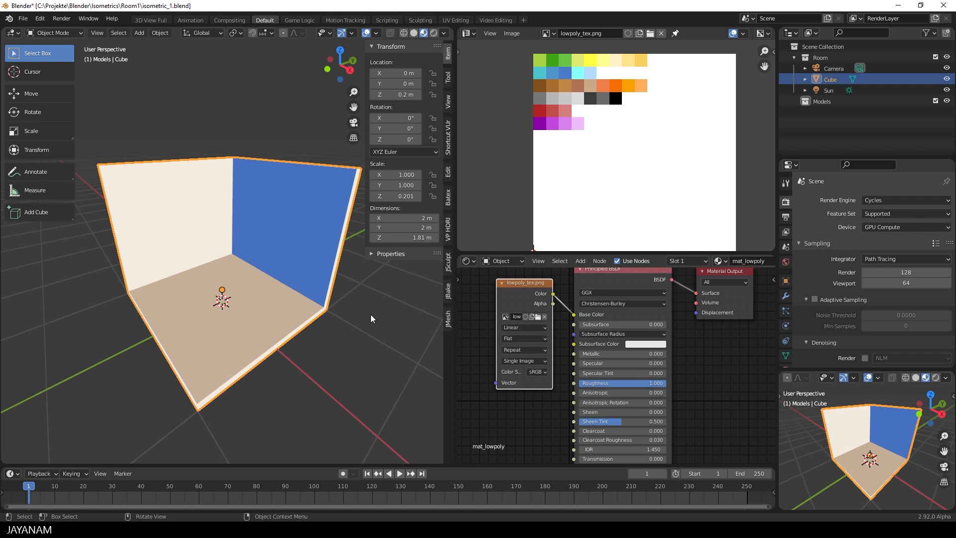
{"action": "left_click", "coordinate": [936, 378]}
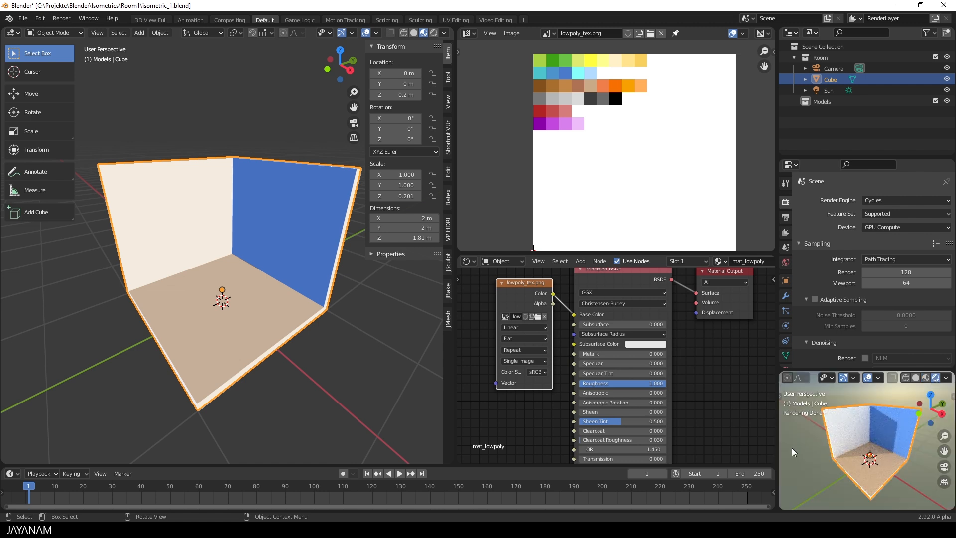
{"action": "left_click", "coordinate": [786, 262]}
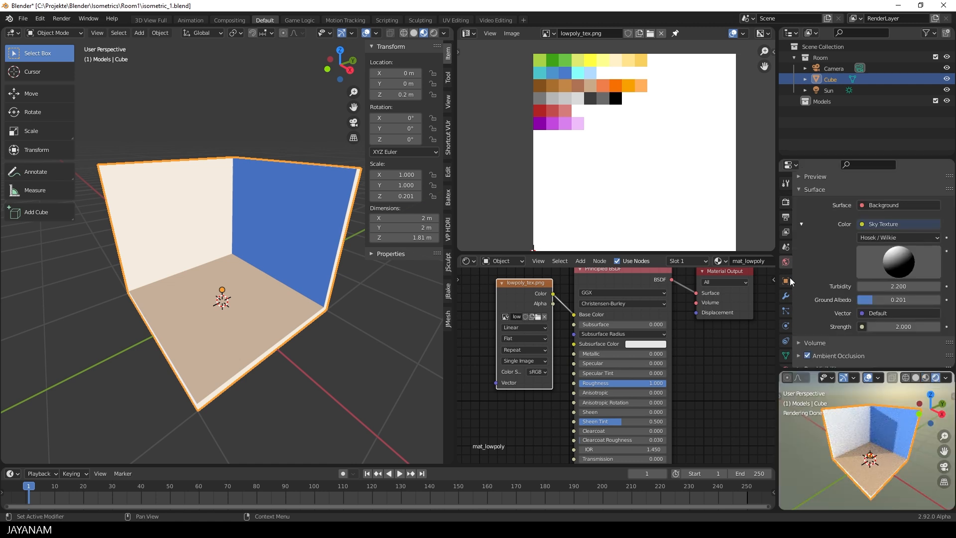
Join the shader editor and image editor areas into the main 3D viewport to enlarge it
{"action": "right_click", "coordinate": [565, 252]}
{"action": "left_click", "coordinate": [566, 253]}
{"action": "left_click", "coordinate": [581, 288]}
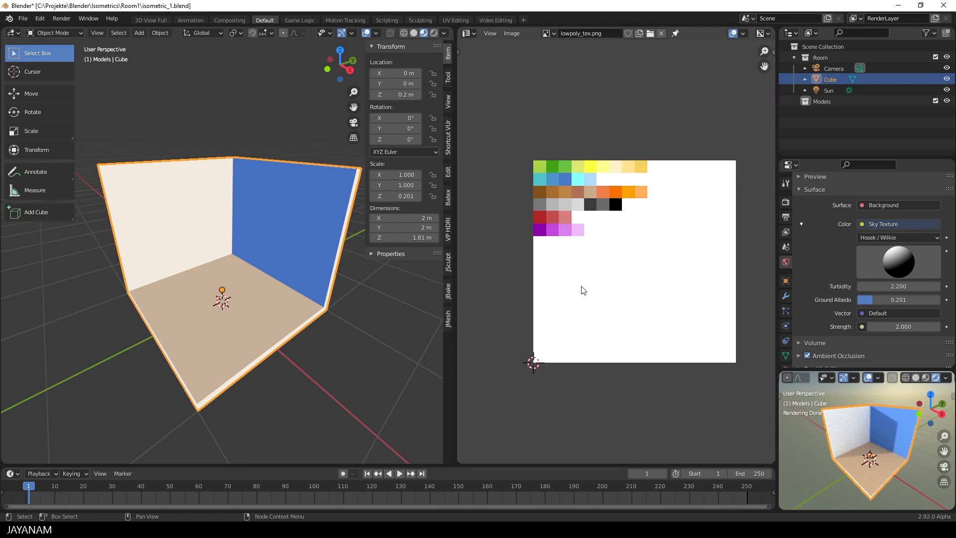
{"action": "right_click", "coordinate": [455, 242]}
{"action": "left_click", "coordinate": [459, 241]}
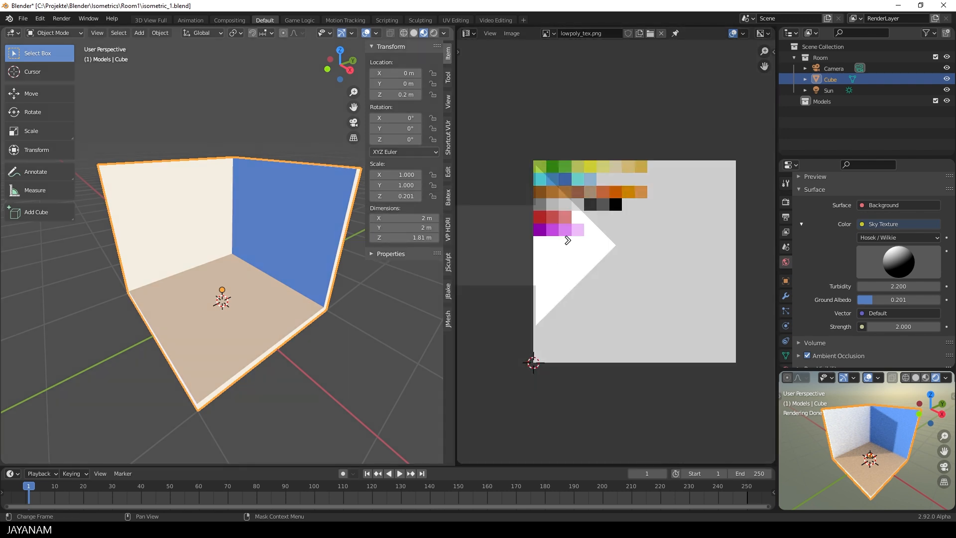
{"action": "left_click", "coordinate": [566, 240]}
{"action": "scroll", "coordinate": [552, 250], "scroll_direction": "down", "scroll_amount": 3}
{"action": "middle_click_drag", "start_coordinate": [548, 246], "coordinate": [559, 241]}
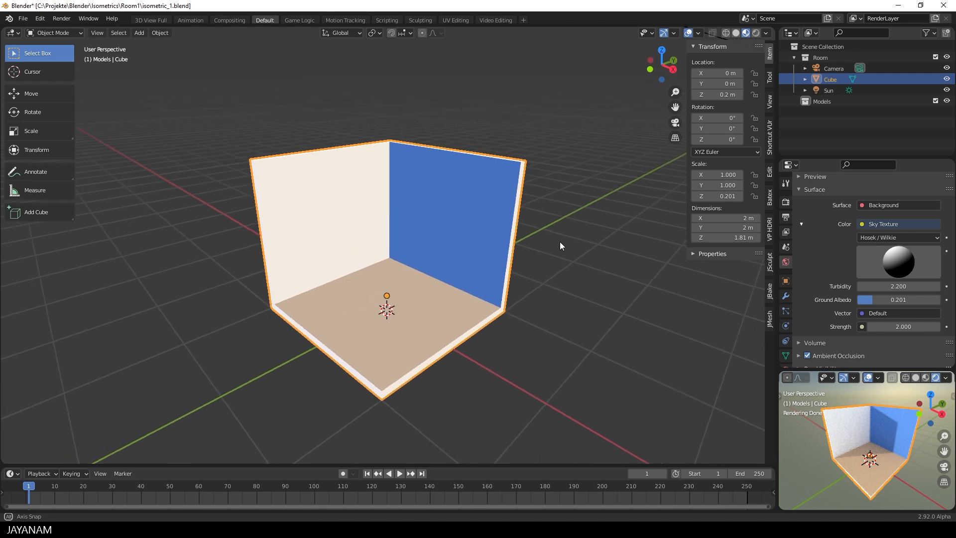
Switch the main viewport to Solid shading and set its shadow strength to 0.377
{"action": "left_click", "coordinate": [736, 33]}
{"action": "middle_click_drag", "start_coordinate": [596, 210], "coordinate": [593, 210]}
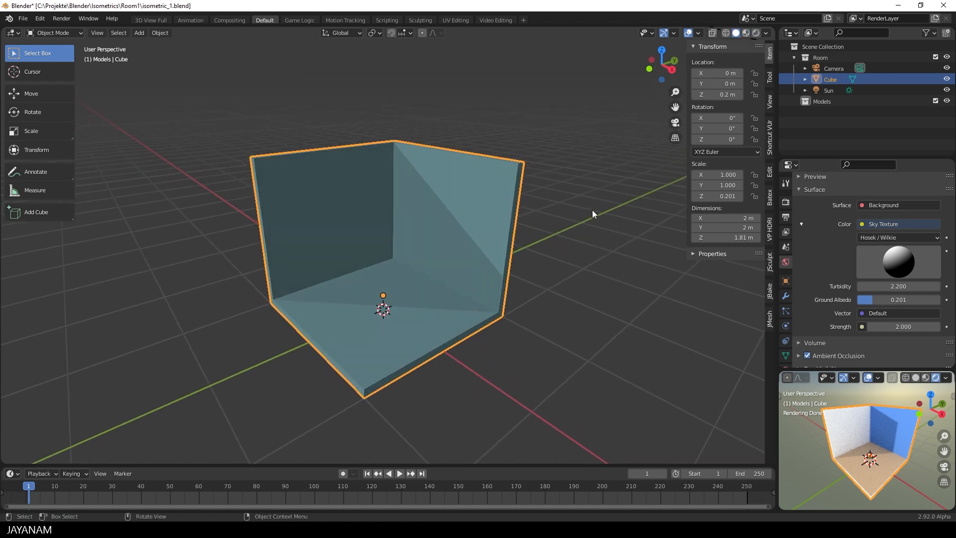
{"action": "left_click", "coordinate": [767, 33]}
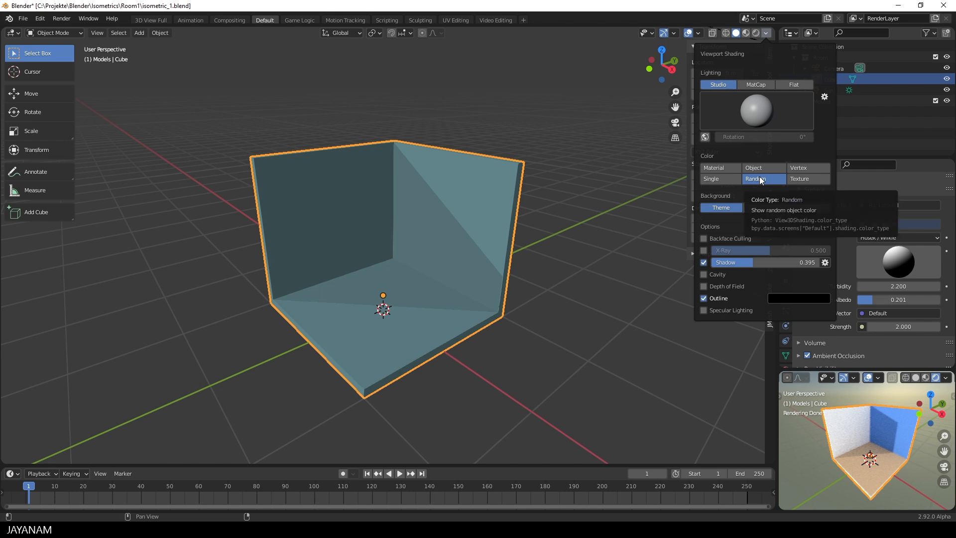
{"action": "left_click_drag", "start_coordinate": [750, 262], "coordinate": [752, 261]}
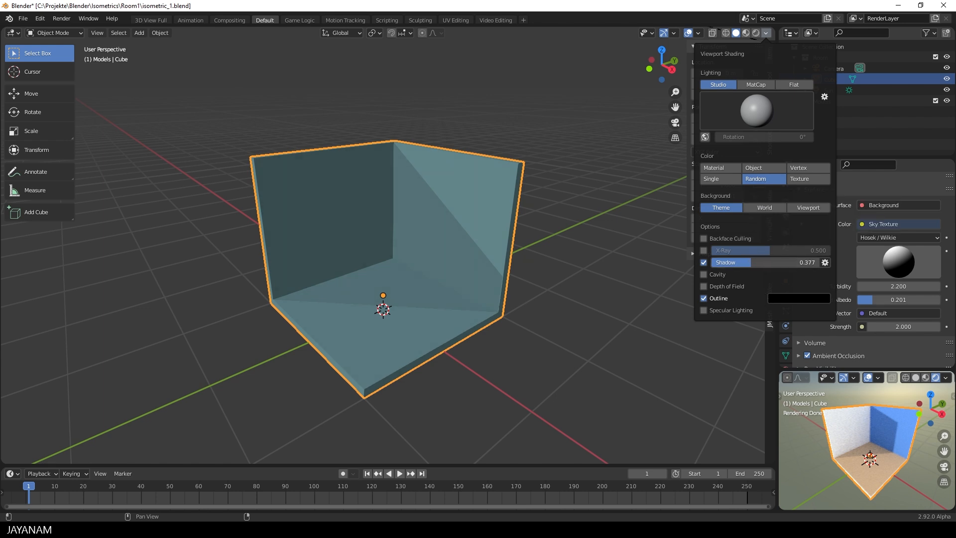
Change the light direction of the viewport shadows and save the file
{"action": "left_click", "coordinate": [825, 262]}
{"action": "mouse_move", "coordinate": [844, 293]}
{"action": "left_mouse_down"}
{"action": "mouse_move", "coordinate": [830, 297]}
{"action": "mouse_move", "coordinate": [842, 329]}
{"action": "mouse_move", "coordinate": [833, 329]}
{"action": "mouse_move", "coordinate": [847, 328]}
{"action": "left_mouse_up"}
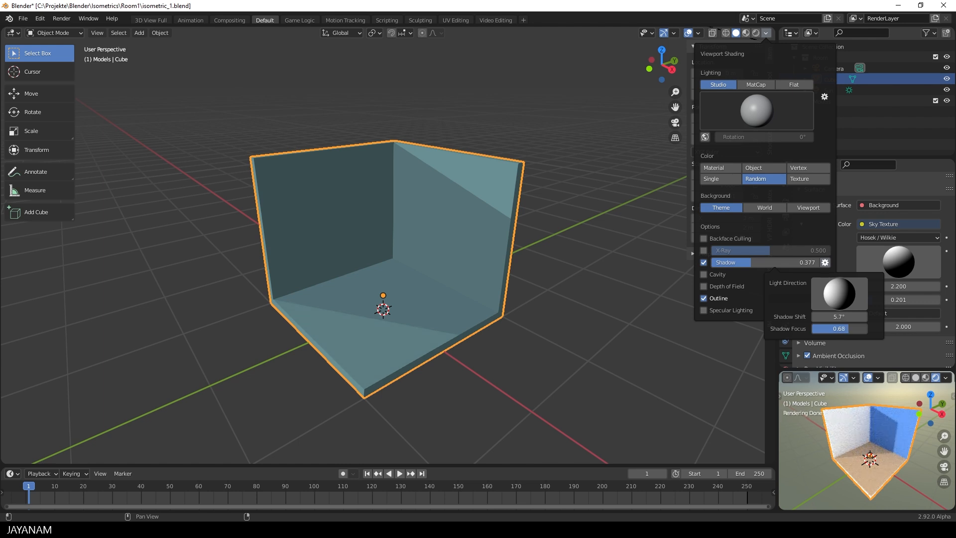
{"action": "key", "text": "ctrl+s"}
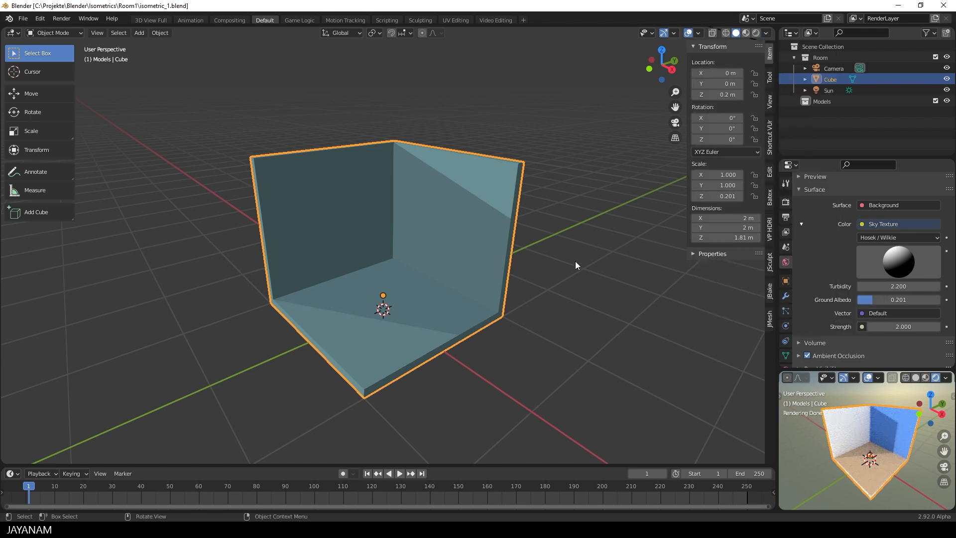
From the right orthographic view, add two vertical edge loops to the room mesh and scale them by about 1.805 along Y
{"action": "key", "text": "KP_3"}
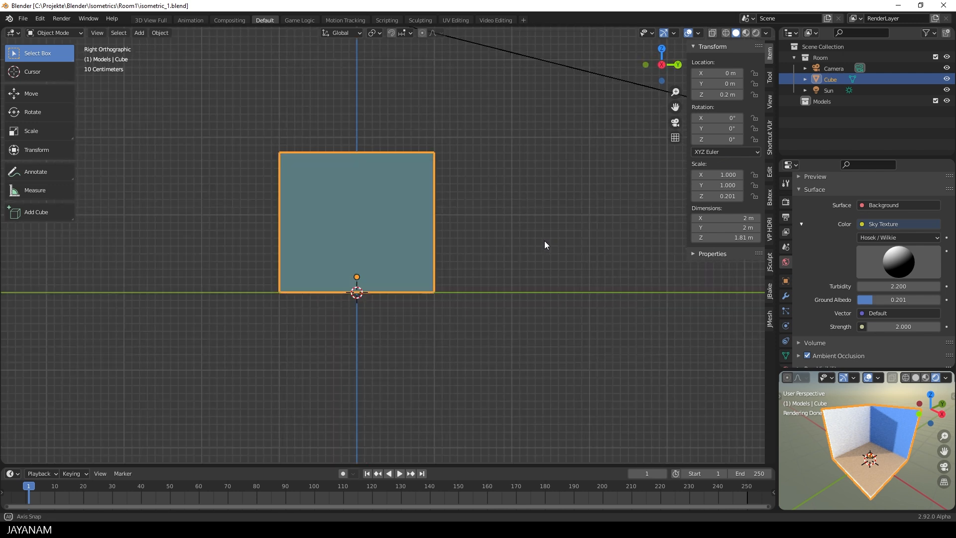
{"action": "key", "text": "Tab"}
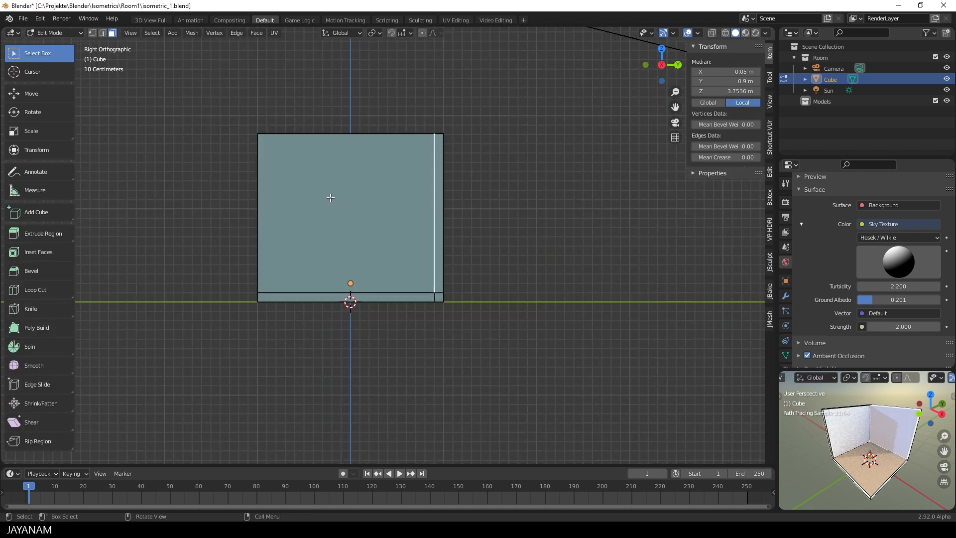
{"action": "key", "text": "ctrl+r"}
{"action": "scroll", "coordinate": [328, 157], "scroll_direction": "up", "scroll_amount": 1}
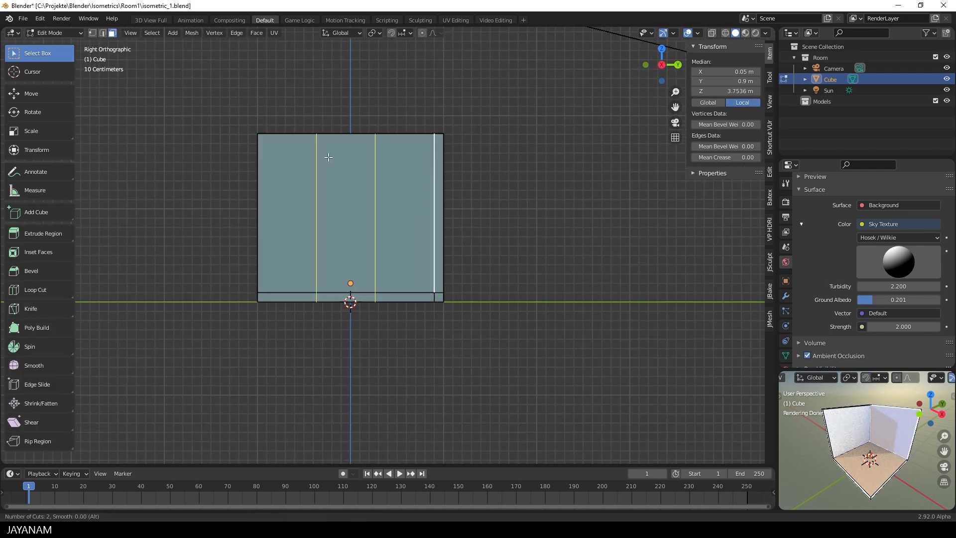
{"action": "left_click", "coordinate": [327, 154]}
{"action": "right_click", "coordinate": [326, 154]}
{"action": "key", "text": "s"}
{"action": "key", "text": "y"}
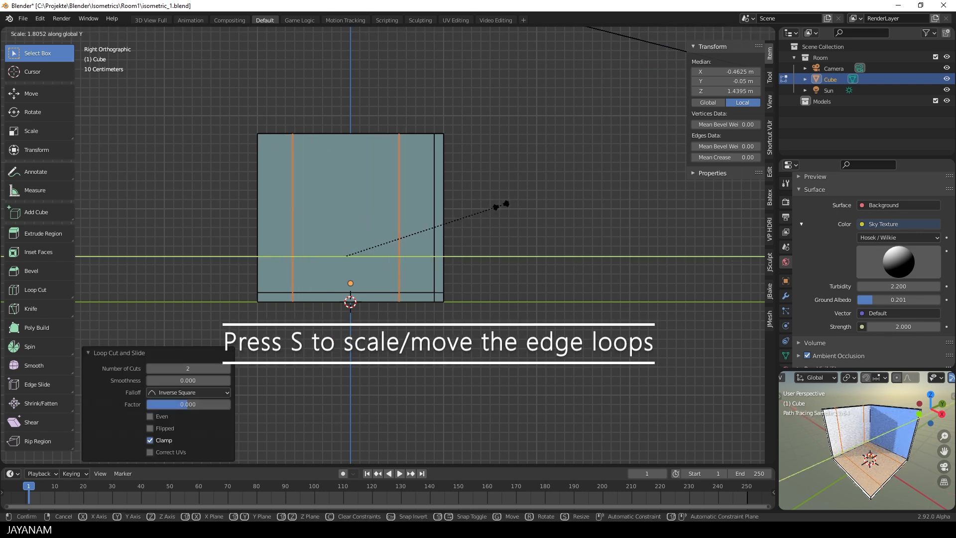
{"action": "left_click", "coordinate": [496, 207]}
Add two horizontal edge loops around the walls, scale them by about 1.537 along Z and shift them slightly upward
{"action": "key", "text": "ctrl+r"}
{"action": "scroll", "coordinate": [380, 202], "scroll_direction": "up", "scroll_amount": 1}
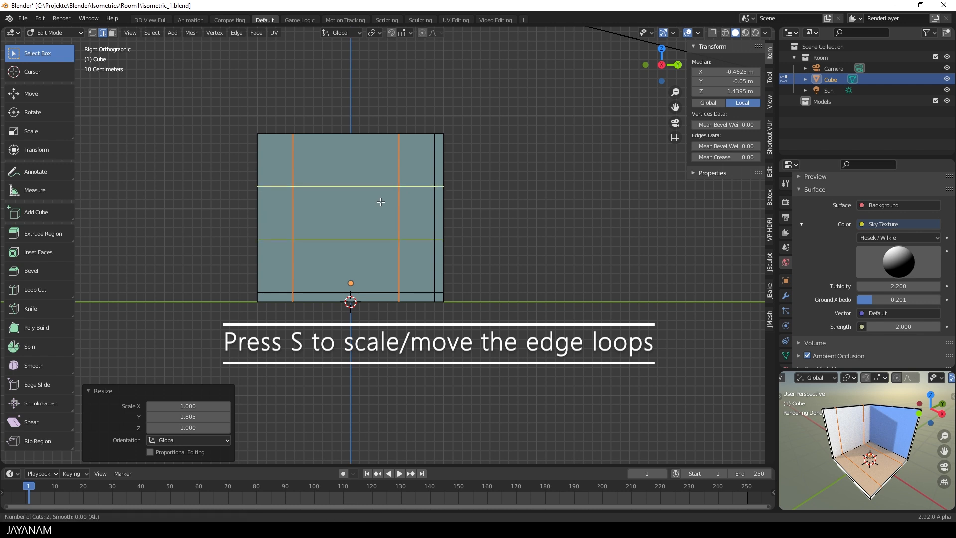
{"action": "left_click", "coordinate": [380, 203]}
{"action": "right_click", "coordinate": [381, 203]}
{"action": "key", "text": "s"}
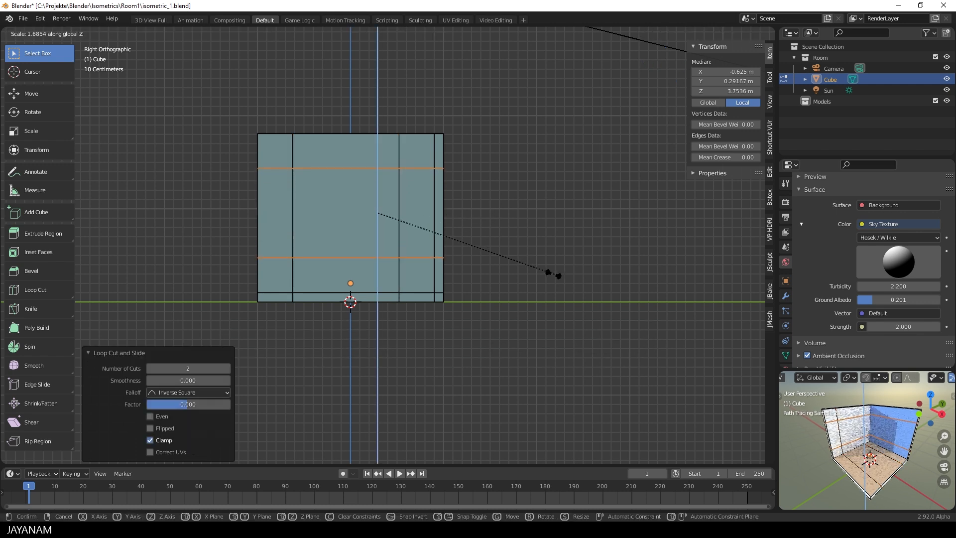
{"action": "left_click", "coordinate": [540, 271]}
{"action": "key", "text": "g"}
{"action": "key", "text": "z"}
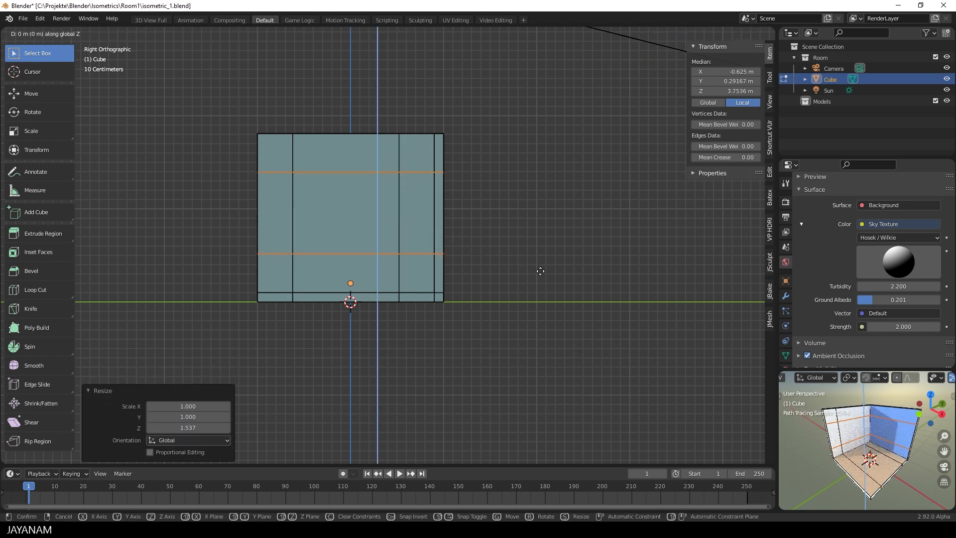
{"action": "left_click", "coordinate": [540, 259]}
Cut a window through the wall by bridging the inner and outer center faces with Bridge Edge Loops, and leave Edit Mode
{"action": "left_click", "coordinate": [112, 33]}
{"action": "left_click", "coordinate": [325, 194]}
{"action": "middle_click_drag", "start_coordinate": [326, 195], "coordinate": [429, 241]}
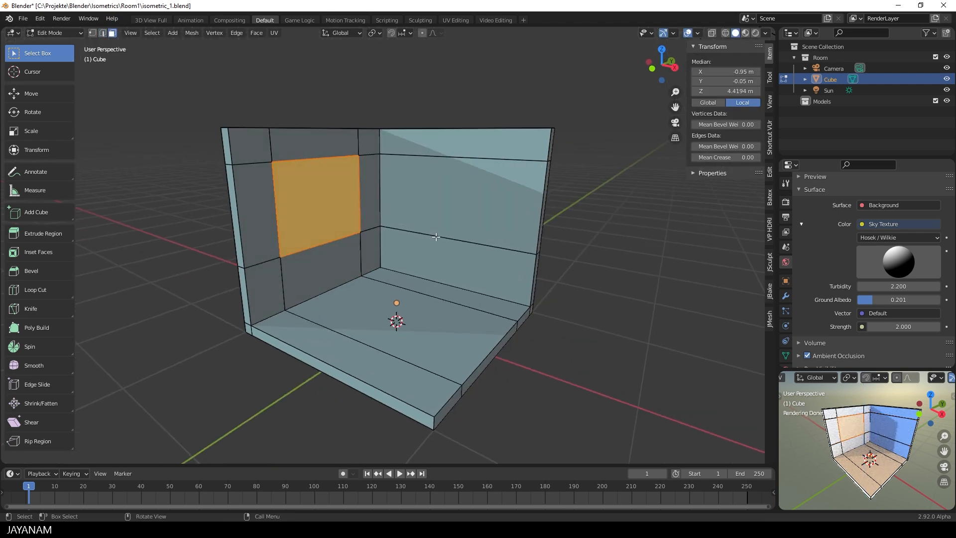
{"action": "key", "text": "F3"}
{"action": "type", "text": "bridge"}
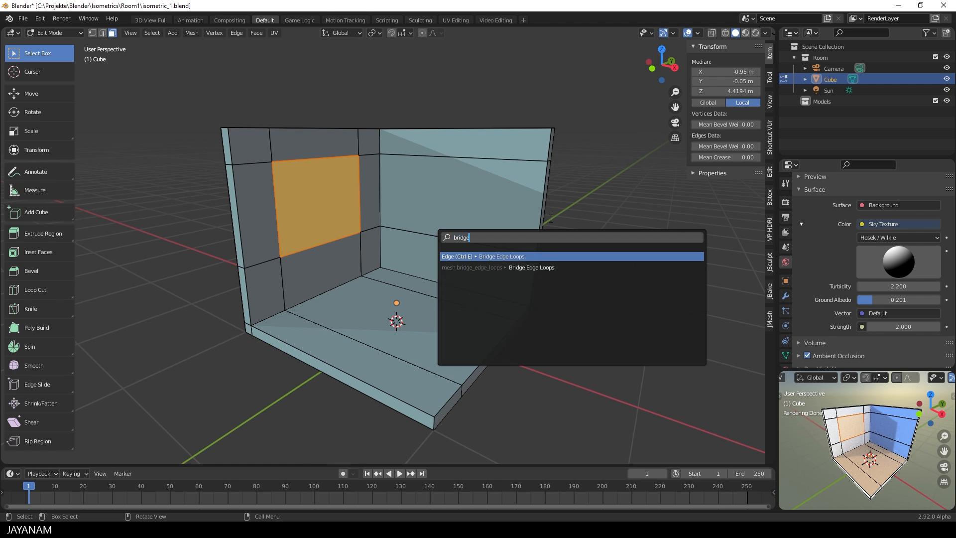
{"action": "left_click", "coordinate": [512, 257]}
{"action": "middle_click_drag", "start_coordinate": [639, 255], "coordinate": [612, 240]}
{"action": "key", "text": "Tab"}
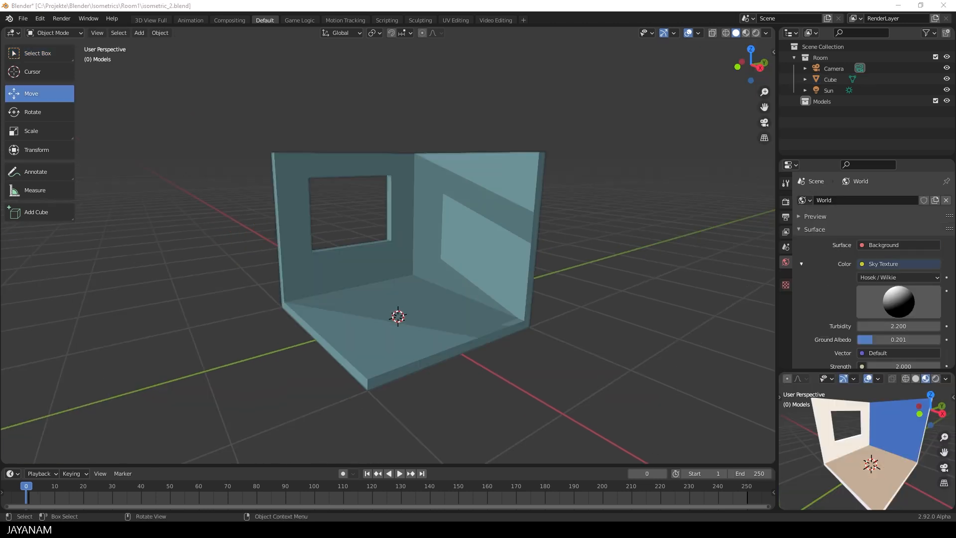
Look up the Add Object Tool option among the Experimental preferences and return to the room view
{"action": "key", "text": "KP_3"}
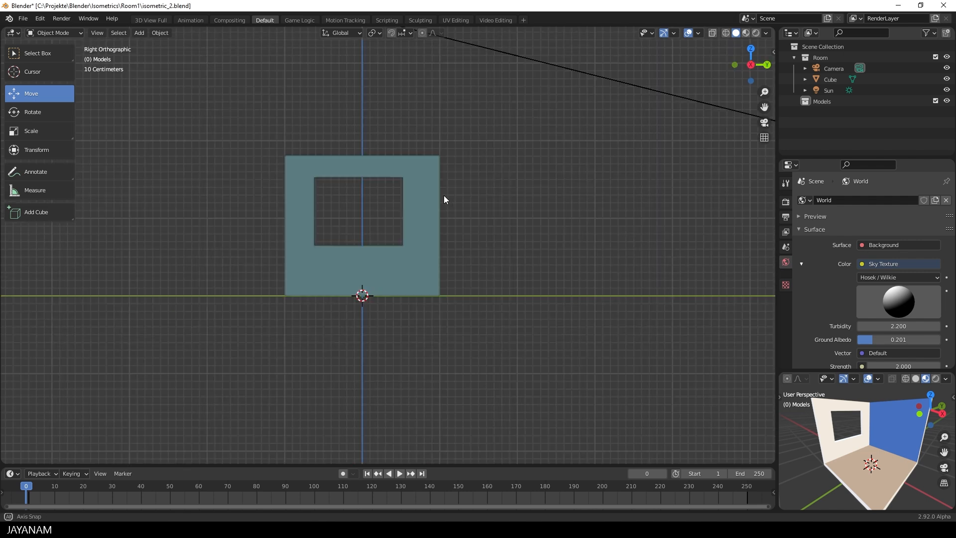
{"action": "middle_click_drag", "start_coordinate": [317, 249], "coordinate": [339, 271]}
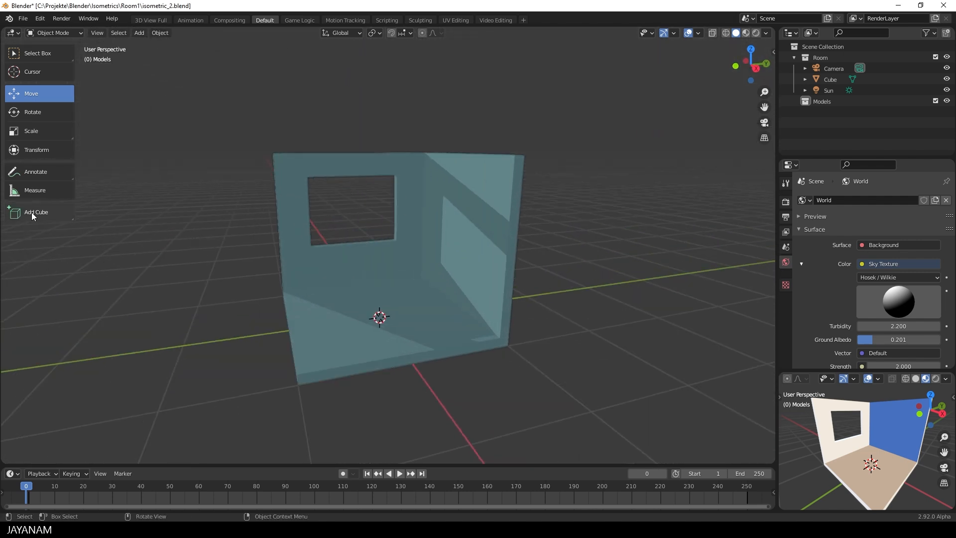
{"action": "left_click", "coordinate": [41, 18]}
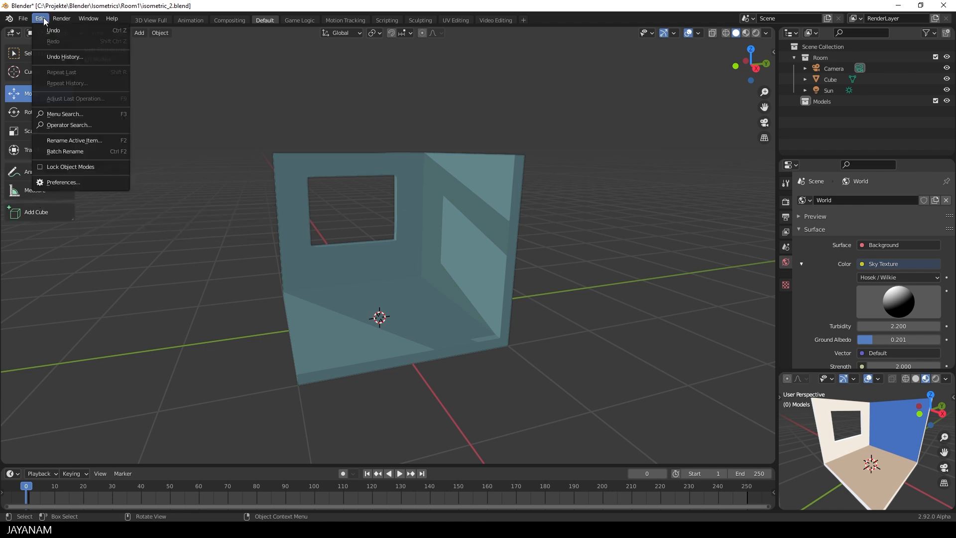
{"action": "left_click", "coordinate": [58, 185]}
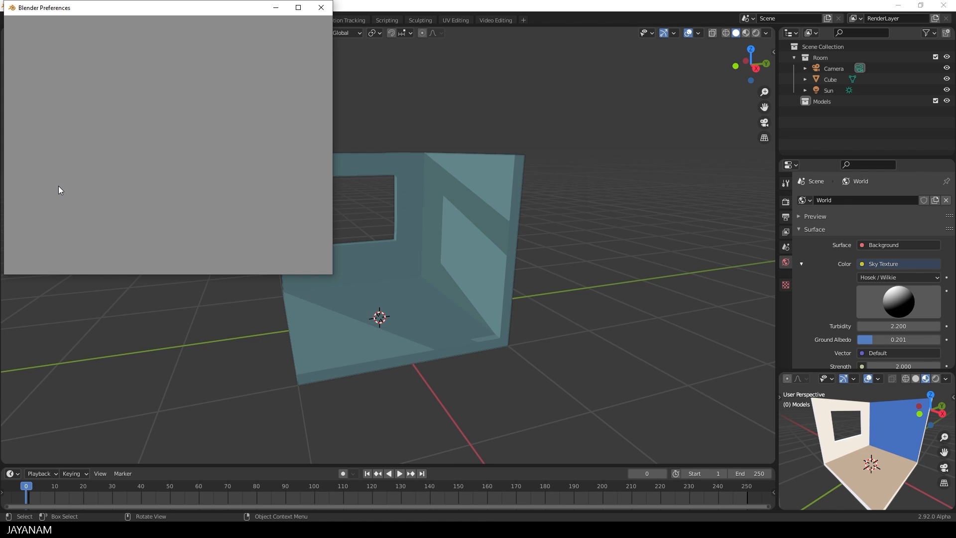
{"action": "left_click", "coordinate": [35, 222]}
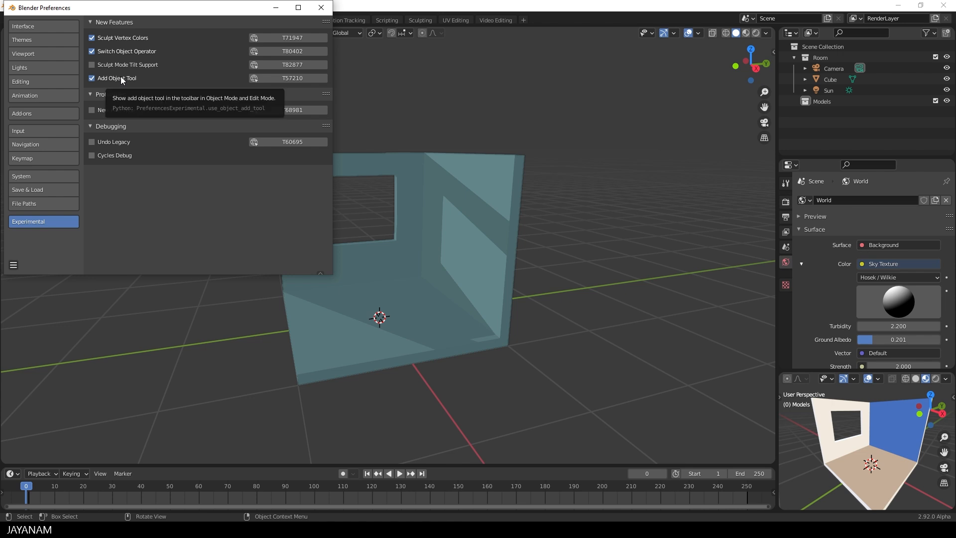
{"action": "left_click", "coordinate": [321, 8]}
{"action": "middle_click_drag", "start_coordinate": [281, 240], "coordinate": [262, 231]}
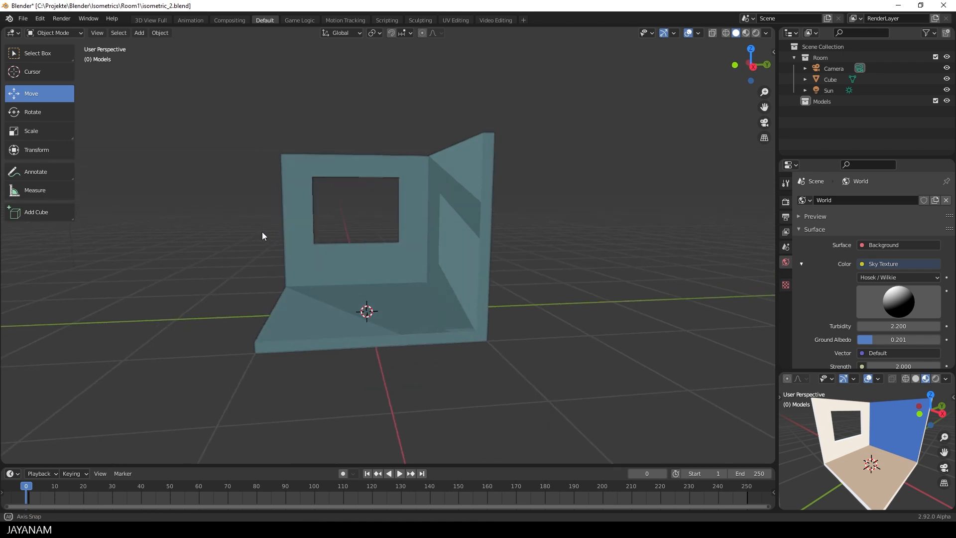
Draw a tall, narrow box on the wall to the left of the window with the Add Cube tool
{"action": "left_click_drag", "start_coordinate": [298, 170], "coordinate": [303, 247]}
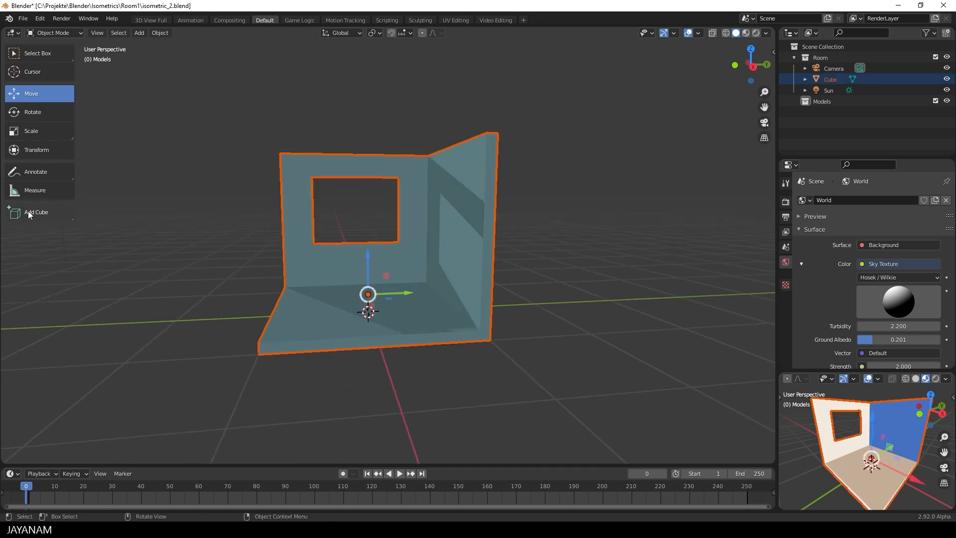
{"action": "left_click", "coordinate": [28, 211]}
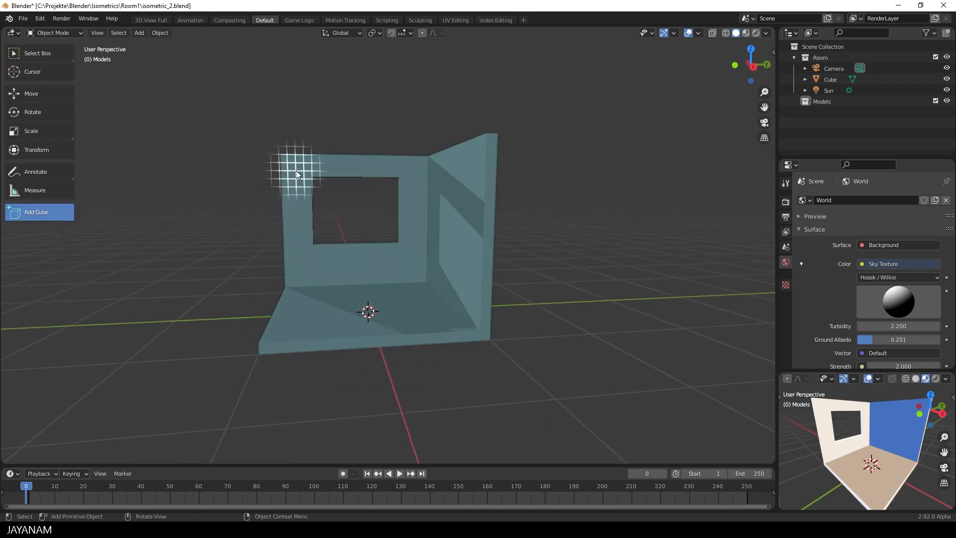
{"action": "left_click_drag", "start_coordinate": [293, 169], "coordinate": [303, 252]}
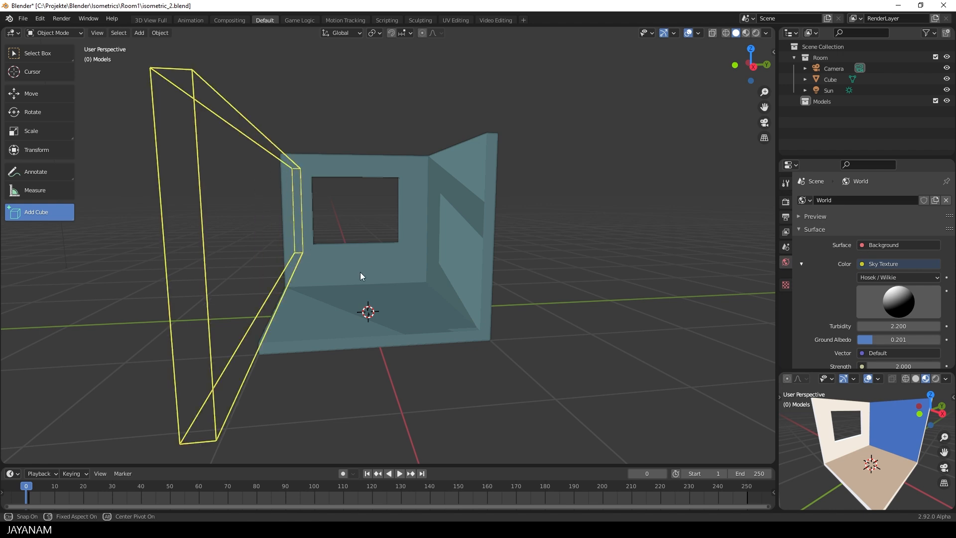
{"action": "left_click", "coordinate": [324, 229]}
{"action": "middle_click_drag", "start_coordinate": [242, 256], "coordinate": [343, 281]}
{"action": "scroll", "coordinate": [349, 285], "scroll_direction": "up", "scroll_amount": 4}
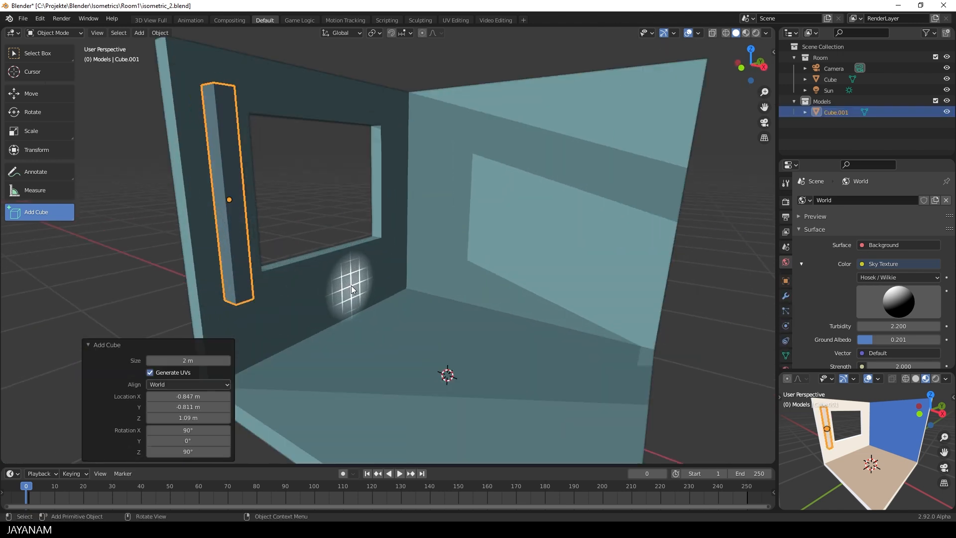
Thin the box into a slat by moving its front face about 0.087 m toward the wall along X in Edit Mode
{"action": "key", "text": "Tab"}
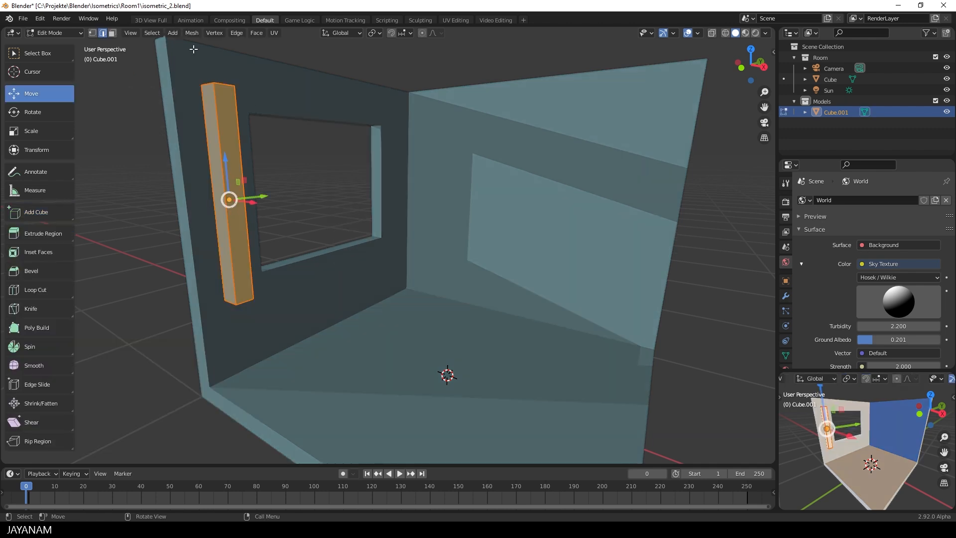
{"action": "left_click", "coordinate": [112, 32]}
{"action": "left_click", "coordinate": [234, 199]}
{"action": "key", "text": "g"}
{"action": "key", "text": "x"}
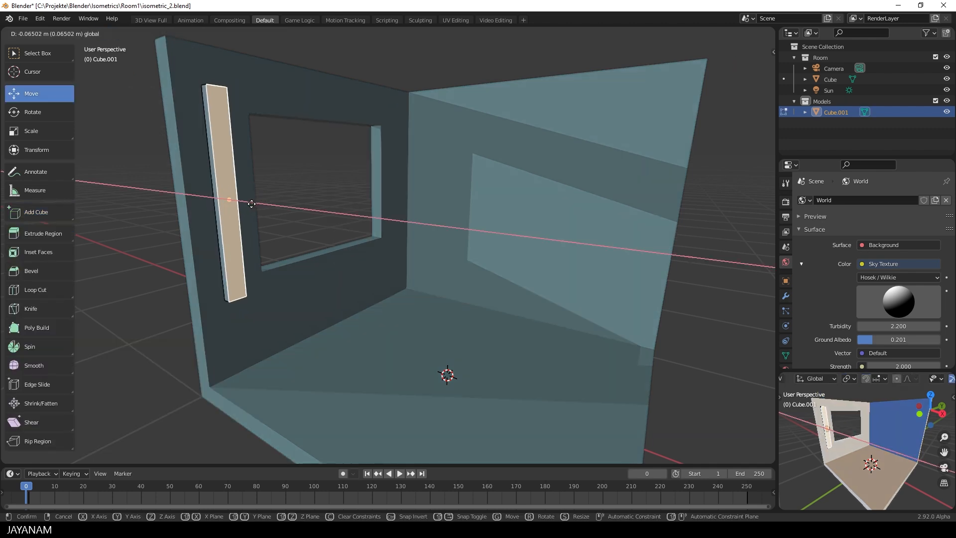
{"action": "left_click", "coordinate": [249, 204]}
From the top view, draw a small cylinder on the center of the slat's top face with the Add Cylinder tool
{"action": "scroll", "coordinate": [289, 164], "scroll_direction": "down", "scroll_amount": 6}
{"action": "middle_click_drag", "start_coordinate": [329, 112], "coordinate": [286, 188]}
{"action": "scroll", "coordinate": [286, 188], "scroll_direction": "up", "scroll_amount": 10}
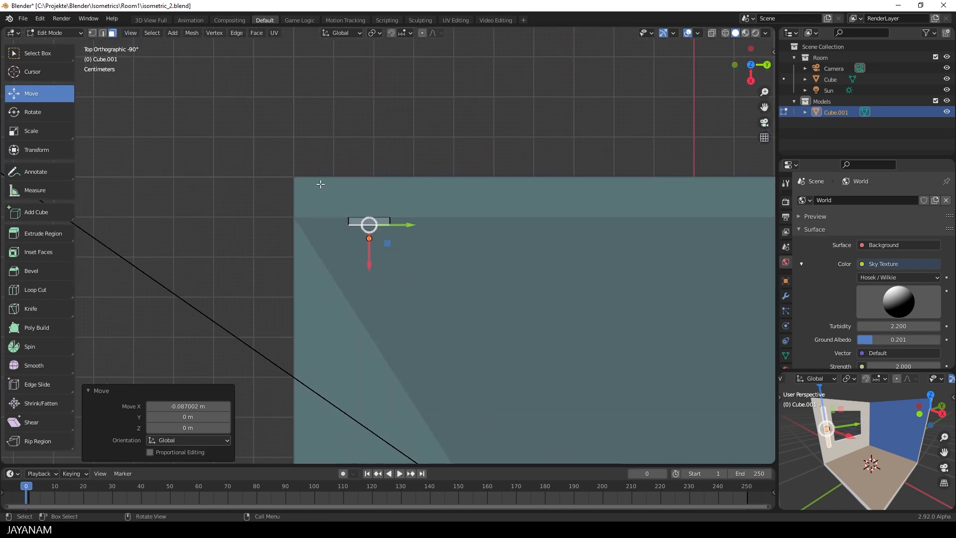
{"action": "left_click", "coordinate": [367, 220]}
{"action": "scroll", "coordinate": [438, 220], "scroll_direction": "up", "scroll_amount": 3}
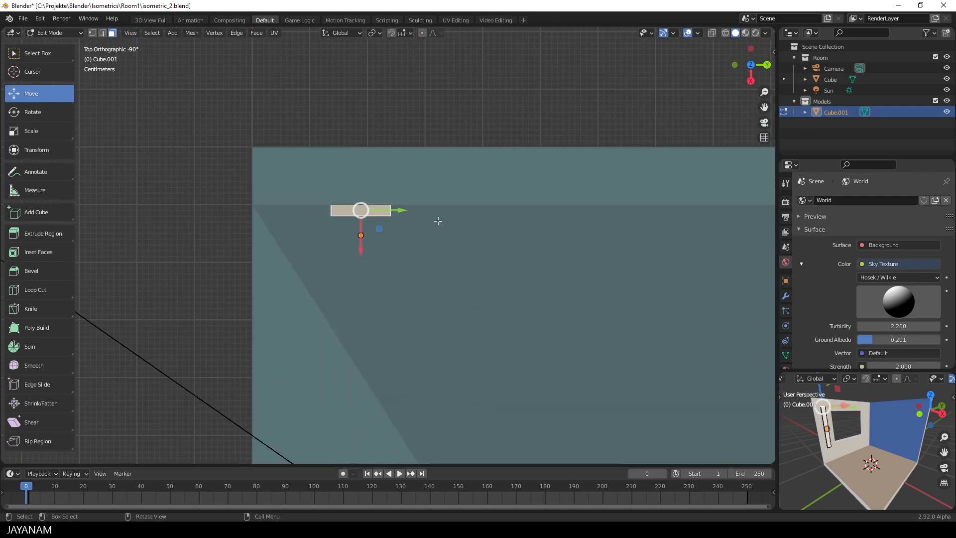
{"action": "left_click", "coordinate": [41, 213]}
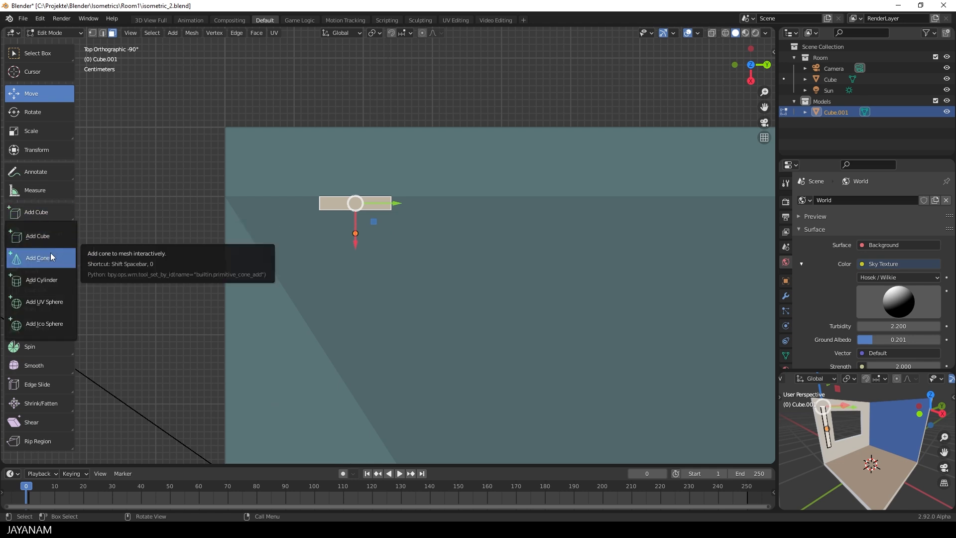
{"action": "left_click", "coordinate": [52, 281]}
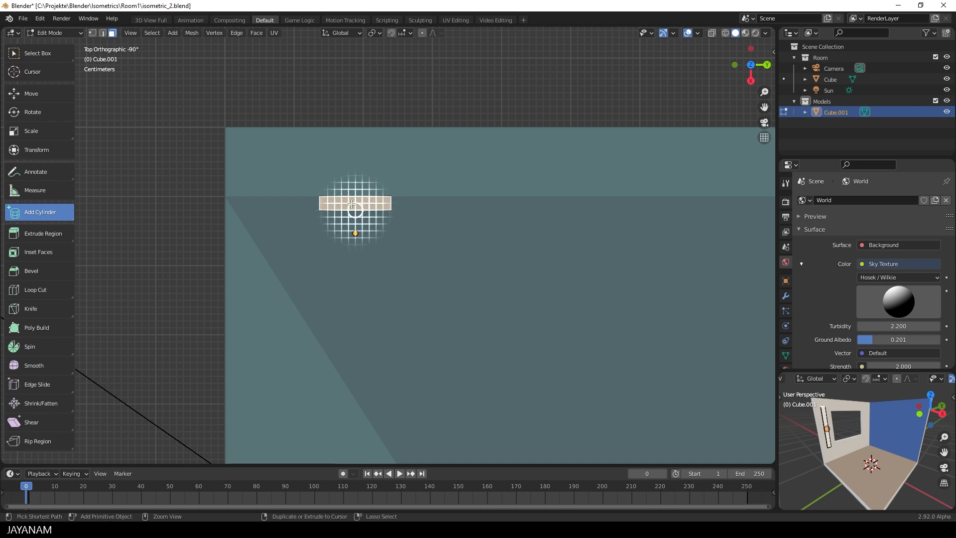
{"action": "left_click_drag", "start_coordinate": [351, 199], "coordinate": [356, 202]}
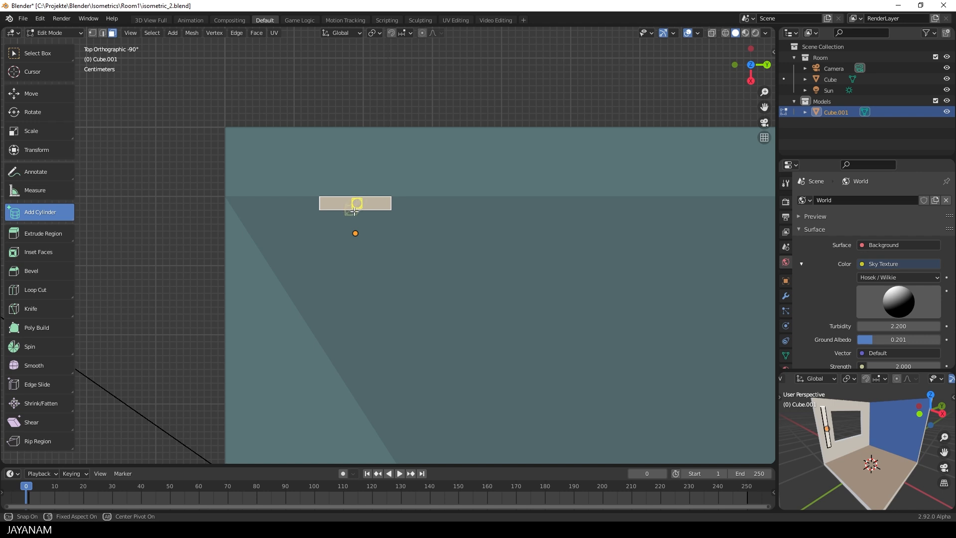
{"action": "left_click_drag", "start_coordinate": [354, 211], "coordinate": [352, 203]}
{"action": "left_click", "coordinate": [352, 203]}
{"action": "middle_click_drag", "start_coordinate": [352, 202], "coordinate": [452, 215]}
{"action": "scroll", "coordinate": [443, 251], "scroll_direction": "up", "scroll_amount": 5}
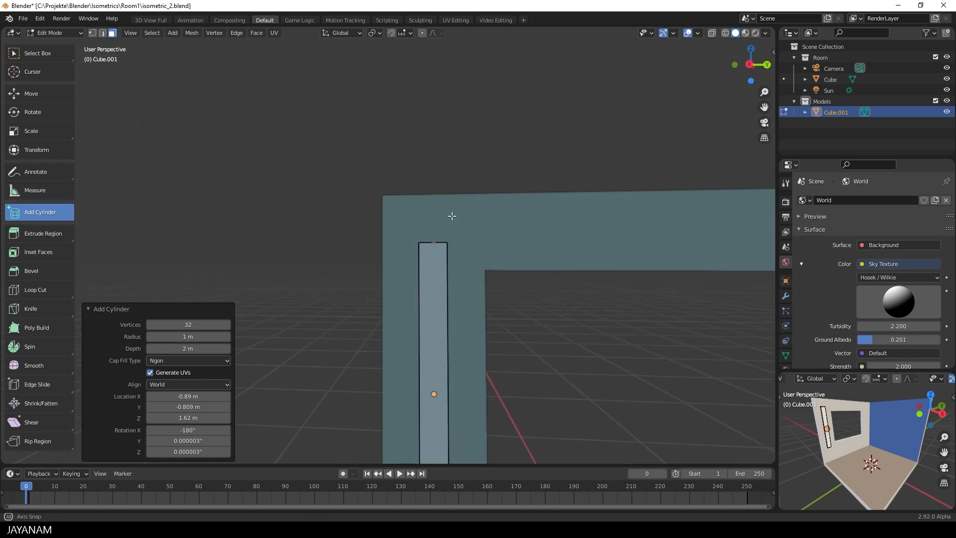
Raise the cylinder about 0.032 m along Z above the slat and delete its bottom cap face
{"action": "left_click", "coordinate": [32, 94]}
{"action": "scroll", "coordinate": [539, 209], "scroll_direction": "up", "scroll_amount": 3}
{"action": "left_click_drag", "start_coordinate": [539, 209], "coordinate": [538, 186]}
{"action": "middle_click_drag", "start_coordinate": [539, 185], "coordinate": [530, 166]}
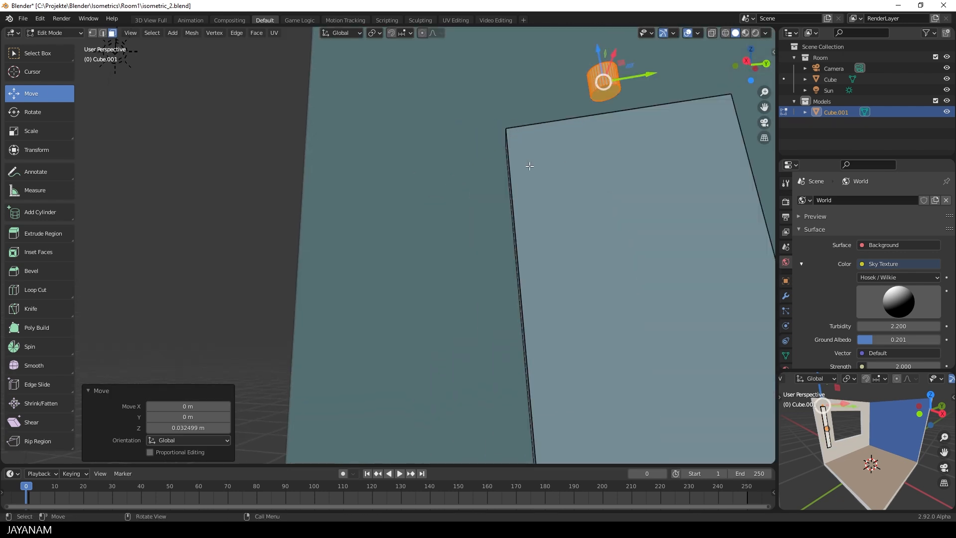
{"action": "left_click", "coordinate": [605, 91]}
{"action": "key", "text": "x"}
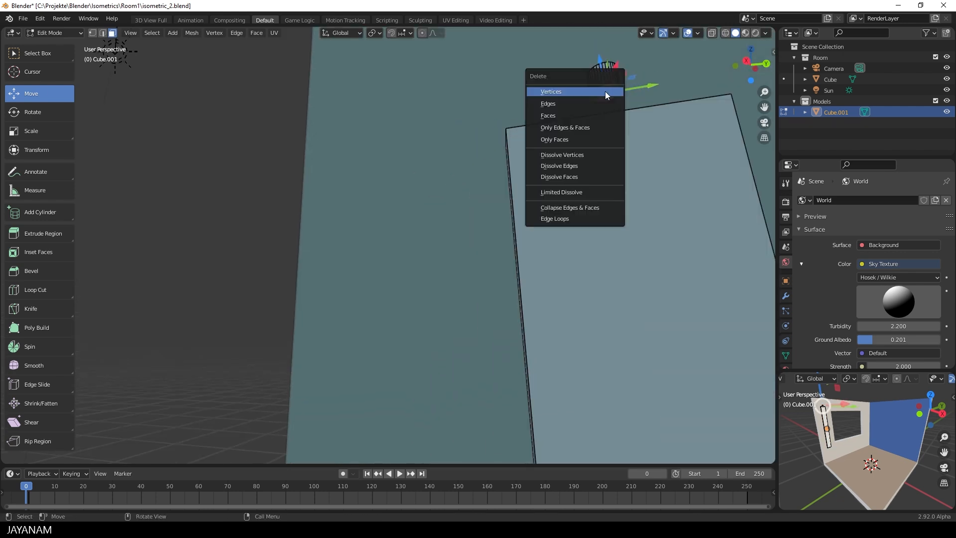
{"action": "left_click", "coordinate": [593, 117]}
Select the whole cylinder, lower it back onto the slat's top edge and shift it about 0.0035 m in the negative Y direction
{"action": "key", "text": "l"}
{"action": "scroll", "coordinate": [644, 96], "scroll_direction": "down", "scroll_amount": 5}
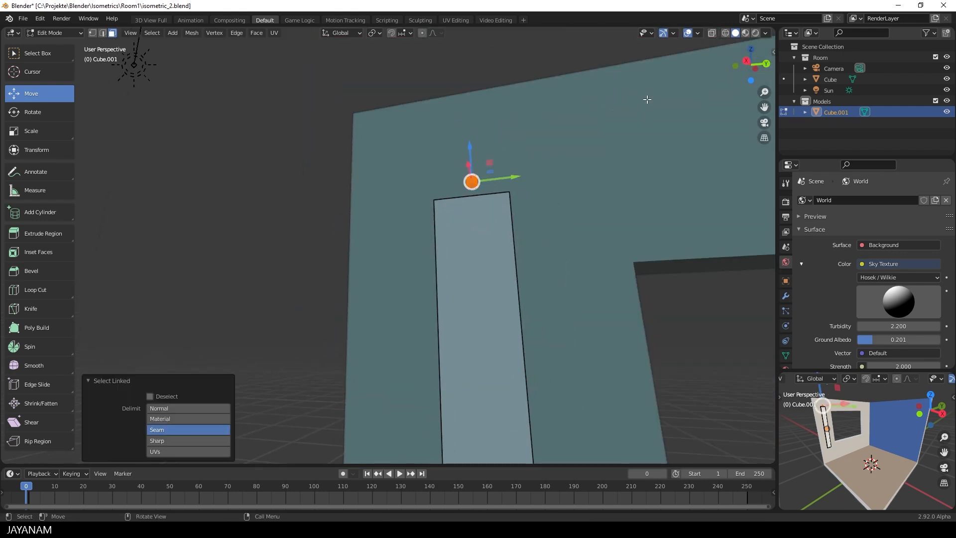
{"action": "key", "text": "KP_3"}
{"action": "scroll", "coordinate": [618, 179], "scroll_direction": "up", "scroll_amount": 4}
{"action": "left_click_drag", "start_coordinate": [581, 180], "coordinate": [581, 202]}
{"action": "left_click_drag", "start_coordinate": [614, 240], "coordinate": [611, 240]}
{"action": "middle_click_drag", "start_coordinate": [610, 242], "coordinate": [602, 249]}
{"action": "scroll", "coordinate": [601, 250], "scroll_direction": "down", "scroll_amount": 5}
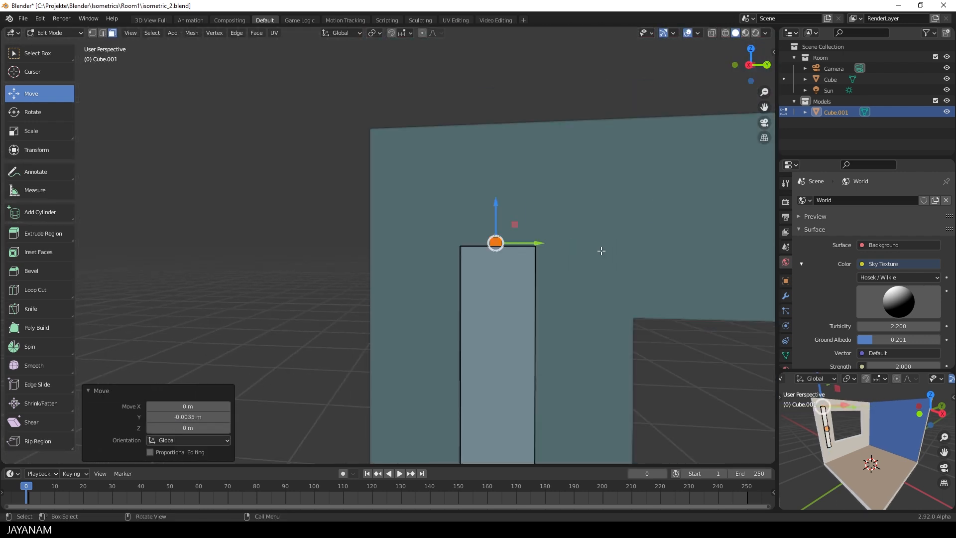
In Object Mode from the top view with X-ray, move the slat about 0.036 m along X and about 0.23 m along Y
{"action": "key", "text": "KP_3"}
{"action": "scroll", "coordinate": [574, 267], "scroll_direction": "up", "scroll_amount": 4}
{"action": "middle_click_drag", "start_coordinate": [599, 285], "coordinate": [485, 223], "text": "shift"}
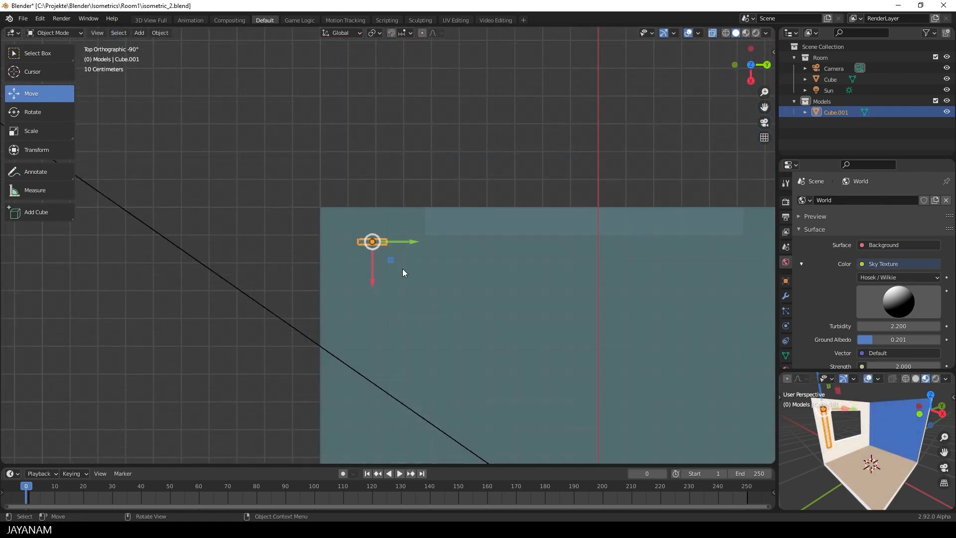
{"action": "left_click_drag", "start_coordinate": [369, 269], "coordinate": [369, 279]}
{"action": "left_click_drag", "start_coordinate": [414, 254], "coordinate": [485, 252]}
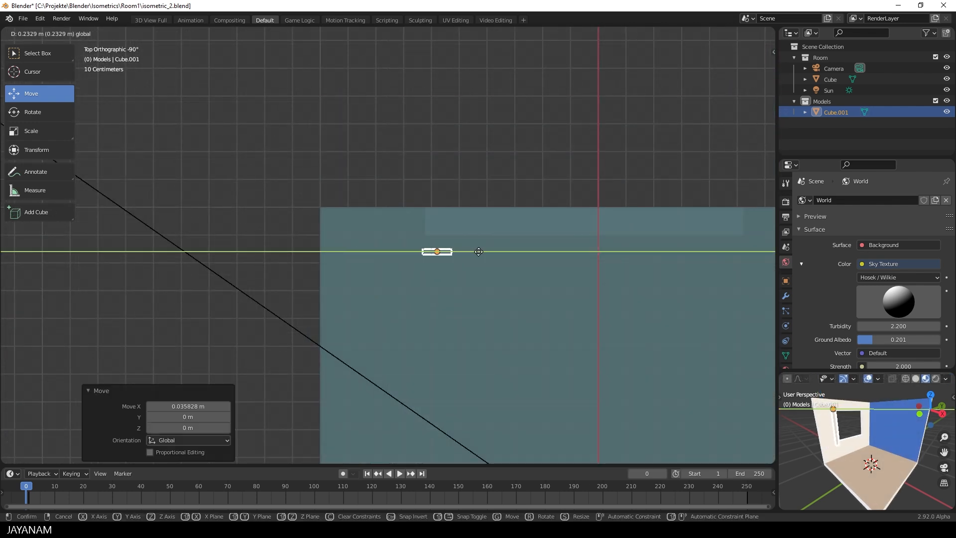
{"action": "left_click", "coordinate": [481, 251]}
Rotate the entire slat mesh by about -29.8° around Z in Edit Mode
{"action": "key", "text": "Tab"}
{"action": "scroll", "coordinate": [538, 277], "scroll_direction": "up", "scroll_amount": 1}
{"action": "key", "text": "a"}
{"action": "middle_click_drag", "start_coordinate": [608, 293], "coordinate": [549, 291], "text": "shift"}
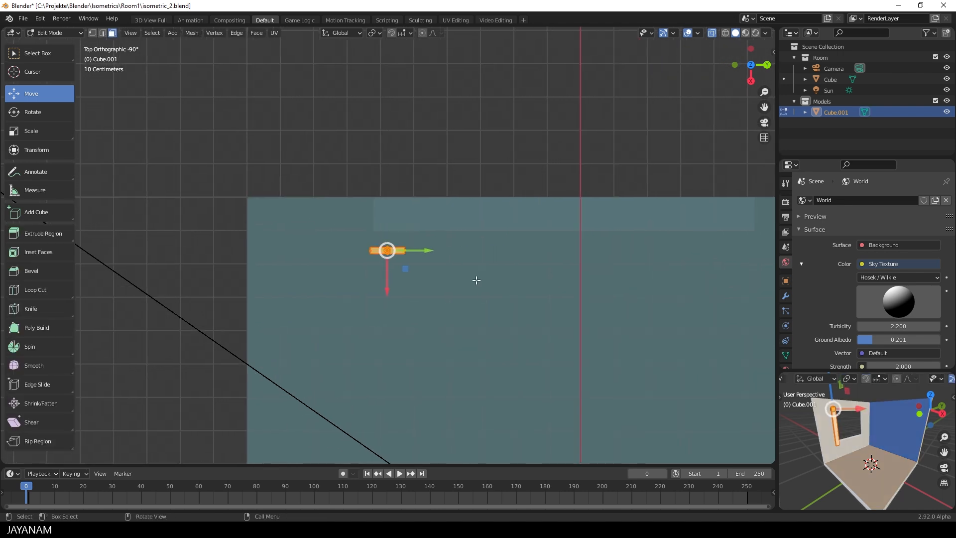
{"action": "left_click", "coordinate": [42, 109]}
{"action": "mouse_move", "coordinate": [423, 263]}
{"action": "left_mouse_down"}
{"action": "mouse_move", "coordinate": [405, 283]}
{"action": "mouse_move", "coordinate": [414, 277]}
{"action": "left_mouse_up"}
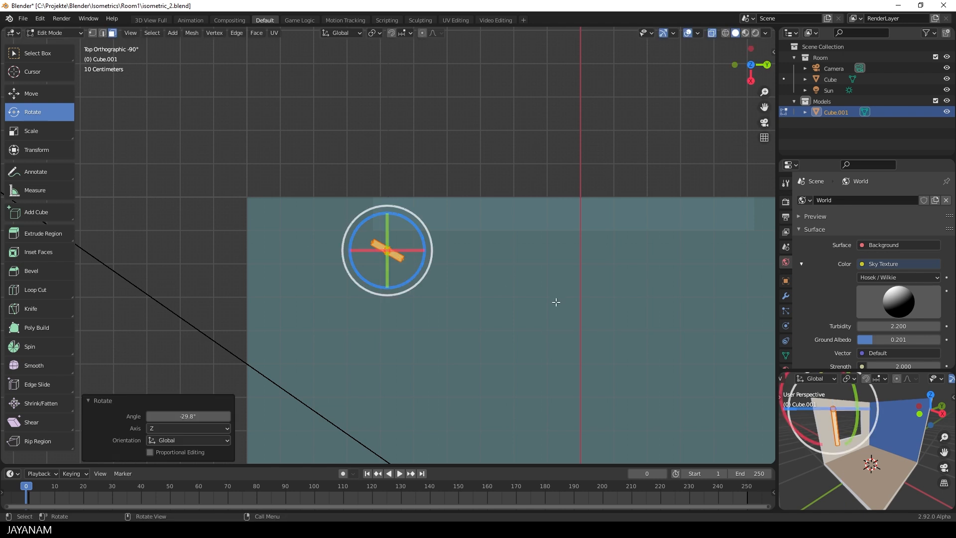
Duplicate the rotated slat about 0.093 m along Y as the second curtain slat
{"action": "left_click", "coordinate": [54, 97]}
{"action": "key", "text": "shift+d"}
{"action": "key", "text": "y"}
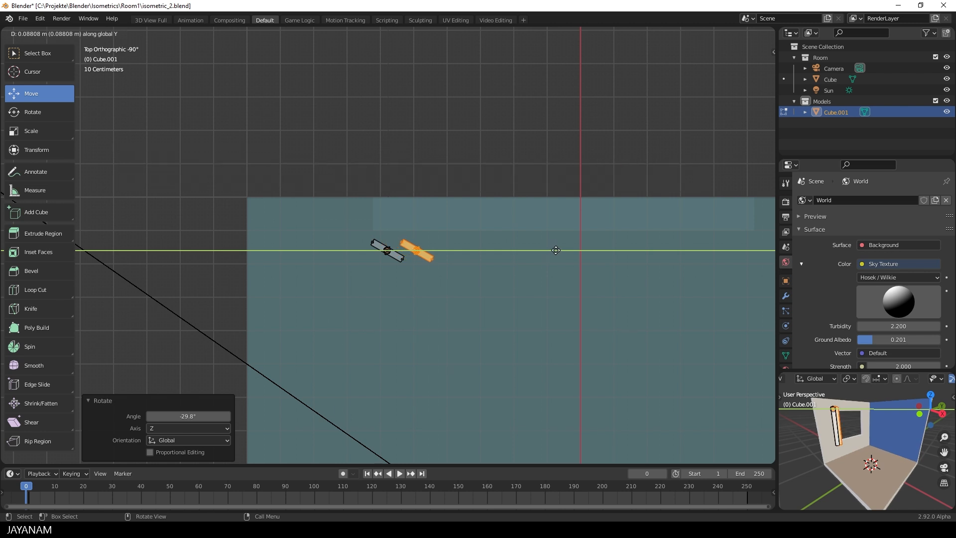
{"action": "left_click", "coordinate": [558, 250]}
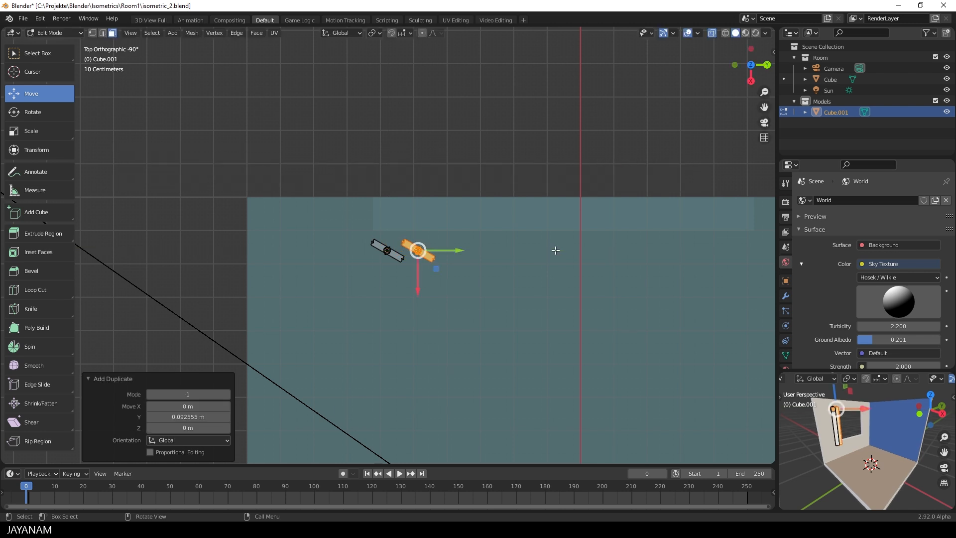
Duplicate the second slat along Y and rotate the new copy by about 5.12°
{"action": "key", "text": "shift+d"}
{"action": "key", "text": "y"}
{"action": "left_click", "coordinate": [577, 252]}
{"action": "key", "text": "r"}
{"action": "left_click", "coordinate": [568, 264]}
Add a fourth slat about 0.093 m further along Y, rotate it slightly steeper and clear the selection
{"action": "key", "text": "shift+d"}
{"action": "key", "text": "y"}
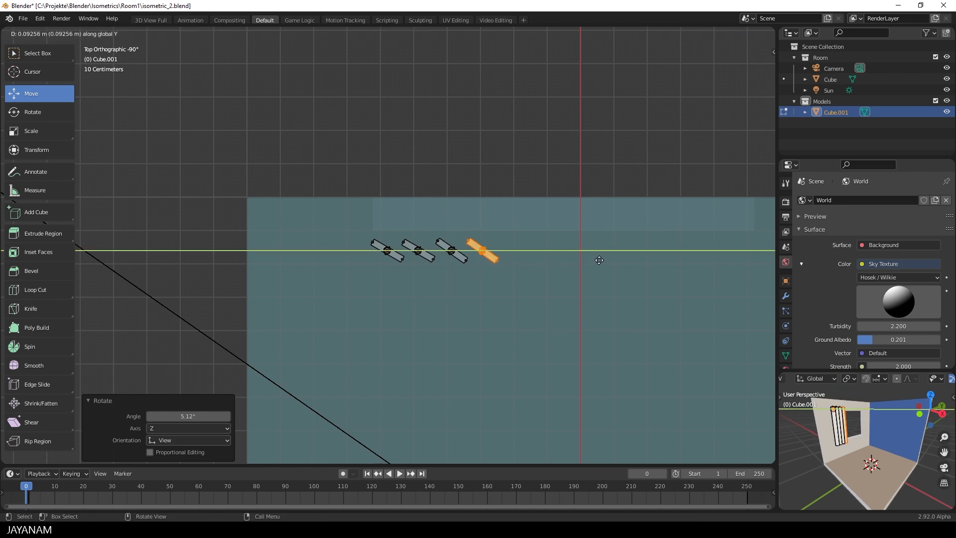
{"action": "left_click", "coordinate": [600, 258]}
{"action": "key", "text": "r"}
{"action": "left_click", "coordinate": [572, 272]}
{"action": "key", "text": "alt+a"}
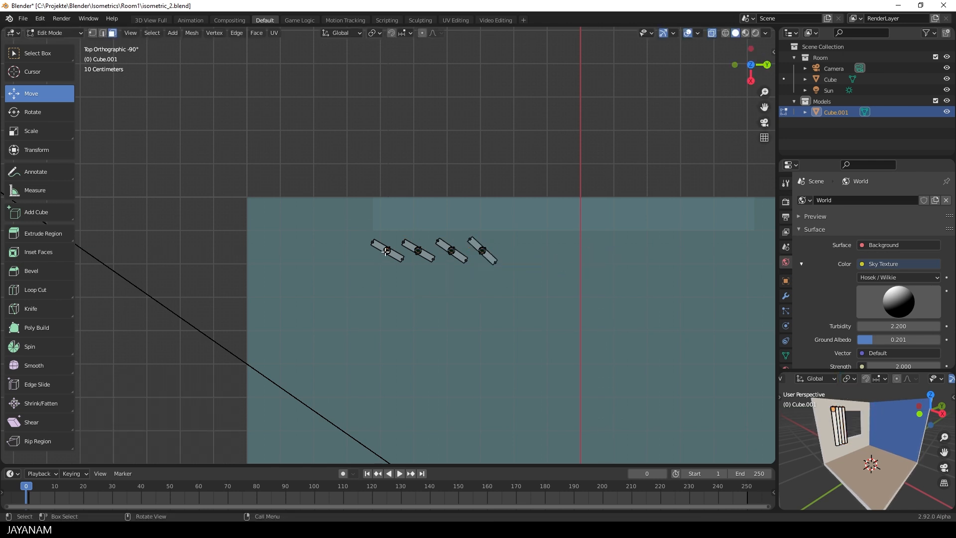
Select the first slat with its linked geometry and duplicate it along Y to the opposite side of the window
{"action": "key", "text": "l"}
{"action": "scroll", "coordinate": [388, 248], "scroll_direction": "down", "scroll_amount": 2}
{"action": "middle_click_drag", "start_coordinate": [578, 256], "coordinate": [493, 271], "text": "shift"}
{"action": "key", "text": "shift+d"}
{"action": "key", "text": "y"}
{"action": "left_click", "coordinate": [668, 265]}
Make two more copies of that slat along Y, stepping back toward the window's center, and rotate the last one slightly
{"action": "key", "text": "shift+d"}
{"action": "key", "text": "y"}
{"action": "left_click", "coordinate": [652, 266]}
{"action": "key", "text": "shift+d"}
{"action": "key", "text": "y"}
{"action": "left_click", "coordinate": [633, 269]}
{"action": "key", "text": "r"}
{"action": "left_click", "coordinate": [628, 280]}
Leave Edit Mode, turn off X-ray and select the curtain object in a perspective view of the room
{"action": "middle_click_drag", "start_coordinate": [628, 282], "coordinate": [607, 172]}
{"action": "key", "text": "Tab"}
{"action": "key", "text": "alt+a"}
{"action": "scroll", "coordinate": [815, 445], "scroll_direction": "up", "scroll_amount": 2}
{"action": "middle_click_drag", "start_coordinate": [402, 236], "coordinate": [463, 236]}
{"action": "left_click", "coordinate": [714, 34]}
{"action": "left_click", "coordinate": [392, 250]}
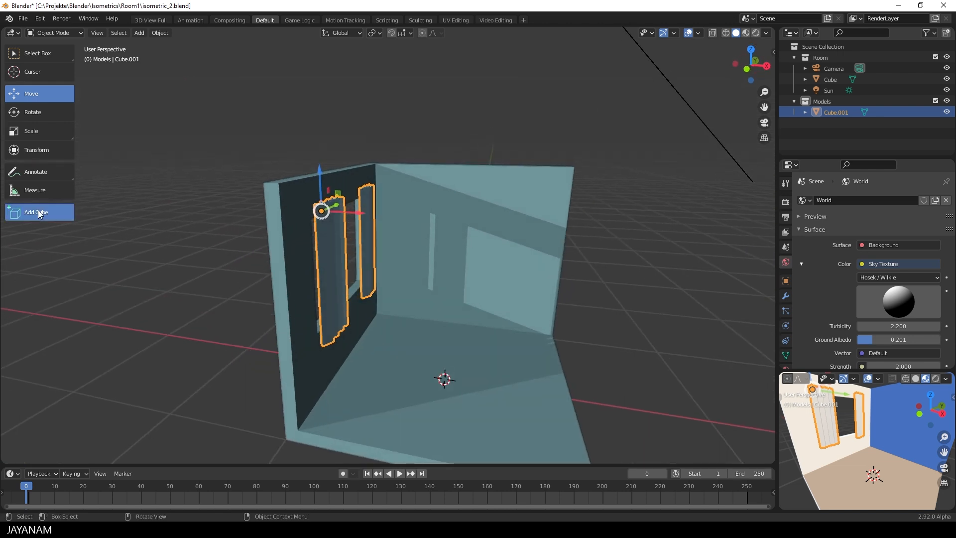
Draw a long, thin cylinder as a curtain rod above the window with the Add Cylinder tool, starting from the adjacent wall
{"action": "left_click", "coordinate": [384, 173]}
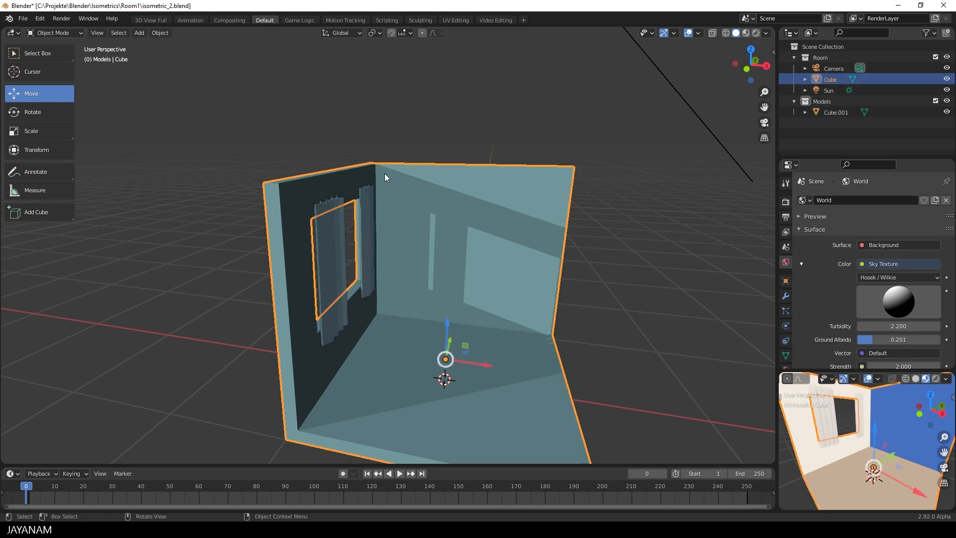
{"action": "left_click", "coordinate": [42, 209]}
{"action": "left_click", "coordinate": [36, 280]}
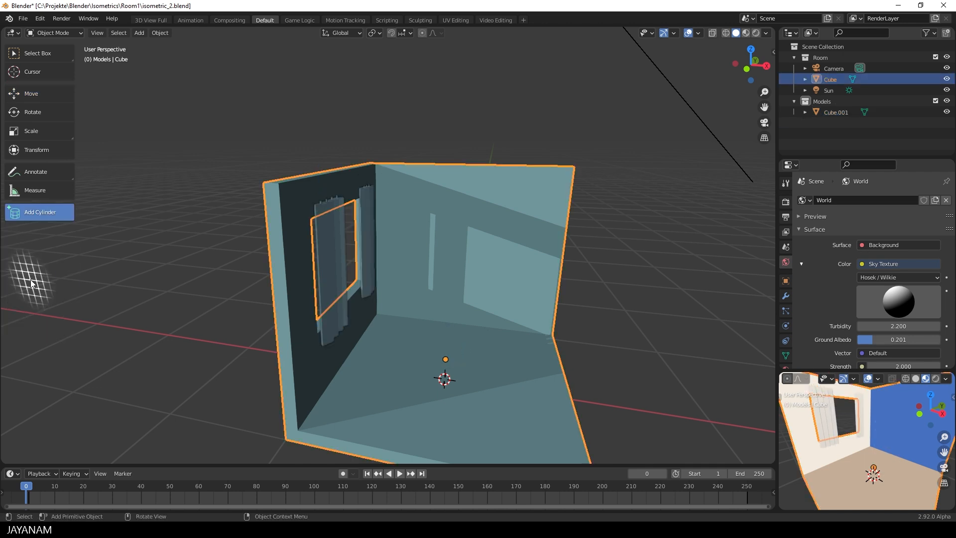
{"action": "left_click_drag", "start_coordinate": [384, 175], "coordinate": [387, 177]}
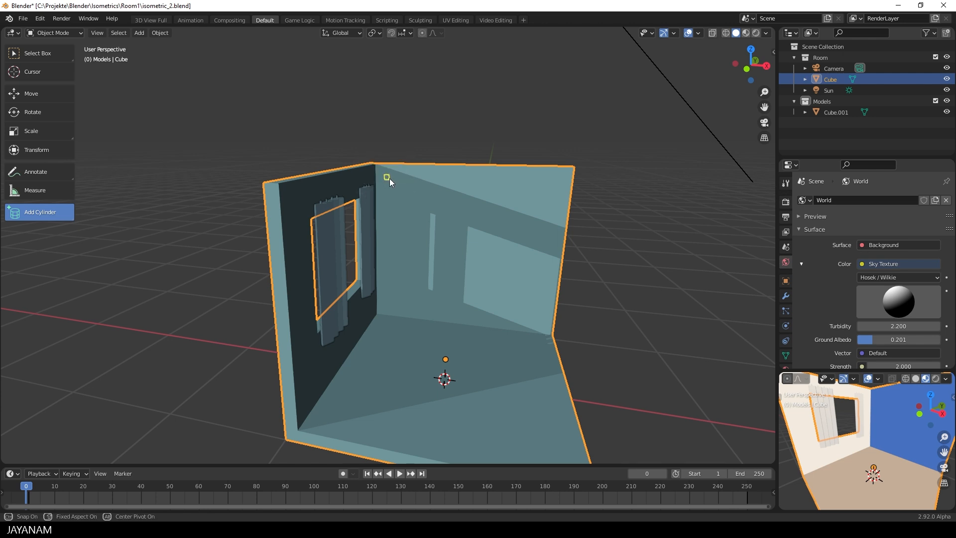
{"action": "left_click", "coordinate": [322, 210]}
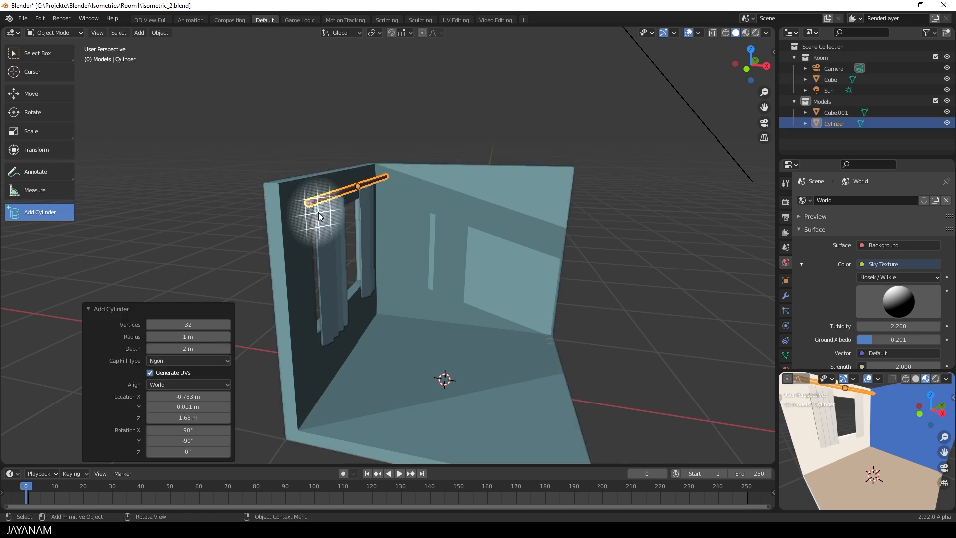
From the right view in Edit Mode, shrink the rod uniformly by about 0.72 and again by 0.867
{"action": "key", "text": "KP_3"}
{"action": "key", "text": "KP_Decimal"}
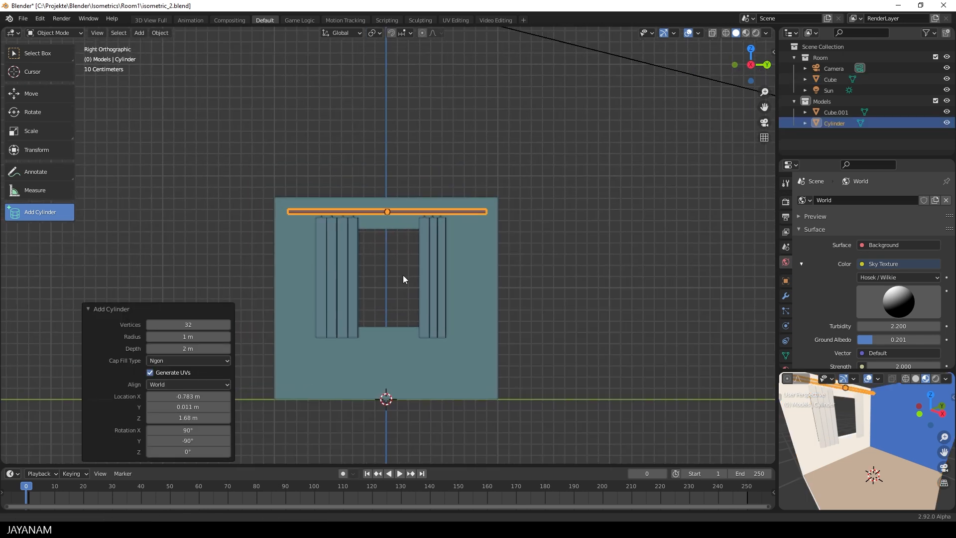
{"action": "key", "text": "Tab"}
{"action": "key", "text": "s"}
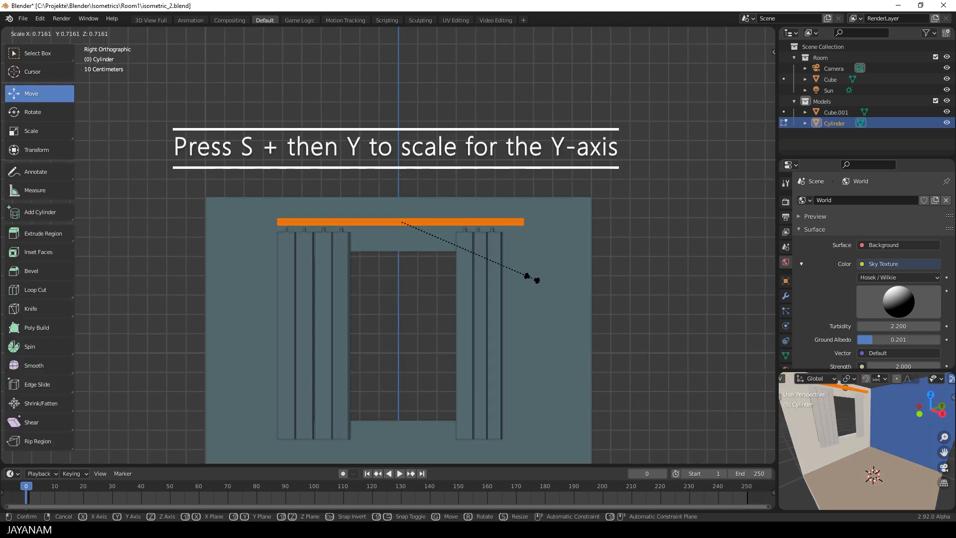
{"action": "left_click", "coordinate": [537, 277]}
{"action": "key", "text": "s"}
{"action": "left_click", "coordinate": [528, 274]}
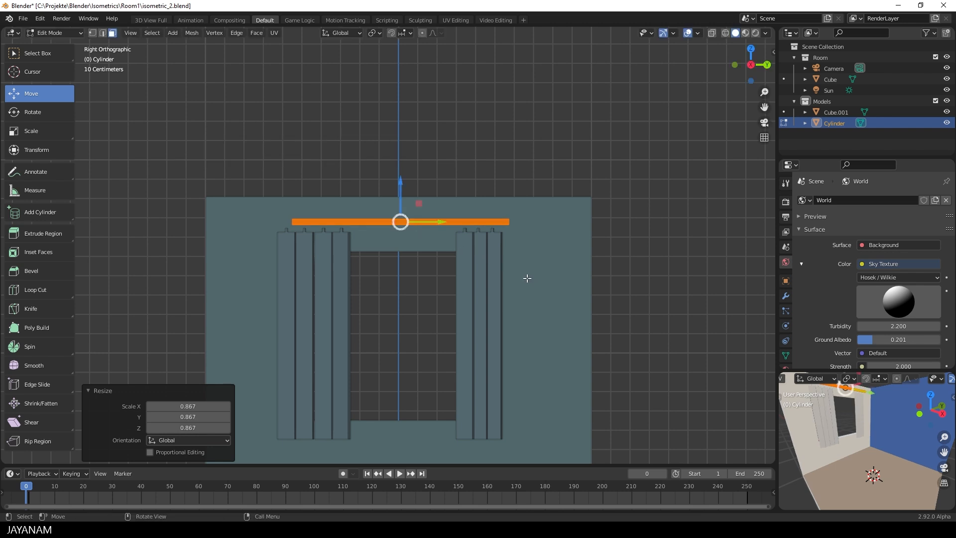
Lengthen the rod by scaling it along Y so it spans beyond both curtain halves
{"action": "key", "text": "s"}
{"action": "key", "text": "y"}
{"action": "left_click", "coordinate": [564, 284]}
Shift the rod about -0.052 m along Y and about -0.064 m along X so it lies over the curtain slats
{"action": "middle_click_drag", "start_coordinate": [484, 259], "coordinate": [571, 350]}
{"action": "key", "text": "KP_7"}
{"action": "left_click_drag", "start_coordinate": [348, 193], "coordinate": [347, 203]}
{"action": "key", "text": "KP_3"}
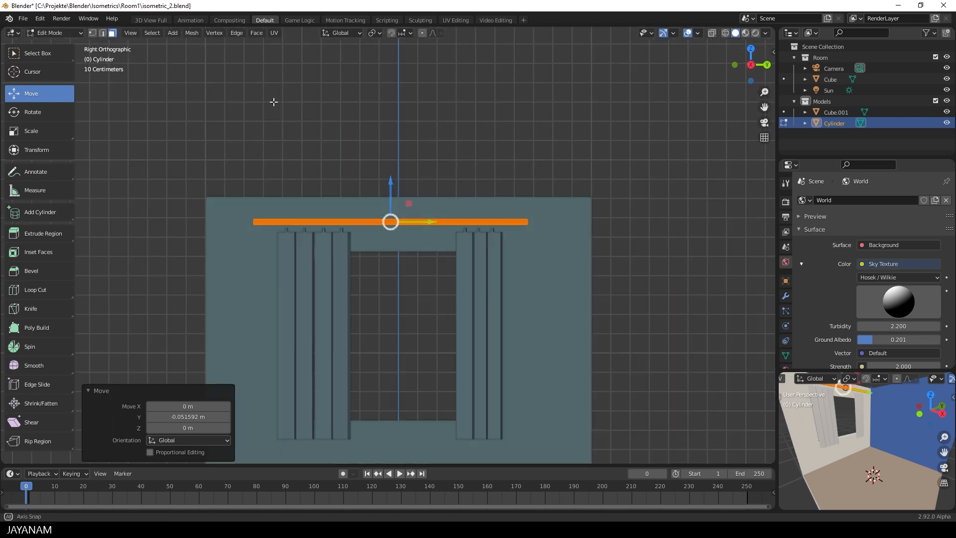
{"action": "key", "text": "KP_7"}
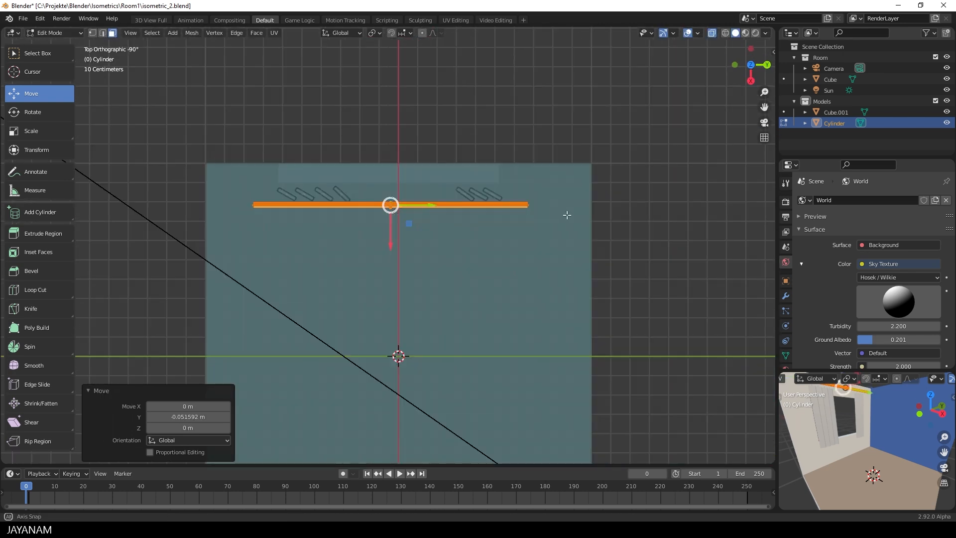
{"action": "left_click_drag", "start_coordinate": [389, 241], "coordinate": [395, 234]}
Shorten the curtain rod by scaling it to about 0.92 along Y in the top view
{"action": "scroll", "coordinate": [394, 235], "scroll_direction": "up", "scroll_amount": 3}
{"action": "key", "text": "s"}
{"action": "key", "text": "y"}
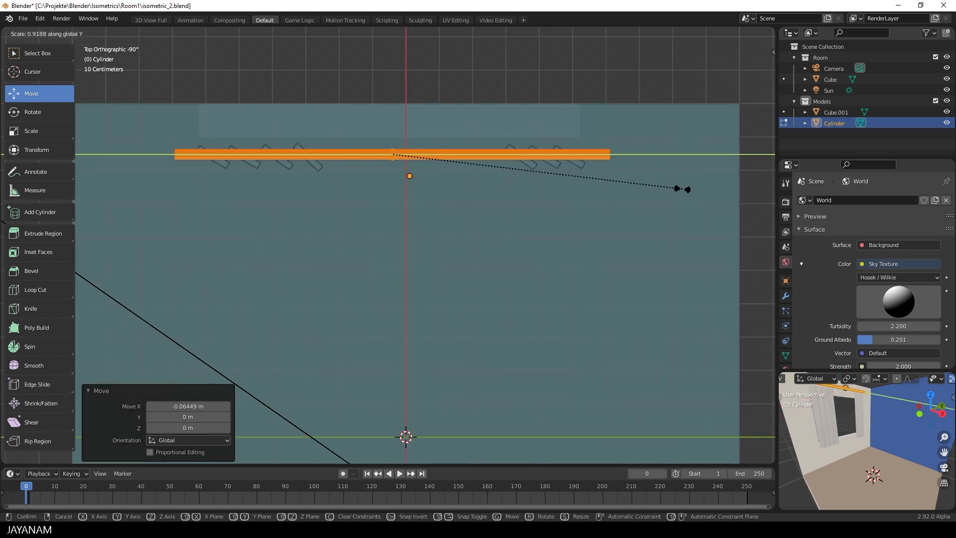
{"action": "left_click", "coordinate": [682, 189]}
Draw a small cylinder as a rod bracket on the wall near one end of the rod with the Add Cylinder tool
{"action": "middle_click_drag", "start_coordinate": [682, 189], "coordinate": [516, 127]}
{"action": "key", "text": "KP_3"}
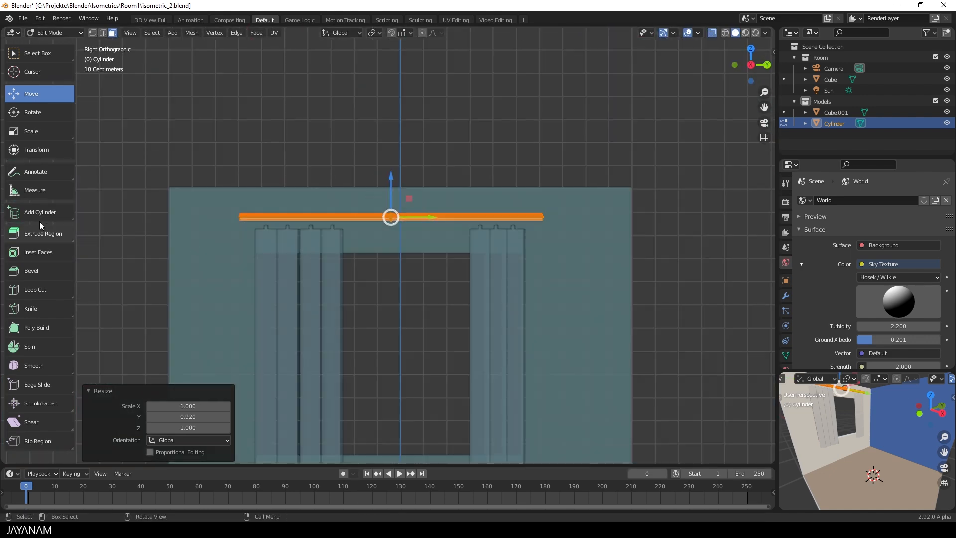
{"action": "left_click", "coordinate": [39, 214]}
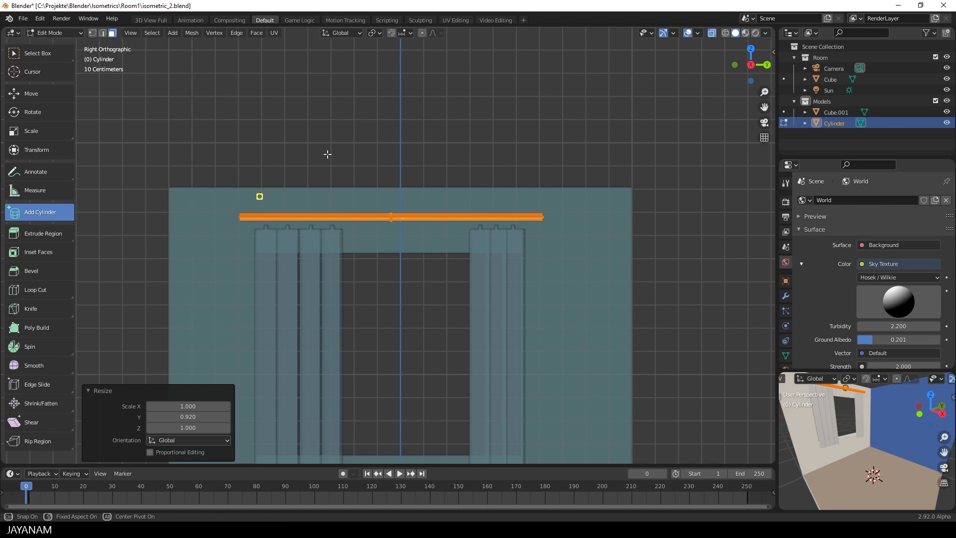
{"action": "left_click", "coordinate": [278, 217]}
{"action": "middle_click_drag", "start_coordinate": [339, 169], "coordinate": [324, 266]}
{"action": "scroll", "coordinate": [329, 195], "scroll_direction": "up", "scroll_amount": 3}
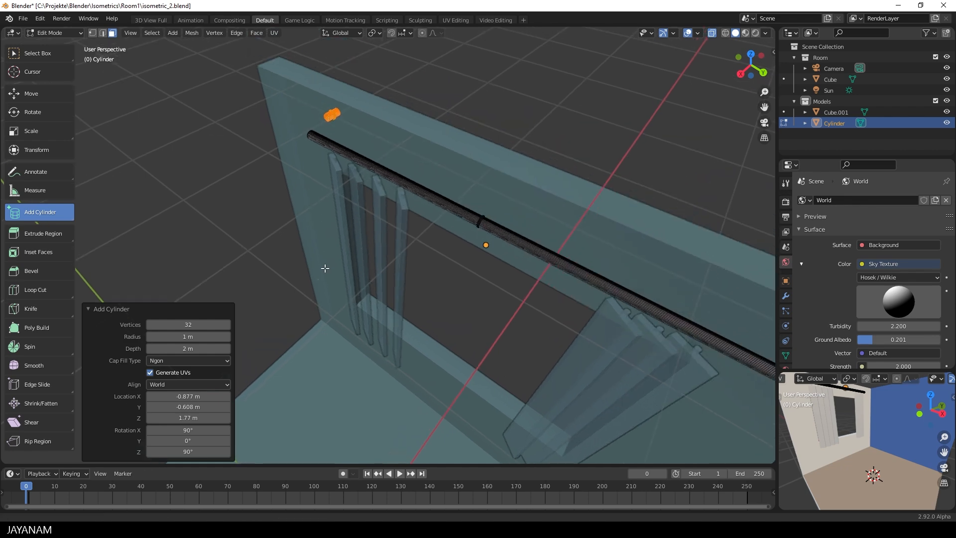
Shrink the bracket cylinder uniformly and lower it about 0.089 m along Z to the rod's height
{"action": "left_click", "coordinate": [37, 93]}
{"action": "key", "text": "ctrl+KP_1"}
{"action": "scroll", "coordinate": [213, 68], "scroll_direction": "up", "scroll_amount": 2}
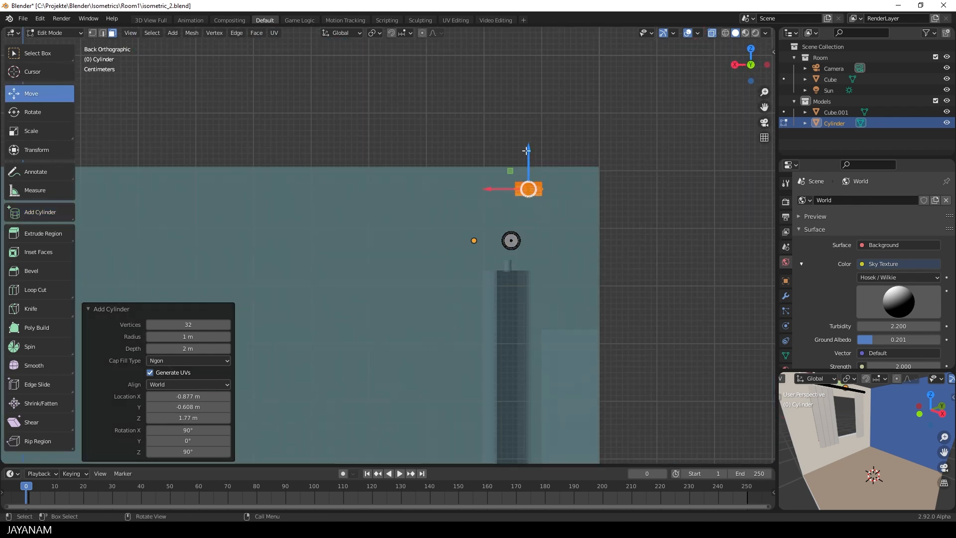
{"action": "key", "text": "s"}
{"action": "left_click", "coordinate": [612, 215]}
{"action": "left_click_drag", "start_coordinate": [529, 149], "coordinate": [525, 200]}
{"action": "middle_click_drag", "start_coordinate": [568, 213], "coordinate": [487, 332]}
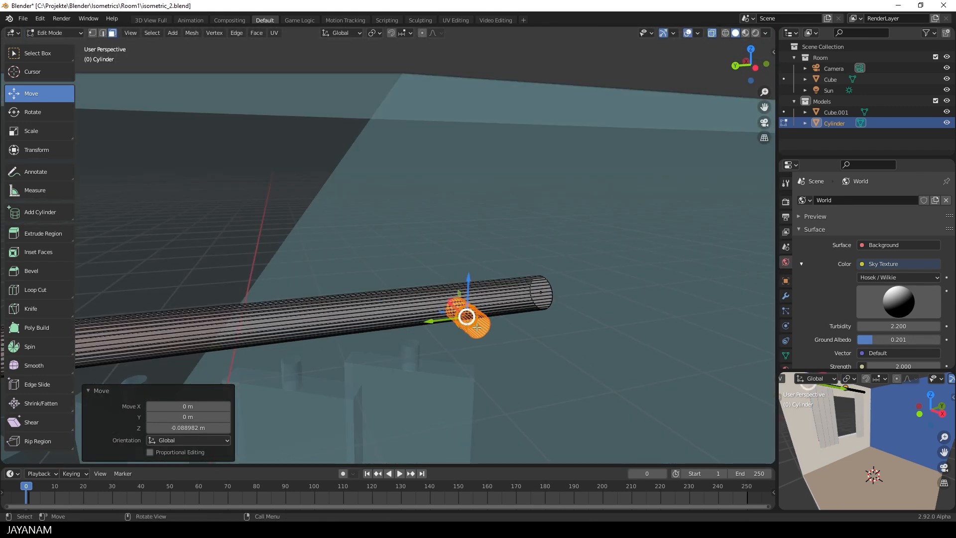
Delete the wall-facing end cap of the bracket cylinder
{"action": "left_click", "coordinate": [477, 328]}
{"action": "key", "text": "x"}
{"action": "left_click", "coordinate": [543, 330]}
{"action": "scroll", "coordinate": [506, 282], "scroll_direction": "down", "scroll_amount": 4}
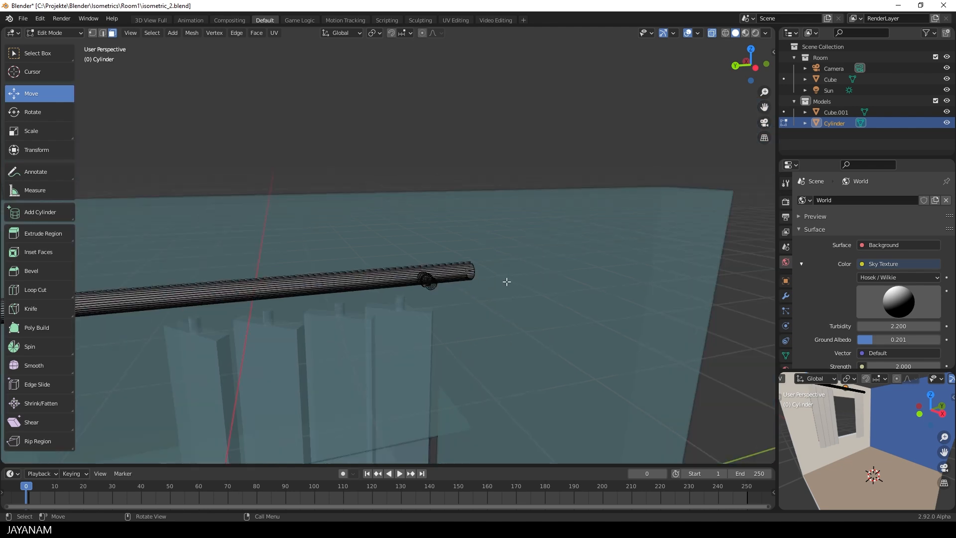
In the top view, select the bracket's open end and extend it along X to the wall
{"action": "scroll", "coordinate": [633, 251], "scroll_direction": "down", "scroll_amount": 2}
{"action": "middle_click_drag", "start_coordinate": [634, 244], "coordinate": [495, 344]}
{"action": "scroll", "coordinate": [418, 301], "scroll_direction": "up", "scroll_amount": 3}
{"action": "middle_click_drag", "start_coordinate": [418, 301], "coordinate": [511, 281], "text": "shift"}
{"action": "scroll", "coordinate": [448, 276], "scroll_direction": "up", "scroll_amount": 2}
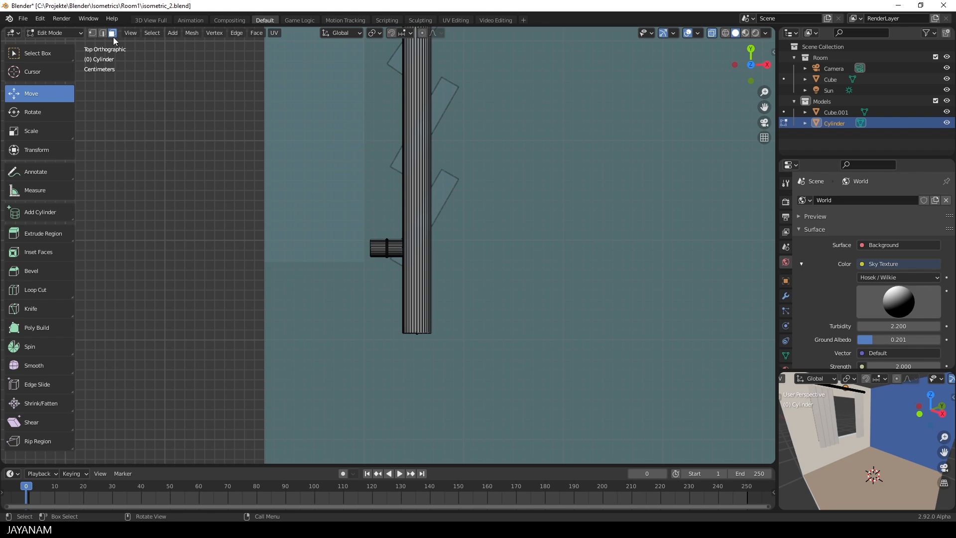
{"action": "left_click_drag", "start_coordinate": [343, 214], "coordinate": [381, 285]}
{"action": "left_click_drag", "start_coordinate": [406, 250], "coordinate": [395, 251]}
{"action": "middle_click_drag", "start_coordinate": [395, 246], "coordinate": [396, 219]}
Select the whole bracket and shift it about 0.010 m along Y beside the rod
{"action": "left_click_drag", "start_coordinate": [394, 234], "coordinate": [447, 248]}
{"action": "mouse_move", "coordinate": [446, 248]}
{"action": "middle_mouse_down"}
{"action": "mouse_move", "coordinate": [448, 113]}
{"action": "mouse_move", "coordinate": [442, 249]}
{"action": "middle_mouse_up"}
{"action": "scroll", "coordinate": [385, 253], "scroll_direction": "down", "scroll_amount": 3}
{"action": "middle_click_drag", "start_coordinate": [473, 225], "coordinate": [469, 252], "text": "shift"}
{"action": "left_click_drag", "start_coordinate": [387, 234], "coordinate": [398, 219]}
Place a copy of the bracket near the opposite end of the curtain rod and clear the selection
{"action": "middle_click_drag", "start_coordinate": [448, 219], "coordinate": [437, 316], "text": "shift"}
{"action": "scroll", "coordinate": [443, 305], "scroll_direction": "down", "scroll_amount": 3}
{"action": "scroll", "coordinate": [445, 279], "scroll_direction": "up", "scroll_amount": 2, "text": "shift"}
{"action": "key", "text": "g"}
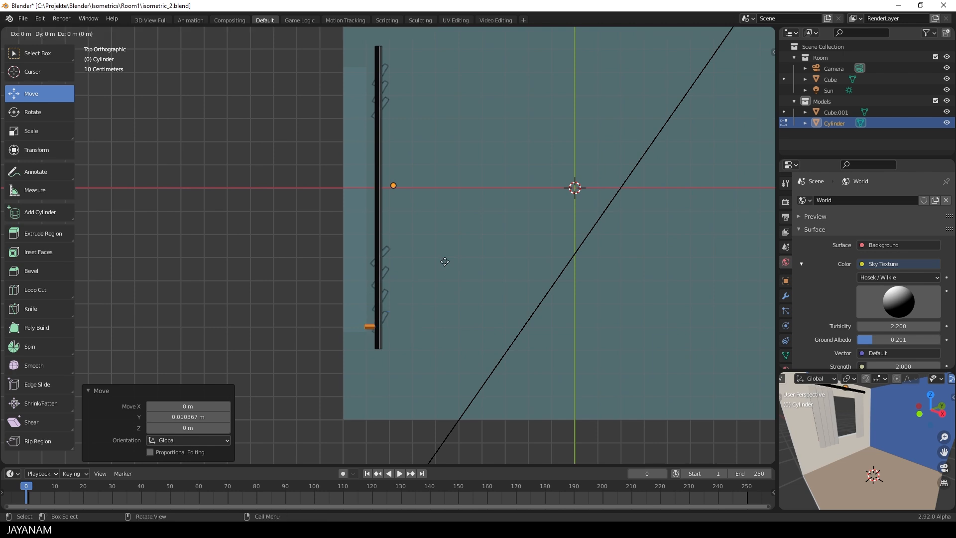
{"action": "left_click", "coordinate": [469, 448]}
{"action": "key", "text": "alt+a"}
Select the entire rod mesh with its brackets, leave Edit Mode and turn off X-ray display
{"action": "middle_click_drag", "start_coordinate": [491, 320], "coordinate": [461, 272]}
{"action": "scroll", "coordinate": [442, 329], "scroll_direction": "up", "scroll_amount": 3}
{"action": "scroll", "coordinate": [441, 329], "scroll_direction": "down", "scroll_amount": 2}
{"action": "key", "text": "a"}
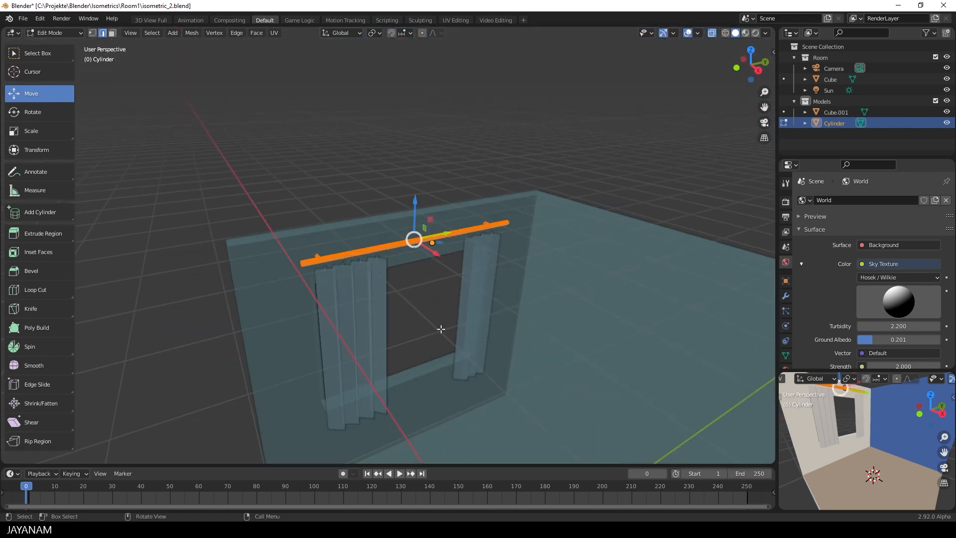
{"action": "key", "text": "Tab"}
{"action": "left_click", "coordinate": [715, 34]}
Lower the curtain rod slightly along Z in the right view toward the curtain hooks and deselect it
{"action": "mouse_move", "coordinate": [562, 227]}
{"action": "middle_mouse_down"}
{"action": "mouse_move", "coordinate": [545, 199]}
{"action": "mouse_move", "coordinate": [518, 197]}
{"action": "mouse_move", "coordinate": [521, 207]}
{"action": "mouse_move", "coordinate": [518, 132]}
{"action": "middle_mouse_up"}
{"action": "key", "text": "Tab"}
{"action": "scroll", "coordinate": [465, 186], "scroll_direction": "down", "scroll_amount": 1}
{"action": "mouse_move", "coordinate": [466, 186]}
{"action": "middle_mouse_down"}
{"action": "mouse_move", "coordinate": [488, 226]}
{"action": "mouse_move", "coordinate": [472, 194]}
{"action": "middle_mouse_up"}
{"action": "key", "text": "Tab"}
{"action": "scroll", "coordinate": [473, 195], "scroll_direction": "up", "scroll_amount": 2}
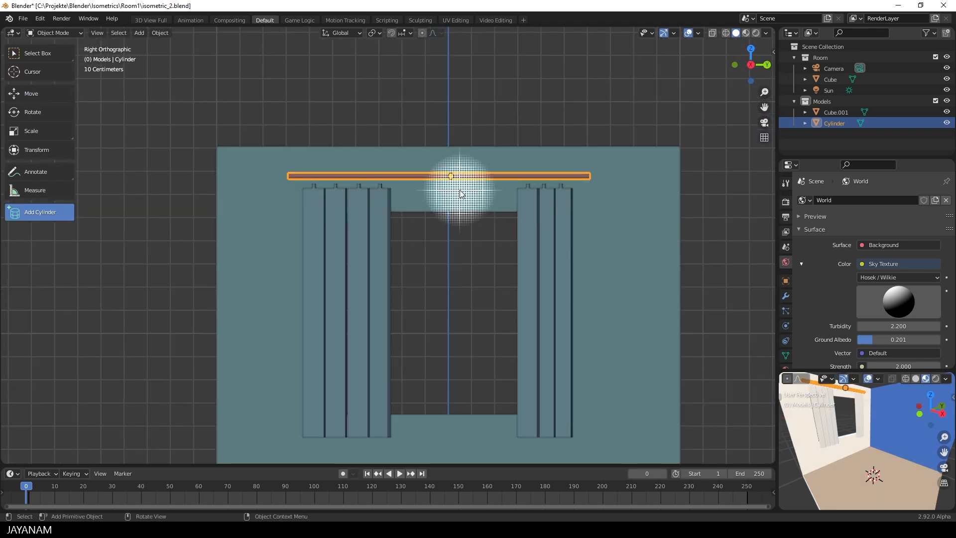
{"action": "left_click_drag", "start_coordinate": [453, 137], "coordinate": [447, 139]}
{"action": "scroll", "coordinate": [444, 182], "scroll_direction": "down", "scroll_amount": 2}
{"action": "left_click", "coordinate": [626, 276]}
Preview the whole room in rendered shading and return to solid shading
{"action": "scroll", "coordinate": [587, 277], "scroll_direction": "down", "scroll_amount": 3}
{"action": "middle_click_drag", "start_coordinate": [554, 277], "coordinate": [528, 267]}
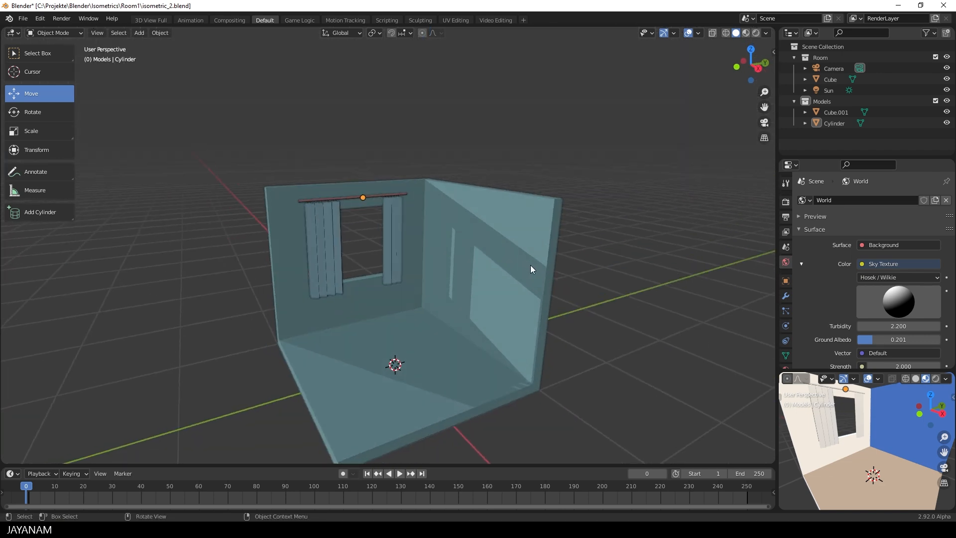
{"action": "left_click", "coordinate": [755, 33]}
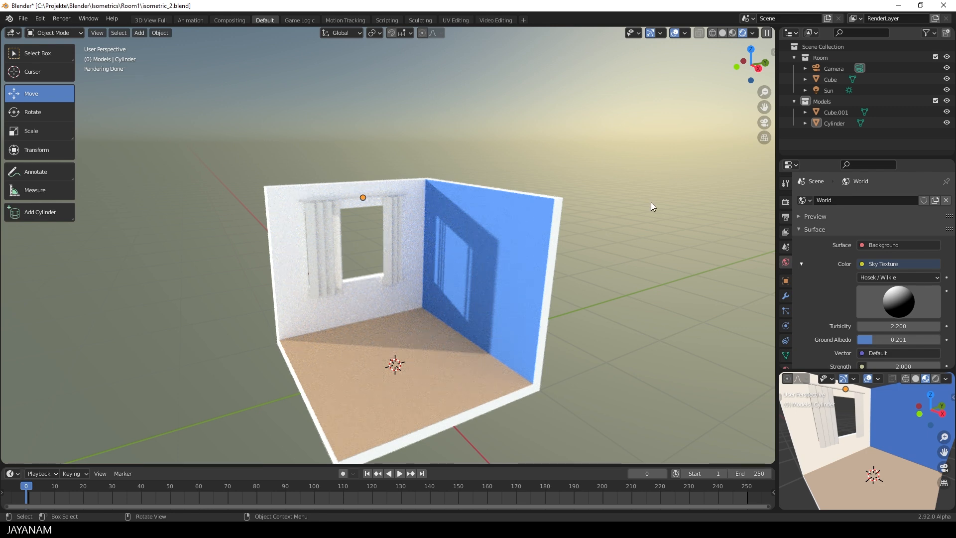
{"action": "scroll", "coordinate": [651, 205], "scroll_direction": "down", "scroll_amount": 1}
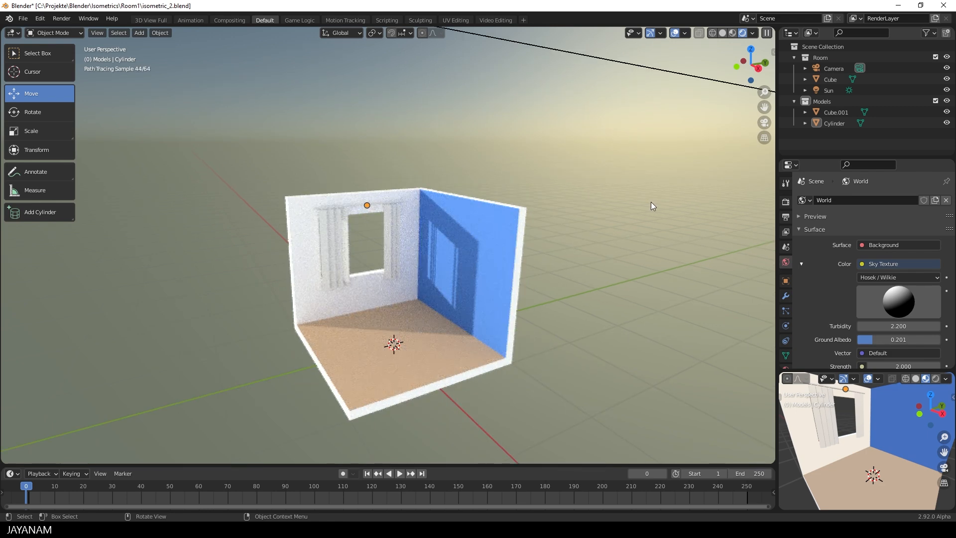
{"action": "left_click", "coordinate": [732, 33]}
{"action": "left_click", "coordinate": [735, 32]}
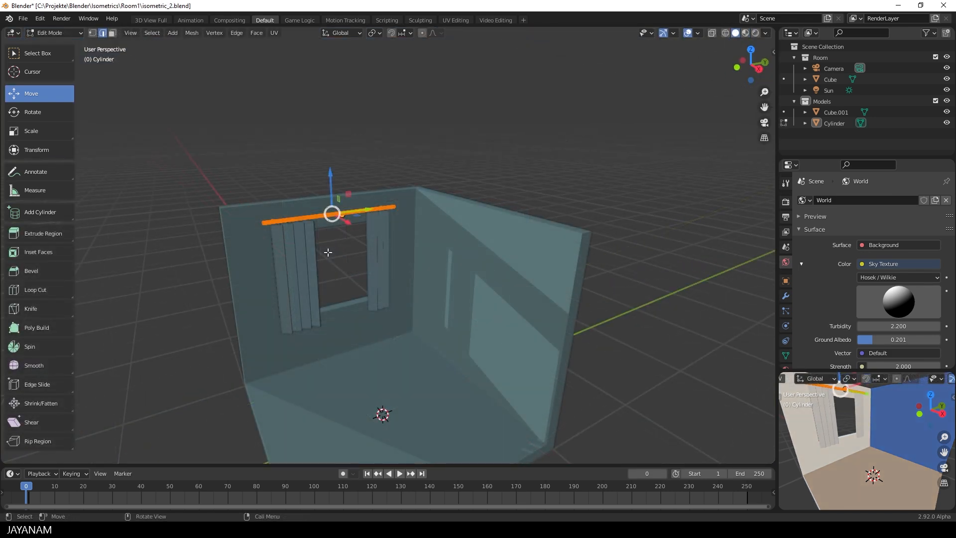
Split the 3D view vertically and assign the existing mat_lowpoly material to the curtain rod
{"action": "left_click_drag", "start_coordinate": [776, 28], "coordinate": [426, 149]}
{"action": "left_click", "coordinate": [786, 353]}
{"action": "left_click", "coordinate": [804, 249]}
{"action": "left_click", "coordinate": [809, 264]}
Change the second view to a UV Editor showing the lowpoly_tex.png image
{"action": "left_click", "coordinate": [439, 31]}
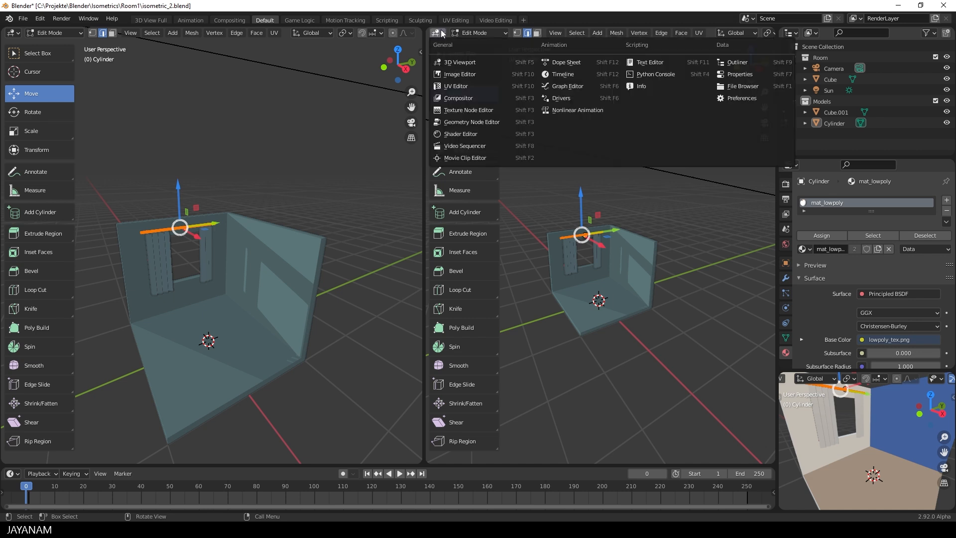
{"action": "left_click", "coordinate": [489, 86]}
{"action": "left_click", "coordinate": [542, 34]}
{"action": "left_click", "coordinate": [558, 48]}
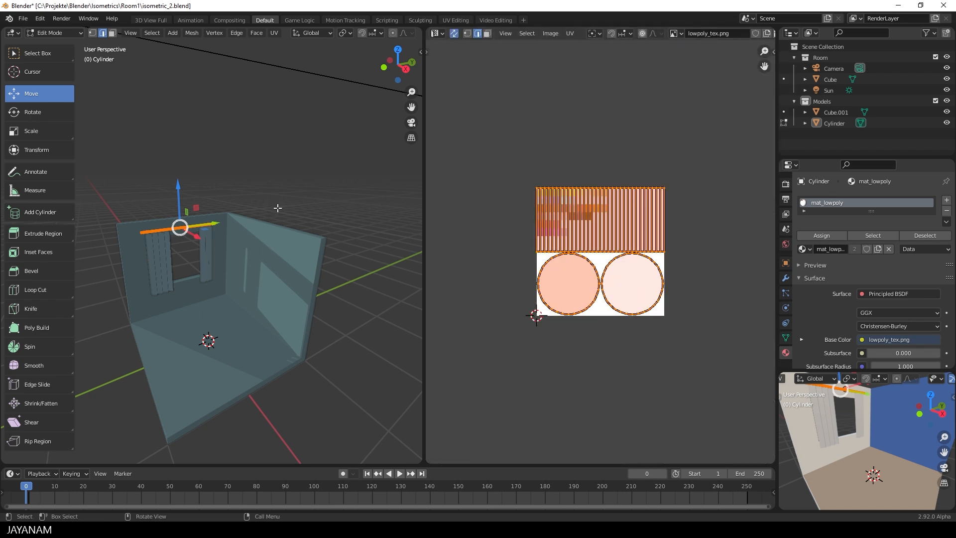
Reset the rod's UV mapping and shrink its UVs uniformly
{"action": "key", "text": "u"}
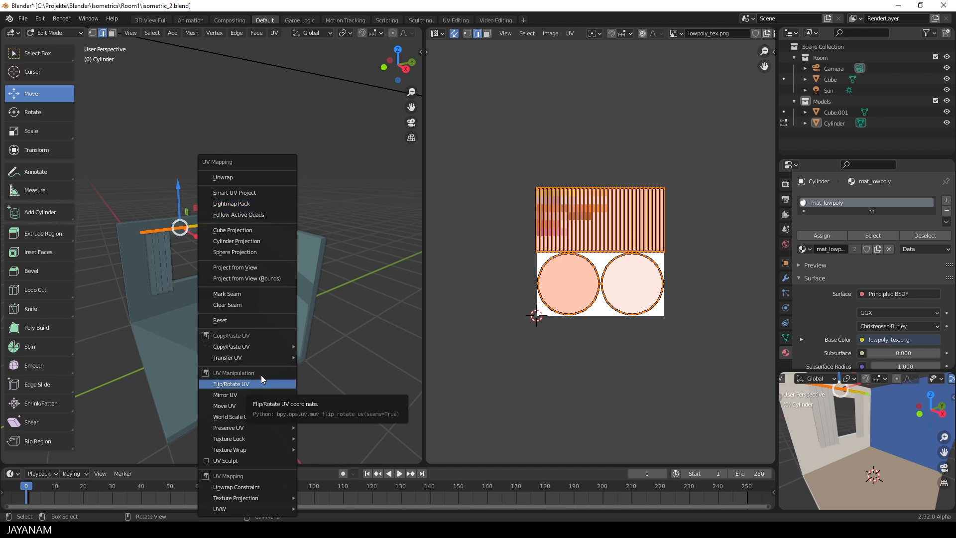
{"action": "left_click", "coordinate": [243, 320]}
{"action": "scroll", "coordinate": [687, 363], "scroll_direction": "down", "scroll_amount": 1}
{"action": "key", "text": "s"}
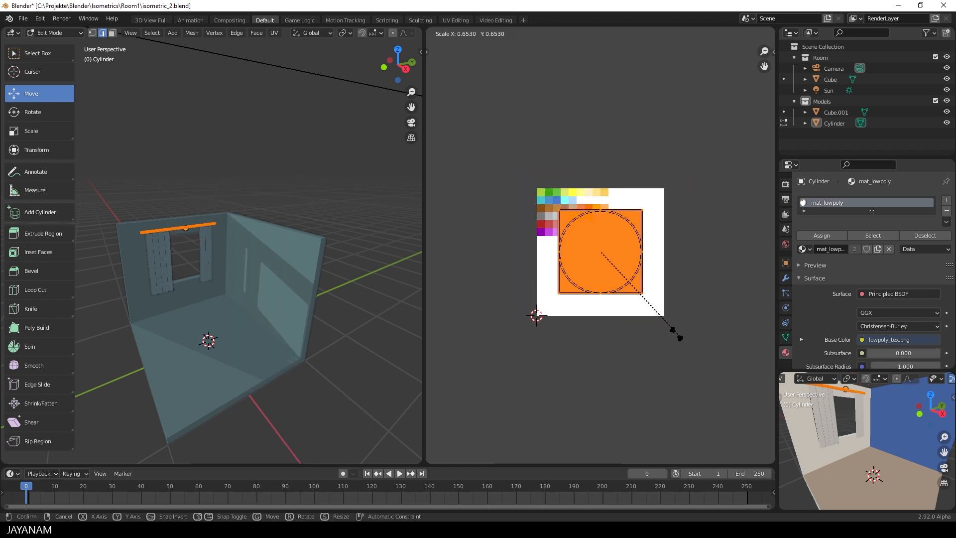
{"action": "left_click", "coordinate": [608, 261]}
Shrink the rod's UVs to fit within one swatch and move them onto the medium grey between dark grey and black
{"action": "scroll", "coordinate": [657, 299], "scroll_direction": "up", "scroll_amount": 3}
{"action": "scroll", "coordinate": [656, 296], "scroll_direction": "up", "scroll_amount": 2}
{"action": "key", "text": "s"}
{"action": "left_click", "coordinate": [674, 303]}
{"action": "key", "text": "g"}
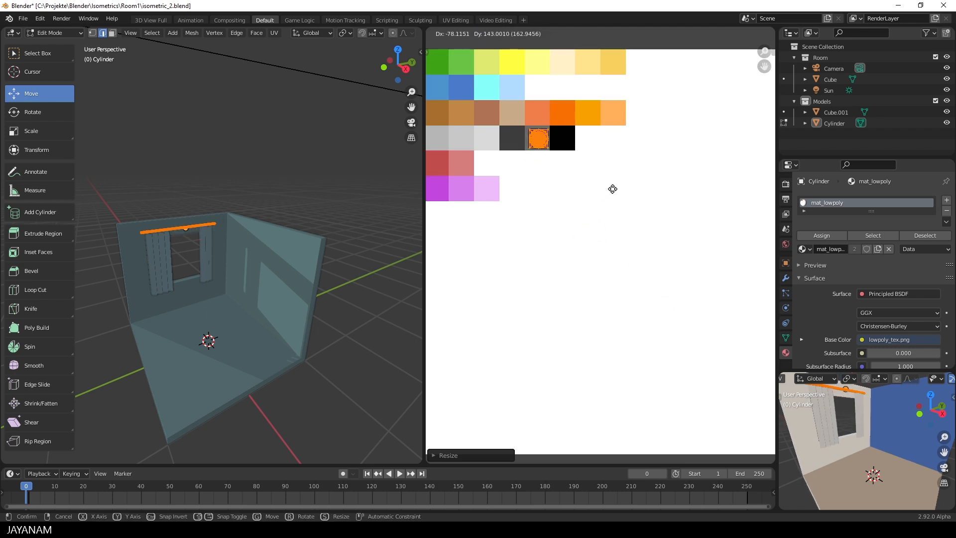
{"action": "left_click", "coordinate": [611, 188]}
Open the curtains in Edit Mode, select all their geometry and reset its UV mapping
{"action": "middle_click_drag", "start_coordinate": [245, 293], "coordinate": [300, 276], "text": "shift"}
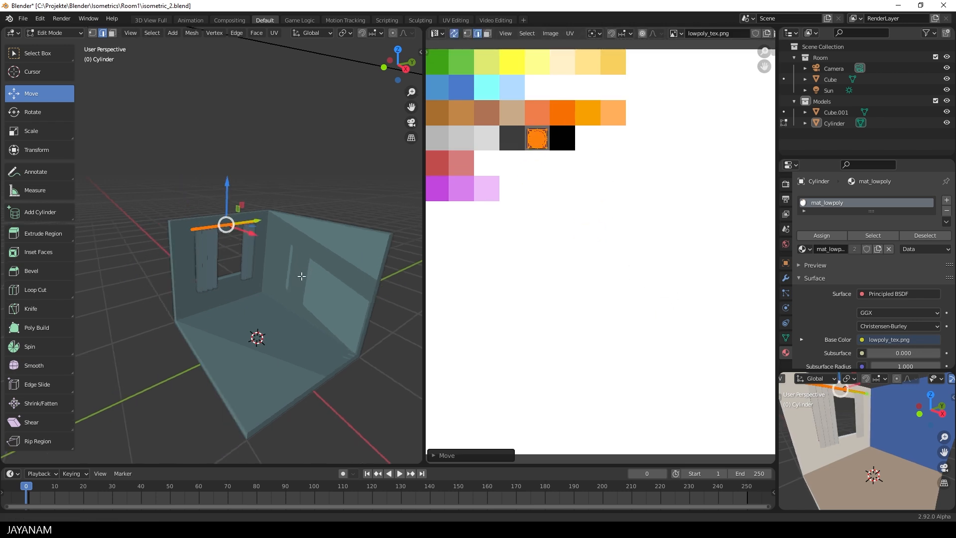
{"action": "scroll", "coordinate": [296, 279], "scroll_direction": "up", "scroll_amount": 2}
{"action": "key", "text": "Tab"}
{"action": "left_click", "coordinate": [215, 268]}
{"action": "key", "text": "Tab"}
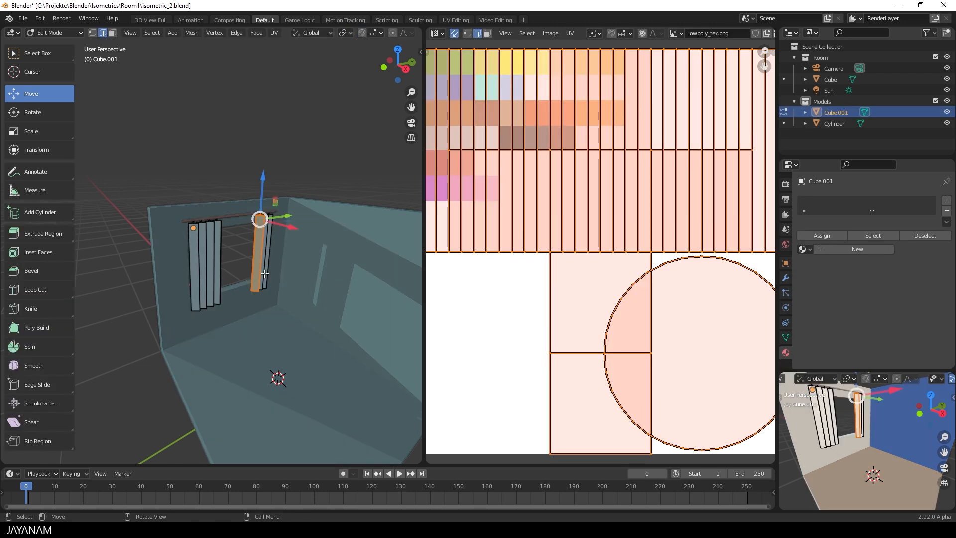
{"action": "key", "text": "a"}
{"action": "middle_click_drag", "start_coordinate": [242, 275], "coordinate": [270, 276]}
{"action": "key", "text": "u"}
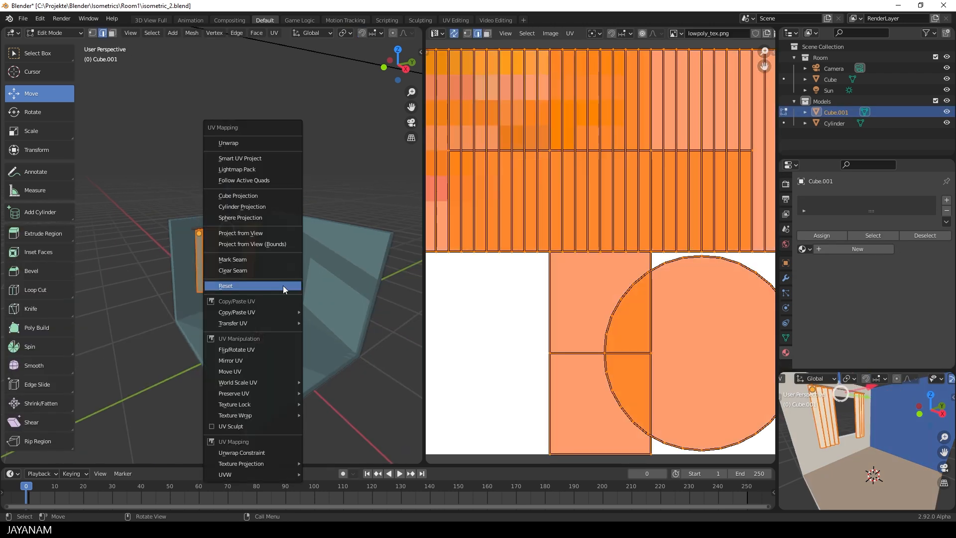
{"action": "left_click", "coordinate": [283, 285]}
Shrink the curtains' UVs, starting with a scale of 0.05, and move them onto the pale cream swatch
{"action": "scroll", "coordinate": [570, 273], "scroll_direction": "down", "scroll_amount": 5}
{"action": "type", "text": "s.05"}
{"action": "key", "text": "Return"}
{"action": "scroll", "coordinate": [656, 316], "scroll_direction": "up", "scroll_amount": 6}
{"action": "key", "text": "s"}
{"action": "left_click", "coordinate": [699, 324]}
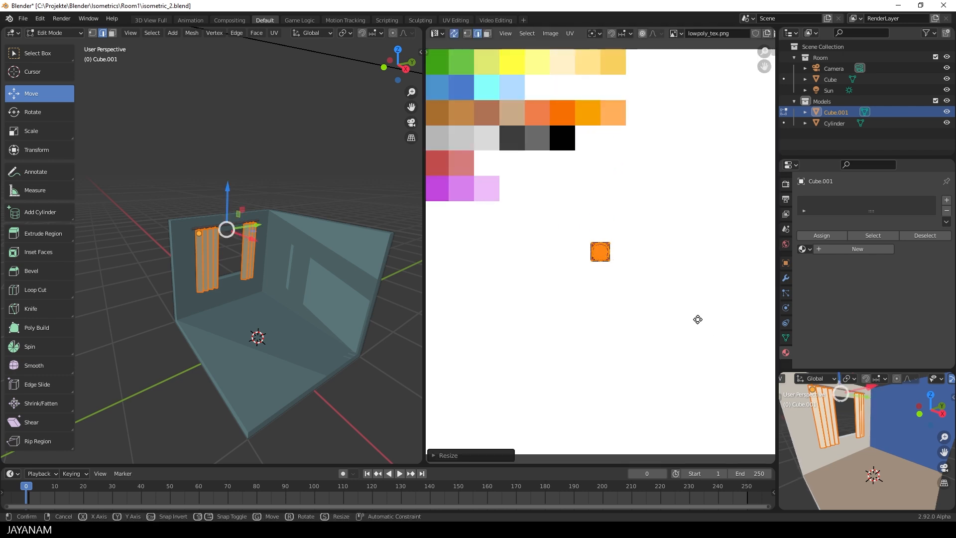
{"action": "left_click", "coordinate": [661, 130]}
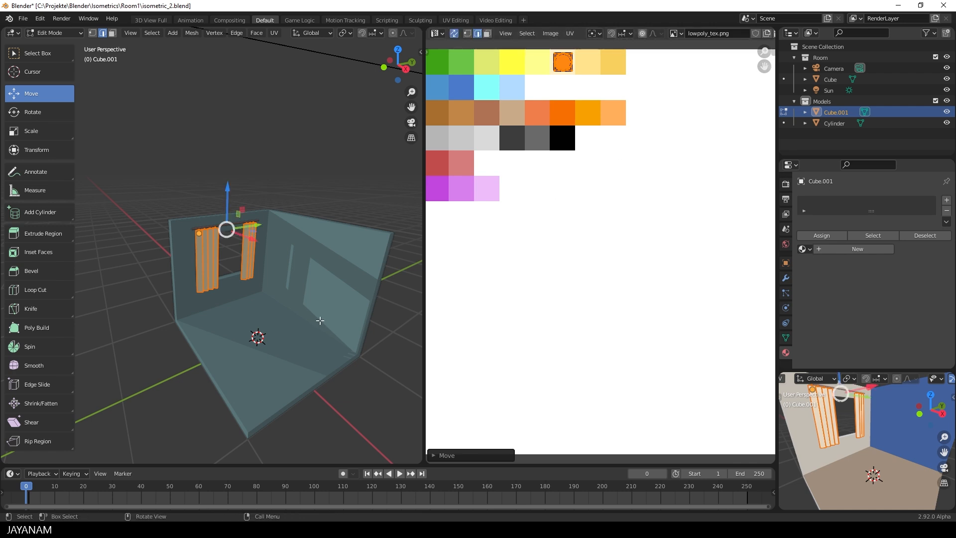
Leave Edit Mode, deselect the curtains and join the UV Editor area back into a single 3D view
{"action": "key", "text": "alt+a"}
{"action": "scroll", "coordinate": [340, 195], "scroll_direction": "down", "scroll_amount": 2}
{"action": "key", "text": "Tab"}
{"action": "scroll", "coordinate": [856, 440], "scroll_direction": "down", "scroll_amount": 2}
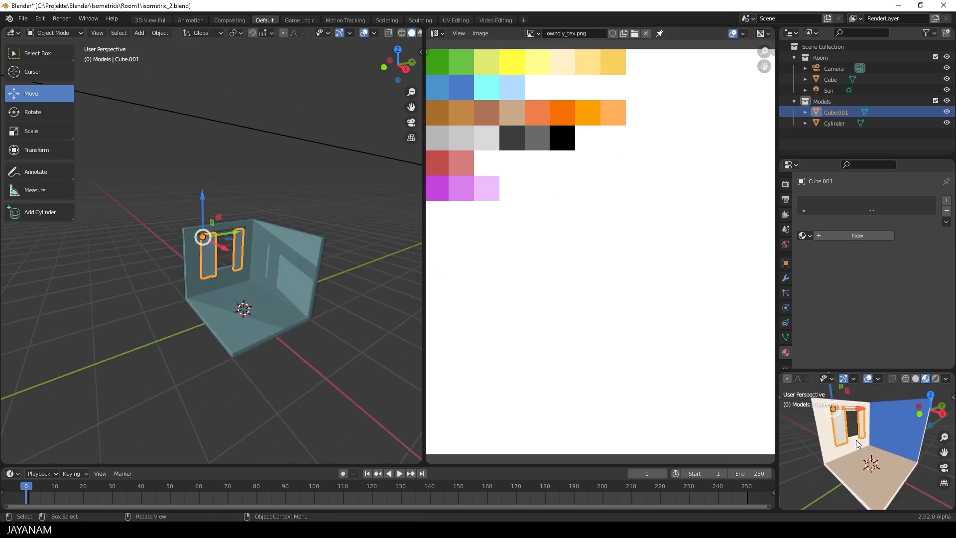
{"action": "key", "text": "alt+a"}
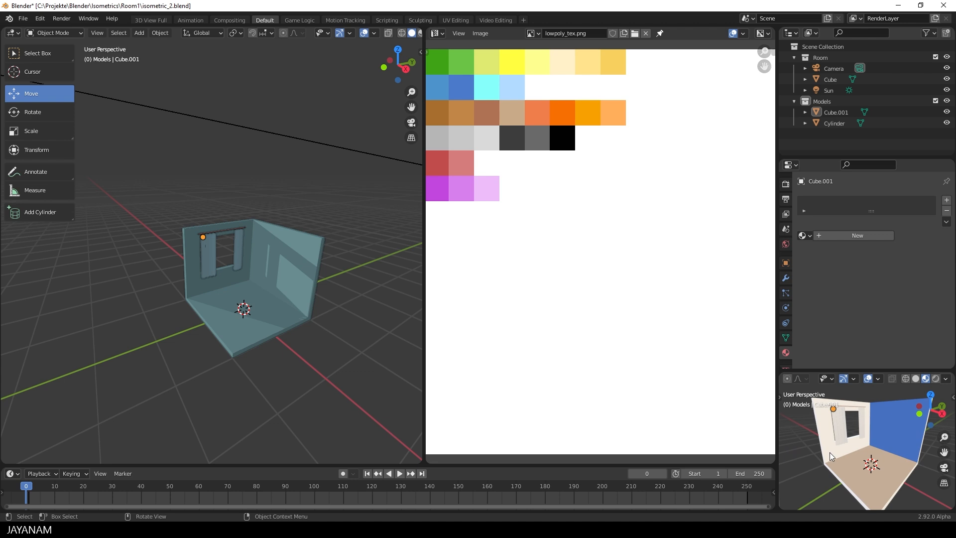
{"action": "right_click", "coordinate": [424, 191]}
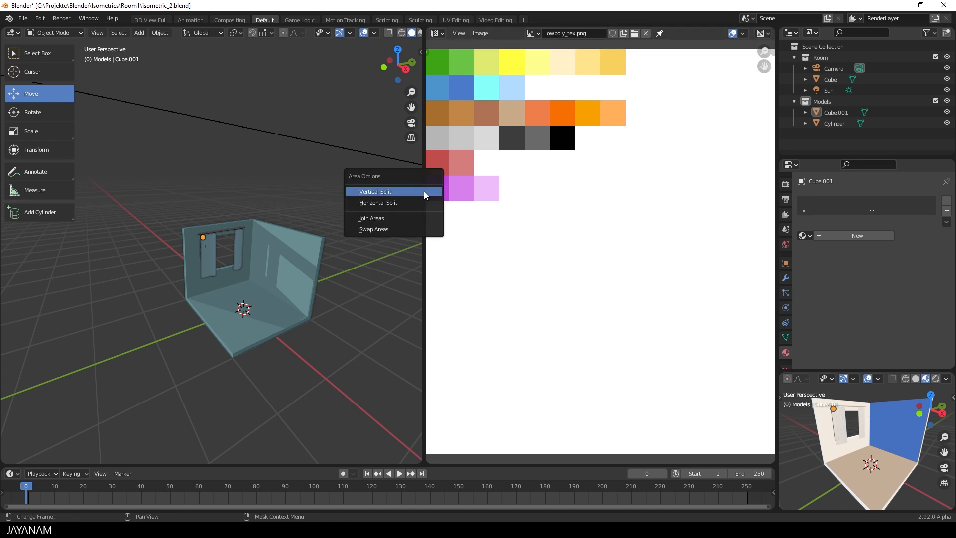
{"action": "left_click", "coordinate": [417, 214]}
{"action": "left_click", "coordinate": [543, 232]}
{"action": "scroll", "coordinate": [540, 231], "scroll_direction": "down", "scroll_amount": 2}
{"action": "middle_click_drag", "start_coordinate": [540, 231], "coordinate": [494, 196], "text": "shift"}
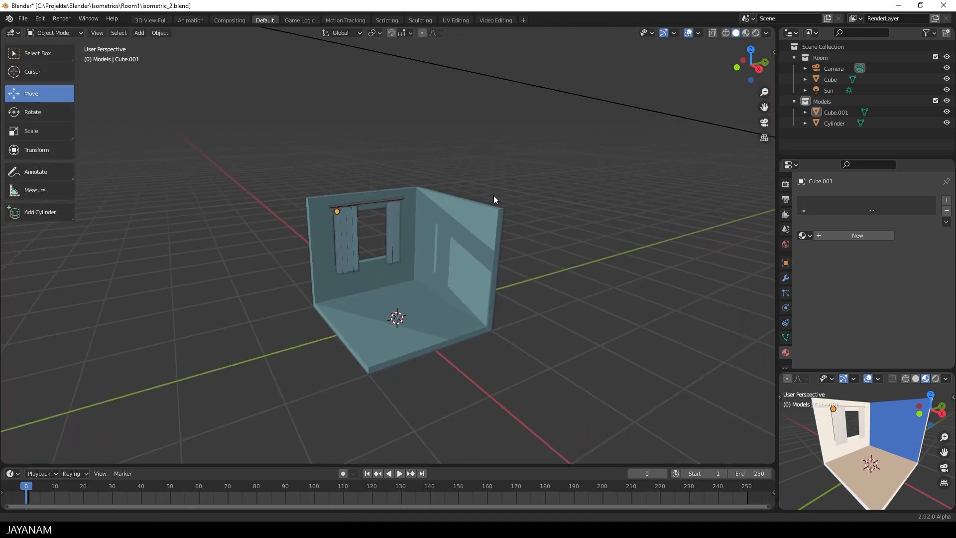
Switch to rendered shading and assign the existing mat_lowpoly material to the curtains
{"action": "left_click", "coordinate": [755, 33]}
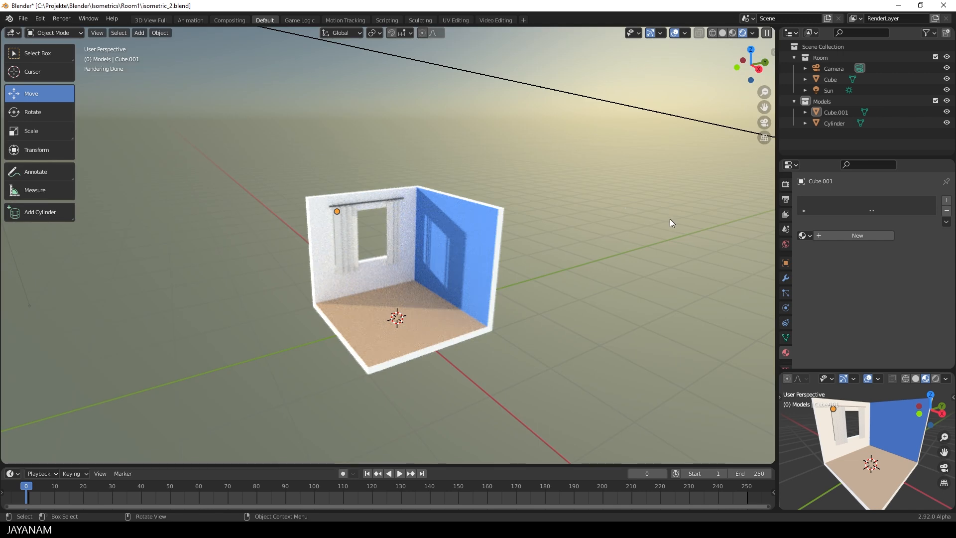
{"action": "left_click", "coordinate": [785, 184]}
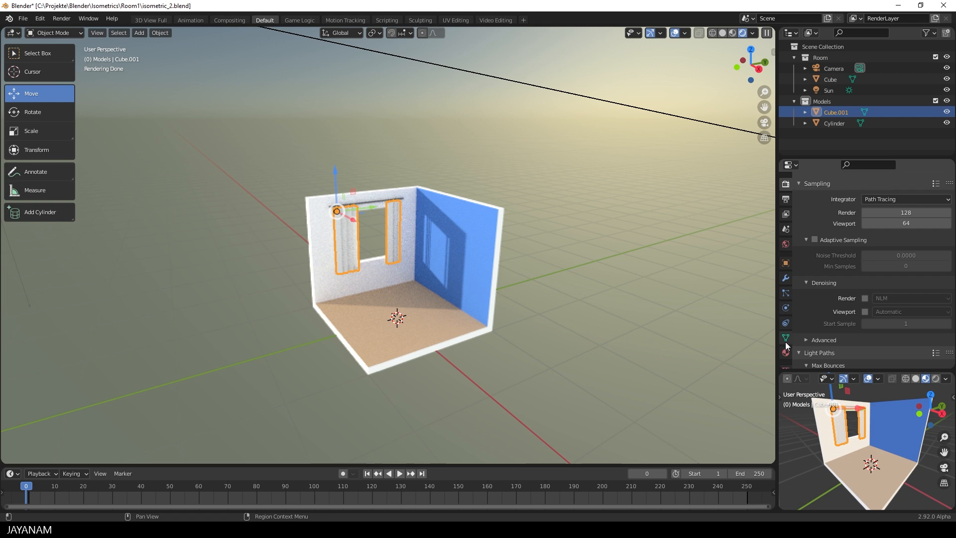
{"action": "left_click", "coordinate": [786, 352]}
{"action": "left_click", "coordinate": [806, 235]}
{"action": "left_click", "coordinate": [810, 250]}
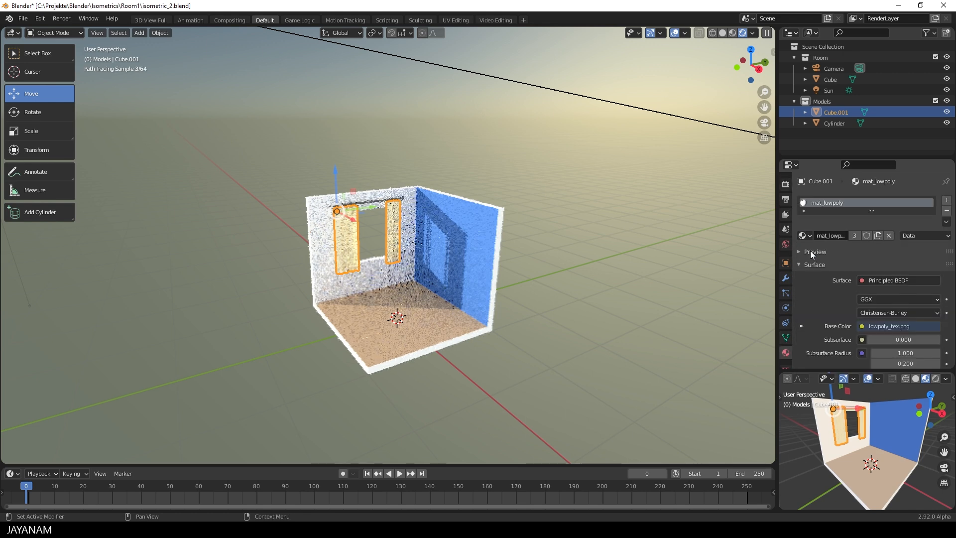
{"action": "left_click", "coordinate": [642, 253]}
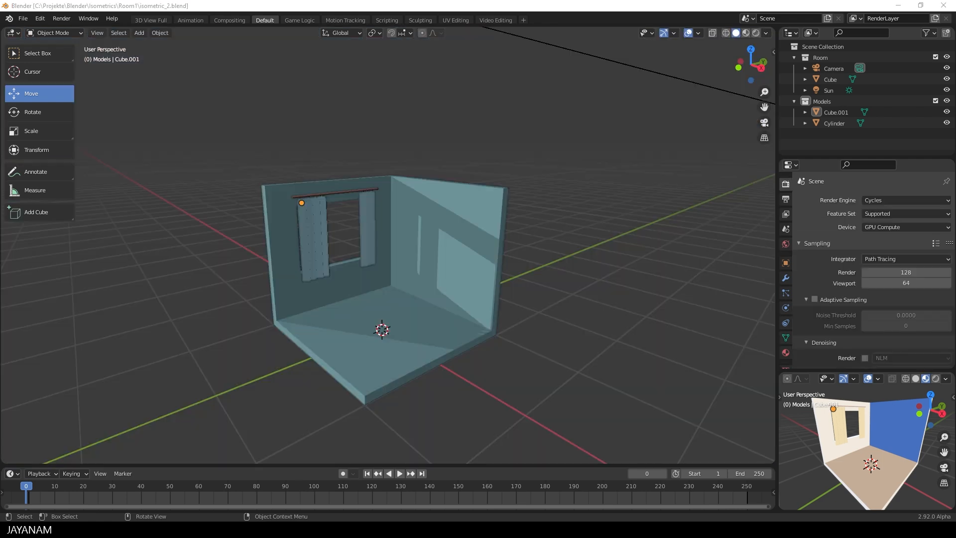
Extrude the window opening's edge loop in the room mesh and scale it to 0.94 to form an inner rim
{"action": "mouse_move", "coordinate": [304, 282]}
{"action": "middle_mouse_down"}
{"action": "mouse_move", "coordinate": [330, 241]}
{"action": "mouse_move", "coordinate": [360, 284]}
{"action": "middle_mouse_up"}
{"action": "left_click", "coordinate": [361, 287]}
{"action": "key", "text": "Tab"}
{"action": "key", "text": "KP_3"}
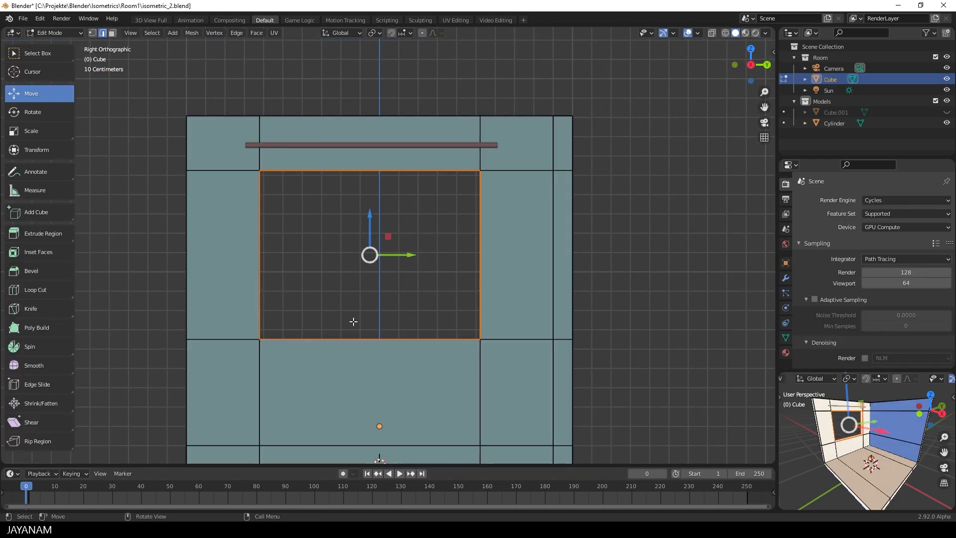
{"action": "key", "text": "e"}
{"action": "left_click", "coordinate": [438, 306]}
{"action": "key", "text": "s"}
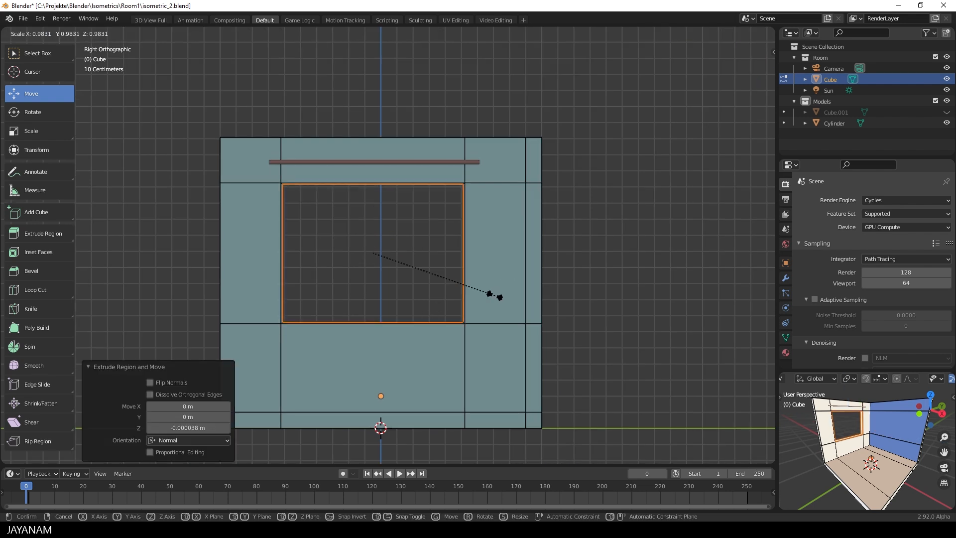
{"action": "left_click", "coordinate": [486, 293]}
{"action": "middle_click_drag", "start_coordinate": [490, 295], "coordinate": [483, 320]}
{"action": "scroll", "coordinate": [482, 320], "scroll_direction": "up", "scroll_amount": 1}
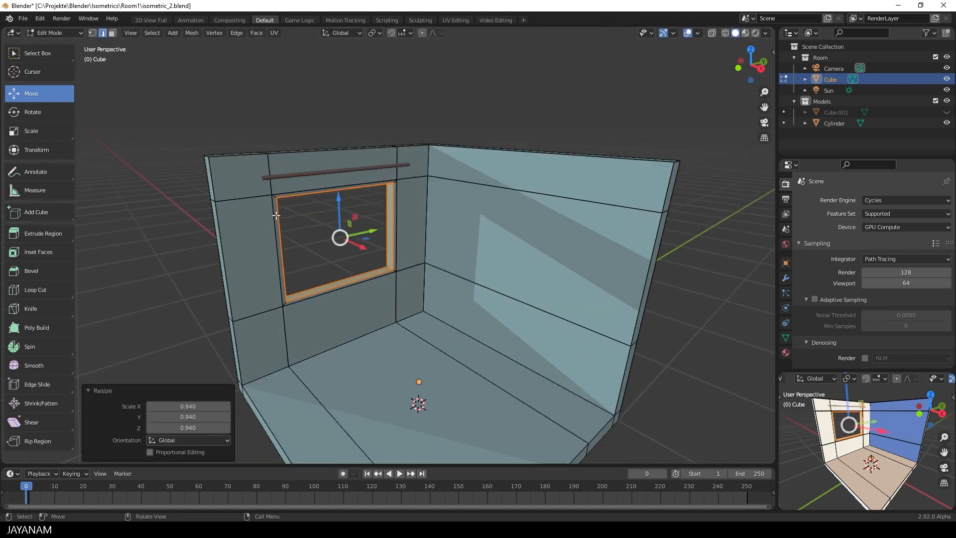
Select the four rim faces around the window opening and start extruding them along their normals
{"action": "left_click", "coordinate": [277, 216]}
{"action": "left_click", "coordinate": [115, 36]}
{"action": "scroll", "coordinate": [229, 184], "scroll_direction": "up", "scroll_amount": 2}
{"action": "left_click", "coordinate": [230, 185]}
{"action": "left_click", "coordinate": [236, 173], "text": "shift"}
{"action": "left_click", "coordinate": [399, 180], "text": "shift"}
{"action": "left_click", "coordinate": [393, 282], "text": "shift"}
{"action": "key", "text": "e"}
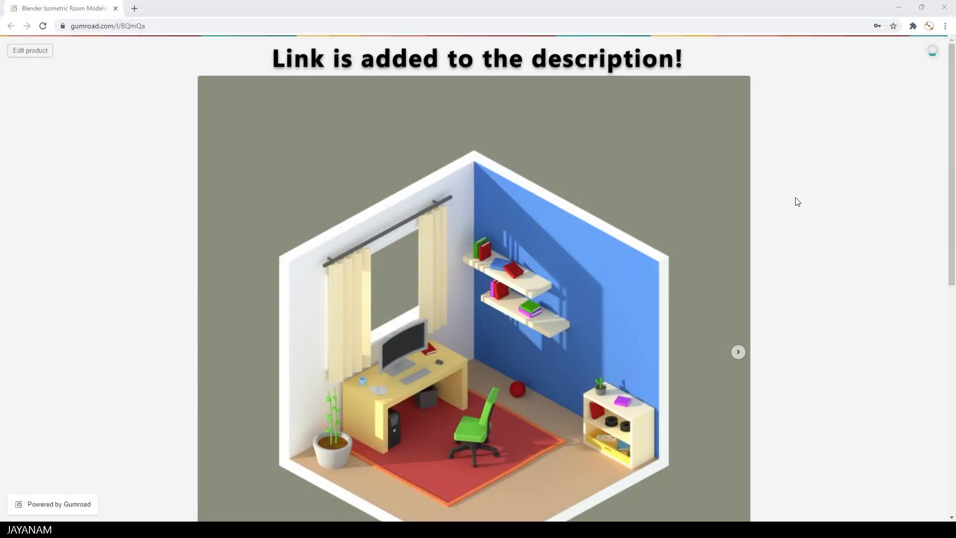
Review the Gumroad page for the isometric room tutorial, from the preview image down to the Video and Projects descriptions
{"action": "middle_click", "coordinate": [838, 188]}
{"action": "scroll", "coordinate": [840, 197], "scroll_direction": "down", "scroll_amount": 1}
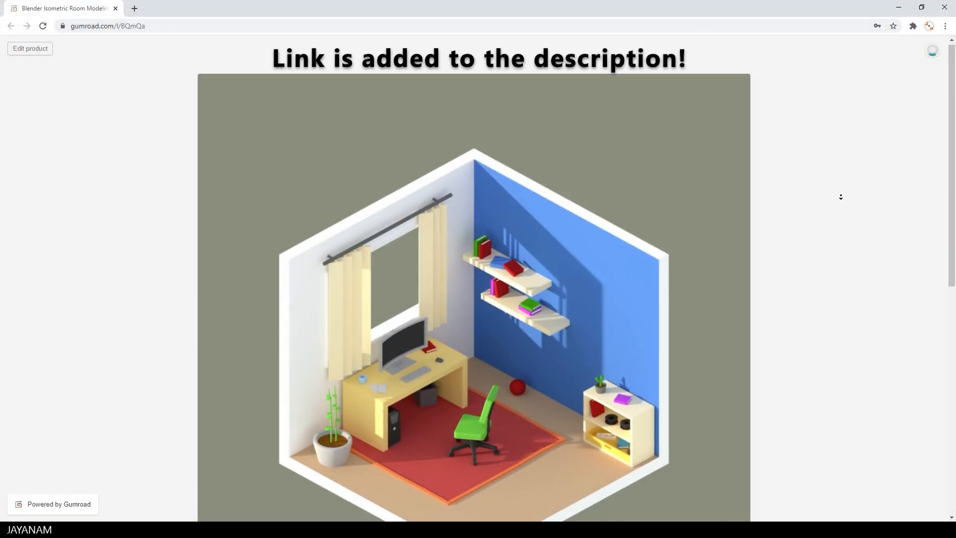
{"action": "scroll", "coordinate": [836, 203], "scroll_direction": "down", "scroll_amount": 2}
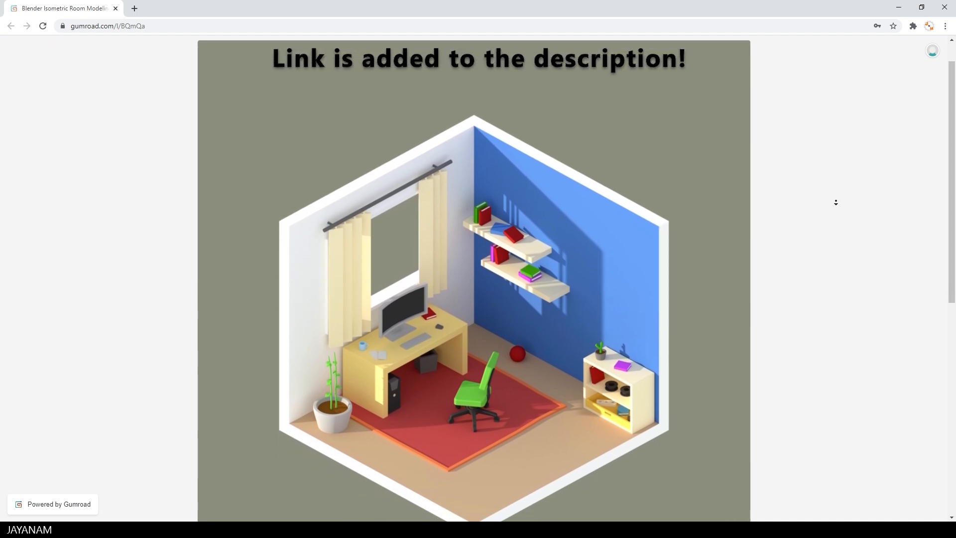
{"action": "scroll", "coordinate": [836, 203], "scroll_direction": "down", "scroll_amount": 2}
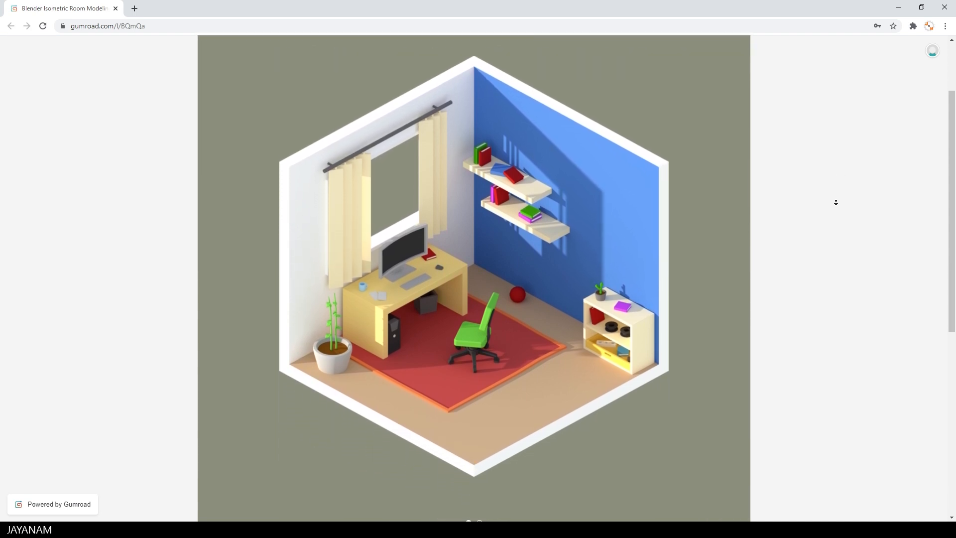
{"action": "scroll", "coordinate": [836, 203], "scroll_direction": "down", "scroll_amount": 2}
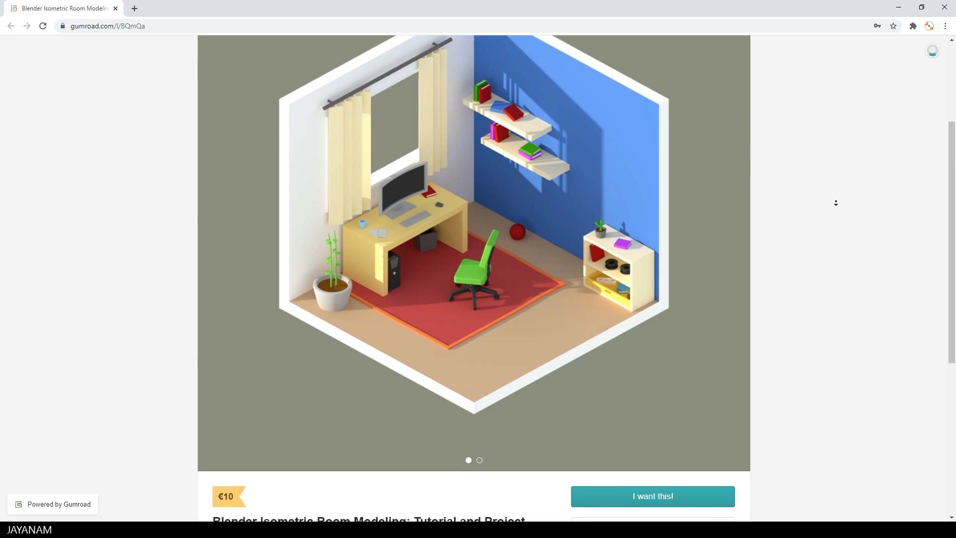
{"action": "scroll", "coordinate": [836, 203], "scroll_direction": "down", "scroll_amount": 2}
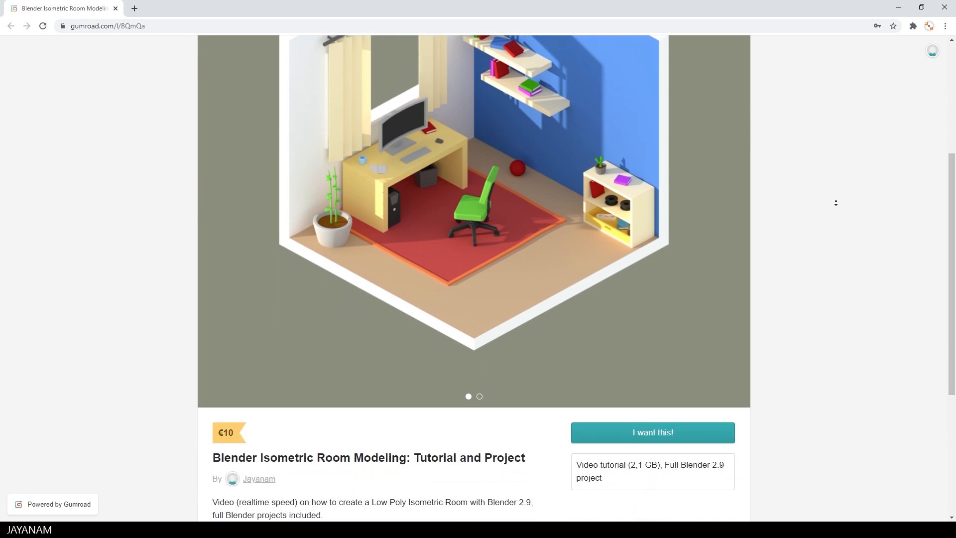
{"action": "scroll", "coordinate": [836, 203], "scroll_direction": "down", "scroll_amount": 2}
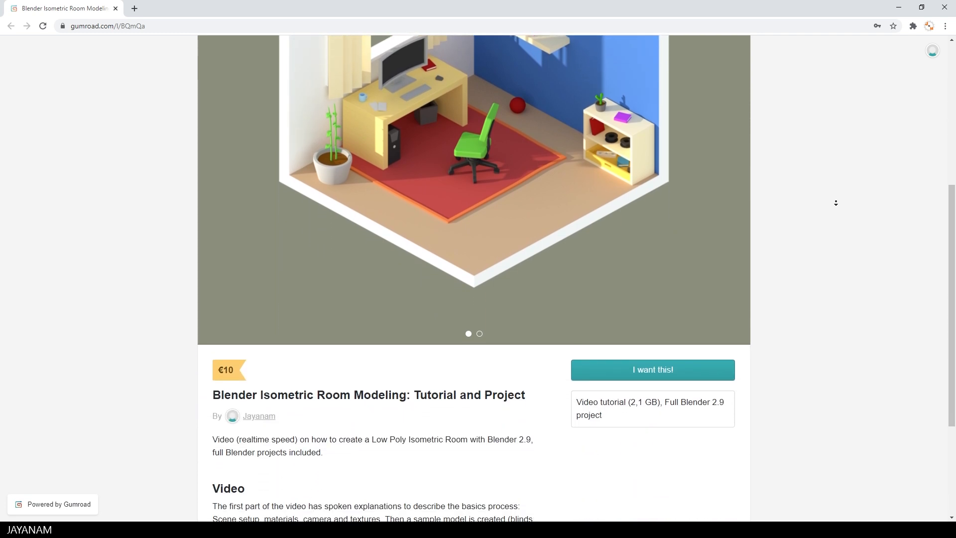
{"action": "scroll", "coordinate": [836, 203], "scroll_direction": "down", "scroll_amount": 2}
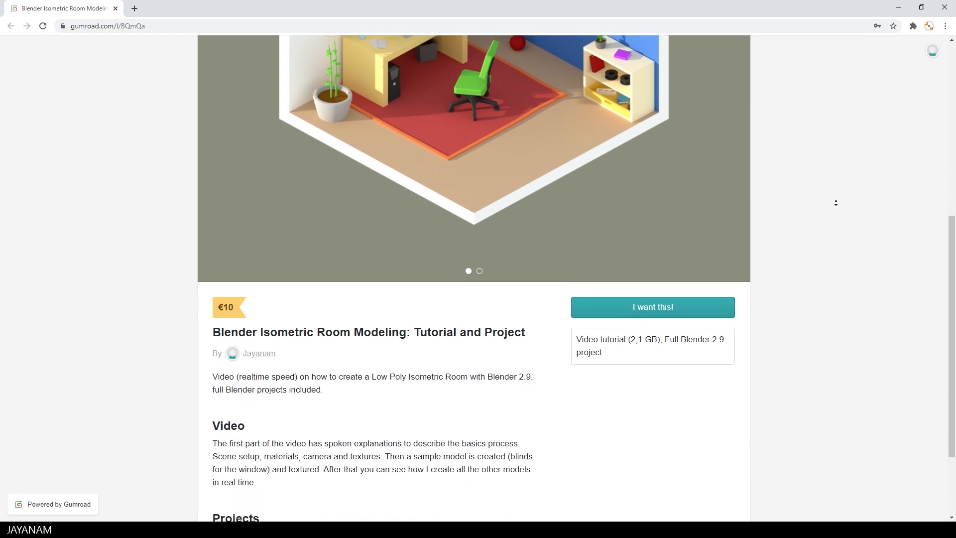
{"action": "scroll", "coordinate": [836, 203], "scroll_direction": "down", "scroll_amount": 2}
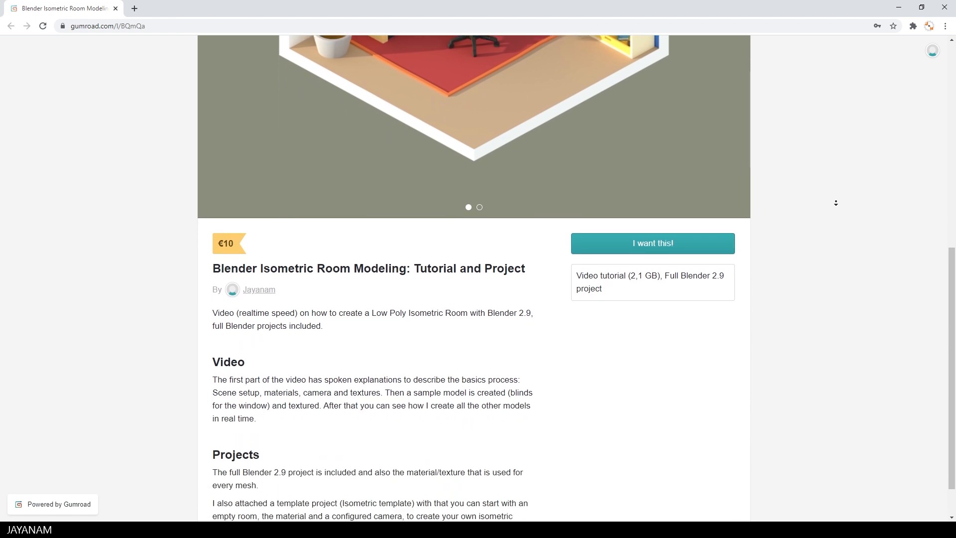
{"action": "scroll", "coordinate": [836, 202], "scroll_direction": "down", "scroll_amount": 1}
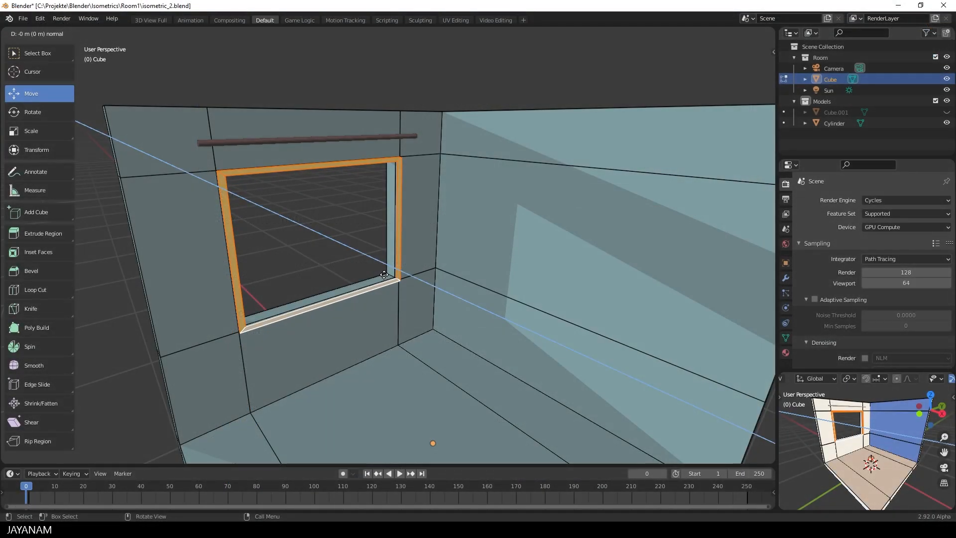
Finish the window frame extrusion, then unhide the curtains and hide only them again
{"action": "left_click", "coordinate": [384, 274]}
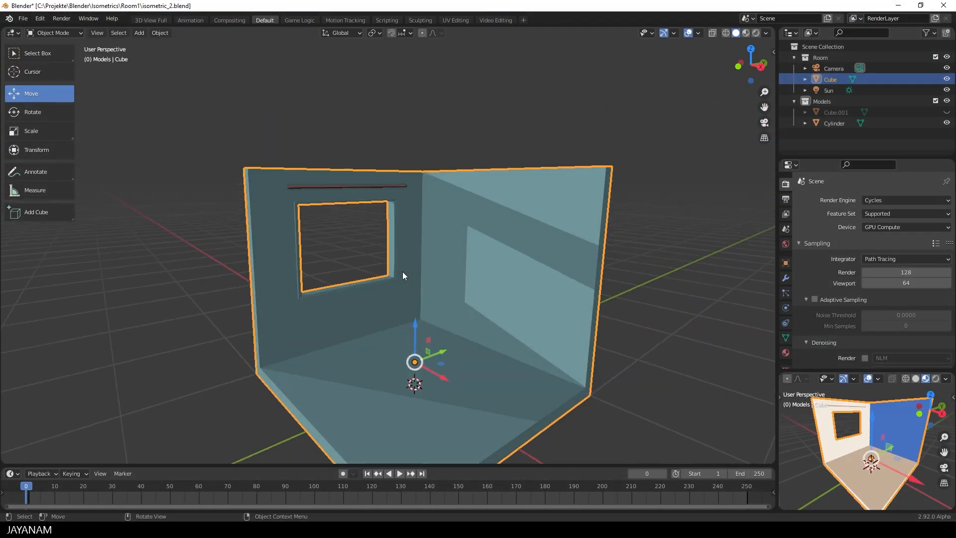
{"action": "key", "text": "alt+h"}
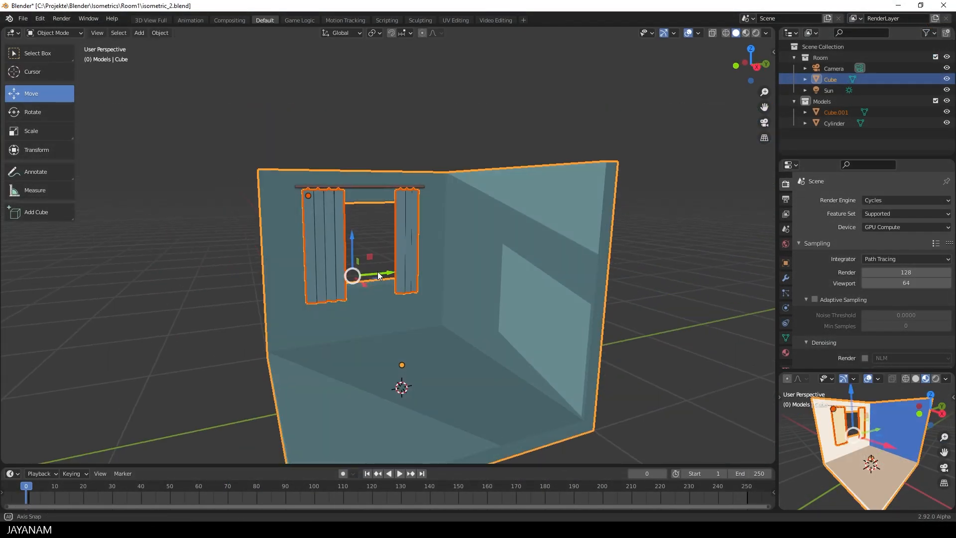
{"action": "key", "text": "h"}
{"action": "key", "text": "alt+h"}
{"action": "left_click", "coordinate": [406, 260]}
{"action": "key", "text": "h"}
{"action": "middle_click_drag", "start_coordinate": [405, 259], "coordinate": [408, 267], "text": "alt"}
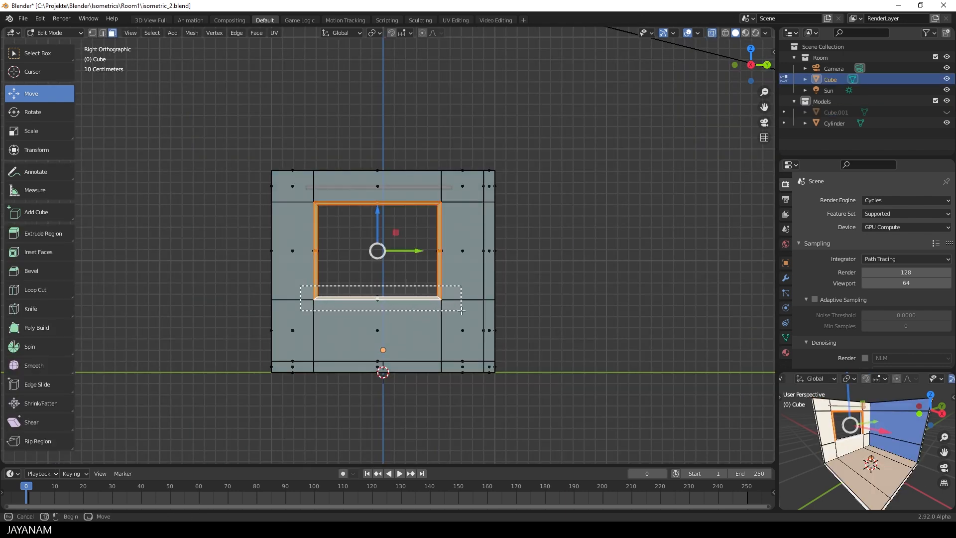
Box-select the room mesh edges along the window's lower side and raise them slightly
{"action": "left_click_drag", "start_coordinate": [462, 311], "coordinate": [461, 311]}
{"action": "key", "text": "b"}
{"action": "left_click_drag", "start_coordinate": [227, 268], "coordinate": [553, 316]}
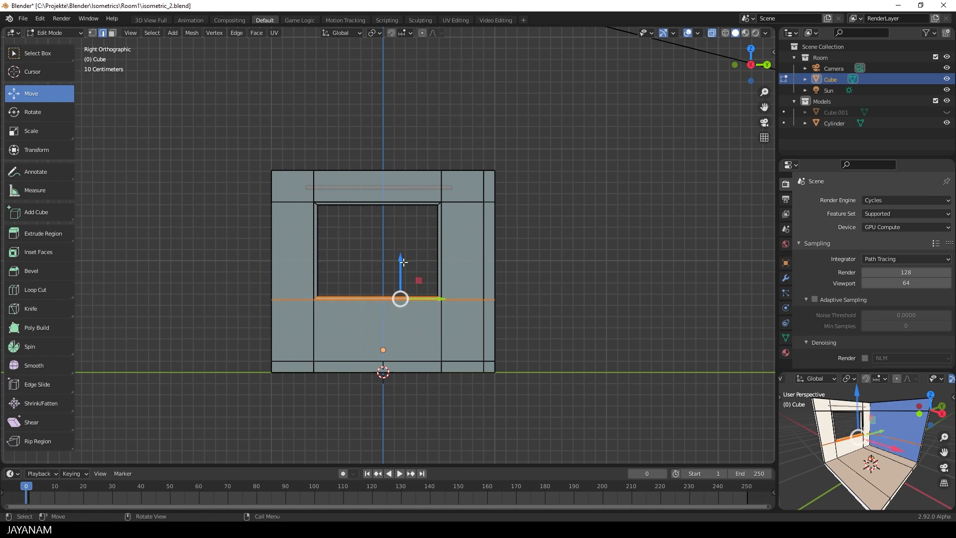
{"action": "left_click_drag", "start_coordinate": [403, 260], "coordinate": [405, 256]}
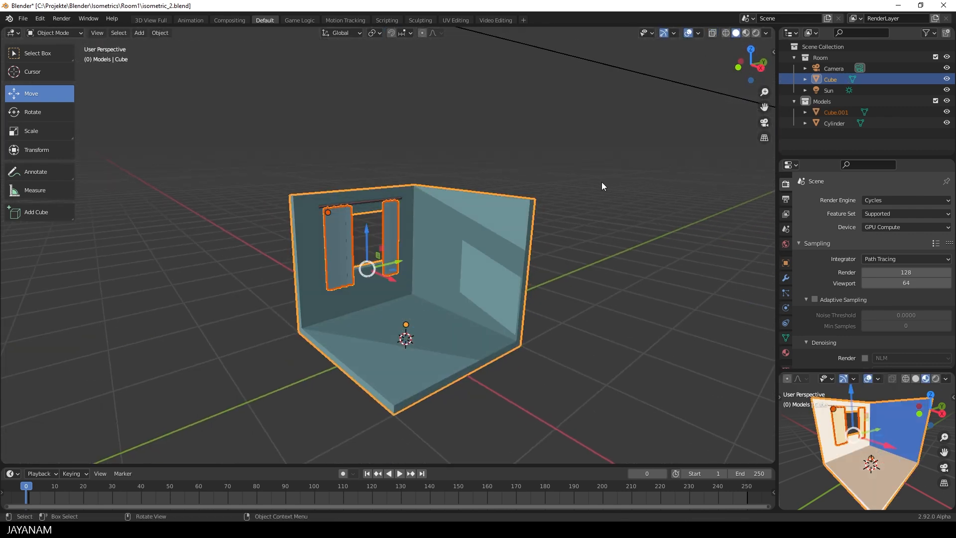
Shorten the curtains slightly by box-selecting their lower ends in X-ray view and moving them up
{"action": "scroll", "coordinate": [429, 305], "scroll_direction": "up", "scroll_amount": 3}
{"action": "middle_click_drag", "start_coordinate": [460, 317], "coordinate": [413, 298]}
{"action": "key", "text": "Tab"}
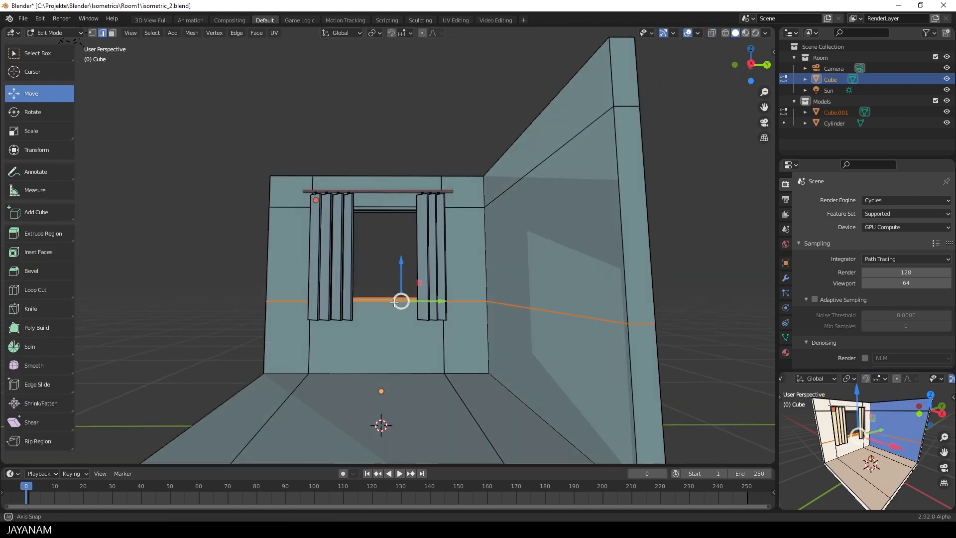
{"action": "key", "text": "KP_3"}
{"action": "key", "text": "Tab"}
{"action": "left_click", "coordinate": [332, 223]}
{"action": "key", "text": "Tab"}
{"action": "left_click", "coordinate": [712, 34]}
{"action": "key", "text": "b"}
{"action": "left_click_drag", "start_coordinate": [272, 309], "coordinate": [475, 338]}
{"action": "left_click_drag", "start_coordinate": [374, 289], "coordinate": [377, 281]}
{"action": "middle_click_drag", "start_coordinate": [378, 284], "coordinate": [429, 324]}
{"action": "key", "text": "Tab"}
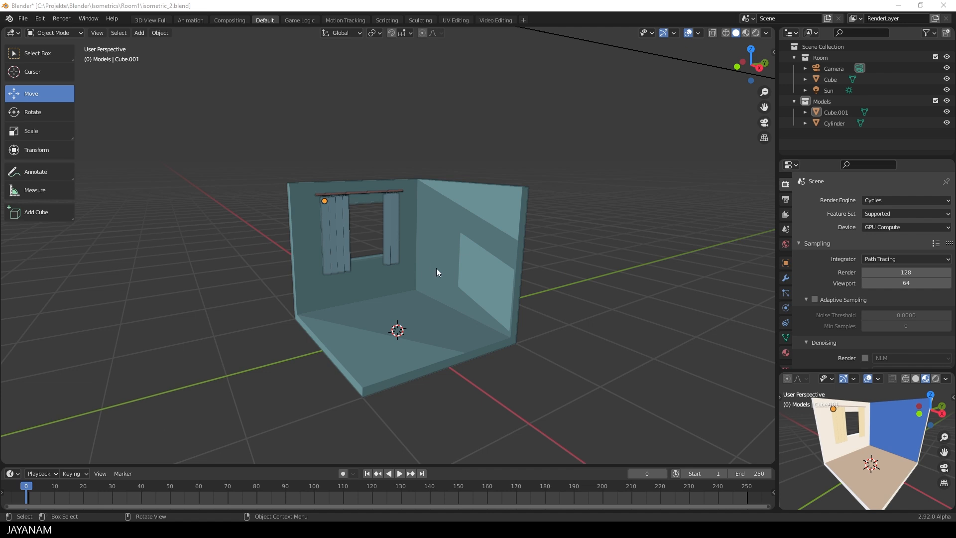
Draw a new box inside the room as the base for the desk top
{"action": "middle_click_drag", "start_coordinate": [437, 267], "coordinate": [401, 299]}
{"action": "left_click", "coordinate": [25, 212]}
{"action": "left_click_drag", "start_coordinate": [25, 212], "coordinate": [51, 231]}
{"action": "middle_click_drag", "start_coordinate": [419, 282], "coordinate": [405, 314]}
{"action": "left_click_drag", "start_coordinate": [348, 253], "coordinate": [419, 282]}
{"action": "left_click", "coordinate": [418, 279]}
Hide the curtains and position the desk box above the floor beneath the window
{"action": "middle_click_drag", "start_coordinate": [397, 349], "coordinate": [452, 272]}
{"action": "left_click", "coordinate": [45, 98]}
{"action": "scroll", "coordinate": [423, 303], "scroll_direction": "up", "scroll_amount": 2}
{"action": "middle_click_drag", "start_coordinate": [423, 309], "coordinate": [465, 241], "text": "shift"}
{"action": "key", "text": "KP_3"}
{"action": "left_click_drag", "start_coordinate": [439, 243], "coordinate": [440, 187]}
{"action": "left_click", "coordinate": [512, 209]}
{"action": "key", "text": "h"}
{"action": "left_click", "coordinate": [498, 228]}
{"action": "left_click_drag", "start_coordinate": [479, 229], "coordinate": [470, 228]}
Scale the desk box's geometry along Z into a slab and move it beneath the window
{"action": "key", "text": "Tab"}
{"action": "key", "text": "s"}
{"action": "key", "text": "z"}
{"action": "left_click", "coordinate": [504, 260]}
{"action": "middle_click_drag", "start_coordinate": [473, 263], "coordinate": [529, 299]}
{"action": "key", "text": "Tab"}
{"action": "left_click_drag", "start_coordinate": [436, 218], "coordinate": [407, 210]}
Rescale the desk slab's geometry along Y and again along Z
{"action": "middle_click_drag", "start_coordinate": [543, 204], "coordinate": [476, 263]}
{"action": "key", "text": "Tab"}
{"action": "key", "text": "s"}
{"action": "key", "text": "y"}
{"action": "left_click", "coordinate": [518, 207]}
{"action": "key", "text": "s"}
{"action": "key", "text": "z"}
{"action": "left_click", "coordinate": [512, 219]}
Nudge the desk slab slightly and scale its geometry uniformly to 0.958
{"action": "key", "text": "Tab"}
{"action": "left_click_drag", "start_coordinate": [434, 243], "coordinate": [434, 251]}
{"action": "key", "text": "Tab"}
{"action": "key", "text": "s"}
{"action": "left_click", "coordinate": [531, 294]}
Add a narrow box across the full depth of one end of the desk slab, using vertex snapping
{"action": "middle_click_drag", "start_coordinate": [529, 294], "coordinate": [503, 296]}
{"action": "left_click", "coordinate": [6, 218]}
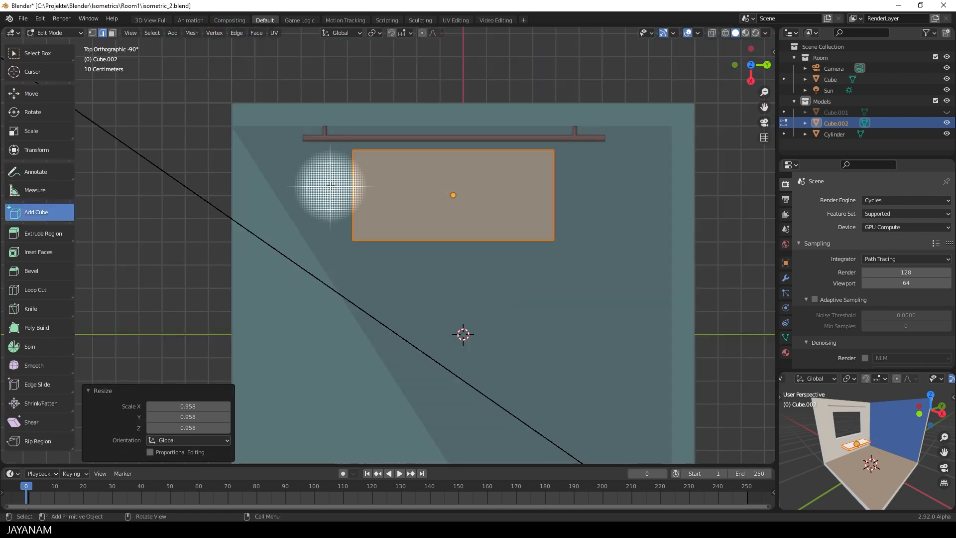
{"action": "left_click", "coordinate": [407, 33]}
{"action": "left_click", "coordinate": [398, 76]}
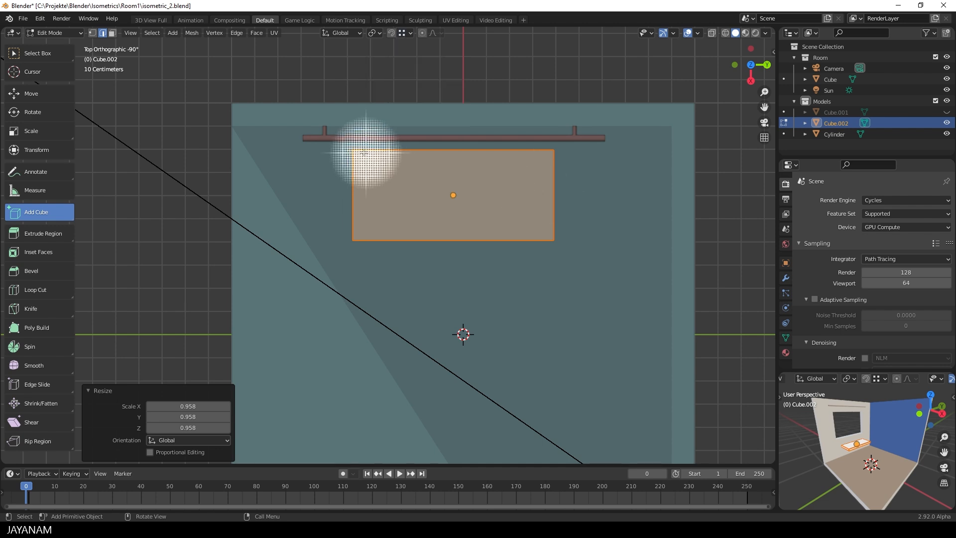
{"action": "left_click_drag", "start_coordinate": [352, 150], "coordinate": [367, 240]}
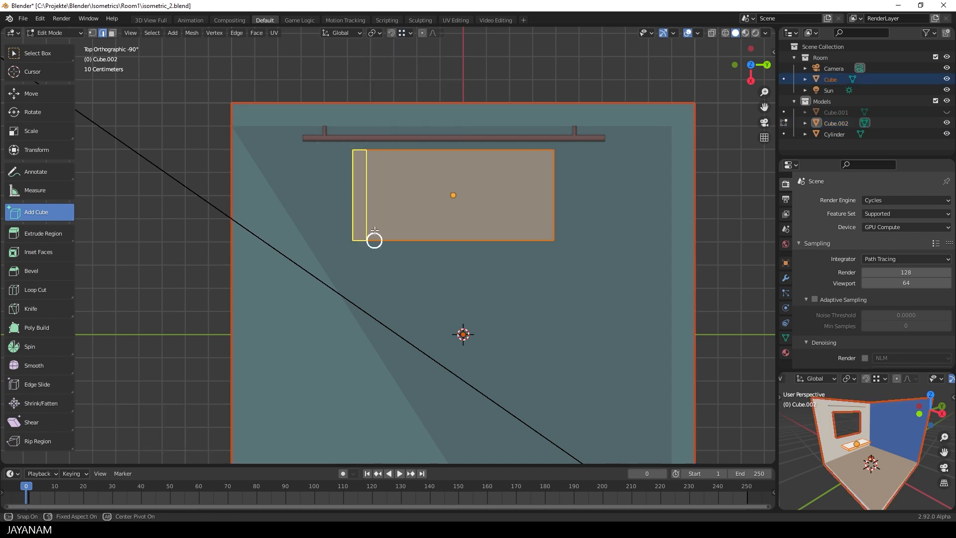
{"action": "left_click", "coordinate": [395, 125]}
{"action": "middle_click_drag", "start_coordinate": [406, 219], "coordinate": [461, 119]}
{"action": "key", "text": "Tab"}
{"action": "key", "text": "Tab"}
{"action": "middle_click_drag", "start_coordinate": [390, 170], "coordinate": [347, 197]}
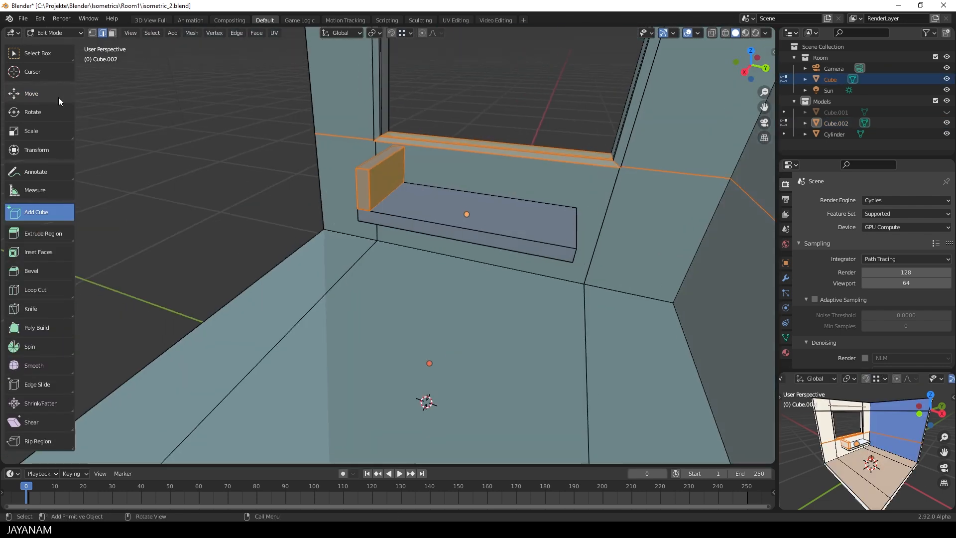
Select the narrow box's linked geometry and move it down to serve as a desk leg
{"action": "left_click", "coordinate": [59, 100]}
{"action": "left_click", "coordinate": [418, 189]}
{"action": "left_click_drag", "start_coordinate": [425, 183], "coordinate": [421, 182]}
{"action": "key", "text": "l"}
{"action": "key", "text": "KP_3"}
{"action": "left_click_drag", "start_coordinate": [358, 156], "coordinate": [357, 241]}
{"action": "left_click_drag", "start_coordinate": [357, 241], "coordinate": [356, 213]}
{"action": "middle_click_drag", "start_coordinate": [357, 214], "coordinate": [366, 217]}
Extend the desk leg to the floor by moving its underside down
{"action": "left_click", "coordinate": [712, 33]}
{"action": "key", "text": "ctrl+z"}
{"action": "key", "text": "a"}
{"action": "key", "text": "a"}
{"action": "left_click", "coordinate": [357, 270]}
{"action": "key", "text": "KP_3"}
{"action": "left_click_drag", "start_coordinate": [358, 230], "coordinate": [370, 314]}
Place a copy of the leg at the opposite end of the desk, moving it along Y with snapping
{"action": "left_click", "coordinate": [411, 34]}
{"action": "left_click", "coordinate": [398, 83]}
{"action": "middle_click_drag", "start_coordinate": [461, 272], "coordinate": [438, 279]}
{"action": "key", "text": "alt+z"}
{"action": "key", "text": "l"}
{"action": "key", "text": "g"}
{"action": "key", "text": "y"}
{"action": "left_click", "coordinate": [524, 244], "text": "ctrl"}
{"action": "key", "text": "Tab"}
Unhide the curtains and clear the object selection
{"action": "middle_click_drag", "start_coordinate": [478, 244], "coordinate": [527, 274]}
{"action": "scroll", "coordinate": [527, 274], "scroll_direction": "up", "scroll_amount": 1}
{"action": "left_click", "coordinate": [208, 323]}
{"action": "middle_click_drag", "start_coordinate": [207, 322], "coordinate": [233, 317]}
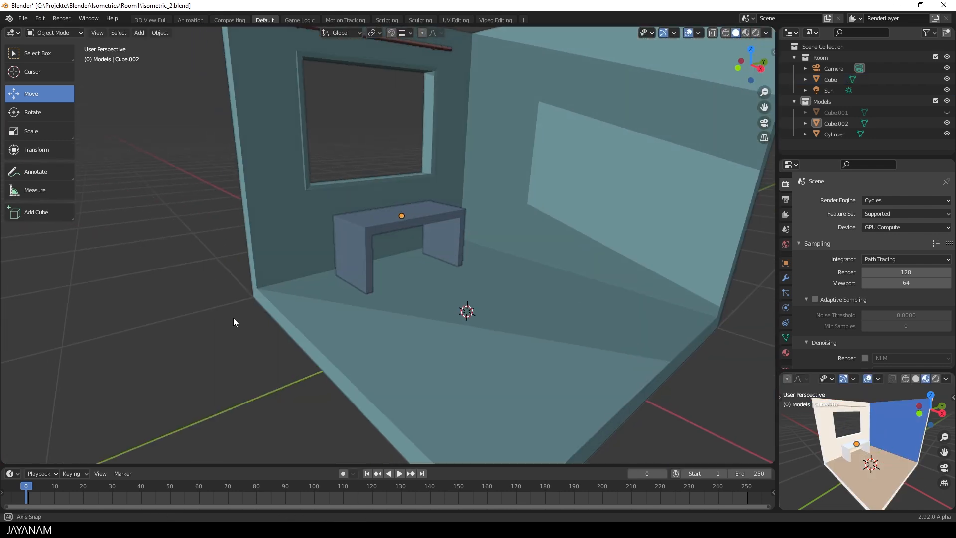
{"action": "key", "text": "alt+h"}
{"action": "scroll", "coordinate": [462, 267], "scroll_direction": "down", "scroll_amount": 4}
{"action": "middle_click_drag", "start_coordinate": [461, 267], "coordinate": [562, 291]}
{"action": "key", "text": "alt+a"}
Select the linked geometry of both desk legs and separate it into its own object
{"action": "scroll", "coordinate": [356, 286], "scroll_direction": "up", "scroll_amount": 3}
{"action": "left_click", "coordinate": [355, 284]}
{"action": "scroll", "coordinate": [336, 308], "scroll_direction": "up", "scroll_amount": 1}
{"action": "key", "text": "Tab"}
{"action": "key", "text": "l"}
{"action": "key", "text": "p"}
{"action": "left_click", "coordinate": [293, 332]}
Bevel the desk top and the separated legs with the JMesh Bevel tool at a 0.007 m width
{"action": "key", "text": "n"}
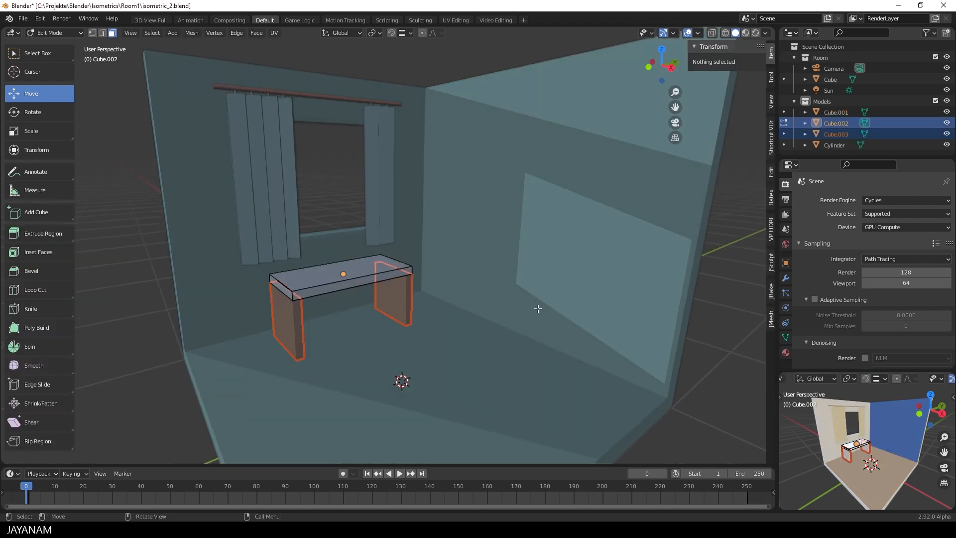
{"action": "left_click", "coordinate": [771, 321]}
{"action": "key", "text": "Tab"}
{"action": "left_click", "coordinate": [381, 273]}
{"action": "left_click", "coordinate": [709, 193]}
{"action": "left_click", "coordinate": [302, 306]}
{"action": "left_click", "coordinate": [289, 322]}
{"action": "left_click", "coordinate": [709, 193]}
{"action": "left_click", "coordinate": [301, 305]}
{"action": "scroll", "coordinate": [296, 305], "scroll_direction": "up", "scroll_amount": 2}
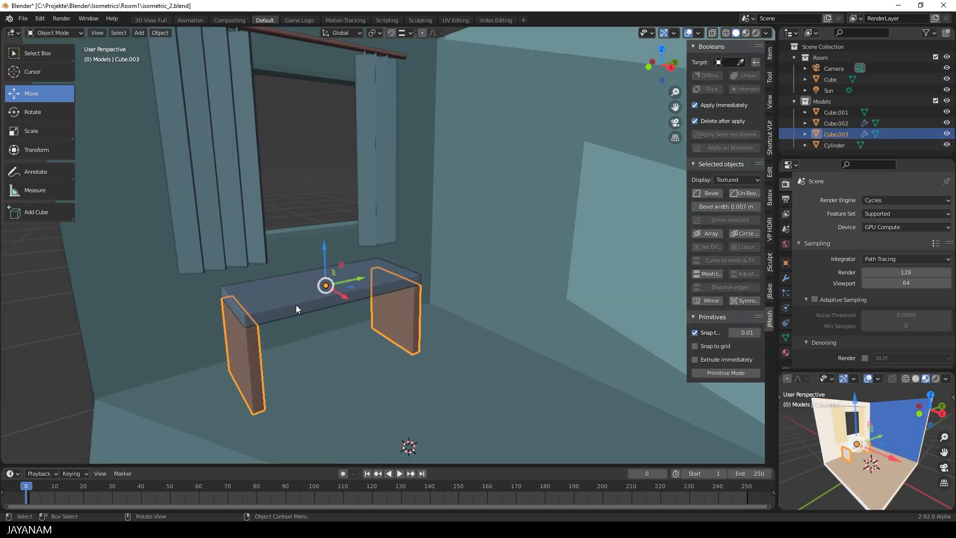
Join the desk top and the two legs into a single object
{"action": "left_click", "coordinate": [295, 305]}
{"action": "left_click", "coordinate": [253, 353], "text": "shift"}
{"action": "key", "text": "ctrl+j"}
{"action": "middle_click_drag", "start_coordinate": [253, 354], "coordinate": [410, 343]}
Move the joined desk along X toward the window wall and save the file
{"action": "key", "text": "KP_1"}
{"action": "left_click_drag", "start_coordinate": [374, 292], "coordinate": [357, 293]}
{"action": "middle_click_drag", "start_coordinate": [357, 292], "coordinate": [433, 312]}
{"action": "middle_click_drag", "start_coordinate": [380, 294], "coordinate": [419, 306]}
{"action": "key", "text": "ctrl+s"}
Select the desk's front vertices through the mesh and move them about 0.025 m along X to deepen the desk
{"action": "left_click", "coordinate": [199, 315]}
{"action": "middle_click_drag", "start_coordinate": [199, 312], "coordinate": [259, 305]}
{"action": "key", "text": "KP_1"}
{"action": "key", "text": "Tab"}
{"action": "key", "text": "alt+z"}
{"action": "left_click_drag", "start_coordinate": [337, 267], "coordinate": [395, 412]}
{"action": "key", "text": "g"}
{"action": "key", "text": "x"}
{"action": "left_click", "coordinate": [438, 345]}
{"action": "scroll", "coordinate": [438, 346], "scroll_direction": "down", "scroll_amount": 4}
{"action": "middle_click_drag", "start_coordinate": [438, 346], "coordinate": [474, 281]}
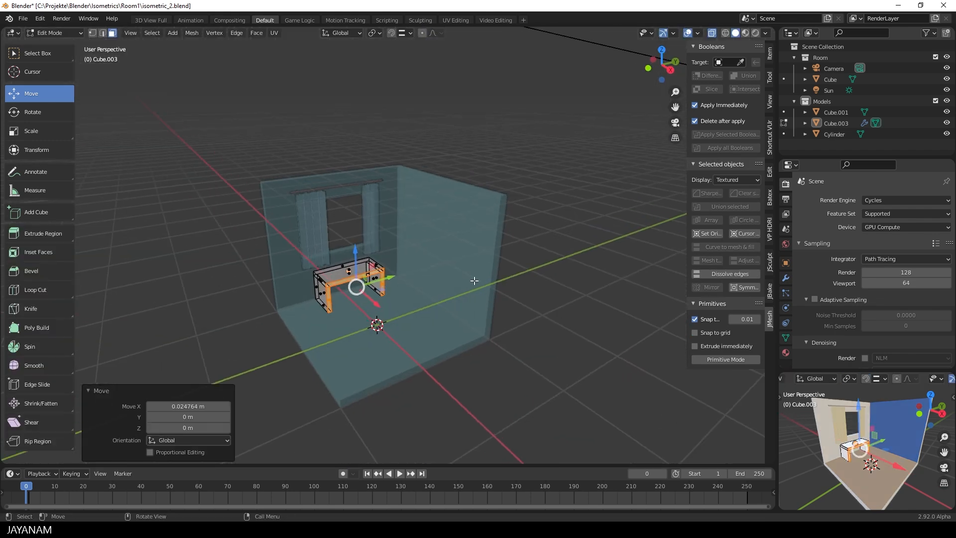
{"action": "scroll", "coordinate": [580, 222], "scroll_direction": "up", "scroll_amount": 3}
{"action": "key", "text": "Tab"}
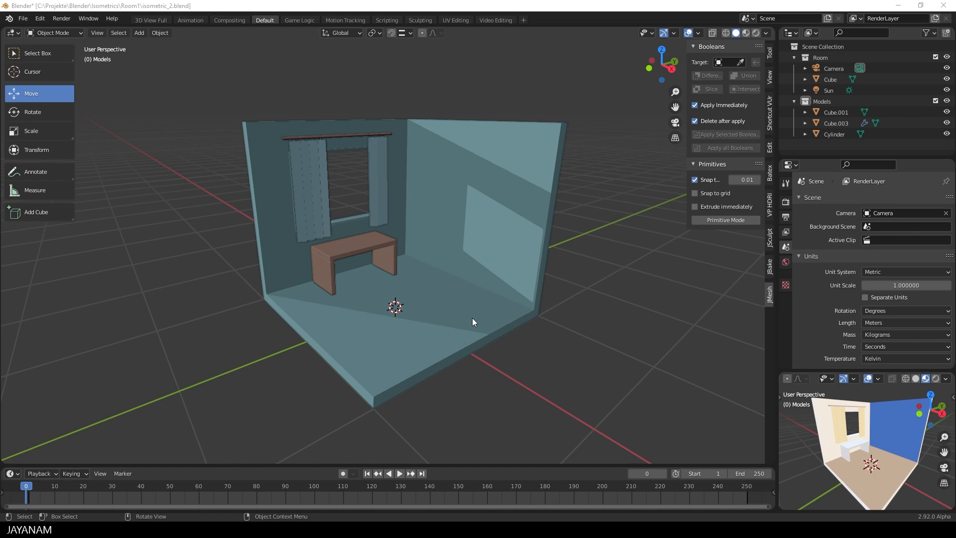
Add a cube for the chair base, scale it to 0.1, and raise it along Z
{"action": "key", "text": "shift+a"}
{"action": "mouse_move", "coordinate": [482, 292]}
{"action": "left_click", "coordinate": [543, 86]}
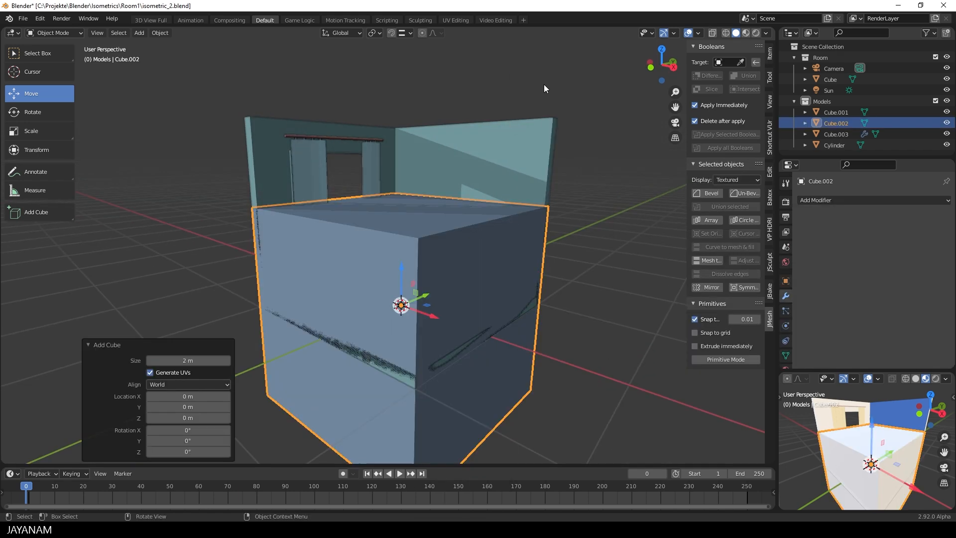
{"action": "scroll", "coordinate": [544, 89], "scroll_direction": "down", "scroll_amount": 3}
{"action": "type", "text": "s0.1"}
{"action": "key", "text": "Return"}
{"action": "key", "text": "KP_1"}
{"action": "scroll", "coordinate": [454, 280], "scroll_direction": "up", "scroll_amount": 5}
{"action": "key", "text": "g"}
{"action": "key", "text": "z"}
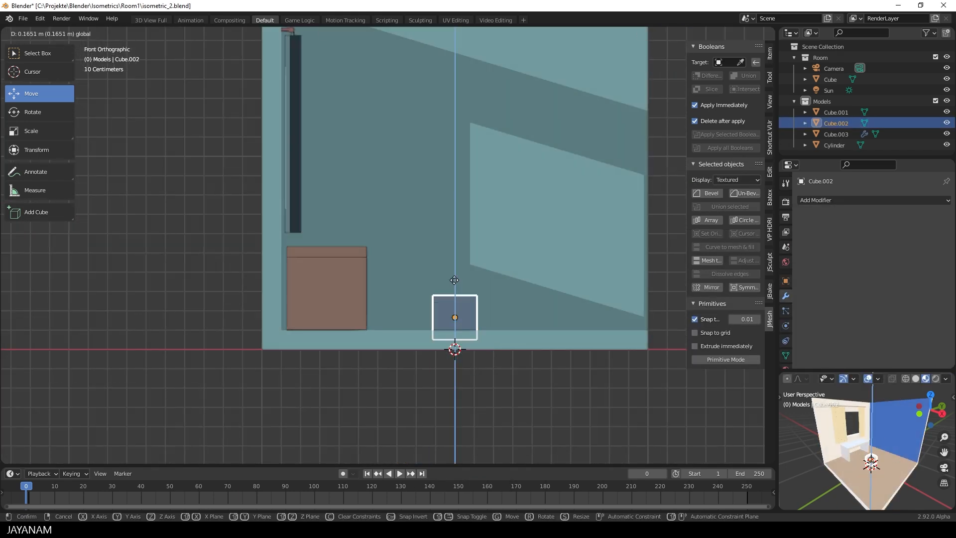
{"action": "key", "text": "Return"}
Shrink the cube's mesh to about 0.27 and stretch it along X into a narrow bar
{"action": "key", "text": "Tab"}
{"action": "key", "text": "s"}
{"action": "left_click", "coordinate": [503, 302]}
{"action": "key", "text": "s"}
{"action": "key", "text": "x"}
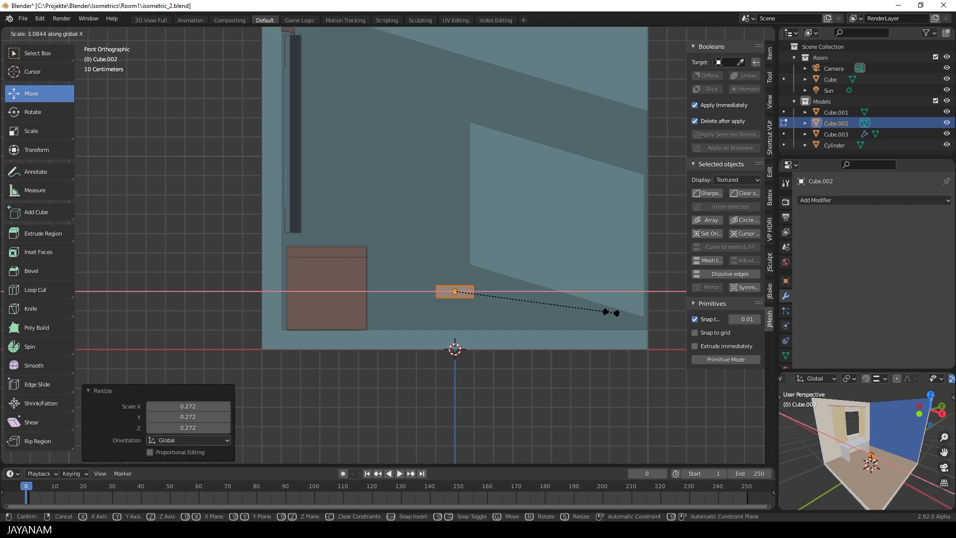
{"action": "left_click", "coordinate": [606, 312]}
{"action": "middle_click_drag", "start_coordinate": [605, 311], "coordinate": [485, 302]}
{"action": "key", "text": "s"}
{"action": "left_click", "coordinate": [498, 327]}
Scale down the bar's outer end face and adjust its height along Z so the bar slopes outward
{"action": "key", "text": "3"}
{"action": "left_click", "coordinate": [413, 323]}
{"action": "left_click_drag", "start_coordinate": [434, 334], "coordinate": [442, 343]}
{"action": "key", "text": "s"}
{"action": "left_click", "coordinate": [442, 340]}
{"action": "left_click_drag", "start_coordinate": [433, 307], "coordinate": [420, 298]}
Extrude the bar's outer end face by a short segment and hide the Room collection
{"action": "middle_click_drag", "start_coordinate": [420, 299], "coordinate": [514, 338]}
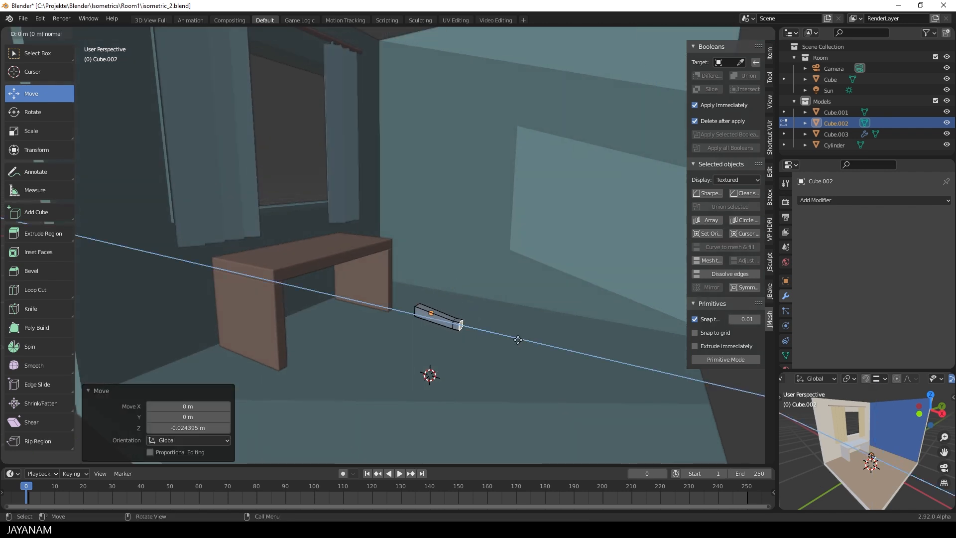
{"action": "key", "text": "z"}
{"action": "left_click_drag", "start_coordinate": [465, 289], "coordinate": [465, 289]}
{"action": "middle_click_drag", "start_coordinate": [473, 343], "coordinate": [488, 309]}
{"action": "key", "text": "Tab"}
{"action": "left_click", "coordinate": [949, 57]}
{"action": "scroll", "coordinate": [533, 312], "scroll_direction": "up", "scroll_amount": 4}
{"action": "key", "text": "Tab"}
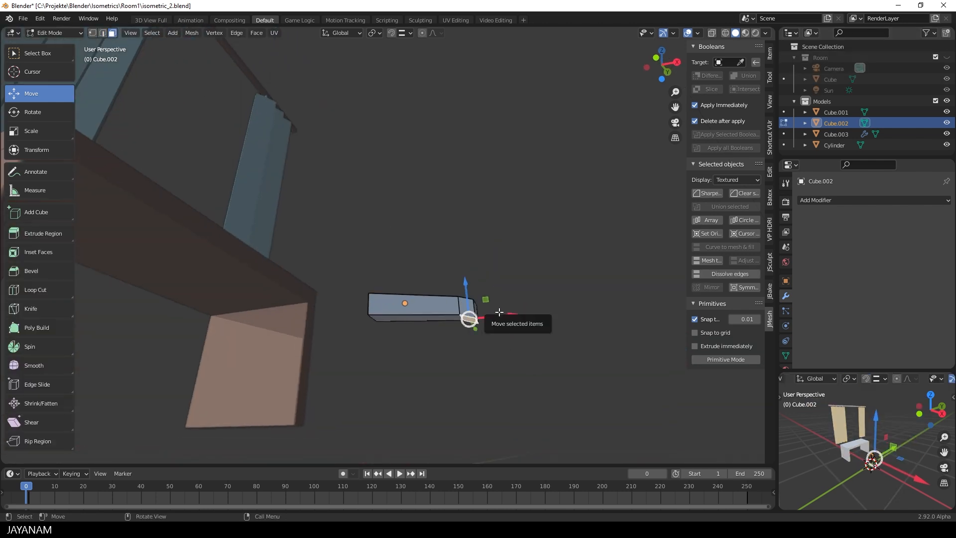
Extrude the end segment's underside face downward as a foot, shift it about 0.01 m along X, and rotate it
{"action": "key", "text": "e"}
{"action": "left_click", "coordinate": [504, 330]}
{"action": "left_click", "coordinate": [511, 329]}
{"action": "middle_click_drag", "start_coordinate": [512, 330], "coordinate": [522, 348]}
{"action": "key", "text": "KP_1"}
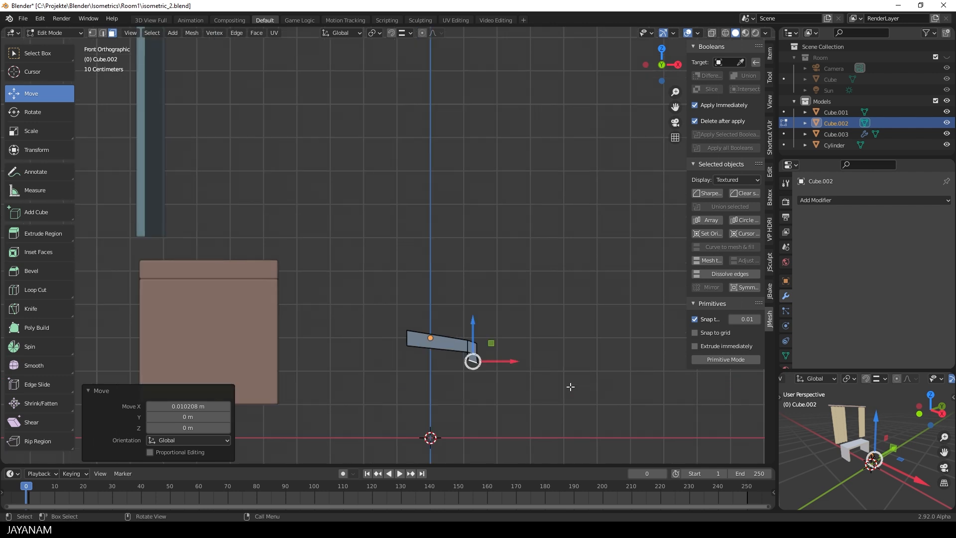
{"action": "key", "text": "r"}
{"action": "left_click", "coordinate": [587, 352]}
{"action": "middle_click_drag", "start_coordinate": [586, 353], "coordinate": [506, 366]}
Adjust the foot's edges and bevel the outer edge at the leg's bend
{"action": "scroll", "coordinate": [503, 366], "scroll_direction": "up", "scroll_amount": 2}
{"action": "left_click", "coordinate": [434, 397]}
{"action": "left_click", "coordinate": [437, 433]}
{"action": "left_click_drag", "start_coordinate": [479, 445], "coordinate": [481, 446]}
{"action": "left_click", "coordinate": [438, 404]}
{"action": "left_click", "coordinate": [497, 403]}
{"action": "scroll", "coordinate": [473, 383], "scroll_direction": "down", "scroll_amount": 4}
{"action": "mouse_move", "coordinate": [474, 382]}
{"action": "middle_mouse_down"}
{"action": "mouse_move", "coordinate": [429, 414]}
{"action": "mouse_move", "coordinate": [448, 381]}
{"action": "mouse_move", "coordinate": [467, 377]}
{"action": "mouse_move", "coordinate": [438, 379]}
{"action": "mouse_move", "coordinate": [462, 387]}
{"action": "middle_mouse_up"}
Select the whole linked leg mesh and move it about 0.13 m along X away from its origin
{"action": "key", "text": "Tab"}
{"action": "scroll", "coordinate": [467, 377], "scroll_direction": "down", "scroll_amount": 1}
{"action": "scroll", "coordinate": [468, 373], "scroll_direction": "up", "scroll_amount": 2}
{"action": "key", "text": "KP_1"}
{"action": "scroll", "coordinate": [493, 345], "scroll_direction": "up", "scroll_amount": 1}
{"action": "key", "text": "Tab"}
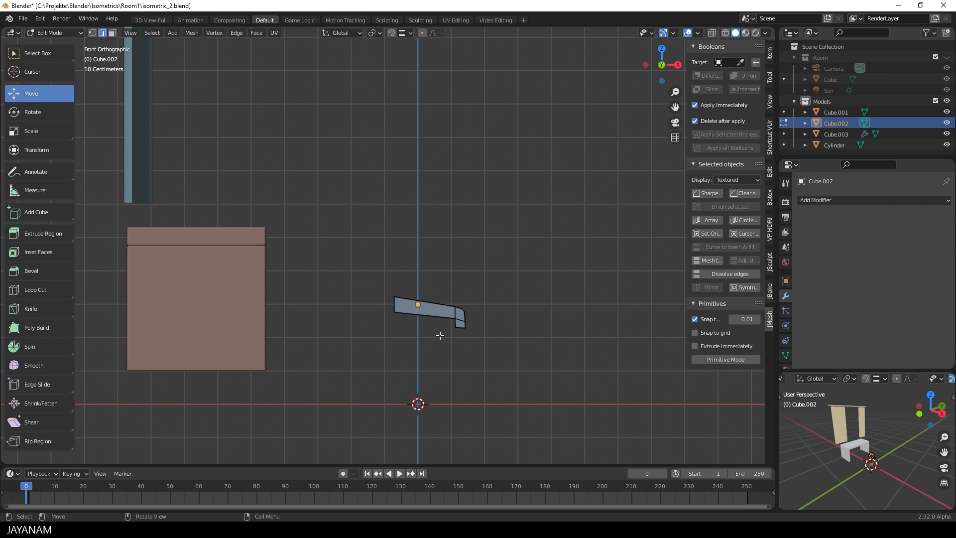
{"action": "key", "text": "ctrl+l"}
{"action": "left_click_drag", "start_coordinate": [450, 312], "coordinate": [529, 321]}
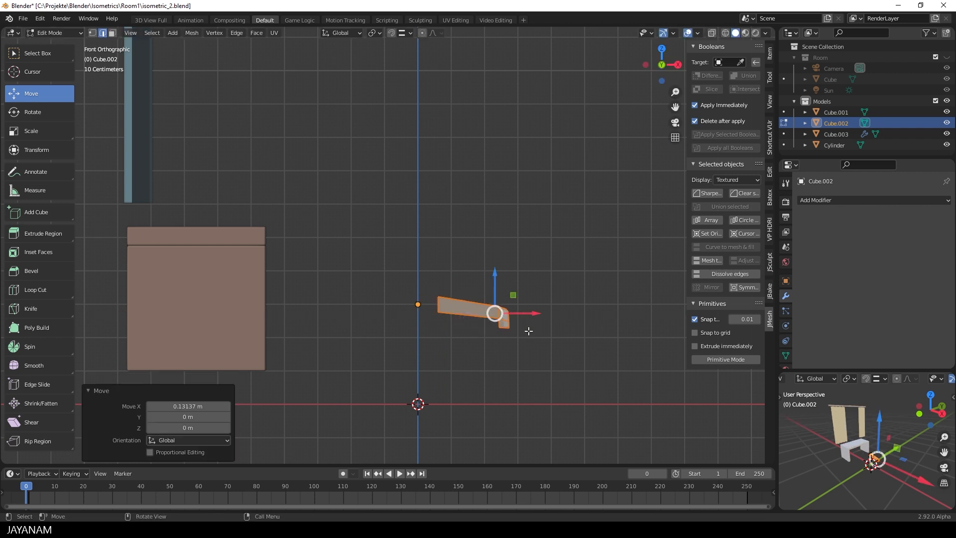
{"action": "middle_click_drag", "start_coordinate": [527, 331], "coordinate": [481, 360]}
Create a circular array of five chair legs with the JMesh Circle Array tool and apply the modifier
{"action": "key", "text": "Tab"}
{"action": "left_click", "coordinate": [742, 219]}
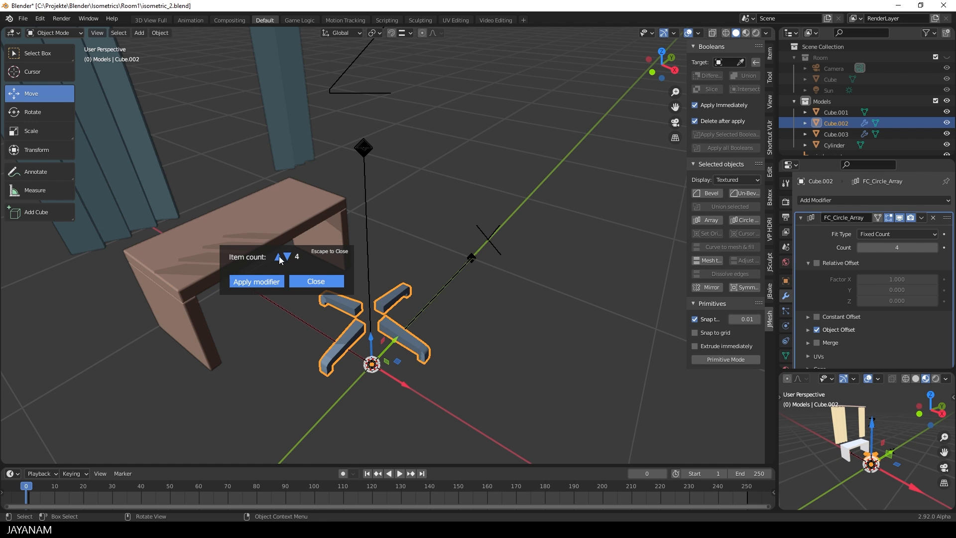
{"action": "left_click", "coordinate": [268, 282]}
Select the inner end faces of the chair legs and delete them
{"action": "middle_click_drag", "start_coordinate": [413, 327], "coordinate": [503, 296]}
{"action": "key", "text": "shift+a"}
{"action": "key", "text": "Tab"}
{"action": "key", "text": "shift+a"}
{"action": "left_click", "coordinate": [377, 305]}
{"action": "left_click", "coordinate": [112, 34]}
{"action": "scroll", "coordinate": [329, 321], "scroll_direction": "up", "scroll_amount": 2}
{"action": "left_click", "coordinate": [329, 321]}
{"action": "left_click", "coordinate": [348, 333], "text": "shift"}
{"action": "left_click", "coordinate": [452, 309], "text": "shift"}
{"action": "left_click", "coordinate": [468, 265], "text": "shift"}
{"action": "key", "text": "x"}
{"action": "left_click", "coordinate": [544, 280]}
Add a cylinder to the chair base mesh, scale it down, and raise it to the legs' height
{"action": "key", "text": "shift+a"}
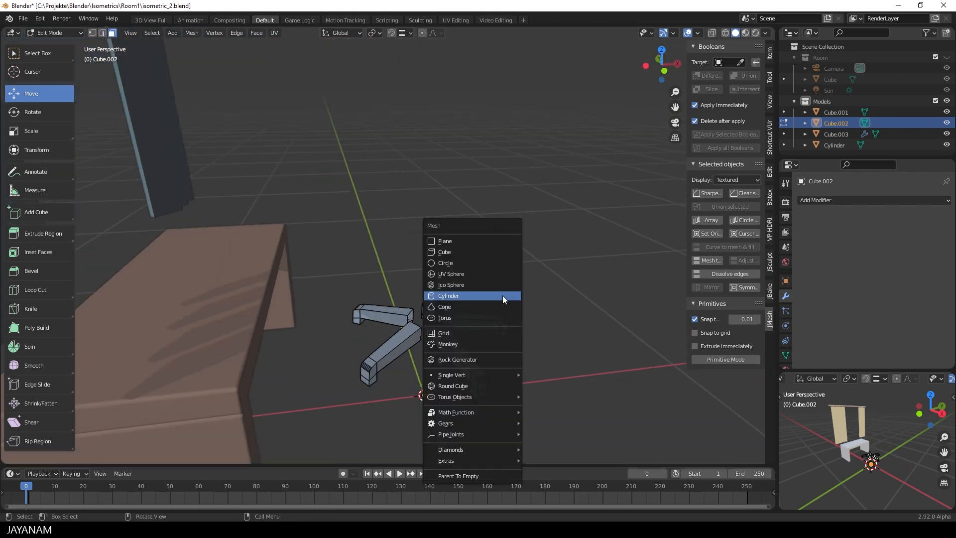
{"action": "left_click", "coordinate": [457, 296]}
{"action": "scroll", "coordinate": [457, 297], "scroll_direction": "down", "scroll_amount": 5}
{"action": "key", "text": "s"}
{"action": "left_click", "coordinate": [421, 324]}
{"action": "key", "text": "KP_1"}
{"action": "scroll", "coordinate": [421, 305], "scroll_direction": "up", "scroll_amount": 1}
{"action": "left_click_drag", "start_coordinate": [403, 286], "coordinate": [403, 238]}
Flatten the cylinder along Z and resize it into a hub joining the inner ends of the legs
{"action": "key", "text": "s"}
{"action": "key", "text": "z"}
{"action": "left_click", "coordinate": [452, 282]}
{"action": "scroll", "coordinate": [419, 343], "scroll_direction": "up", "scroll_amount": 4}
{"action": "middle_click_drag", "start_coordinate": [452, 282], "coordinate": [433, 267]}
{"action": "key", "text": "s"}
{"action": "left_click", "coordinate": [465, 357]}
{"action": "left_click_drag", "start_coordinate": [408, 259], "coordinate": [409, 256]}
{"action": "middle_click_drag", "start_coordinate": [425, 258], "coordinate": [394, 318]}
Inset the hub's top face 0.0191 m, extrude it about 0.023 m, and repeat with a narrower central post
{"action": "left_click", "coordinate": [389, 320]}
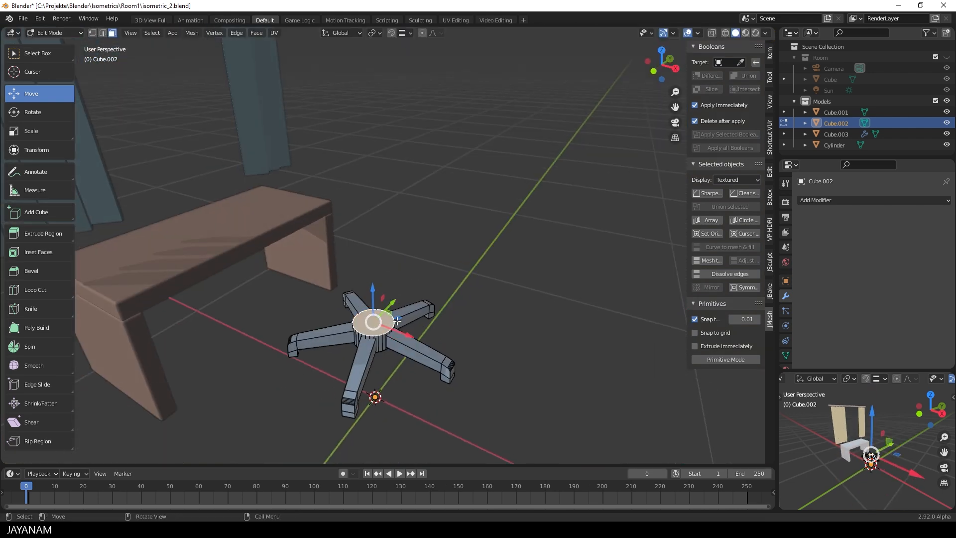
{"action": "left_click", "coordinate": [475, 329]}
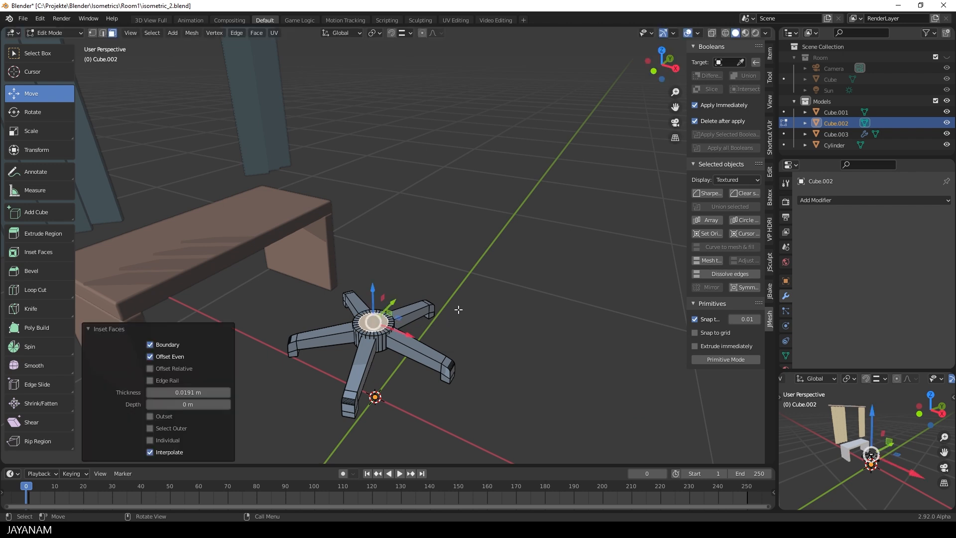
{"action": "left_click", "coordinate": [436, 303]}
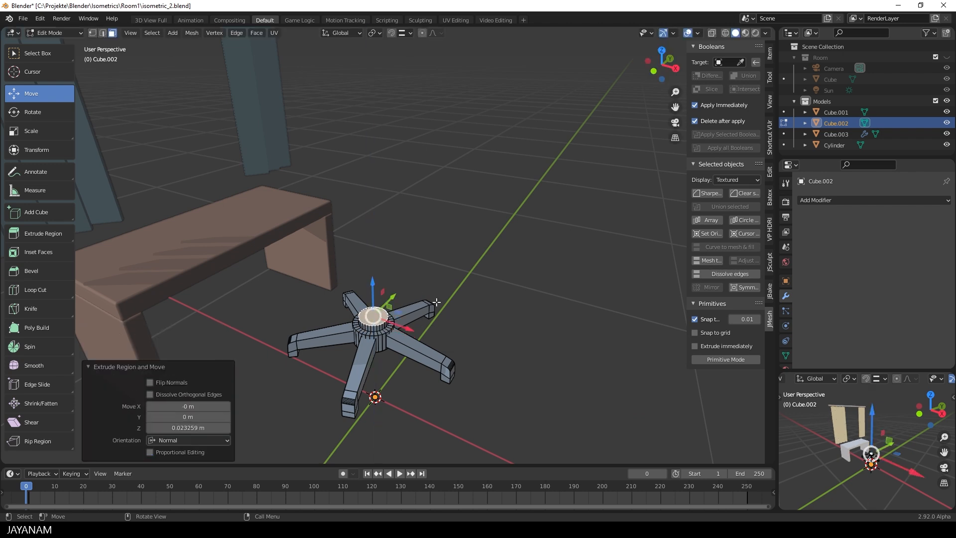
{"action": "left_click", "coordinate": [467, 310]}
{"action": "key", "text": "e"}
{"action": "left_click", "coordinate": [461, 289]}
{"action": "key", "text": "Tab"}
{"action": "scroll", "coordinate": [461, 298], "scroll_direction": "down", "scroll_amount": 2}
{"action": "middle_click_drag", "start_coordinate": [458, 317], "coordinate": [382, 392]}
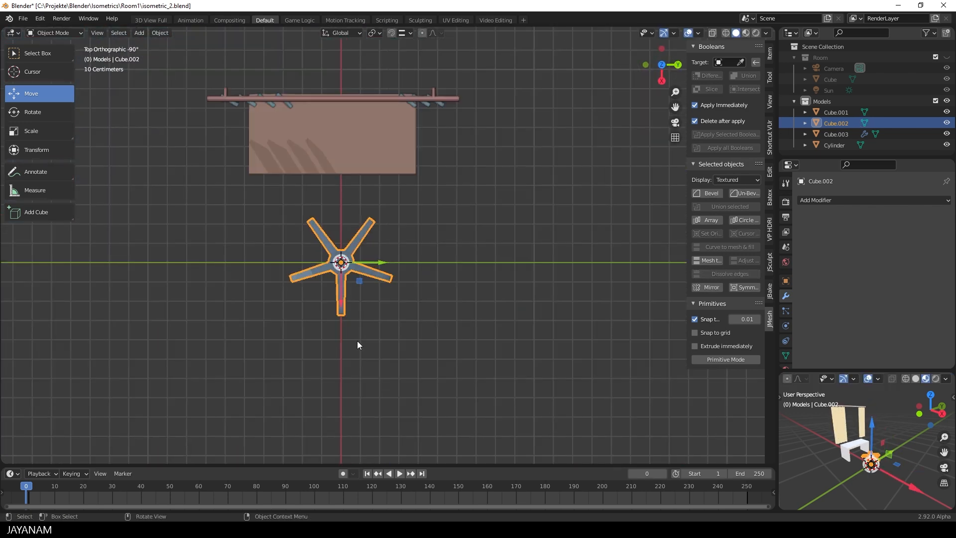
Add a separate cube for the chair seat and scale it down to about seat width
{"action": "key", "text": "shift+a"}
{"action": "mouse_move", "coordinate": [394, 292]}
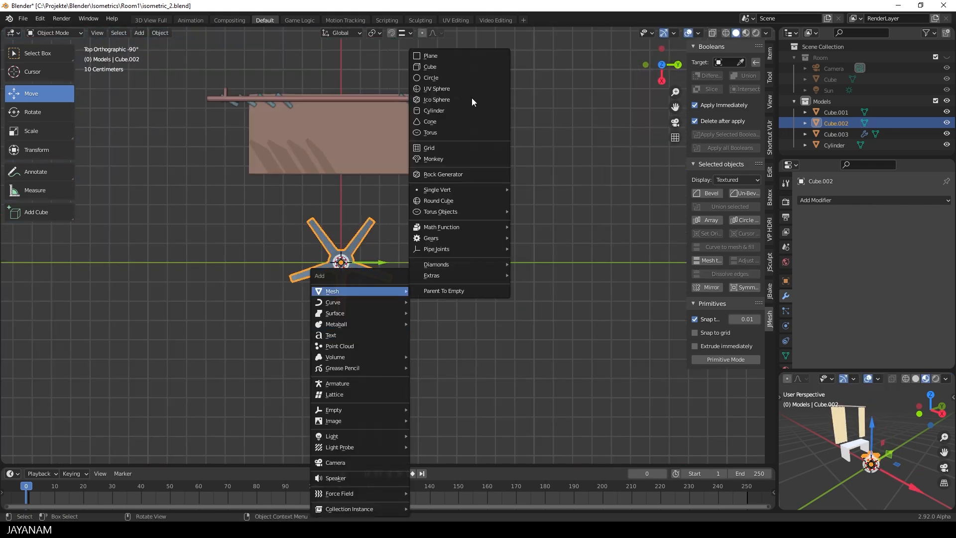
{"action": "left_click", "coordinate": [464, 67]}
{"action": "scroll", "coordinate": [473, 199], "scroll_direction": "down", "scroll_amount": 4}
{"action": "key", "text": "s"}
{"action": "left_click", "coordinate": [390, 267]}
{"action": "middle_click_drag", "start_coordinate": [443, 276], "coordinate": [518, 192]}
{"action": "scroll", "coordinate": [528, 299], "scroll_direction": "up", "scroll_amount": 5}
Flatten the cube's mesh into a seat slab and adjust its length and width
{"action": "key", "text": "Tab"}
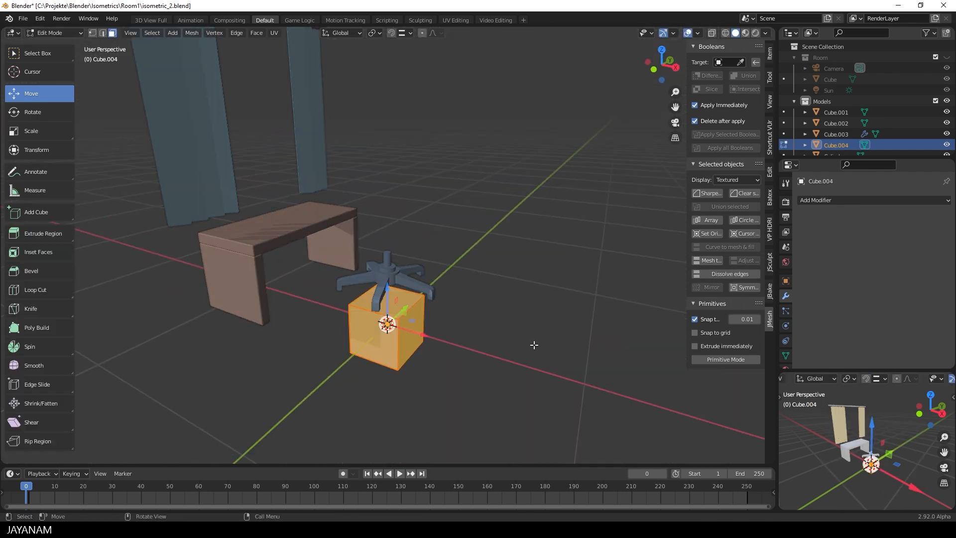
{"action": "left_click", "coordinate": [409, 337]}
{"action": "left_click", "coordinate": [411, 332]}
{"action": "middle_click_drag", "start_coordinate": [555, 310], "coordinate": [533, 327]}
{"action": "key", "text": "s"}
{"action": "key", "text": "x"}
{"action": "key", "text": "y"}
{"action": "left_click", "coordinate": [509, 330]}
{"action": "left_click_drag", "start_coordinate": [439, 347], "coordinate": [434, 345]}
Raise the seat slab along Z onto the chair base's central post
{"action": "key", "text": "Tab"}
{"action": "left_click_drag", "start_coordinate": [388, 286], "coordinate": [389, 234]}
{"action": "scroll", "coordinate": [423, 237], "scroll_direction": "up", "scroll_amount": 2}
{"action": "middle_click_drag", "start_coordinate": [423, 236], "coordinate": [502, 263]}
{"action": "scroll", "coordinate": [498, 265], "scroll_direction": "up", "scroll_amount": 2}
Bevel the seat's four vertical corner edges with a 0.207 m width and 5 segments
{"action": "key", "text": "Tab"}
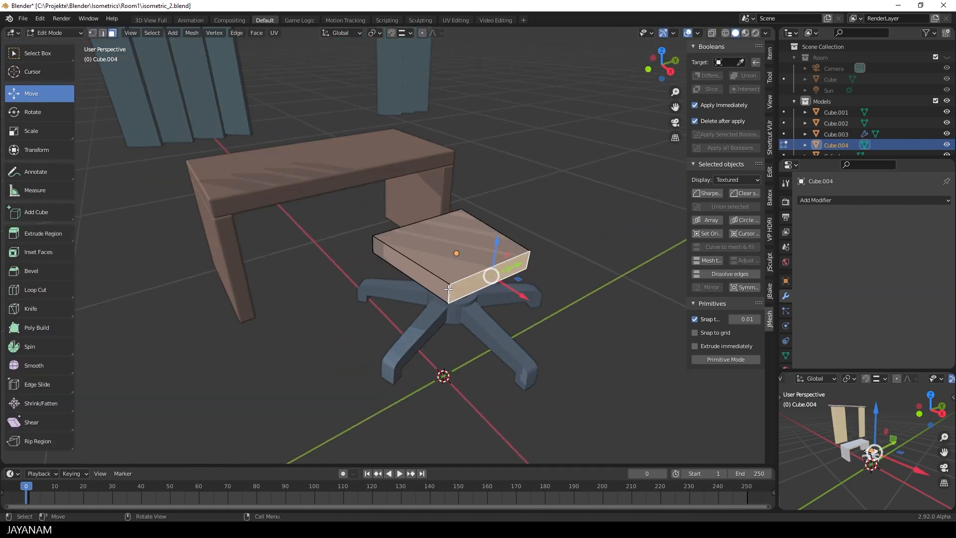
{"action": "middle_click_drag", "start_coordinate": [163, 93], "coordinate": [444, 287]}
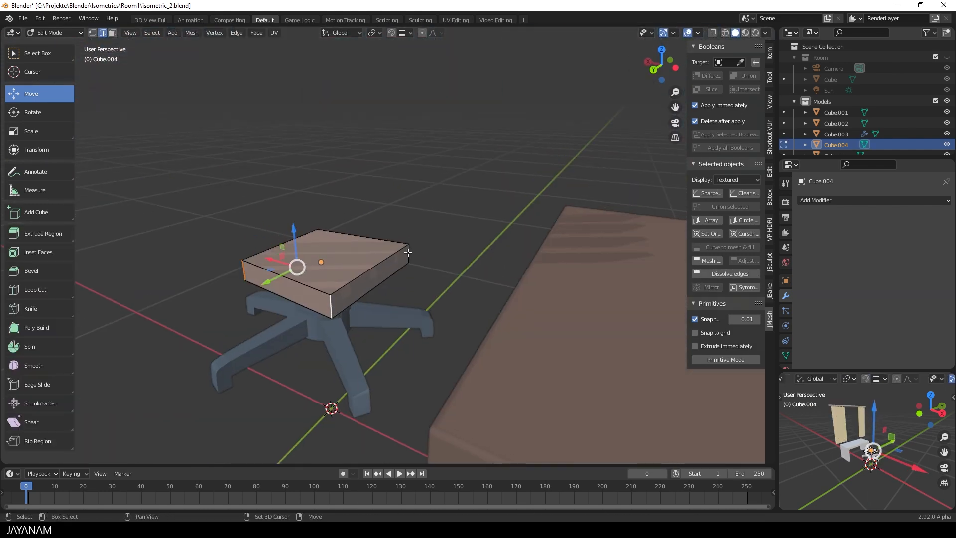
{"action": "middle_click_drag", "start_coordinate": [409, 253], "coordinate": [483, 280]}
{"action": "left_click", "coordinate": [493, 280]}
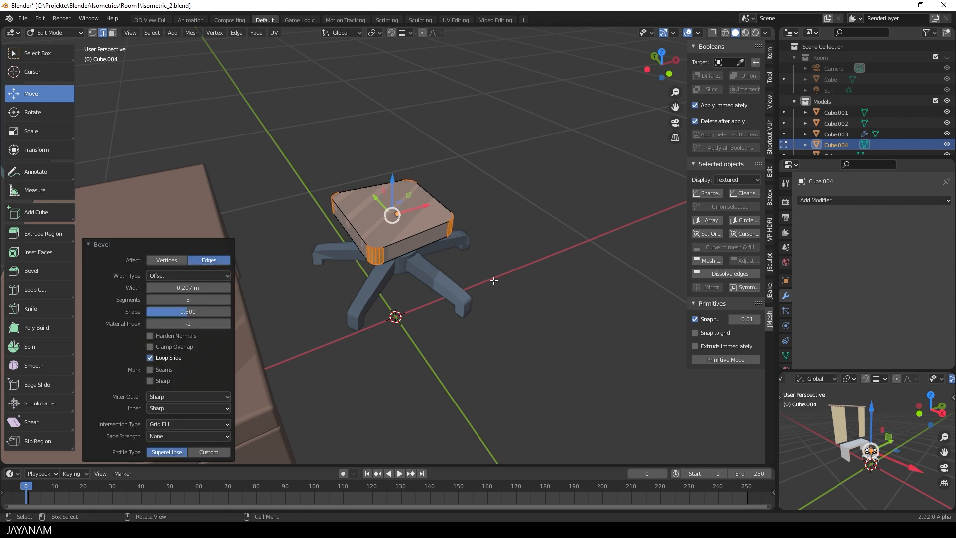
Bevel the whole seat with the JMesh Bevel tool using 3 segments and a 0.005 m width
{"action": "left_click", "coordinate": [364, 229]}
{"action": "left_click", "coordinate": [479, 221]}
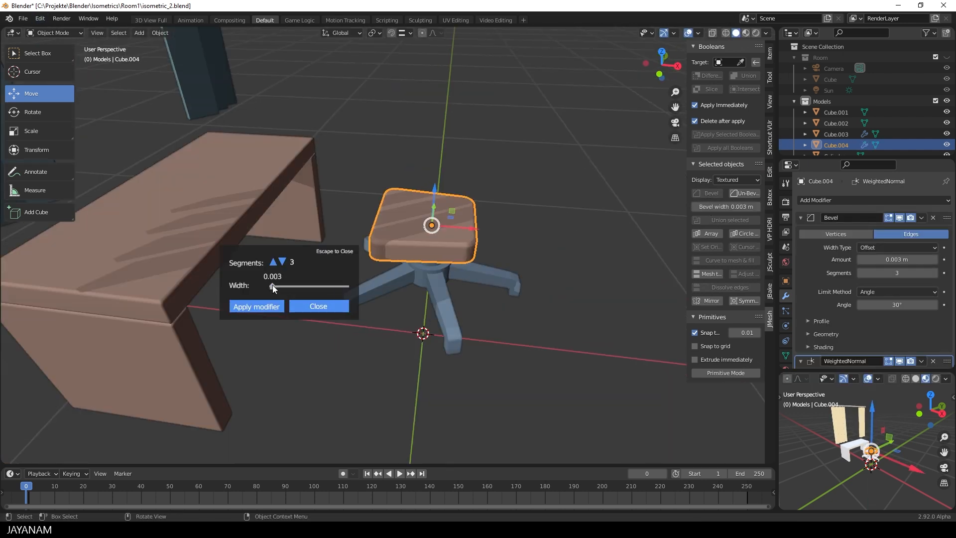
{"action": "left_click_drag", "start_coordinate": [273, 285], "coordinate": [274, 285]}
{"action": "left_click", "coordinate": [312, 306]}
Scale the seat's mesh to 0.911 along the X axis to shorten it
{"action": "middle_click_drag", "start_coordinate": [466, 294], "coordinate": [412, 314]}
{"action": "key", "text": "Tab"}
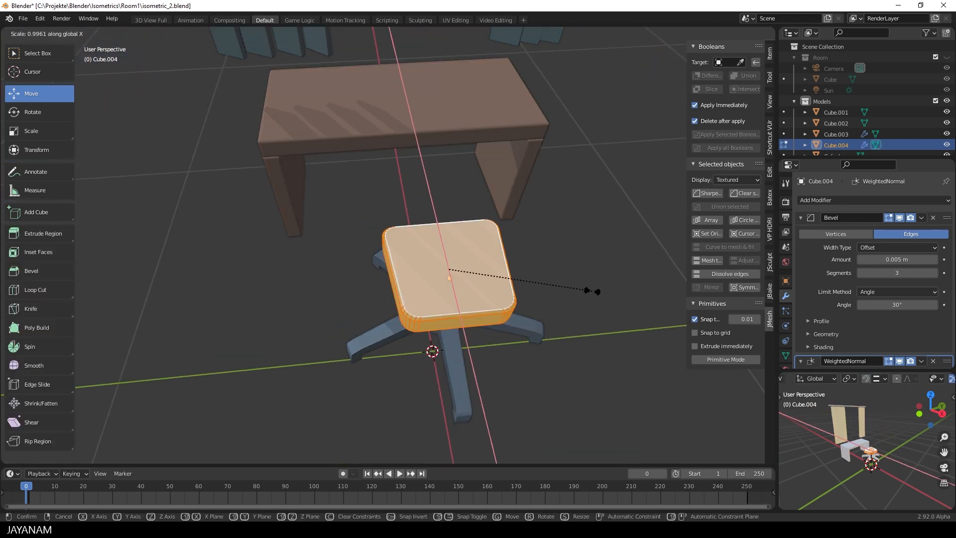
{"action": "left_click", "coordinate": [579, 290]}
{"action": "key", "text": "s"}
{"action": "key", "text": "y"}
{"action": "key", "text": "Escape"}
{"action": "key", "text": "s"}
{"action": "key", "text": "x"}
{"action": "left_click", "coordinate": [559, 294]}
{"action": "key", "text": "KP_1"}
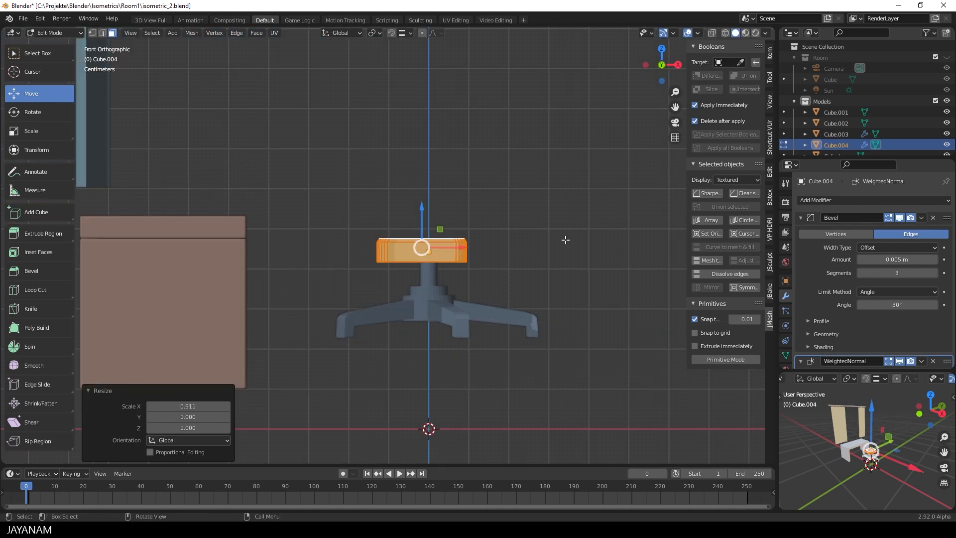
Hide the chair base and add a plane, scaled down to a small square beneath the seat's centre
{"action": "key", "text": "Tab"}
{"action": "middle_click_drag", "start_coordinate": [566, 240], "coordinate": [517, 278]}
{"action": "key", "text": "shift+a"}
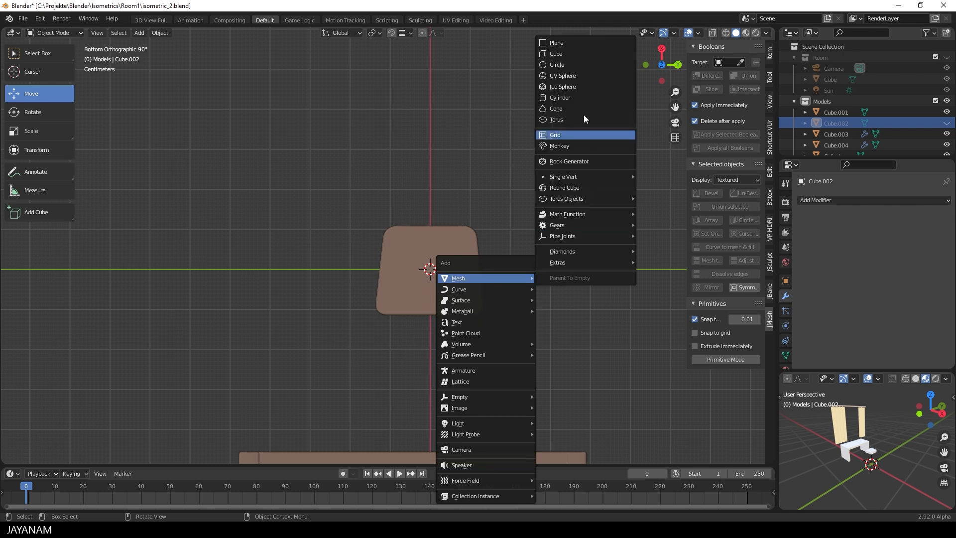
{"action": "left_click", "coordinate": [610, 43]}
{"action": "key", "text": "Tab"}
{"action": "key", "text": "s"}
{"action": "left_click", "coordinate": [422, 262]}
{"action": "scroll", "coordinate": [388, 245], "scroll_direction": "up", "scroll_amount": 7}
{"action": "key", "text": "s"}
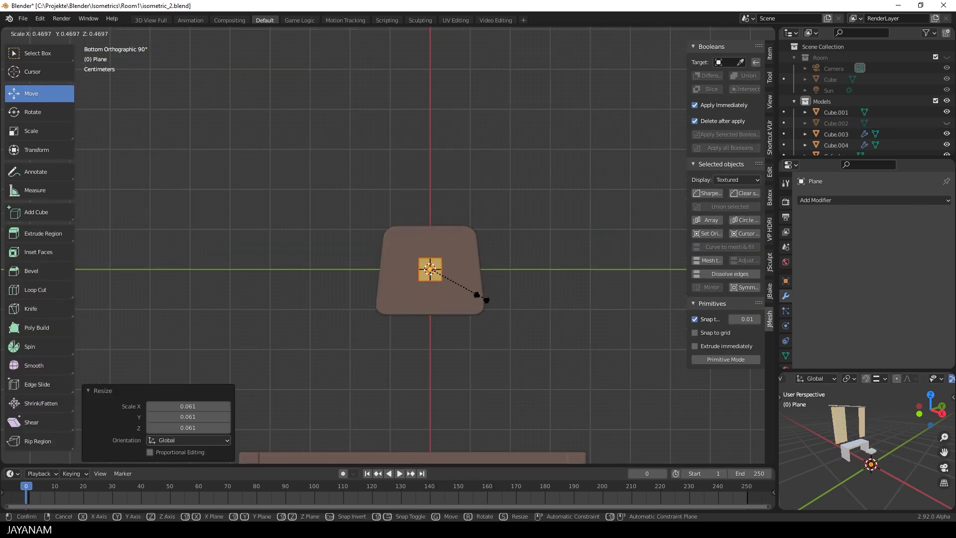
Move the plane about 0.098 m along X and raise it along Z to just beneath the seat's rear edge
{"action": "left_click_drag", "start_coordinate": [430, 230], "coordinate": [435, 191]}
{"action": "middle_click_drag", "start_coordinate": [436, 191], "coordinate": [550, 297]}
{"action": "left_click_drag", "start_coordinate": [403, 380], "coordinate": [404, 330]}
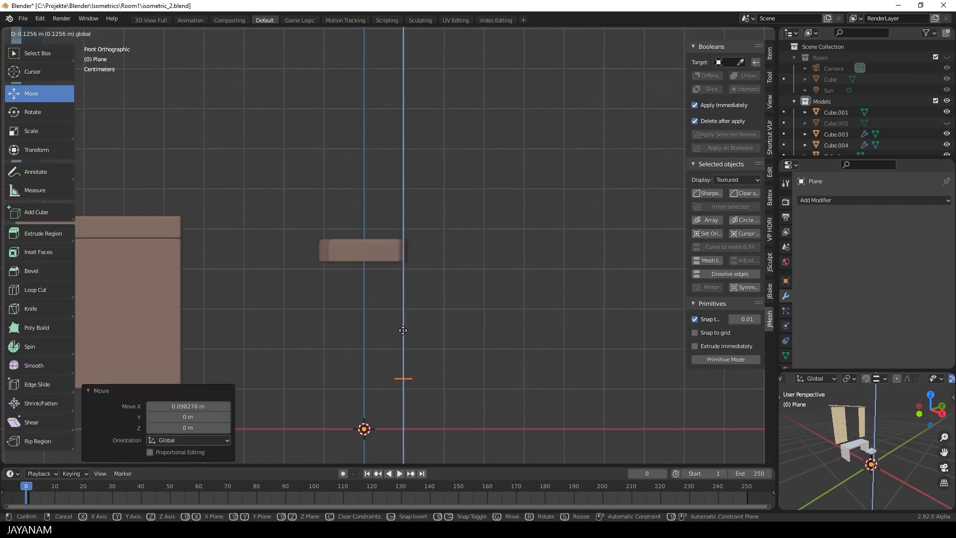
{"action": "left_click_drag", "start_coordinate": [414, 224], "coordinate": [415, 224]}
{"action": "scroll", "coordinate": [450, 326], "scroll_direction": "up", "scroll_amount": 3}
{"action": "middle_click_drag", "start_coordinate": [450, 329], "coordinate": [455, 387]}
{"action": "key", "text": "2"}
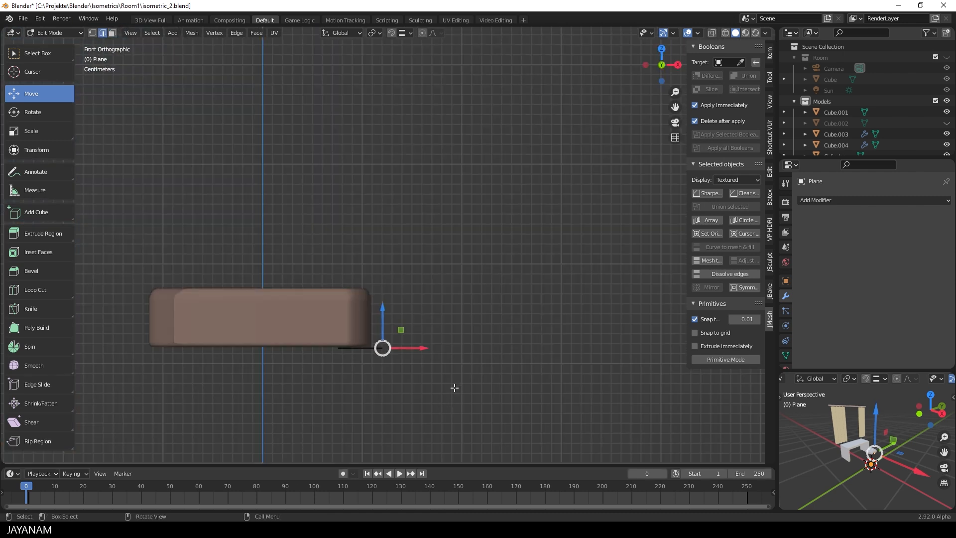
Add a Solidify modifier with 0.01 m thickness to the plane
{"action": "key", "text": "Tab"}
{"action": "left_click", "coordinate": [862, 200]}
{"action": "left_click", "coordinate": [757, 385]}
{"action": "key", "text": "Tab"}
{"action": "middle_click_drag", "start_coordinate": [415, 350], "coordinate": [444, 314]}
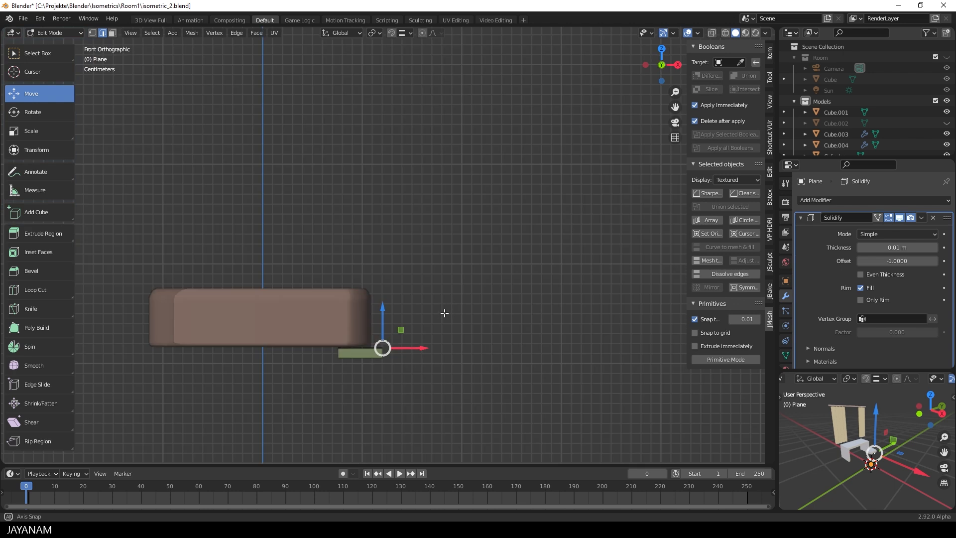
Adjust the plane's outer edge along X and extrude it upward in several segments to form a bent backrest support
{"action": "left_click_drag", "start_coordinate": [423, 347], "coordinate": [412, 349]}
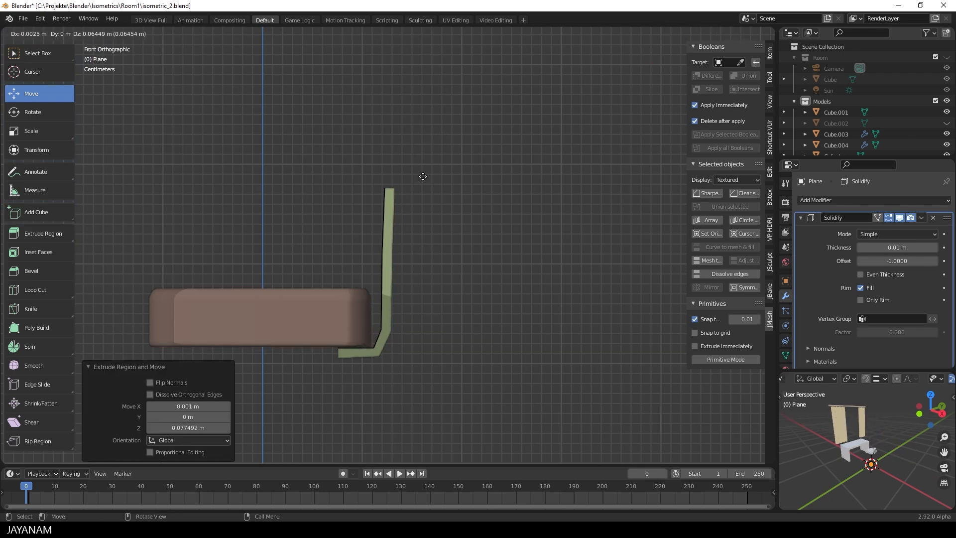
{"action": "left_click", "coordinate": [467, 45]}
{"action": "scroll", "coordinate": [427, 220], "scroll_direction": "down", "scroll_amount": 4}
{"action": "middle_click_drag", "start_coordinate": [426, 219], "coordinate": [468, 254]}
{"action": "key", "text": "Tab"}
Duplicate the seat's mesh and raise the copy about 0.195 m along Z as the chair's backrest
{"action": "left_click", "coordinate": [342, 290]}
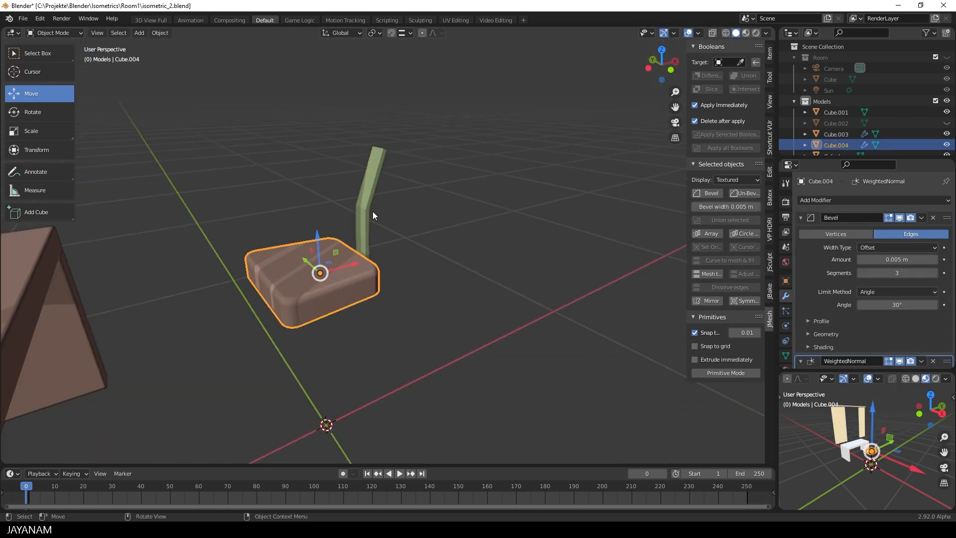
{"action": "scroll", "coordinate": [364, 314], "scroll_direction": "down", "scroll_amount": 2}
{"action": "key", "text": "Tab"}
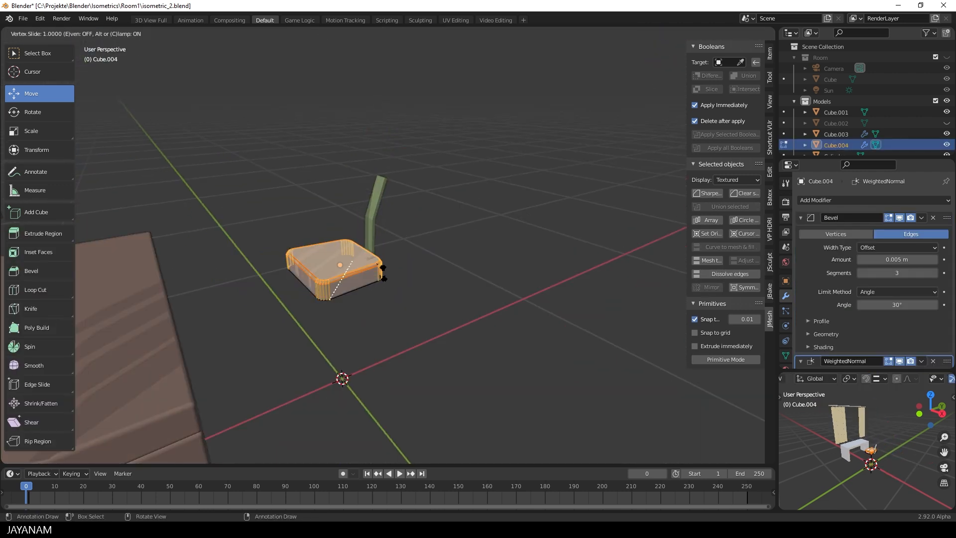
{"action": "right_click", "coordinate": [386, 292]}
{"action": "left_click_drag", "start_coordinate": [335, 234], "coordinate": [336, 169]}
{"action": "middle_click_drag", "start_coordinate": [336, 170], "coordinate": [415, 225], "text": "alt"}
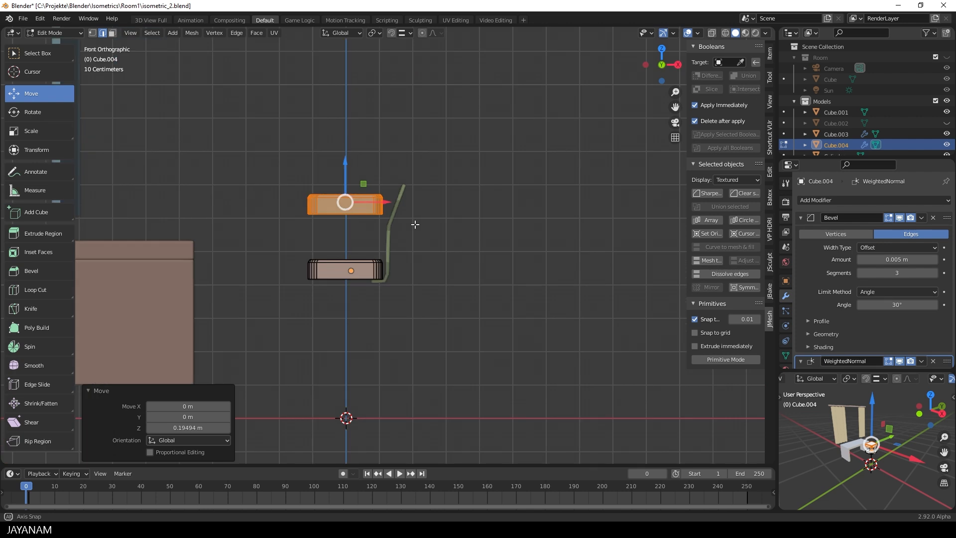
Rotate the backrest upright with a slight backward tilt and move it along X toward the support
{"action": "left_click", "coordinate": [404, 157]}
{"action": "middle_click_drag", "start_coordinate": [403, 157], "coordinate": [495, 183], "text": "alt"}
{"action": "key", "text": "r"}
{"action": "left_click", "coordinate": [215, 220], "text": "ctrl"}
{"action": "middle_click_drag", "start_coordinate": [463, 228], "coordinate": [465, 198]}
{"action": "key", "text": "r"}
{"action": "left_click_drag", "start_coordinate": [389, 202], "coordinate": [424, 202]}
{"action": "left_click", "coordinate": [419, 194]}
Taper the backrest by scaling its upper end along Y to about 0.93, and position it against the support
{"action": "middle_click_drag", "start_coordinate": [418, 194], "coordinate": [473, 210]}
{"action": "left_click_drag", "start_coordinate": [251, 127], "coordinate": [460, 186]}
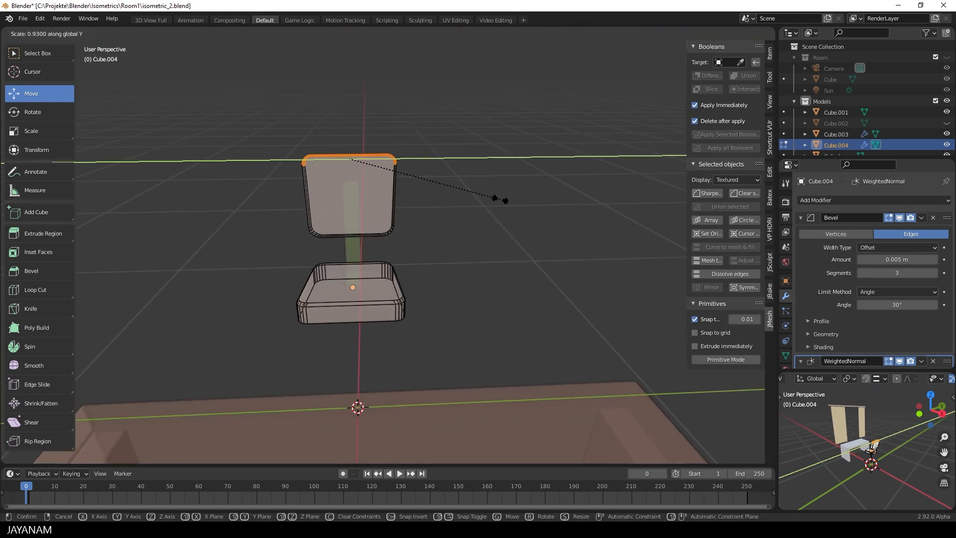
{"action": "left_click", "coordinate": [500, 199]}
{"action": "key", "text": "KP_1"}
{"action": "key", "text": "a"}
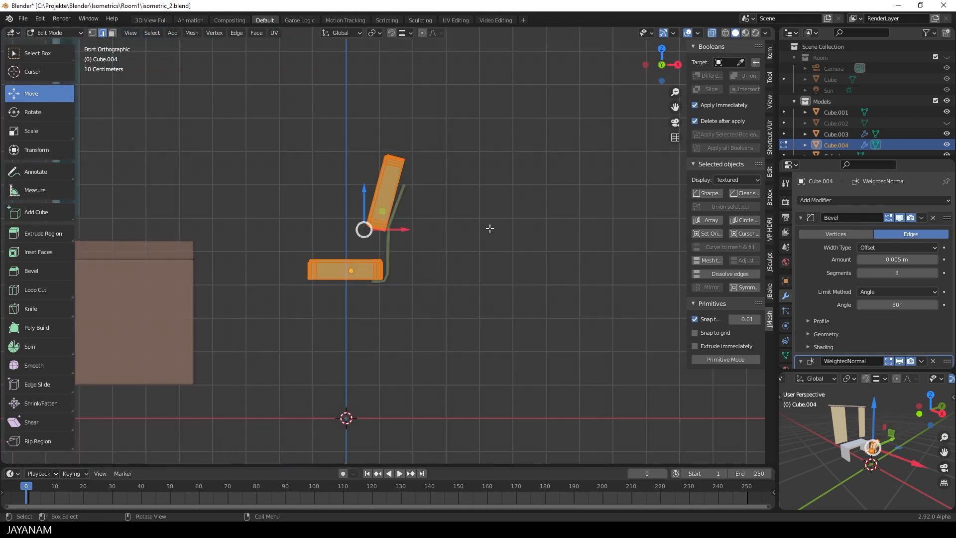
{"action": "key", "text": "alt+a"}
{"action": "key", "text": "l"}
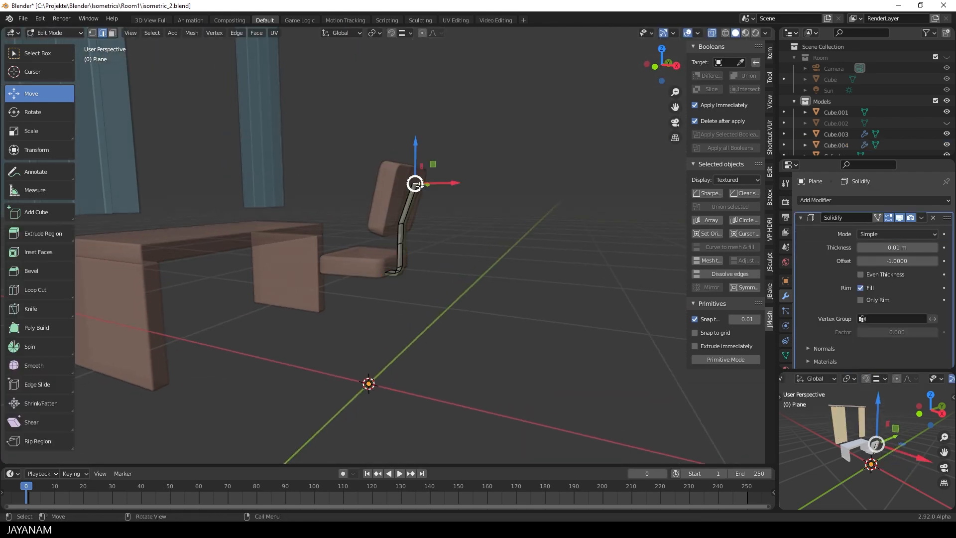
Try to shift the support's bend edges to follow the backrest, and undo the changes
{"action": "key", "text": "KP_1"}
{"action": "left_click", "coordinate": [430, 194]}
{"action": "left_click", "coordinate": [392, 209]}
{"action": "left_click_drag", "start_coordinate": [428, 212], "coordinate": [425, 212]}
{"action": "left_click", "coordinate": [387, 258]}
{"action": "left_click_drag", "start_coordinate": [413, 260], "coordinate": [412, 259]}
{"action": "key", "text": "ctrl+z"}
{"action": "middle_click_drag", "start_coordinate": [423, 253], "coordinate": [307, 256]}
{"action": "key", "text": "ctrl+z"}
Nudge the support's upper bend edge along X so that it sits close to the backrest's rear face
{"action": "key", "text": "KP_3"}
{"action": "scroll", "coordinate": [423, 231], "scroll_direction": "up", "scroll_amount": 1}
{"action": "left_click", "coordinate": [429, 223]}
{"action": "middle_click_drag", "start_coordinate": [429, 222], "coordinate": [569, 226]}
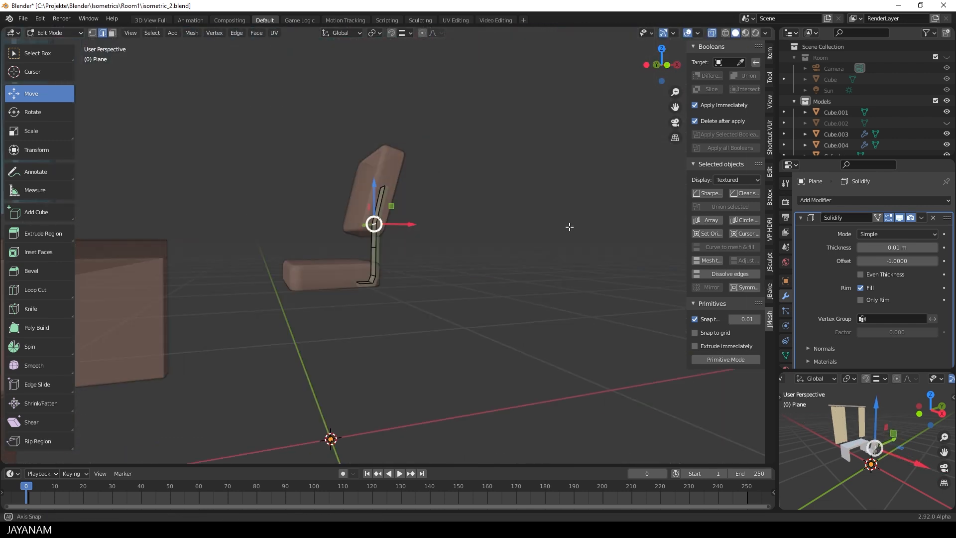
{"action": "key", "text": "KP_1"}
{"action": "scroll", "coordinate": [448, 214], "scroll_direction": "up", "scroll_amount": 3}
{"action": "left_click_drag", "start_coordinate": [425, 206], "coordinate": [424, 209]}
{"action": "middle_click_drag", "start_coordinate": [431, 211], "coordinate": [355, 222]}
{"action": "key", "text": "ctrl+KP_1"}
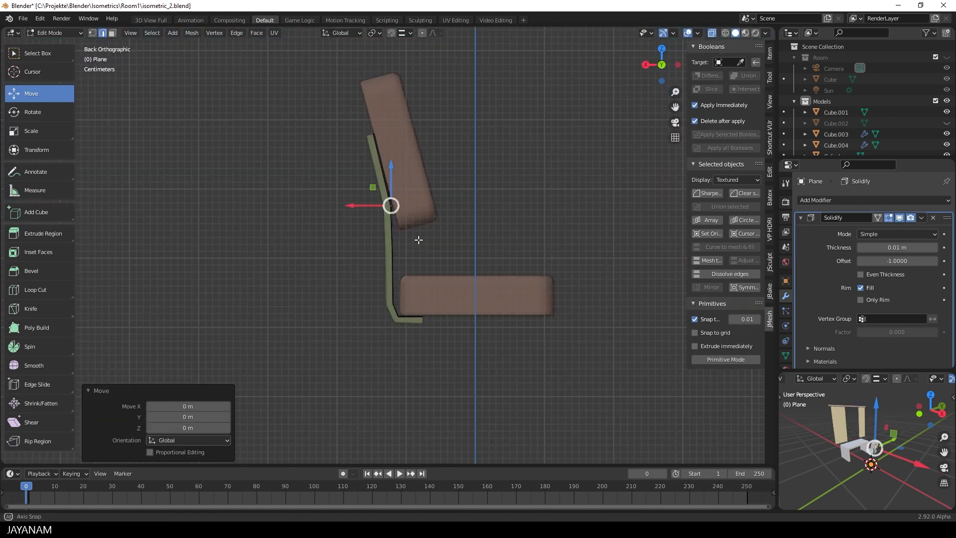
{"action": "scroll", "coordinate": [420, 239], "scroll_direction": "up", "scroll_amount": 2}
{"action": "left_click_drag", "start_coordinate": [427, 199], "coordinate": [428, 199]}
{"action": "left_click_drag", "start_coordinate": [347, 188], "coordinate": [350, 187]}
Move the support's top edge so that its upper segment runs parallel to the backrest
{"action": "left_click", "coordinate": [344, 61]}
{"action": "key", "text": "g"}
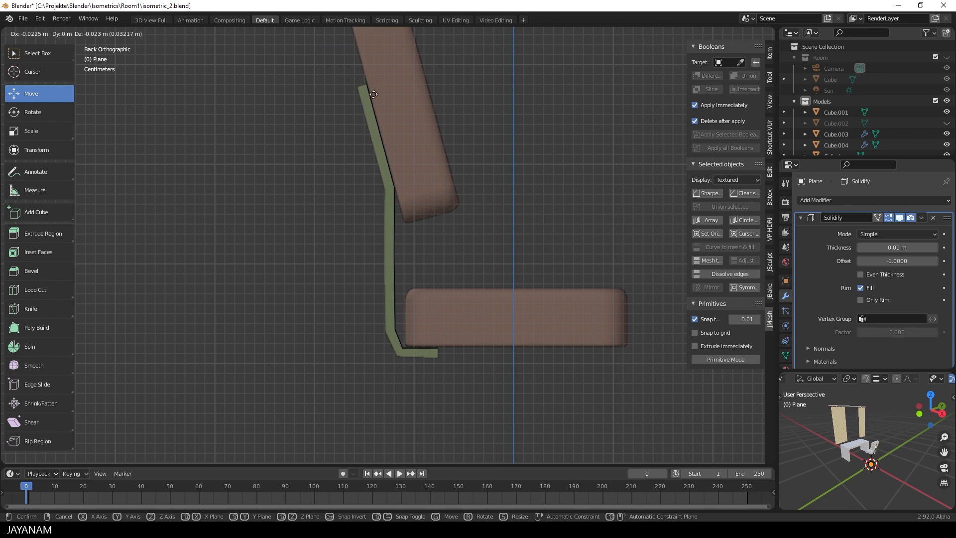
{"action": "left_click", "coordinate": [375, 95]}
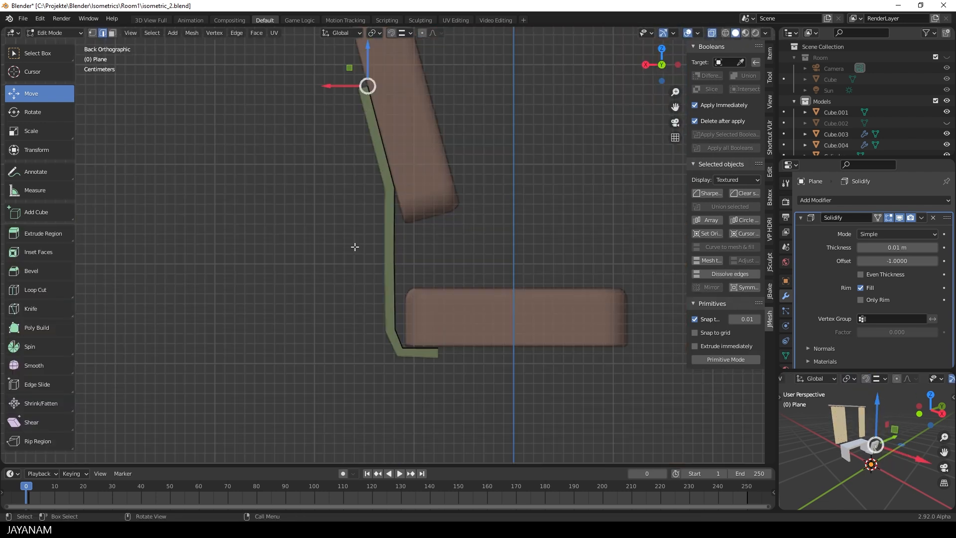
Insert an edge loop across the support's vertical section and shift it along X toward the seat
{"action": "left_click", "coordinate": [357, 247]}
{"action": "key", "text": "g"}
{"action": "key", "text": "x"}
{"action": "left_click", "coordinate": [411, 252]}
Shift the support's lower bend along X against the seat's rear and fine-tune the middle bend's X position
{"action": "left_click", "coordinate": [395, 329]}
{"action": "key", "text": "g"}
{"action": "key", "text": "x"}
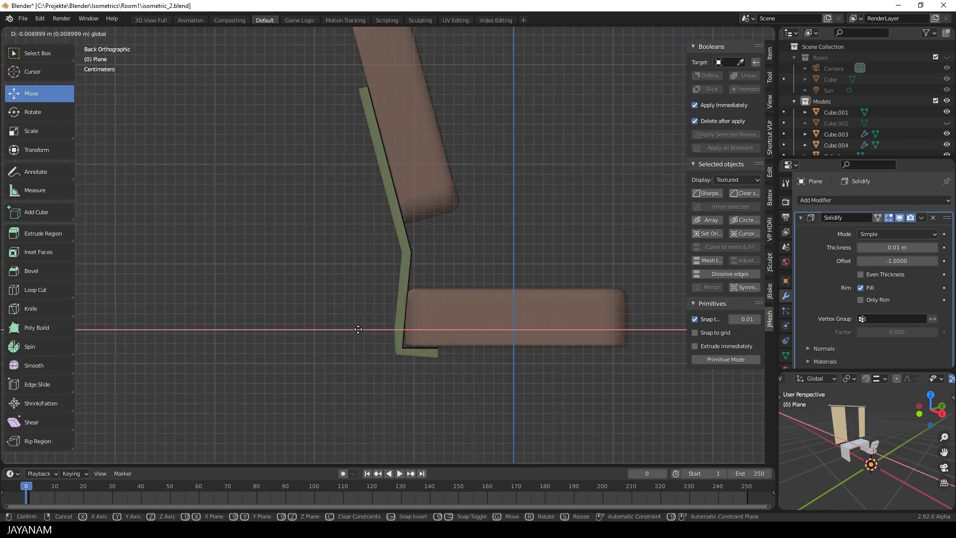
{"action": "left_click_drag", "start_coordinate": [364, 349], "coordinate": [364, 349]}
{"action": "left_click_drag", "start_coordinate": [377, 250], "coordinate": [435, 261]}
{"action": "left_click_drag", "start_coordinate": [370, 253], "coordinate": [367, 254]}
Bevel the support's lower corner with 5 segments and enable Even Thickness in its Solidify modifier
{"action": "left_click_drag", "start_coordinate": [374, 322], "coordinate": [430, 364]}
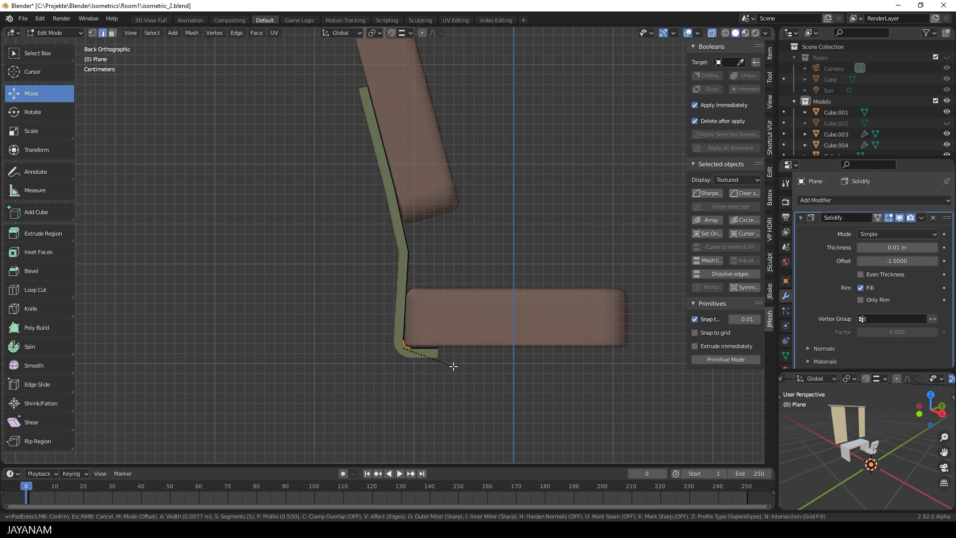
{"action": "left_click", "coordinate": [454, 368]}
{"action": "key", "text": "Tab"}
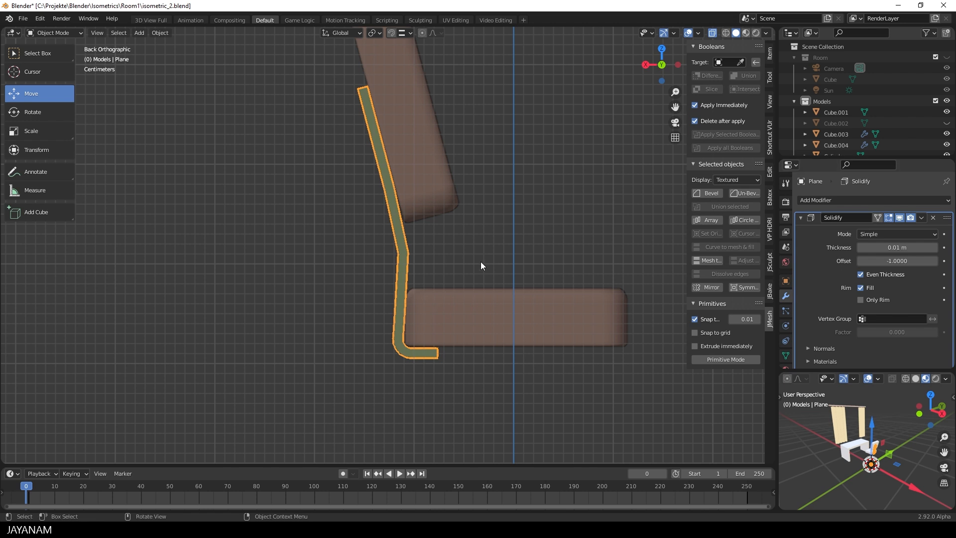
Bevel the support's middle bend between the seat and the backrest to round it
{"action": "key", "text": "Tab"}
{"action": "left_click_drag", "start_coordinate": [471, 266], "coordinate": [357, 246]}
{"action": "left_click", "coordinate": [496, 254]}
{"action": "key", "text": "Tab"}
Apply the support's Solidify modifier and show the chair base again
{"action": "middle_click_drag", "start_coordinate": [497, 255], "coordinate": [679, 277]}
{"action": "key", "text": "Tab"}
{"action": "key", "text": "Tab"}
{"action": "left_click", "coordinate": [921, 217]}
{"action": "left_click", "coordinate": [883, 227]}
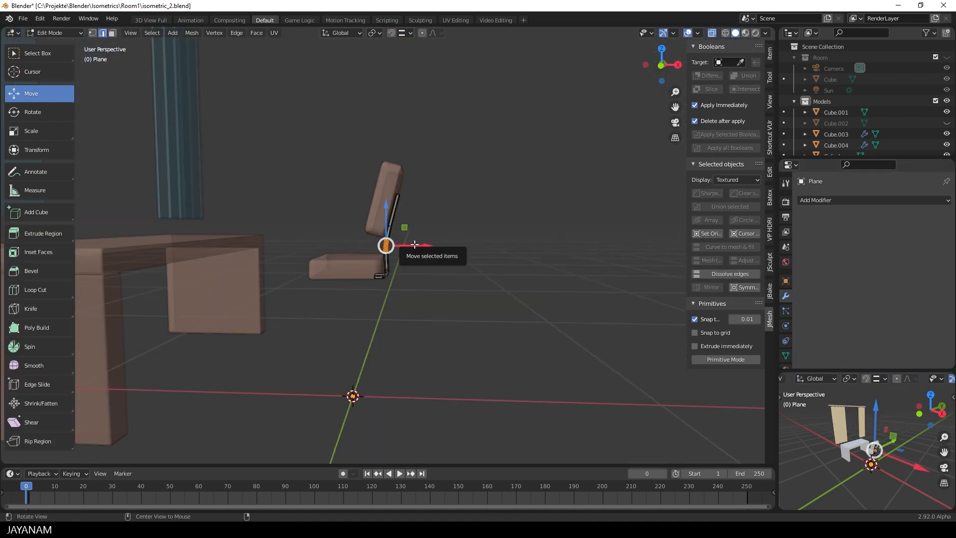
{"action": "key", "text": "Tab"}
{"action": "key", "text": "KP_1"}
{"action": "key", "text": "Tab"}
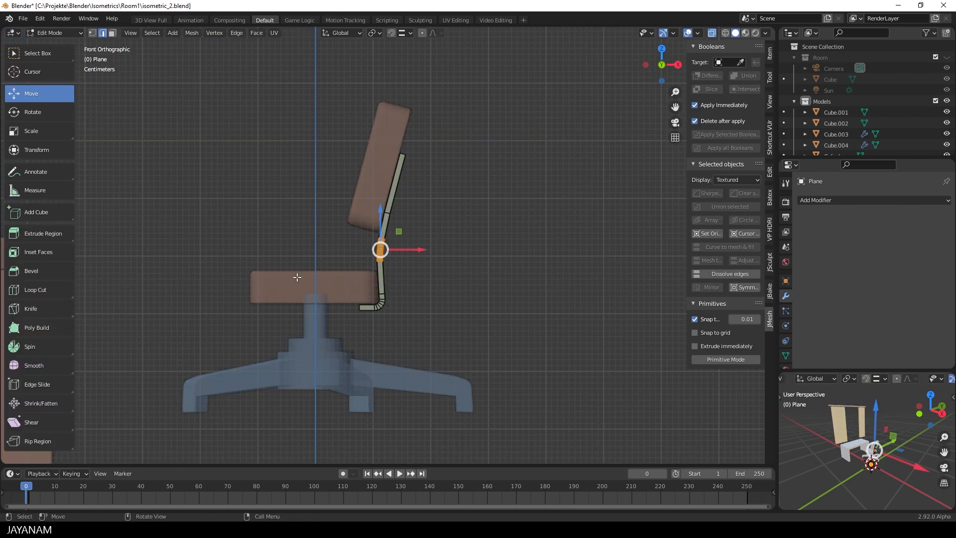
Lower the seat's upper side along Z to make the seat slab thinner
{"action": "key", "text": "Tab"}
{"action": "left_click", "coordinate": [298, 278]}
{"action": "key", "text": "Tab"}
{"action": "left_click_drag", "start_coordinate": [314, 263], "coordinate": [316, 255]}
{"action": "key", "text": "ctrl+l"}
{"action": "mouse_move", "coordinate": [528, 272]}
{"action": "middle_mouse_down"}
{"action": "mouse_move", "coordinate": [484, 288]}
{"action": "mouse_move", "coordinate": [521, 287]}
{"action": "middle_mouse_up"}
{"action": "key", "text": "Tab"}
{"action": "left_click", "coordinate": [486, 284]}
{"action": "scroll", "coordinate": [486, 284], "scroll_direction": "down", "scroll_amount": 4}
Scale the chair base's whole mesh down uniformly to about 0.65
{"action": "key", "text": "KP_1"}
{"action": "left_click", "coordinate": [357, 295]}
{"action": "middle_click_drag", "start_coordinate": [356, 295], "coordinate": [380, 390]}
{"action": "key", "text": "KP_1"}
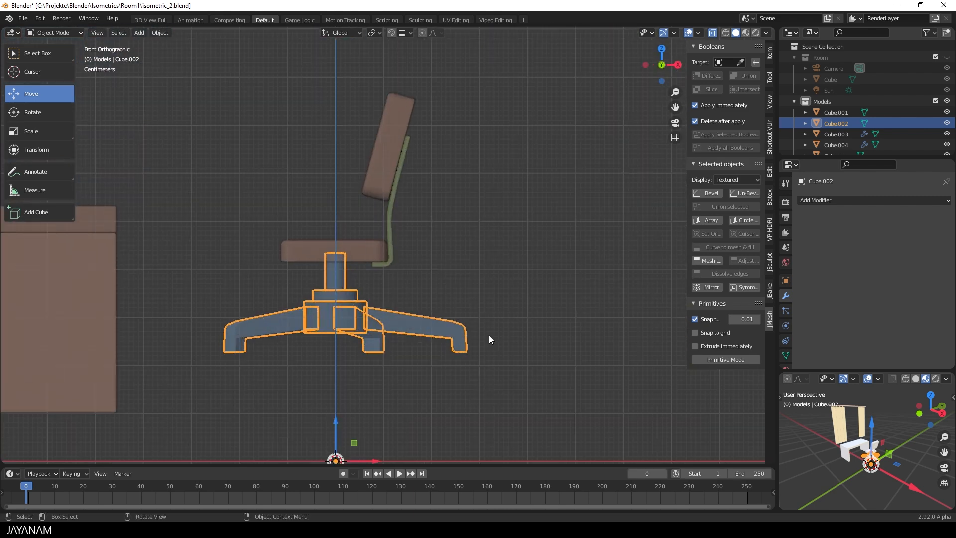
{"action": "key", "text": "Tab"}
{"action": "key", "text": "s"}
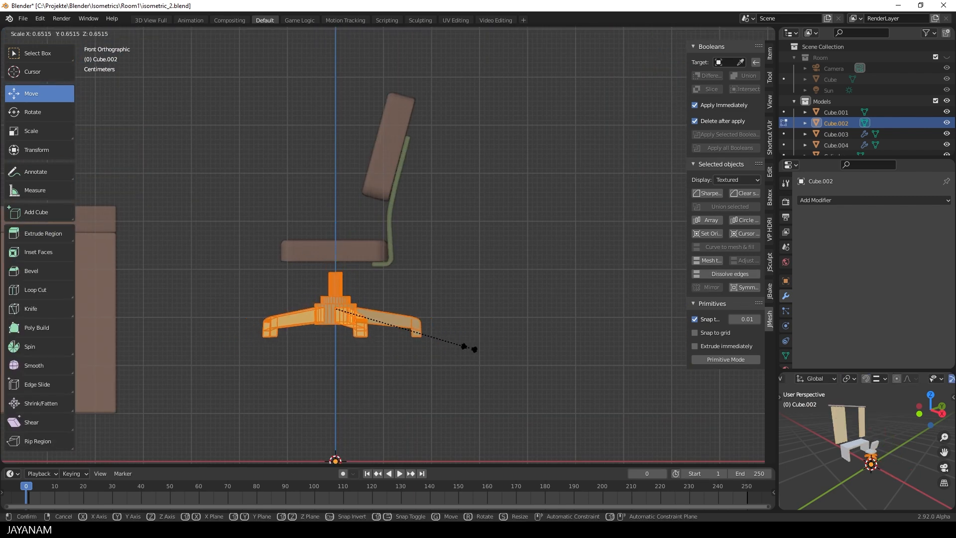
{"action": "left_click", "coordinate": [469, 347]}
Extend the top of the base's central post along Z up to the underside of the seat
{"action": "left_click", "coordinate": [330, 272]}
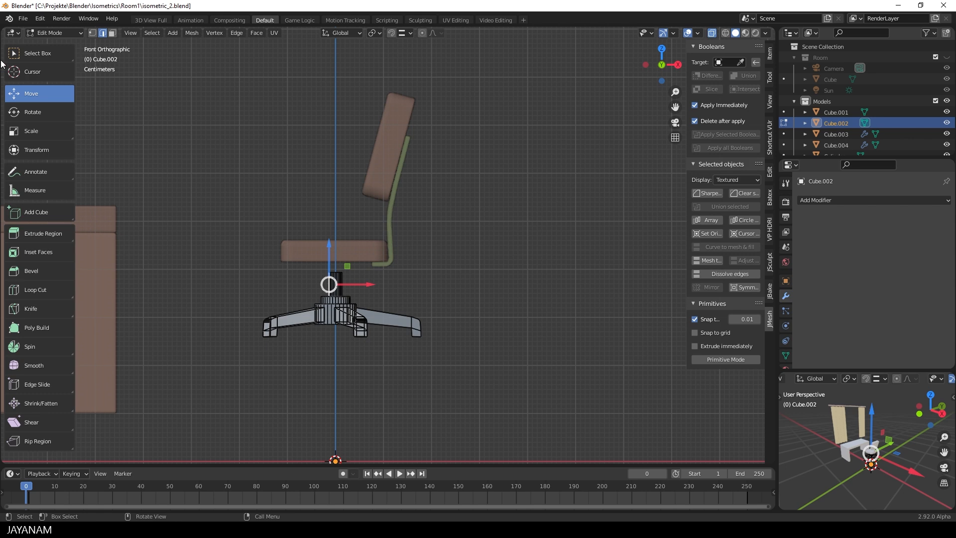
{"action": "left_click", "coordinate": [356, 256]}
{"action": "key", "text": "Tab"}
{"action": "key", "text": "alt+a"}
Add a cylinder at the chair's centre for a caster wheel and scale it to 0.040
{"action": "middle_click_drag", "start_coordinate": [357, 256], "coordinate": [461, 192]}
{"action": "scroll", "coordinate": [437, 211], "scroll_direction": "up", "scroll_amount": 1}
{"action": "key", "text": "shift+a"}
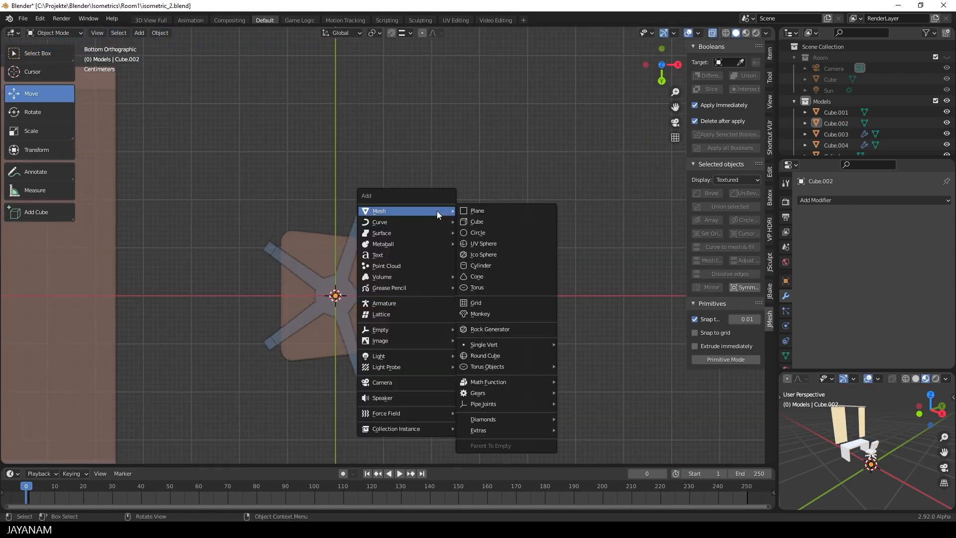
{"action": "left_click", "coordinate": [493, 271]}
{"action": "key", "text": "Tab"}
{"action": "scroll", "coordinate": [400, 235], "scroll_direction": "down", "scroll_amount": 3}
{"action": "key", "text": "s"}
{"action": "left_click", "coordinate": [368, 285]}
{"action": "scroll", "coordinate": [367, 293], "scroll_direction": "up", "scroll_amount": 3}
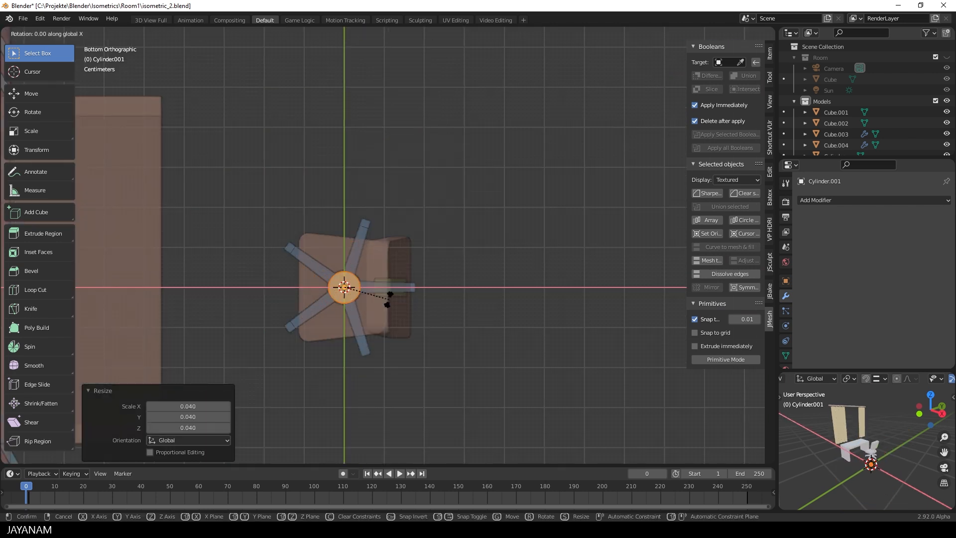
Rotate the cylinder about X onto its side, scale it by 0.577 and flatten it into a wheel
{"action": "key", "text": "Return"}
{"action": "key", "text": "s"}
{"action": "key", "text": "z"}
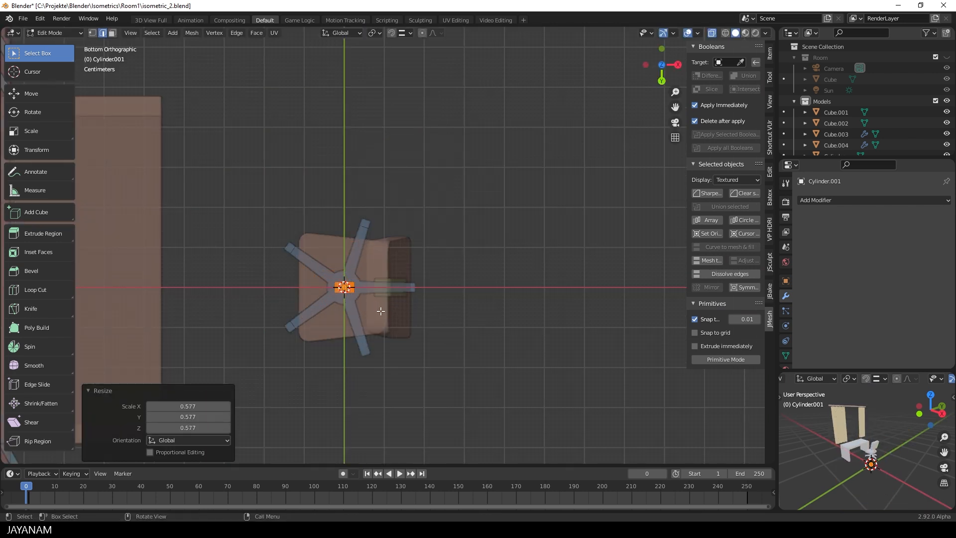
{"action": "left_click", "coordinate": [399, 203]}
{"action": "key", "text": "s"}
{"action": "left_click", "coordinate": [407, 230]}
Move the wheel directly beneath the foot of one of the chair base's legs
{"action": "middle_click_drag", "start_coordinate": [414, 237], "coordinate": [492, 380]}
{"action": "left_click", "coordinate": [492, 277]}
{"action": "middle_click_drag", "start_coordinate": [490, 279], "coordinate": [378, 279]}
{"action": "scroll", "coordinate": [374, 323], "scroll_direction": "up", "scroll_amount": 2}
{"action": "middle_click_drag", "start_coordinate": [443, 306], "coordinate": [337, 328]}
{"action": "left_click", "coordinate": [429, 200]}
{"action": "key", "text": "Tab"}
{"action": "scroll", "coordinate": [426, 200], "scroll_direction": "down", "scroll_amount": 3}
{"action": "scroll", "coordinate": [510, 318], "scroll_direction": "up", "scroll_amount": 1}
{"action": "key", "text": "Tab"}
{"action": "key", "text": "g"}
{"action": "left_click", "coordinate": [479, 326]}
{"action": "key", "text": "Tab"}
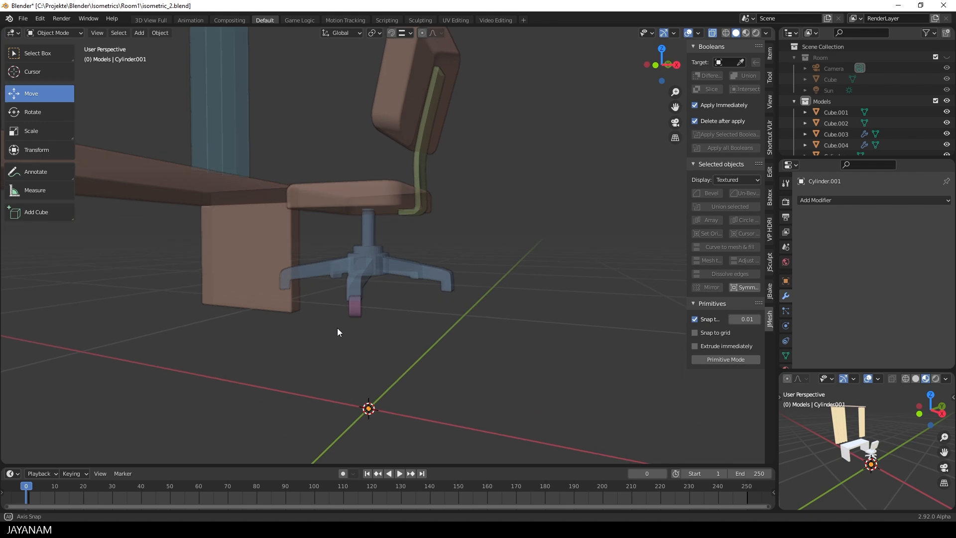
Scale the caster wheel's mesh in Edit Mode to fit beneath the leg's foot
{"action": "scroll", "coordinate": [385, 312], "scroll_direction": "up", "scroll_amount": 2}
{"action": "key", "text": "Tab"}
{"action": "key", "text": "s"}
{"action": "left_click", "coordinate": [404, 326]}
{"action": "middle_click_drag", "start_coordinate": [404, 326], "coordinate": [588, 232]}
{"action": "scroll", "coordinate": [577, 242], "scroll_direction": "down", "scroll_amount": 2}
{"action": "key", "text": "Tab"}
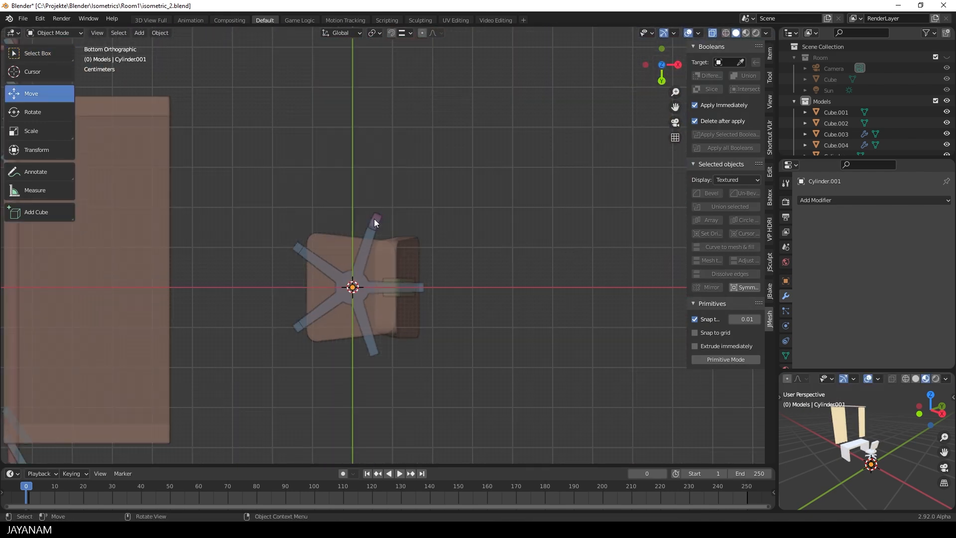
Array the caster wheel in a circle around the chair's centre with five items and apply the modifier
{"action": "left_click", "coordinate": [749, 221]}
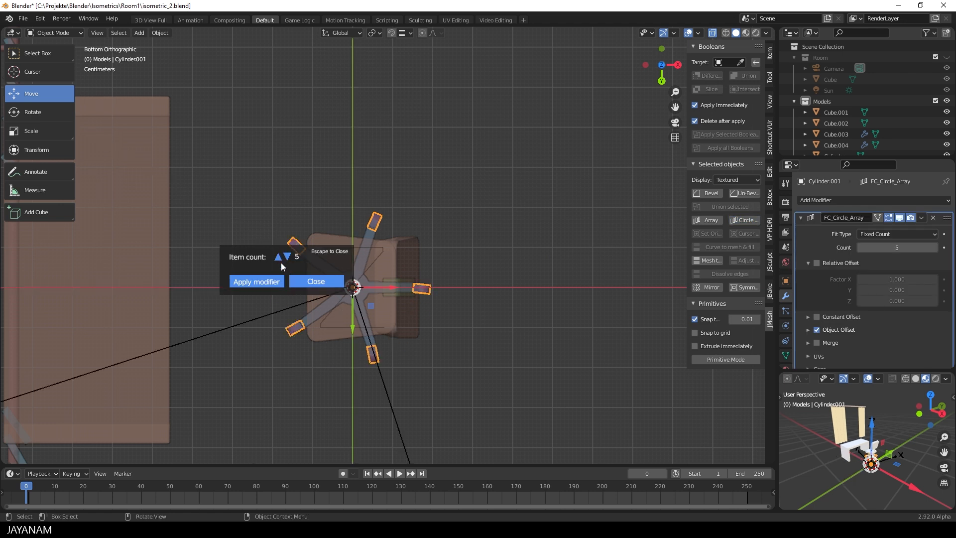
{"action": "left_click", "coordinate": [256, 280]}
{"action": "middle_click_drag", "start_coordinate": [255, 280], "coordinate": [395, 250]}
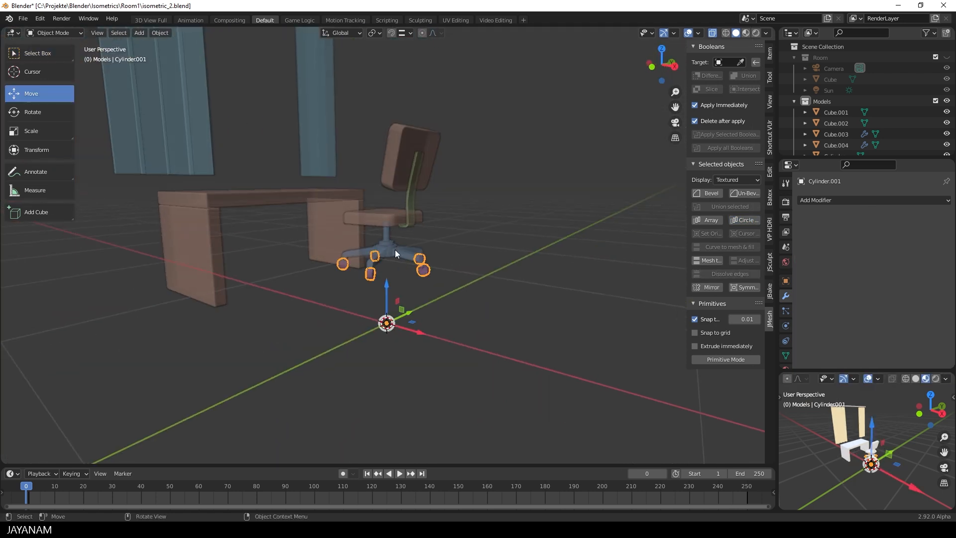
Join the chair's seat, backrest, support, base and wheels into one object and set its origin to its geometry
{"action": "left_click", "coordinate": [380, 218], "text": "shift"}
{"action": "left_click", "coordinate": [411, 206], "text": "shift"}
{"action": "key", "text": "F3"}
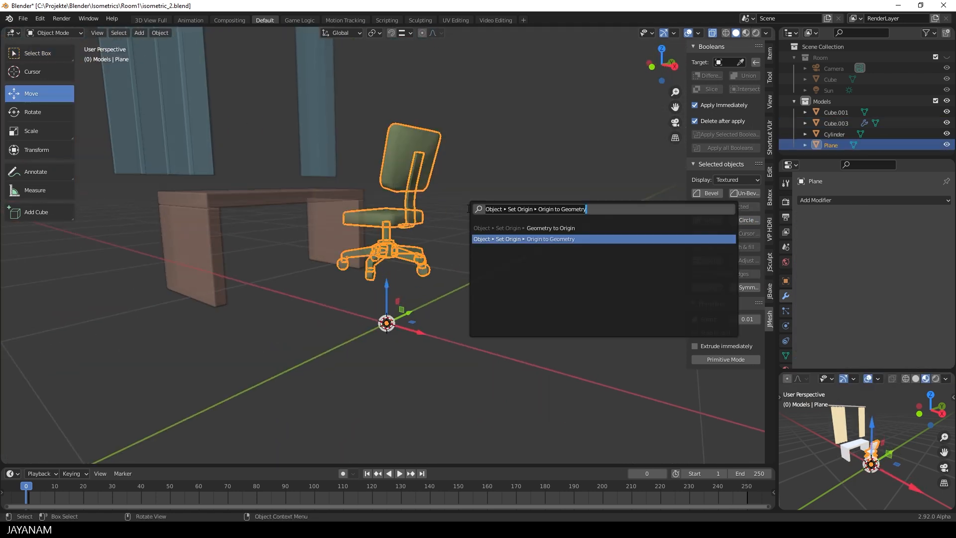
{"action": "key", "text": "Return"}
Lower the chair about 0.12 m along Z and rotate it about Z to stand at an angle
{"action": "key", "text": "KP_1"}
{"action": "left_click_drag", "start_coordinate": [369, 208], "coordinate": [369, 241]}
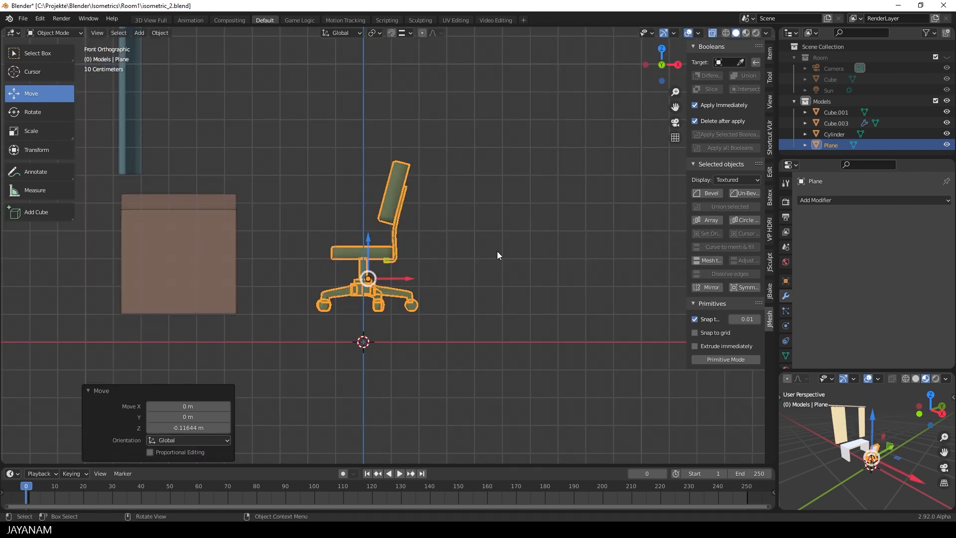
{"action": "middle_click_drag", "start_coordinate": [497, 251], "coordinate": [455, 275]}
{"action": "key", "text": "r"}
{"action": "key", "text": "z"}
{"action": "left_click", "coordinate": [525, 209]}
{"action": "left_click", "coordinate": [525, 210]}
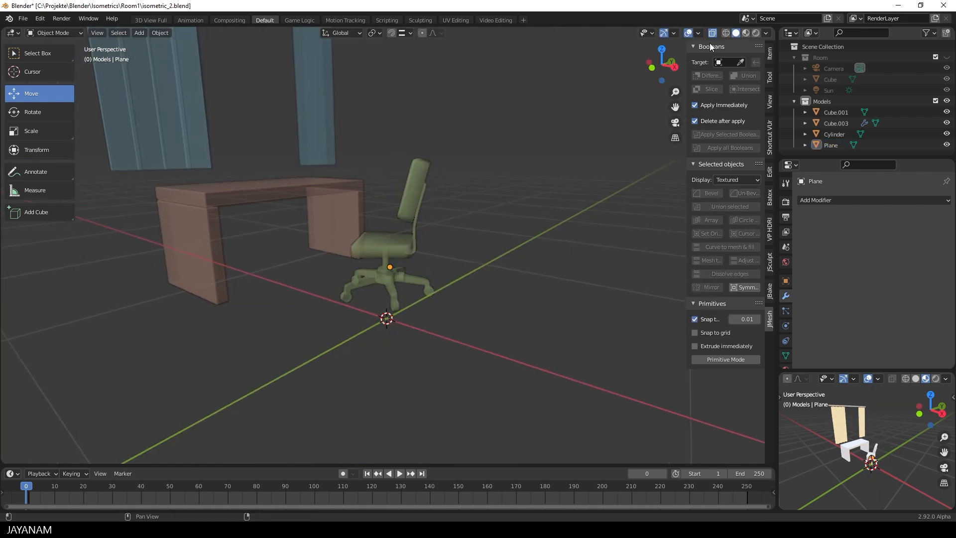
Turn off X-ray display and show the Room collection around the desk and chair
{"action": "right_click", "coordinate": [386, 240]}
{"action": "left_click", "coordinate": [385, 242]}
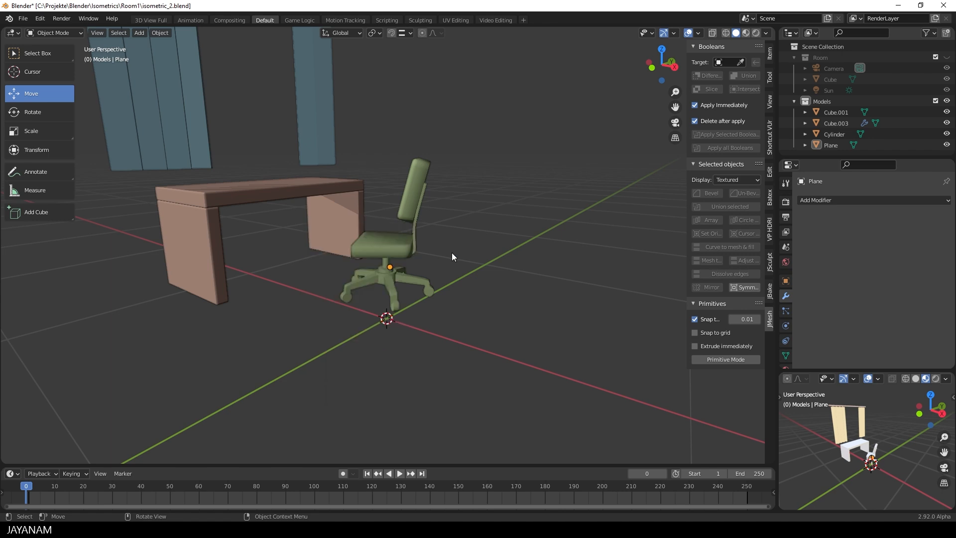
{"action": "right_click", "coordinate": [369, 239]}
{"action": "right_click", "coordinate": [405, 203]}
{"action": "middle_click_drag", "start_coordinate": [405, 203], "coordinate": [531, 301]}
{"action": "left_click", "coordinate": [947, 57]}
{"action": "scroll", "coordinate": [496, 271], "scroll_direction": "down", "scroll_amount": 3}
{"action": "scroll", "coordinate": [457, 322], "scroll_direction": "up", "scroll_amount": 3}
{"action": "middle_click_drag", "start_coordinate": [456, 322], "coordinate": [348, 174]}
Thin the chair's backrest by moving its rear face slightly inward in Normal orientation
{"action": "left_click", "coordinate": [381, 258]}
{"action": "key", "text": "Tab"}
{"action": "left_click", "coordinate": [388, 249]}
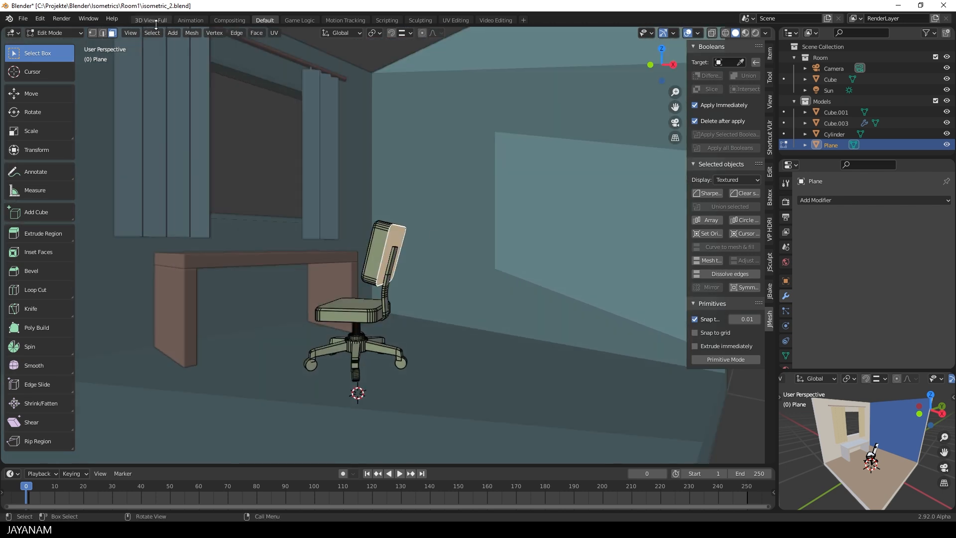
{"action": "left_click", "coordinate": [345, 33]}
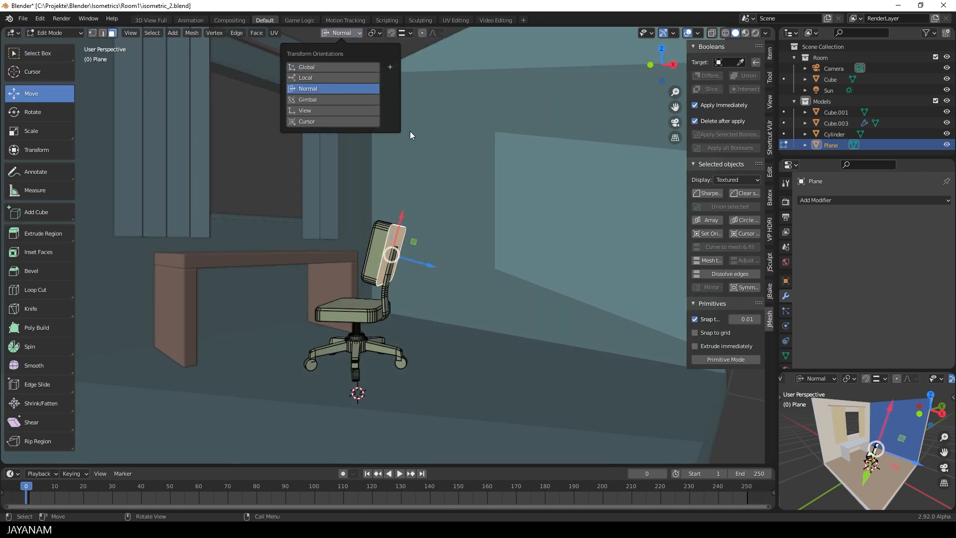
{"action": "middle_click_drag", "start_coordinate": [410, 253], "coordinate": [429, 261]}
{"action": "left_click_drag", "start_coordinate": [431, 265], "coordinate": [423, 264]}
{"action": "middle_click_drag", "start_coordinate": [423, 263], "coordinate": [429, 259]}
{"action": "left_click_drag", "start_coordinate": [423, 264], "coordinate": [420, 264]}
Select the whole backrest, shift it slightly along its normal and scale it along X
{"action": "key", "text": "l"}
{"action": "middle_click_drag", "start_coordinate": [367, 144], "coordinate": [355, 148]}
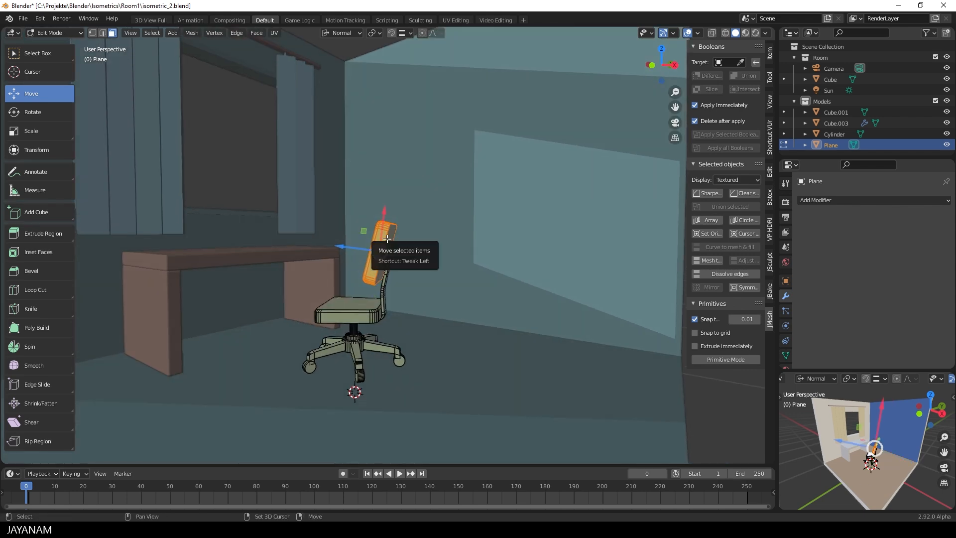
{"action": "middle_click_drag", "start_coordinate": [408, 251], "coordinate": [431, 254]}
{"action": "left_click_drag", "start_coordinate": [338, 248], "coordinate": [341, 249]}
{"action": "middle_click_drag", "start_coordinate": [443, 242], "coordinate": [358, 233]}
{"action": "key", "text": "s"}
{"action": "key", "text": "x"}
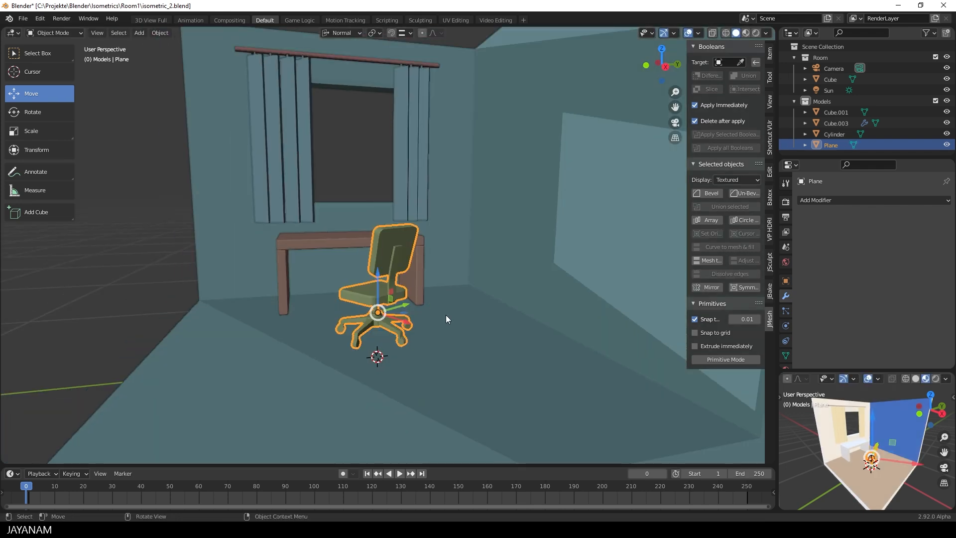
{"action": "left_click", "coordinate": [446, 314]}
Lower the chair slightly in the right wireframe view so its wheels rest on the floor
{"action": "middle_click_drag", "start_coordinate": [446, 315], "coordinate": [536, 319]}
{"action": "scroll", "coordinate": [536, 319], "scroll_direction": "down", "scroll_amount": 5}
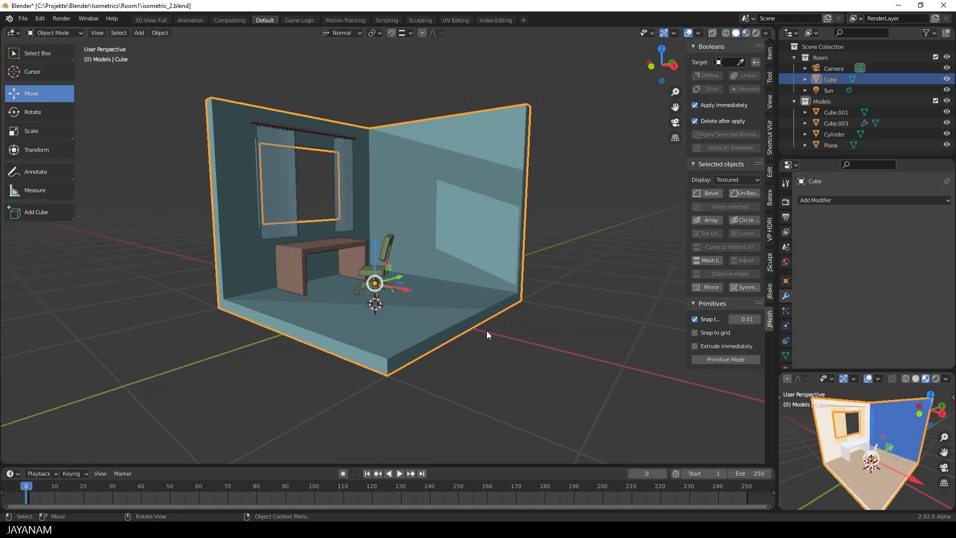
{"action": "scroll", "coordinate": [469, 326], "scroll_direction": "up", "scroll_amount": 3}
{"action": "mouse_move", "coordinate": [468, 331]}
{"action": "middle_mouse_down", "text": "alt"}
{"action": "mouse_move", "coordinate": [657, 397]}
{"action": "mouse_move", "coordinate": [523, 378]}
{"action": "middle_mouse_up", "text": "alt"}
{"action": "left_click", "coordinate": [726, 33]}
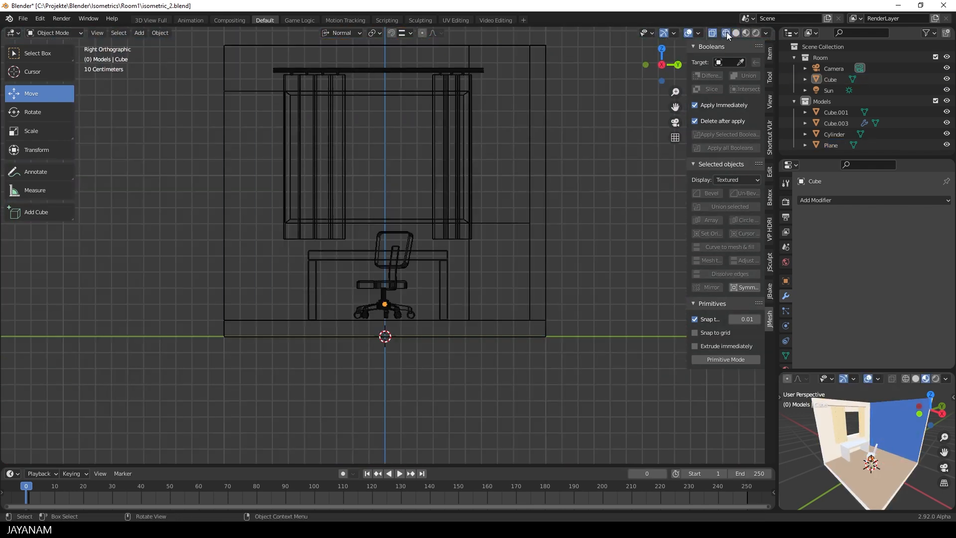
{"action": "left_click", "coordinate": [399, 238]}
{"action": "scroll", "coordinate": [394, 279], "scroll_direction": "up", "scroll_amount": 2}
{"action": "middle_click_drag", "start_coordinate": [385, 304], "coordinate": [395, 271], "text": "shift"}
{"action": "left_click_drag", "start_coordinate": [396, 250], "coordinate": [397, 252]}
Return the viewport to solid shading and save the file
{"action": "scroll", "coordinate": [403, 267], "scroll_direction": "down", "scroll_amount": 5}
{"action": "middle_click_drag", "start_coordinate": [408, 274], "coordinate": [468, 304]}
{"action": "left_click", "coordinate": [553, 284]}
{"action": "left_click", "coordinate": [736, 33]}
{"action": "key", "text": "ctrl+s"}
{"action": "middle_click_drag", "start_coordinate": [530, 280], "coordinate": [413, 286]}
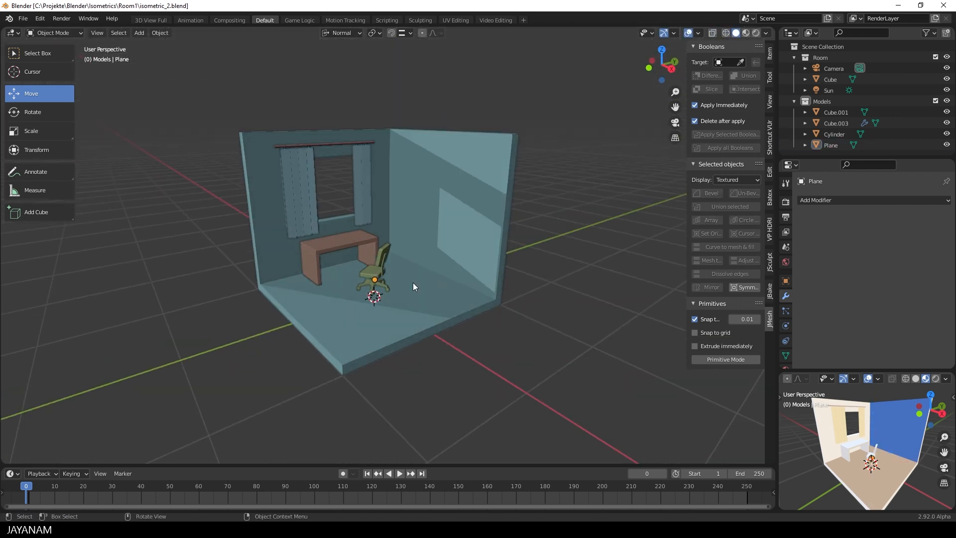
Draw a thin flat box on the room floor beneath the desk and chair as a carpet
{"action": "left_click", "coordinate": [39, 241]}
{"action": "middle_click_drag", "start_coordinate": [355, 300], "coordinate": [336, 264]}
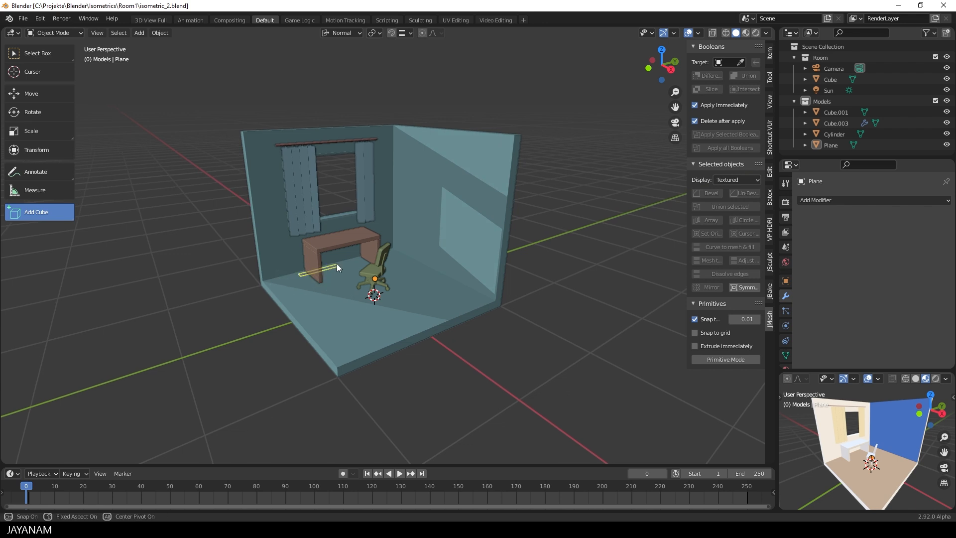
{"action": "left_click_drag", "start_coordinate": [431, 298], "coordinate": [381, 276]}
{"action": "left_click", "coordinate": [439, 291]}
{"action": "middle_click_drag", "start_coordinate": [381, 277], "coordinate": [351, 316]}
Scale the carpet's mesh along X in Edit Mode and nudge the carpet into place under the desk
{"action": "key", "text": "Tab"}
{"action": "key", "text": "s"}
{"action": "key", "text": "x"}
{"action": "left_click", "coordinate": [434, 252]}
{"action": "key", "text": "Tab"}
{"action": "left_click_drag", "start_coordinate": [415, 237], "coordinate": [417, 241]}
{"action": "scroll", "coordinate": [443, 247], "scroll_direction": "up", "scroll_amount": 2}
Inset the carpet's top face by about 0.026 m and lower the inner face about 0.005 m along its normal
{"action": "key", "text": "Tab"}
{"action": "mouse_move", "coordinate": [418, 241]}
{"action": "middle_mouse_down"}
{"action": "mouse_move", "coordinate": [446, 247]}
{"action": "mouse_move", "coordinate": [435, 237]}
{"action": "mouse_move", "coordinate": [463, 264]}
{"action": "middle_mouse_up"}
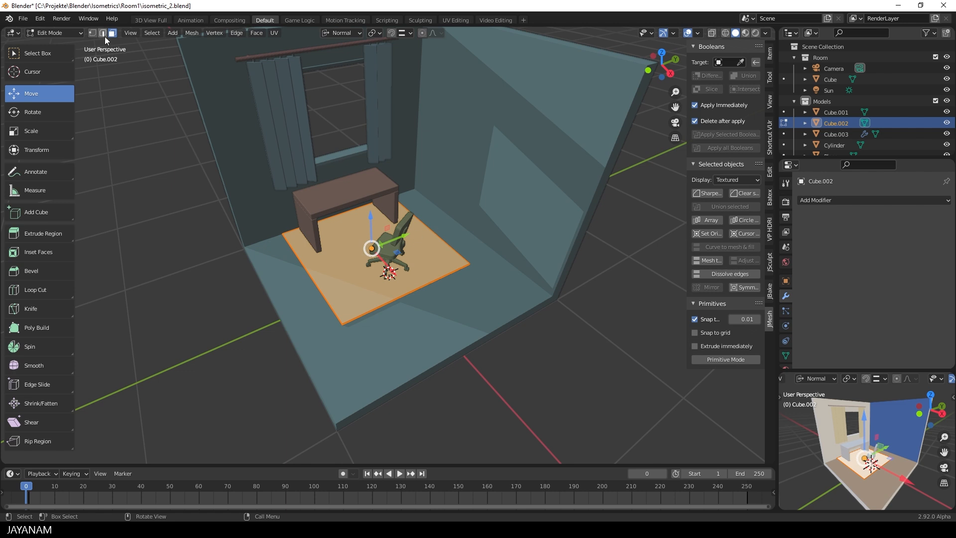
{"action": "key", "text": "i"}
{"action": "left_click", "coordinate": [476, 278]}
{"action": "middle_click_drag", "start_coordinate": [341, 317], "coordinate": [429, 263]}
{"action": "scroll", "coordinate": [430, 262], "scroll_direction": "up", "scroll_amount": 2}
{"action": "key", "text": "g"}
{"action": "key", "text": "z"}
{"action": "key", "text": "z"}
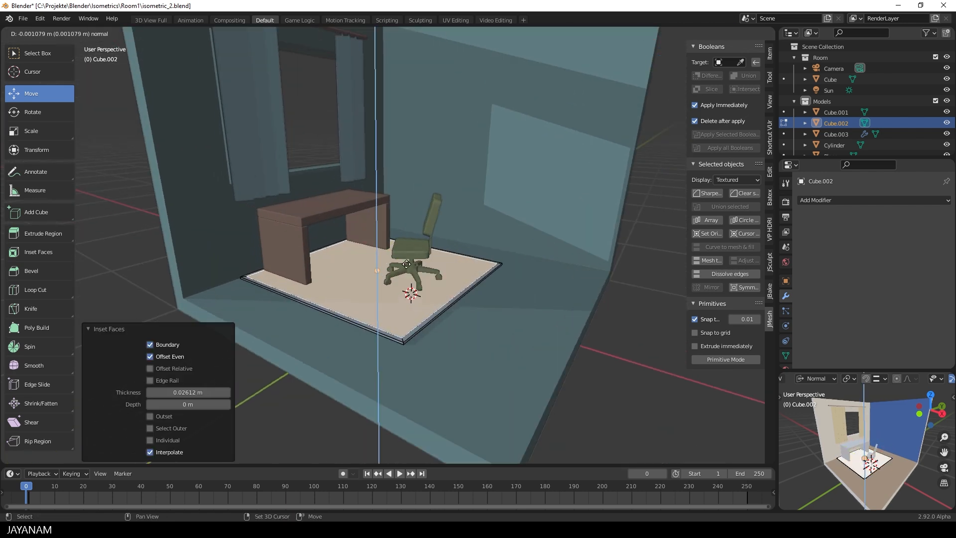
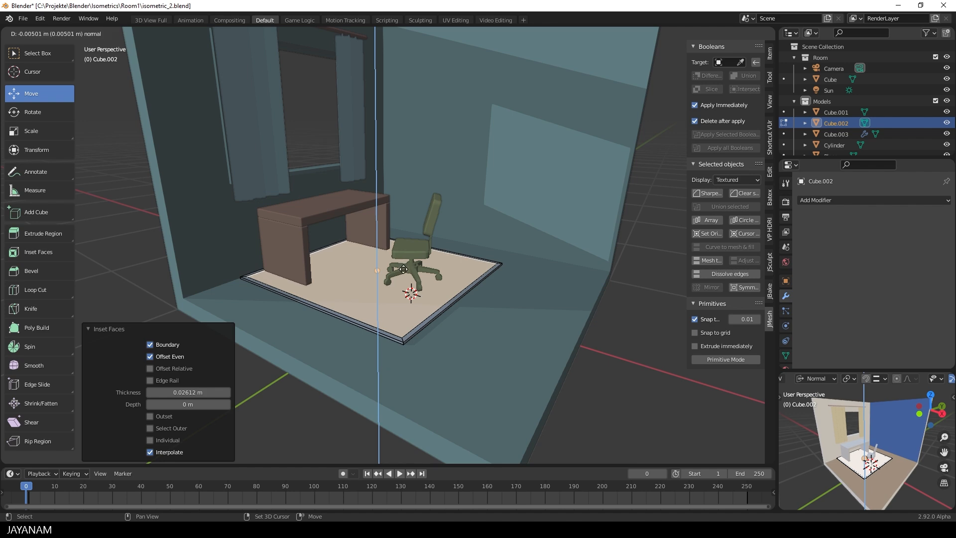
{"action": "left_click", "coordinate": [403, 269]}
{"action": "key", "text": "Tab"}
{"action": "left_click", "coordinate": [276, 387]}
{"action": "middle_click_drag", "start_coordinate": [285, 384], "coordinate": [282, 384]}
Subdivide the carpet with four evenly spaced loop cuts and another set of loop cuts across them
{"action": "key", "text": "Tab"}
{"action": "scroll", "coordinate": [346, 280], "scroll_direction": "up", "scroll_amount": 1}
{"action": "left_click", "coordinate": [346, 280]}
{"action": "right_click", "coordinate": [345, 281]}
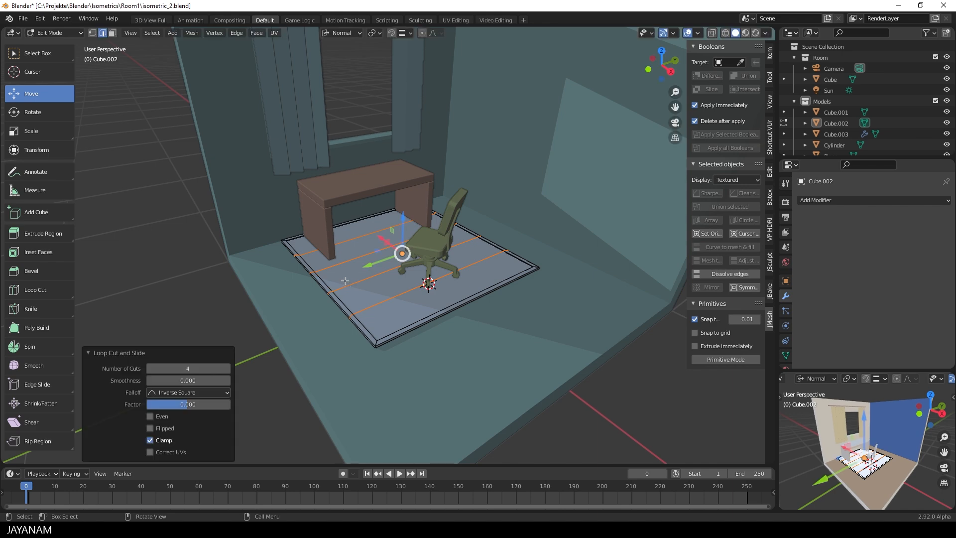
{"action": "scroll", "coordinate": [447, 264], "scroll_direction": "up", "scroll_amount": 1}
{"action": "left_click", "coordinate": [448, 264]}
{"action": "right_click", "coordinate": [449, 265]}
{"action": "scroll", "coordinate": [450, 266], "scroll_direction": "down", "scroll_amount": 2}
{"action": "key", "text": "Tab"}
{"action": "left_click", "coordinate": [465, 274]}
Pull the carpet's outer edges slightly out of shape with the Grab brush in Sculpt Mode from the top view
{"action": "middle_click_drag", "start_coordinate": [465, 274], "coordinate": [381, 348]}
{"action": "key", "text": "ctrl+Tab"}
{"action": "left_click", "coordinate": [309, 307]}
{"action": "key", "text": "g"}
{"action": "key", "text": "f"}
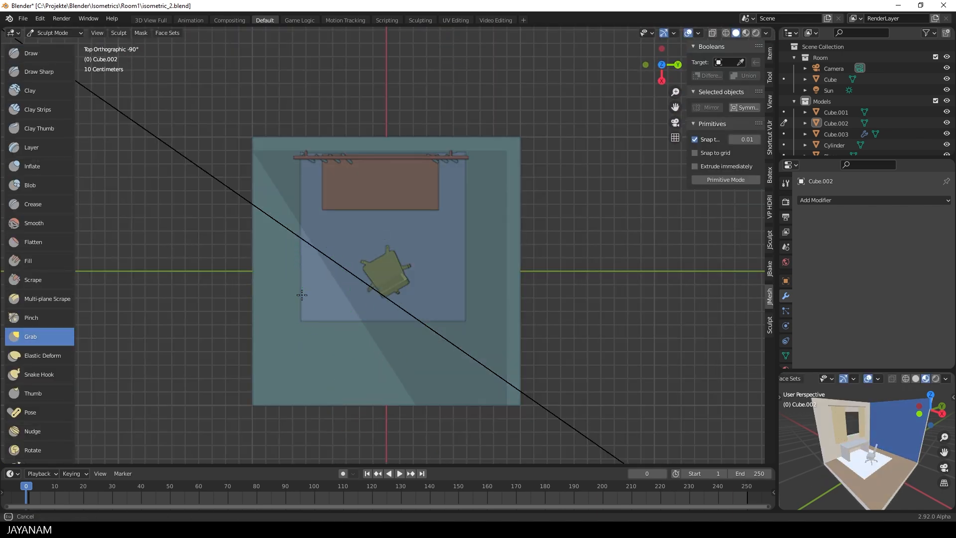
{"action": "left_click_drag", "start_coordinate": [302, 190], "coordinate": [303, 191]}
{"action": "mouse_move", "coordinate": [436, 320]}
{"action": "middle_mouse_down"}
{"action": "mouse_move", "coordinate": [534, 298]}
{"action": "mouse_move", "coordinate": [544, 256]}
{"action": "mouse_move", "coordinate": [563, 269]}
{"action": "middle_mouse_up"}
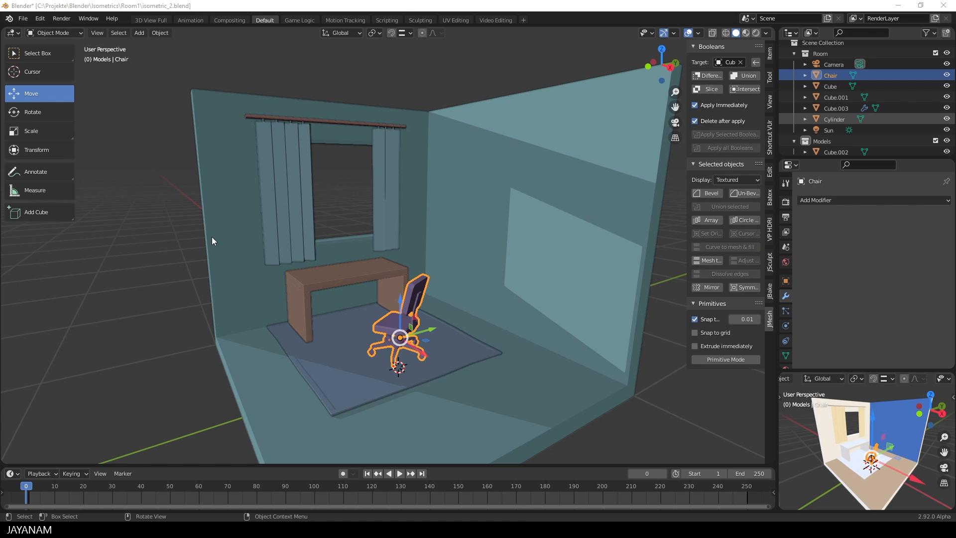
Draw a box on the floor in front of the desk as the body of a computer case
{"action": "left_click_drag", "start_coordinate": [36, 214], "coordinate": [35, 232]}
{"action": "middle_click_drag", "start_coordinate": [268, 320], "coordinate": [255, 334]}
{"action": "left_click", "coordinate": [268, 302]}
{"action": "middle_click_drag", "start_coordinate": [268, 302], "coordinate": [329, 295]}
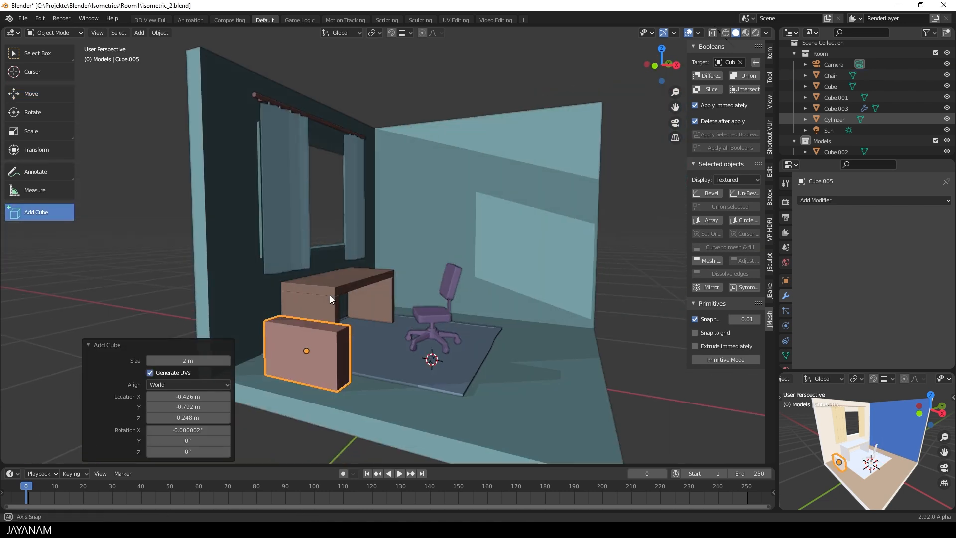
Shorten the computer case by moving its front face inward and reduce its height by lowering the top face
{"action": "key", "text": "Tab"}
{"action": "left_click", "coordinate": [112, 33]}
{"action": "left_click", "coordinate": [340, 360]}
{"action": "left_click_drag", "start_coordinate": [372, 368], "coordinate": [357, 365]}
{"action": "left_click", "coordinate": [296, 327]}
{"action": "left_click_drag", "start_coordinate": [294, 290], "coordinate": [293, 296]}
{"action": "mouse_move", "coordinate": [350, 334]}
{"action": "middle_mouse_down"}
{"action": "mouse_move", "coordinate": [278, 320]}
{"action": "mouse_move", "coordinate": [367, 299]}
{"action": "mouse_move", "coordinate": [347, 333]}
{"action": "middle_mouse_up"}
Slice a narrow rectangular front panel out of the computer case with the rectangle carve primitive
{"action": "key", "text": "KP_3"}
{"action": "key", "text": "Tab"}
{"action": "key", "text": "ctrl+shift+p"}
{"action": "scroll", "coordinate": [341, 339], "scroll_direction": "up", "scroll_amount": 2}
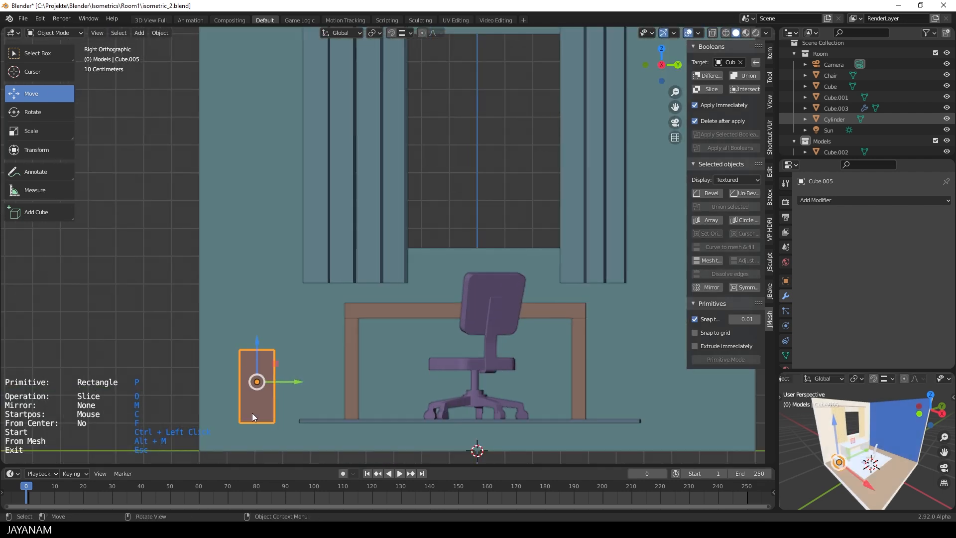
{"action": "left_click", "coordinate": [245, 413], "text": "ctrl"}
{"action": "left_click", "coordinate": [269, 331]}
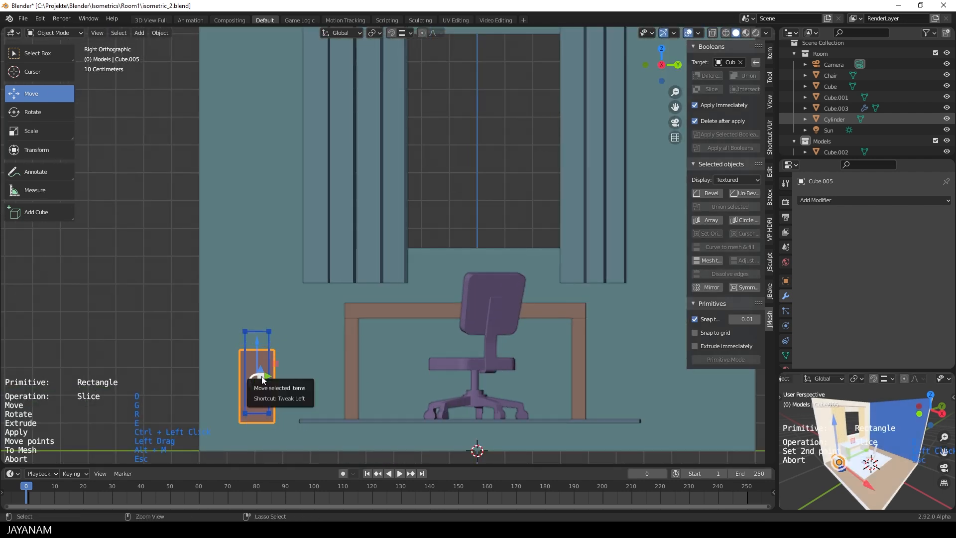
{"action": "middle_click_drag", "start_coordinate": [271, 375], "coordinate": [425, 406]}
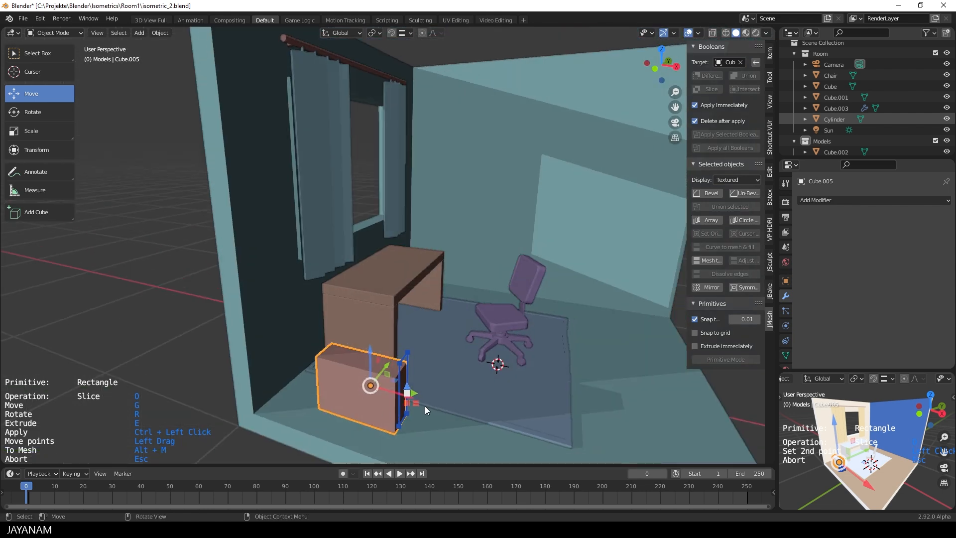
{"action": "left_click", "coordinate": [376, 396]}
{"action": "left_click", "coordinate": [369, 396], "text": "ctrl"}
Cut a narrow horizontal drive slot into the case's front panel with a rectangle in Difference mode
{"action": "left_click", "coordinate": [302, 370]}
{"action": "middle_click_drag", "start_coordinate": [369, 395], "coordinate": [307, 355]}
{"action": "scroll", "coordinate": [306, 355], "scroll_direction": "up", "scroll_amount": 5}
{"action": "middle_click_drag", "start_coordinate": [215, 391], "coordinate": [455, 200], "text": "shift"}
{"action": "left_click", "coordinate": [399, 274]}
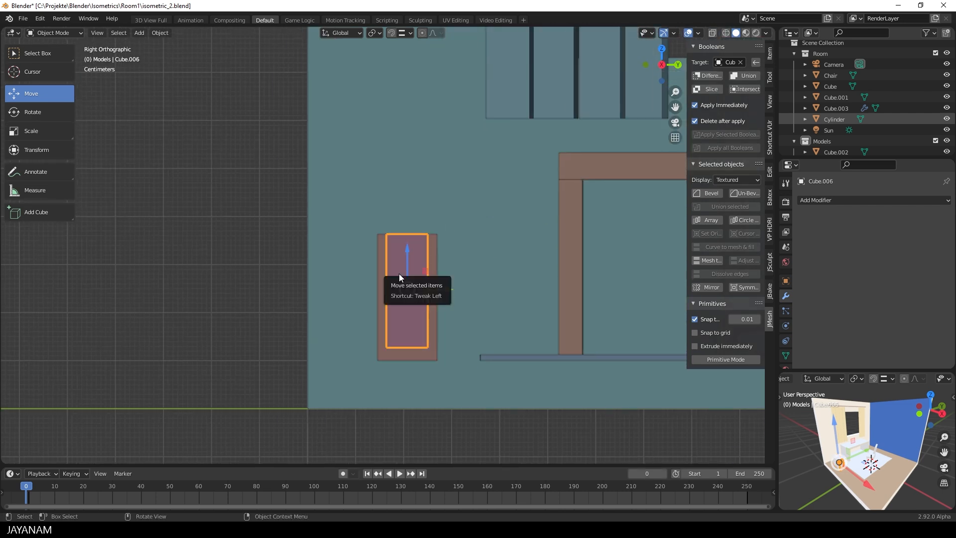
{"action": "left_click", "coordinate": [395, 255], "text": "ctrl"}
{"action": "left_click", "coordinate": [419, 260]}
{"action": "left_click", "coordinate": [418, 267]}
{"action": "left_click", "coordinate": [417, 307], "text": "ctrl"}
{"action": "middle_click_drag", "start_coordinate": [417, 306], "coordinate": [388, 317]}
Create a small 32-segment circle on the case's front panel as a power button and move it below the slot
{"action": "scroll", "coordinate": [389, 321], "scroll_direction": "up", "scroll_amount": 2}
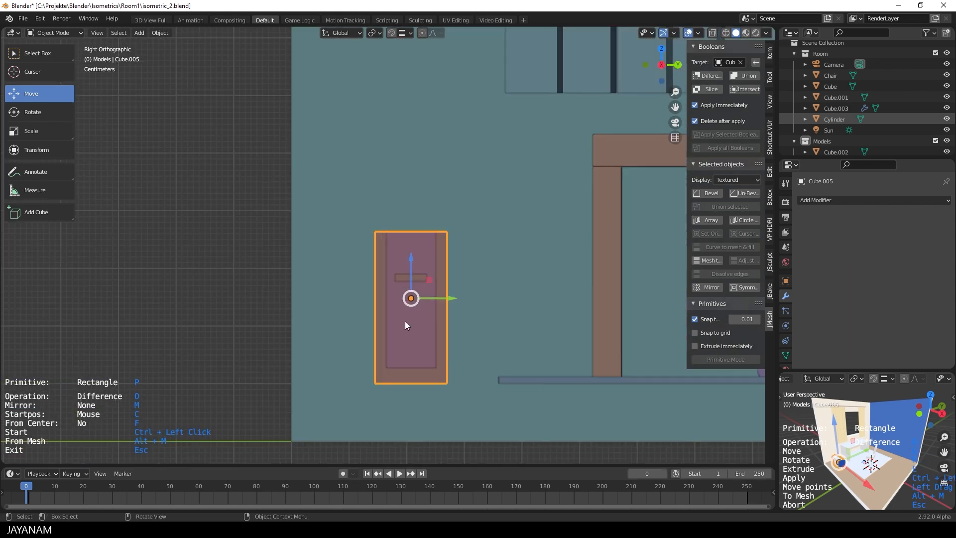
{"action": "left_click", "coordinate": [413, 241], "text": "ctrl"}
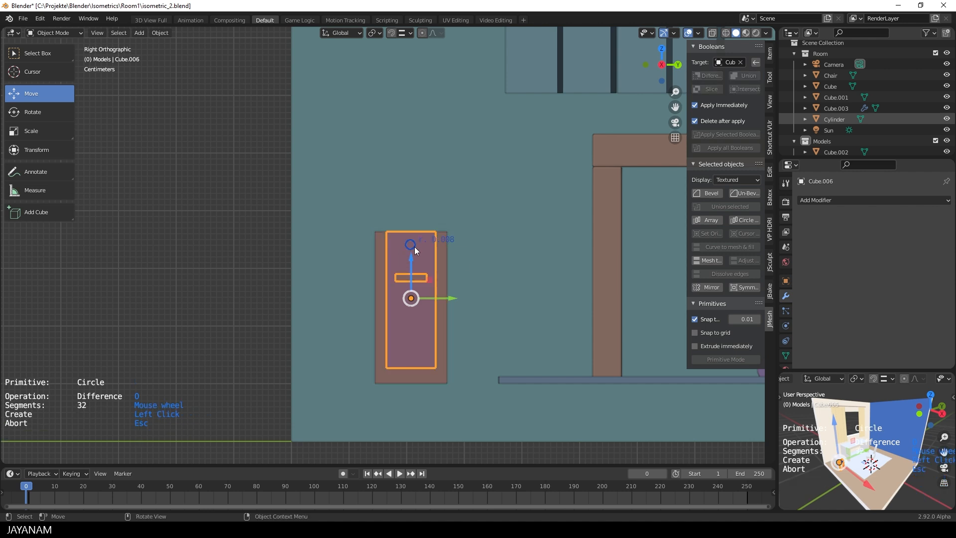
{"action": "left_click", "coordinate": [415, 250]}
{"action": "middle_click_drag", "start_coordinate": [435, 271], "coordinate": [554, 304]}
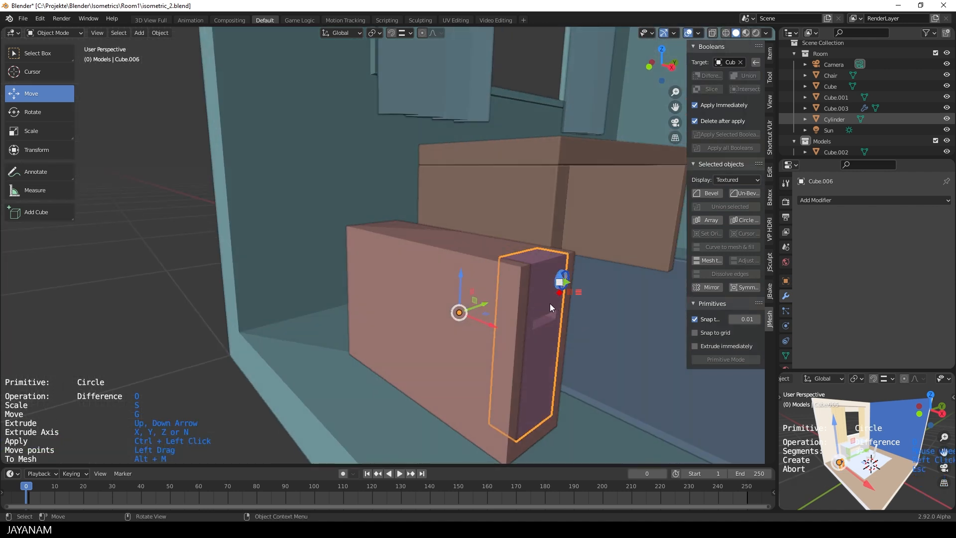
{"action": "key", "text": "o"}
{"action": "left_click_drag", "start_coordinate": [601, 288], "coordinate": [586, 287]}
{"action": "middle_click_drag", "start_coordinate": [586, 287], "coordinate": [518, 285], "text": "alt"}
{"action": "left_click_drag", "start_coordinate": [411, 210], "coordinate": [411, 265]}
Join the front panel parts with the computer case into one object
{"action": "scroll", "coordinate": [426, 289], "scroll_direction": "down", "scroll_amount": 1}
{"action": "middle_click_drag", "start_coordinate": [425, 286], "coordinate": [366, 295]}
{"action": "left_click", "coordinate": [396, 249], "text": "shift"}
{"action": "key", "text": "ctrl+j"}
{"action": "left_click", "coordinate": [369, 289]}
{"action": "left_click", "coordinate": [369, 290]}
Bevel the computer case's edges with 3 segments and a width of 0.002 m, keeping the modifier unapplied
{"action": "left_click", "coordinate": [707, 193]}
{"action": "scroll", "coordinate": [277, 289], "scroll_direction": "up", "scroll_amount": 1}
{"action": "left_click_drag", "start_coordinate": [276, 287], "coordinate": [272, 288]}
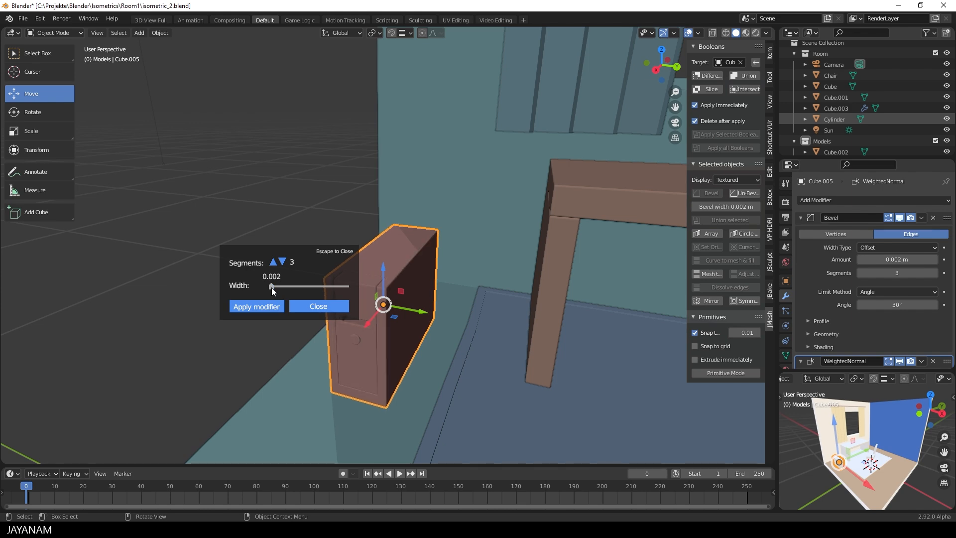
{"action": "left_click", "coordinate": [323, 311]}
{"action": "scroll", "coordinate": [377, 342], "scroll_direction": "down", "scroll_amount": 3}
Move the computer case about 0.445 m along Y to beneath the desk, beside its leg
{"action": "left_click", "coordinate": [377, 342]}
{"action": "left_click", "coordinate": [388, 298]}
{"action": "key", "text": "KP_3"}
{"action": "left_click_drag", "start_coordinate": [439, 266], "coordinate": [540, 265]}
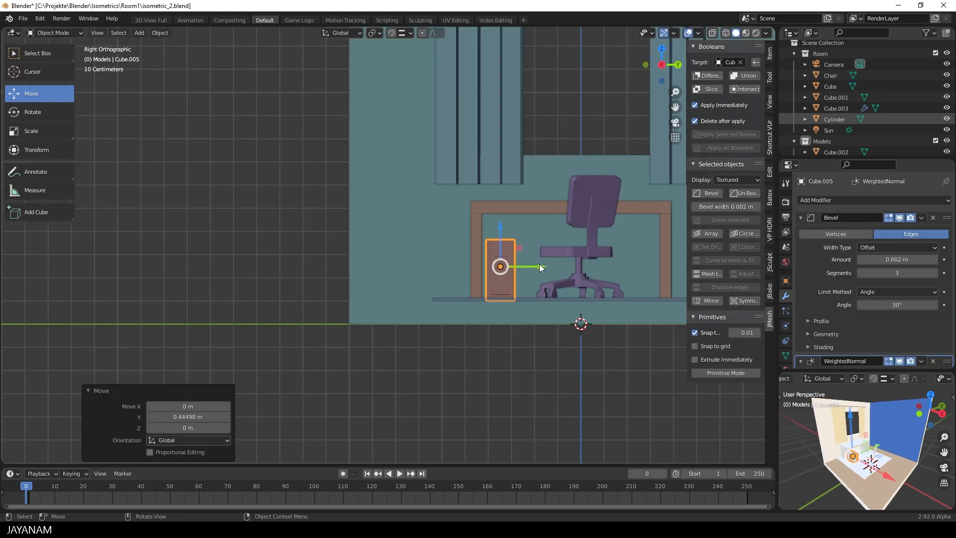
Move the computer case along X clear of the desk and shift its end face along X to adjust the case's depth
{"action": "key", "text": "KP_1"}
{"action": "scroll", "coordinate": [569, 283], "scroll_direction": "up", "scroll_amount": 2}
{"action": "left_click_drag", "start_coordinate": [475, 277], "coordinate": [567, 277]}
{"action": "middle_click_drag", "start_coordinate": [351, 198], "coordinate": [382, 220]}
{"action": "key", "text": "Tab"}
{"action": "left_click", "coordinate": [378, 234]}
{"action": "left_click_drag", "start_coordinate": [412, 230], "coordinate": [426, 231]}
{"action": "key", "text": "Tab"}
Move the computer case about -0.463 m along X so it sits beneath the desk
{"action": "middle_click_drag", "start_coordinate": [427, 233], "coordinate": [450, 240]}
{"action": "key", "text": "KP_1"}
{"action": "left_click_drag", "start_coordinate": [564, 276], "coordinate": [410, 276]}
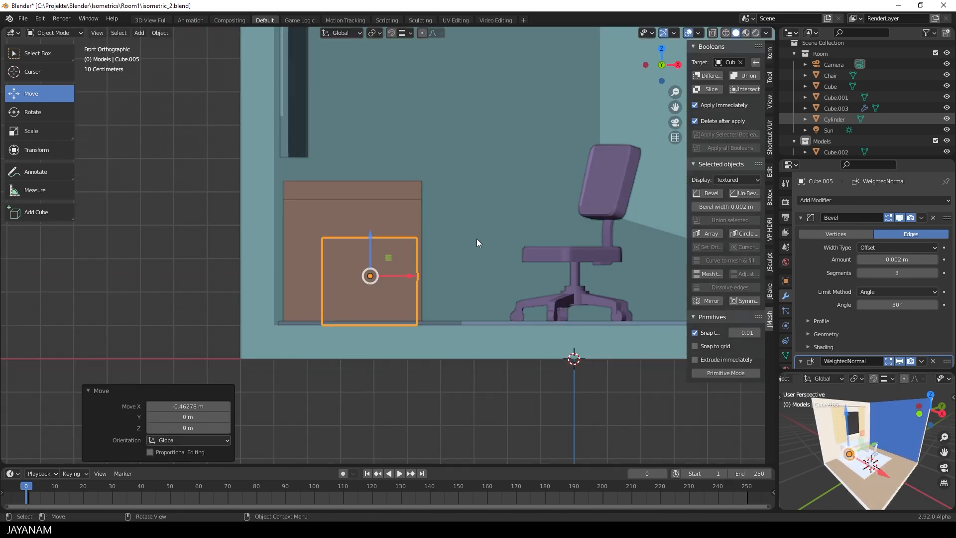
Fine-tune the computer case's mesh in Edit Mode where it stands beneath the desk
{"action": "middle_click_drag", "start_coordinate": [477, 238], "coordinate": [401, 271]}
{"action": "left_click", "coordinate": [330, 314]}
{"action": "left_click", "coordinate": [348, 272]}
{"action": "middle_click_drag", "start_coordinate": [366, 333], "coordinate": [372, 314]}
{"action": "scroll", "coordinate": [378, 312], "scroll_direction": "up", "scroll_amount": 4}
{"action": "middle_click_drag", "start_coordinate": [474, 271], "coordinate": [447, 254]}
{"action": "left_click", "coordinate": [395, 336]}
{"action": "key", "text": "Tab"}
{"action": "middle_click_drag", "start_coordinate": [396, 336], "coordinate": [385, 316]}
{"action": "key", "text": "Tab"}
{"action": "left_click", "coordinate": [387, 330]}
{"action": "key", "text": "Tab"}
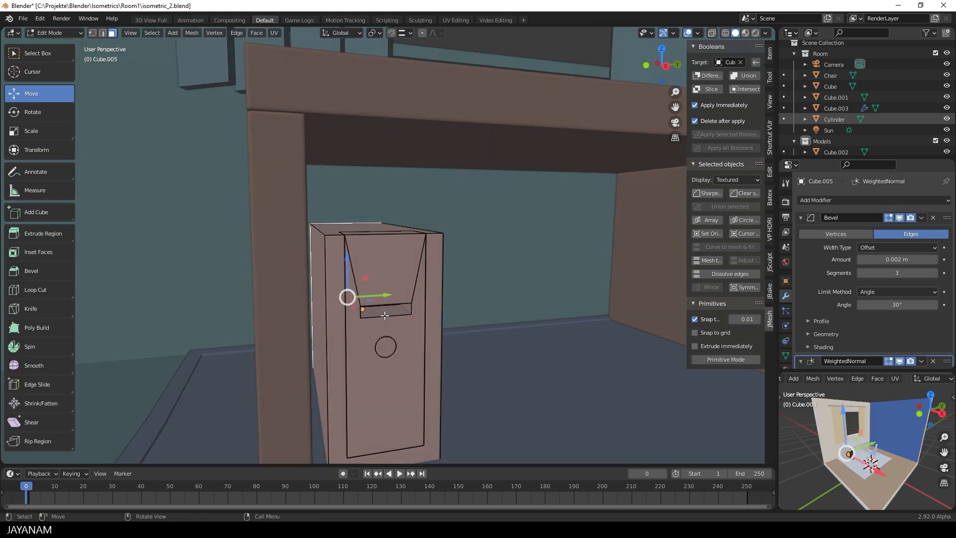
{"action": "left_click_drag", "start_coordinate": [383, 274], "coordinate": [387, 262]}
{"action": "key", "text": "Tab"}
Deselect the computer case and save the scene file
{"action": "scroll", "coordinate": [450, 312], "scroll_direction": "down", "scroll_amount": 5}
{"action": "middle_click_drag", "start_coordinate": [449, 311], "coordinate": [378, 299]}
{"action": "left_click", "coordinate": [141, 295]}
{"action": "middle_click_drag", "start_coordinate": [319, 369], "coordinate": [546, 348]}
{"action": "key", "text": "ctrl+s"}
Draw a flat rectangular box on the desktop as a keyboard and shift its mesh along Y
{"action": "left_click", "coordinate": [34, 213]}
{"action": "left_click_drag", "start_coordinate": [376, 189], "coordinate": [450, 208]}
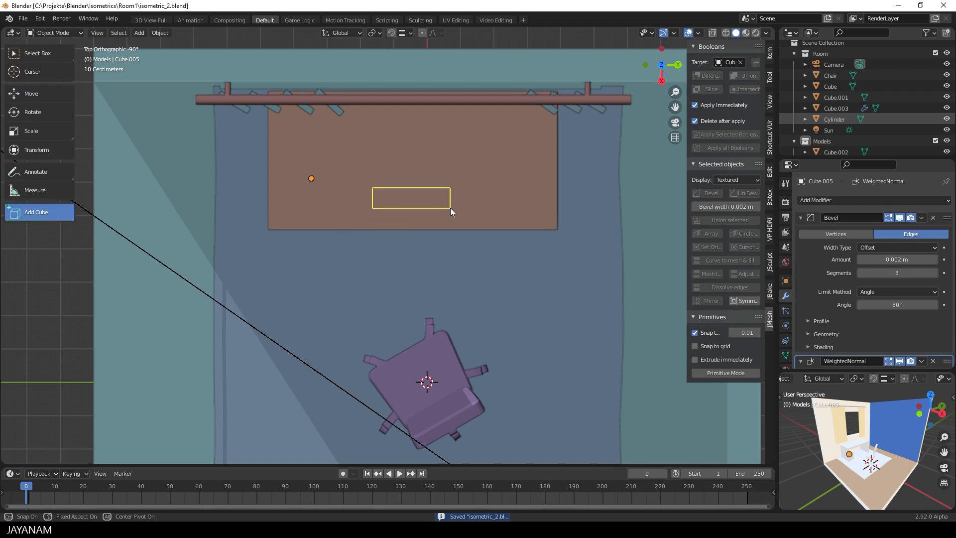
{"action": "left_click", "coordinate": [450, 205]}
{"action": "middle_click_drag", "start_coordinate": [450, 204], "coordinate": [547, 159]}
{"action": "key", "text": "Tab"}
{"action": "scroll", "coordinate": [508, 284], "scroll_direction": "up", "scroll_amount": 4}
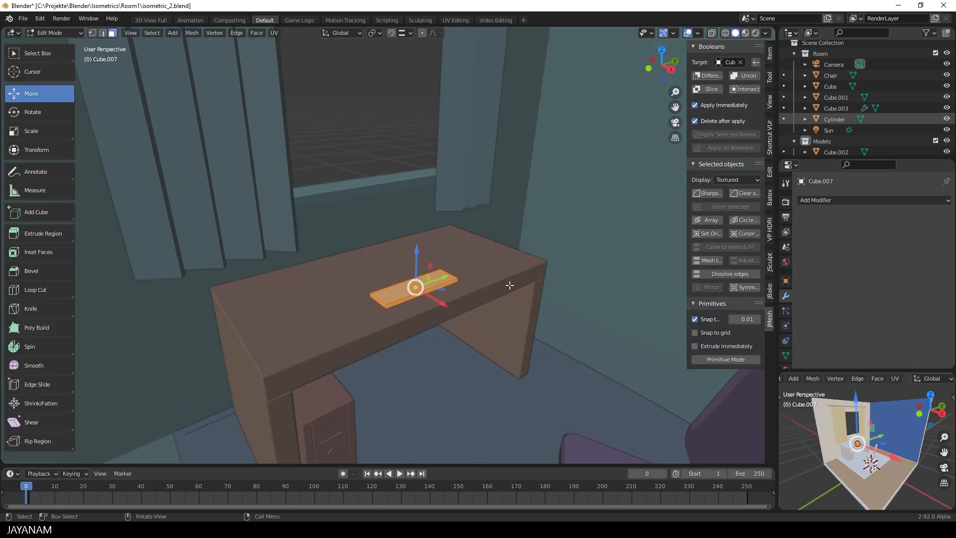
{"action": "left_click_drag", "start_coordinate": [432, 281], "coordinate": [446, 282]}
{"action": "key", "text": "Tab"}
Bevel the keyboard with 3 segments and a width of 0.003 m, and rotate it about -2.41° around Z
{"action": "left_click", "coordinate": [704, 193]}
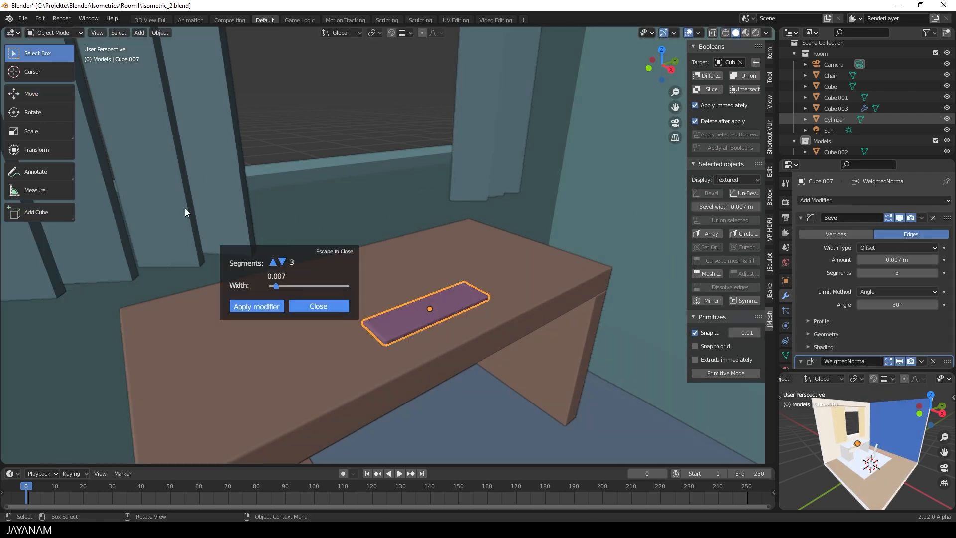
{"action": "left_click_drag", "start_coordinate": [274, 288], "coordinate": [273, 288]}
{"action": "left_click", "coordinate": [307, 307]}
{"action": "mouse_move", "coordinate": [369, 348]}
{"action": "middle_mouse_down"}
{"action": "mouse_move", "coordinate": [345, 369]}
{"action": "mouse_move", "coordinate": [377, 314]}
{"action": "mouse_move", "coordinate": [446, 331]}
{"action": "mouse_move", "coordinate": [356, 342]}
{"action": "middle_mouse_up"}
{"action": "key", "text": "r"}
{"action": "left_click", "coordinate": [379, 315]}
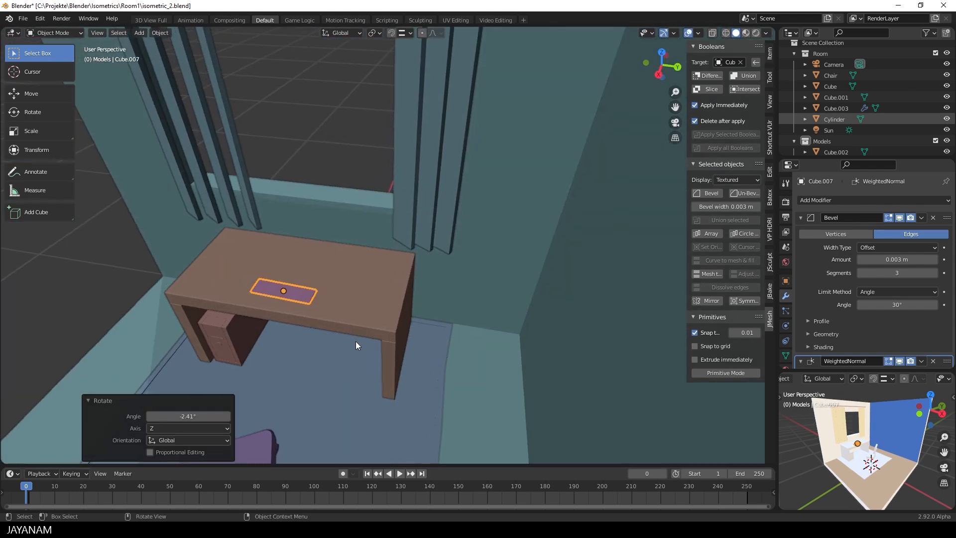
Add a small box on the desktop beside the keyboard as a computer mouse and open its mesh for editing
{"action": "left_click", "coordinate": [358, 303]}
{"action": "left_click", "coordinate": [39, 54]}
{"action": "middle_click_drag", "start_coordinate": [199, 244], "coordinate": [312, 292]}
{"action": "scroll", "coordinate": [348, 338], "scroll_direction": "up", "scroll_amount": 3}
{"action": "key", "text": "Tab"}
{"action": "middle_click_drag", "start_coordinate": [408, 352], "coordinate": [399, 411]}
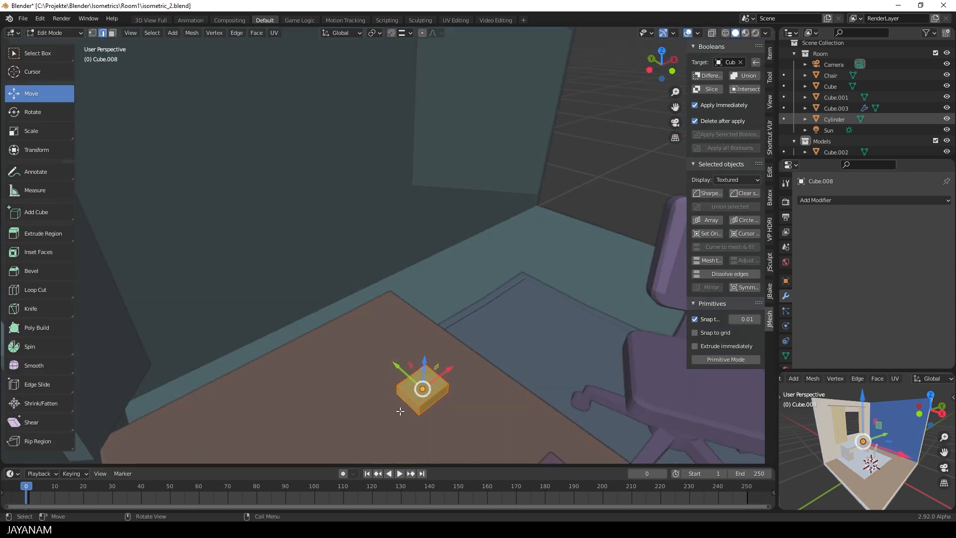
Taper the computer mouse by scaling one of its edges along Y
{"action": "left_click", "coordinate": [472, 421]}
{"action": "middle_click_drag", "start_coordinate": [472, 420], "coordinate": [399, 401]}
{"action": "left_click", "coordinate": [408, 445]}
{"action": "left_click_drag", "start_coordinate": [407, 429], "coordinate": [407, 432]}
{"action": "middle_click_drag", "start_coordinate": [394, 459], "coordinate": [334, 404], "text": "shift"}
{"action": "key", "text": "ctrl+z"}
{"action": "key", "text": "s"}
{"action": "key", "text": "y"}
{"action": "left_click", "coordinate": [416, 389]}
Bevel the computer mouse's two front corner edges with 3 segments and a width of about 0.005 m
{"action": "left_click", "coordinate": [353, 393]}
{"action": "left_click", "coordinate": [384, 388], "text": "shift"}
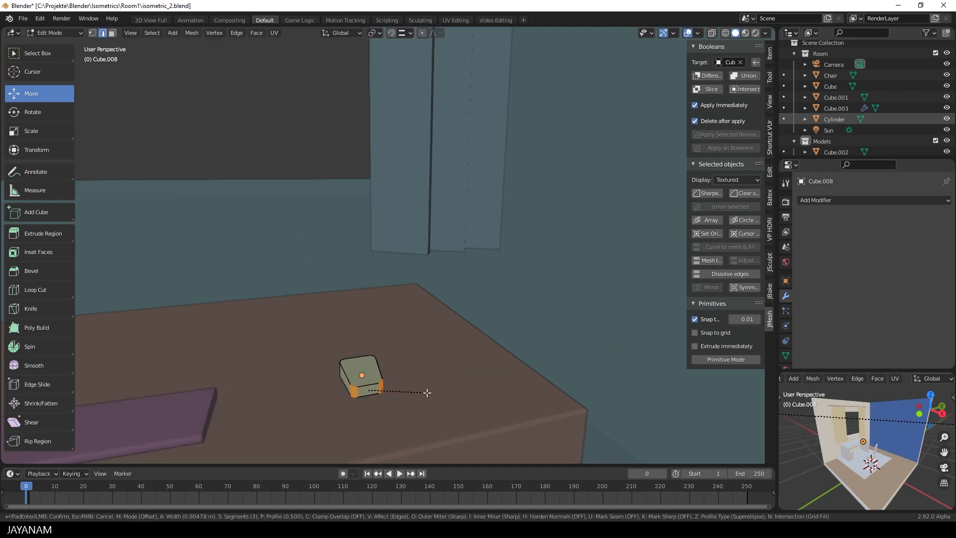
{"action": "left_click", "coordinate": [429, 393]}
{"action": "key", "text": "Tab"}
Select the computer mouse's whole mesh and scale it down slightly
{"action": "left_click", "coordinate": [420, 381]}
{"action": "key", "text": "ctrl+z"}
{"action": "key", "text": "Tab"}
{"action": "key", "text": "s"}
{"action": "right_click", "coordinate": [461, 381]}
{"action": "key", "text": "a"}
{"action": "key", "text": "s"}
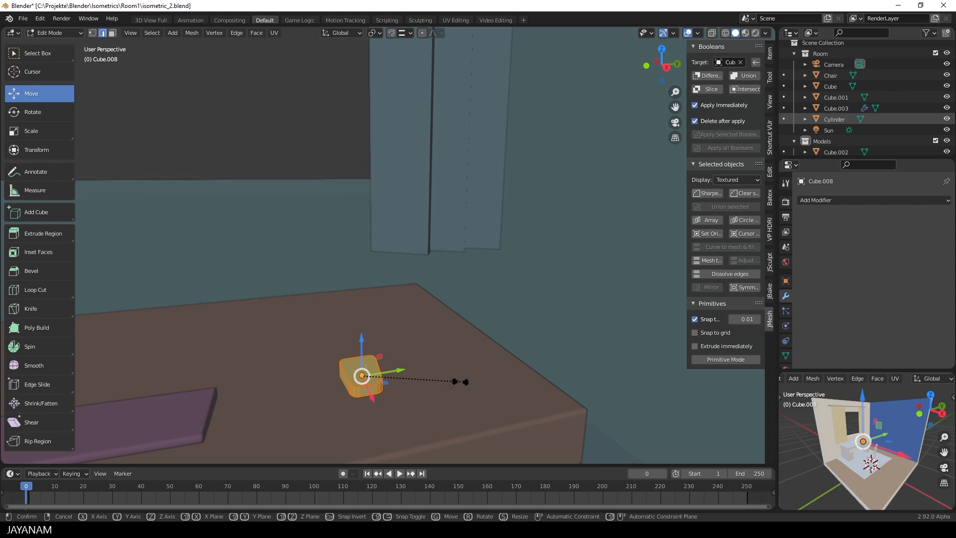
{"action": "left_click", "coordinate": [447, 385]}
{"action": "key", "text": "Tab"}
Rotate the computer mouse around Z and bevel its edges with 3 segments and a width of 0.002 m
{"action": "key", "text": "r"}
{"action": "key", "text": "z"}
{"action": "left_click", "coordinate": [470, 351]}
{"action": "left_click", "coordinate": [707, 193]}
{"action": "left_click_drag", "start_coordinate": [279, 287], "coordinate": [271, 288]}
{"action": "middle_click_drag", "start_coordinate": [271, 289], "coordinate": [429, 322]}
{"action": "scroll", "coordinate": [339, 311], "scroll_direction": "down", "scroll_amount": 6}
{"action": "left_click", "coordinate": [218, 381]}
{"action": "middle_click_drag", "start_coordinate": [291, 371], "coordinate": [311, 355]}
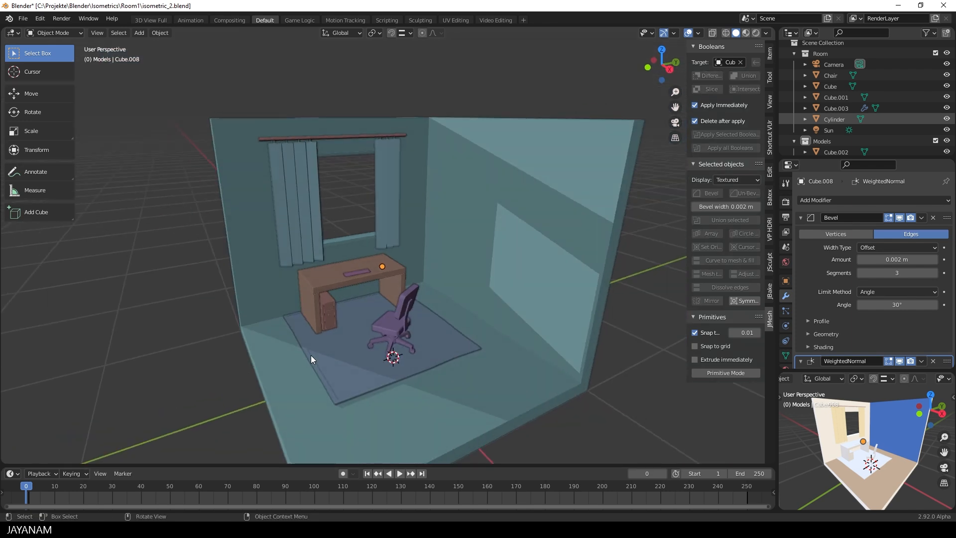
Scale the computer mouse on the desktop to suit the rest of the room
{"action": "left_click", "coordinate": [338, 371]}
{"action": "scroll", "coordinate": [351, 381], "scroll_direction": "up", "scroll_amount": 4}
{"action": "left_click", "coordinate": [378, 282]}
{"action": "key", "text": "s"}
{"action": "left_click", "coordinate": [423, 301]}
Scale the keyboard on the desktop up to about 1.04 times its size
{"action": "left_click", "coordinate": [338, 294]}
{"action": "key", "text": "s"}
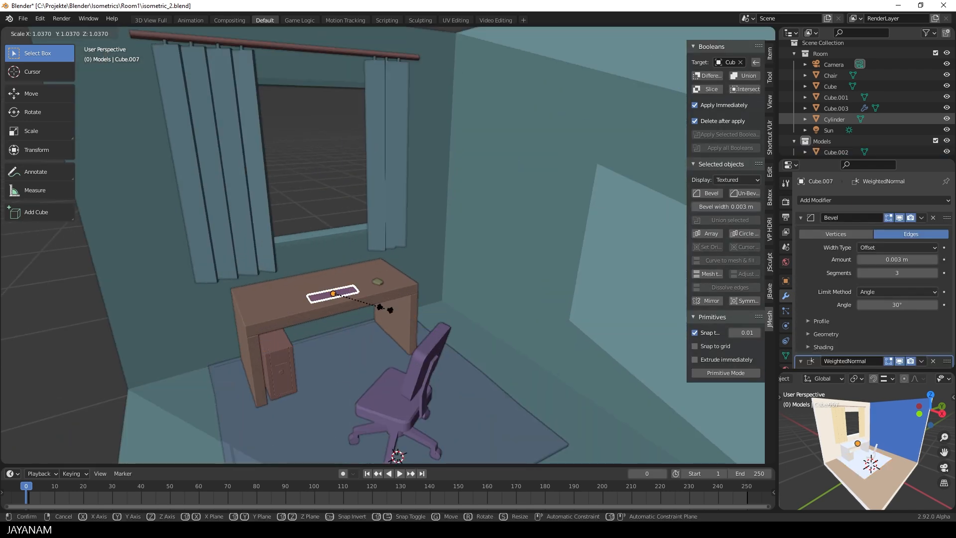
{"action": "left_click", "coordinate": [386, 308]}
{"action": "scroll", "coordinate": [324, 374], "scroll_direction": "down", "scroll_amount": 4}
{"action": "left_click", "coordinate": [596, 381]}
{"action": "middle_click_drag", "start_coordinate": [596, 381], "coordinate": [606, 377]}
{"action": "scroll", "coordinate": [573, 311], "scroll_direction": "up", "scroll_amount": 2}
{"action": "middle_click_drag", "start_coordinate": [554, 314], "coordinate": [528, 261], "text": "shift"}
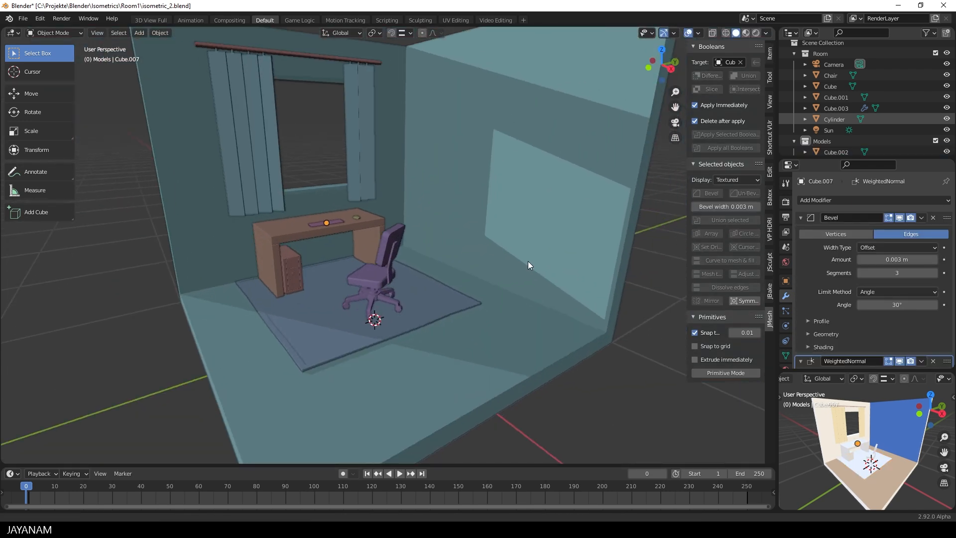
{"action": "scroll", "coordinate": [526, 264], "scroll_direction": "down", "scroll_amount": 2}
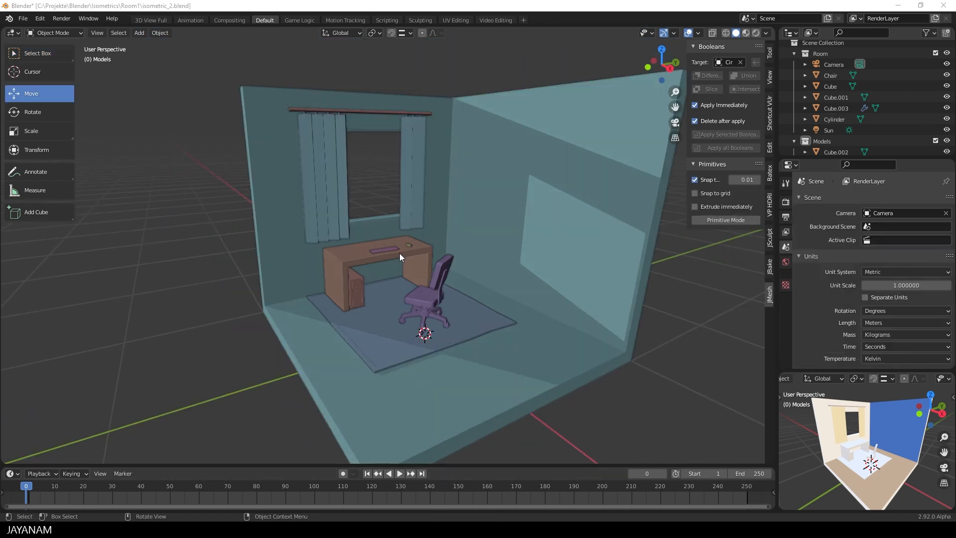
Add a mesh cube to the room for the monitor and scale it down in Edit Mode
{"action": "middle_click_drag", "start_coordinate": [397, 253], "coordinate": [380, 257]}
{"action": "key", "text": "shift+a"}
{"action": "mouse_move", "coordinate": [382, 258]}
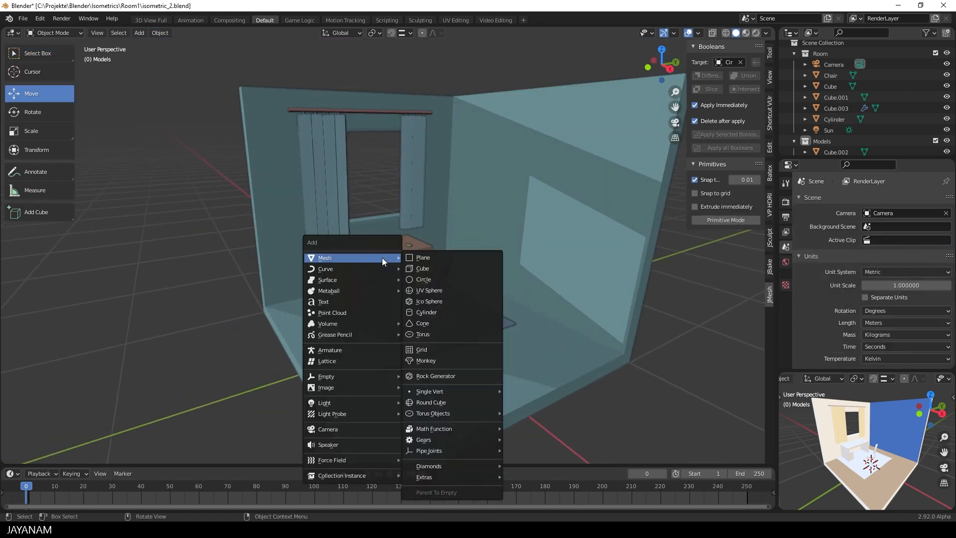
{"action": "left_click", "coordinate": [432, 266]}
{"action": "scroll", "coordinate": [449, 271], "scroll_direction": "down", "scroll_amount": 5}
{"action": "key", "text": "Tab"}
{"action": "key", "text": "s"}
{"action": "left_click", "coordinate": [438, 312]}
Flatten the new cube along X into a thin monitor panel and raise it along Z
{"action": "scroll", "coordinate": [438, 312], "scroll_direction": "up", "scroll_amount": 3}
{"action": "key", "text": "s"}
{"action": "key", "text": "x"}
{"action": "left_click", "coordinate": [432, 311]}
{"action": "middle_click_drag", "start_coordinate": [431, 311], "coordinate": [396, 313]}
{"action": "key", "text": "Tab"}
{"action": "left_click_drag", "start_coordinate": [408, 252], "coordinate": [408, 170]}
Hide the Room collection to work on the monitor panel unobstructed
{"action": "middle_click_drag", "start_coordinate": [557, 194], "coordinate": [495, 198]}
{"action": "left_click", "coordinate": [494, 198]}
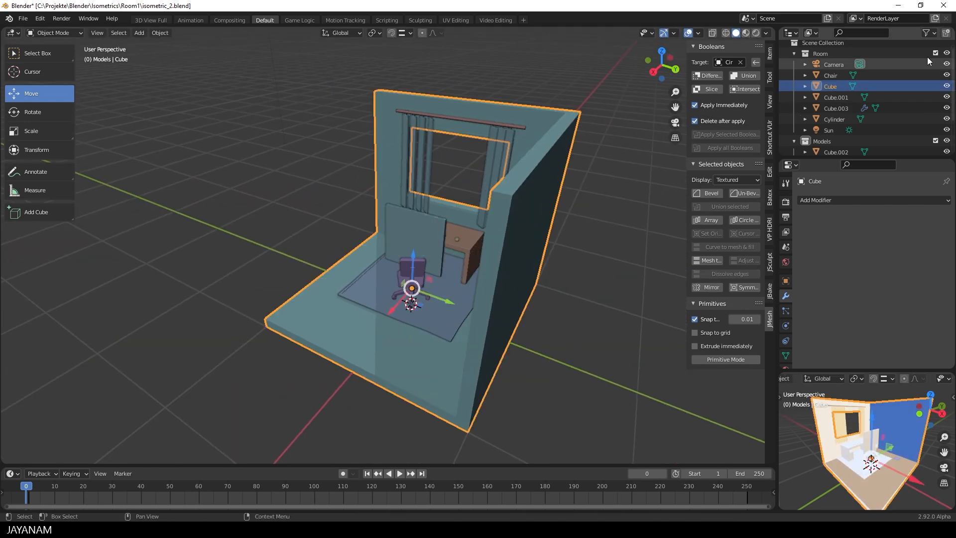
{"action": "left_click", "coordinate": [947, 53]}
Reduce the monitor panel's height by scaling its mesh along Z
{"action": "scroll", "coordinate": [436, 235], "scroll_direction": "up", "scroll_amount": 4}
{"action": "left_click", "coordinate": [436, 235]}
{"action": "middle_click_drag", "start_coordinate": [582, 243], "coordinate": [548, 248]}
{"action": "key", "text": "Tab"}
{"action": "key", "text": "s"}
{"action": "key", "text": "z"}
{"action": "left_click", "coordinate": [479, 235]}
{"action": "key", "text": "ctrl+r"}
{"action": "left_click", "coordinate": [413, 208]}
{"action": "right_click", "coordinate": [414, 208]}
{"action": "key", "text": "ctrl+z"}
Add a vertical loop cut through the centre of the monitor panel and shift it along X
{"action": "key", "text": "ctrl+r"}
{"action": "left_click", "coordinate": [372, 232]}
{"action": "right_click", "coordinate": [371, 232]}
{"action": "left_click_drag", "start_coordinate": [370, 234], "coordinate": [384, 228]}
Bevel the central edge loop with several segments to give the monitor panel a smooth curve
{"action": "key", "text": "ctrl+b"}
{"action": "left_click", "coordinate": [414, 272]}
{"action": "middle_click_drag", "start_coordinate": [414, 272], "coordinate": [494, 239]}
Inset the monitor's curved front faces by about 0.02 m and extrude them about 0.018 m to recess the screen
{"action": "key", "text": "3"}
{"action": "left_click", "coordinate": [498, 234], "text": "alt"}
{"action": "key", "text": "i"}
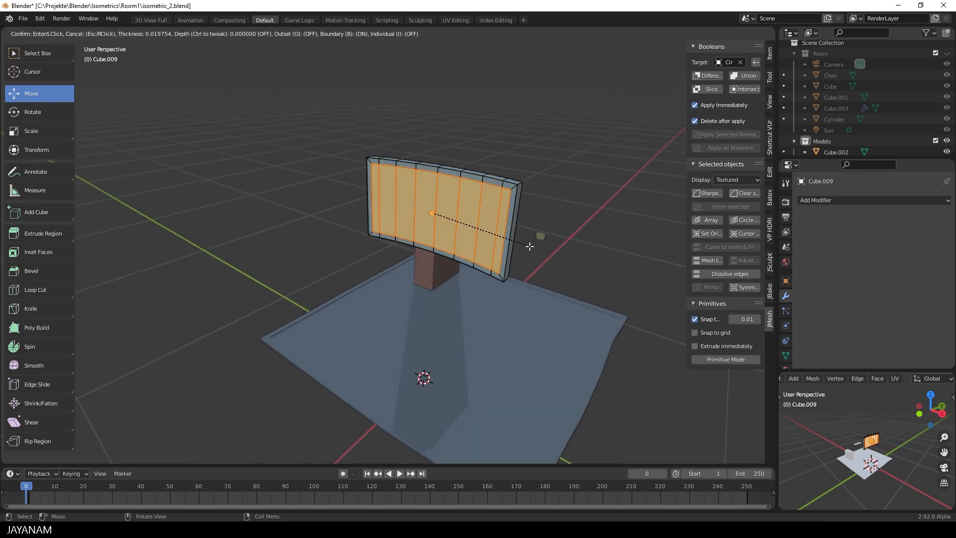
{"action": "left_click", "coordinate": [529, 246]}
{"action": "left_click", "coordinate": [518, 239]}
{"action": "middle_click_drag", "start_coordinate": [518, 239], "coordinate": [494, 204]}
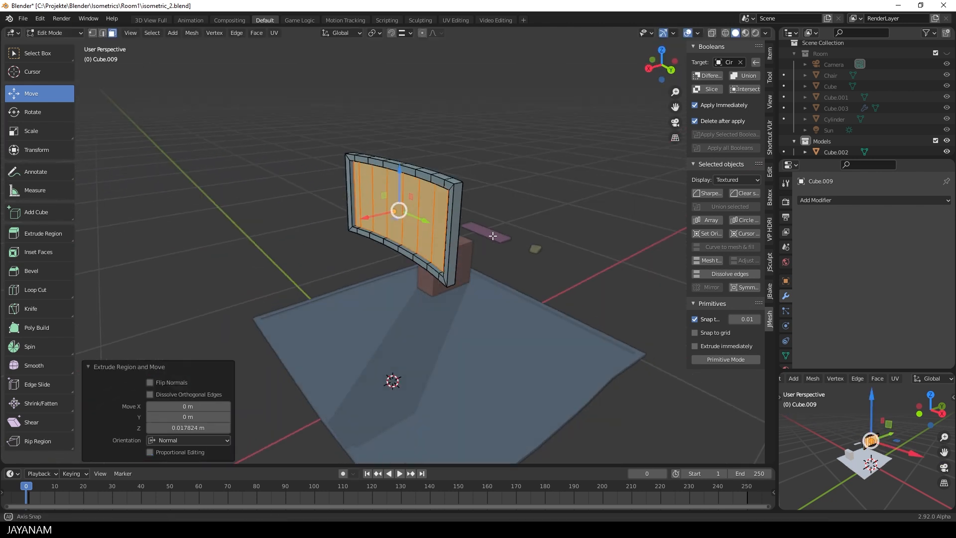
Bevel the monitor's edges with 3 segments and a width of 0.002 m, keeping the modifier unapplied
{"action": "scroll", "coordinate": [493, 201], "scroll_direction": "up", "scroll_amount": 2}
{"action": "key", "text": "Tab"}
{"action": "key", "text": "Tab"}
{"action": "scroll", "coordinate": [493, 201], "scroll_direction": "down", "scroll_amount": 2}
{"action": "key", "text": "Tab"}
{"action": "left_click", "coordinate": [709, 193]}
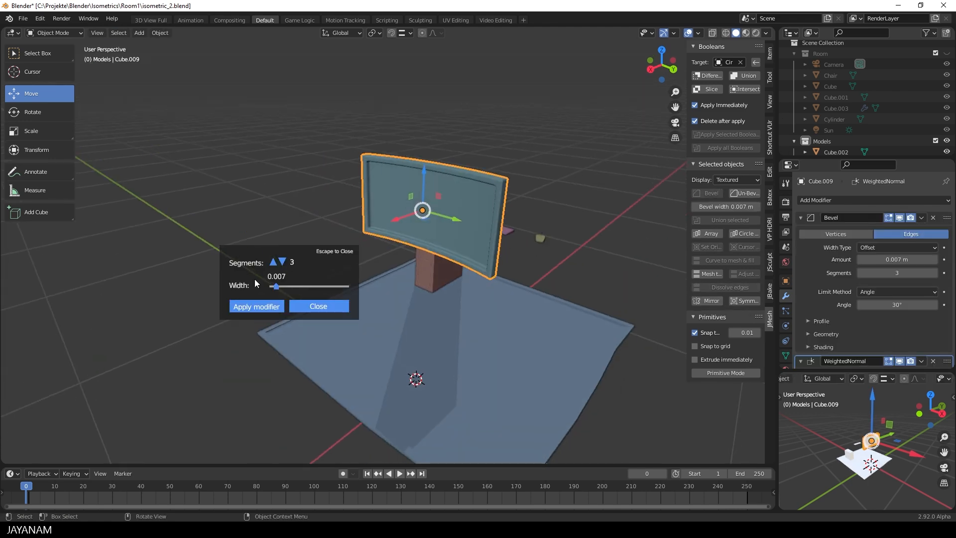
{"action": "left_click", "coordinate": [309, 306]}
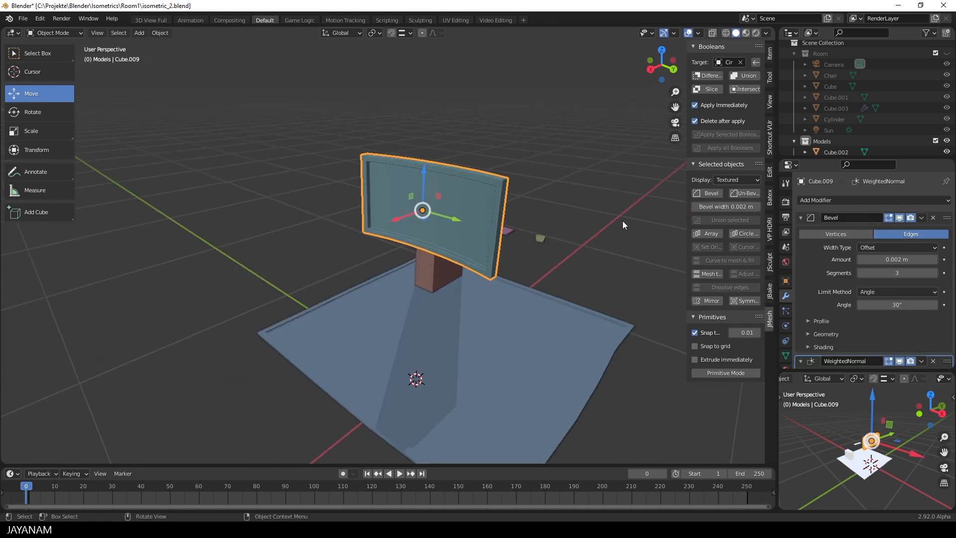
Bring the Room collection back into view and hide the room's wall and floor shell
{"action": "key", "text": "ctrl+KP_1"}
{"action": "left_click", "coordinate": [418, 215]}
{"action": "key", "text": "h"}
Move the monitor along X until it is above the desk, behind the keyboard
{"action": "scroll", "coordinate": [417, 214], "scroll_direction": "up", "scroll_amount": 2}
{"action": "left_click", "coordinate": [313, 164]}
{"action": "left_click_drag", "start_coordinate": [269, 143], "coordinate": [458, 143]}
{"action": "middle_click_drag", "start_coordinate": [438, 152], "coordinate": [540, 219]}
{"action": "key", "text": "KP_3"}
{"action": "middle_click_drag", "start_coordinate": [545, 262], "coordinate": [443, 199], "text": "shift"}
{"action": "middle_click_drag", "start_coordinate": [443, 199], "coordinate": [443, 237]}
Scale the monitor's entire mesh to 0.819 on all axes
{"action": "key", "text": "Tab"}
{"action": "key", "text": "a"}
{"action": "key", "text": "s"}
{"action": "left_click", "coordinate": [510, 200]}
{"action": "key", "text": "ctrl+KP_3"}
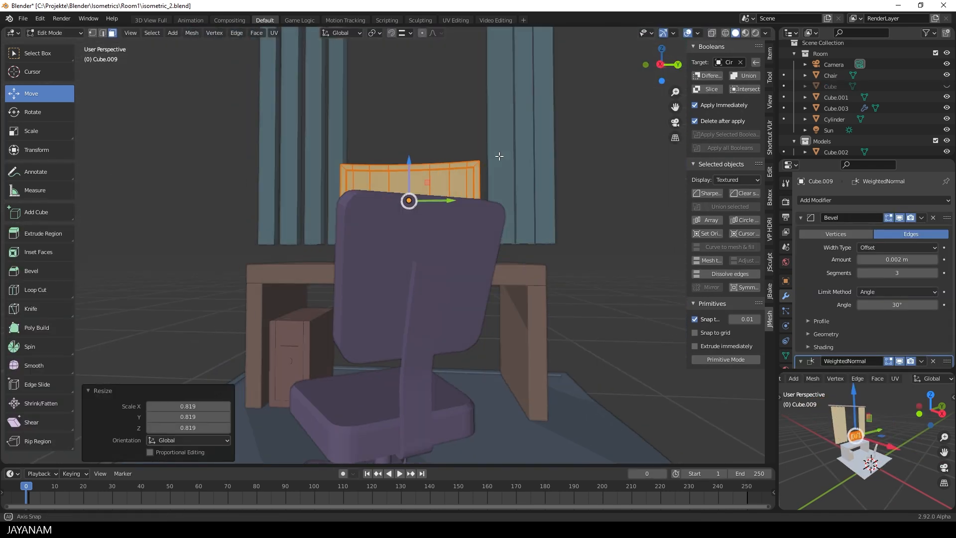
Add a cube to the monitor's mesh and scale it down
{"action": "scroll", "coordinate": [386, 252], "scroll_direction": "down", "scroll_amount": 2}
{"action": "key", "text": "shift+a"}
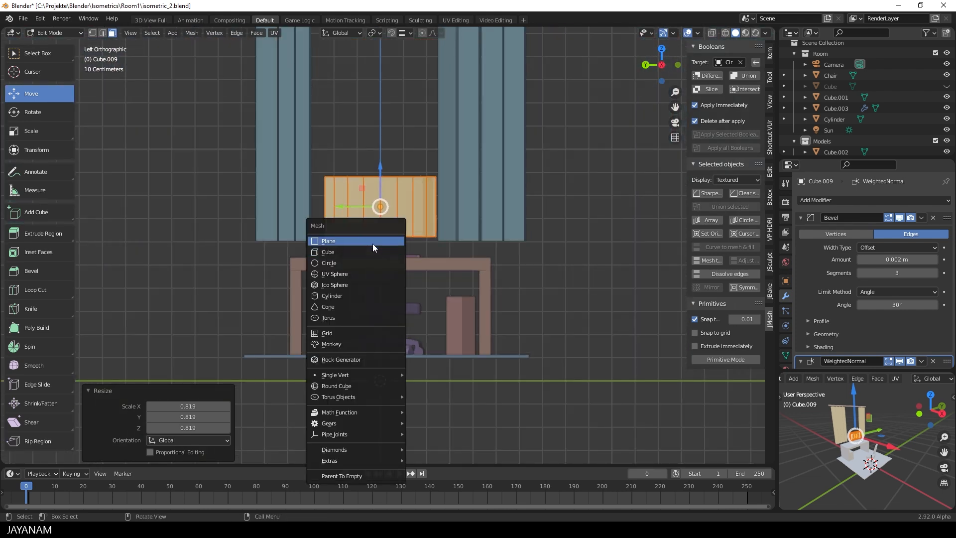
{"action": "left_click", "coordinate": [371, 241]}
{"action": "key", "text": "ctrl+KP_1"}
{"action": "scroll", "coordinate": [367, 254], "scroll_direction": "down", "scroll_amount": 9}
{"action": "key", "text": "s"}
{"action": "left_click", "coordinate": [391, 280]}
Raise the new block, move it about -1.087 m along X behind the monitor and thin it along X to about 0.28
{"action": "left_click_drag", "start_coordinate": [374, 232], "coordinate": [374, 186]}
{"action": "left_click_drag", "start_coordinate": [335, 225], "coordinate": [385, 222]}
{"action": "key", "text": "s"}
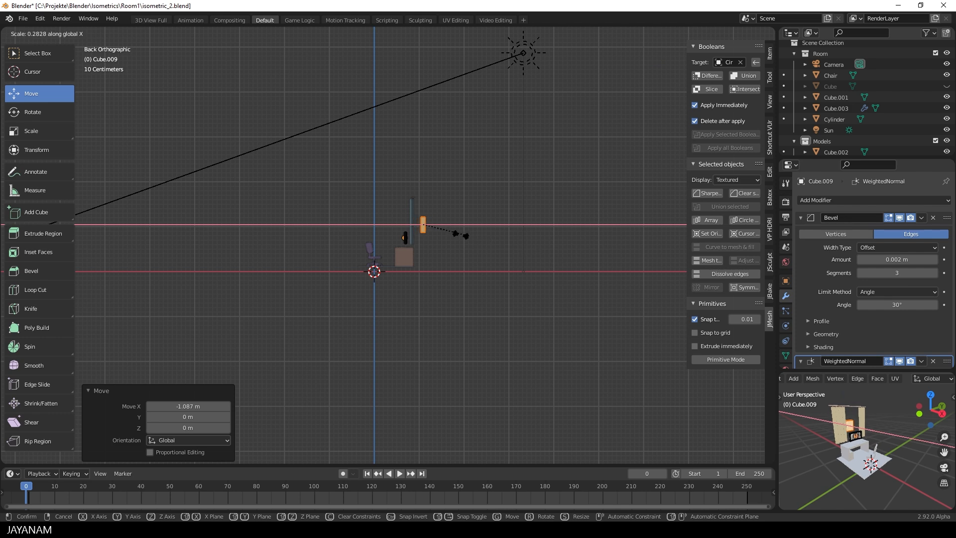
{"action": "left_click", "coordinate": [452, 232]}
Lower the block by about 0.294 m to the middle of the monitor's back and shrink it to about 0.39
{"action": "middle_click_drag", "start_coordinate": [451, 233], "coordinate": [391, 256]}
{"action": "key", "text": "ctrl+KP_3"}
{"action": "scroll", "coordinate": [386, 239], "scroll_direction": "up", "scroll_amount": 7}
{"action": "left_click_drag", "start_coordinate": [383, 133], "coordinate": [384, 174]}
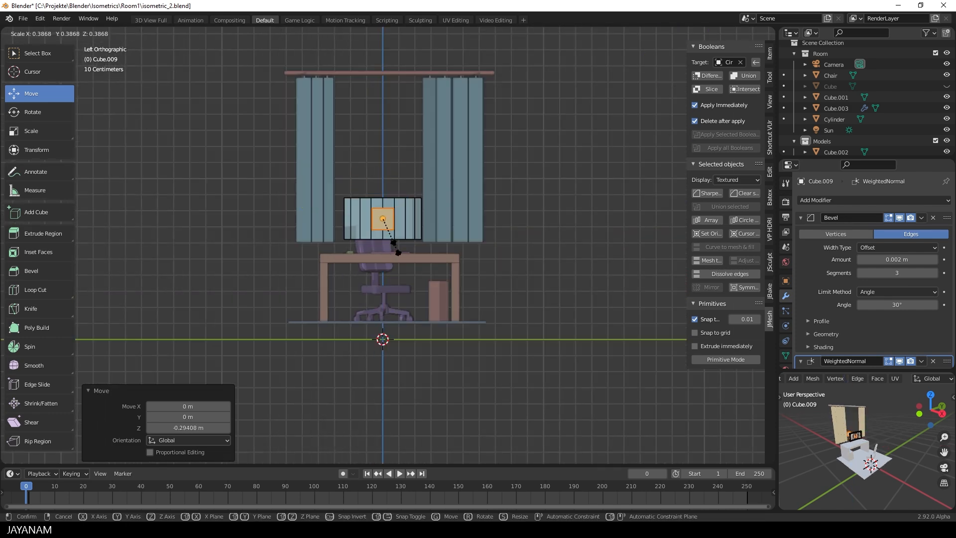
{"action": "left_click", "coordinate": [429, 251]}
{"action": "middle_click_drag", "start_coordinate": [428, 251], "coordinate": [420, 270]}
Hide the curtains and return to editing the monitor's mesh
{"action": "key", "text": "Tab"}
{"action": "left_click", "coordinate": [395, 187]}
{"action": "key", "text": "h"}
{"action": "left_click", "coordinate": [493, 230]}
{"action": "scroll", "coordinate": [419, 270], "scroll_direction": "up", "scroll_amount": 3}
{"action": "key", "text": "Tab"}
Move the block along X toward the monitor's back and extrude one of its large faces
{"action": "left_click_drag", "start_coordinate": [339, 283], "coordinate": [263, 282]}
{"action": "middle_click_drag", "start_coordinate": [309, 264], "coordinate": [354, 294]}
{"action": "scroll", "coordinate": [350, 267], "scroll_direction": "up", "scroll_amount": 3}
{"action": "left_click", "coordinate": [311, 293]}
{"action": "left_click", "coordinate": [381, 274]}
{"action": "key", "text": "e"}
{"action": "left_click", "coordinate": [372, 273]}
Select the entire connected block and shift it along X closer to the monitor's back
{"action": "scroll", "coordinate": [346, 269], "scroll_direction": "up", "scroll_amount": 1}
{"action": "key", "text": "l"}
{"action": "left_click", "coordinate": [374, 287]}
{"action": "left_click_drag", "start_coordinate": [234, 278], "coordinate": [218, 277]}
{"action": "key", "text": "Tab"}
{"action": "mouse_move", "coordinate": [299, 288]}
{"action": "middle_mouse_down"}
{"action": "mouse_move", "coordinate": [318, 294]}
{"action": "mouse_move", "coordinate": [294, 286]}
{"action": "middle_mouse_up"}
{"action": "key", "text": "Tab"}
Bevel the four corner edges of the mounting block behind the monitor to round its outline
{"action": "left_click", "coordinate": [320, 285]}
{"action": "key", "text": "2"}
{"action": "middle_click_drag", "start_coordinate": [362, 268], "coordinate": [213, 245]}
{"action": "left_click", "coordinate": [293, 287]}
{"action": "scroll", "coordinate": [213, 245], "scroll_direction": "up", "scroll_amount": 1}
{"action": "left_click", "coordinate": [435, 269], "text": "shift"}
{"action": "left_click", "coordinate": [434, 333], "text": "shift"}
{"action": "middle_click_drag", "start_coordinate": [432, 329], "coordinate": [529, 294]}
{"action": "left_click", "coordinate": [255, 405], "text": "shift"}
{"action": "key", "text": "ctrl+b"}
{"action": "left_click", "coordinate": [377, 394]}
Extrude a face of the rounded mounting block to extend its depth
{"action": "middle_click_drag", "start_coordinate": [377, 394], "coordinate": [321, 318]}
{"action": "double_click", "coordinate": [318, 342]}
{"action": "key", "text": "e"}
{"action": "left_click", "coordinate": [346, 329]}
{"action": "scroll", "coordinate": [343, 326], "scroll_direction": "down", "scroll_amount": 3}
{"action": "key", "text": "Tab"}
{"action": "key", "text": "Tab"}
Inset the mounting block's bottom face, scale it along X and extrude it about 0.08 m down as the stand's arm
{"action": "scroll", "coordinate": [319, 321], "scroll_direction": "up", "scroll_amount": 2}
{"action": "left_click", "coordinate": [286, 342]}
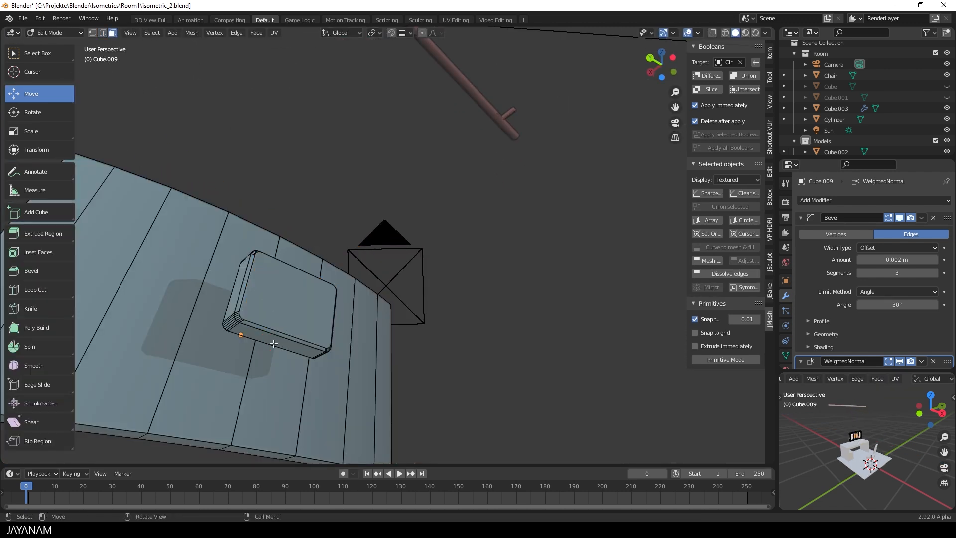
{"action": "key", "text": "i"}
{"action": "left_click", "coordinate": [420, 348]}
{"action": "middle_click_drag", "start_coordinate": [419, 348], "coordinate": [446, 371]}
{"action": "key", "text": "s"}
{"action": "key", "text": "x"}
{"action": "left_click", "coordinate": [387, 374]}
{"action": "key", "text": "e"}
{"action": "left_click", "coordinate": [387, 440]}
{"action": "scroll", "coordinate": [387, 434], "scroll_direction": "down", "scroll_amount": 5}
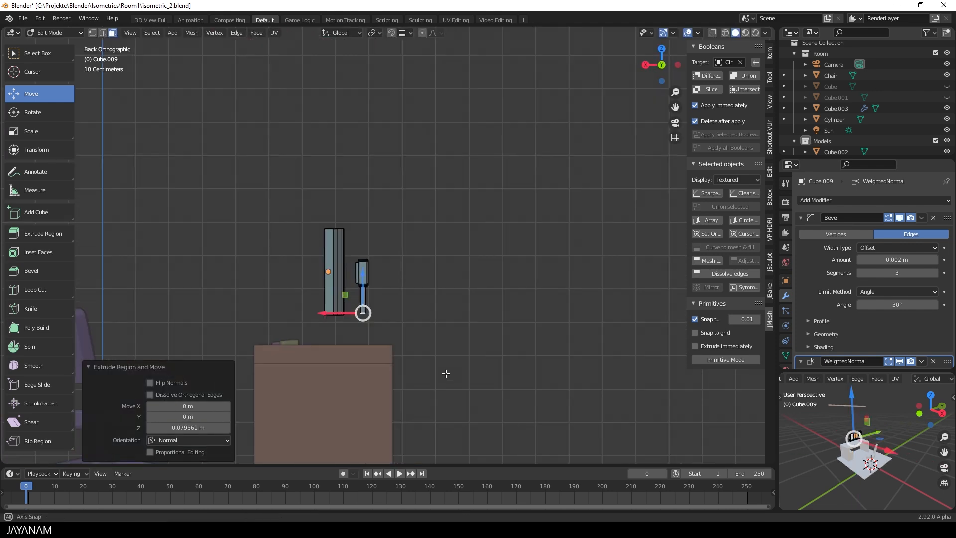
Select the whole mount with its arm and move it about 0.038 m along X against the monitor's back
{"action": "scroll", "coordinate": [356, 304], "scroll_direction": "up", "scroll_amount": 3}
{"action": "key", "text": "l"}
{"action": "key", "text": "g"}
{"action": "key", "text": "x"}
{"action": "left_click_drag", "start_coordinate": [276, 300], "coordinate": [275, 299]}
{"action": "middle_click_drag", "start_coordinate": [319, 344], "coordinate": [269, 309]}
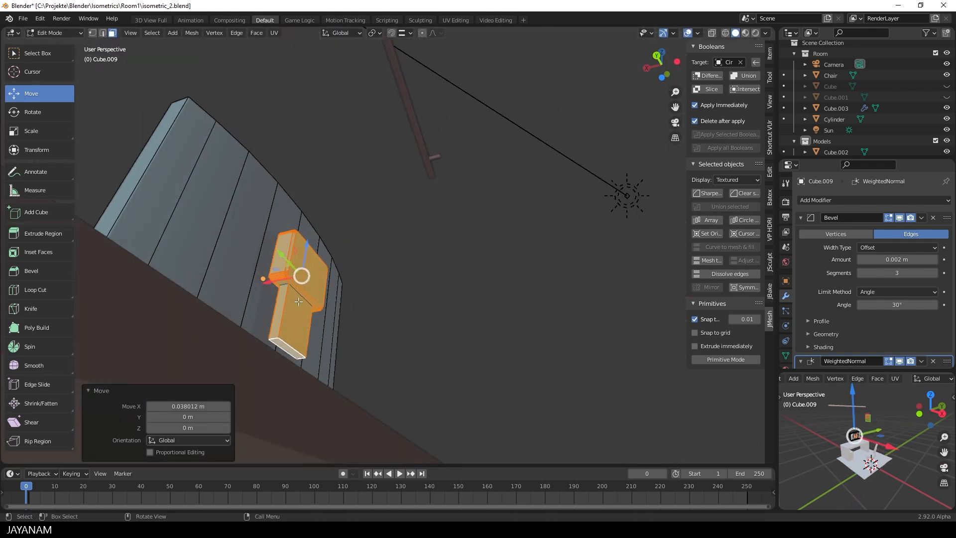
Lower the bottom face of the stand's arm along Z to just above the desktop
{"action": "left_click", "coordinate": [290, 351]}
{"action": "middle_click_drag", "start_coordinate": [304, 344], "coordinate": [263, 358], "text": "alt"}
{"action": "left_click_drag", "start_coordinate": [341, 326], "coordinate": [341, 359]}
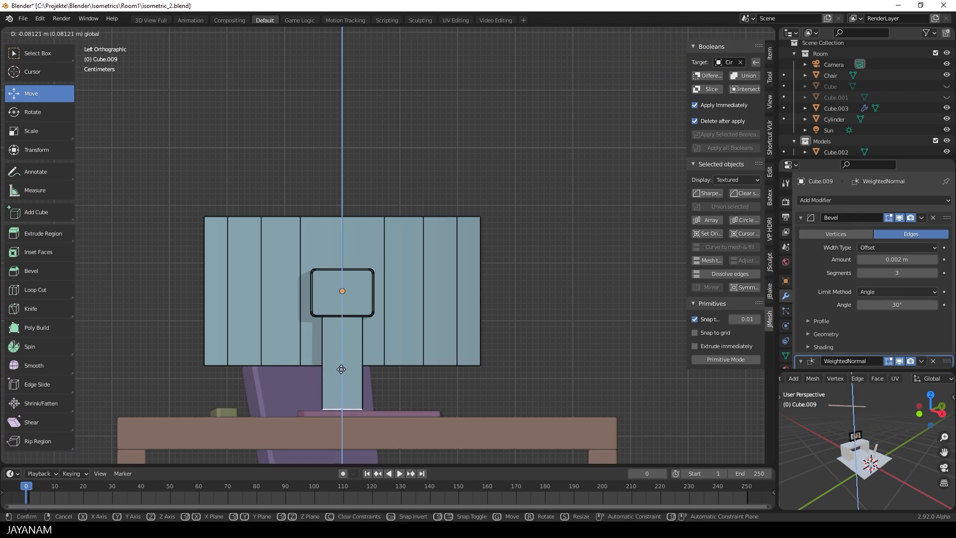
{"action": "left_click", "coordinate": [341, 369]}
{"action": "scroll", "coordinate": [356, 354], "scroll_direction": "down", "scroll_amount": 2}
{"action": "middle_click_drag", "start_coordinate": [357, 355], "coordinate": [368, 378]}
Extrude the arm's bottom face in place, scale it out to about 1.8 and adjust its size along X for the base
{"action": "key", "text": "s"}
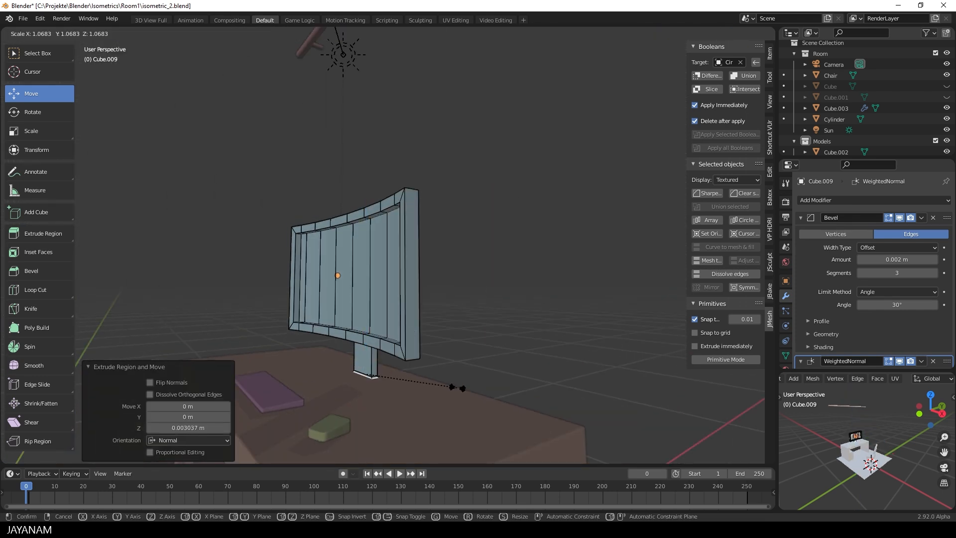
{"action": "key", "text": "Escape"}
{"action": "left_click", "coordinate": [501, 365]}
{"action": "key", "text": "s"}
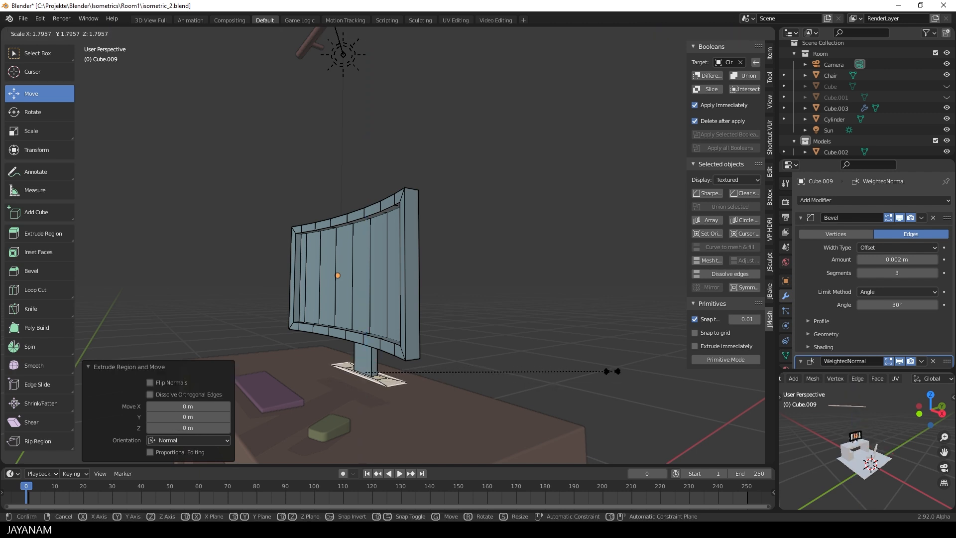
{"action": "left_click", "coordinate": [611, 371]}
{"action": "key", "text": "s"}
{"action": "key", "text": "x"}
{"action": "left_click", "coordinate": [611, 348]}
Extrude the base face about 0.009 m down and enlarge it slightly
{"action": "key", "text": "e"}
{"action": "left_click", "coordinate": [611, 352]}
{"action": "key", "text": "s"}
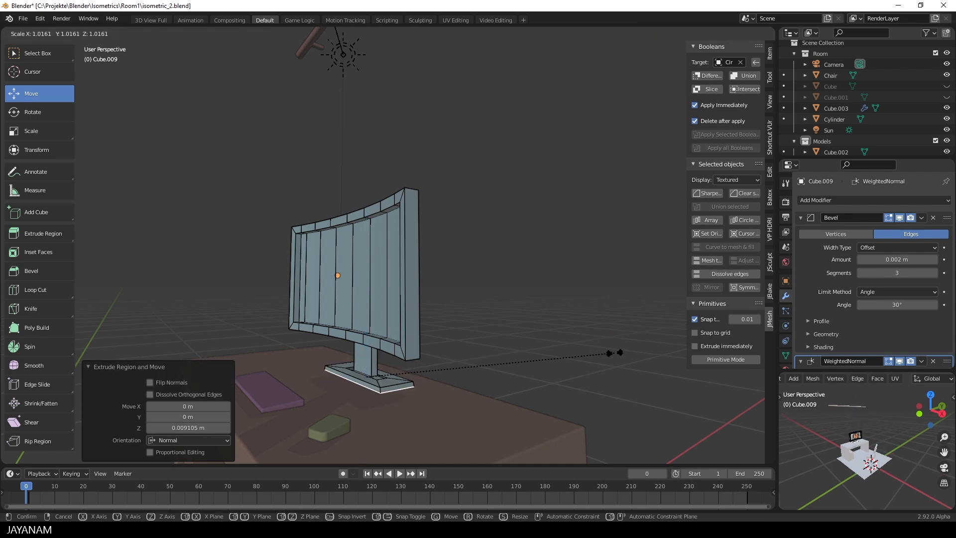
{"action": "left_click", "coordinate": [606, 349]}
Select a face loop on the stand's base and adjust its scale
{"action": "key", "text": "Tab"}
{"action": "middle_click_drag", "start_coordinate": [513, 343], "coordinate": [477, 348]}
{"action": "scroll", "coordinate": [410, 357], "scroll_direction": "up", "scroll_amount": 5}
{"action": "key", "text": "Tab"}
{"action": "left_click", "coordinate": [451, 402]}
{"action": "left_click", "coordinate": [407, 344], "text": "alt"}
{"action": "left_click", "coordinate": [397, 318]}
{"action": "key", "text": "s"}
{"action": "left_click", "coordinate": [401, 318]}
{"action": "key", "text": "Tab"}
Lower the monitor about 0.012 m onto the desktop and bring the hidden objects back into view
{"action": "middle_click_drag", "start_coordinate": [538, 346], "coordinate": [507, 270]}
{"action": "key", "text": "g"}
{"action": "key", "text": "z"}
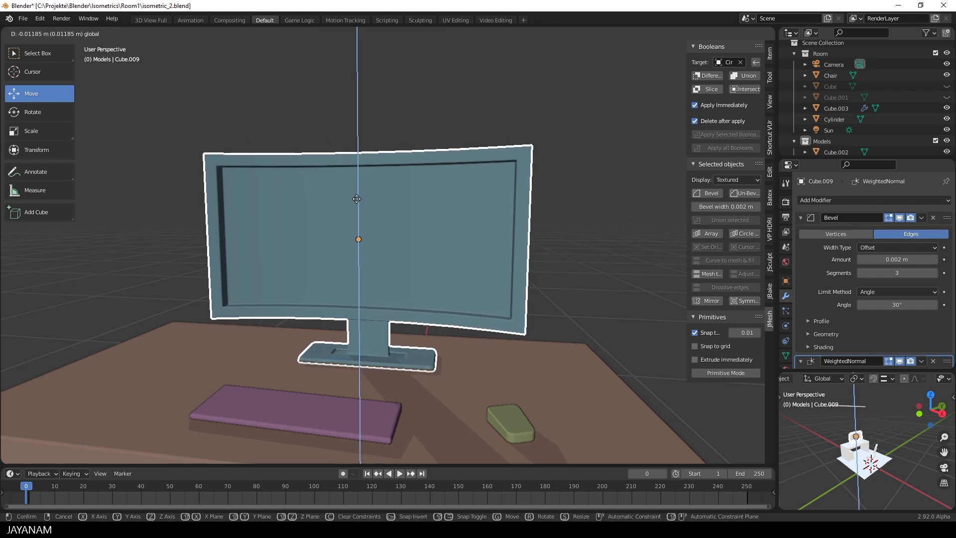
{"action": "left_click", "coordinate": [507, 277]}
{"action": "scroll", "coordinate": [457, 257], "scroll_direction": "down", "scroll_amount": 5}
Move the monitor along Y to adjust its position on the desk
{"action": "key", "text": "KP_3"}
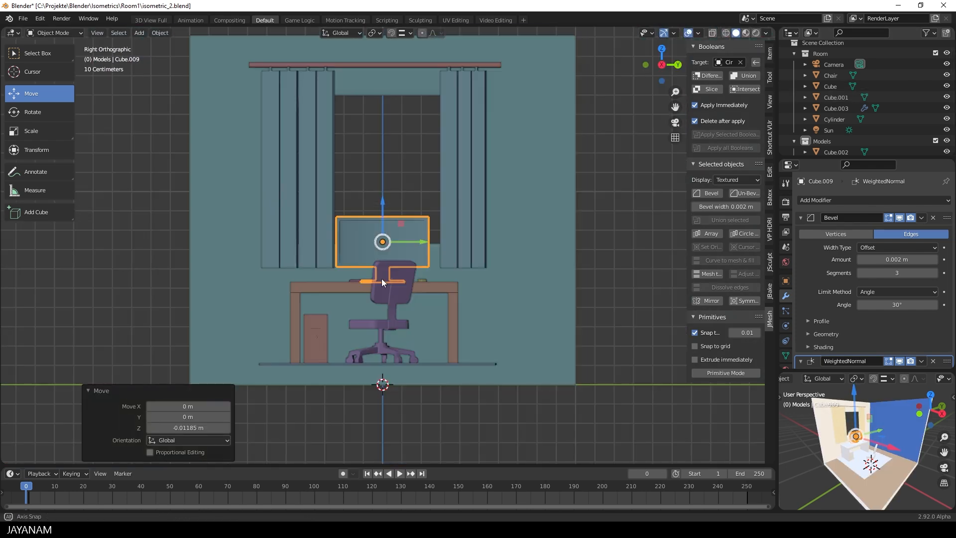
{"action": "key", "text": "g"}
{"action": "key", "text": "y"}
{"action": "left_click", "coordinate": [406, 244]}
{"action": "middle_click_drag", "start_coordinate": [407, 244], "coordinate": [450, 275]}
{"action": "left_click_drag", "start_coordinate": [414, 262], "coordinate": [413, 261]}
Rename the monitor object as Monitor, clear the selection and save the file
{"action": "scroll", "coordinate": [857, 130], "scroll_direction": "down", "scroll_amount": 3}
{"action": "double_click", "coordinate": [836, 145]}
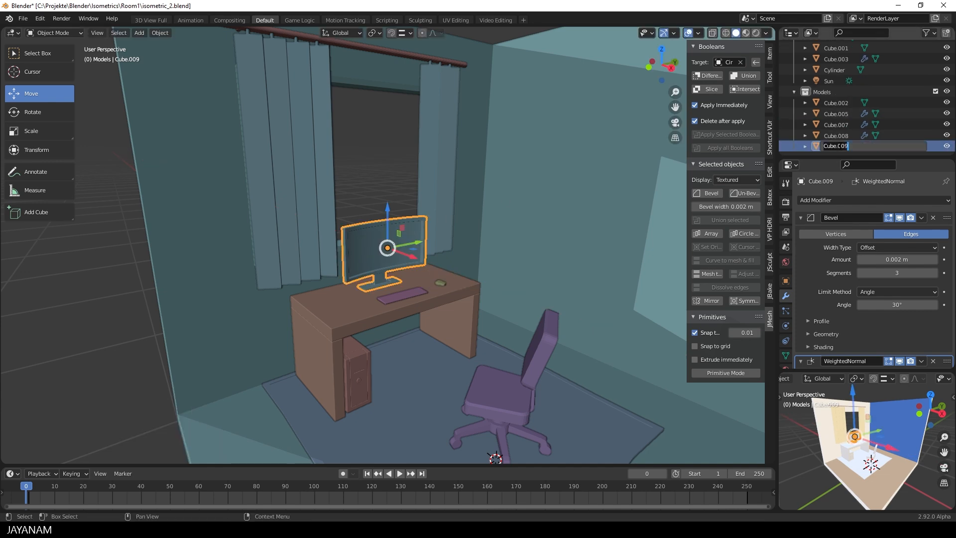
{"action": "scroll", "coordinate": [444, 239], "scroll_direction": "down", "scroll_amount": 1}
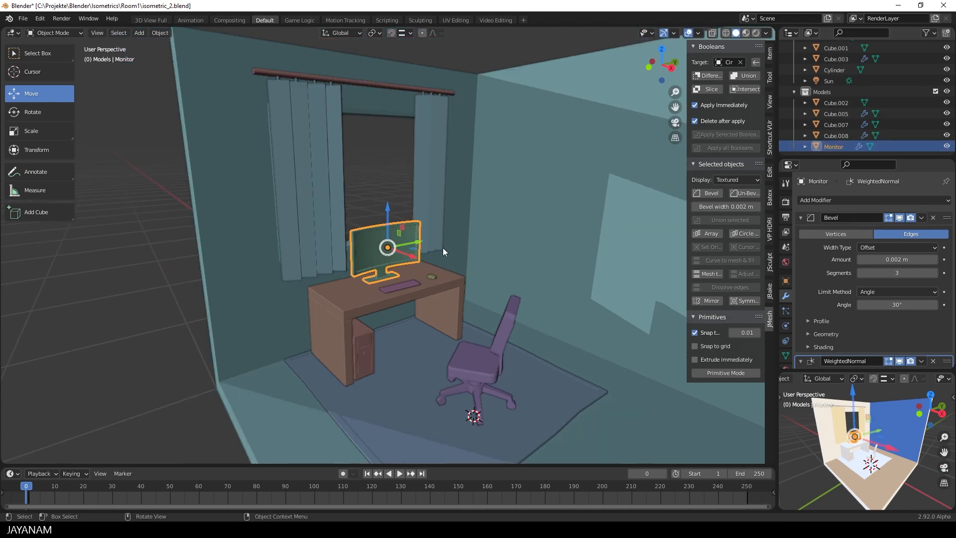
{"action": "middle_click_drag", "start_coordinate": [443, 247], "coordinate": [432, 249]}
{"action": "scroll", "coordinate": [299, 289], "scroll_direction": "down", "scroll_amount": 4}
{"action": "left_click", "coordinate": [278, 295]}
{"action": "scroll", "coordinate": [259, 307], "scroll_direction": "up", "scroll_amount": 3}
{"action": "scroll", "coordinate": [258, 307], "scroll_direction": "down", "scroll_amount": 3}
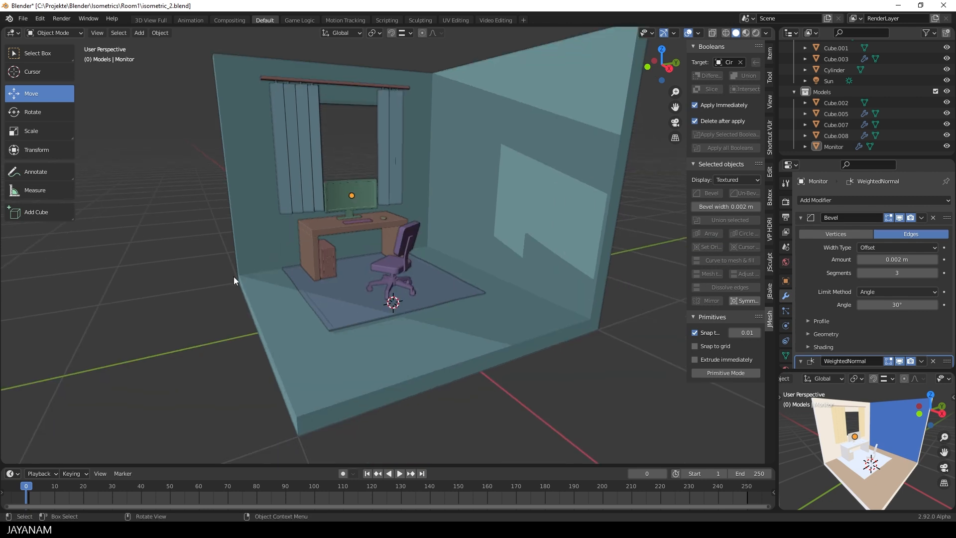
{"action": "middle_click_drag", "start_coordinate": [629, 278], "coordinate": [486, 214]}
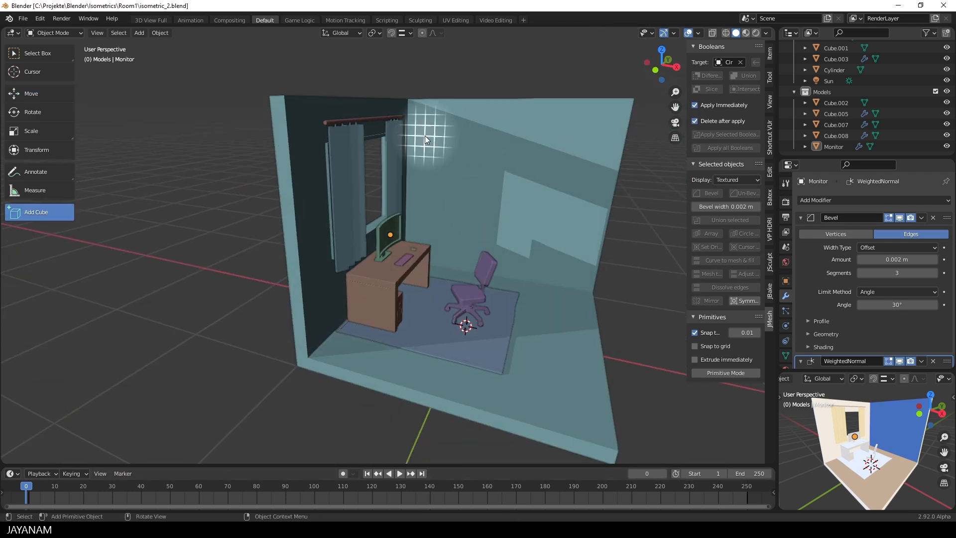
Draw a long, narrow shelf box on the wall beside the window using the Add Cube tool
{"action": "left_click_drag", "start_coordinate": [474, 147], "coordinate": [491, 148]}
{"action": "left_click", "coordinate": [484, 154]}
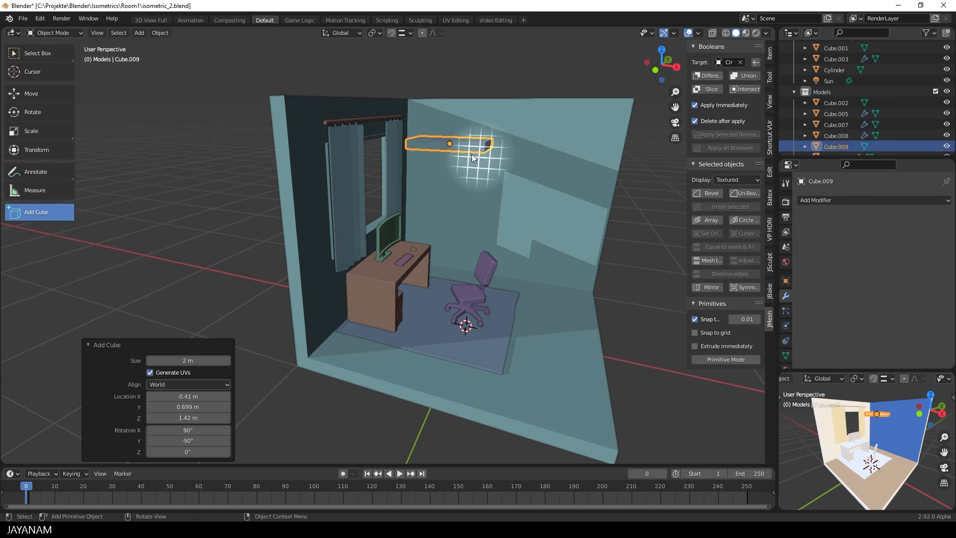
Move the shelf's end face along its length to adjust how long the shelf is
{"action": "left_click", "coordinate": [35, 95]}
{"action": "middle_click_drag", "start_coordinate": [463, 211], "coordinate": [410, 234]}
{"action": "key", "text": "Tab"}
{"action": "left_click", "coordinate": [409, 231]}
{"action": "left_click", "coordinate": [405, 234]}
{"action": "left_click_drag", "start_coordinate": [439, 217], "coordinate": [450, 213]}
Hide the room's wall and floor shell and delete the shelf's face on the wall side
{"action": "middle_click_drag", "start_coordinate": [461, 224], "coordinate": [423, 232]}
{"action": "key", "text": "Tab"}
{"action": "left_click", "coordinate": [468, 241]}
{"action": "key", "text": "h"}
{"action": "mouse_move", "coordinate": [500, 241]}
{"action": "middle_mouse_down"}
{"action": "mouse_move", "coordinate": [418, 235]}
{"action": "mouse_move", "coordinate": [487, 242]}
{"action": "middle_mouse_up"}
{"action": "left_click", "coordinate": [379, 230]}
{"action": "key", "text": "Tab"}
{"action": "left_click", "coordinate": [382, 230]}
{"action": "key", "text": "x"}
{"action": "left_click", "coordinate": [383, 229]}
{"action": "key", "text": "Tab"}
Move the shelf's top face slightly down to thin the board and bring the room shell back into view
{"action": "key", "text": "Tab"}
{"action": "left_click", "coordinate": [459, 213]}
{"action": "left_click_drag", "start_coordinate": [444, 167], "coordinate": [445, 173]}
{"action": "key", "text": "Tab"}
{"action": "key", "text": "alt+h"}
Move the shelf along Z to adjust its height on the wall
{"action": "middle_click_drag", "start_coordinate": [461, 195], "coordinate": [452, 214]}
{"action": "left_click", "coordinate": [453, 212]}
{"action": "key", "text": "g"}
{"action": "key", "text": "z"}
{"action": "left_click_drag", "start_coordinate": [413, 199], "coordinate": [414, 201]}
{"action": "middle_click_drag", "start_coordinate": [413, 201], "coordinate": [374, 318]}
{"action": "left_click_drag", "start_coordinate": [402, 316], "coordinate": [402, 312]}
Duplicate the wall shelf's mesh about 0.28 m lower along Z and offset the copy about 0.18 m along X
{"action": "middle_click_drag", "start_coordinate": [405, 309], "coordinate": [485, 242]}
{"action": "key", "text": "Tab"}
{"action": "key", "text": "a"}
{"action": "key", "text": "shift+d"}
{"action": "key", "text": "z"}
{"action": "left_click", "coordinate": [484, 278]}
{"action": "key", "text": "g"}
{"action": "key", "text": "x"}
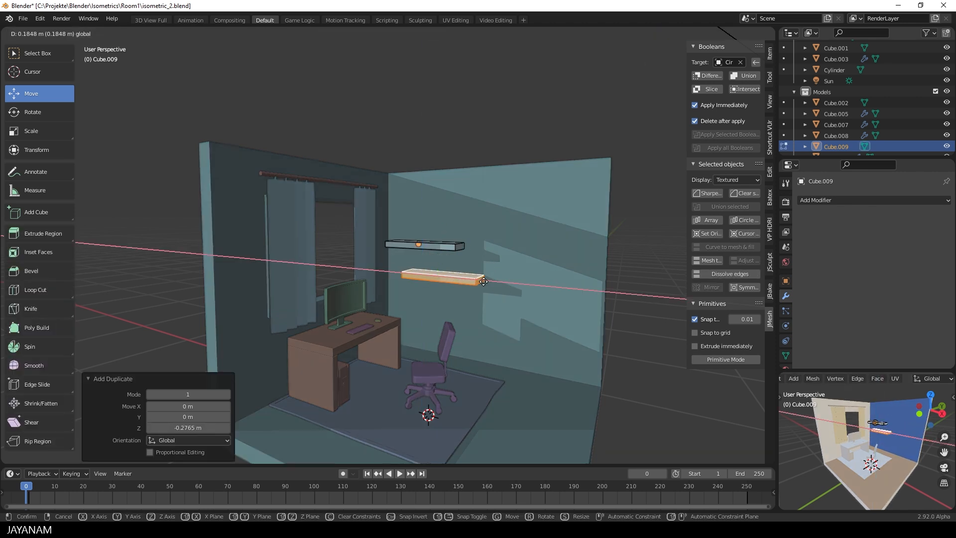
{"action": "left_click", "coordinate": [484, 282]}
Finish editing the two shelves, clear the selection and save the file
{"action": "left_click", "coordinate": [513, 134]}
{"action": "middle_click_drag", "start_coordinate": [512, 135], "coordinate": [555, 135]}
{"action": "scroll", "coordinate": [492, 145], "scroll_direction": "down", "scroll_amount": 3}
{"action": "key", "text": "Tab"}
{"action": "left_click", "coordinate": [481, 150]}
{"action": "key", "text": "ctrl+s"}
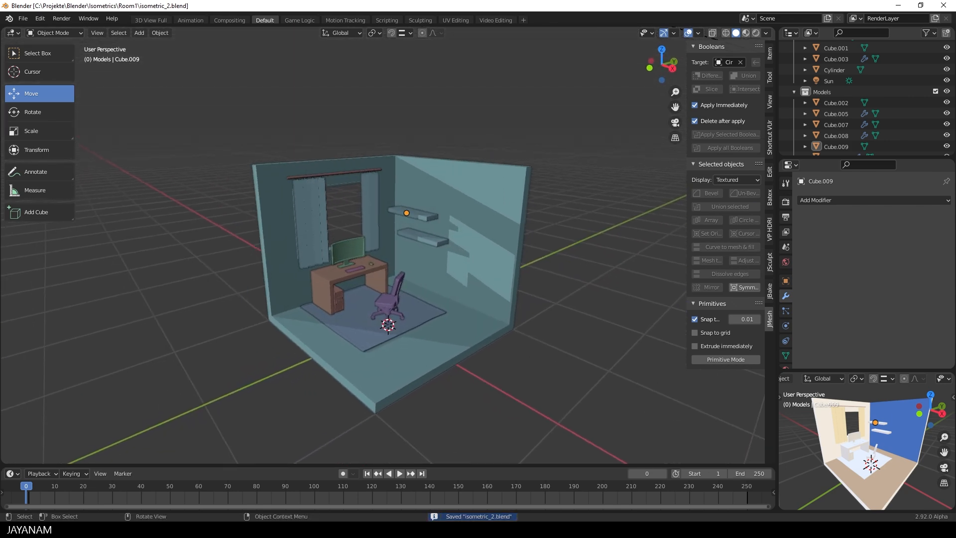
Add a small flat box on the desktop beside the monitor stand and adjust its placement
{"action": "scroll", "coordinate": [343, 314], "scroll_direction": "up", "scroll_amount": 6}
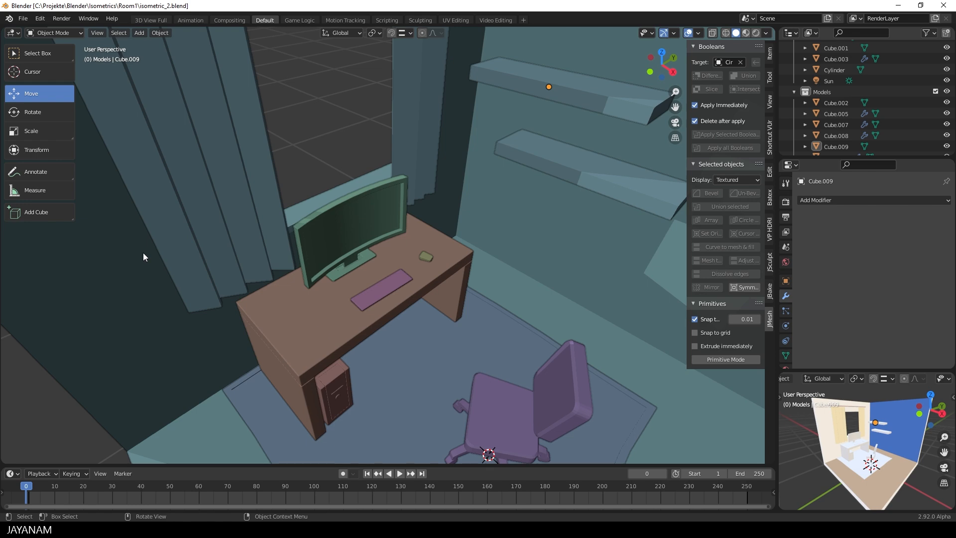
{"action": "left_click", "coordinate": [40, 212]}
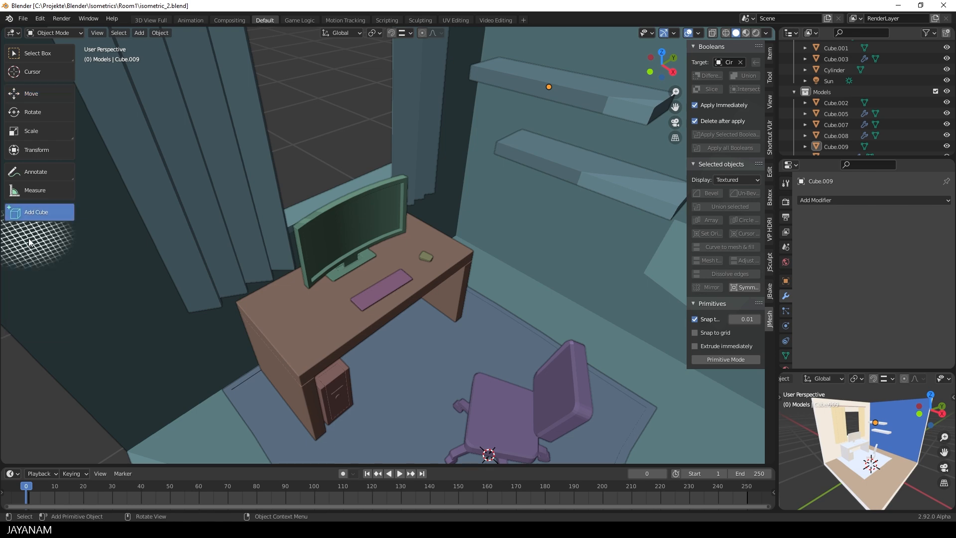
{"action": "left_click", "coordinate": [295, 339]}
{"action": "left_click", "coordinate": [34, 112]}
{"action": "left_click_drag", "start_coordinate": [324, 339], "coordinate": [313, 339]}
Lower the small box's top face along Z to thin it into a sheet of paper
{"action": "middle_click_drag", "start_coordinate": [366, 328], "coordinate": [423, 278]}
{"action": "scroll", "coordinate": [398, 304], "scroll_direction": "up", "scroll_amount": 3}
{"action": "key", "text": "Tab"}
{"action": "left_click", "coordinate": [361, 268]}
{"action": "left_click_drag", "start_coordinate": [370, 236], "coordinate": [370, 242]}
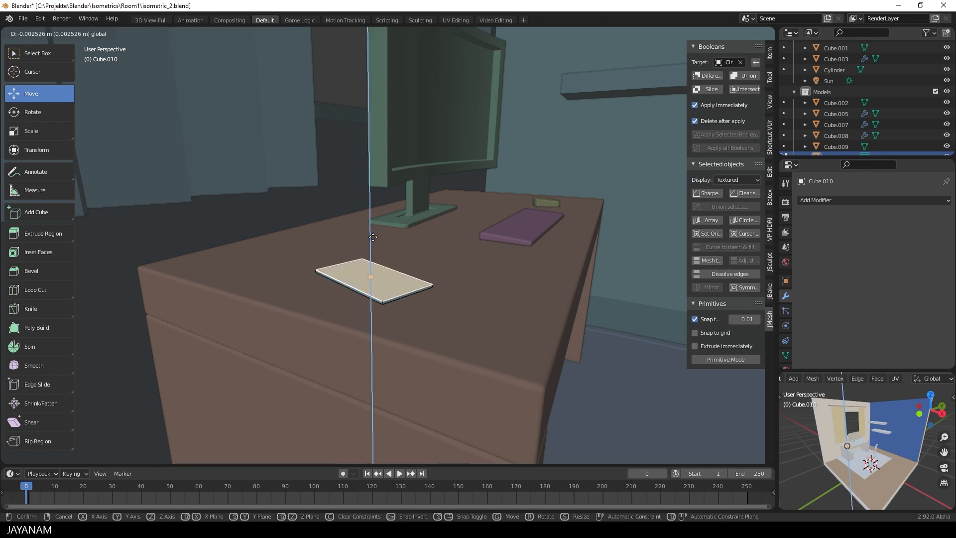
Duplicate the paper sheet on the desk and rotate the copy about the Z axis
{"action": "middle_click_drag", "start_coordinate": [371, 275], "coordinate": [380, 305]}
{"action": "scroll", "coordinate": [380, 305], "scroll_direction": "down", "scroll_amount": 3}
{"action": "key", "text": "shift+d"}
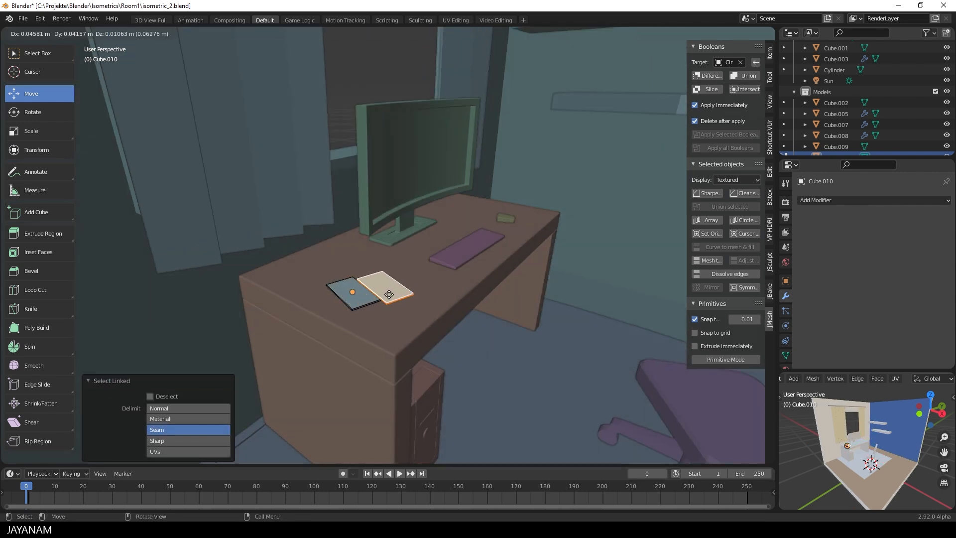
{"action": "left_click", "coordinate": [416, 298]}
{"action": "key", "text": "r"}
{"action": "right_click", "coordinate": [422, 292]}
{"action": "key", "text": "r"}
{"action": "key", "text": "z"}
{"action": "left_click", "coordinate": [403, 313]}
Position the copied sheet so it overlaps the first one, adjusting its height and rotation slightly
{"action": "left_click_drag", "start_coordinate": [418, 297], "coordinate": [413, 295]}
{"action": "left_click_drag", "start_coordinate": [407, 270], "coordinate": [401, 273]}
{"action": "middle_click_drag", "start_coordinate": [412, 311], "coordinate": [409, 280]}
{"action": "left_click_drag", "start_coordinate": [369, 189], "coordinate": [369, 194]}
{"action": "key", "text": "r"}
{"action": "left_click", "coordinate": [401, 213]}
{"action": "left_click_drag", "start_coordinate": [406, 227], "coordinate": [402, 226]}
{"action": "left_click_drag", "start_coordinate": [371, 189], "coordinate": [371, 190]}
{"action": "middle_click_drag", "start_coordinate": [360, 214], "coordinate": [376, 271]}
Finish editing the paper sheets, clear the selection and save the file
{"action": "key", "text": "Tab"}
{"action": "left_click", "coordinate": [444, 354]}
{"action": "middle_click_drag", "start_coordinate": [444, 354], "coordinate": [415, 348]}
{"action": "middle_click_drag", "start_coordinate": [469, 274], "coordinate": [429, 321]}
{"action": "left_click", "coordinate": [309, 315]}
{"action": "scroll", "coordinate": [231, 348], "scroll_direction": "down", "scroll_amount": 8}
{"action": "key", "text": "ctrl+s"}
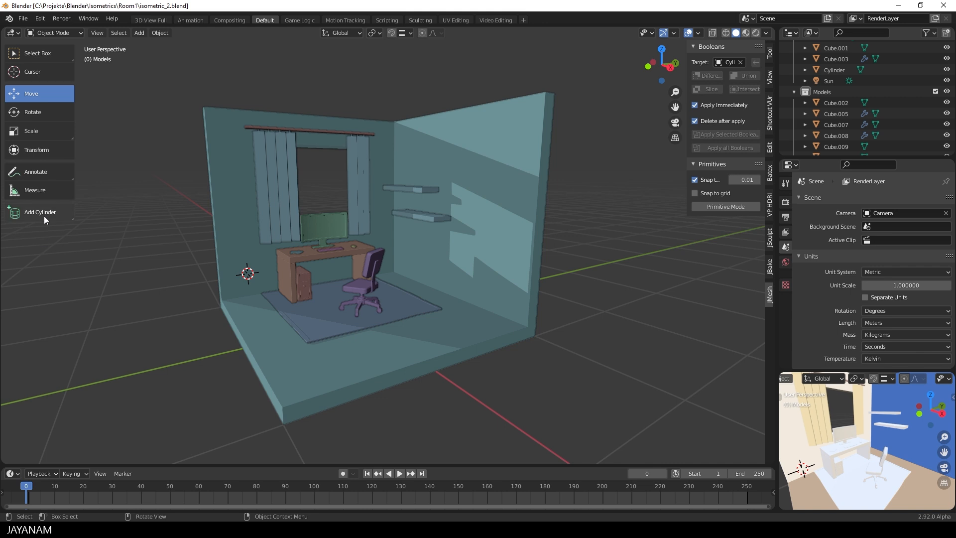
Add a cylinder on the floor beside the desk as the base of a waste bin
{"action": "left_click", "coordinate": [44, 219]}
{"action": "middle_click_drag", "start_coordinate": [259, 270], "coordinate": [294, 289]}
{"action": "left_click", "coordinate": [269, 284]}
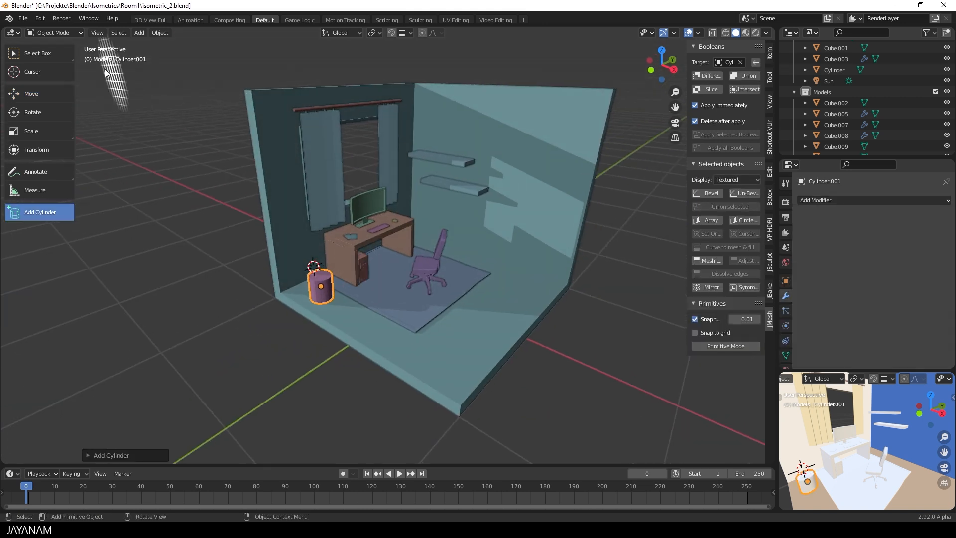
Scale up the cylinder's top face so the bin widens towards its opening
{"action": "left_click", "coordinate": [32, 95]}
{"action": "key", "text": "Tab"}
{"action": "scroll", "coordinate": [381, 282], "scroll_direction": "up", "scroll_amount": 3}
{"action": "key", "text": "s"}
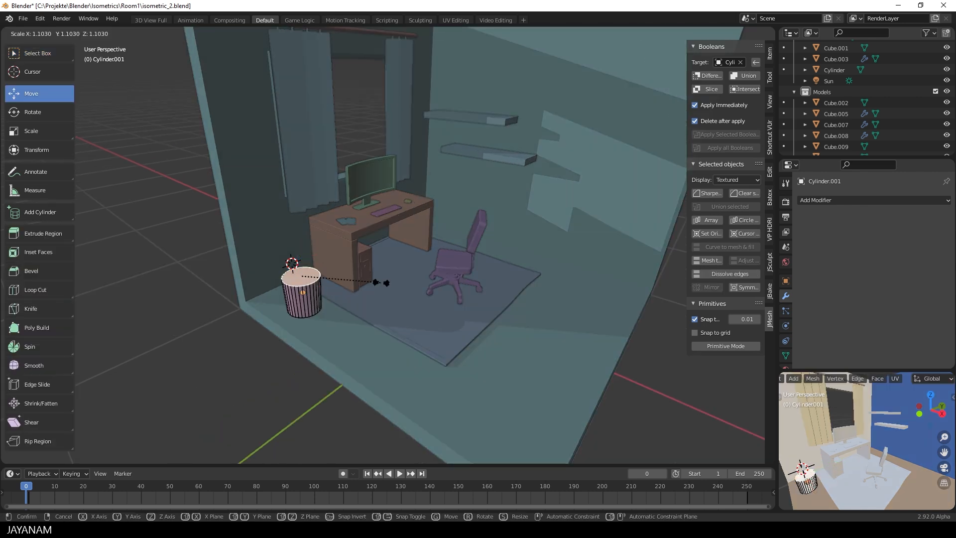
{"action": "left_click", "coordinate": [398, 282]}
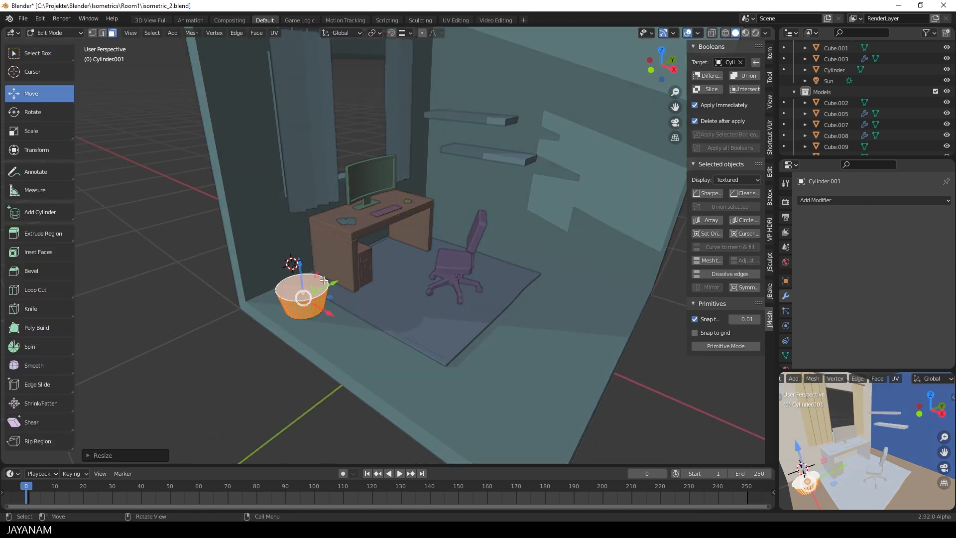
Raise the bin's top face slightly along Z and extrude it upward
{"action": "left_click", "coordinate": [304, 283]}
{"action": "left_click_drag", "start_coordinate": [300, 258], "coordinate": [301, 255]}
{"action": "key", "text": "e"}
{"action": "left_click", "coordinate": [306, 254]}
Inset the bin's top face, extrude it down into the body and scale it to hollow out the bin
{"action": "key", "text": "i"}
{"action": "left_click", "coordinate": [343, 274]}
{"action": "key", "text": "e"}
{"action": "left_click", "coordinate": [343, 277]}
{"action": "key", "text": "s"}
{"action": "left_click", "coordinate": [342, 277]}
{"action": "middle_click_drag", "start_coordinate": [340, 281], "coordinate": [308, 290]}
{"action": "key", "text": "Tab"}
Scale the whole bin down slightly and adjust its height above the floor along Z
{"action": "left_click", "coordinate": [309, 288]}
{"action": "left_click", "coordinate": [300, 277]}
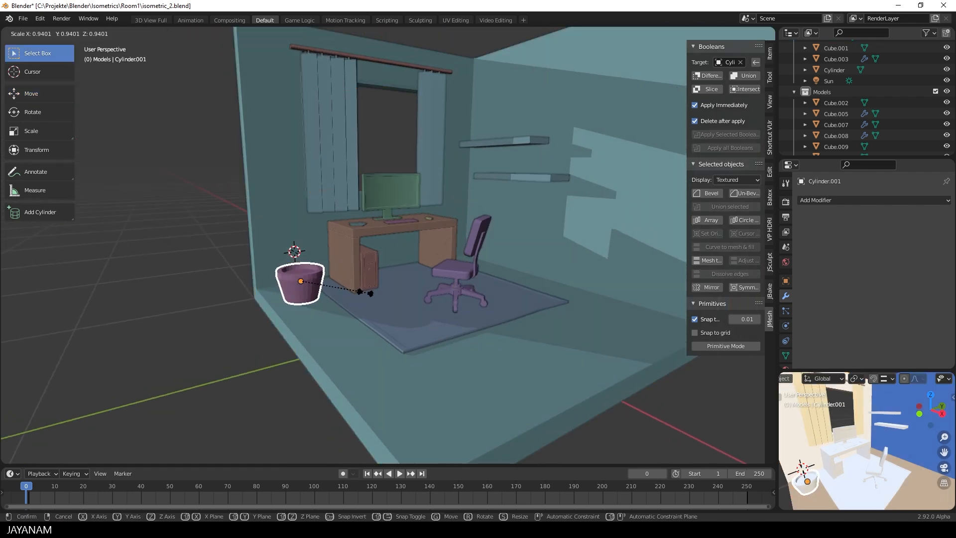
{"action": "key", "text": "g"}
{"action": "key", "text": "z"}
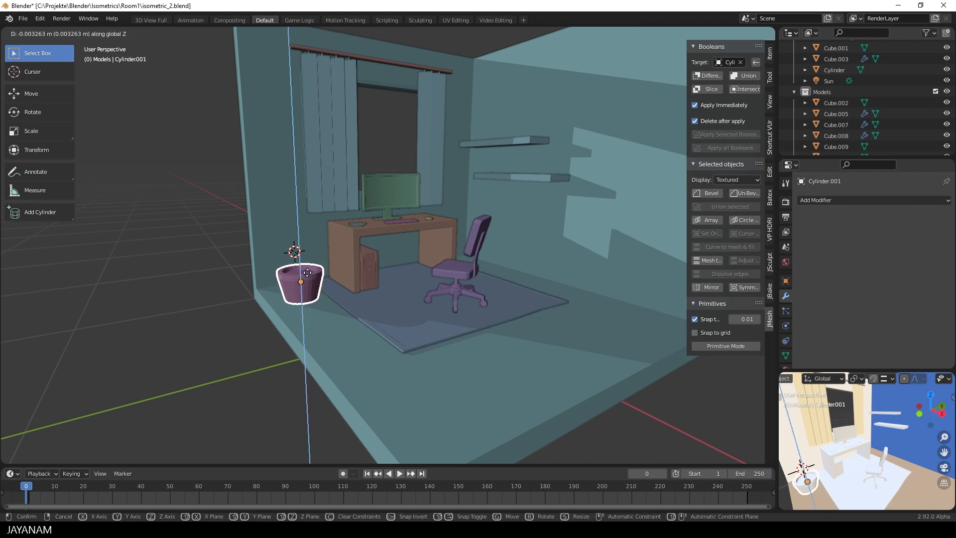
{"action": "left_click", "coordinate": [343, 253]}
Move the bin along X towards the window wall
{"action": "middle_click_drag", "start_coordinate": [342, 252], "coordinate": [402, 275]}
{"action": "left_click", "coordinate": [39, 94]}
{"action": "left_click_drag", "start_coordinate": [355, 314], "coordinate": [339, 312]}
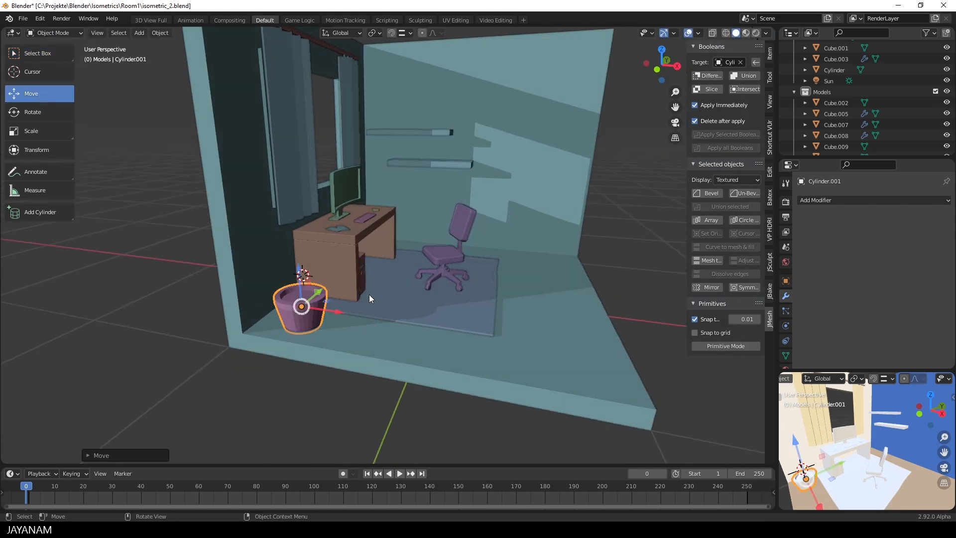
Open the bin's mesh for editing with its inner bottom face selected
{"action": "middle_click_drag", "start_coordinate": [421, 295], "coordinate": [375, 312]}
{"action": "scroll", "coordinate": [375, 311], "scroll_direction": "up", "scroll_amount": 2}
{"action": "key", "text": "Tab"}
{"action": "scroll", "coordinate": [393, 319], "scroll_direction": "up", "scroll_amount": 2}
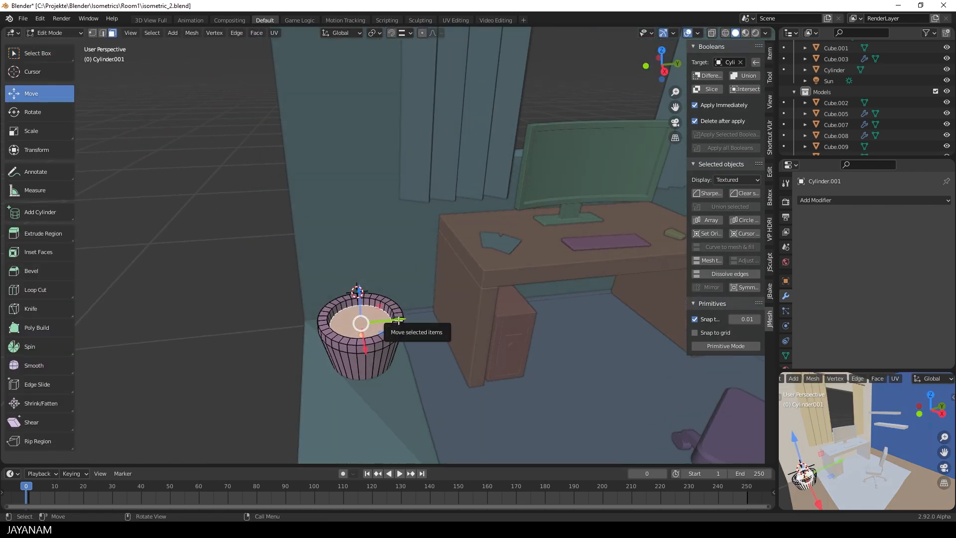
Scale the edge loop around the flowerpot's inner floor to about 1.07 and return to Object Mode
{"action": "left_click", "coordinate": [103, 33]}
{"action": "scroll", "coordinate": [405, 290], "scroll_direction": "up", "scroll_amount": 2}
{"action": "key", "text": "s"}
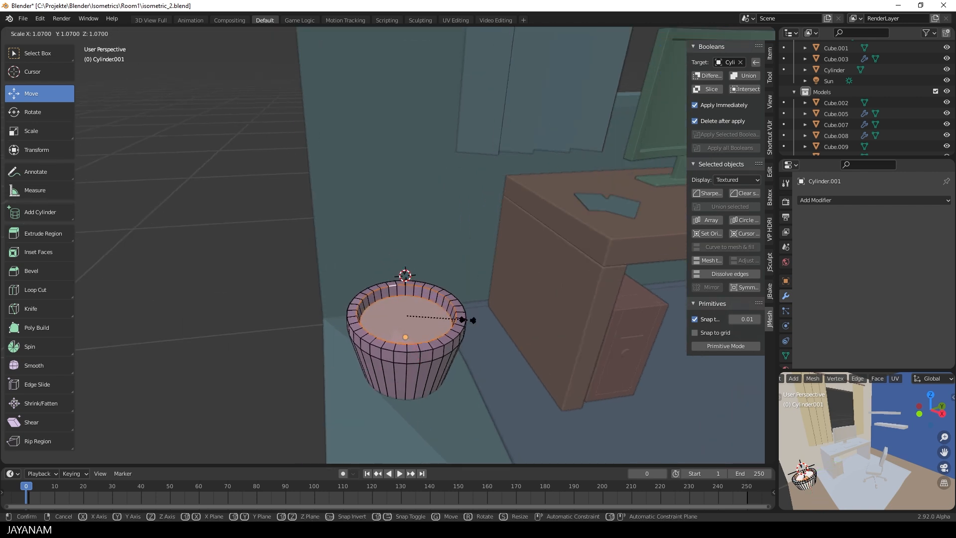
{"action": "left_click", "coordinate": [469, 320]}
{"action": "double_click", "coordinate": [410, 281]}
{"action": "left_click_drag", "start_coordinate": [409, 278], "coordinate": [409, 277]}
{"action": "scroll", "coordinate": [413, 281], "scroll_direction": "down", "scroll_amount": 2}
{"action": "key", "text": "Tab"}
{"action": "middle_click_drag", "start_coordinate": [475, 305], "coordinate": [446, 295]}
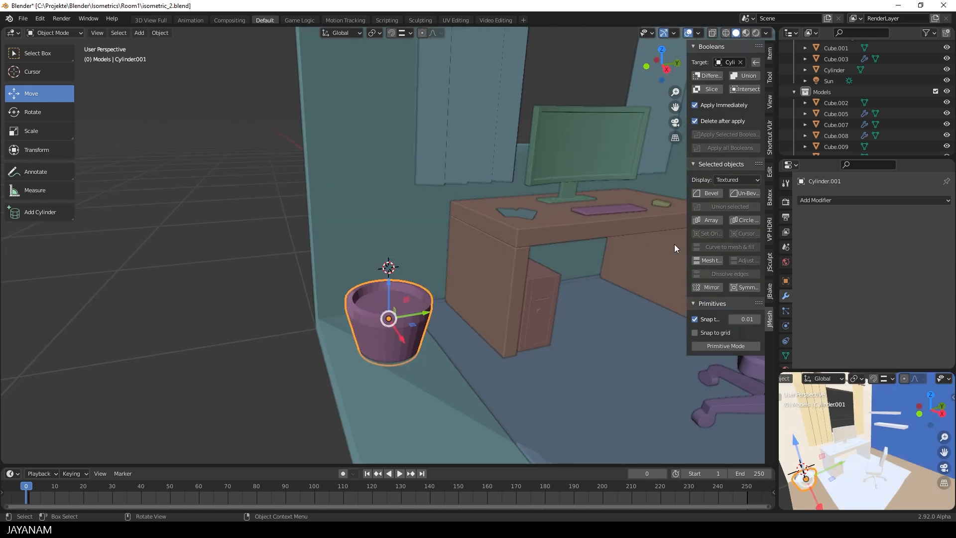
Bevel the flowerpot's edges with 3 segments and a width of 0.004 m, keeping the modifier unapplied
{"action": "left_click", "coordinate": [707, 193]}
{"action": "scroll", "coordinate": [234, 338], "scroll_direction": "up", "scroll_amount": 1}
{"action": "left_click_drag", "start_coordinate": [277, 287], "coordinate": [272, 287]}
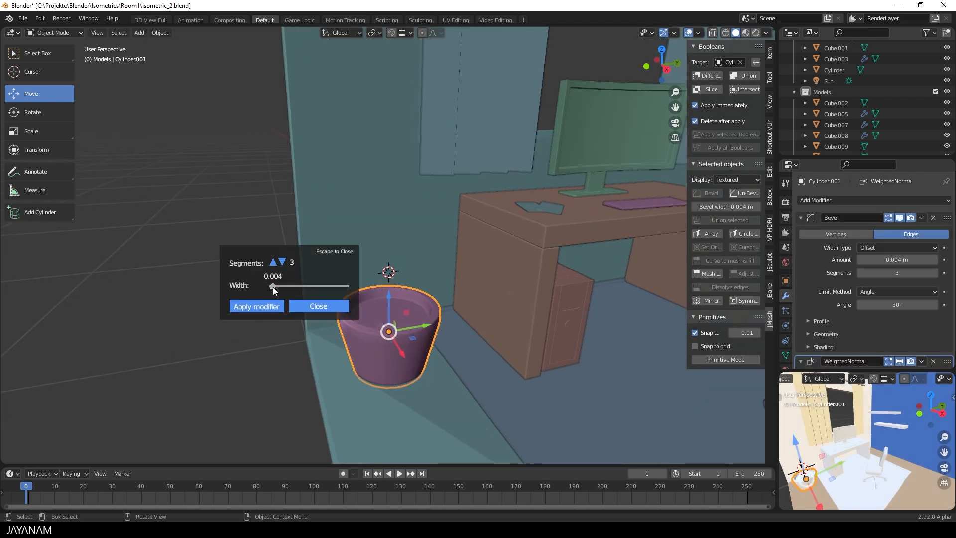
{"action": "left_click", "coordinate": [326, 307]}
Add a thin, tall cylinder standing on the flowerpot's inner floor as the plant's first stem
{"action": "scroll", "coordinate": [369, 316], "scroll_direction": "down", "scroll_amount": 1}
{"action": "left_click", "coordinate": [433, 324]}
{"action": "middle_click_drag", "start_coordinate": [408, 326], "coordinate": [395, 363]}
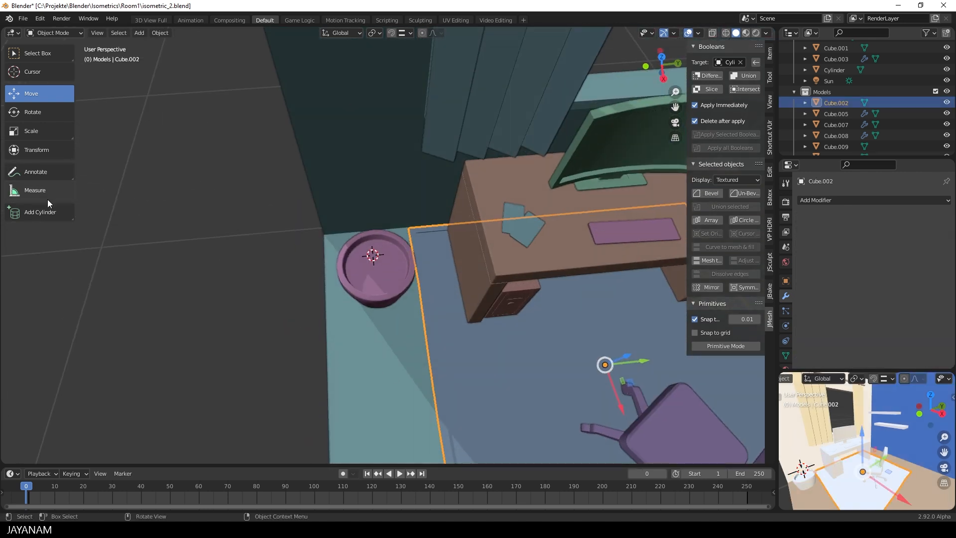
{"action": "left_click", "coordinate": [40, 212]}
{"action": "scroll", "coordinate": [431, 282], "scroll_direction": "up", "scroll_amount": 2}
{"action": "middle_click_drag", "start_coordinate": [423, 279], "coordinate": [396, 278]}
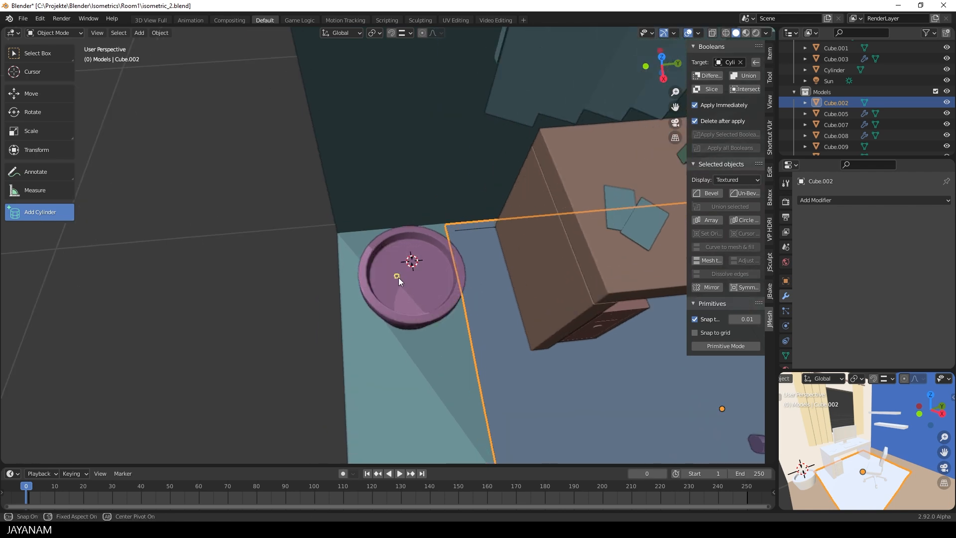
{"action": "left_click_drag", "start_coordinate": [397, 277], "coordinate": [398, 276]}
{"action": "left_click", "coordinate": [395, 180]}
{"action": "middle_click_drag", "start_coordinate": [438, 249], "coordinate": [450, 193]}
{"action": "scroll", "coordinate": [446, 232], "scroll_direction": "down", "scroll_amount": 3}
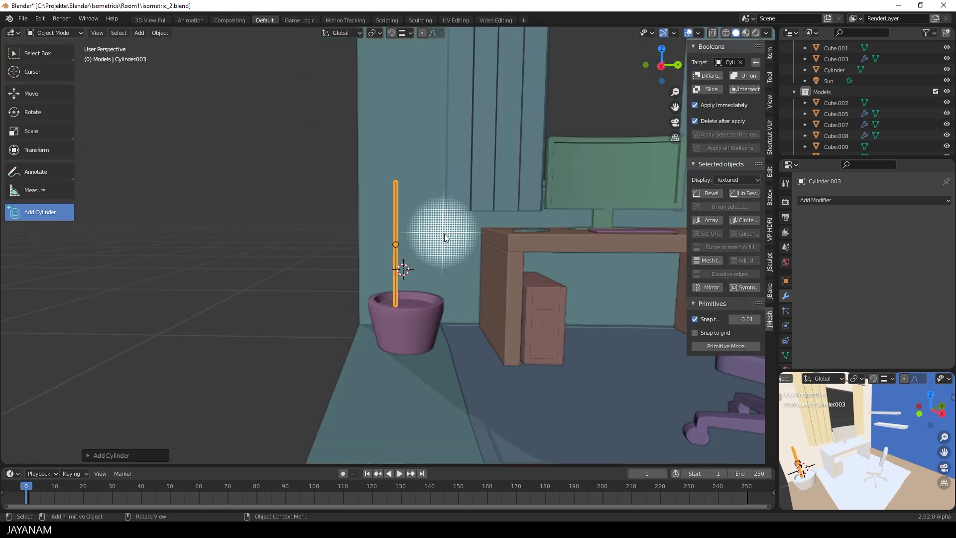
Add horizontal loop cuts along the length of the stem in Edit Mode
{"action": "middle_click_drag", "start_coordinate": [447, 232], "coordinate": [441, 232]}
{"action": "key", "text": "Tab"}
{"action": "key", "text": "Tab"}
{"action": "left_click", "coordinate": [38, 93]}
{"action": "key", "text": "Tab"}
{"action": "scroll", "coordinate": [382, 218], "scroll_direction": "up", "scroll_amount": 1}
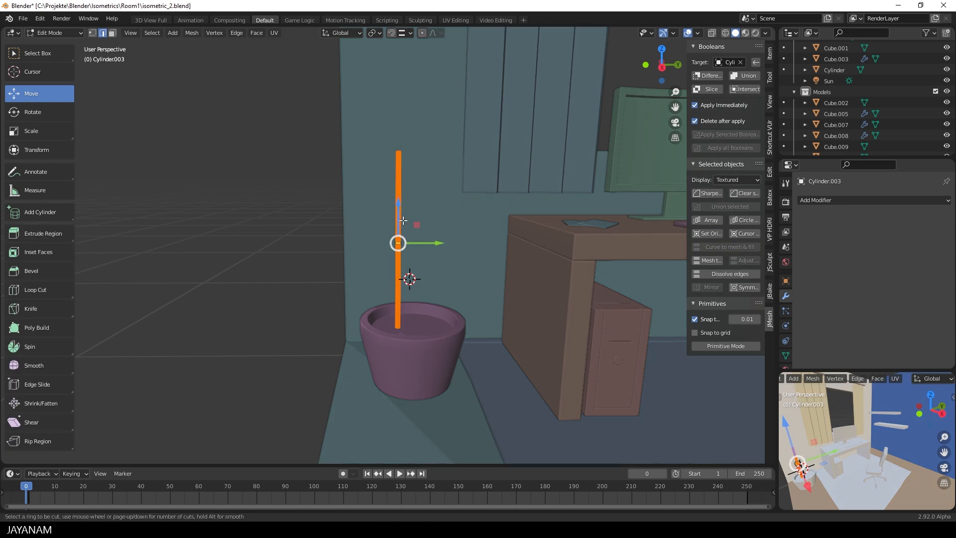
Shift the stem slightly along Y toward the pot's centre and bend it with the Grab brush in Sculpt Mode
{"action": "key", "text": "Tab"}
{"action": "left_click_drag", "start_coordinate": [434, 243], "coordinate": [440, 245]}
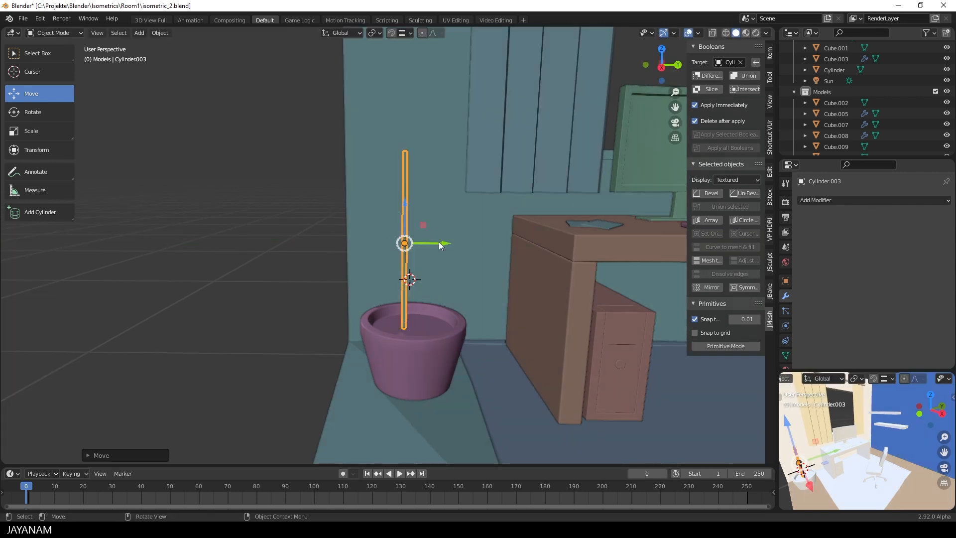
{"action": "key", "text": "ctrl+Tab"}
{"action": "left_click", "coordinate": [405, 205]}
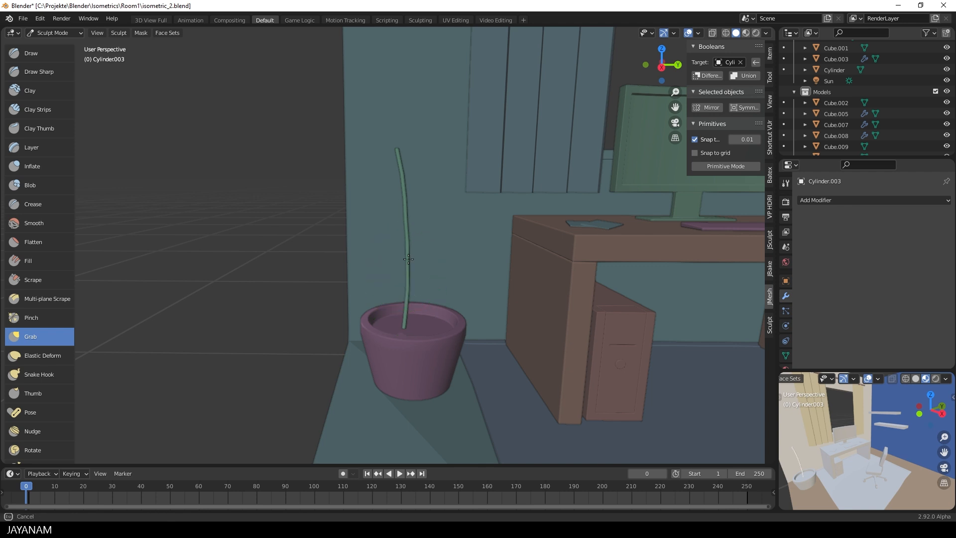
Duplicate the stem within its mesh, place the copy beside it and rotate the copy about the Z axis
{"action": "key", "text": "Tab"}
{"action": "key", "text": "shift+d"}
{"action": "left_click", "coordinate": [441, 231]}
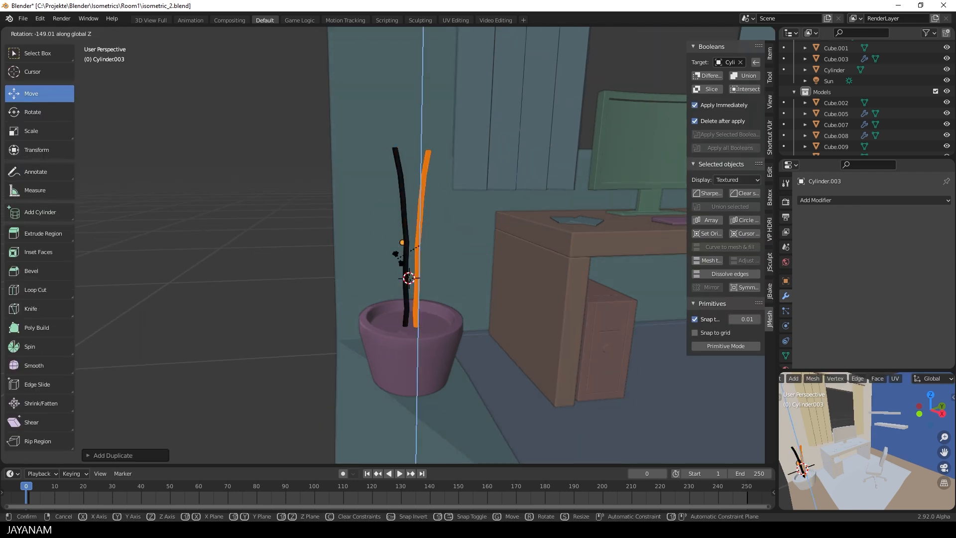
Reshape the second stem with the Grab brush in Sculpt Mode so its base stands beside the first
{"action": "key", "text": "Tab"}
{"action": "scroll", "coordinate": [433, 245], "scroll_direction": "up", "scroll_amount": 5}
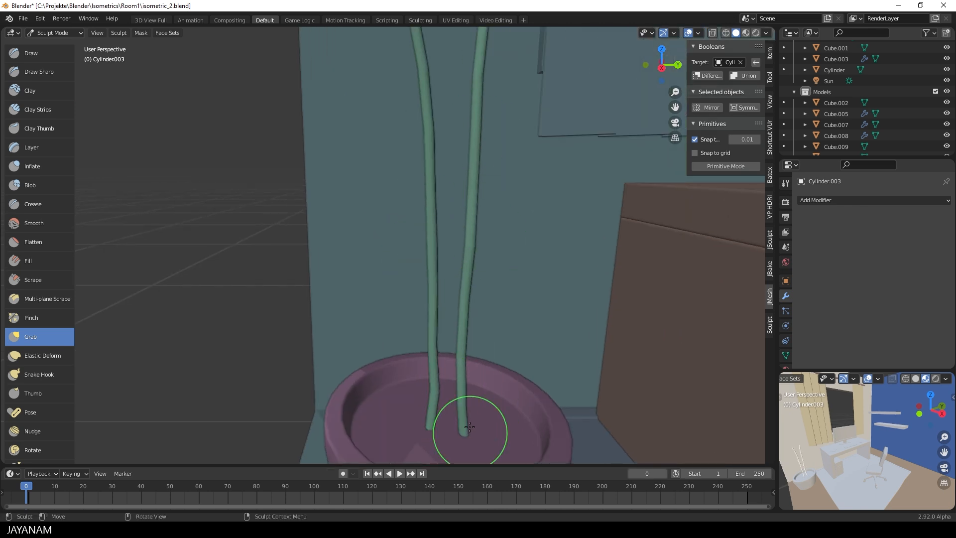
{"action": "scroll", "coordinate": [462, 351], "scroll_direction": "down", "scroll_amount": 5}
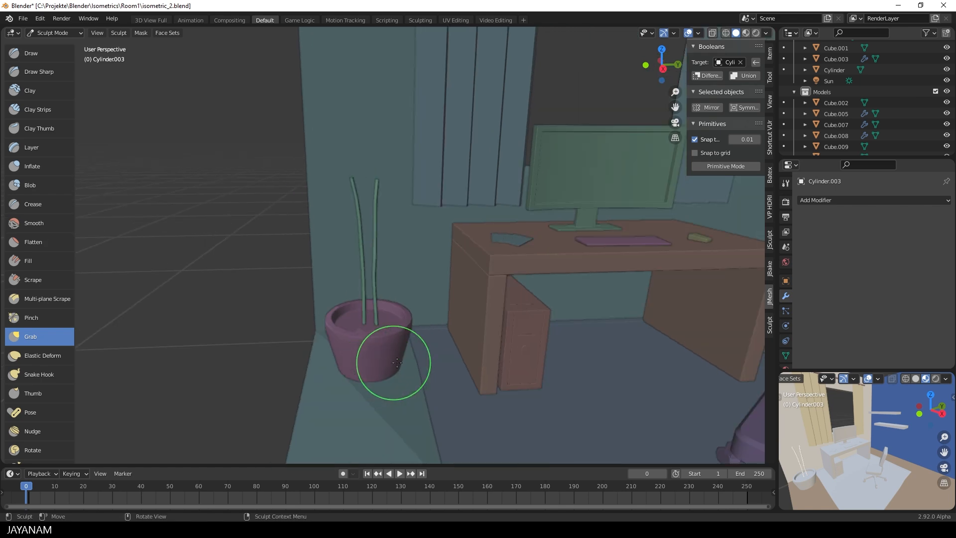
Turn on X-ray in Edit Mode and scale the tip section of the second stem
{"action": "key", "text": "Tab"}
{"action": "middle_click_drag", "start_coordinate": [439, 243], "coordinate": [442, 318], "text": "shift"}
{"action": "scroll", "coordinate": [442, 319], "scroll_direction": "up", "scroll_amount": 5}
{"action": "key", "text": "Tab"}
{"action": "middle_click_drag", "start_coordinate": [393, 301], "coordinate": [439, 173], "text": "shift"}
{"action": "key", "text": "Tab"}
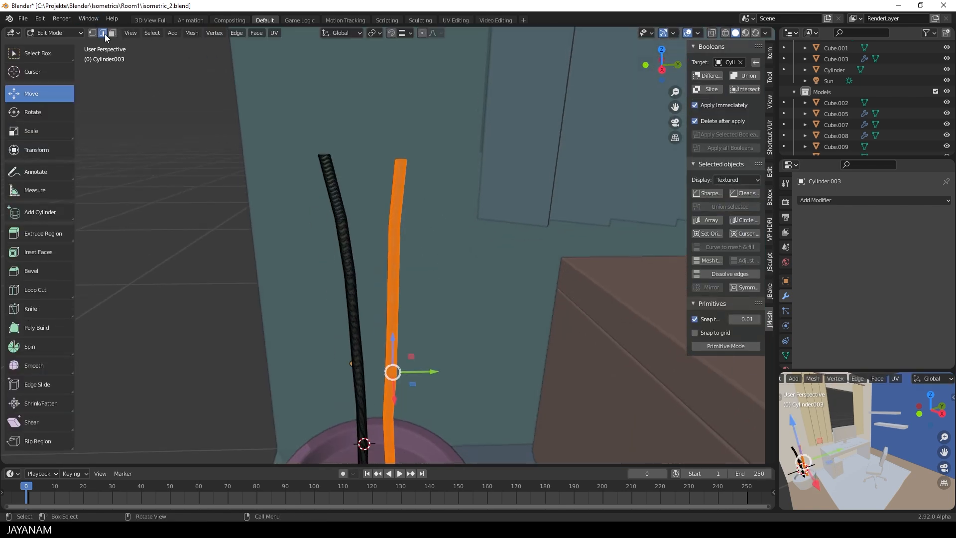
{"action": "left_click", "coordinate": [714, 37]}
{"action": "key", "text": "alt+a"}
{"action": "middle_click_drag", "start_coordinate": [428, 259], "coordinate": [410, 271]}
{"action": "key", "text": "b"}
{"action": "left_click_drag", "start_coordinate": [383, 141], "coordinate": [437, 185]}
{"action": "key", "text": "s"}
{"action": "left_click", "coordinate": [439, 204]}
Scale the upper bend and the tip section of the first stem to vary its thickness
{"action": "key", "text": "b"}
{"action": "left_click_drag", "start_coordinate": [322, 209], "coordinate": [367, 235]}
{"action": "key", "text": "s"}
{"action": "left_click", "coordinate": [404, 286]}
{"action": "left_click_drag", "start_coordinate": [311, 141], "coordinate": [349, 167]}
{"action": "key", "text": "s"}
{"action": "left_click", "coordinate": [355, 205]}
Scale the lower sections of the first and second stems to vary their thickness
{"action": "left_click_drag", "start_coordinate": [338, 324], "coordinate": [382, 391]}
{"action": "key", "text": "s"}
{"action": "left_click", "coordinate": [448, 398]}
{"action": "left_click_drag", "start_coordinate": [385, 318], "coordinate": [428, 366]}
{"action": "key", "text": "s"}
{"action": "left_click", "coordinate": [413, 358]}
Scale the second stem's upper bend section, leave Edit Mode and turn off X-ray
{"action": "left_click_drag", "start_coordinate": [381, 208], "coordinate": [417, 244]}
{"action": "key", "text": "s"}
{"action": "left_click", "coordinate": [454, 253]}
{"action": "key", "text": "Tab"}
{"action": "scroll", "coordinate": [456, 253], "scroll_direction": "down", "scroll_amount": 4}
{"action": "middle_click_drag", "start_coordinate": [456, 254], "coordinate": [454, 156], "text": "shift"}
{"action": "middle_click_drag", "start_coordinate": [428, 239], "coordinate": [458, 244]}
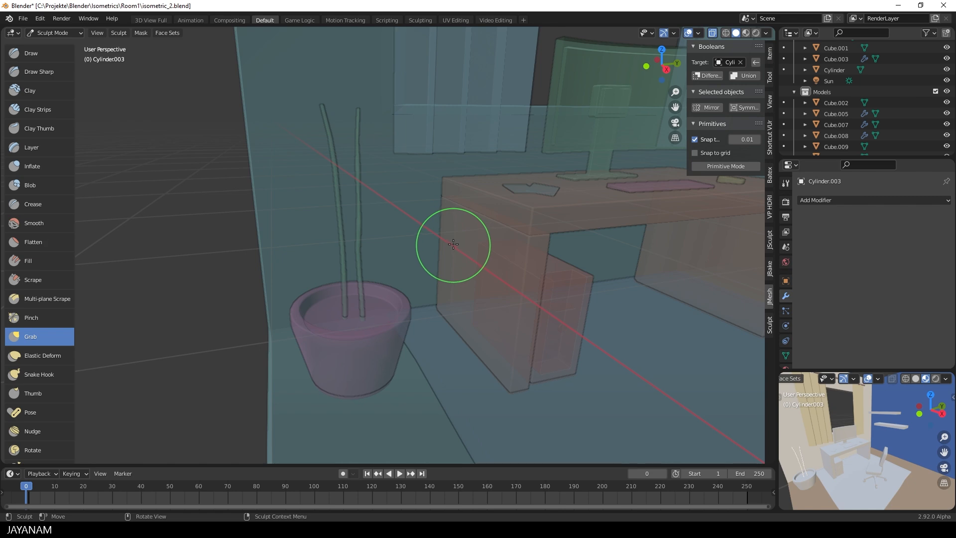
{"action": "left_click", "coordinate": [712, 33]}
Switch to Object Mode and add a mesh plane at the flowerpot
{"action": "scroll", "coordinate": [552, 224], "scroll_direction": "down", "scroll_amount": 3}
{"action": "mouse_move", "coordinate": [552, 224]}
{"action": "middle_mouse_down", "text": "shift"}
{"action": "mouse_move", "coordinate": [470, 267]}
{"action": "mouse_move", "coordinate": [363, 268]}
{"action": "mouse_move", "coordinate": [336, 285]}
{"action": "middle_mouse_up", "text": "shift"}
{"action": "key", "text": "ctrl+Tab"}
{"action": "left_click", "coordinate": [408, 267]}
{"action": "scroll", "coordinate": [486, 242], "scroll_direction": "down", "scroll_amount": 4}
{"action": "key", "text": "shift+a"}
{"action": "mouse_move", "coordinate": [335, 285]}
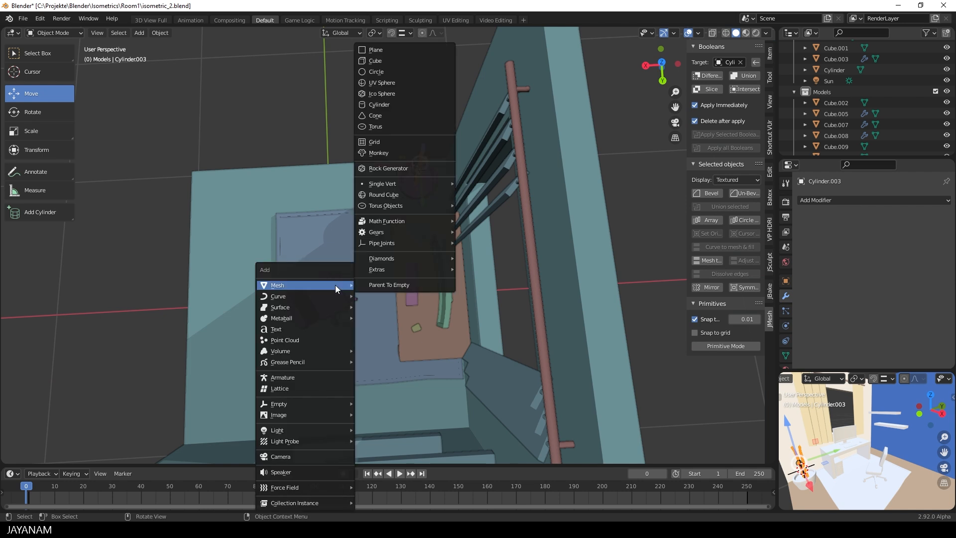
{"action": "left_click", "coordinate": [396, 51]}
Scale the plane down in Edit Mode and move it along X to the free floor beside the flowerpot
{"action": "scroll", "coordinate": [563, 271], "scroll_direction": "down", "scroll_amount": 3}
{"action": "key", "text": "Tab"}
{"action": "key", "text": "s"}
{"action": "left_click", "coordinate": [431, 201]}
{"action": "scroll", "coordinate": [408, 188], "scroll_direction": "up", "scroll_amount": 3}
{"action": "key", "text": "Tab"}
{"action": "left_click_drag", "start_coordinate": [378, 172], "coordinate": [313, 174]}
Scale the plane down further in Edit Mode and subdivide it
{"action": "key", "text": "Tab"}
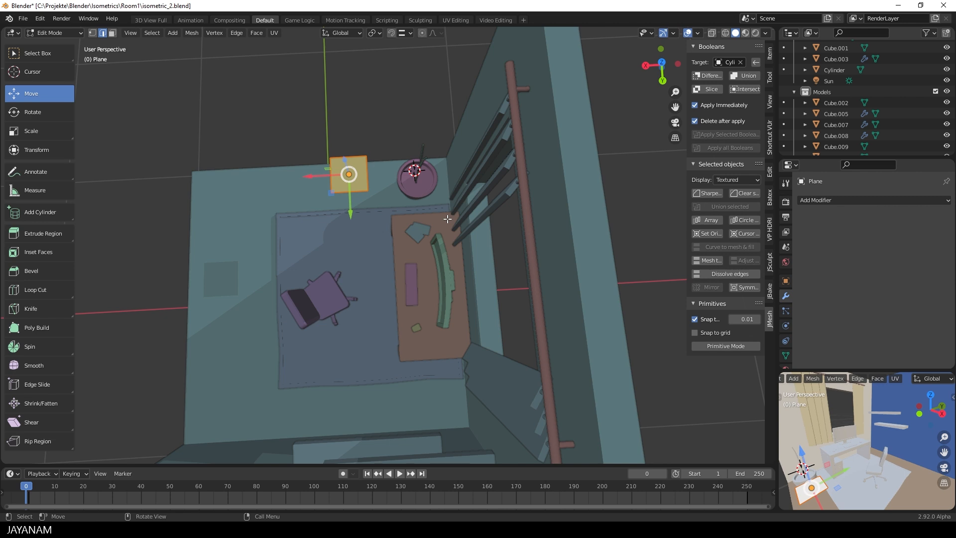
{"action": "key", "text": "s"}
{"action": "scroll", "coordinate": [334, 174], "scroll_direction": "up", "scroll_amount": 4}
{"action": "right_click", "coordinate": [326, 154]}
{"action": "left_click", "coordinate": [313, 149]}
Pull the subdivided plane into a rough leaf outline with the Grab brush in Sculpt Mode
{"action": "middle_click_drag", "start_coordinate": [312, 147], "coordinate": [412, 271], "text": "shift"}
{"action": "scroll", "coordinate": [412, 271], "scroll_direction": "up", "scroll_amount": 2}
{"action": "key", "text": "ctrl+Tab"}
{"action": "left_click", "coordinate": [411, 321]}
{"action": "left_click_drag", "start_coordinate": [371, 200], "coordinate": [370, 198]}
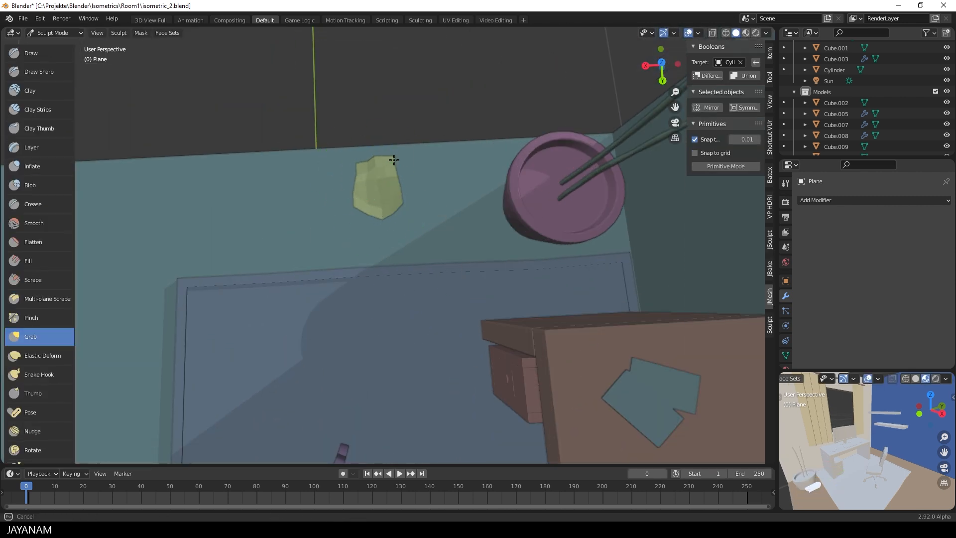
{"action": "left_click_drag", "start_coordinate": [394, 159], "coordinate": [391, 162]}
{"action": "scroll", "coordinate": [363, 172], "scroll_direction": "up", "scroll_amount": 3}
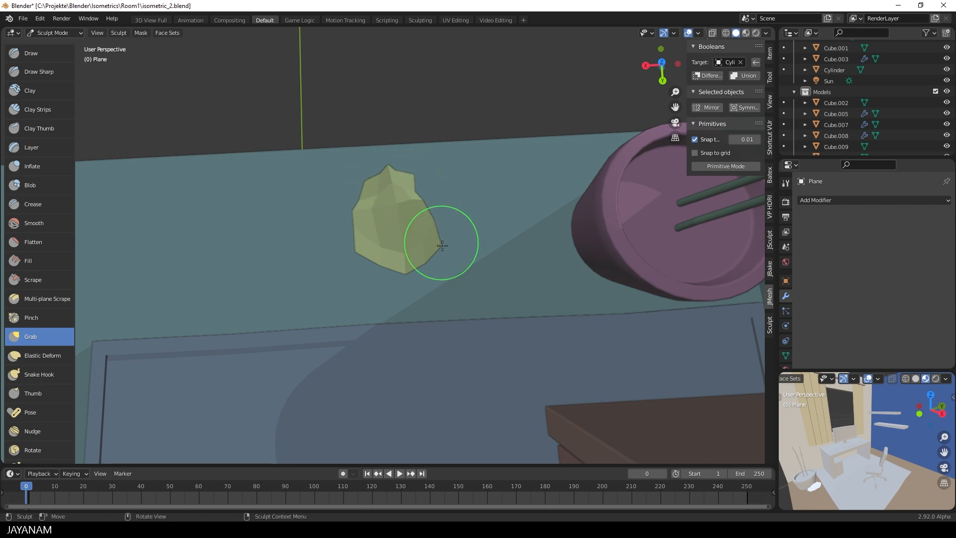
{"action": "scroll", "coordinate": [375, 212], "scroll_direction": "up", "scroll_amount": 3}
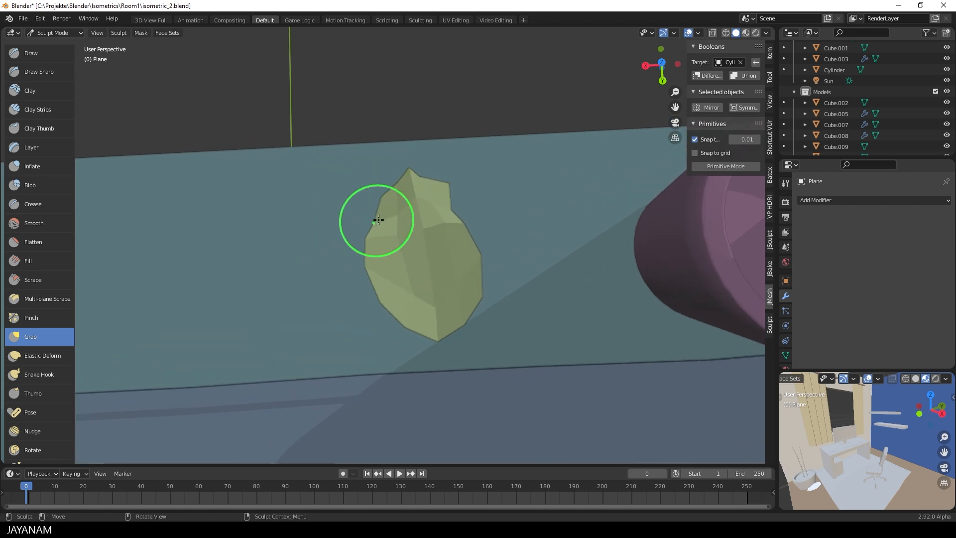
Refine the leaf with the Grab brush, drawing out a pointed tip and smoothing its rounded sides
{"action": "left_click_drag", "start_coordinate": [431, 193], "coordinate": [431, 195]}
{"action": "mouse_move", "coordinate": [431, 195]}
{"action": "middle_mouse_down"}
{"action": "mouse_move", "coordinate": [448, 264]}
{"action": "mouse_move", "coordinate": [391, 298]}
{"action": "middle_mouse_up"}
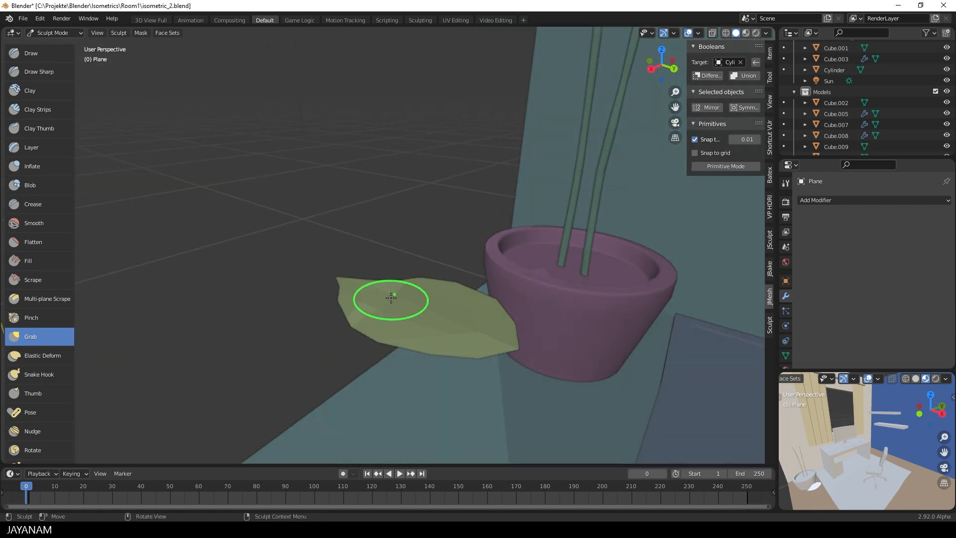
{"action": "middle_click_drag", "start_coordinate": [414, 267], "coordinate": [515, 334]}
{"action": "middle_click_drag", "start_coordinate": [559, 250], "coordinate": [468, 356], "text": "alt"}
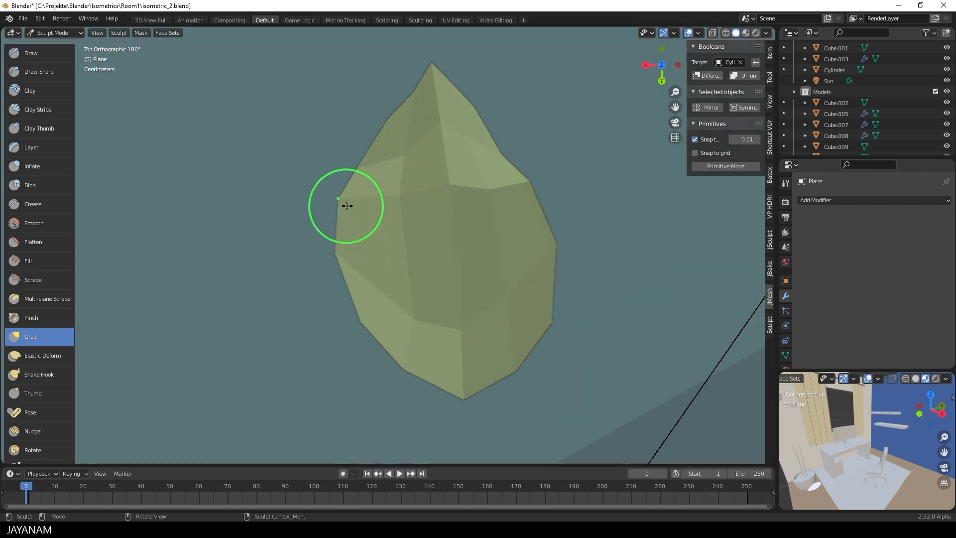
{"action": "left_click_drag", "start_coordinate": [479, 326], "coordinate": [542, 253]}
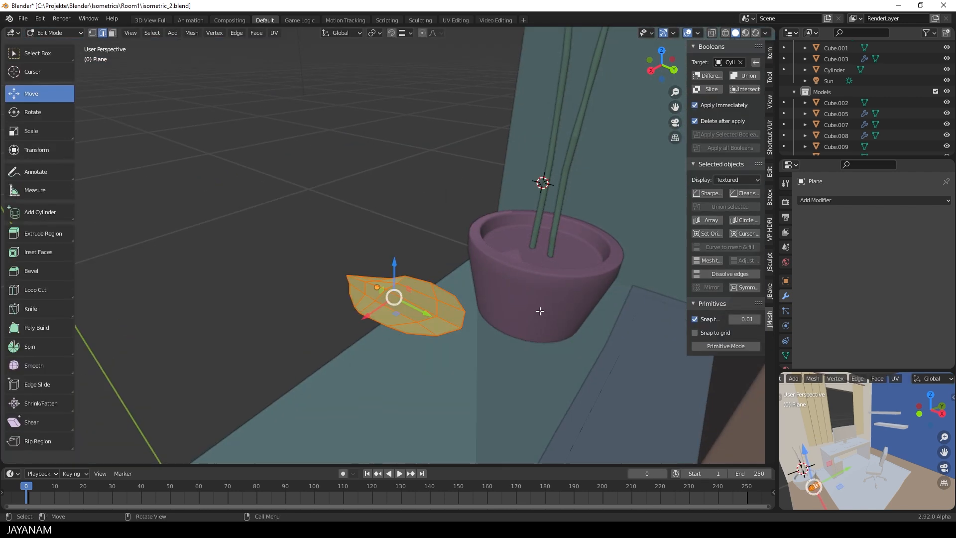
Add a Solidify modifier to the leaf with a thickness of 0.005 m
{"action": "left_click", "coordinate": [824, 200]}
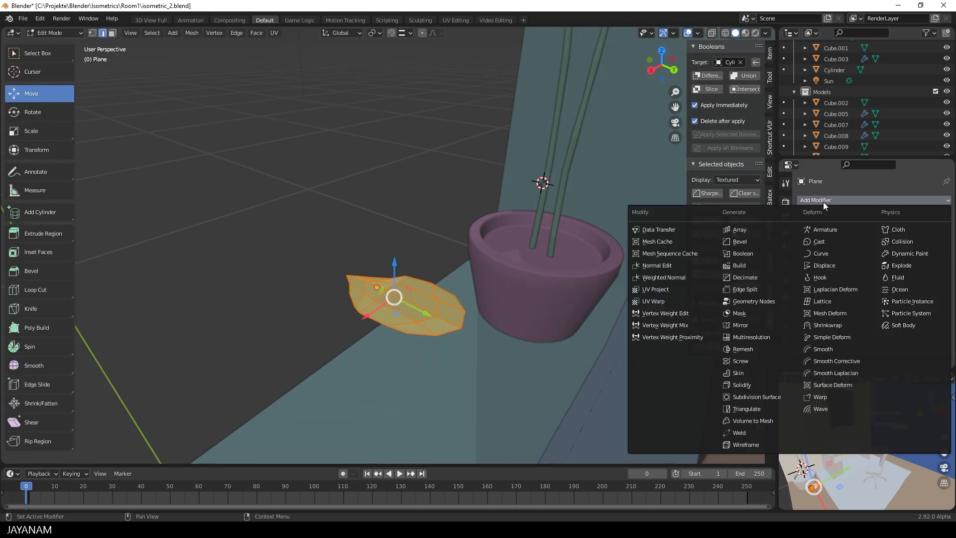
{"action": "left_click", "coordinate": [742, 385]}
{"action": "left_click", "coordinate": [888, 244]}
{"action": "middle_click_drag", "start_coordinate": [468, 313], "coordinate": [491, 318]}
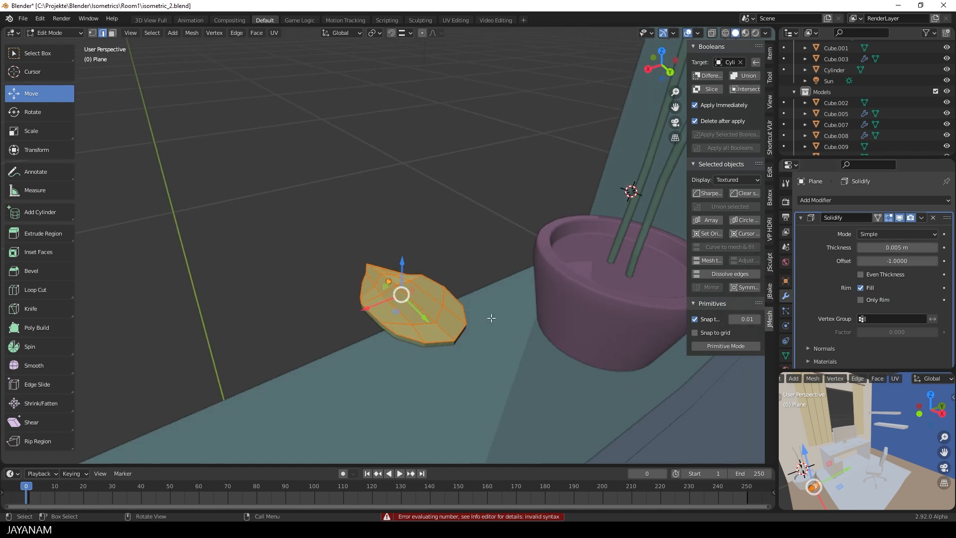
Curve the leaf by rotating its rear end vertex about 27° with smooth proportional editing
{"action": "left_click", "coordinate": [446, 339]}
{"action": "key", "text": "r"}
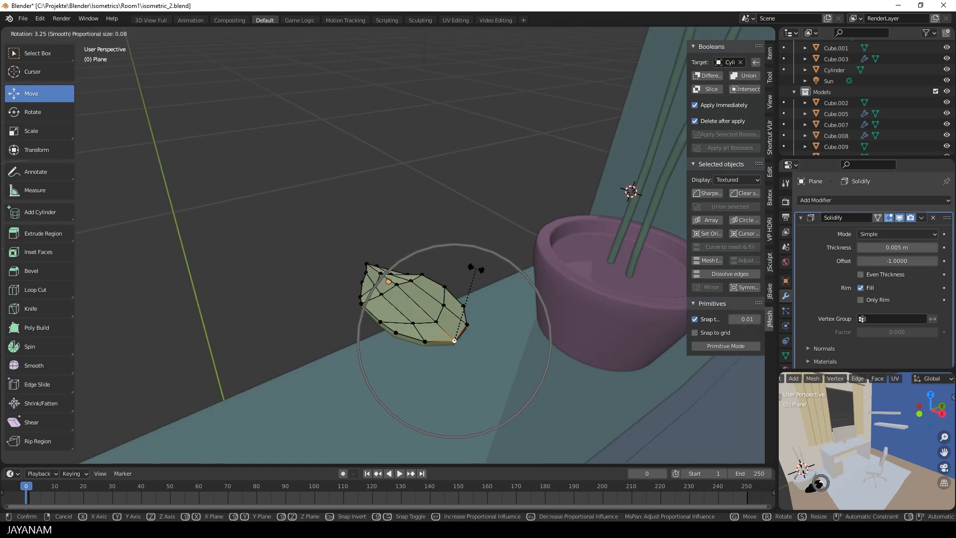
{"action": "right_click", "coordinate": [472, 265]}
{"action": "scroll", "coordinate": [473, 265], "scroll_direction": "down", "scroll_amount": 3}
{"action": "middle_click_drag", "start_coordinate": [473, 265], "coordinate": [510, 214]}
{"action": "key", "text": "r"}
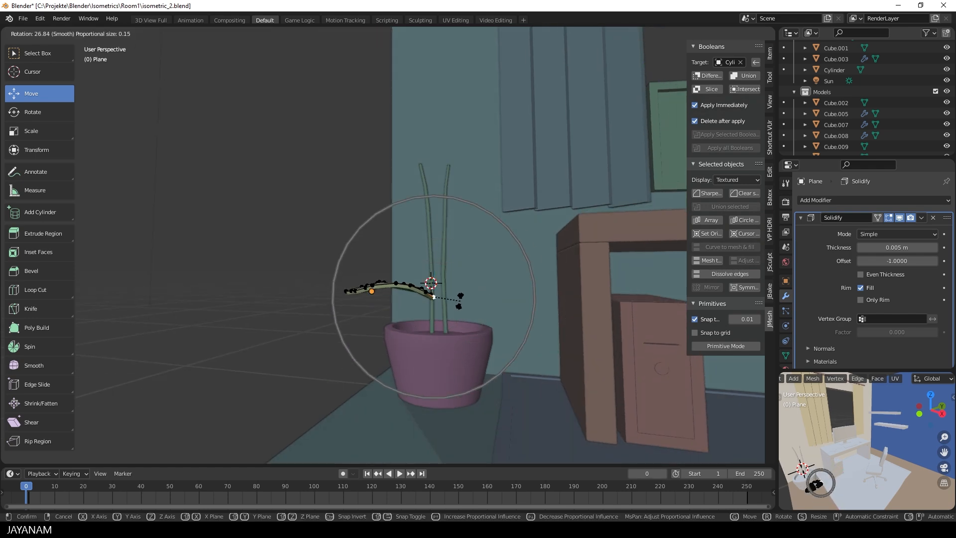
{"action": "left_click", "coordinate": [451, 301]}
{"action": "middle_click_drag", "start_coordinate": [451, 302], "coordinate": [419, 341]}
{"action": "mouse_move", "coordinate": [432, 324]}
{"action": "middle_mouse_down"}
{"action": "mouse_move", "coordinate": [454, 303]}
{"action": "mouse_move", "coordinate": [436, 309]}
{"action": "mouse_move", "coordinate": [415, 296]}
{"action": "mouse_move", "coordinate": [443, 334]}
{"action": "middle_mouse_up"}
Set the leaf's origin to the selected vertex at its rear end
{"action": "key", "text": "Tab"}
{"action": "key", "text": "ctrl+Tab"}
{"action": "left_click", "coordinate": [379, 310]}
{"action": "key", "text": "Tab"}
{"action": "scroll", "coordinate": [443, 333], "scroll_direction": "up", "scroll_amount": 3}
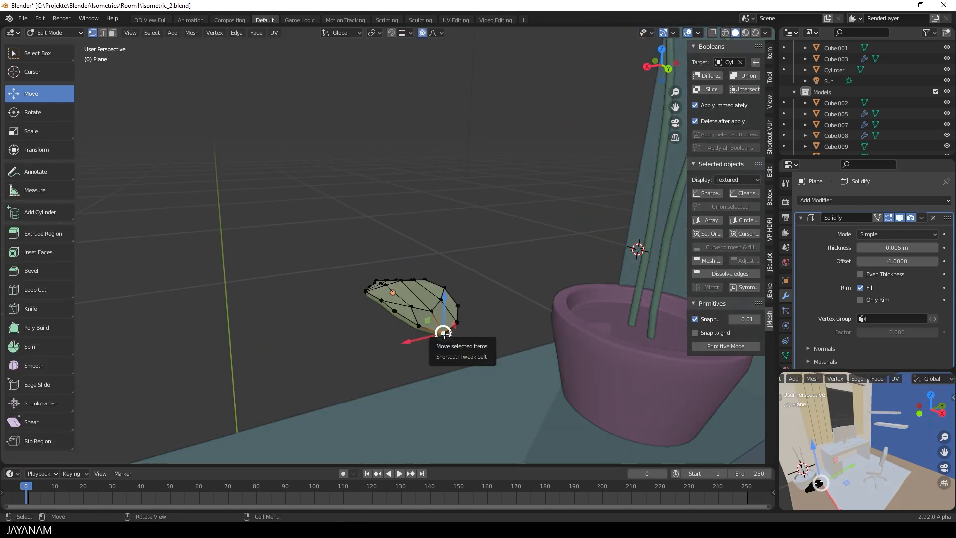
{"action": "left_click", "coordinate": [713, 231]}
Move the leaf across and up to the first stem, above the flowerpot's rim
{"action": "middle_click_drag", "start_coordinate": [630, 259], "coordinate": [503, 351]}
{"action": "scroll", "coordinate": [503, 351], "scroll_direction": "down", "scroll_amount": 3}
{"action": "left_click_drag", "start_coordinate": [361, 276], "coordinate": [524, 281]}
{"action": "left_click_drag", "start_coordinate": [568, 311], "coordinate": [563, 275]}
{"action": "left_click", "coordinate": [563, 275]}
Scale the leaf to about 0.48 of its size and apply the scale
{"action": "middle_click_drag", "start_coordinate": [563, 276], "coordinate": [521, 330]}
{"action": "scroll", "coordinate": [501, 258], "scroll_direction": "up", "scroll_amount": 3}
{"action": "key", "text": "KP_Decimal"}
{"action": "middle_click_drag", "start_coordinate": [450, 273], "coordinate": [404, 255]}
{"action": "key", "text": "s"}
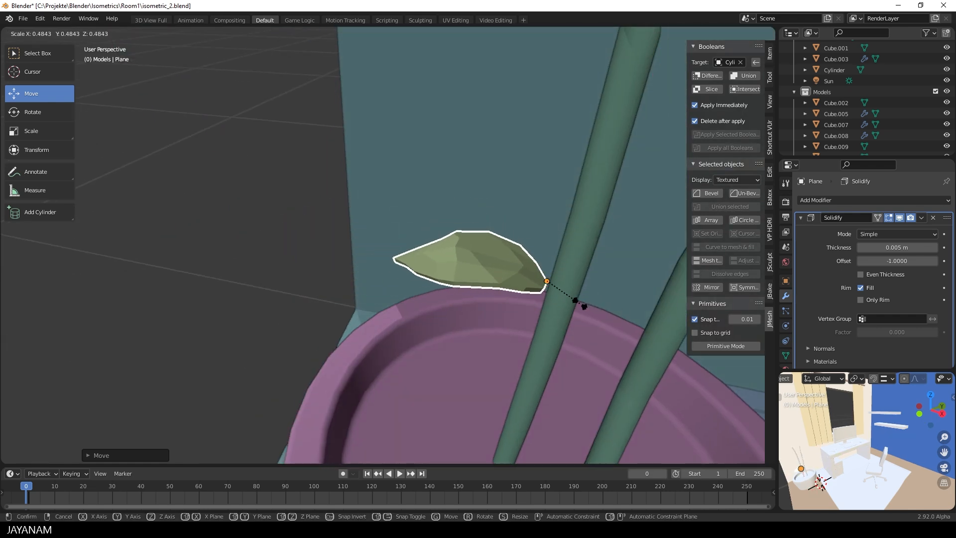
{"action": "left_click", "coordinate": [581, 303]}
{"action": "key", "text": "ctrl+a"}
{"action": "left_click", "coordinate": [581, 303]}
Move the leaf so its base end touches the first stem
{"action": "left_click_drag", "start_coordinate": [586, 287], "coordinate": [593, 284]}
{"action": "scroll", "coordinate": [593, 285], "scroll_direction": "down", "scroll_amount": 3}
{"action": "middle_click_drag", "start_coordinate": [590, 331], "coordinate": [567, 279]}
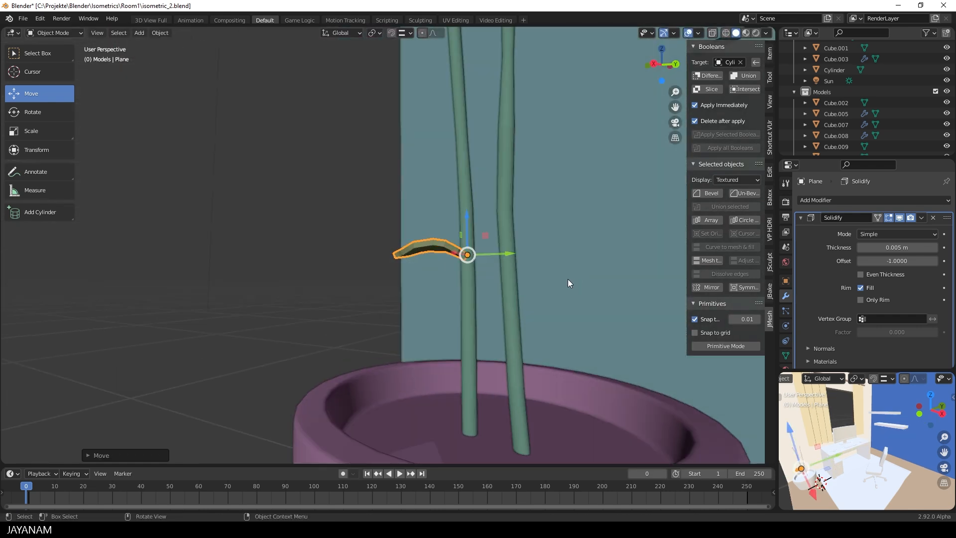
{"action": "scroll", "coordinate": [568, 279], "scroll_direction": "down", "scroll_amount": 2}
{"action": "middle_click_drag", "start_coordinate": [487, 216], "coordinate": [471, 263], "text": "shift"}
Duplicate the leaf within its mesh and place the copy higher up on the first stem
{"action": "key", "text": "Tab"}
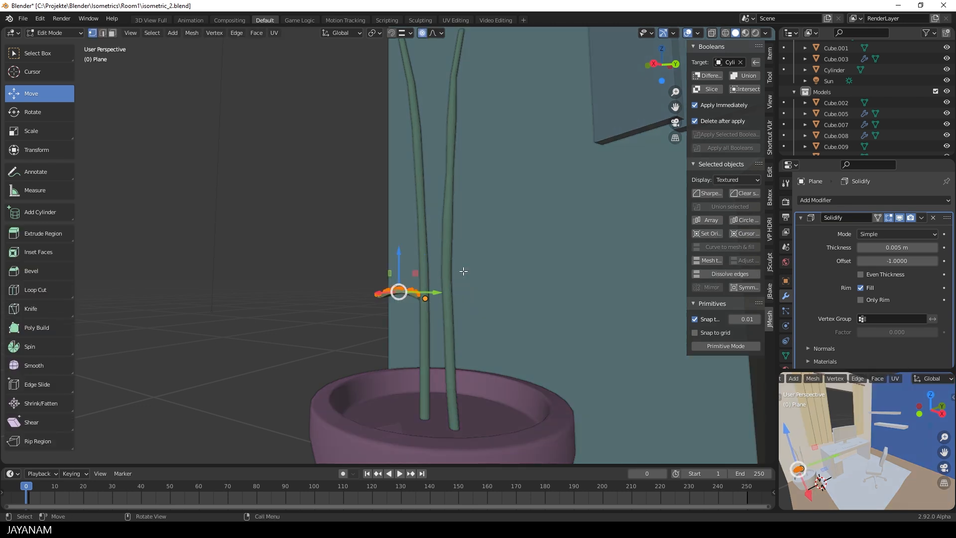
{"action": "left_click", "coordinate": [458, 177]}
{"action": "key", "text": "r"}
{"action": "right_click", "coordinate": [450, 155]}
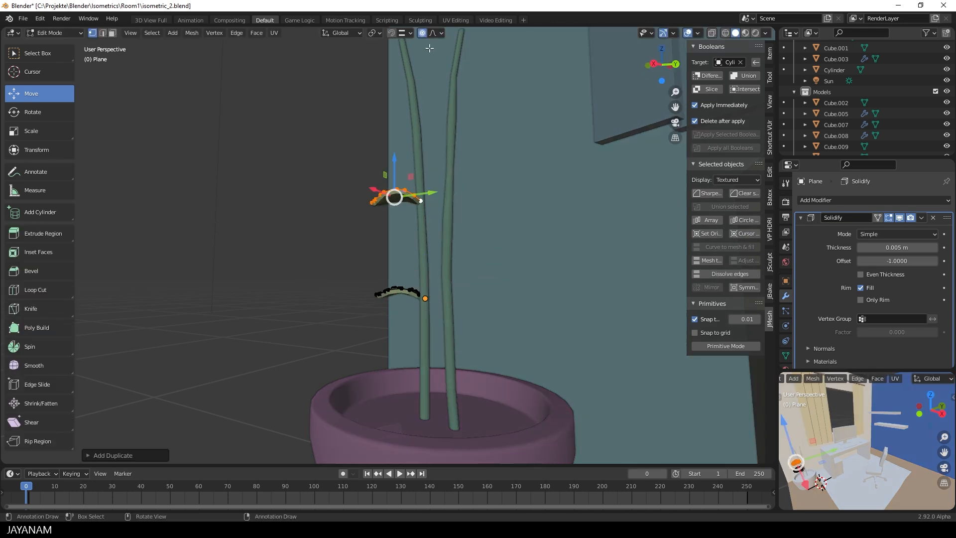
Scale the upper leaf copy on the first stem
{"action": "key", "text": "s"}
{"action": "left_click", "coordinate": [531, 192]}
{"action": "key", "text": "s"}
{"action": "left_click", "coordinate": [529, 185]}
{"action": "middle_click_drag", "start_coordinate": [528, 183], "coordinate": [472, 194]}
Duplicate the upper leaf, rotate the copy about Z to face the opposite way, and move it toward the first stem
{"action": "key", "text": "shift+d"}
{"action": "key", "text": "r"}
{"action": "key", "text": "z"}
{"action": "left_click", "coordinate": [243, 145]}
{"action": "middle_click_drag", "start_coordinate": [576, 121], "coordinate": [540, 160]}
{"action": "left_click_drag", "start_coordinate": [406, 199], "coordinate": [421, 191]}
Scale the third leaf and move its base against the first stem, above the other two leaves
{"action": "key", "text": "s"}
{"action": "mouse_move", "coordinate": [553, 214]}
{"action": "middle_mouse_down"}
{"action": "mouse_move", "coordinate": [563, 186]}
{"action": "mouse_move", "coordinate": [567, 205]}
{"action": "middle_mouse_up"}
{"action": "left_click", "coordinate": [547, 183]}
{"action": "left_click_drag", "start_coordinate": [478, 160], "coordinate": [485, 161]}
{"action": "key", "text": "g"}
{"action": "left_click", "coordinate": [518, 188]}
{"action": "middle_click_drag", "start_coordinate": [519, 188], "coordinate": [399, 276]}
{"action": "middle_click_drag", "start_coordinate": [465, 324], "coordinate": [423, 295]}
{"action": "key", "text": "g"}
{"action": "left_click", "coordinate": [467, 264]}
Pick a whole leaf within the mesh and place it against the second stem, level with the upper leaf
{"action": "key", "text": "alt+a"}
{"action": "key", "text": "l"}
{"action": "middle_click_drag", "start_coordinate": [369, 278], "coordinate": [361, 86]}
{"action": "key", "text": "g"}
{"action": "middle_click_drag", "start_coordinate": [431, 272], "coordinate": [501, 100]}
{"action": "left_click", "coordinate": [414, 292]}
Scale and rotate the leaf on the second stem, then return to Object Mode
{"action": "key", "text": "s"}
{"action": "left_click", "coordinate": [458, 242]}
{"action": "key", "text": "r"}
{"action": "left_click", "coordinate": [461, 247]}
{"action": "scroll", "coordinate": [402, 267], "scroll_direction": "down", "scroll_amount": 1}
{"action": "key", "text": "Tab"}
{"action": "middle_click_drag", "start_coordinate": [402, 268], "coordinate": [441, 339]}
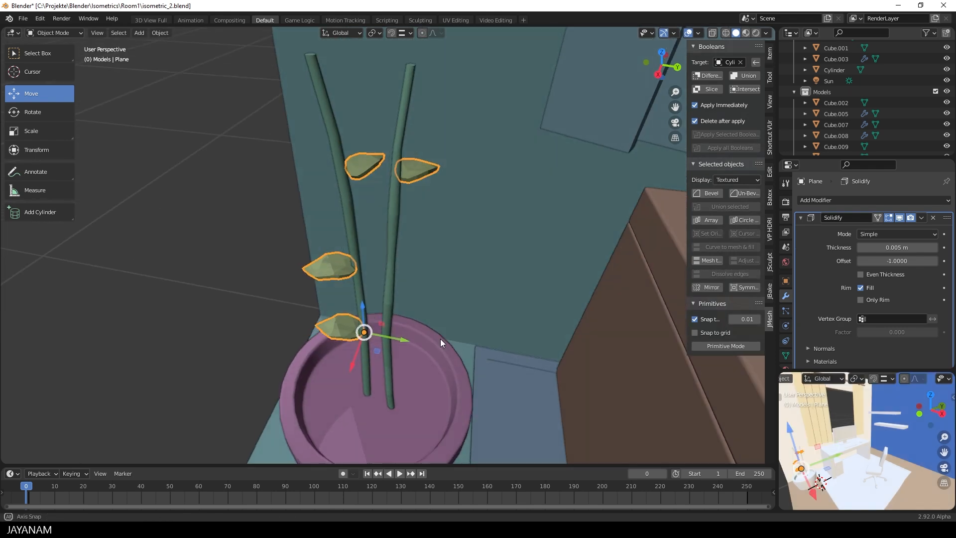
Rotate the uppermost leaf on the first stem within the leaf mesh
{"action": "scroll", "coordinate": [441, 339], "scroll_direction": "up", "scroll_amount": 2}
{"action": "left_click", "coordinate": [358, 127]}
{"action": "key", "text": "Tab"}
{"action": "key", "text": "Tab"}
{"action": "left_click", "coordinate": [349, 126]}
{"action": "key", "text": "Tab"}
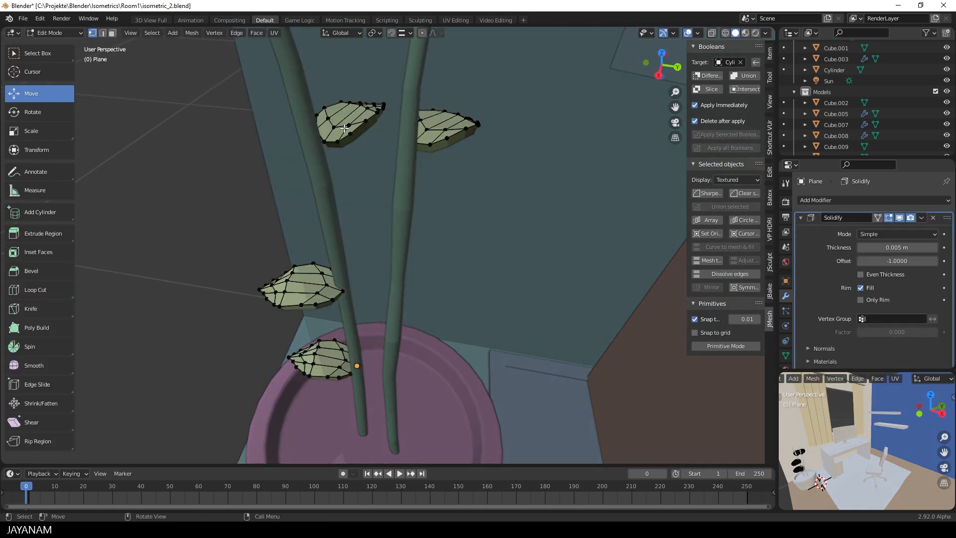
{"action": "key", "text": "r"}
{"action": "left_click", "coordinate": [386, 171]}
{"action": "middle_click_drag", "start_coordinate": [387, 171], "coordinate": [352, 164]}
{"action": "scroll", "coordinate": [353, 163], "scroll_direction": "down", "scroll_amount": 4}
Apply the Solidify modifier to the leaves
{"action": "key", "text": "Tab"}
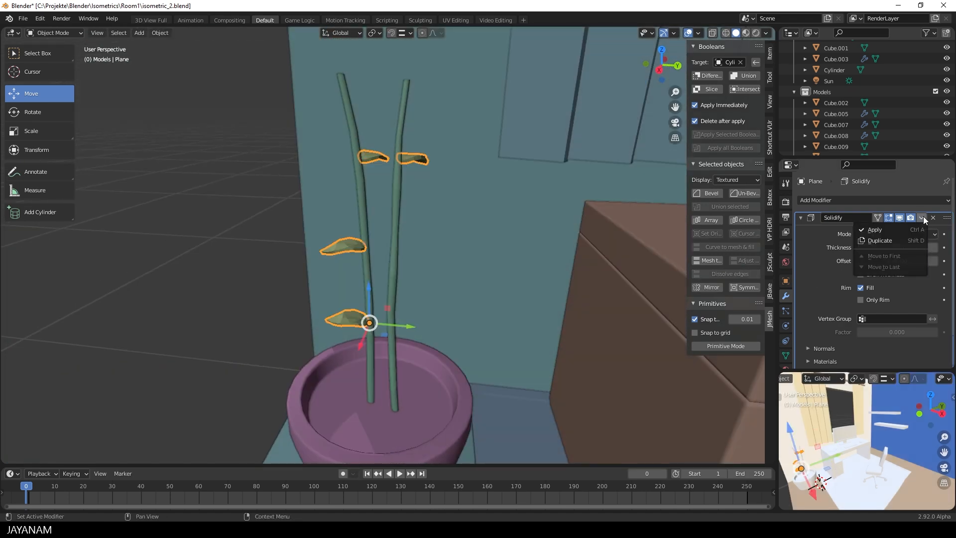
{"action": "left_click", "coordinate": [875, 230]}
{"action": "left_click", "coordinate": [479, 204]}
{"action": "middle_click_drag", "start_coordinate": [479, 205], "coordinate": [484, 208]}
{"action": "key", "text": "Tab"}
{"action": "key", "text": "Tab"}
{"action": "key", "text": "Tab"}
{"action": "key", "text": "Tab"}
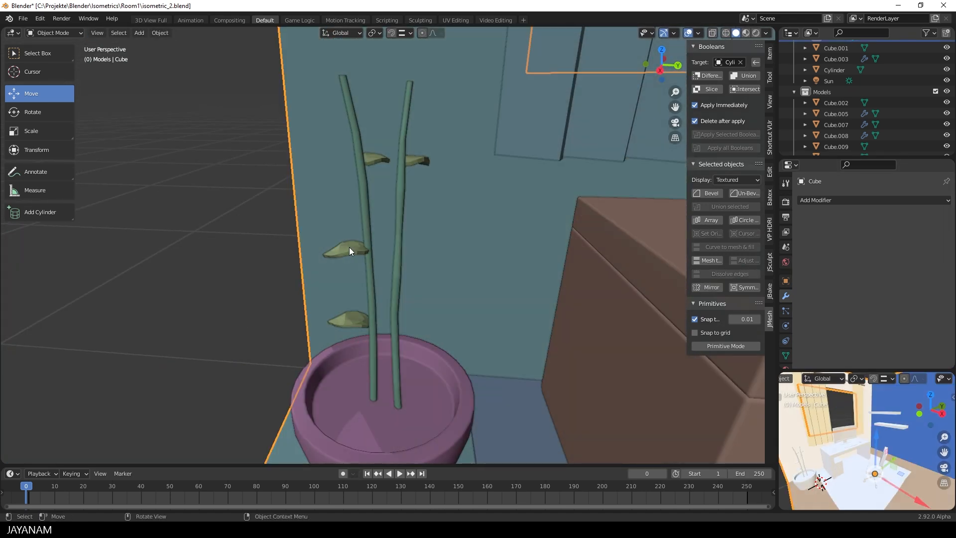
Split off a leaf copy as its own object beside the middle of the second stem and open it in Edit Mode
{"action": "left_click", "coordinate": [349, 247]}
{"action": "key", "text": "Tab"}
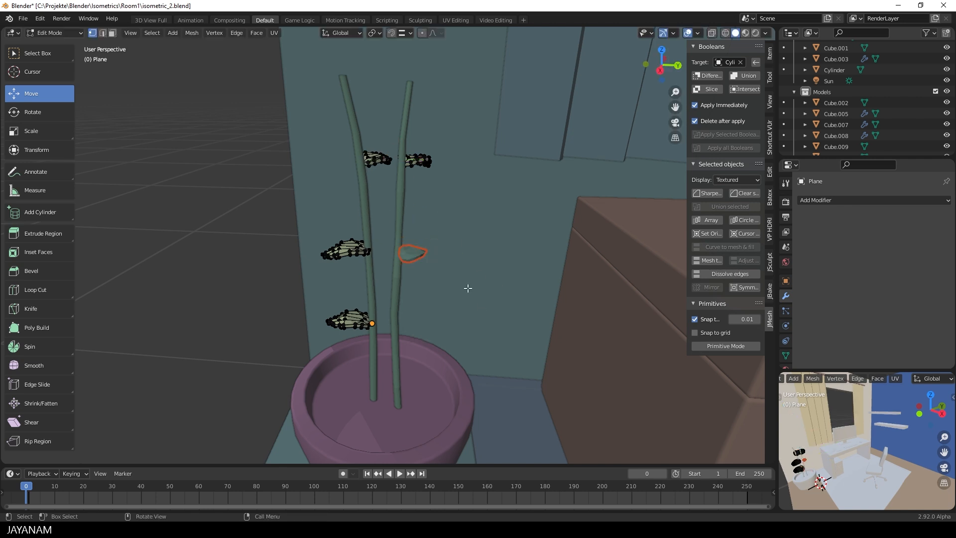
{"action": "key", "text": "Tab"}
{"action": "middle_click_drag", "start_coordinate": [414, 260], "coordinate": [407, 255]}
{"action": "key", "text": "Tab"}
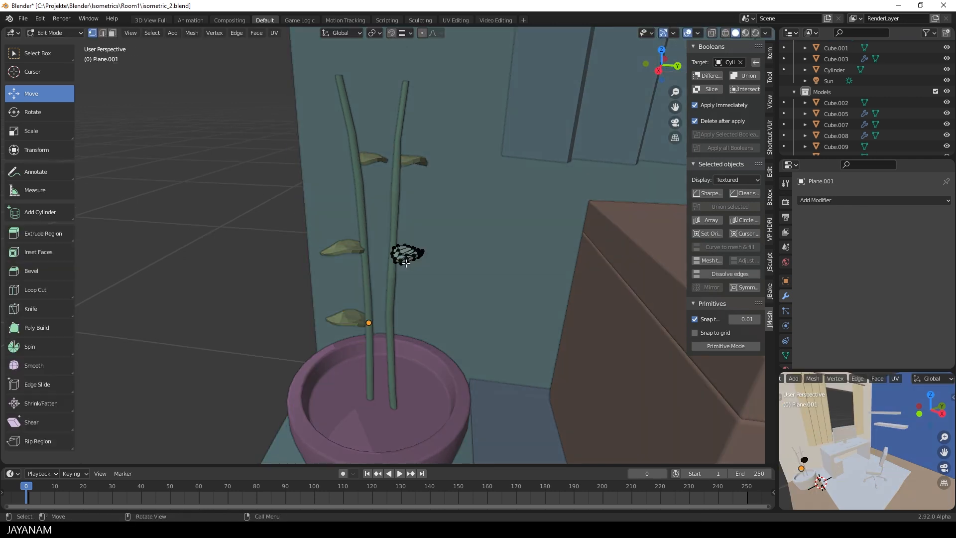
Set the separate leaf's origin to its base end and rotate the leaf about Z
{"action": "left_click", "coordinate": [722, 232]}
{"action": "key", "text": "z"}
{"action": "left_click", "coordinate": [396, 323]}
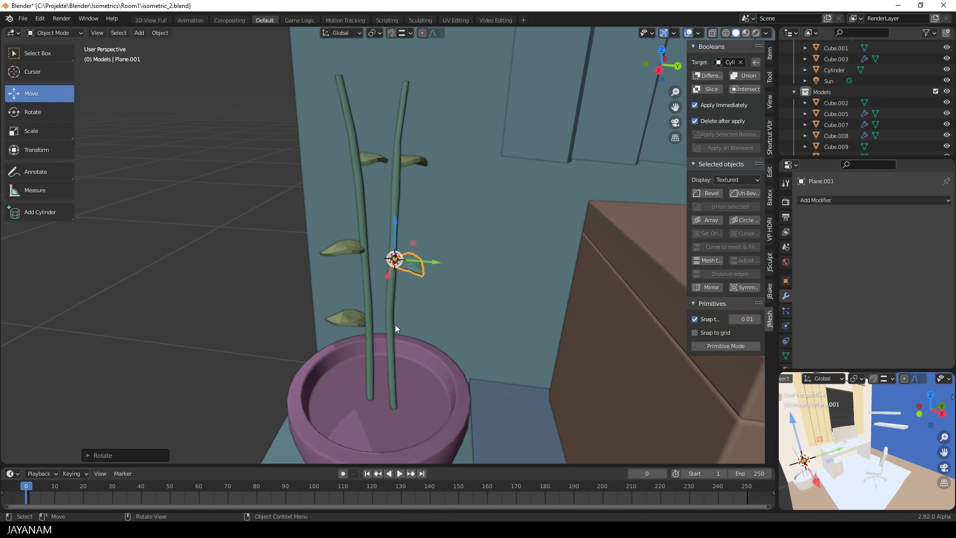
Bend the separate leaf slightly with a Grab stroke in Sculpt Mode and return to Object Mode
{"action": "middle_click_drag", "start_coordinate": [395, 324], "coordinate": [476, 275]}
{"action": "key", "text": "ctrl+Tab"}
{"action": "left_click", "coordinate": [475, 311]}
{"action": "left_click_drag", "start_coordinate": [455, 244], "coordinate": [455, 249]}
{"action": "key", "text": "ctrl+Tab"}
{"action": "left_click", "coordinate": [438, 304]}
Move the separate leaf so its base touches the middle of the second stem
{"action": "key", "text": "g"}
{"action": "left_click", "coordinate": [478, 246]}
{"action": "middle_click_drag", "start_coordinate": [477, 247], "coordinate": [511, 218]}
{"action": "key", "text": "g"}
{"action": "left_click", "coordinate": [447, 273]}
{"action": "scroll", "coordinate": [509, 218], "scroll_direction": "up", "scroll_amount": 2}
{"action": "left_click_drag", "start_coordinate": [488, 210], "coordinate": [483, 211]}
{"action": "middle_click_drag", "start_coordinate": [483, 212], "coordinate": [429, 278]}
{"action": "key", "text": "g"}
{"action": "left_click", "coordinate": [364, 294]}
{"action": "left_click_drag", "start_coordinate": [409, 323], "coordinate": [408, 317]}
{"action": "left_click_drag", "start_coordinate": [449, 283], "coordinate": [454, 281]}
{"action": "middle_click_drag", "start_coordinate": [454, 281], "coordinate": [477, 225]}
Duplicate the separate leaf lower on the second stem, then scale and rotate the copy
{"action": "key", "text": "shift+d"}
{"action": "left_click", "coordinate": [477, 332]}
{"action": "middle_click_drag", "start_coordinate": [476, 332], "coordinate": [481, 300]}
{"action": "key", "text": "s"}
{"action": "left_click", "coordinate": [474, 338]}
{"action": "key", "text": "r"}
{"action": "left_click", "coordinate": [471, 342]}
{"action": "key", "text": "r"}
{"action": "left_click", "coordinate": [406, 345]}
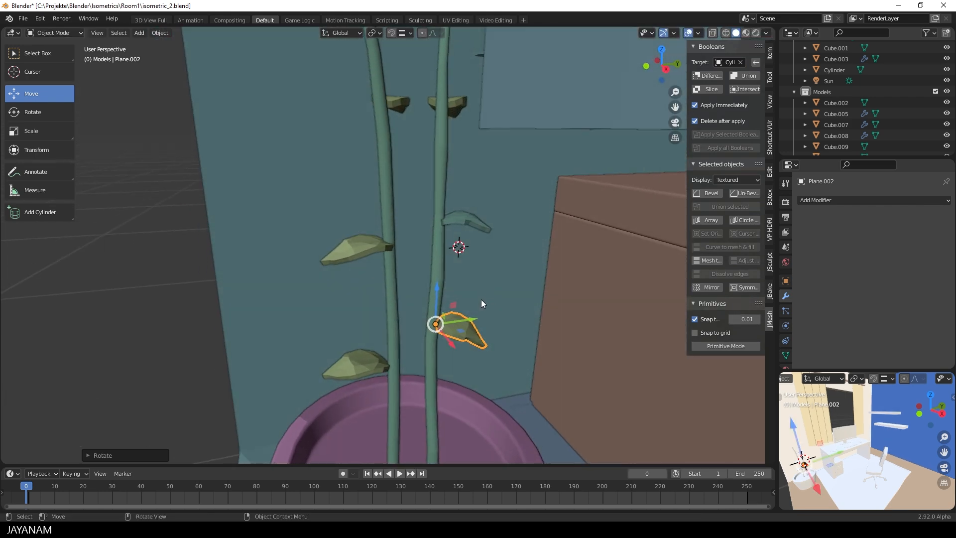
Duplicate the lower leaf up to the first stem's top section and rotate the copy about Z to face outward
{"action": "scroll", "coordinate": [479, 302], "scroll_direction": "down", "scroll_amount": 4}
{"action": "key", "text": "shift+d"}
{"action": "left_click", "coordinate": [441, 167]}
{"action": "key", "text": "r"}
{"action": "key", "text": "z"}
{"action": "left_click", "coordinate": [310, 200]}
Move the new top leaf against the first stem, changing the snapping to Face for the final placement
{"action": "middle_click_drag", "start_coordinate": [405, 169], "coordinate": [401, 263], "text": "shift"}
{"action": "scroll", "coordinate": [411, 243], "scroll_direction": "up", "scroll_amount": 2}
{"action": "left_click_drag", "start_coordinate": [394, 265], "coordinate": [386, 261]}
{"action": "middle_click_drag", "start_coordinate": [386, 261], "coordinate": [452, 273]}
{"action": "left_click_drag", "start_coordinate": [441, 281], "coordinate": [503, 299]}
{"action": "middle_click_drag", "start_coordinate": [503, 299], "coordinate": [437, 276]}
{"action": "scroll", "coordinate": [437, 276], "scroll_direction": "up", "scroll_amount": 3}
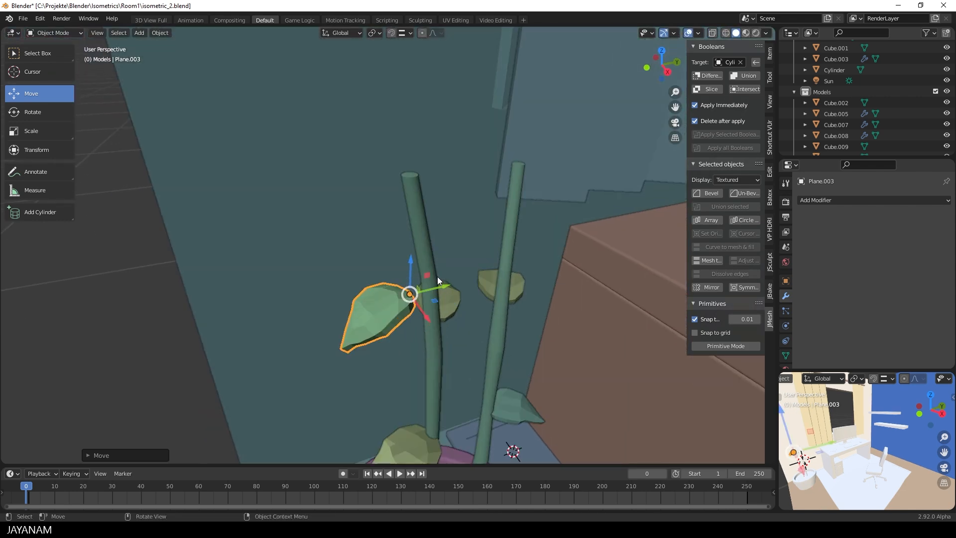
{"action": "left_click", "coordinate": [410, 33]}
{"action": "left_click", "coordinate": [372, 98]}
{"action": "key", "text": "g"}
{"action": "left_click", "coordinate": [427, 247]}
Duplicate the first stem's top leaf and move the copy across toward the second stem
{"action": "scroll", "coordinate": [407, 255], "scroll_direction": "down", "scroll_amount": 3}
{"action": "key", "text": "shift+d"}
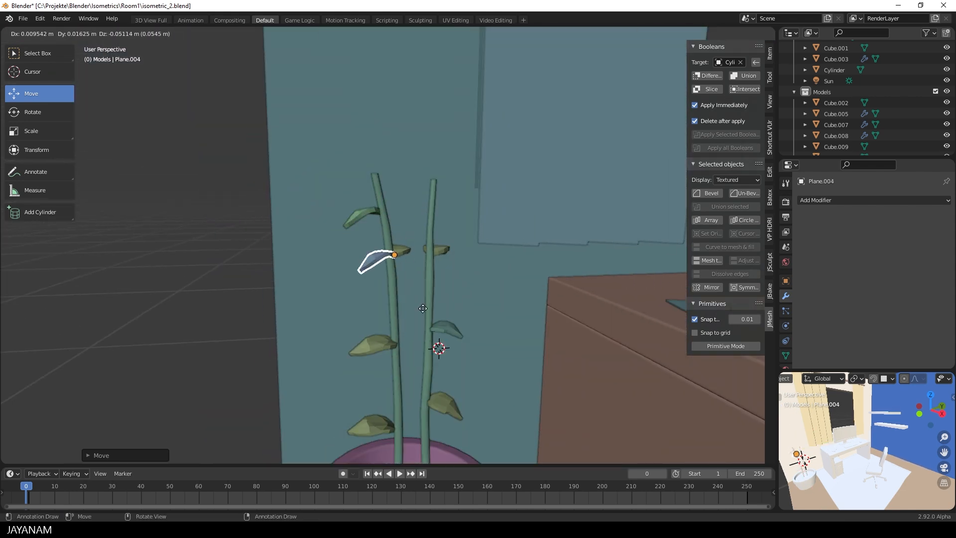
{"action": "left_click", "coordinate": [420, 318]}
{"action": "middle_click_drag", "start_coordinate": [420, 318], "coordinate": [414, 309]}
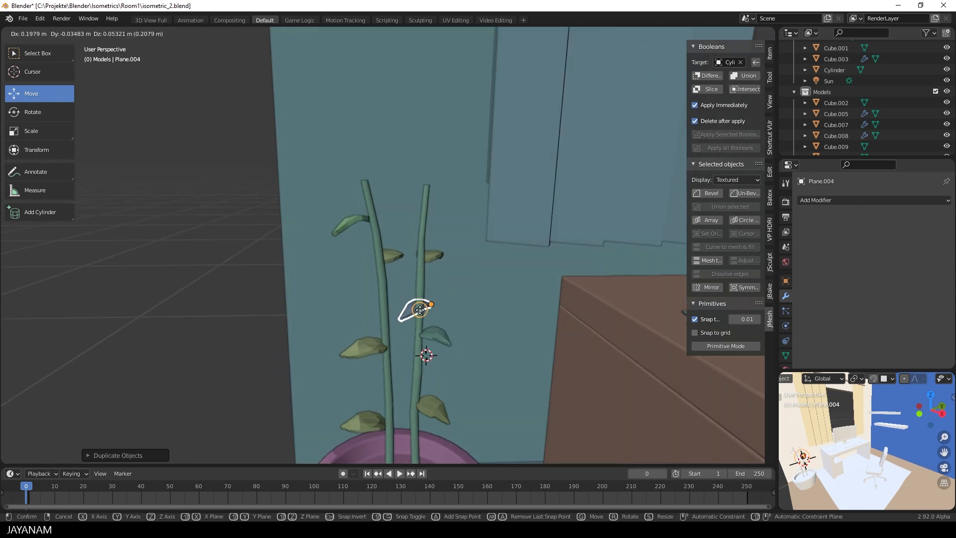
{"action": "left_click", "coordinate": [413, 383]}
{"action": "middle_click_drag", "start_coordinate": [414, 380], "coordinate": [431, 387]}
Shift the copied leaf along Y, X and Z until its base meets the second stem on the side facing the first
{"action": "key", "text": "g"}
{"action": "key", "text": "y"}
{"action": "left_click", "coordinate": [398, 370]}
{"action": "key", "text": "g"}
{"action": "key", "text": "x"}
{"action": "left_click", "coordinate": [375, 341]}
{"action": "key", "text": "g"}
{"action": "key", "text": "z"}
{"action": "left_click", "coordinate": [371, 258]}
{"action": "key", "text": "g"}
{"action": "left_click", "coordinate": [386, 264]}
{"action": "middle_click_drag", "start_coordinate": [386, 264], "coordinate": [475, 228]}
Rotate and scale the leaf between the two stems
{"action": "key", "text": "r"}
{"action": "left_click", "coordinate": [479, 288]}
{"action": "key", "text": "s"}
{"action": "left_click", "coordinate": [467, 284]}
Duplicate the leaf between the stems and rotate the copy about Z to point away from the first stem
{"action": "key", "text": "shift+d"}
{"action": "left_click", "coordinate": [459, 363]}
{"action": "key", "text": "r"}
{"action": "key", "text": "z"}
{"action": "left_click", "coordinate": [258, 305]}
Move the last leaf copy against the second stem and adjust its rotation about Z
{"action": "middle_click_drag", "start_coordinate": [486, 324], "coordinate": [448, 383]}
{"action": "left_click_drag", "start_coordinate": [351, 357], "coordinate": [342, 368]}
{"action": "key", "text": "g"}
{"action": "left_click", "coordinate": [373, 342]}
{"action": "key", "text": "r"}
{"action": "key", "text": "z"}
{"action": "left_click", "coordinate": [398, 336]}
Join all the leaves and both stems into one object
{"action": "middle_click_drag", "start_coordinate": [430, 343], "coordinate": [418, 204]}
{"action": "left_click", "coordinate": [413, 194]}
{"action": "key", "text": "ctrl+j"}
{"action": "left_click", "coordinate": [404, 169]}
{"action": "left_click", "coordinate": [372, 243], "text": "shift"}
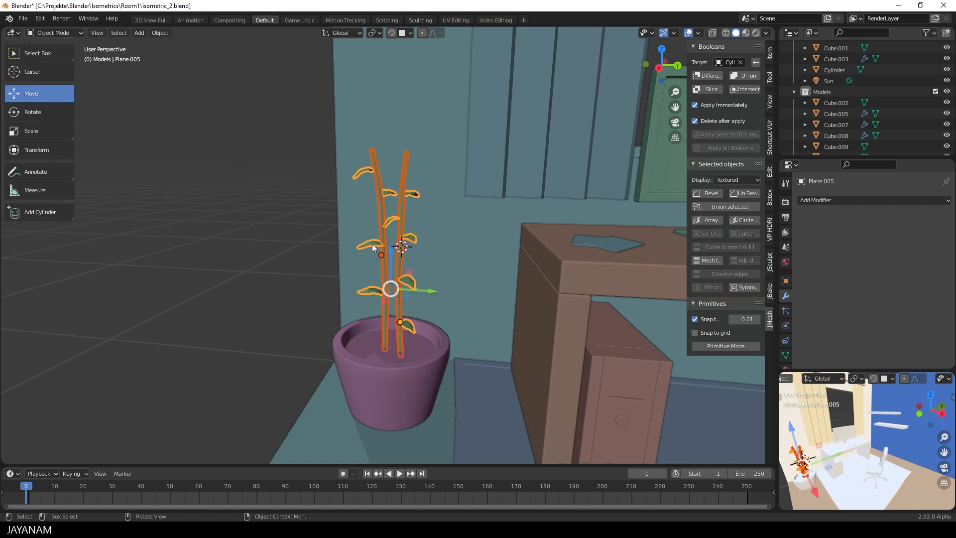
{"action": "key", "text": "ctrl+j"}
Switch the joined plant to Sculpt Mode with the Grab brush
{"action": "scroll", "coordinate": [372, 244], "scroll_direction": "down", "scroll_amount": 6}
{"action": "mouse_move", "coordinate": [309, 314]}
{"action": "middle_mouse_down"}
{"action": "mouse_move", "coordinate": [473, 378]}
{"action": "mouse_move", "coordinate": [476, 366]}
{"action": "mouse_move", "coordinate": [397, 358]}
{"action": "mouse_move", "coordinate": [340, 311]}
{"action": "middle_mouse_up"}
{"action": "scroll", "coordinate": [396, 359], "scroll_direction": "up", "scroll_amount": 2}
{"action": "scroll", "coordinate": [339, 311], "scroll_direction": "up", "scroll_amount": 1}
{"action": "key", "text": "ctrl+Tab"}
{"action": "left_click", "coordinate": [319, 339]}
{"action": "mouse_move", "coordinate": [225, 235]}
{"action": "middle_mouse_down"}
{"action": "mouse_move", "coordinate": [298, 352]}
{"action": "mouse_move", "coordinate": [220, 332]}
{"action": "mouse_move", "coordinate": [193, 336]}
{"action": "middle_mouse_up"}
{"action": "scroll", "coordinate": [199, 343], "scroll_direction": "up", "scroll_amount": 1}
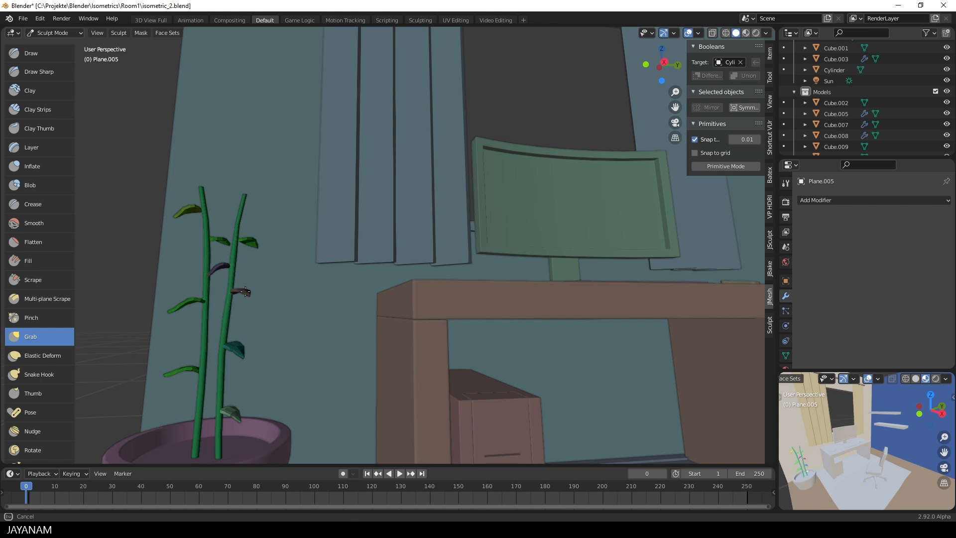
Scale the selected stem of the joined plant in Edit Mode and return to Sculpt Mode
{"action": "middle_click_drag", "start_coordinate": [236, 229], "coordinate": [243, 336]}
{"action": "middle_click_drag", "start_coordinate": [213, 298], "coordinate": [325, 335]}
{"action": "key", "text": "Tab"}
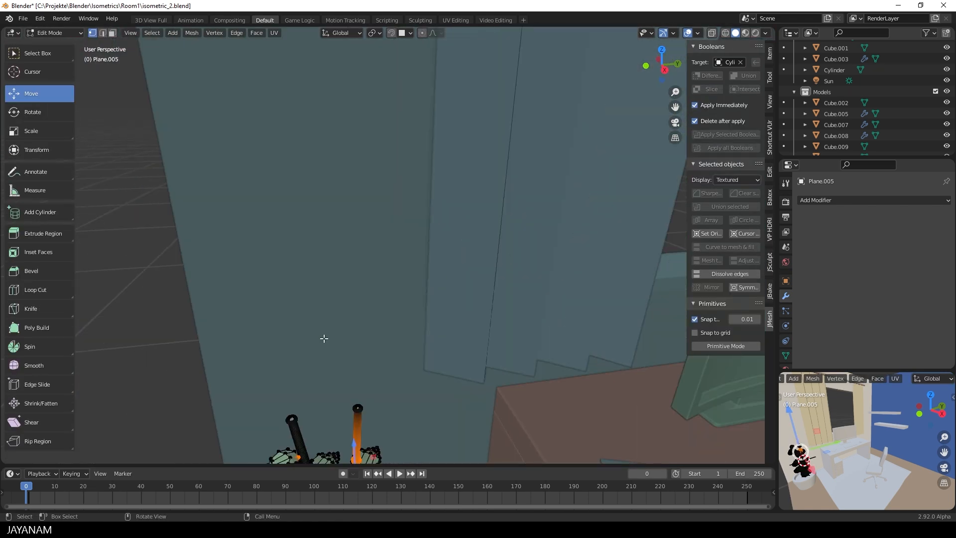
{"action": "key", "text": "s"}
{"action": "left_click", "coordinate": [308, 421]}
{"action": "scroll", "coordinate": [309, 418], "scroll_direction": "down", "scroll_amount": 3}
{"action": "key", "text": "Tab"}
{"action": "middle_click_drag", "start_coordinate": [331, 294], "coordinate": [337, 224]}
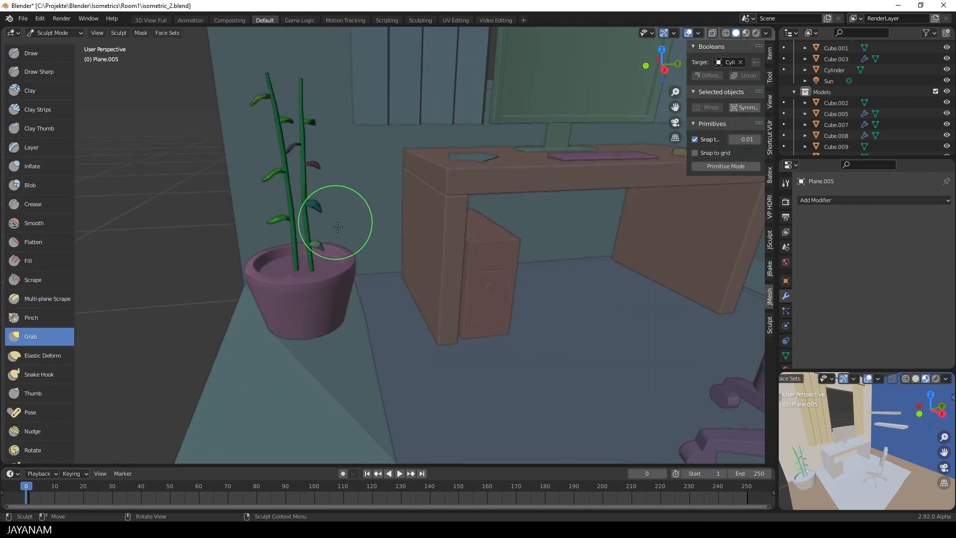
Switch the plant from Sculpt Mode to Object Mode and clear the selection
{"action": "scroll", "coordinate": [319, 192], "scroll_direction": "down", "scroll_amount": 1}
{"action": "scroll", "coordinate": [389, 315], "scroll_direction": "down", "scroll_amount": 5}
{"action": "mouse_move", "coordinate": [390, 315]}
{"action": "middle_mouse_down"}
{"action": "mouse_move", "coordinate": [448, 354]}
{"action": "mouse_move", "coordinate": [497, 344]}
{"action": "middle_mouse_up"}
{"action": "key", "text": "ctrl+Tab"}
{"action": "left_click", "coordinate": [410, 352]}
{"action": "middle_click_drag", "start_coordinate": [411, 352], "coordinate": [416, 357], "text": "shift"}
{"action": "left_click", "coordinate": [402, 371]}
{"action": "left_click", "coordinate": [693, 440]}
{"action": "middle_click_drag", "start_coordinate": [688, 428], "coordinate": [679, 430], "text": "shift"}
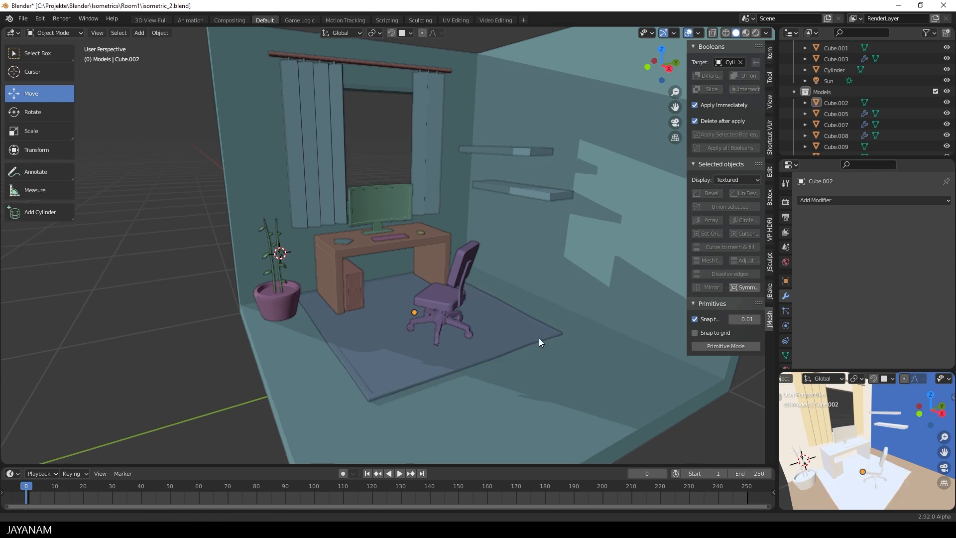
Check the room through the camera and save the file
{"action": "key", "text": "KP_0"}
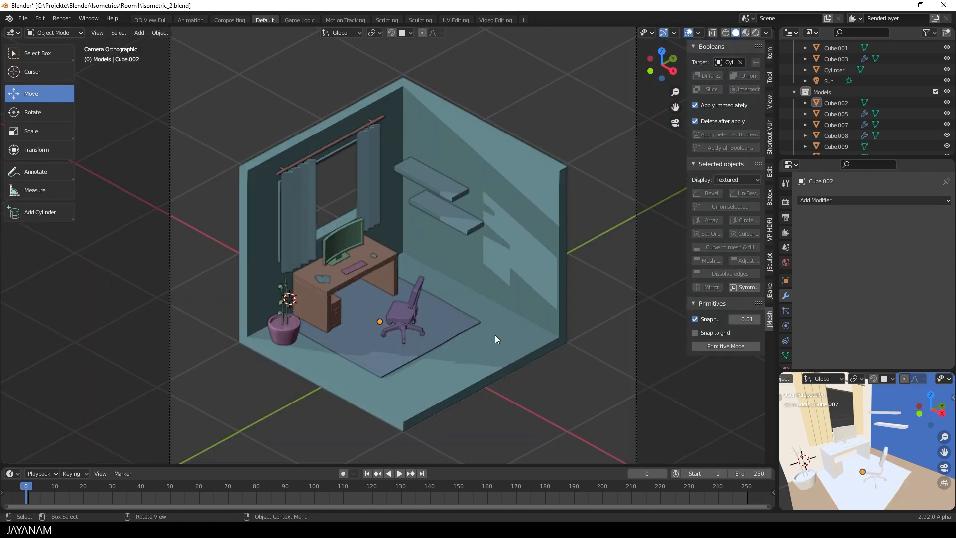
{"action": "key", "text": "KP_0"}
{"action": "key", "text": "ctrl+s"}
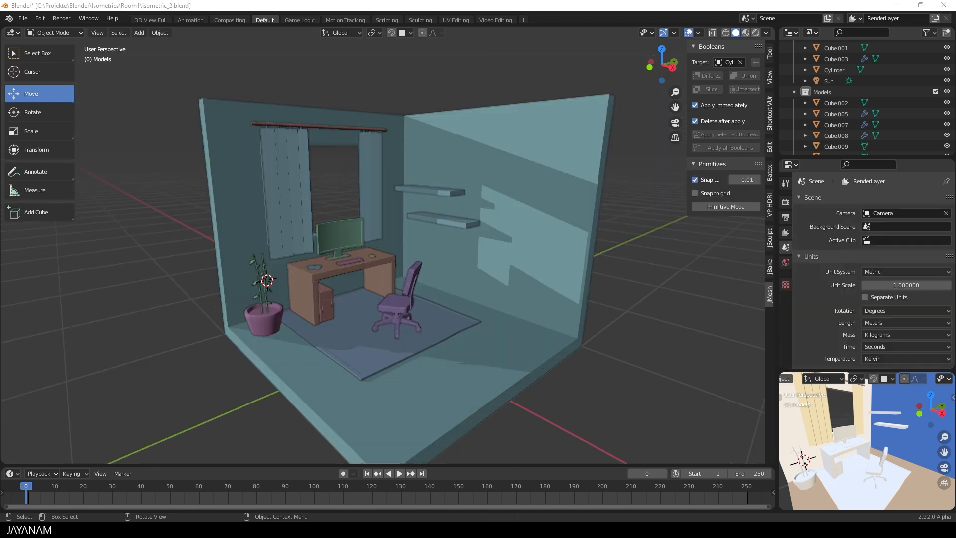
Draw a small cube for a wastebasket on the floor beneath the desk with the Add Cube tool
{"action": "left_click_drag", "start_coordinate": [38, 211], "coordinate": [38, 235]}
{"action": "middle_click_drag", "start_coordinate": [406, 277], "coordinate": [354, 303]}
{"action": "scroll", "coordinate": [354, 303], "scroll_direction": "up", "scroll_amount": 2}
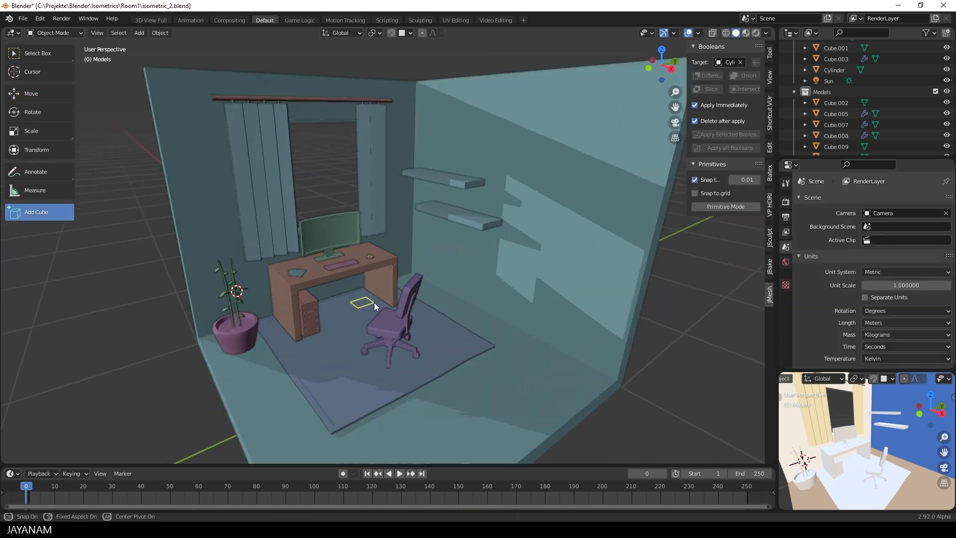
{"action": "left_click", "coordinate": [377, 287]}
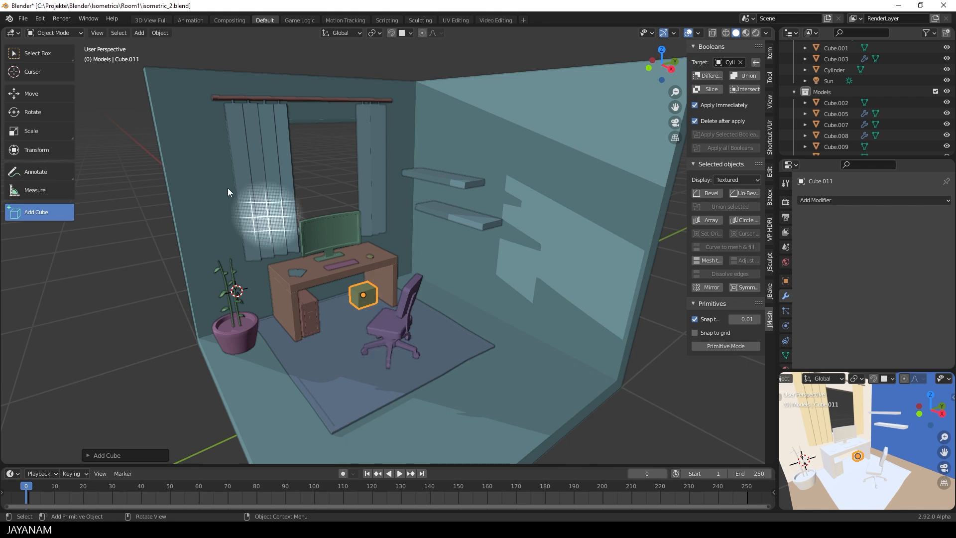
Scale the cube's top face to about 1.11, and resize the whole wastebasket along Y and X
{"action": "scroll", "coordinate": [396, 307], "scroll_direction": "up", "scroll_amount": 3}
{"action": "key", "text": "s"}
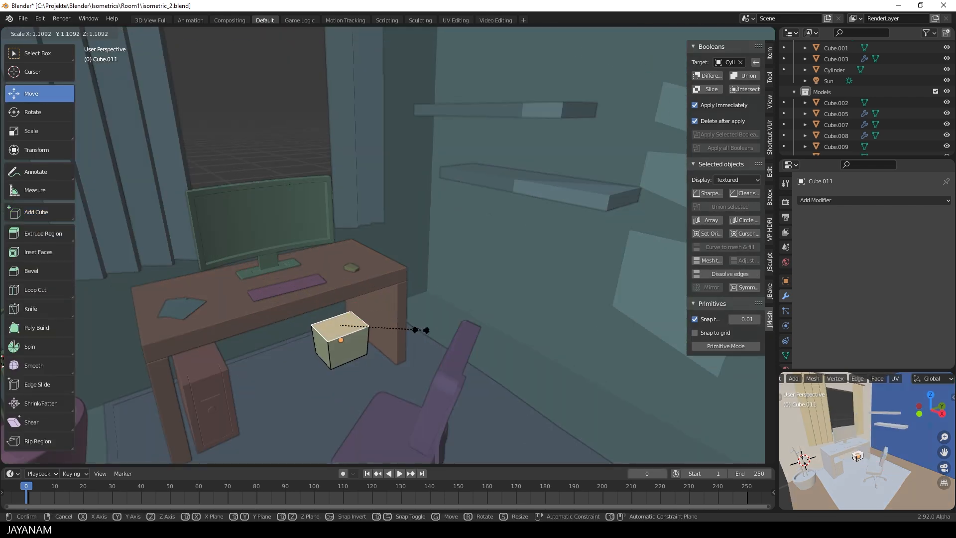
{"action": "left_click", "coordinate": [423, 329]}
{"action": "key", "text": "a"}
{"action": "key", "text": "s"}
{"action": "key", "text": "y"}
{"action": "left_click", "coordinate": [400, 334]}
{"action": "key", "text": "s"}
{"action": "key", "text": "y"}
{"action": "left_click", "coordinate": [401, 331]}
{"action": "key", "text": "s"}
{"action": "key", "text": "x"}
{"action": "left_click", "coordinate": [392, 329]}
Inset the wastebasket's top face and extrude it downward to hollow out the inside
{"action": "left_click", "coordinate": [347, 325]}
{"action": "key", "text": "i"}
{"action": "left_click", "coordinate": [396, 328]}
{"action": "key", "text": "e"}
{"action": "left_click", "coordinate": [399, 344]}
{"action": "key", "text": "Tab"}
{"action": "middle_click_drag", "start_coordinate": [396, 342], "coordinate": [359, 363]}
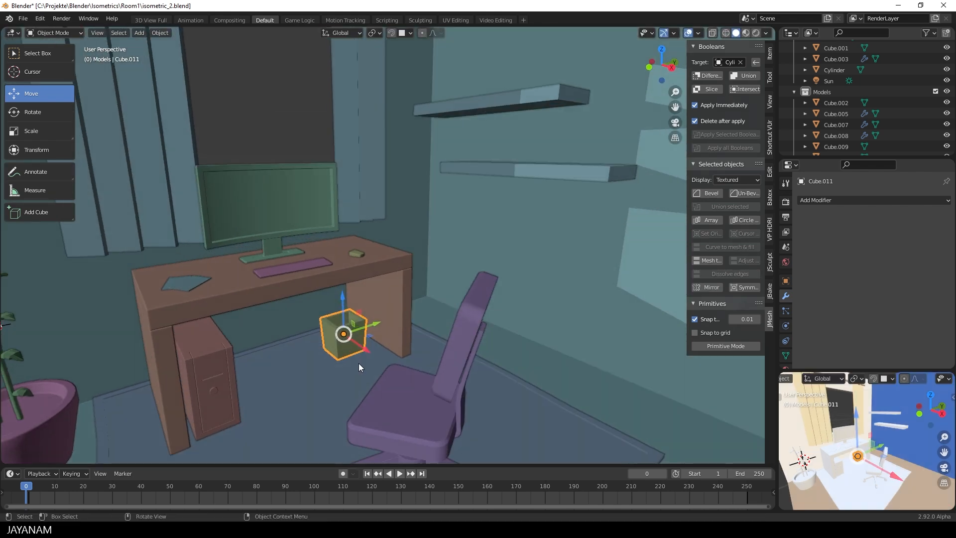
Rotate the wastebasket slightly, move it along X and Y into place beneath the desk, and save the file
{"action": "scroll", "coordinate": [359, 358], "scroll_direction": "down", "scroll_amount": 2}
{"action": "left_click", "coordinate": [364, 305]}
{"action": "left_click", "coordinate": [363, 303]}
{"action": "key", "text": "r"}
{"action": "left_click", "coordinate": [368, 319]}
{"action": "key", "text": "g"}
{"action": "key", "text": "x"}
{"action": "left_click", "coordinate": [366, 319]}
{"action": "key", "text": "g"}
{"action": "key", "text": "y"}
{"action": "left_click", "coordinate": [371, 318]}
{"action": "scroll", "coordinate": [448, 331], "scroll_direction": "down", "scroll_amount": 4}
{"action": "left_click", "coordinate": [536, 349]}
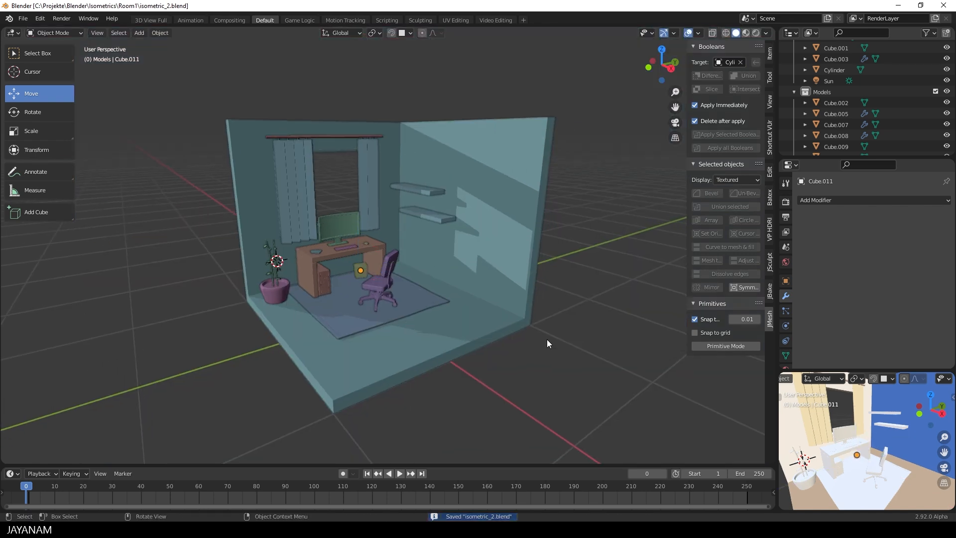
{"action": "left_click", "coordinate": [547, 339]}
{"action": "scroll", "coordinate": [585, 330], "scroll_direction": "up", "scroll_amount": 4}
{"action": "scroll", "coordinate": [585, 329], "scroll_direction": "down", "scroll_amount": 2}
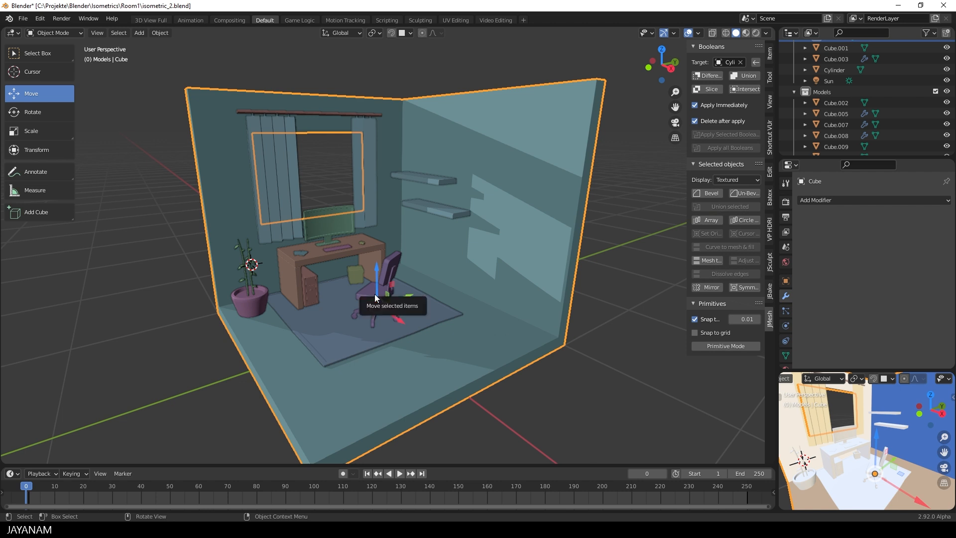
{"action": "left_click", "coordinate": [621, 276]}
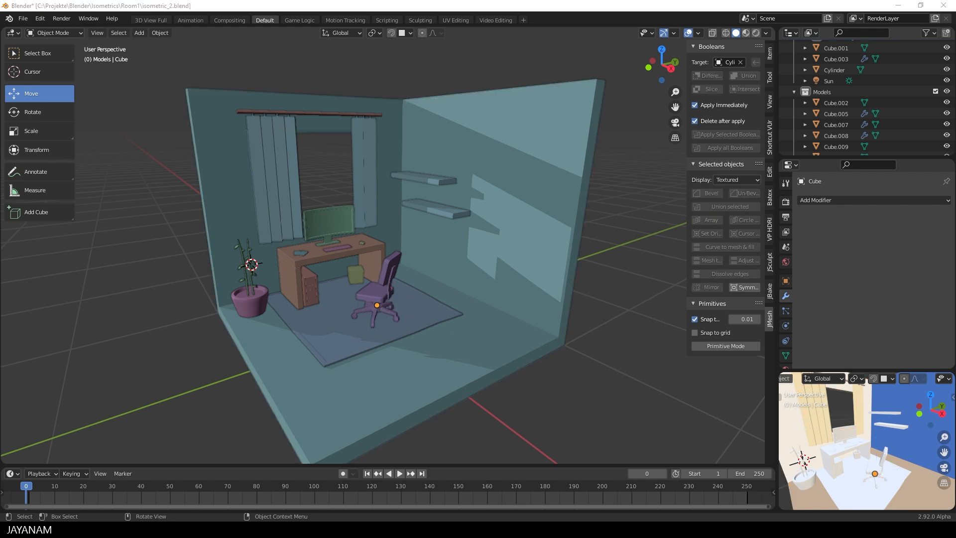
Draw a tall box for a cabinet on the floor against the wall with the shelves
{"action": "left_click_drag", "start_coordinate": [39, 213], "coordinate": [39, 235]}
{"action": "left_click_drag", "start_coordinate": [529, 335], "coordinate": [524, 342]}
{"action": "left_click", "coordinate": [530, 286]}
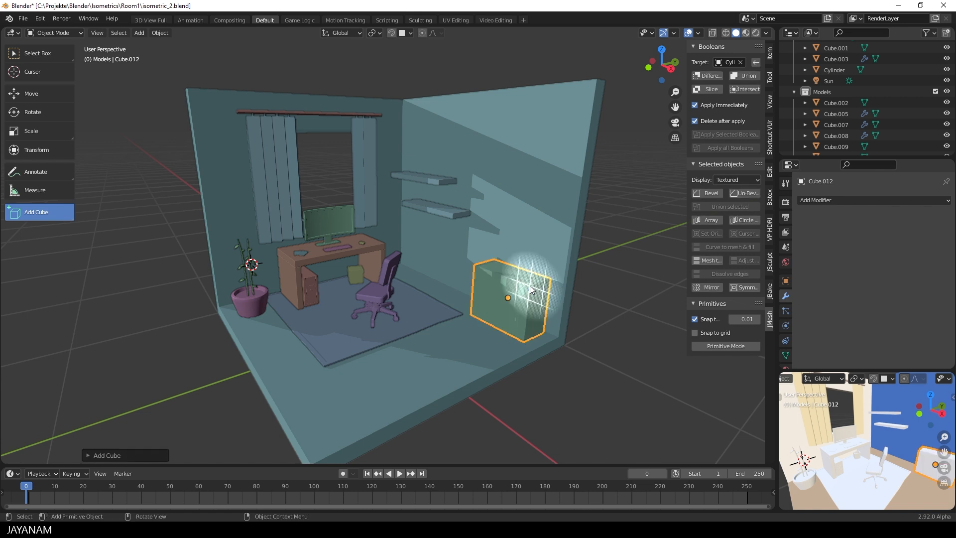
{"action": "left_click", "coordinate": [31, 94]}
Inset the front face of the cabinet and extrude it inward to form an open compartment
{"action": "key", "text": "Tab"}
{"action": "left_click", "coordinate": [509, 301]}
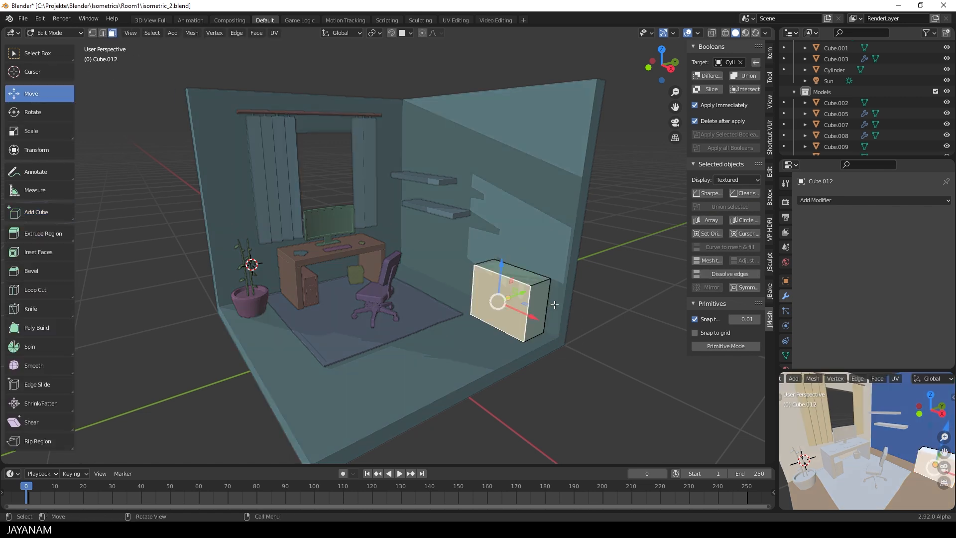
{"action": "key", "text": "i"}
{"action": "left_click", "coordinate": [553, 303]}
{"action": "key", "text": "e"}
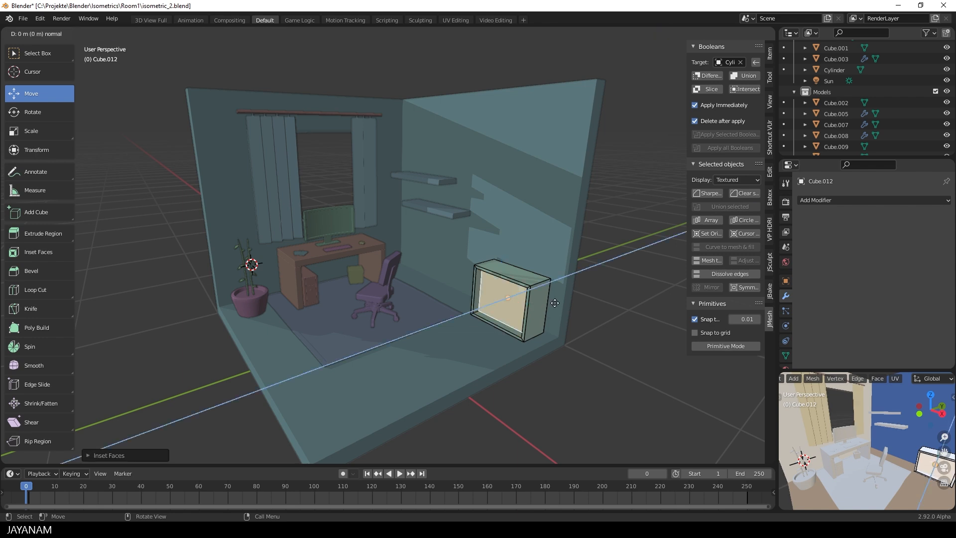
{"action": "left_click", "coordinate": [566, 301]}
{"action": "key", "text": "Tab"}
Move the cabinet along X toward the open end of the wall and along Y against the wall
{"action": "left_click_drag", "start_coordinate": [550, 315], "coordinate": [557, 316]}
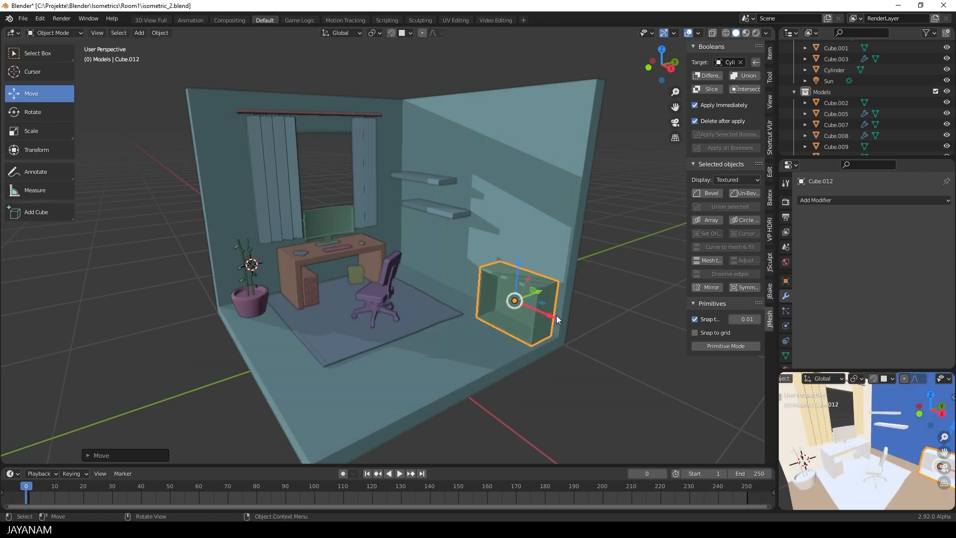
{"action": "middle_click_drag", "start_coordinate": [557, 316], "coordinate": [482, 317]}
{"action": "left_click_drag", "start_coordinate": [469, 323], "coordinate": [475, 323]}
{"action": "mouse_move", "coordinate": [477, 322]}
{"action": "middle_mouse_down"}
{"action": "mouse_move", "coordinate": [551, 306]}
{"action": "mouse_move", "coordinate": [490, 311]}
{"action": "middle_mouse_up"}
Duplicate the inner bottom face of the cabinet about 0.15 m upward along Z as a middle shelf
{"action": "scroll", "coordinate": [551, 305], "scroll_direction": "up", "scroll_amount": 3}
{"action": "key", "text": "Tab"}
{"action": "left_click", "coordinate": [455, 338]}
{"action": "key", "text": "g"}
{"action": "key", "text": "z"}
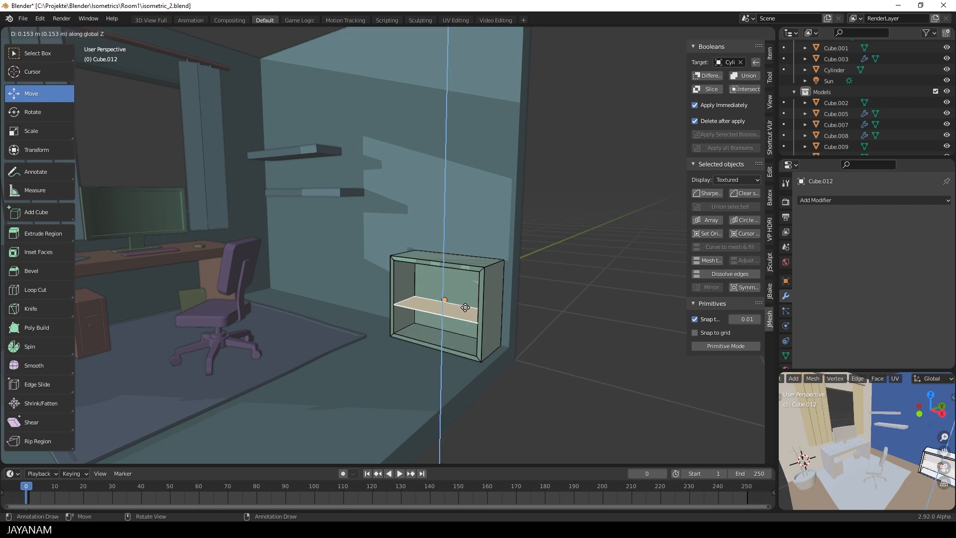
{"action": "left_click", "coordinate": [466, 308]}
Give the cabinet's middle shelf a small thickness upward along Z and save the file
{"action": "key", "text": "shift+d"}
{"action": "key", "text": "z"}
{"action": "key", "text": "z"}
{"action": "left_click", "coordinate": [466, 299]}
{"action": "key", "text": "Tab"}
{"action": "middle_click_drag", "start_coordinate": [560, 298], "coordinate": [443, 319]}
{"action": "scroll", "coordinate": [468, 326], "scroll_direction": "down", "scroll_amount": 5}
{"action": "key", "text": "ctrl+s"}
Draw a small flat box for a book on the floor beside the rug and pull its front face slightly inward along X
{"action": "left_click", "coordinate": [36, 212]}
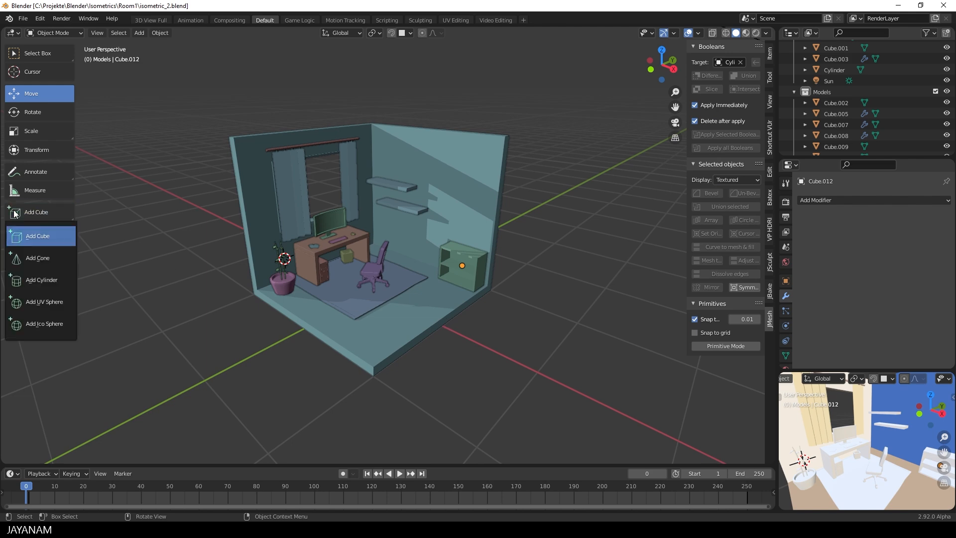
{"action": "left_click", "coordinate": [416, 316]}
{"action": "left_click", "coordinate": [35, 94]}
{"action": "scroll", "coordinate": [433, 349], "scroll_direction": "up", "scroll_amount": 4}
{"action": "middle_click_drag", "start_coordinate": [432, 353], "coordinate": [438, 234], "text": "shift"}
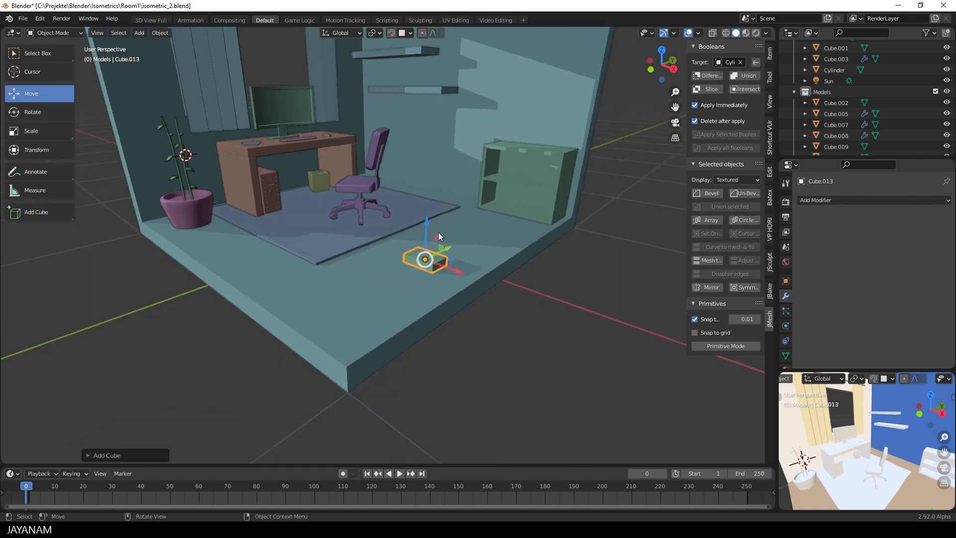
{"action": "scroll", "coordinate": [441, 276], "scroll_direction": "up", "scroll_amount": 2}
{"action": "key", "text": "Tab"}
{"action": "left_click_drag", "start_coordinate": [476, 306], "coordinate": [471, 304]}
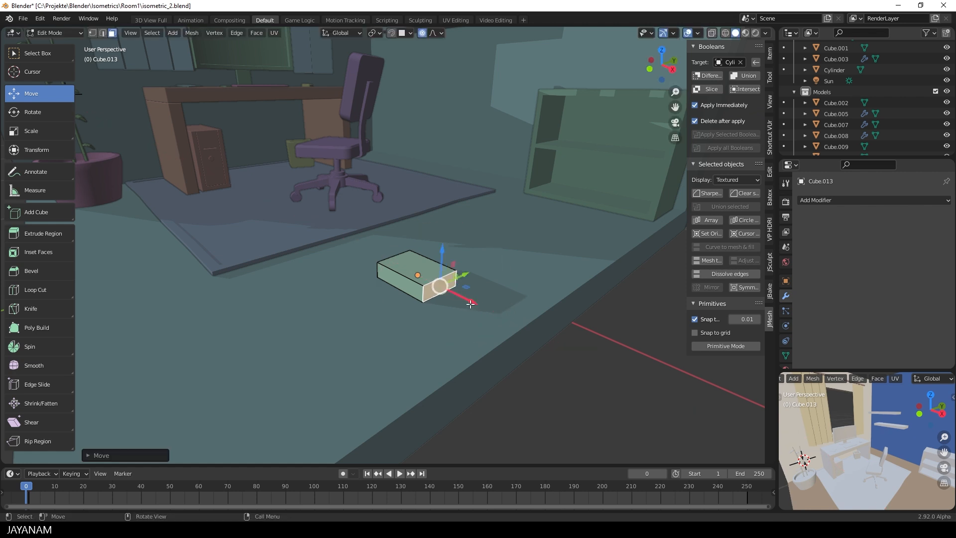
Add two horizontal loop cuts around the book and scale them apart along Z to about 1.68
{"action": "middle_click_drag", "start_coordinate": [454, 141], "coordinate": [418, 287]}
{"action": "key", "text": "ctrl+r"}
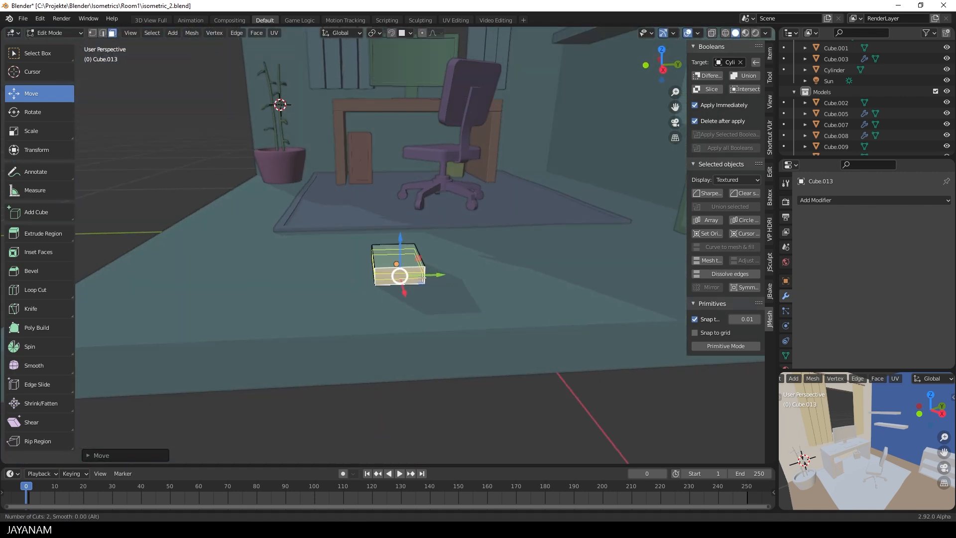
{"action": "left_click", "coordinate": [423, 277]}
{"action": "right_click", "coordinate": [422, 277]}
{"action": "key", "text": "s"}
{"action": "key", "text": "z"}
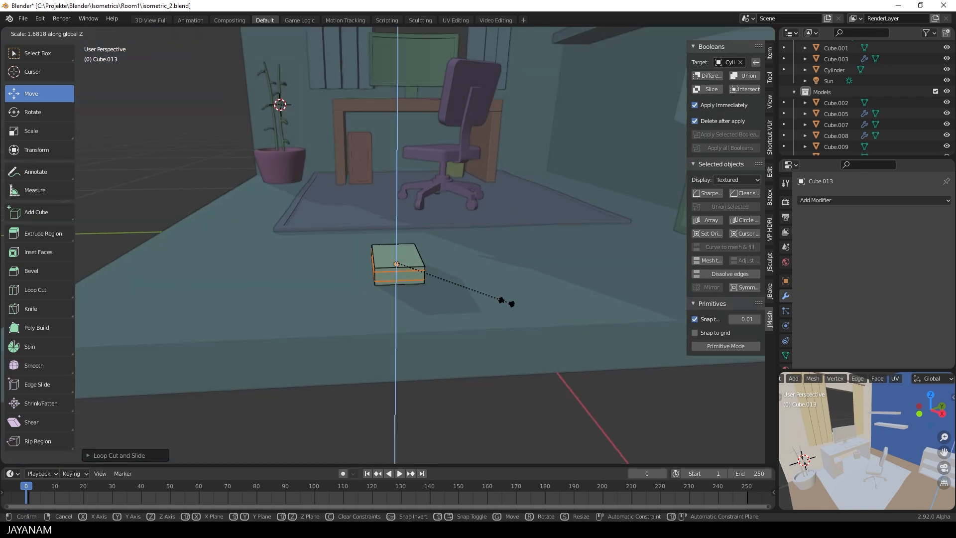
{"action": "left_click", "coordinate": [506, 302]}
Add a vertical loop cut to the book and slide it close to one edge as the spine
{"action": "left_click", "coordinate": [385, 268]}
{"action": "left_click", "coordinate": [365, 268]}
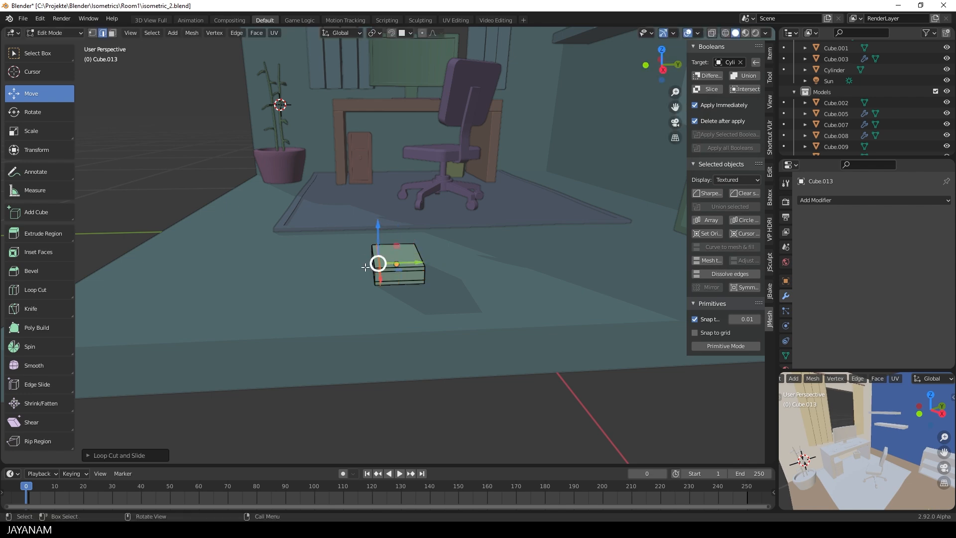
{"action": "middle_click_drag", "start_coordinate": [383, 273], "coordinate": [504, 252]}
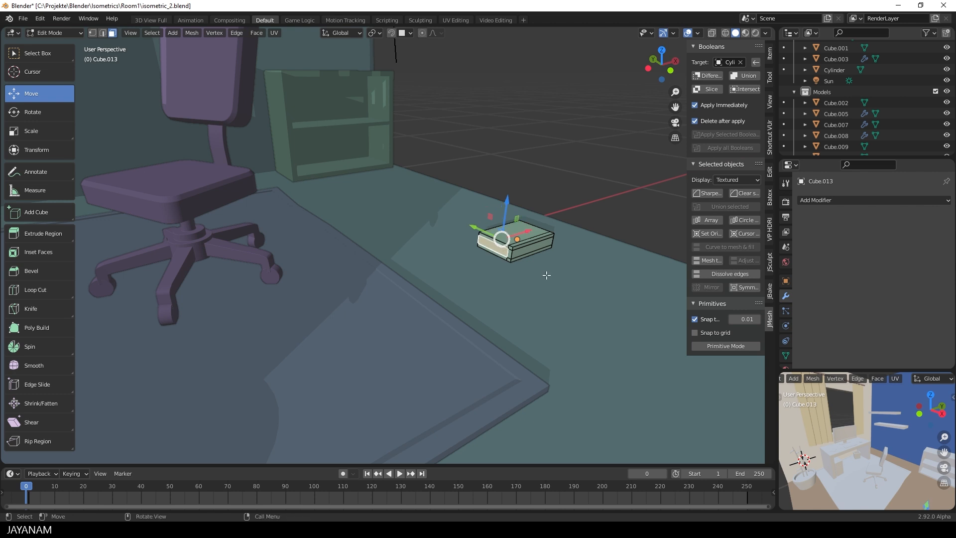
Select the page faces on the book's three open sides and extrude them inward along their normals
{"action": "left_click_drag", "start_coordinate": [39, 236], "coordinate": [56, 275]}
{"action": "middle_click_drag", "start_coordinate": [580, 250], "coordinate": [323, 249]}
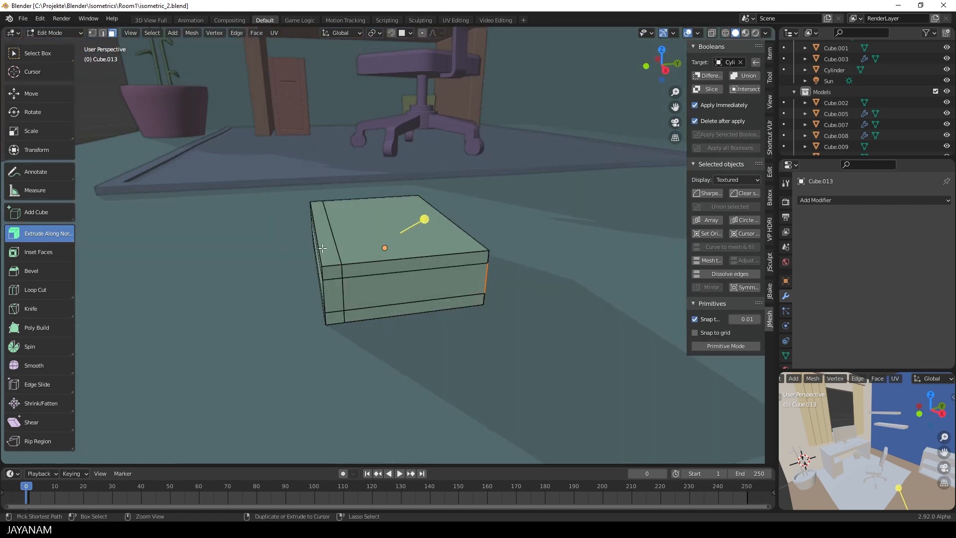
{"action": "left_click", "coordinate": [411, 282]}
{"action": "middle_click_drag", "start_coordinate": [411, 283], "coordinate": [319, 273]}
{"action": "left_click", "coordinate": [404, 271], "text": "shift"}
{"action": "left_click", "coordinate": [376, 277], "text": "shift"}
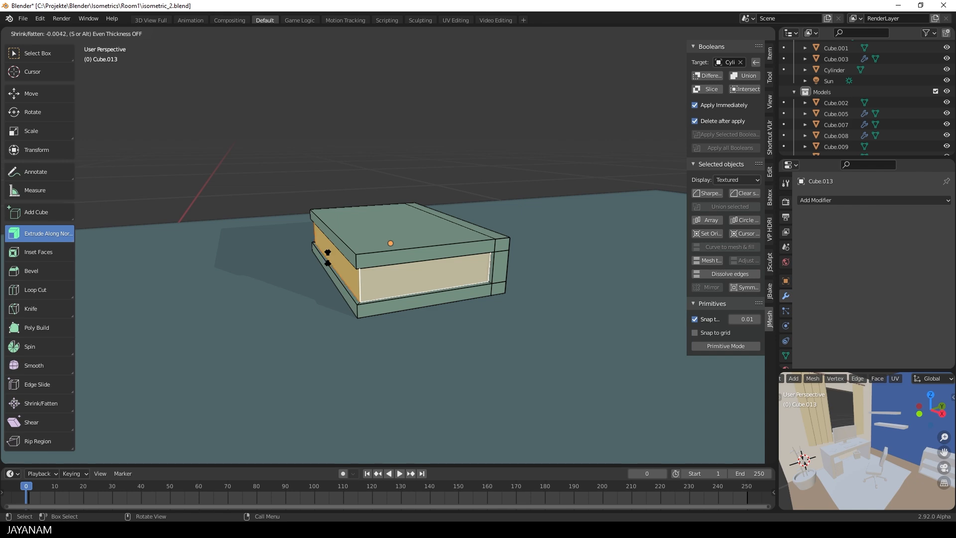
{"action": "left_click_drag", "start_coordinate": [327, 258], "coordinate": [327, 255]}
{"action": "key", "text": "Tab"}
Raise the book along Z from the floor to the height of the wall shelves
{"action": "scroll", "coordinate": [501, 210], "scroll_direction": "down", "scroll_amount": 4}
{"action": "scroll", "coordinate": [417, 234], "scroll_direction": "down", "scroll_amount": 3}
{"action": "middle_click_drag", "start_coordinate": [501, 210], "coordinate": [413, 250]}
{"action": "scroll", "coordinate": [413, 250], "scroll_direction": "down", "scroll_amount": 3}
{"action": "middle_click_drag", "start_coordinate": [392, 204], "coordinate": [382, 239], "text": "shift"}
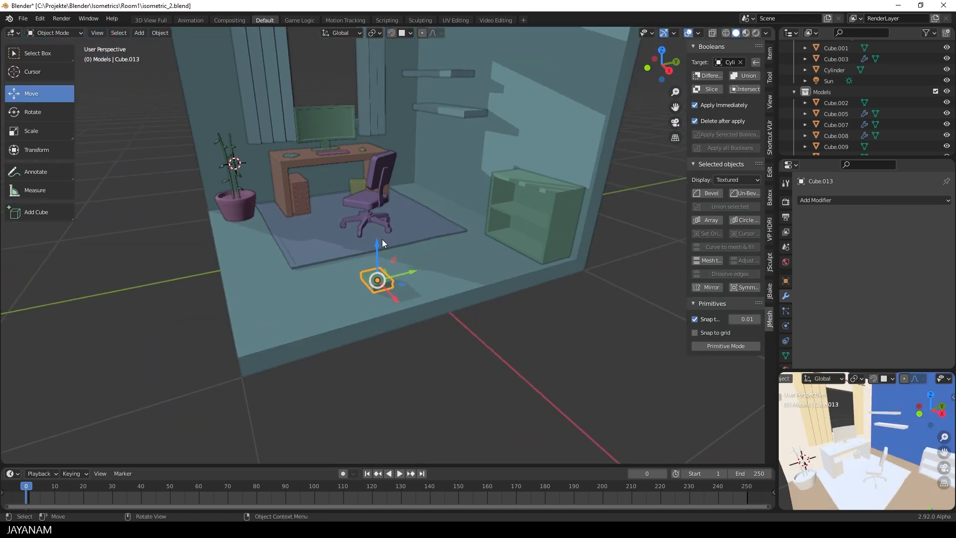
{"action": "left_click_drag", "start_coordinate": [381, 239], "coordinate": [382, 61]}
{"action": "left_click_drag", "start_coordinate": [487, 88], "coordinate": [476, 93]}
{"action": "key", "text": "KP_Decimal"}
{"action": "scroll", "coordinate": [476, 93], "scroll_direction": "down", "scroll_amount": 8}
Move the book along Y toward the wall and along X to the wall shelves
{"action": "middle_click_drag", "start_coordinate": [476, 92], "coordinate": [374, 240]}
{"action": "scroll", "coordinate": [375, 240], "scroll_direction": "down", "scroll_amount": 2}
{"action": "left_click_drag", "start_coordinate": [429, 245], "coordinate": [582, 238]}
{"action": "left_click_drag", "start_coordinate": [550, 268], "coordinate": [551, 187]}
{"action": "key", "text": "KP_Decimal"}
{"action": "scroll", "coordinate": [498, 224], "scroll_direction": "down", "scroll_amount": 3}
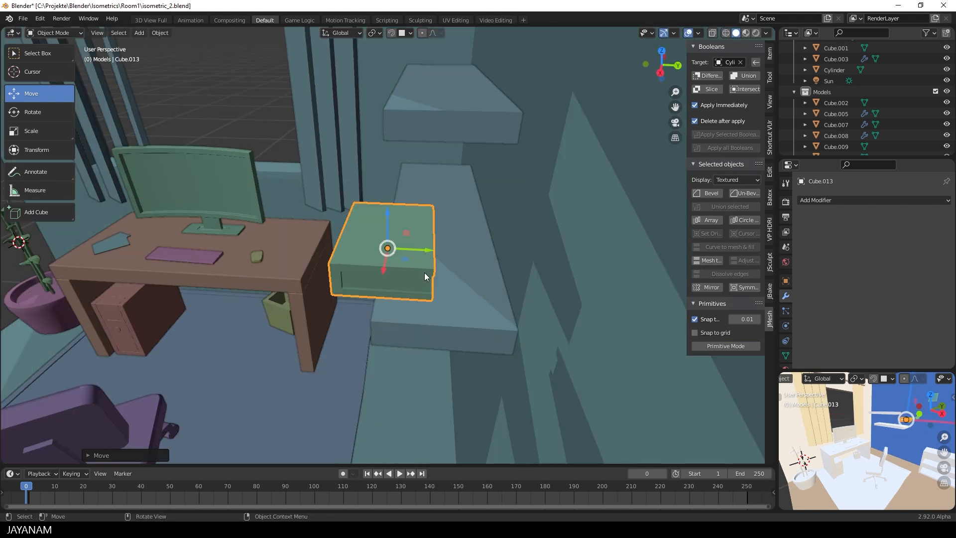
Scale the book's whole mesh thinner along Z, and reduce its overall size
{"action": "middle_click_drag", "start_coordinate": [425, 276], "coordinate": [509, 260]}
{"action": "key", "text": "Tab"}
{"action": "key", "text": "a"}
{"action": "key", "text": "s"}
{"action": "key", "text": "z"}
{"action": "left_click", "coordinate": [472, 260]}
{"action": "key", "text": "s"}
{"action": "left_click", "coordinate": [451, 259]}
{"action": "key", "text": "Tab"}
Lower the book to the lower wall shelf and shift it slightly along Y
{"action": "left_click_drag", "start_coordinate": [391, 208], "coordinate": [384, 280]}
{"action": "middle_click_drag", "start_coordinate": [399, 284], "coordinate": [351, 337]}
{"action": "mouse_move", "coordinate": [430, 323]}
{"action": "left_mouse_down"}
{"action": "mouse_move", "coordinate": [478, 322]}
{"action": "mouse_move", "coordinate": [444, 320]}
{"action": "left_mouse_up"}
{"action": "middle_click_drag", "start_coordinate": [450, 334], "coordinate": [518, 281]}
Rotate the book 90° in front view so that it stands upright
{"action": "key", "text": "KP_1"}
{"action": "key", "text": "r"}
{"action": "key", "text": "9"}
{"action": "key", "text": "0"}
{"action": "key", "text": "Return"}
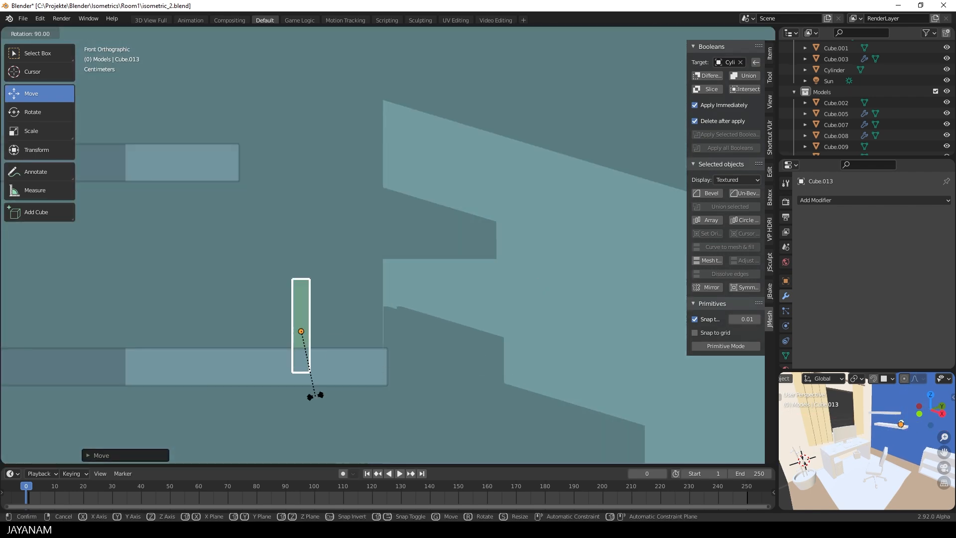
Raise the upright book along Z onto the lower wall shelf and scale its whole mesh
{"action": "key", "text": "g"}
{"action": "key", "text": "z"}
{"action": "middle_click_drag", "start_coordinate": [358, 307], "coordinate": [357, 331]}
{"action": "key", "text": "Tab"}
{"action": "key", "text": "s"}
{"action": "key", "text": "Tab"}
{"action": "mouse_move", "coordinate": [389, 244]}
{"action": "left_mouse_down"}
{"action": "mouse_move", "coordinate": [389, 230]}
{"action": "mouse_move", "coordinate": [385, 244]}
{"action": "left_mouse_up"}
Adjust the height of the book's mesh by scaling it along Z
{"action": "key", "text": "Tab"}
{"action": "key", "text": "s"}
{"action": "key", "text": "z"}
{"action": "left_click", "coordinate": [470, 284]}
{"action": "key", "text": "Tab"}
Duplicate the book on the lower shelf in front view, tilt the copy and slide it along X against the first book
{"action": "key", "text": "KP_1"}
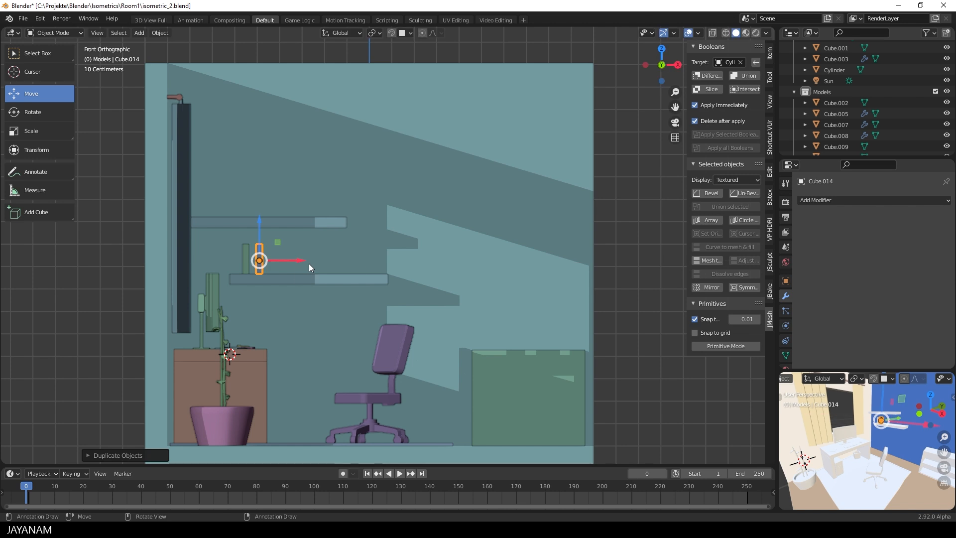
{"action": "key", "text": "r"}
{"action": "left_click", "coordinate": [298, 261]}
{"action": "key", "text": "g"}
{"action": "key", "text": "x"}
Duplicate the upright book from the lower shelf and place the copy near the wall end of the upper shelf
{"action": "left_click", "coordinate": [244, 259]}
{"action": "key", "text": "shift+d"}
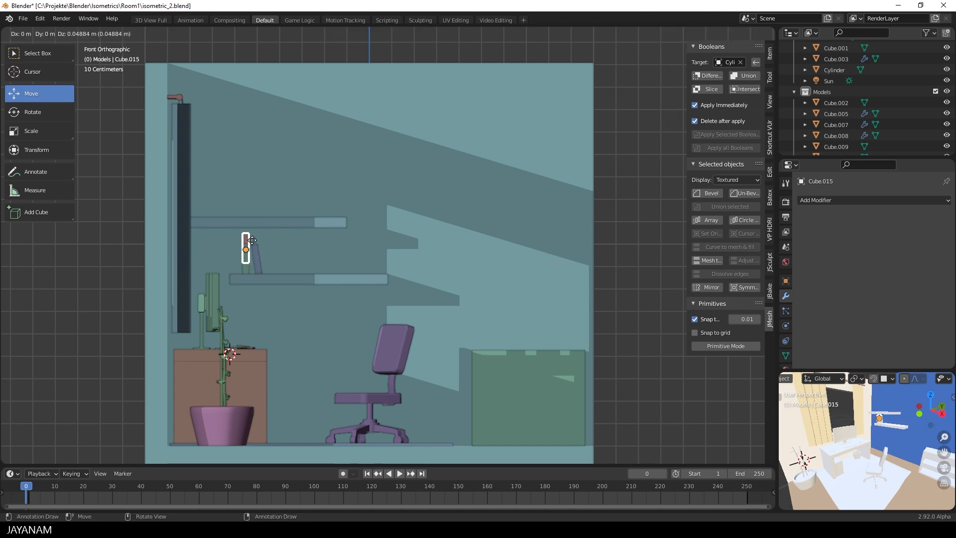
{"action": "left_click", "coordinate": [215, 203]}
Duplicate the upper shelf's upright book, rotate the copy to lie flat and set it down beside the original
{"action": "key", "text": "shift+d"}
{"action": "left_click", "coordinate": [261, 203]}
{"action": "key", "text": "r"}
{"action": "left_click", "coordinate": [247, 257]}
{"action": "left_click_drag", "start_coordinate": [252, 163], "coordinate": [248, 172]}
{"action": "left_click", "coordinate": [248, 172]}
Duplicate the lower shelf's upright book along X, rotate the copy flat and lower it onto the shelf
{"action": "middle_click_drag", "start_coordinate": [248, 172], "coordinate": [410, 182]}
{"action": "left_click", "coordinate": [276, 214]}
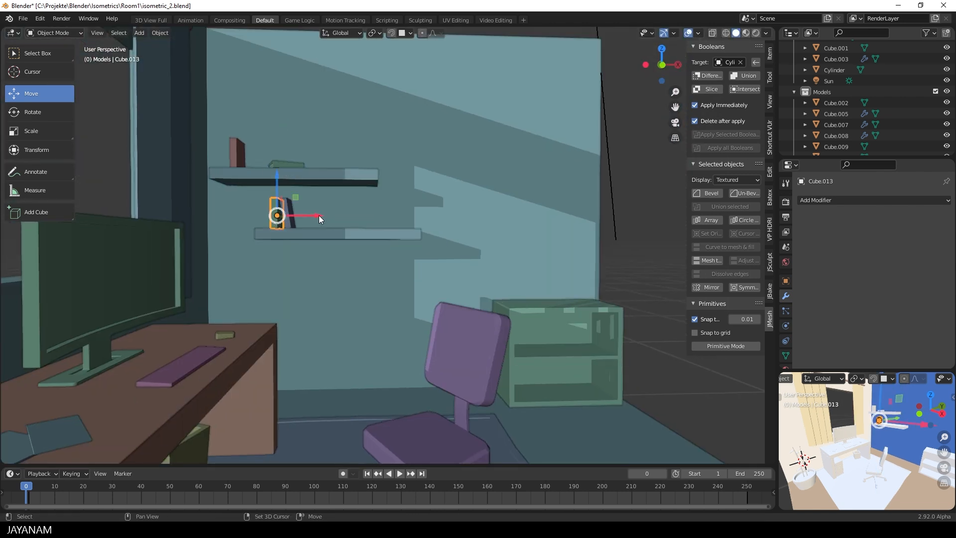
{"action": "key", "text": "shift+d"}
{"action": "key", "text": "y"}
{"action": "key", "text": "x"}
{"action": "left_click", "coordinate": [394, 212]}
{"action": "key", "text": "r"}
{"action": "left_click", "coordinate": [357, 279]}
{"action": "left_click_drag", "start_coordinate": [352, 179], "coordinate": [351, 188]}
{"action": "scroll", "coordinate": [366, 205], "scroll_direction": "up", "scroll_amount": 2}
{"action": "scroll", "coordinate": [366, 205], "scroll_direction": "up", "scroll_amount": 2}
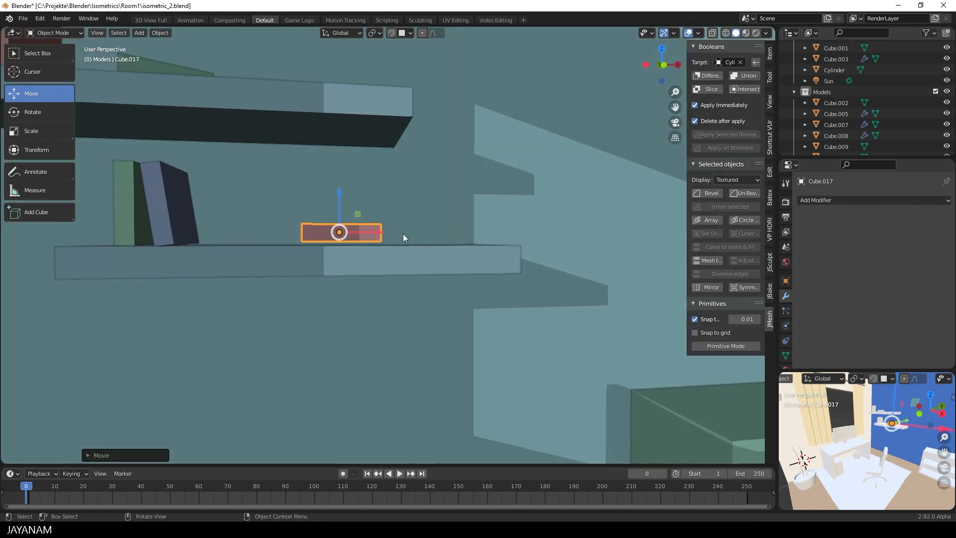
Stack a duplicate on top of the flat book on the lower shelf, rotated slightly about Z
{"action": "key", "text": "shift+d"}
{"action": "key", "text": "z"}
{"action": "left_click", "coordinate": [424, 196]}
{"action": "key", "text": "r"}
{"action": "key", "text": "z"}
{"action": "left_click", "coordinate": [523, 184]}
{"action": "middle_click_drag", "start_coordinate": [522, 184], "coordinate": [443, 226]}
{"action": "left_click_drag", "start_coordinate": [374, 159], "coordinate": [373, 165]}
{"action": "scroll", "coordinate": [388, 184], "scroll_direction": "down", "scroll_amount": 1}
{"action": "middle_click_drag", "start_coordinate": [388, 200], "coordinate": [444, 184]}
Duplicate the upright book on the upper shelf along X and scale the copy slightly smaller
{"action": "left_click", "coordinate": [393, 238]}
{"action": "middle_click_drag", "start_coordinate": [294, 228], "coordinate": [373, 270]}
{"action": "scroll", "coordinate": [308, 217], "scroll_direction": "down", "scroll_amount": 3}
{"action": "left_click", "coordinate": [256, 214]}
{"action": "key", "text": "shift+d"}
{"action": "key", "text": "x"}
{"action": "left_click", "coordinate": [268, 215]}
{"action": "key", "text": "s"}
{"action": "left_click", "coordinate": [280, 216]}
Lower the smaller upright book and the flat book along Z so that both rest on the upper shelf
{"action": "middle_click_drag", "start_coordinate": [281, 216], "coordinate": [333, 198]}
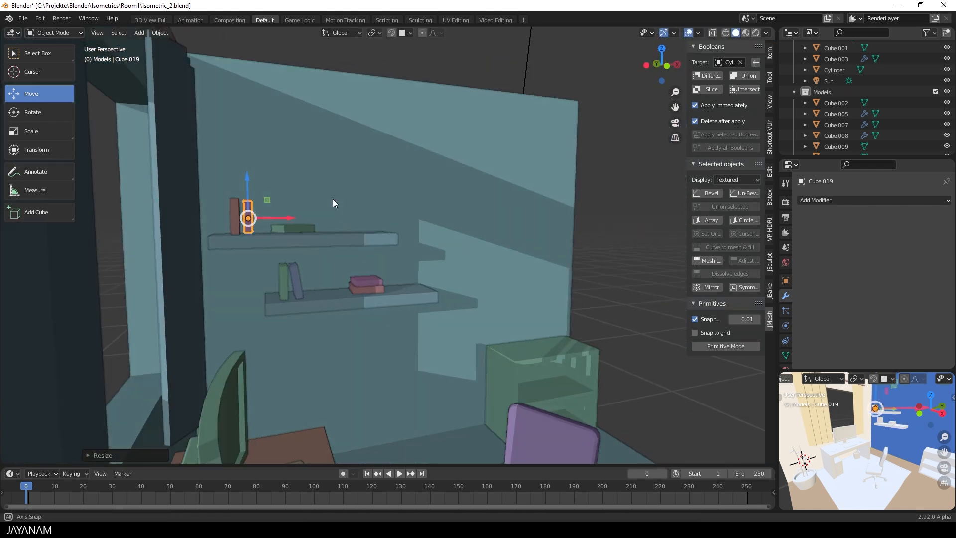
{"action": "key", "text": "KP_1"}
{"action": "scroll", "coordinate": [333, 238], "scroll_direction": "up", "scroll_amount": 6}
{"action": "key", "text": "g"}
{"action": "key", "text": "z"}
{"action": "left_click", "coordinate": [372, 197]}
{"action": "left_click", "coordinate": [436, 243]}
{"action": "left_click_drag", "start_coordinate": [433, 218], "coordinate": [433, 220]}
Duplicate the small upright book on the upper shelf, then tilt the copy and lean it against the flat book
{"action": "left_click", "coordinate": [331, 233]}
{"action": "key", "text": "shift+d"}
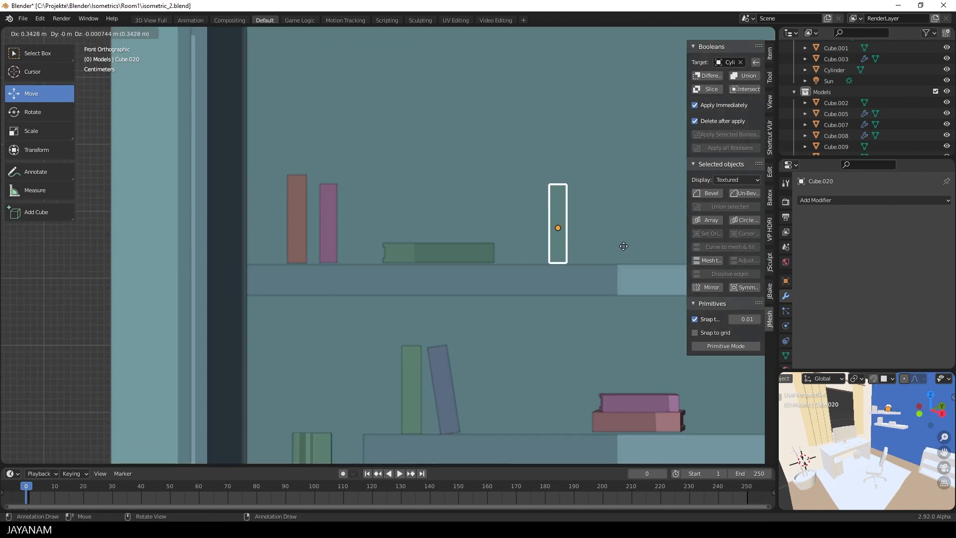
{"action": "left_click", "coordinate": [624, 246]}
{"action": "key", "text": "r"}
{"action": "left_click", "coordinate": [562, 222]}
{"action": "key", "text": "g"}
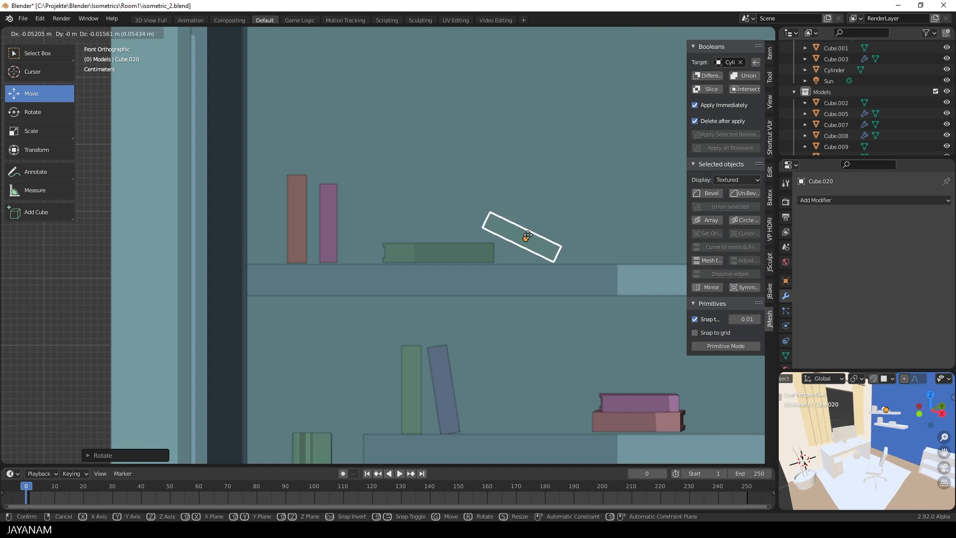
{"action": "left_click", "coordinate": [565, 241]}
{"action": "middle_click_drag", "start_coordinate": [565, 241], "coordinate": [494, 269]}
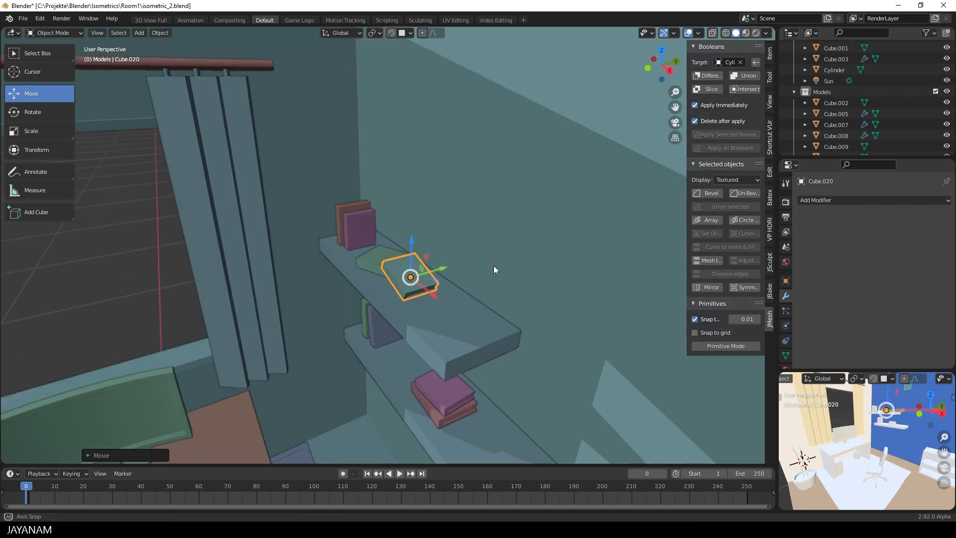
{"action": "scroll", "coordinate": [494, 269], "scroll_direction": "down", "scroll_amount": 7}
{"action": "middle_click_drag", "start_coordinate": [446, 240], "coordinate": [459, 229]}
{"action": "middle_click_drag", "start_coordinate": [529, 323], "coordinate": [581, 327], "text": "shift"}
{"action": "left_click", "coordinate": [538, 304]}
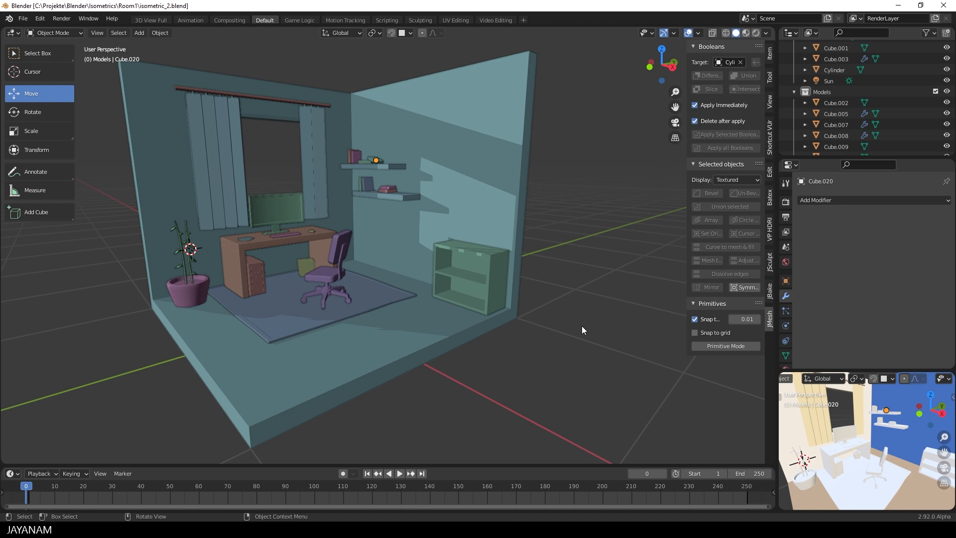
Duplicate one of the shelf books, place the copy near the desk and rescale it
{"action": "middle_click_drag", "start_coordinate": [402, 231], "coordinate": [421, 269]}
{"action": "left_click", "coordinate": [425, 241]}
{"action": "key", "text": "shift+d"}
{"action": "left_click", "coordinate": [358, 281]}
{"action": "key", "text": "KP_Decimal"}
{"action": "scroll", "coordinate": [398, 268], "scroll_direction": "down", "scroll_amount": 4}
{"action": "key", "text": "s"}
{"action": "left_click", "coordinate": [500, 295]}
Set the copied book on the desktop beside the monitor and rotate it about Z
{"action": "left_click_drag", "start_coordinate": [383, 218], "coordinate": [380, 295]}
{"action": "left_click_drag", "start_coordinate": [398, 335], "coordinate": [364, 252]}
{"action": "left_click_drag", "start_coordinate": [327, 221], "coordinate": [326, 220]}
{"action": "key", "text": "r"}
{"action": "key", "text": "z"}
{"action": "left_click", "coordinate": [365, 269]}
{"action": "scroll", "coordinate": [402, 310], "scroll_direction": "down", "scroll_amount": 4}
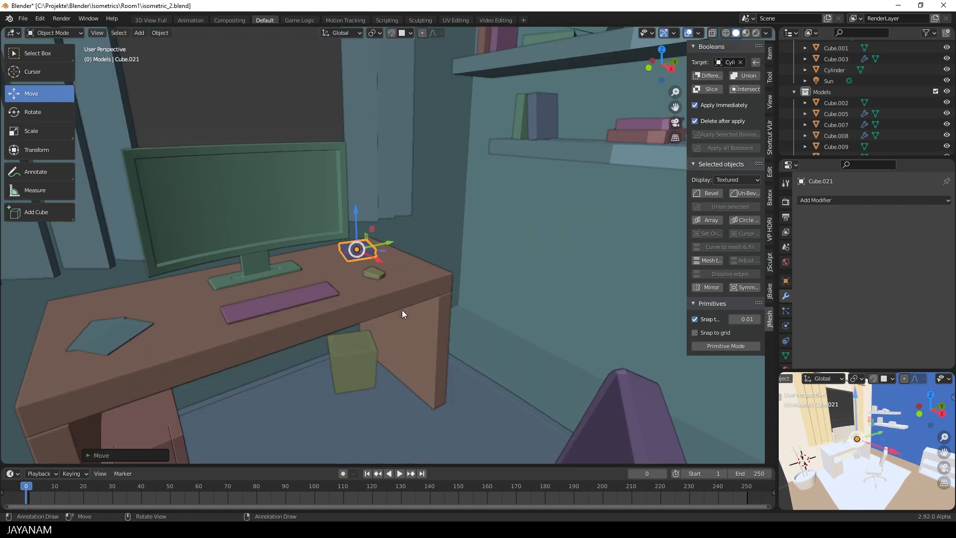
Draw a small cylinder on the floor in front of the rug with the Add Cylinder tool
{"action": "left_click", "coordinate": [402, 310]}
{"action": "scroll", "coordinate": [443, 331], "scroll_direction": "down", "scroll_amount": 4}
{"action": "middle_click_drag", "start_coordinate": [442, 331], "coordinate": [393, 285], "text": "shift"}
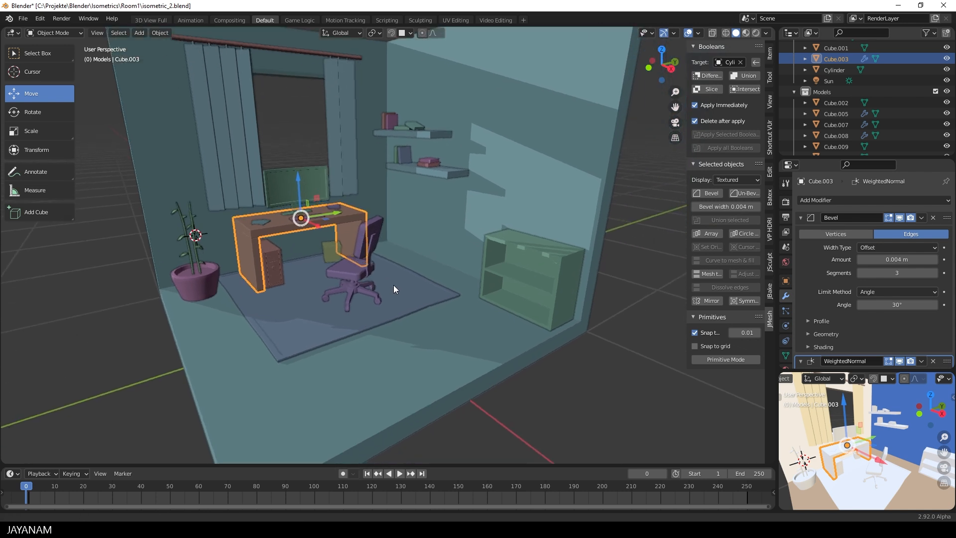
{"action": "key", "text": "shift+a"}
{"action": "key", "text": "Escape"}
{"action": "left_click_drag", "start_coordinate": [34, 211], "coordinate": [50, 279]}
{"action": "left_click_drag", "start_coordinate": [385, 353], "coordinate": [401, 361]}
{"action": "left_click", "coordinate": [400, 342]}
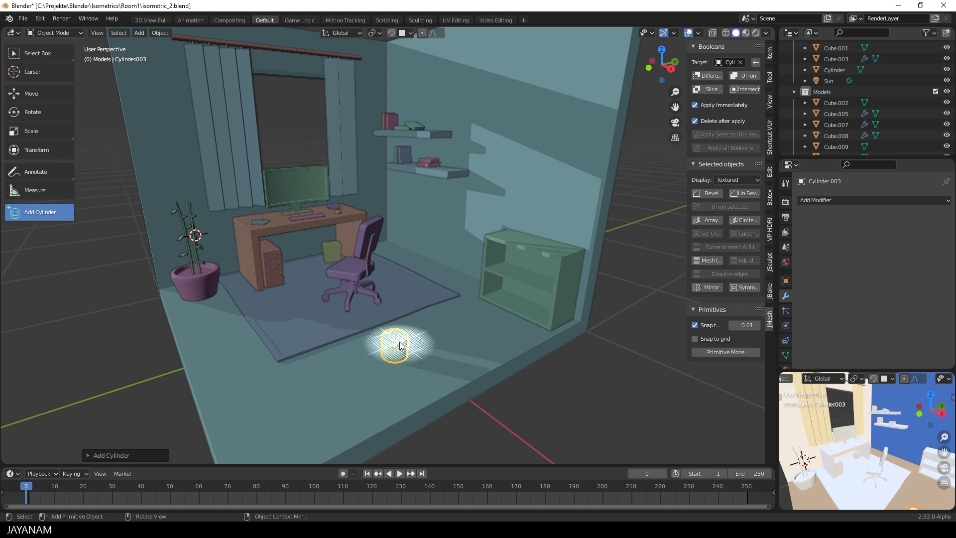
Scale up the cylinder's top face so that the body flares into a pot shape
{"action": "scroll", "coordinate": [441, 442], "scroll_direction": "up", "scroll_amount": 4}
{"action": "middle_click_drag", "start_coordinate": [433, 412], "coordinate": [432, 261], "text": "shift"}
{"action": "key", "text": "Tab"}
{"action": "left_click", "coordinate": [419, 258]}
{"action": "key", "text": "s"}
{"action": "left_click", "coordinate": [494, 270]}
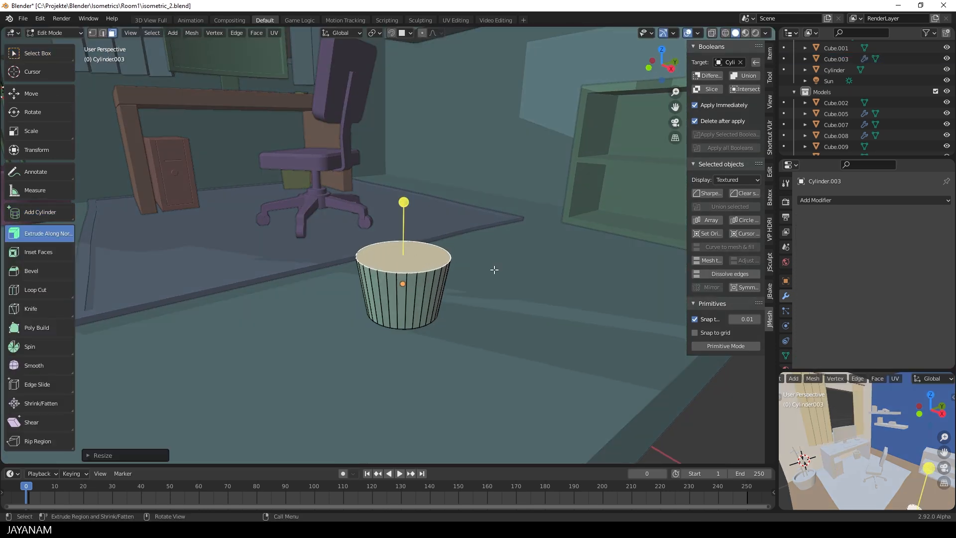
Inset the pot's top face and push the inner face down to form a rim and a hollow
{"action": "key", "text": "i"}
{"action": "left_click", "coordinate": [487, 268]}
{"action": "key", "text": "s"}
{"action": "left_click_drag", "start_coordinate": [404, 202], "coordinate": [407, 221]}
{"action": "left_click", "coordinate": [487, 256]}
{"action": "mouse_move", "coordinate": [449, 272]}
{"action": "middle_mouse_down"}
{"action": "mouse_move", "coordinate": [410, 232]}
{"action": "mouse_move", "coordinate": [465, 280]}
{"action": "middle_mouse_up"}
{"action": "key", "text": "Tab"}
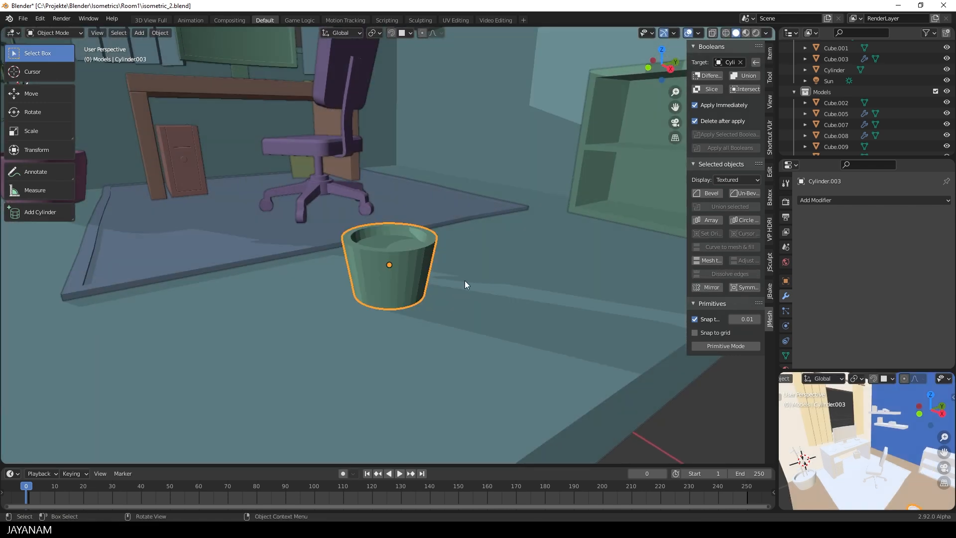
Place the 3D cursor at the opening of the new floor pot
{"action": "left_click", "coordinate": [464, 280]}
{"action": "scroll", "coordinate": [401, 265], "scroll_direction": "down", "scroll_amount": 2}
{"action": "left_click", "coordinate": [402, 265]}
{"action": "scroll", "coordinate": [412, 280], "scroll_direction": "down", "scroll_amount": 4}
{"action": "scroll", "coordinate": [420, 289], "scroll_direction": "up", "scroll_amount": 6}
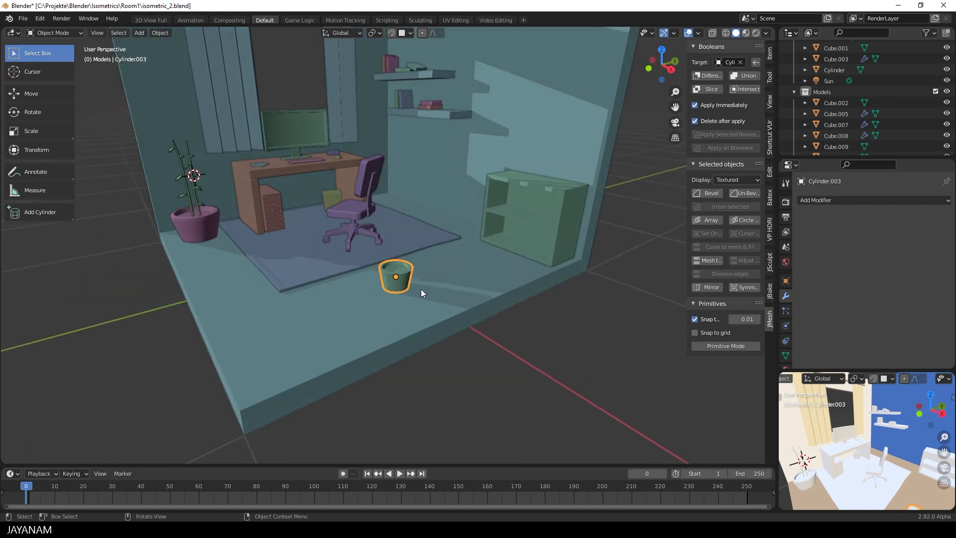
{"action": "scroll", "coordinate": [409, 291], "scroll_direction": "down", "scroll_amount": 2}
{"action": "left_click", "coordinate": [405, 291]}
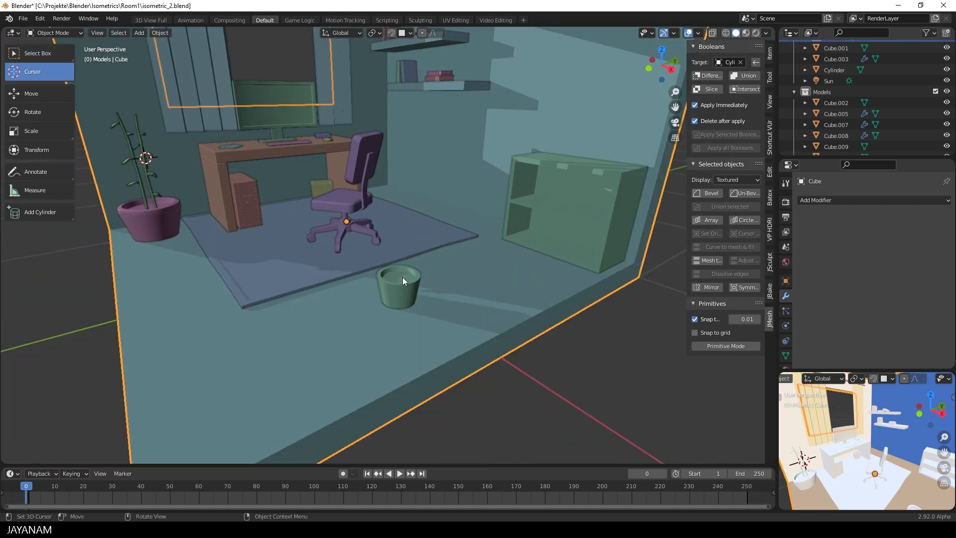
{"action": "left_click", "coordinate": [402, 277]}
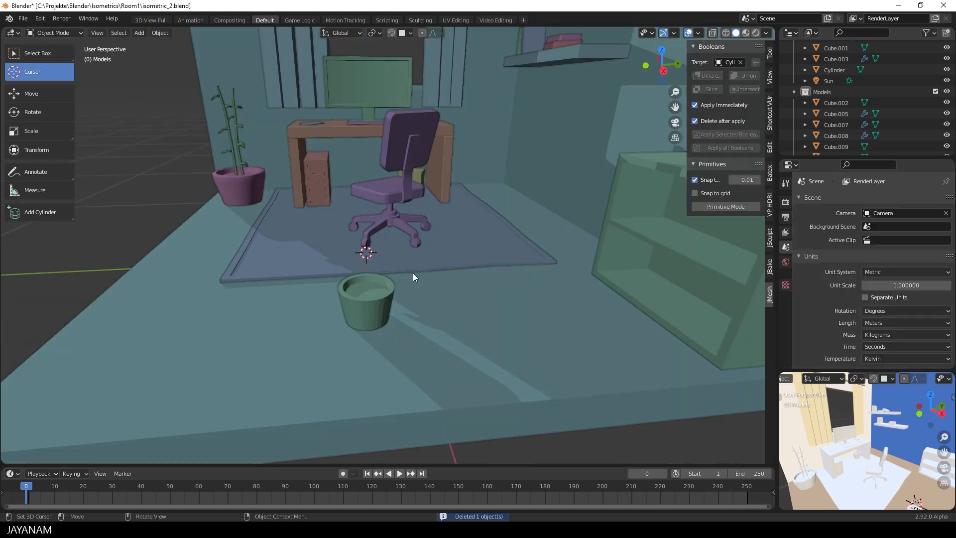
Add a cube at the 3D cursor, shrink it and lower it along Z into the pot's opening
{"action": "key", "text": "shift+a"}
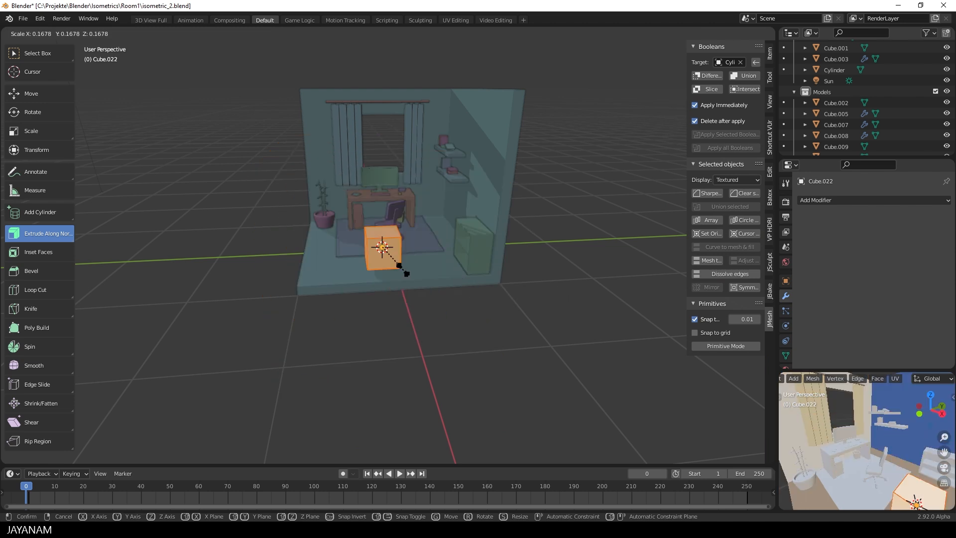
{"action": "key", "text": "s"}
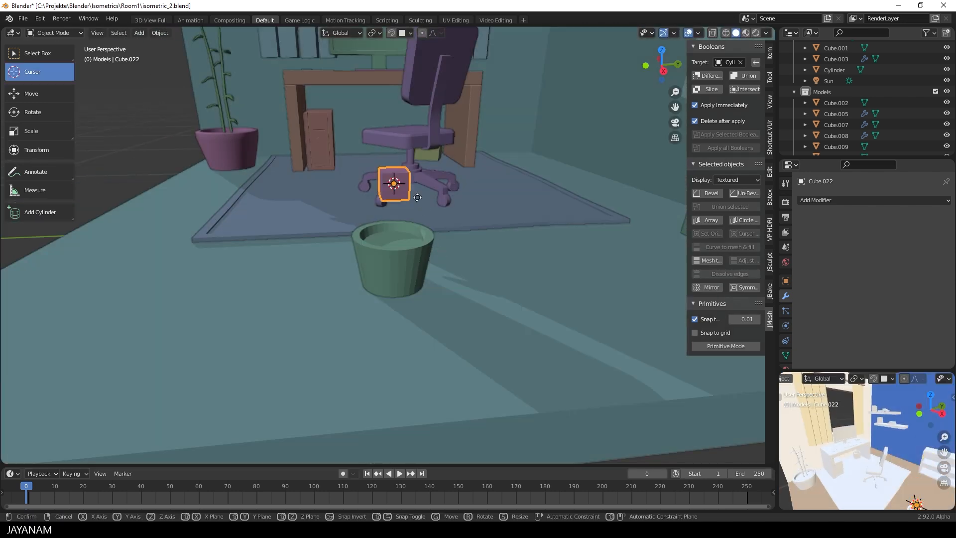
{"action": "key", "text": "g"}
{"action": "key", "text": "z"}
{"action": "key", "text": "s"}
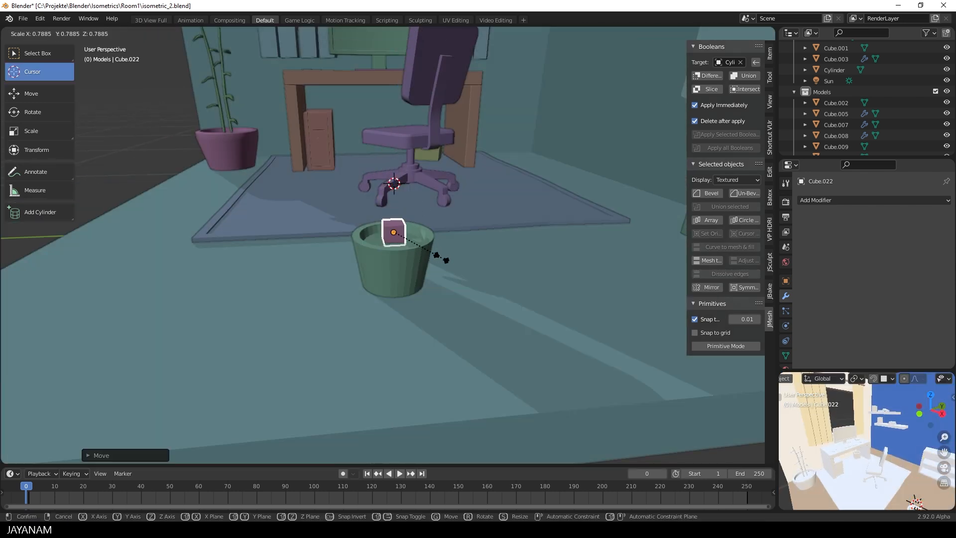
{"action": "left_click", "coordinate": [441, 257]}
Add a Subdivision modifier to the small cube with one viewport level
{"action": "left_click", "coordinate": [875, 200]}
{"action": "left_click", "coordinate": [737, 396]}
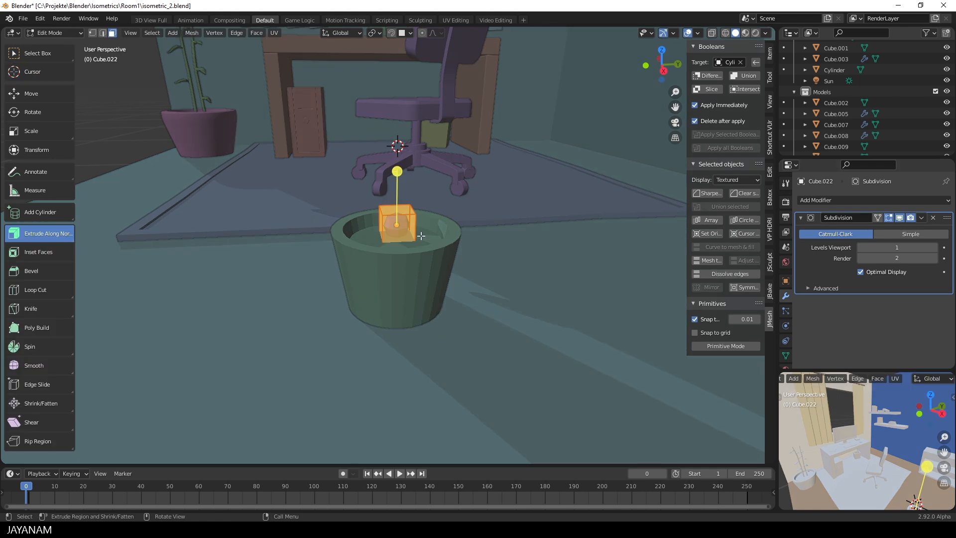
{"action": "left_click", "coordinate": [860, 247]}
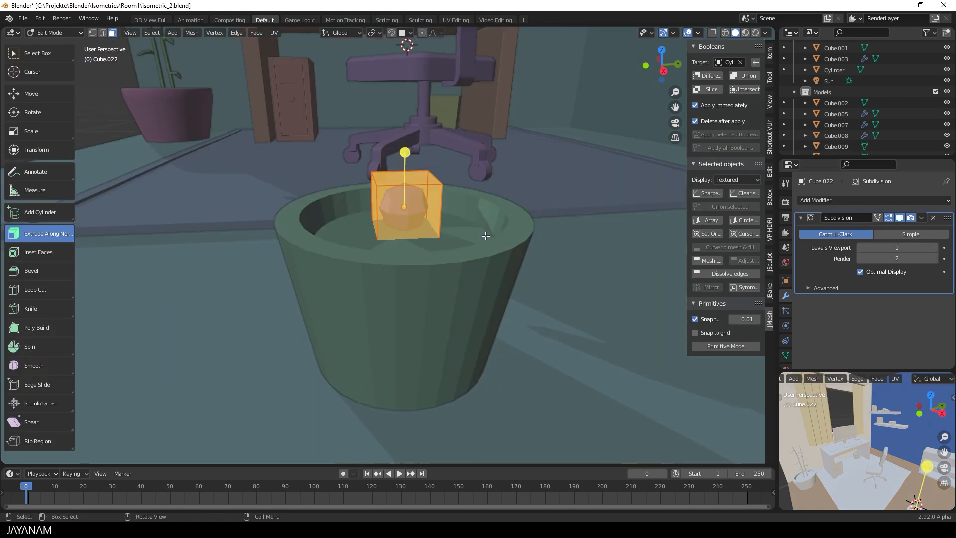
Switch to wireframe shading and move the cube's bottom face down along Z into the pot
{"action": "left_click", "coordinate": [387, 214]}
{"action": "middle_click_drag", "start_coordinate": [378, 229], "coordinate": [380, 231]}
{"action": "left_click", "coordinate": [725, 33]}
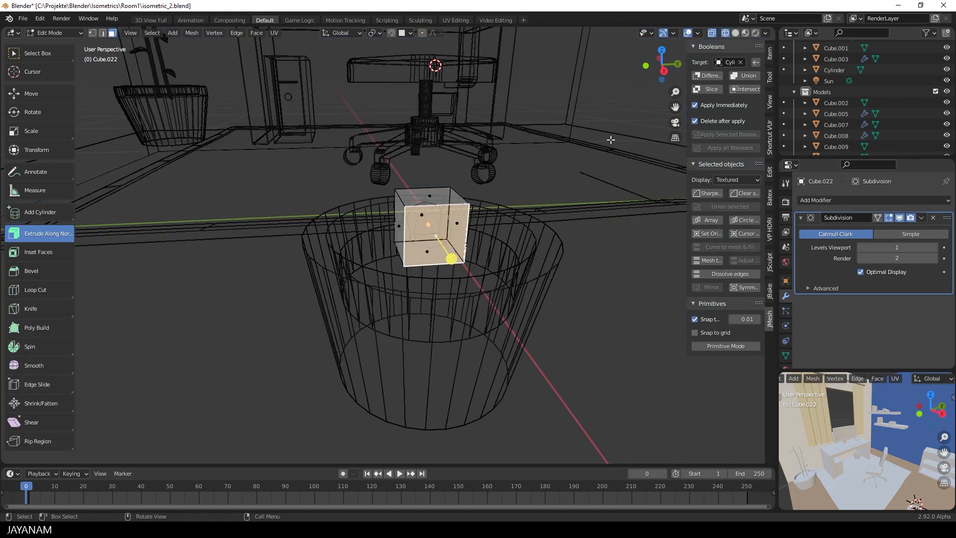
{"action": "left_click", "coordinate": [443, 246]}
{"action": "key", "text": "g"}
{"action": "key", "text": "z"}
{"action": "left_click", "coordinate": [443, 277]}
Extrude the cube's top face upward to form a stem and return to solid shading
{"action": "left_click", "coordinate": [435, 198]}
{"action": "key", "text": "e"}
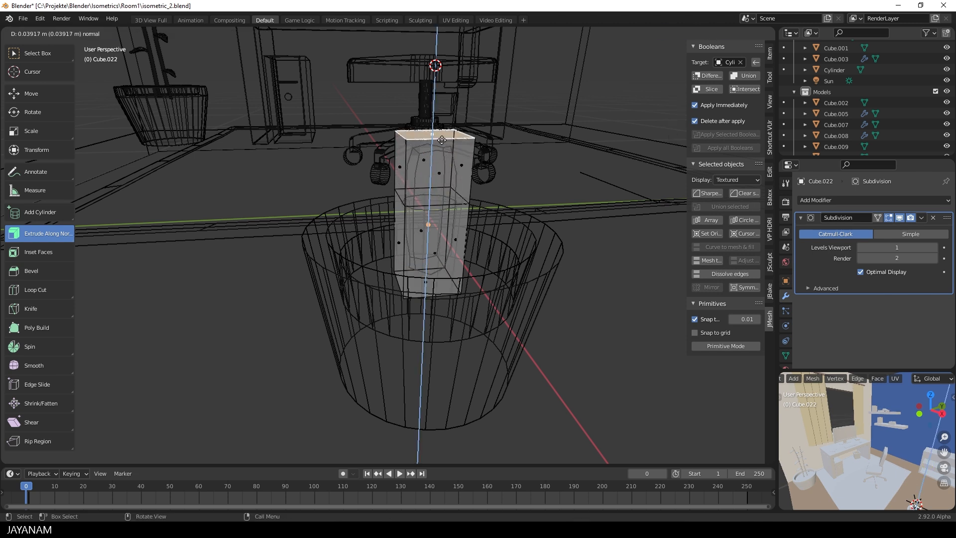
{"action": "left_click", "coordinate": [436, 134]}
{"action": "left_click", "coordinate": [735, 33]}
Select the stem's middle edge loop and scale it narrower
{"action": "middle_click_drag", "start_coordinate": [468, 191], "coordinate": [439, 270], "text": "shift"}
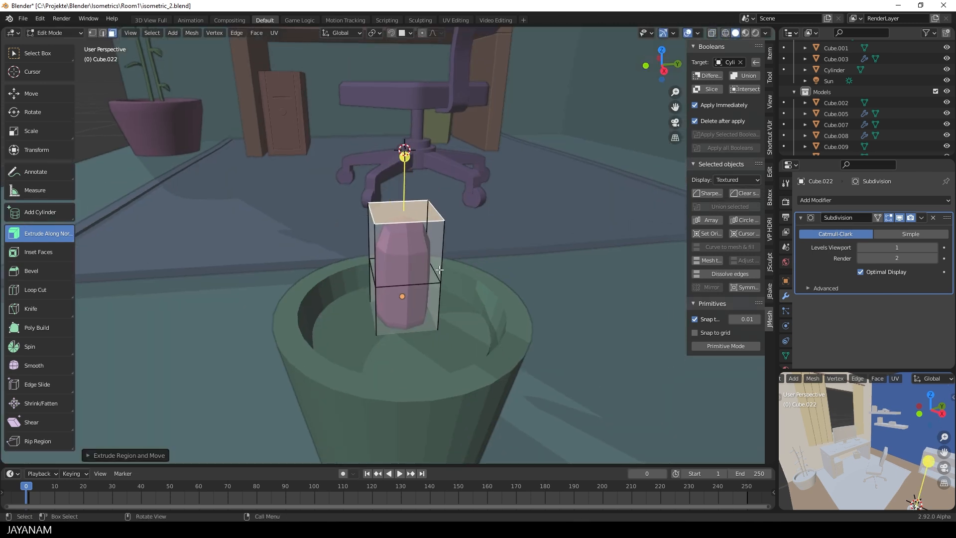
{"action": "left_click", "coordinate": [103, 33]}
{"action": "left_click", "coordinate": [416, 283], "text": "alt"}
{"action": "key", "text": "s"}
{"action": "left_click", "coordinate": [421, 212]}
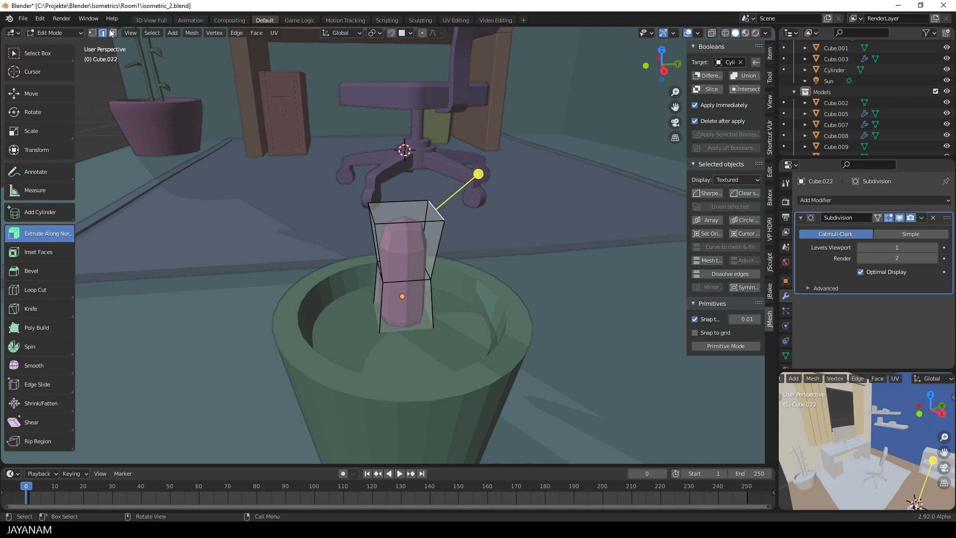
Extrude the stem's top face upward, shift it diagonally and add a loop cut across the new segment
{"action": "key", "text": "e"}
{"action": "left_click", "coordinate": [464, 154]}
{"action": "key", "text": "g"}
{"action": "left_click", "coordinate": [504, 128]}
{"action": "key", "text": "ctrl+r"}
{"action": "left_click", "coordinate": [423, 199]}
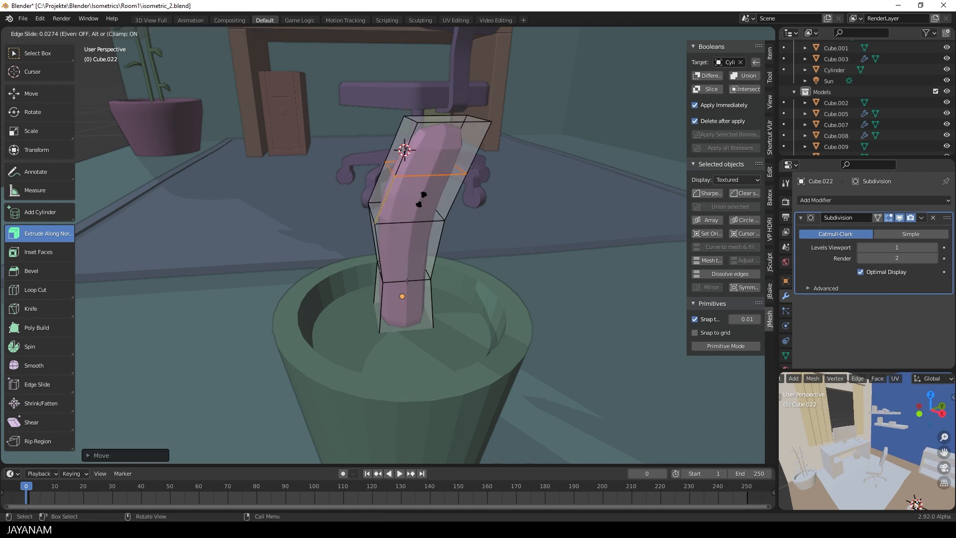
Extrude a side branch from the upper part of the plant stem and scale its end face larger
{"action": "key", "text": "g"}
{"action": "left_click", "coordinate": [384, 196]}
{"action": "key", "text": "e"}
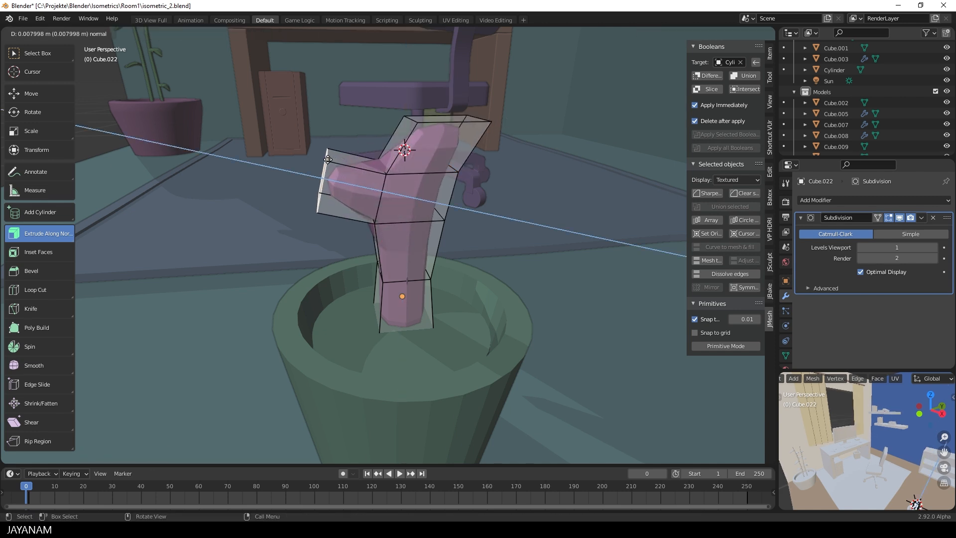
{"action": "left_click", "coordinate": [326, 186]}
{"action": "key", "text": "s"}
{"action": "left_click", "coordinate": [381, 183]}
Add a loop cut near the side branch's base and raise one edge of the stem's top
{"action": "key", "text": "ctrl+r"}
{"action": "left_click", "coordinate": [381, 174]}
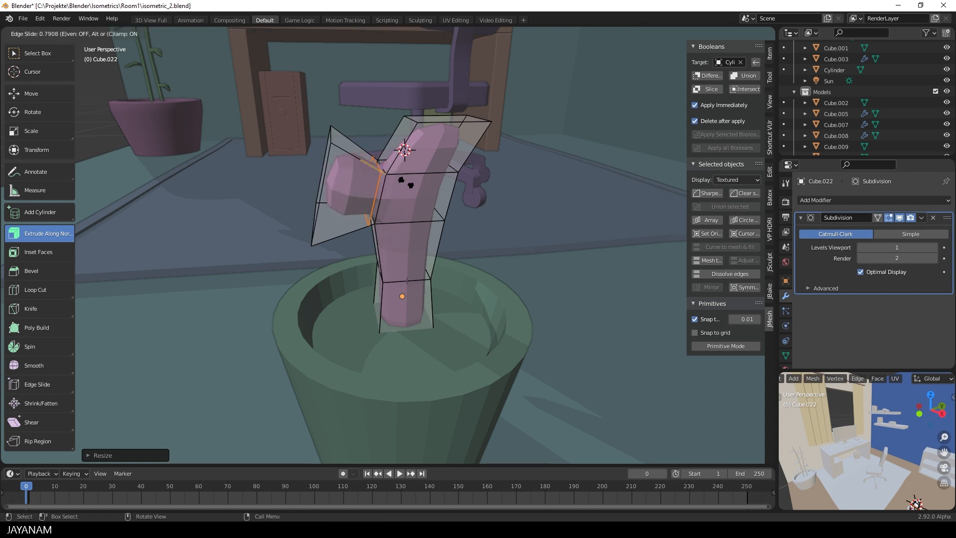
{"action": "left_click", "coordinate": [409, 184]}
{"action": "key", "text": "g"}
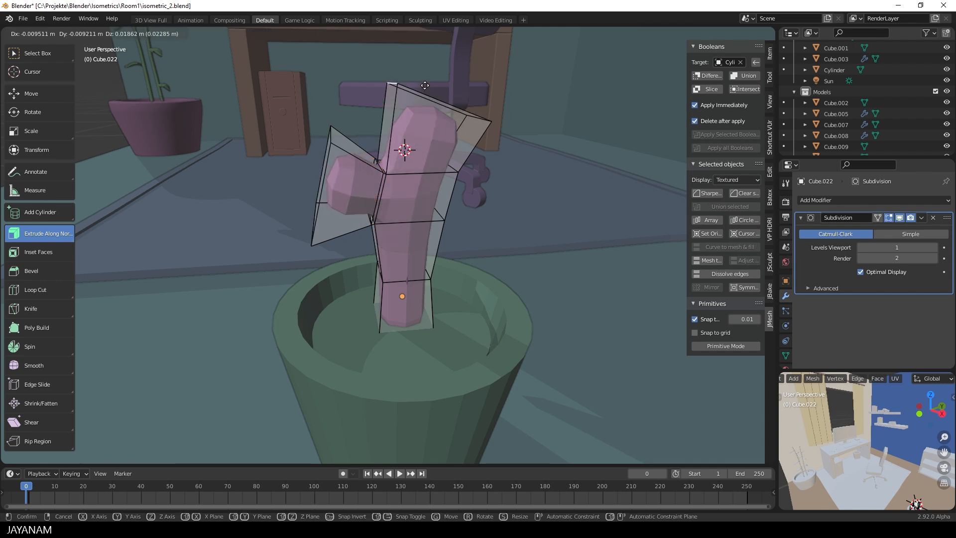
{"action": "left_click", "coordinate": [374, 196]}
Adjust the stem's silhouette by moving its bottom edges and one middle edge
{"action": "left_click", "coordinate": [379, 326]}
{"action": "key", "text": "g"}
{"action": "left_click", "coordinate": [375, 333]}
{"action": "left_click", "coordinate": [433, 319]}
{"action": "key", "text": "g"}
{"action": "left_click", "coordinate": [443, 329]}
{"action": "left_click", "coordinate": [437, 217]}
{"action": "key", "text": "g"}
{"action": "left_click", "coordinate": [432, 218]}
Move the side branch's end face outward and upward, and extrude it slightly further
{"action": "scroll", "coordinate": [350, 212], "scroll_direction": "down", "scroll_amount": 3}
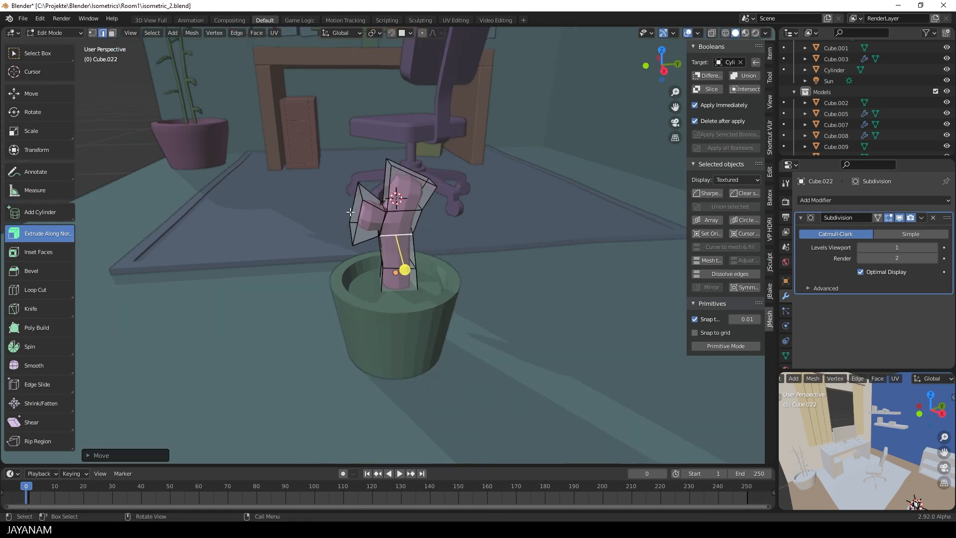
{"action": "left_click", "coordinate": [347, 217]}
{"action": "key", "text": "g"}
{"action": "left_click", "coordinate": [346, 189]}
{"action": "key", "text": "e"}
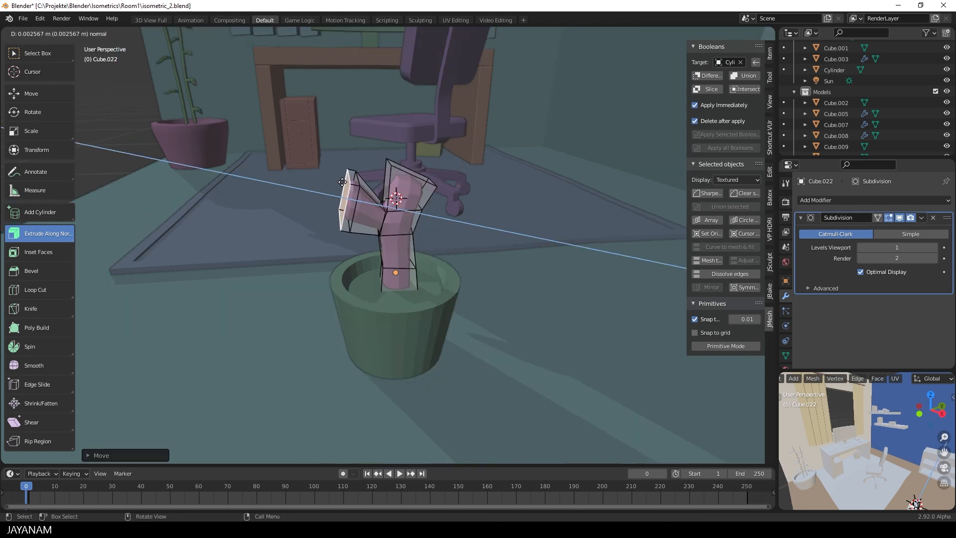
{"action": "left_click", "coordinate": [341, 187]}
Return to Object Mode and apply the plant's Subdivision modifier
{"action": "scroll", "coordinate": [343, 192], "scroll_direction": "down", "scroll_amount": 3}
{"action": "key", "text": "Tab"}
{"action": "left_click", "coordinate": [921, 217]}
{"action": "left_click", "coordinate": [912, 227]}
Reshape the plant's stem and side branch in Sculpt Mode with the Grab and Inflate brushes
{"action": "mouse_move", "coordinate": [414, 234]}
{"action": "middle_mouse_down"}
{"action": "mouse_move", "coordinate": [425, 259]}
{"action": "mouse_move", "coordinate": [228, 187]}
{"action": "middle_mouse_up"}
{"action": "scroll", "coordinate": [425, 259], "scroll_direction": "up", "scroll_amount": 2}
{"action": "key", "text": "ctrl+Tab"}
{"action": "left_click", "coordinate": [445, 335]}
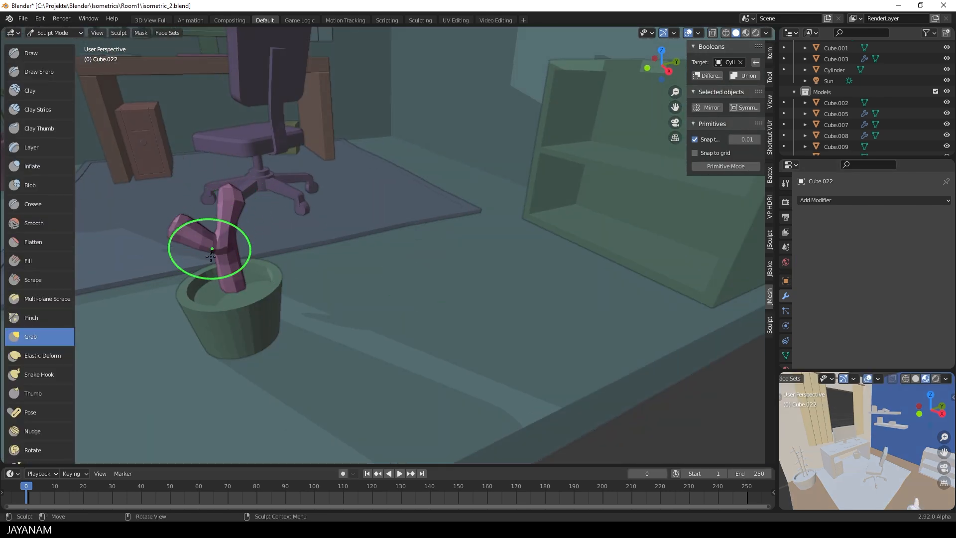
{"action": "middle_click_drag", "start_coordinate": [227, 258], "coordinate": [441, 203]}
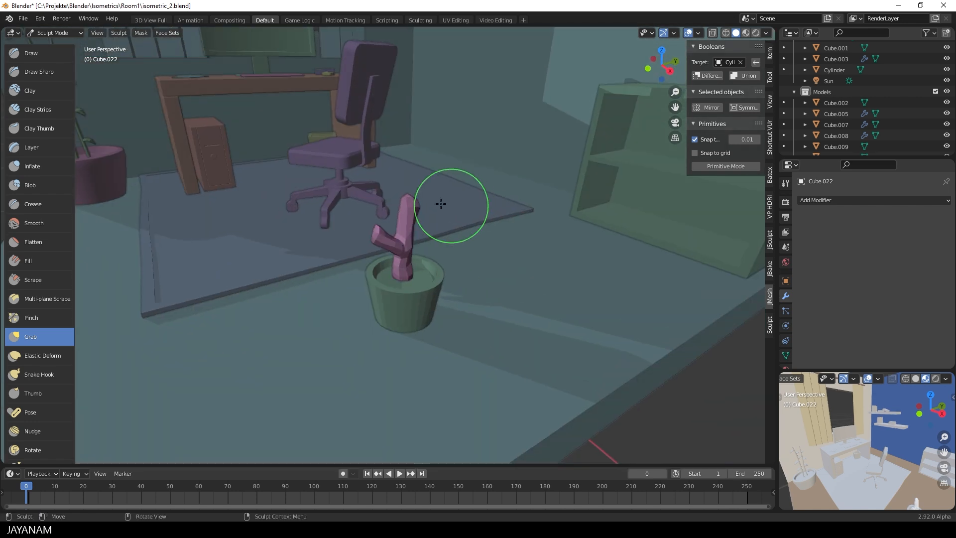
{"action": "mouse_move", "coordinate": [380, 232]}
{"action": "middle_mouse_down"}
{"action": "mouse_move", "coordinate": [279, 259]}
{"action": "mouse_move", "coordinate": [263, 244]}
{"action": "middle_mouse_up"}
{"action": "key", "text": "g"}
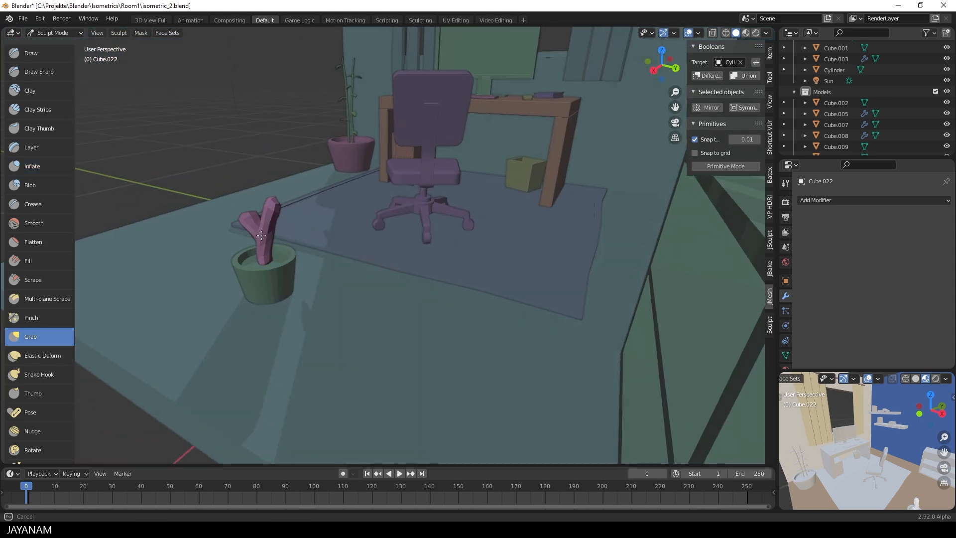
{"action": "middle_click_drag", "start_coordinate": [359, 269], "coordinate": [294, 256]}
{"action": "scroll", "coordinate": [308, 298], "scroll_direction": "up", "scroll_amount": 5}
{"action": "middle_click_drag", "start_coordinate": [318, 337], "coordinate": [479, 300]}
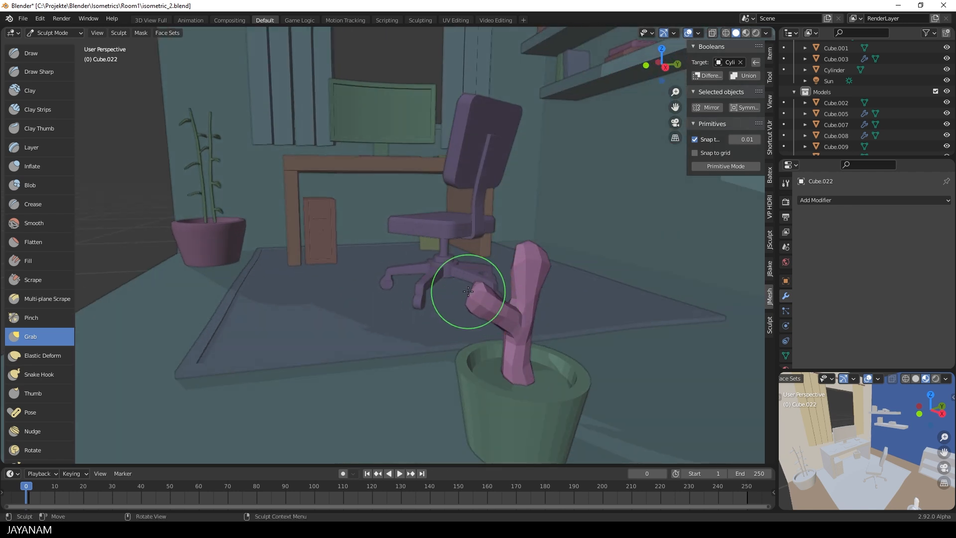
{"action": "key", "text": "i"}
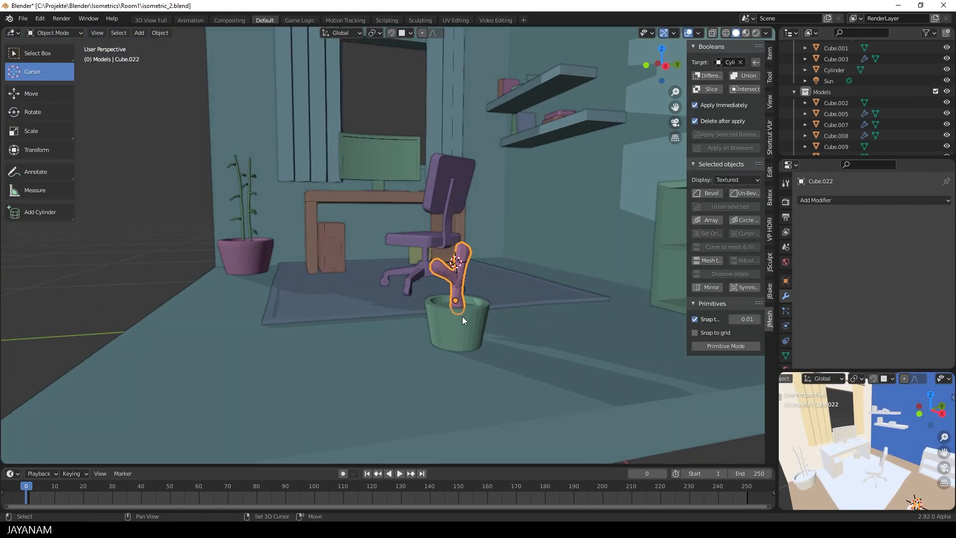
Move the potted plant from the floor over to the green cabinet and scale it down
{"action": "scroll", "coordinate": [490, 321], "scroll_direction": "down", "scroll_amount": 2}
{"action": "middle_click_drag", "start_coordinate": [462, 325], "coordinate": [447, 369], "text": "shift"}
{"action": "key", "text": "g"}
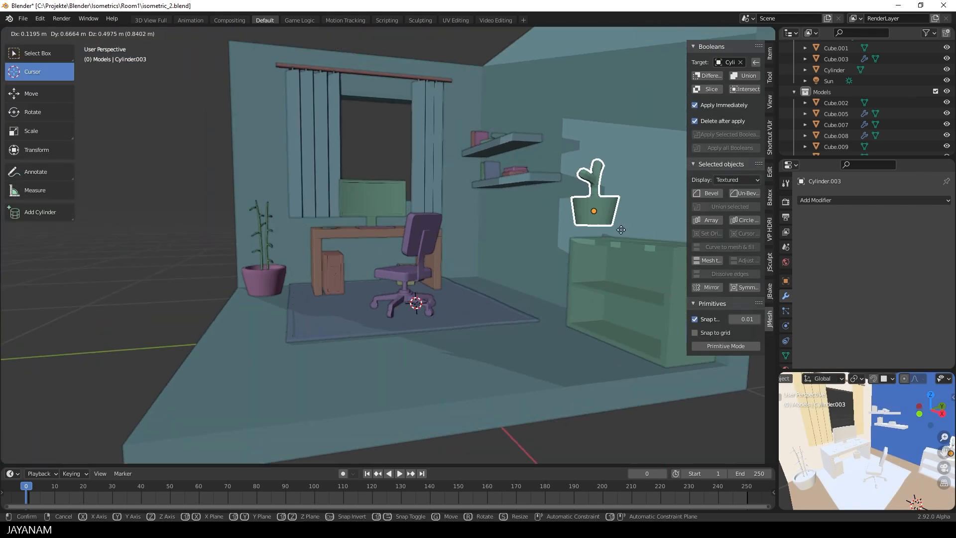
{"action": "left_click", "coordinate": [637, 251]}
{"action": "key", "text": "s"}
{"action": "left_click", "coordinate": [623, 239]}
Position the potted plant over the cabinet's top near its window-side end with the Move tool
{"action": "middle_click_drag", "start_coordinate": [624, 241], "coordinate": [473, 282]}
{"action": "scroll", "coordinate": [473, 282], "scroll_direction": "down", "scroll_amount": 2}
{"action": "scroll", "coordinate": [473, 282], "scroll_direction": "up", "scroll_amount": 1}
{"action": "left_click", "coordinate": [20, 94]}
{"action": "left_click_drag", "start_coordinate": [504, 260], "coordinate": [534, 259]}
{"action": "left_click_drag", "start_coordinate": [500, 225], "coordinate": [500, 228]}
{"action": "middle_click_drag", "start_coordinate": [500, 229], "coordinate": [572, 236]}
{"action": "left_click_drag", "start_coordinate": [492, 241], "coordinate": [464, 243]}
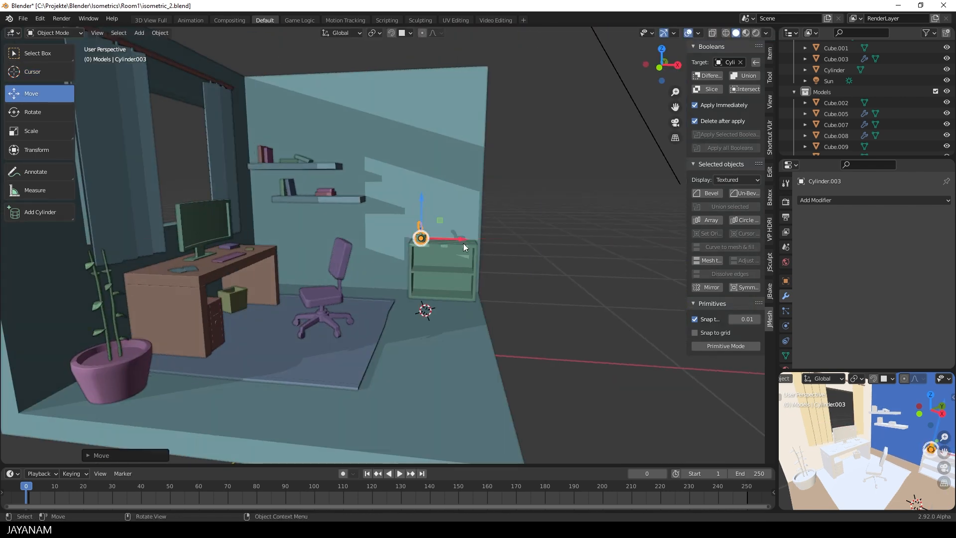
Seat the potted plant on the cabinet top by adjusting its height and rotate it around the Z axis
{"action": "key", "text": "KP_Decimal"}
{"action": "scroll", "coordinate": [637, 248], "scroll_direction": "down", "scroll_amount": 4}
{"action": "middle_click_drag", "start_coordinate": [637, 248], "coordinate": [582, 266]}
{"action": "key", "text": "s"}
{"action": "left_click_drag", "start_coordinate": [411, 281], "coordinate": [414, 249]}
{"action": "left_click", "coordinate": [517, 292]}
{"action": "key", "text": "r"}
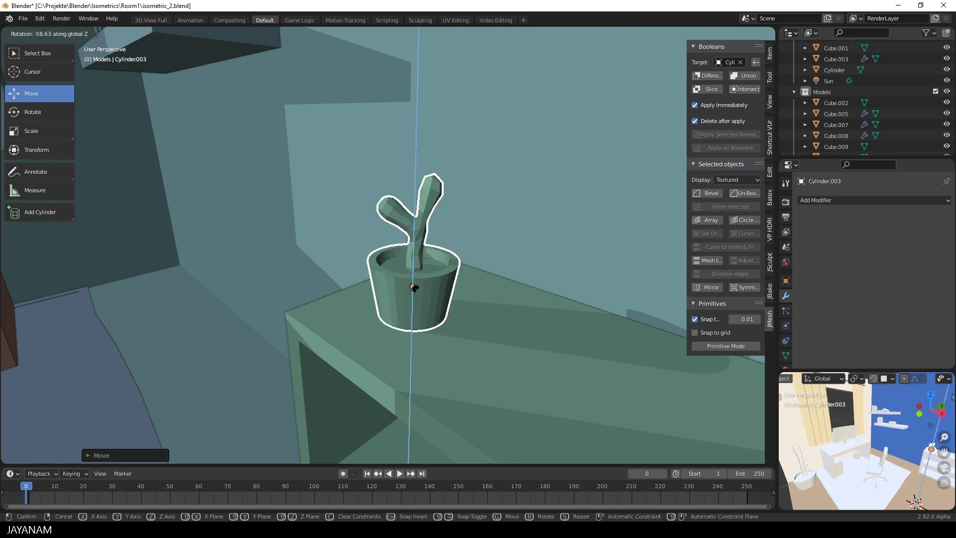
{"action": "left_click", "coordinate": [422, 217]}
Save the room scene to its Blender file
{"action": "scroll", "coordinate": [422, 218], "scroll_direction": "down", "scroll_amount": 3}
{"action": "left_click", "coordinate": [458, 219]}
{"action": "key", "text": "Tab"}
{"action": "scroll", "coordinate": [435, 295], "scroll_direction": "down", "scroll_amount": 6}
{"action": "left_click", "coordinate": [339, 329]}
{"action": "key", "text": "Tab"}
{"action": "scroll", "coordinate": [336, 330], "scroll_direction": "down", "scroll_amount": 3}
{"action": "middle_click_drag", "start_coordinate": [446, 328], "coordinate": [488, 324], "text": "shift"}
{"action": "key", "text": "ctrl+s"}
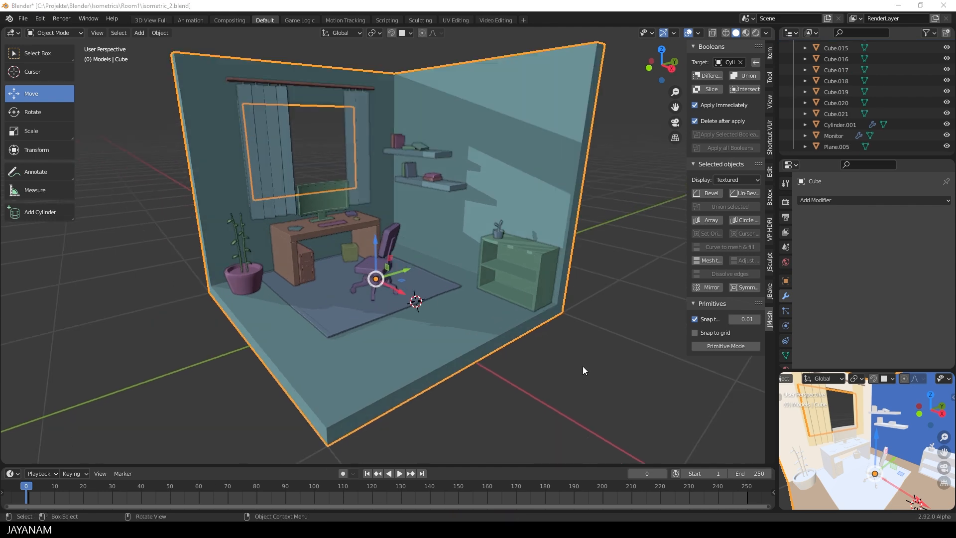
Separate the cabinet's lower compartment floor face into its own object and select that object
{"action": "middle_click_drag", "start_coordinate": [554, 319], "coordinate": [569, 310]}
{"action": "scroll", "coordinate": [558, 308], "scroll_direction": "up", "scroll_amount": 4}
{"action": "left_click", "coordinate": [519, 319]}
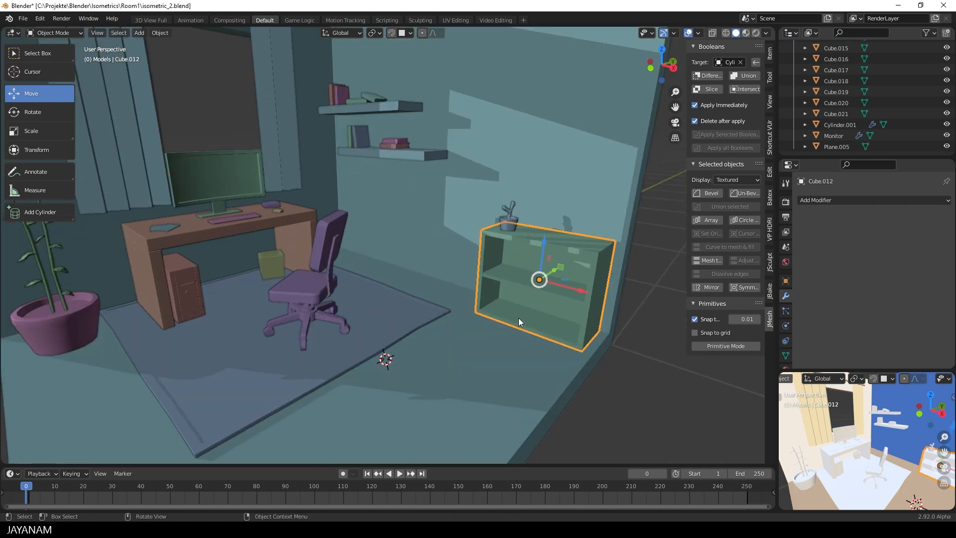
{"action": "key", "text": "Tab"}
{"action": "left_click", "coordinate": [528, 319]}
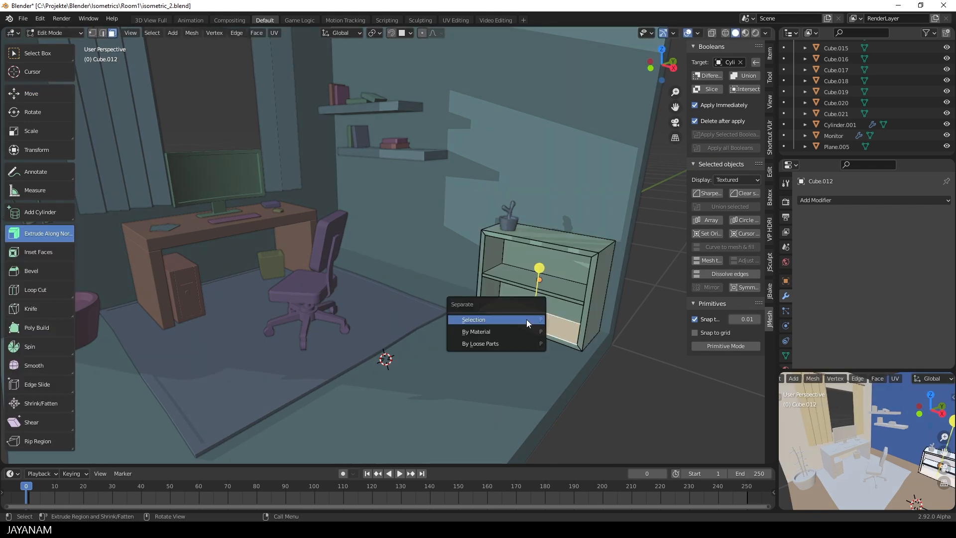
{"action": "left_click", "coordinate": [527, 319]}
{"action": "key", "text": "Tab"}
{"action": "left_click", "coordinate": [524, 318]}
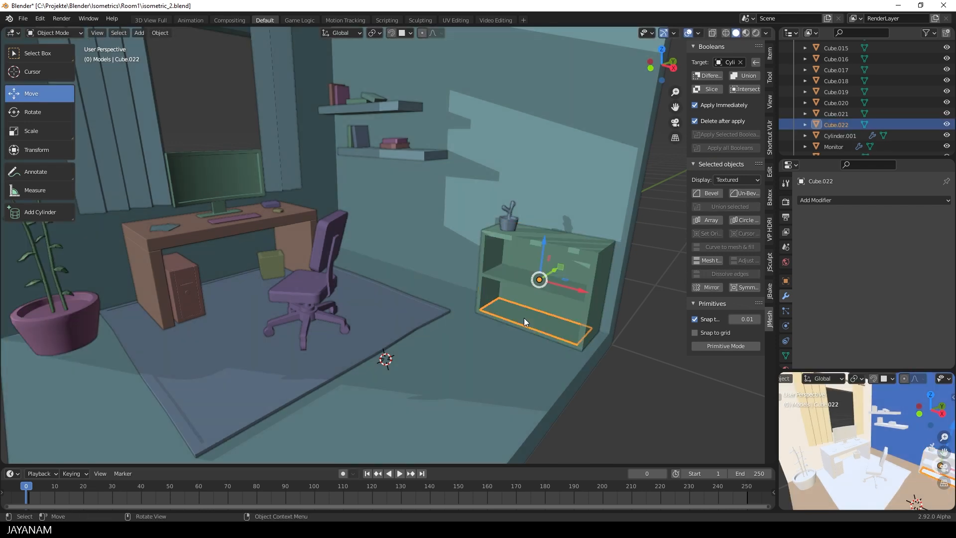
Extrude the separated face upward, inset its top and sink the inner face to form an open box
{"action": "key", "text": "Tab"}
{"action": "key", "text": "e"}
{"action": "left_click", "coordinate": [527, 309]}
{"action": "key", "text": "i"}
{"action": "left_click", "coordinate": [597, 337]}
{"action": "key", "text": "alt+s"}
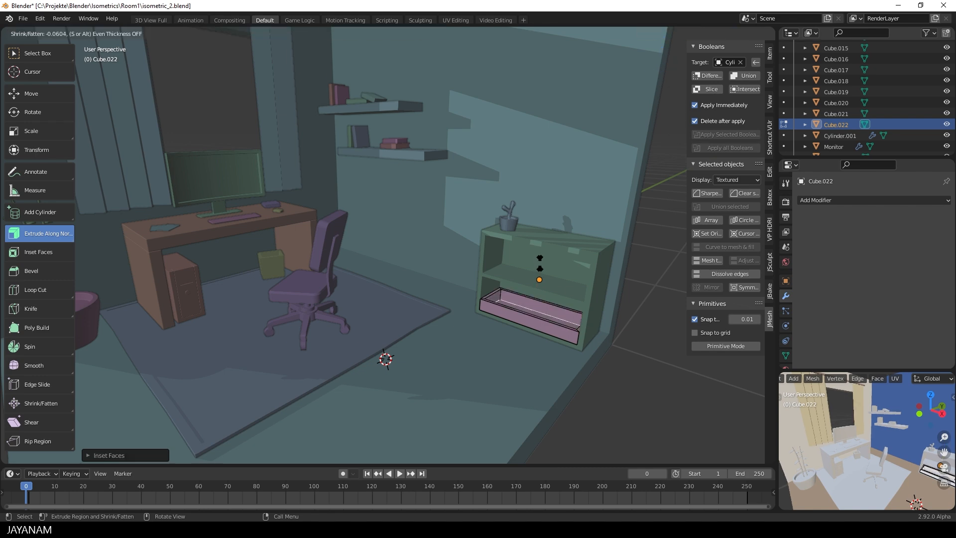
{"action": "left_click_drag", "start_coordinate": [541, 262], "coordinate": [540, 264]}
{"action": "middle_click_drag", "start_coordinate": [565, 321], "coordinate": [495, 363]}
{"action": "key", "text": "Tab"}
{"action": "left_click", "coordinate": [513, 359]}
Cut a small rectangular handle recess into the middle of the box's front with a Difference rectangle primitive
{"action": "scroll", "coordinate": [459, 369], "scroll_direction": "up", "scroll_amount": 2}
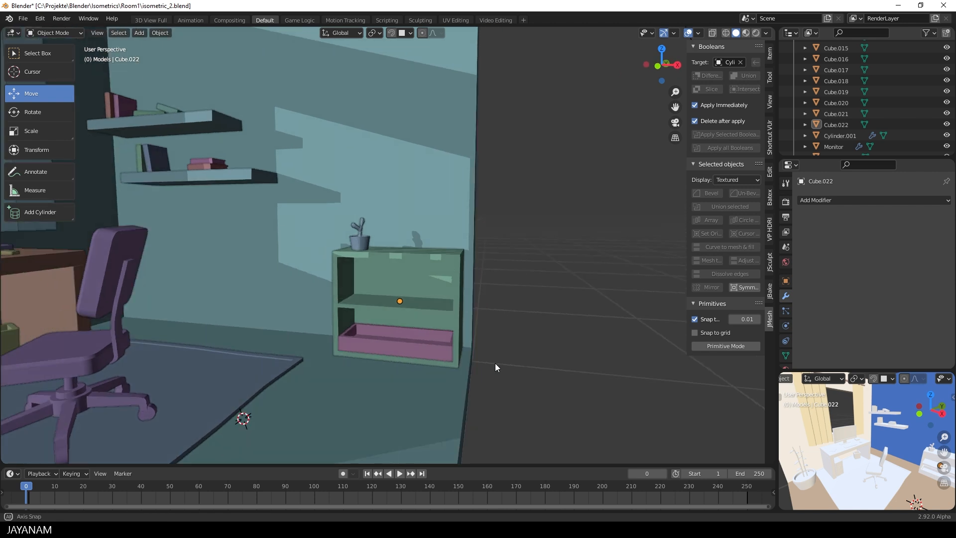
{"action": "key", "text": "KP_1"}
{"action": "scroll", "coordinate": [494, 370], "scroll_direction": "up", "scroll_amount": 2}
{"action": "left_click", "coordinate": [411, 351]}
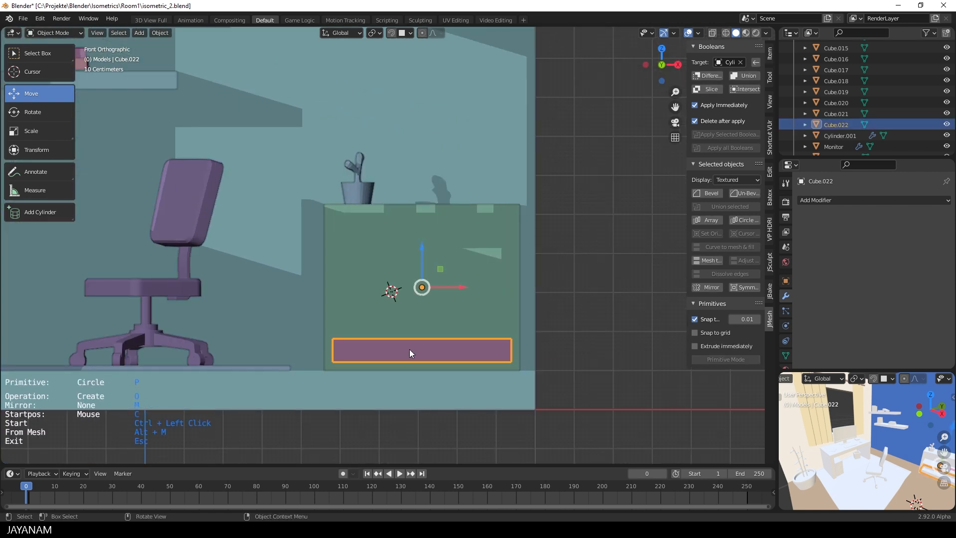
{"action": "left_click_drag", "start_coordinate": [408, 348], "coordinate": [430, 353], "text": "ctrl"}
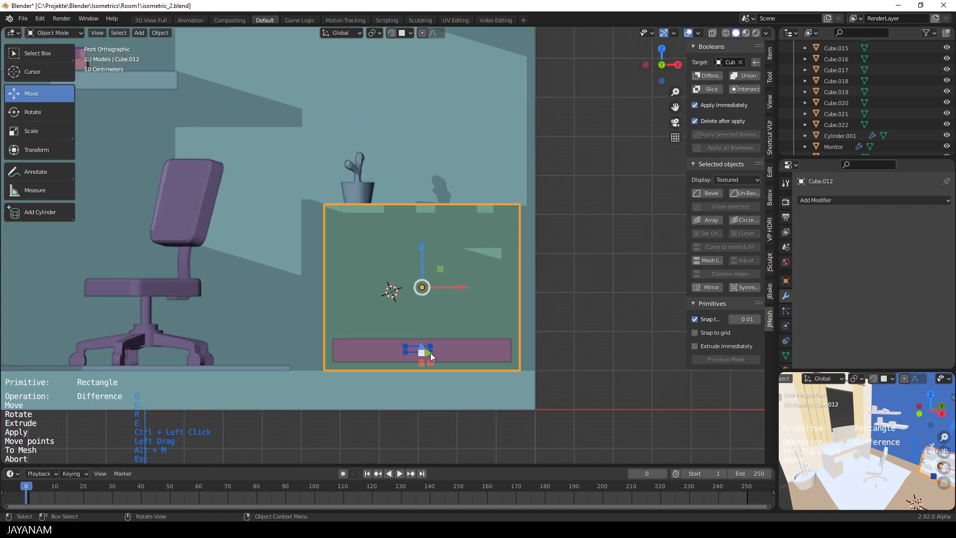
{"action": "left_click", "coordinate": [426, 345]}
{"action": "scroll", "coordinate": [448, 347], "scroll_direction": "down", "scroll_amount": 2}
{"action": "key", "text": "e"}
{"action": "middle_click_drag", "start_coordinate": [475, 348], "coordinate": [445, 363]}
{"action": "left_click", "coordinate": [443, 324]}
{"action": "left_click", "coordinate": [442, 325], "text": "ctrl"}
Bevel the open box with 3 segments and a width of 0.003
{"action": "scroll", "coordinate": [446, 339], "scroll_direction": "up", "scroll_amount": 2}
{"action": "left_click", "coordinate": [447, 340]}
{"action": "left_click", "coordinate": [713, 195]}
{"action": "left_click_drag", "start_coordinate": [276, 287], "coordinate": [272, 287]}
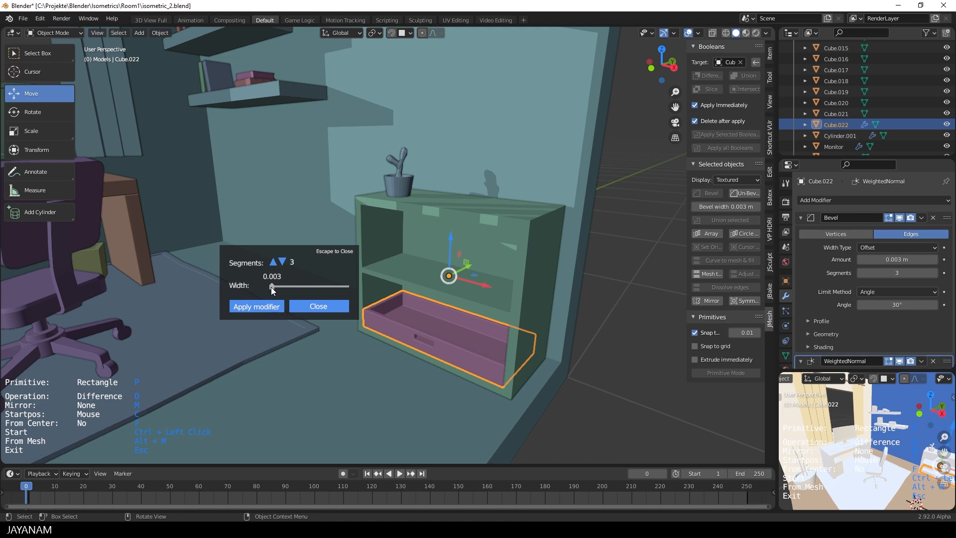
{"action": "left_click", "coordinate": [308, 307]}
Bevel the green cabinet with 3 segments and a width of 0.002
{"action": "left_click", "coordinate": [523, 244]}
{"action": "left_click", "coordinate": [711, 194]}
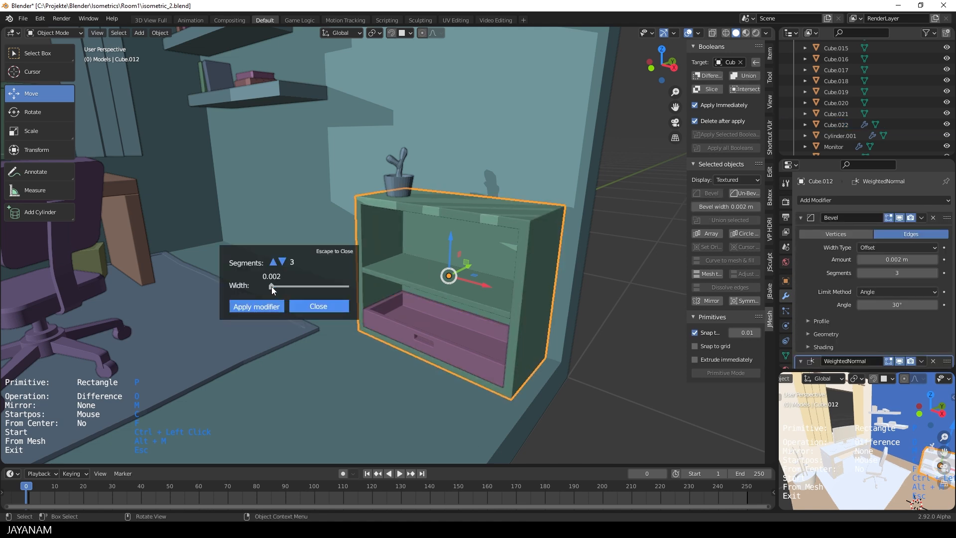
{"action": "left_click", "coordinate": [318, 305]}
{"action": "scroll", "coordinate": [366, 337], "scroll_direction": "down", "scroll_amount": 3}
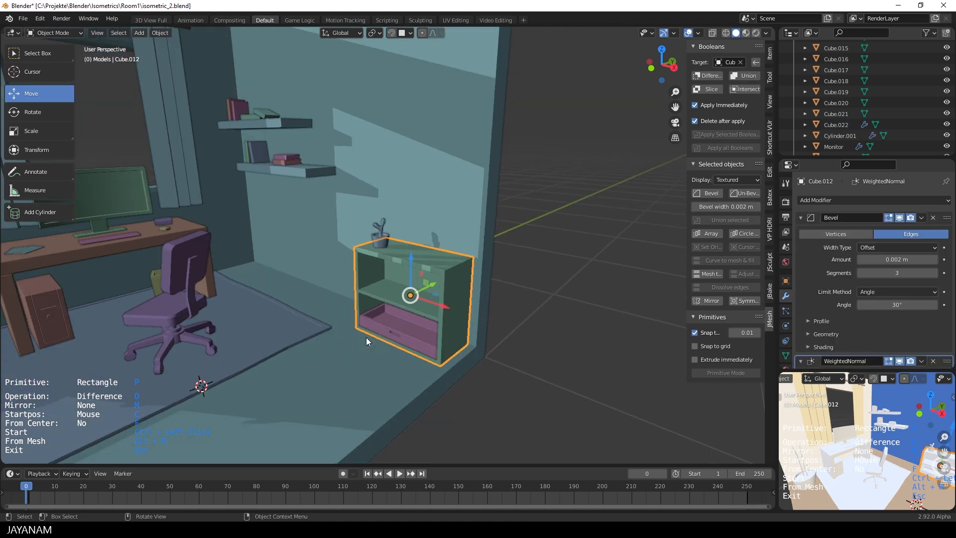
Deselect the cabinet and exit Primitive Mode
{"action": "scroll", "coordinate": [363, 338], "scroll_direction": "down", "scroll_amount": 3}
{"action": "middle_click_drag", "start_coordinate": [364, 338], "coordinate": [408, 270], "text": "shift"}
{"action": "left_click", "coordinate": [473, 320]}
{"action": "middle_click_drag", "start_coordinate": [475, 321], "coordinate": [545, 306]}
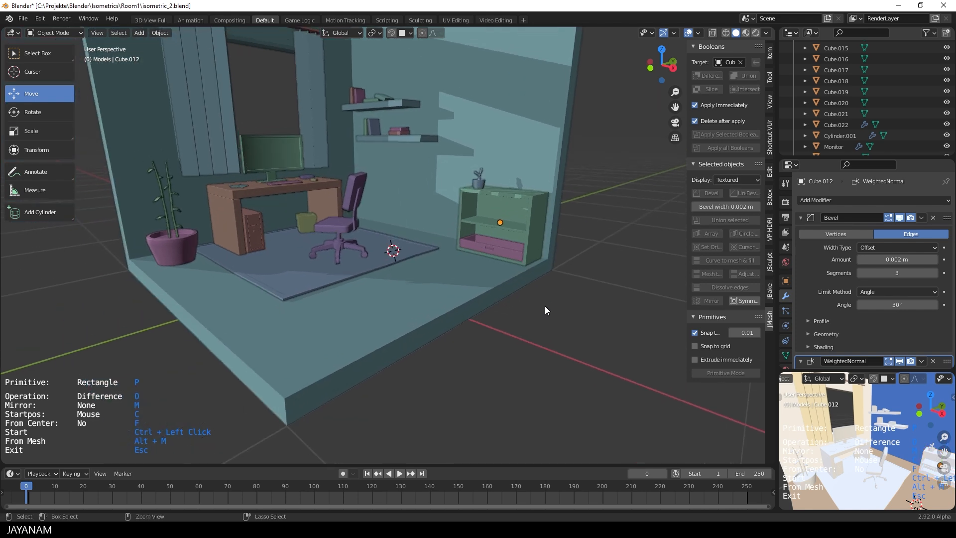
{"action": "key", "text": "Escape"}
{"action": "scroll", "coordinate": [533, 305], "scroll_direction": "down", "scroll_amount": 5}
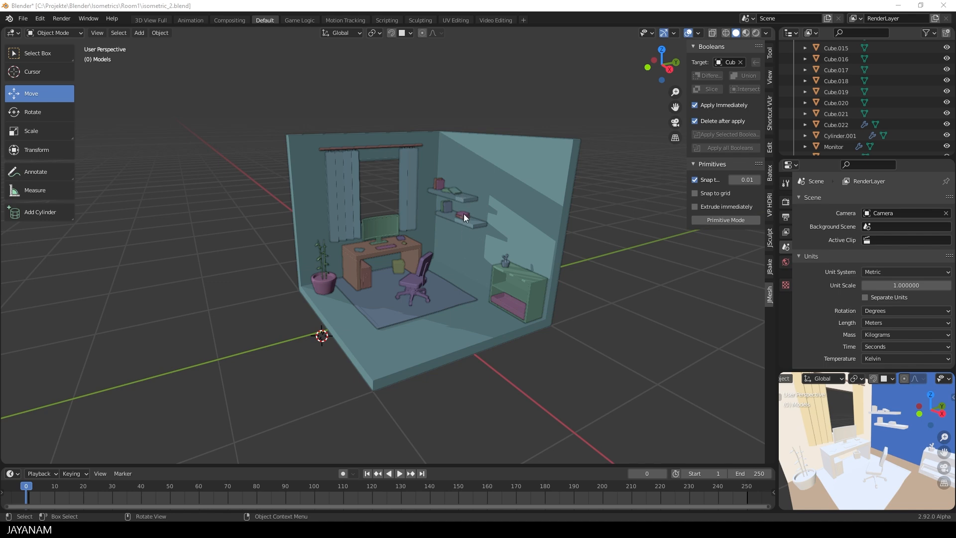
Duplicate a lying book from the lower wall shelf and move the copy toward the cabinet
{"action": "left_click", "coordinate": [465, 215]}
{"action": "middle_click_drag", "start_coordinate": [493, 222], "coordinate": [524, 229]}
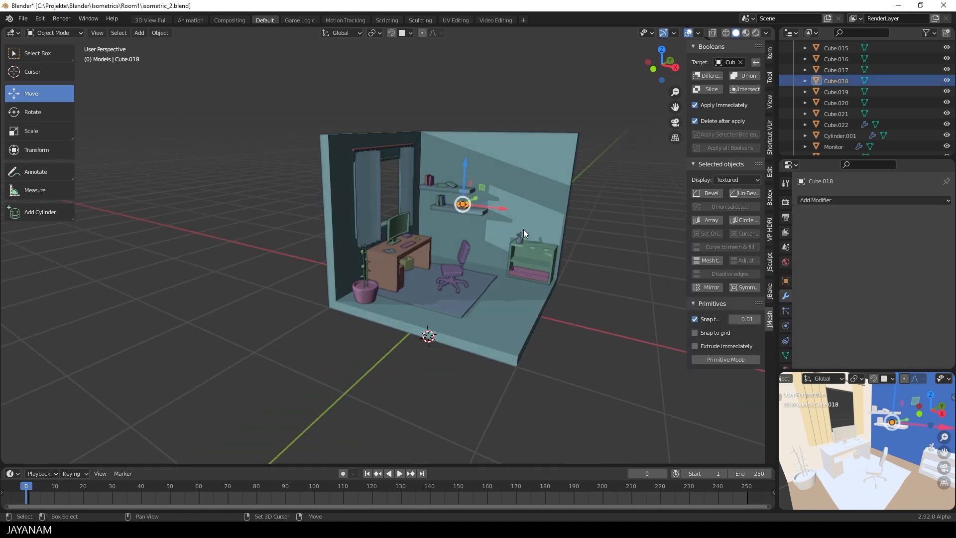
{"action": "scroll", "coordinate": [524, 229], "scroll_direction": "up", "scroll_amount": 3}
{"action": "key", "text": "shift+d"}
{"action": "left_click", "coordinate": [566, 331]}
{"action": "middle_click_drag", "start_coordinate": [566, 330], "coordinate": [508, 307]}
{"action": "left_click_drag", "start_coordinate": [486, 283], "coordinate": [464, 282]}
{"action": "left_click_drag", "start_coordinate": [434, 247], "coordinate": [434, 237]}
{"action": "middle_click_drag", "start_coordinate": [438, 238], "coordinate": [510, 241], "text": "alt"}
Position the copied book above the cabinet top beside the potted plant and scale it
{"action": "scroll", "coordinate": [510, 242], "scroll_direction": "up", "scroll_amount": 3}
{"action": "left_click_drag", "start_coordinate": [552, 227], "coordinate": [553, 208]}
{"action": "left_click_drag", "start_coordinate": [590, 251], "coordinate": [595, 252]}
{"action": "middle_click_drag", "start_coordinate": [595, 251], "coordinate": [542, 271]}
{"action": "left_click_drag", "start_coordinate": [568, 303], "coordinate": [546, 324]}
{"action": "key", "text": "s"}
{"action": "left_click", "coordinate": [580, 348]}
Rotate the copied book 17.7° around Z and lower it onto the cabinet top
{"action": "key", "text": "r"}
{"action": "key", "text": "z"}
{"action": "left_click", "coordinate": [604, 333]}
{"action": "middle_click_drag", "start_coordinate": [605, 333], "coordinate": [621, 262]}
{"action": "scroll", "coordinate": [584, 233], "scroll_direction": "up", "scroll_amount": 4}
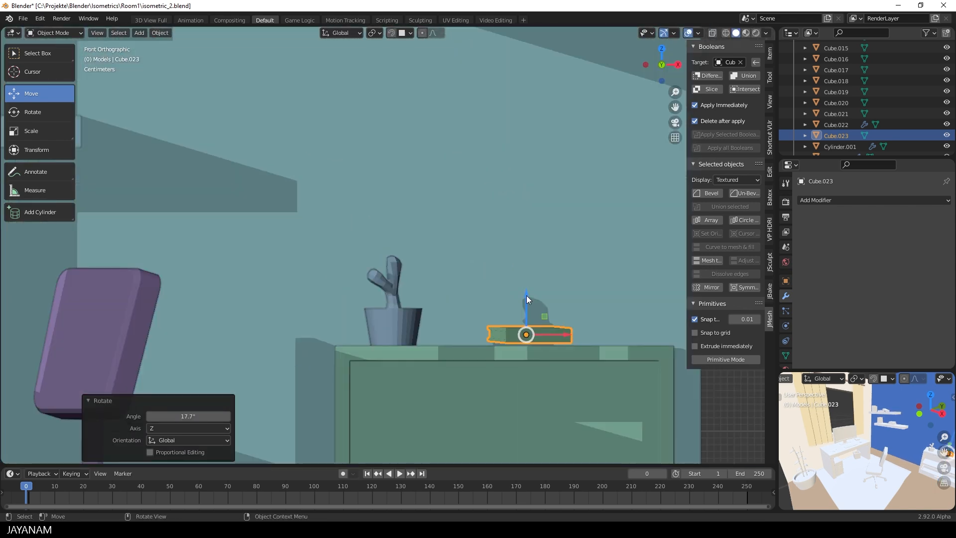
{"action": "left_click_drag", "start_coordinate": [527, 296], "coordinate": [523, 299]}
{"action": "scroll", "coordinate": [423, 339], "scroll_direction": "down", "scroll_amount": 3}
{"action": "middle_click_drag", "start_coordinate": [523, 299], "coordinate": [470, 331]}
{"action": "left_click", "coordinate": [424, 340]}
{"action": "scroll", "coordinate": [403, 330], "scroll_direction": "down", "scroll_amount": 4}
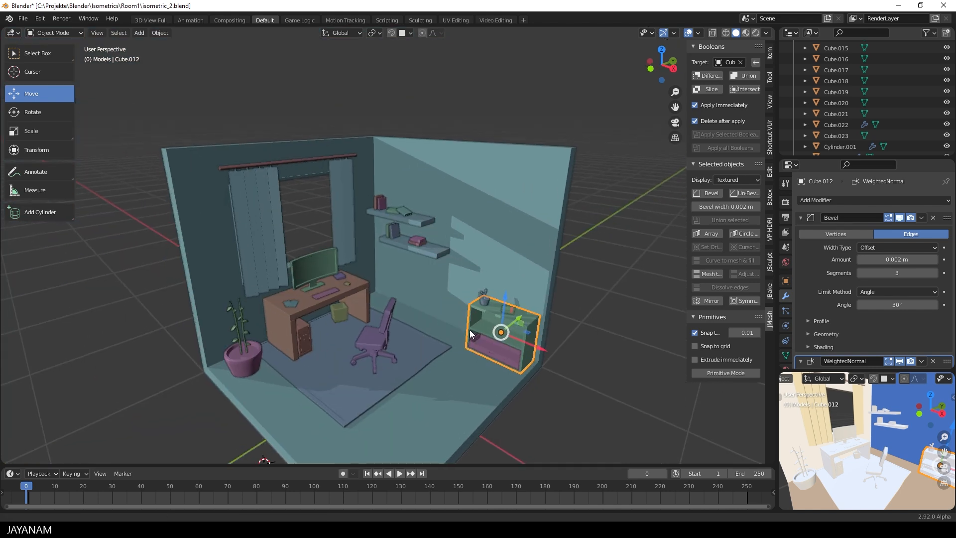
Add a small cylinder on the desk and move it about 0.28 m along X, beside the keyboard
{"action": "scroll", "coordinate": [363, 356], "scroll_direction": "up", "scroll_amount": 3}
{"action": "scroll", "coordinate": [363, 354], "scroll_direction": "up", "scroll_amount": 2}
{"action": "left_click", "coordinate": [43, 212]}
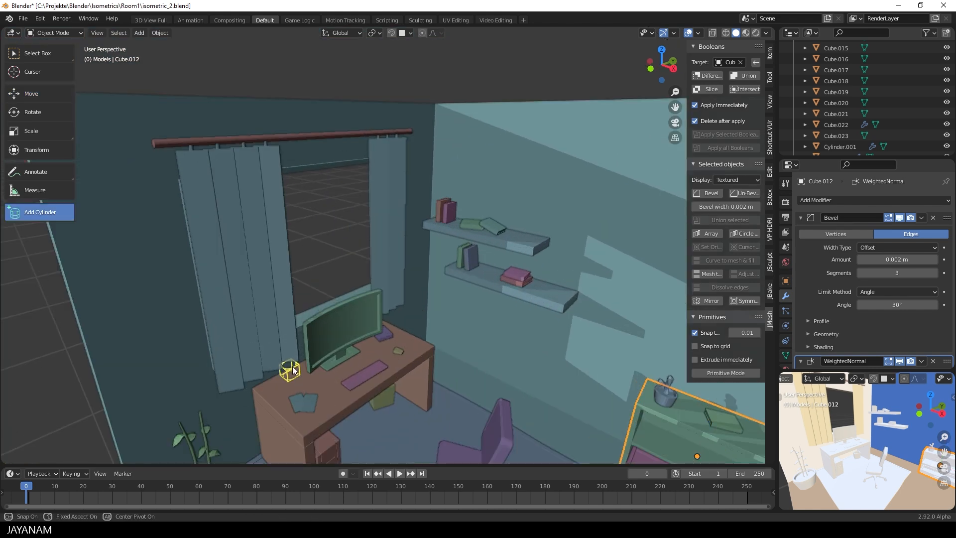
{"action": "left_click", "coordinate": [293, 370]}
{"action": "left_click", "coordinate": [31, 92]}
{"action": "left_click_drag", "start_coordinate": [319, 393], "coordinate": [351, 413]}
{"action": "scroll", "coordinate": [352, 413], "scroll_direction": "up", "scroll_amount": 2}
{"action": "middle_click_drag", "start_coordinate": [351, 411], "coordinate": [381, 311], "text": "shift"}
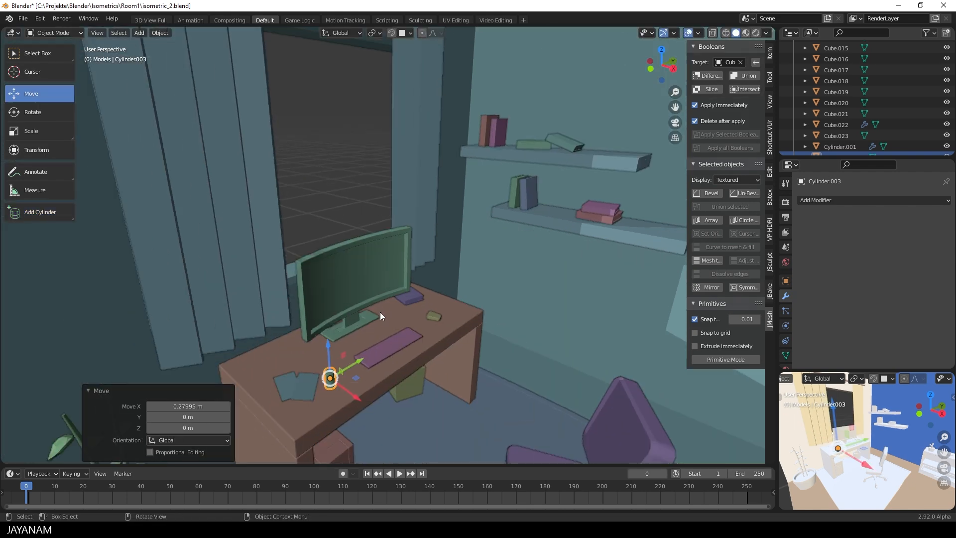
Scale the desk cylinder's mesh uniformly by 1.634 in Edit Mode
{"action": "scroll", "coordinate": [381, 313], "scroll_direction": "up", "scroll_amount": 1}
{"action": "key", "text": "Tab"}
{"action": "key", "text": "s"}
{"action": "left_click", "coordinate": [442, 433]}
Shorten the cylinder along Z and shift it about 0.006 m vertically to rest on the desktop
{"action": "key", "text": "s"}
{"action": "key", "text": "z"}
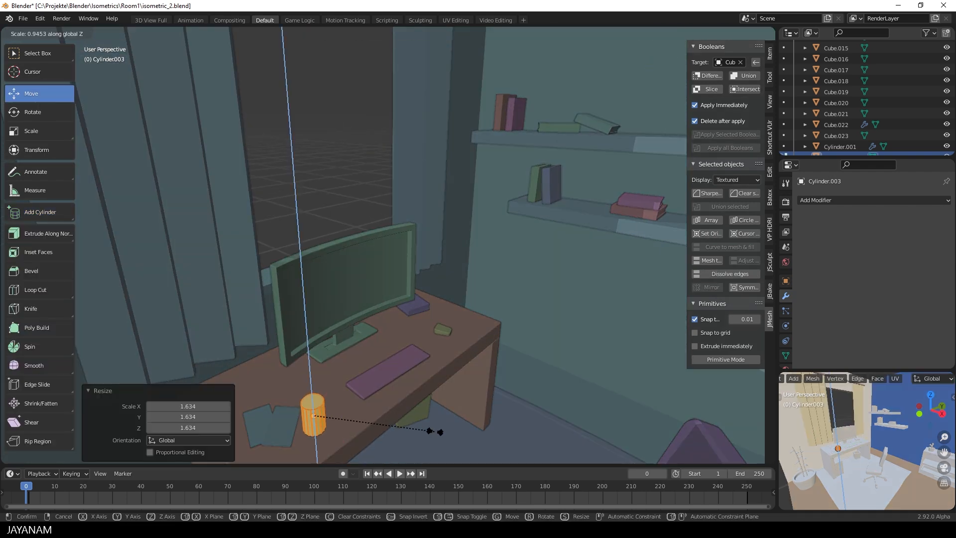
{"action": "left_click", "coordinate": [396, 431]}
{"action": "middle_click_drag", "start_coordinate": [413, 391], "coordinate": [386, 337]}
{"action": "left_click_drag", "start_coordinate": [294, 302], "coordinate": [292, 306]}
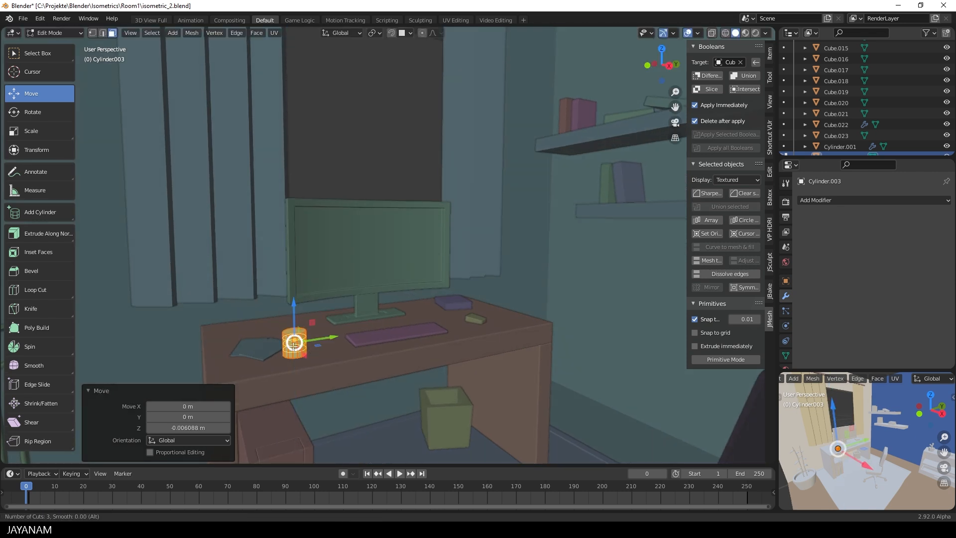
Add three horizontal loop cuts to the desk cylinder and hollow it by insetting the top face and extruding it down about 0.03 m
{"action": "left_click", "coordinate": [293, 347]}
{"action": "right_click", "coordinate": [293, 347]}
{"action": "middle_click_drag", "start_coordinate": [293, 347], "coordinate": [319, 363]}
{"action": "left_click", "coordinate": [326, 381], "text": "alt"}
{"action": "key", "text": "i"}
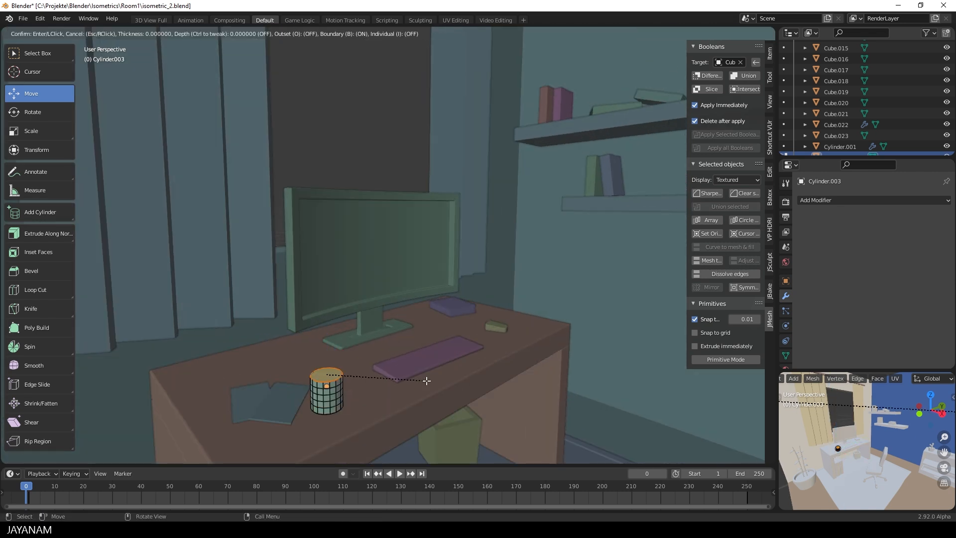
{"action": "left_click", "coordinate": [424, 381]}
{"action": "key", "text": "e"}
{"action": "left_click", "coordinate": [369, 361]}
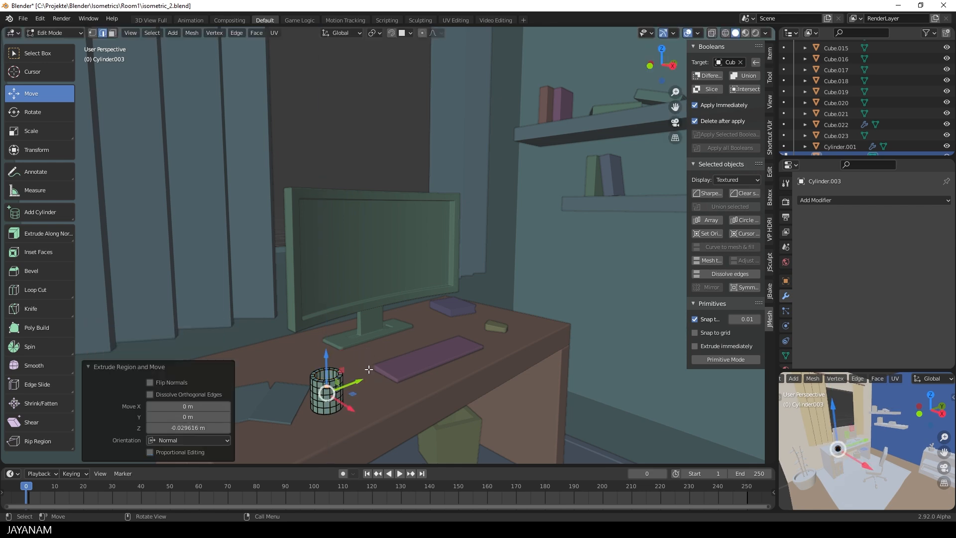
Lower the cup's inner floor about 0.005 m along Z and add a centred vertical loop cut through the cup's side
{"action": "middle_click_drag", "start_coordinate": [380, 249], "coordinate": [399, 286]}
{"action": "scroll", "coordinate": [393, 299], "scroll_direction": "up", "scroll_amount": 3}
{"action": "left_click_drag", "start_coordinate": [349, 381], "coordinate": [350, 388]}
{"action": "middle_click_drag", "start_coordinate": [366, 319], "coordinate": [311, 244]}
{"action": "scroll", "coordinate": [394, 274], "scroll_direction": "up", "scroll_amount": 4}
{"action": "scroll", "coordinate": [397, 276], "scroll_direction": "down", "scroll_amount": 3}
{"action": "middle_click_drag", "start_coordinate": [397, 275], "coordinate": [254, 257]}
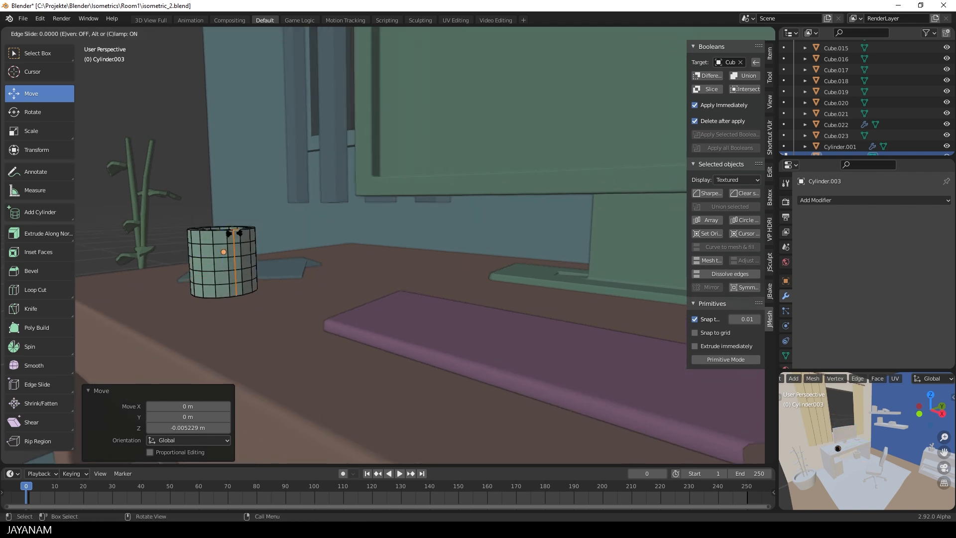
{"action": "left_click", "coordinate": [246, 236]}
{"action": "right_click", "coordinate": [246, 237]}
{"action": "left_click", "coordinate": [247, 252]}
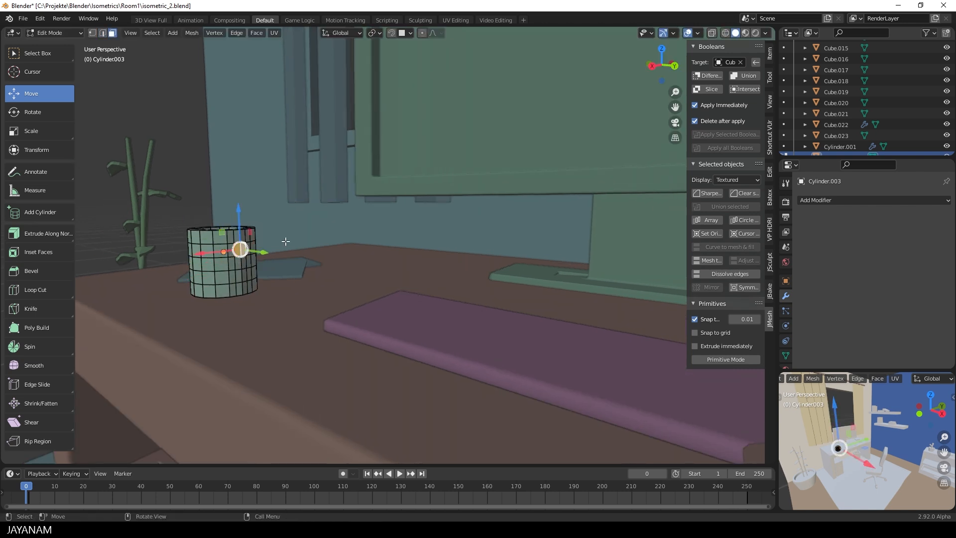
{"action": "key", "text": "KP_3"}
{"action": "key", "text": "e"}
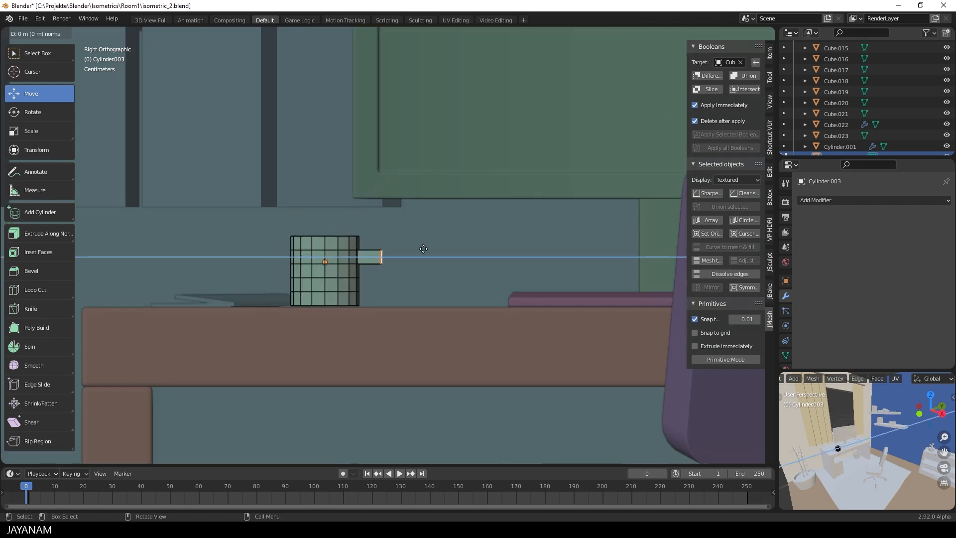
{"action": "right_click", "coordinate": [423, 249]}
Extrude two vertically separated side faces of the cup outward in right view as stubs for a handle
{"action": "middle_click_drag", "start_coordinate": [423, 248], "coordinate": [263, 320]}
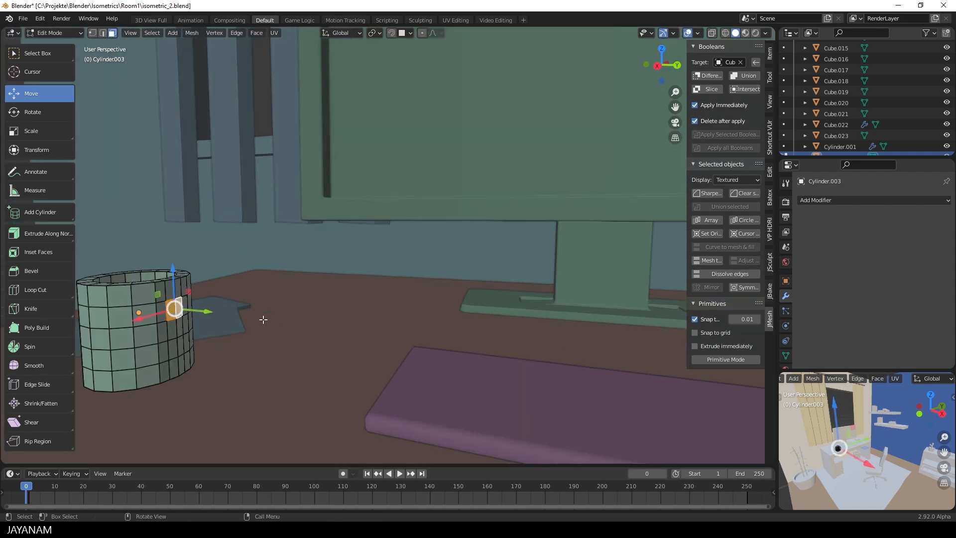
{"action": "key", "text": "KP_3"}
{"action": "scroll", "coordinate": [414, 297], "scroll_direction": "up", "scroll_amount": 2}
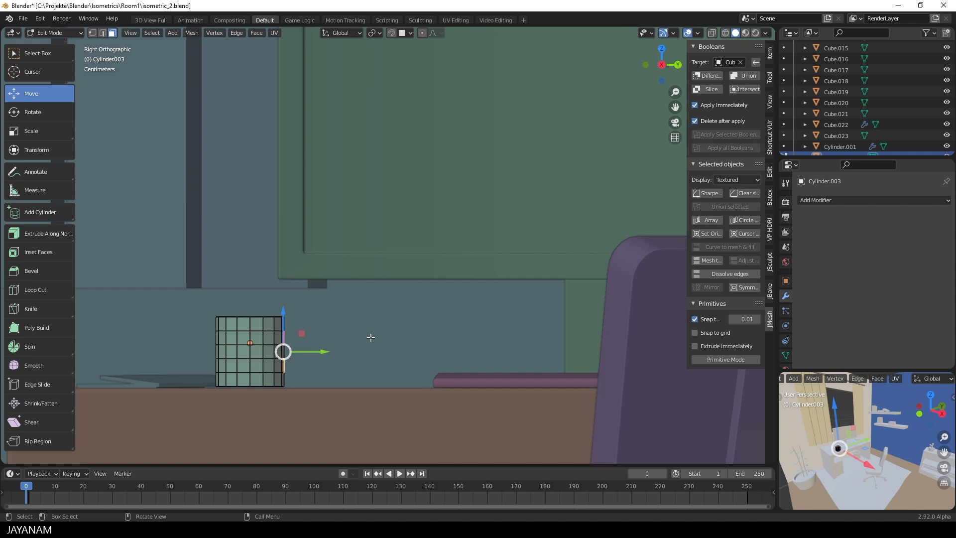
{"action": "key", "text": "e"}
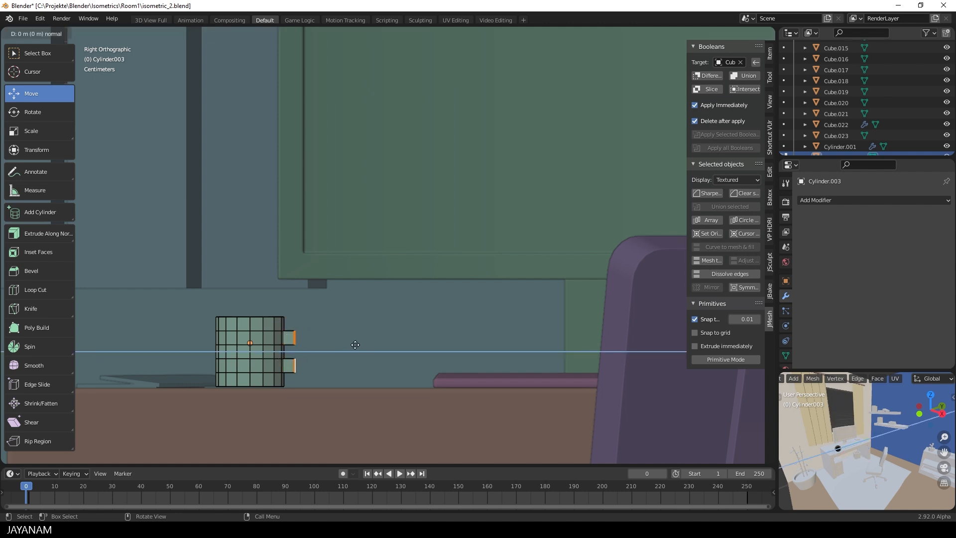
{"action": "left_click", "coordinate": [361, 345]}
Bridge the two facing inner faces of the extruded stubs to close the mug's handle
{"action": "middle_click_drag", "start_coordinate": [363, 346], "coordinate": [344, 319]}
{"action": "left_click", "coordinate": [344, 265]}
{"action": "left_click", "coordinate": [333, 394], "text": "shift"}
{"action": "key", "text": "F3"}
{"action": "type", "text": "brid"}
{"action": "key", "text": "Return"}
{"action": "key", "text": "Tab"}
{"action": "middle_click_drag", "start_coordinate": [359, 389], "coordinate": [399, 354]}
Bevel the outer edges of the mug's handle and select the horizontal edge loops running through the handle
{"action": "key", "text": "Tab"}
{"action": "middle_click_drag", "start_coordinate": [326, 352], "coordinate": [408, 296]}
{"action": "left_click", "coordinate": [310, 355], "text": "alt"}
{"action": "key", "text": "ctrl+b"}
{"action": "left_click", "coordinate": [345, 345]}
{"action": "left_click", "coordinate": [399, 293], "text": "alt"}
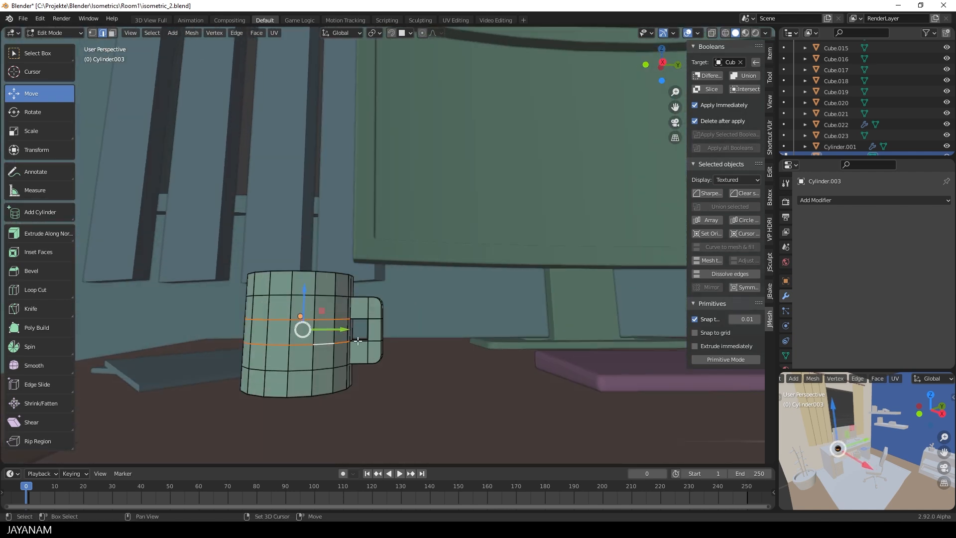
{"action": "left_click", "coordinate": [366, 320], "text": "alt+shift"}
Bevel the mug in Object Mode with 3 segments and a bevel width of 0.002 m
{"action": "middle_click_drag", "start_coordinate": [366, 320], "coordinate": [345, 317]}
{"action": "scroll", "coordinate": [269, 301], "scroll_direction": "down", "scroll_amount": 6}
{"action": "key", "text": "Tab"}
{"action": "middle_click_drag", "start_coordinate": [413, 299], "coordinate": [424, 321]}
{"action": "scroll", "coordinate": [399, 329], "scroll_direction": "up", "scroll_amount": 4}
{"action": "left_click", "coordinate": [704, 193]}
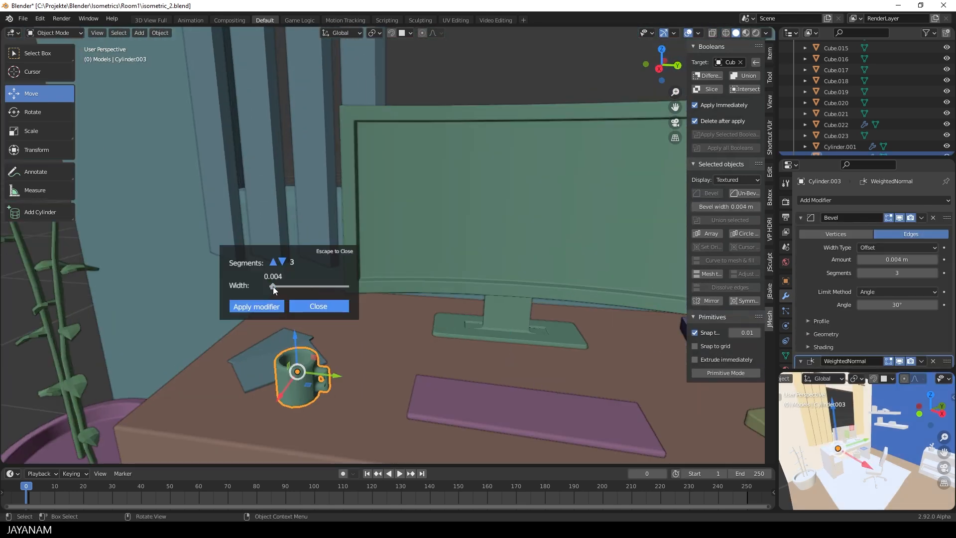
{"action": "left_click_drag", "start_coordinate": [274, 286], "coordinate": [271, 287]}
{"action": "left_click", "coordinate": [326, 306]}
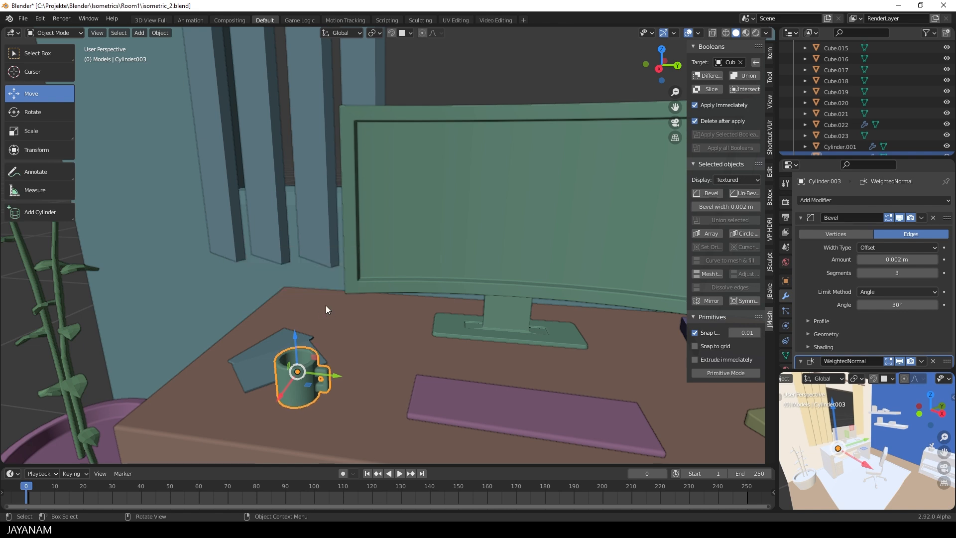
Frame the mug in Edit Mode and nudge part of its mesh slightly upward along Z
{"action": "middle_click_drag", "start_coordinate": [339, 382], "coordinate": [347, 370]}
{"action": "left_click", "coordinate": [347, 370]}
{"action": "left_click", "coordinate": [348, 368]}
{"action": "key", "text": "KP_Decimal"}
{"action": "key", "text": "Tab"}
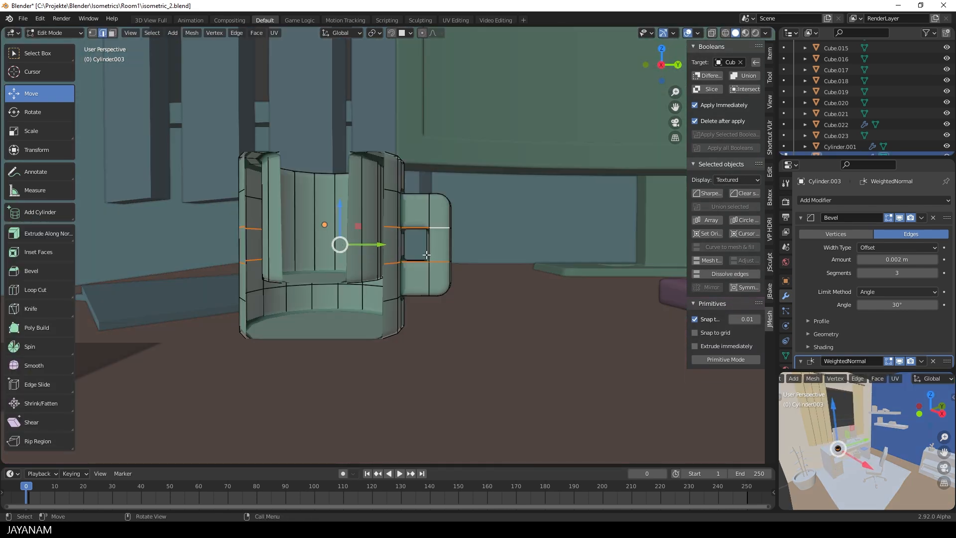
{"action": "left_click_drag", "start_coordinate": [347, 323], "coordinate": [347, 329]}
{"action": "middle_click_drag", "start_coordinate": [347, 329], "coordinate": [341, 266]}
{"action": "left_click", "coordinate": [330, 161]}
{"action": "left_click_drag", "start_coordinate": [336, 121], "coordinate": [337, 111]}
{"action": "scroll", "coordinate": [339, 115], "scroll_direction": "down", "scroll_amount": 5}
{"action": "key", "text": "Tab"}
{"action": "middle_click_drag", "start_coordinate": [339, 115], "coordinate": [379, 235]}
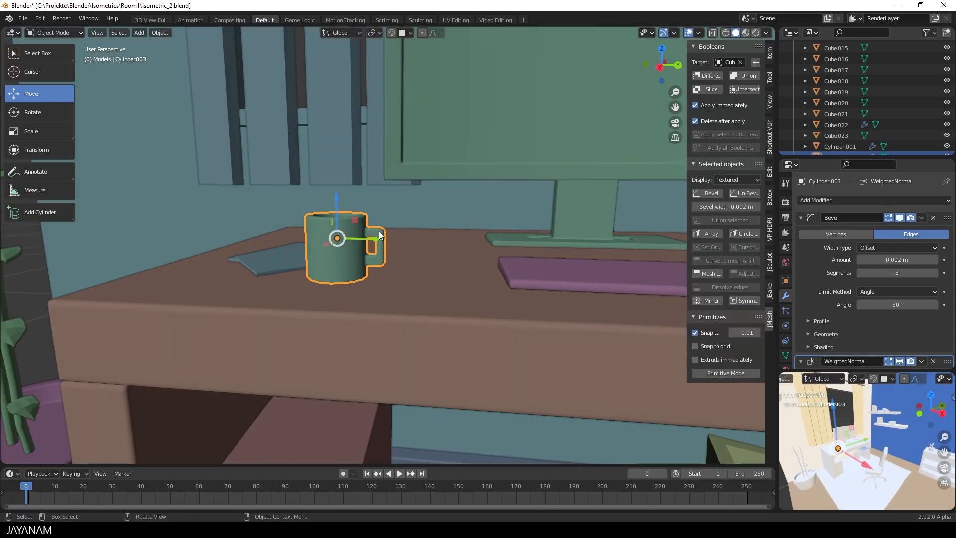
Add a loop cut through the mug's handle and shift the handle's edges slightly outward along Y
{"action": "key", "text": "Tab"}
{"action": "scroll", "coordinate": [394, 249], "scroll_direction": "up", "scroll_amount": 5}
{"action": "left_click", "coordinate": [377, 248]}
{"action": "right_click", "coordinate": [377, 248]}
{"action": "left_click_drag", "start_coordinate": [406, 249], "coordinate": [420, 233]}
{"action": "left_click", "coordinate": [380, 234]}
{"action": "left_click", "coordinate": [380, 266]}
{"action": "left_click_drag", "start_coordinate": [416, 266], "coordinate": [418, 266]}
{"action": "mouse_move", "coordinate": [423, 264]}
{"action": "middle_mouse_down"}
{"action": "mouse_move", "coordinate": [523, 251]}
{"action": "mouse_move", "coordinate": [413, 267]}
{"action": "middle_mouse_up"}
Lower a face of the mug's handle slightly along Z in face selection mode
{"action": "left_click", "coordinate": [534, 243]}
{"action": "left_click", "coordinate": [113, 33]}
{"action": "left_click", "coordinate": [399, 260]}
{"action": "left_click_drag", "start_coordinate": [399, 229], "coordinate": [399, 234]}
{"action": "key", "text": "Tab"}
Move the mug along Y across the desktop and rotate it around Z
{"action": "scroll", "coordinate": [463, 256], "scroll_direction": "down", "scroll_amount": 6}
{"action": "middle_click_drag", "start_coordinate": [473, 259], "coordinate": [423, 284]}
{"action": "scroll", "coordinate": [395, 270], "scroll_direction": "down", "scroll_amount": 3}
{"action": "left_click", "coordinate": [395, 271]}
{"action": "left_click", "coordinate": [384, 271]}
{"action": "left_click_drag", "start_coordinate": [424, 270], "coordinate": [348, 243]}
{"action": "key", "text": "r"}
{"action": "key", "text": "z"}
{"action": "left_click", "coordinate": [468, 210]}
Rotate the small prop at the plant end of the desk around Z and save the scene file
{"action": "scroll", "coordinate": [388, 271], "scroll_direction": "down", "scroll_amount": 5}
{"action": "middle_click_drag", "start_coordinate": [281, 266], "coordinate": [334, 273]}
{"action": "left_click", "coordinate": [339, 274]}
{"action": "middle_click_drag", "start_coordinate": [340, 274], "coordinate": [354, 274]}
{"action": "scroll", "coordinate": [353, 274], "scroll_direction": "down", "scroll_amount": 5}
{"action": "middle_click_drag", "start_coordinate": [178, 369], "coordinate": [214, 350]}
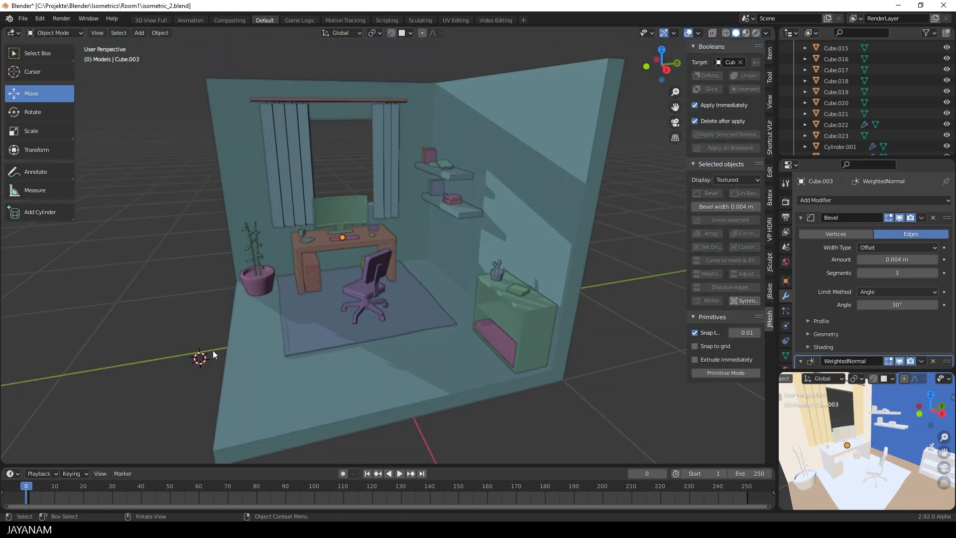
{"action": "scroll", "coordinate": [261, 240], "scroll_direction": "up", "scroll_amount": 6}
{"action": "left_click", "coordinate": [260, 240]}
{"action": "key", "text": "r"}
{"action": "key", "text": "z"}
{"action": "left_click", "coordinate": [285, 258]}
{"action": "left_click", "coordinate": [333, 335]}
{"action": "scroll", "coordinate": [332, 335], "scroll_direction": "down", "scroll_amount": 3}
{"action": "middle_click_drag", "start_coordinate": [333, 335], "coordinate": [336, 345]}
{"action": "key", "text": "ctrl+s"}
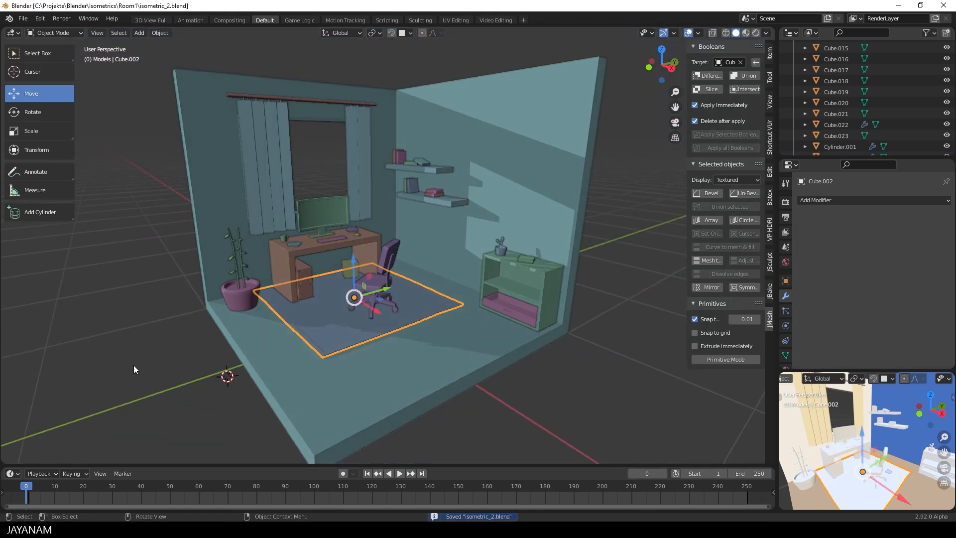
Add a UV sphere with 16 segments and 16 rings and scale its mesh to 0.089 in Edit Mode
{"action": "left_click", "coordinate": [342, 381]}
{"action": "key", "text": "shift+a"}
{"action": "mouse_move", "coordinate": [323, 289]}
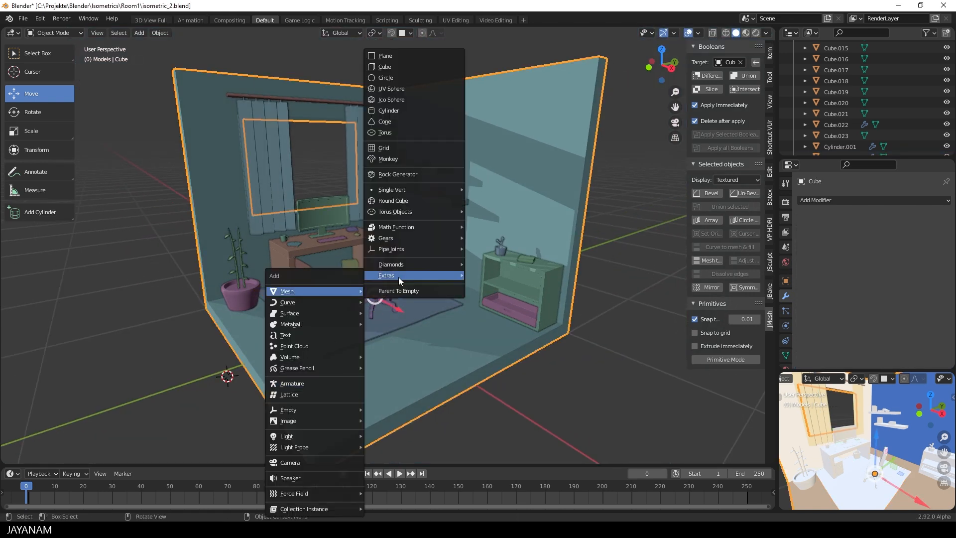
{"action": "left_click", "coordinate": [424, 98]}
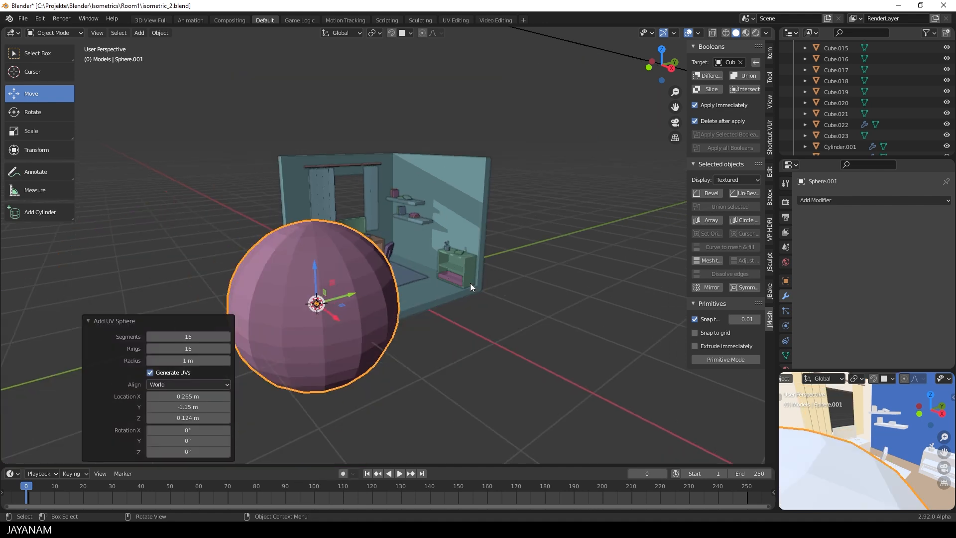
{"action": "key", "text": "Tab"}
{"action": "scroll", "coordinate": [470, 283], "scroll_direction": "down", "scroll_amount": 3}
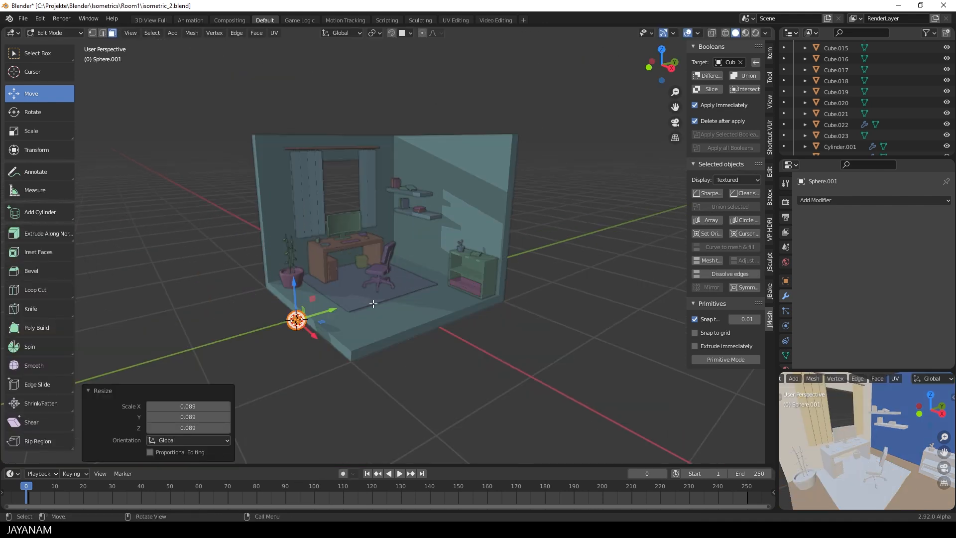
Move the sphere's mesh along X and Y onto the room floor in front of the rug and slightly rescale it
{"action": "key", "text": "g"}
{"action": "key", "text": "x"}
{"action": "left_click", "coordinate": [380, 312]}
{"action": "left_click_drag", "start_coordinate": [381, 312], "coordinate": [423, 309]}
{"action": "key", "text": "s"}
{"action": "left_click", "coordinate": [430, 309]}
{"action": "key", "text": "Tab"}
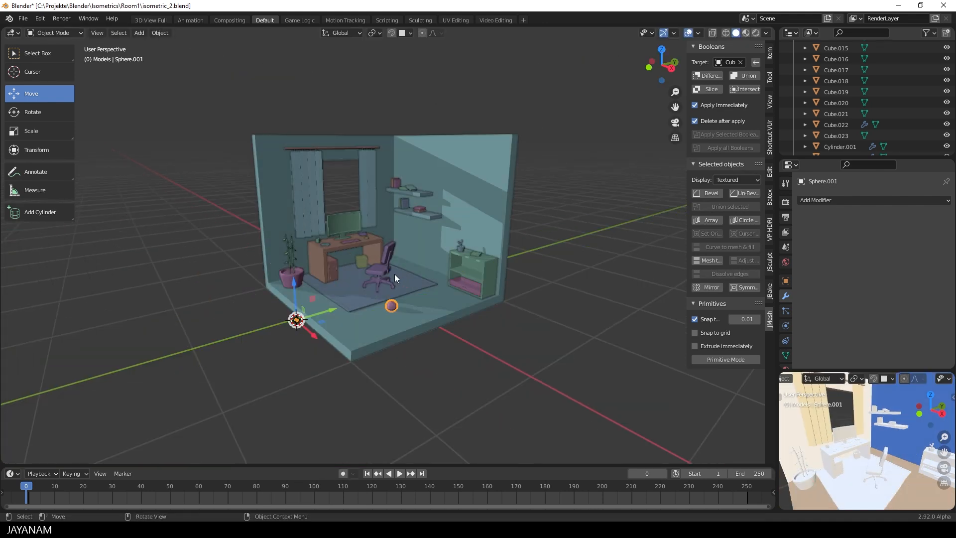
Shade the sphere smooth and set its origin to its geometry using the median center
{"action": "scroll", "coordinate": [394, 279], "scroll_direction": "up", "scroll_amount": 4}
{"action": "right_click", "coordinate": [400, 382]}
{"action": "left_click", "coordinate": [360, 333]}
{"action": "scroll", "coordinate": [414, 373], "scroll_direction": "down", "scroll_amount": 2}
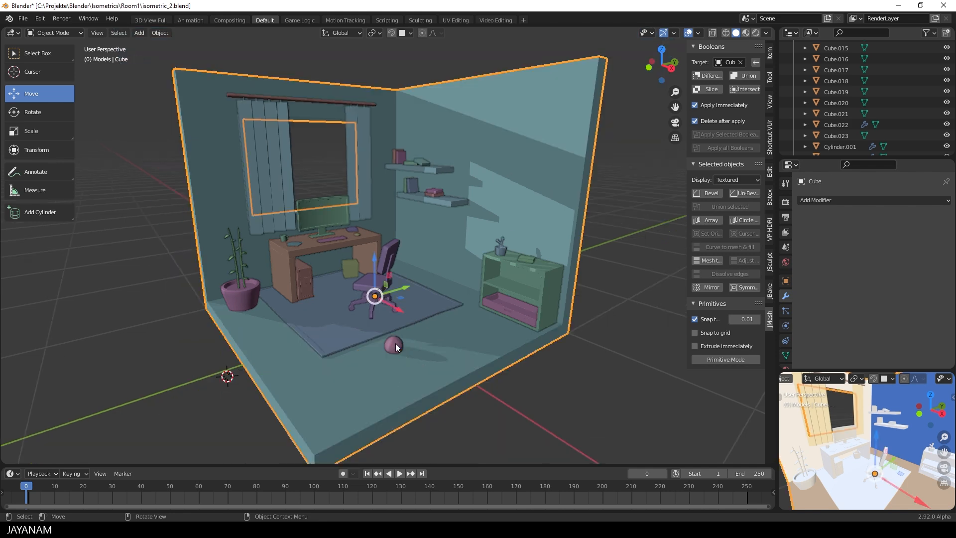
{"action": "key", "text": "F3"}
{"action": "type", "text": "orig"}
{"action": "key", "text": "Down"}
{"action": "key", "text": "Down"}
{"action": "key", "text": "Down"}
{"action": "key", "text": "Down"}
{"action": "key", "text": "Down"}
{"action": "key", "text": "Down"}
{"action": "key", "text": "Down"}
{"action": "key", "text": "Down"}
{"action": "key", "text": "Return"}
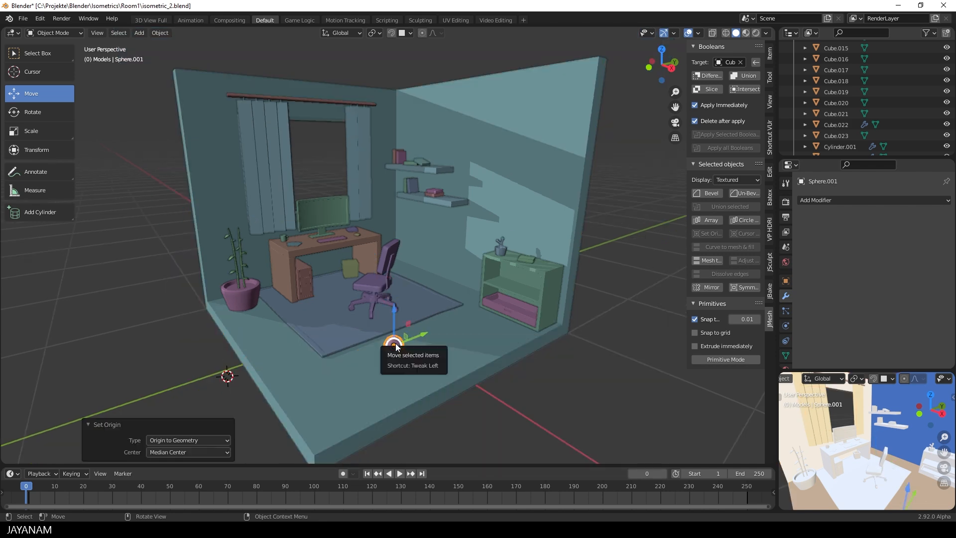
Move the ball across the floor to between the desk chair and the cabinet and raise it about 0.015 m
{"action": "key", "text": "g"}
{"action": "key", "text": "y"}
{"action": "left_click_drag", "start_coordinate": [511, 299], "coordinate": [512, 299]}
{"action": "left_click_drag", "start_coordinate": [502, 326], "coordinate": [468, 266]}
{"action": "left_click_drag", "start_coordinate": [494, 311], "coordinate": [449, 285]}
{"action": "left_click", "coordinate": [457, 294]}
{"action": "left_click", "coordinate": [422, 271]}
{"action": "left_click_drag", "start_coordinate": [426, 234], "coordinate": [426, 232]}
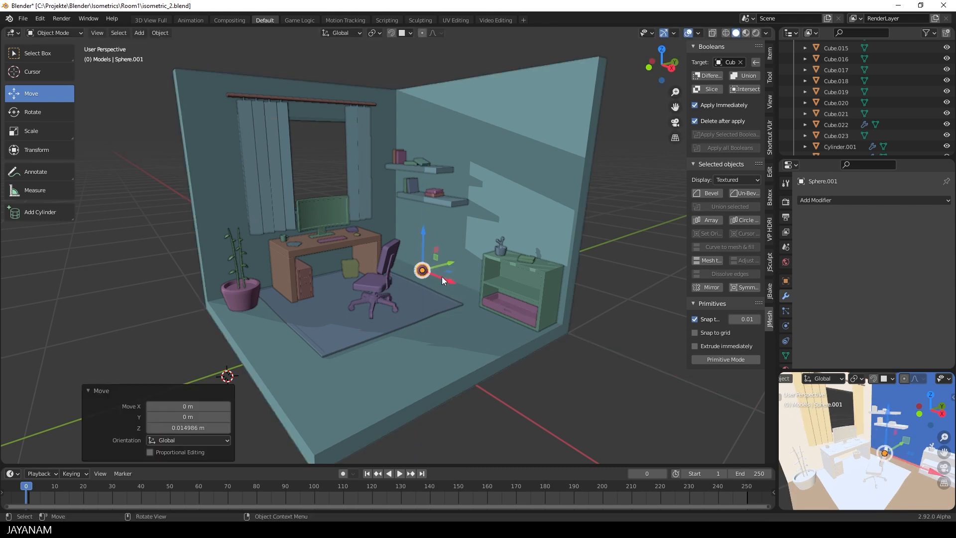
Create a small box on the floor in front of the rug with the Add Cube tool
{"action": "left_click", "coordinate": [326, 372]}
{"action": "scroll", "coordinate": [320, 375], "scroll_direction": "down", "scroll_amount": 3}
{"action": "scroll", "coordinate": [414, 325], "scroll_direction": "up", "scroll_amount": 2}
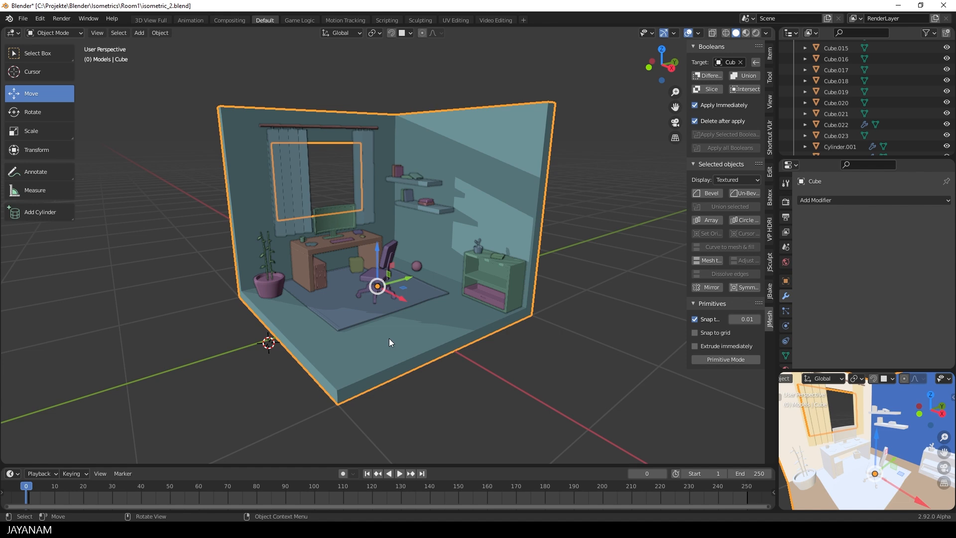
{"action": "key", "text": "shift+a"}
{"action": "left_click_drag", "start_coordinate": [22, 209], "coordinate": [42, 240]}
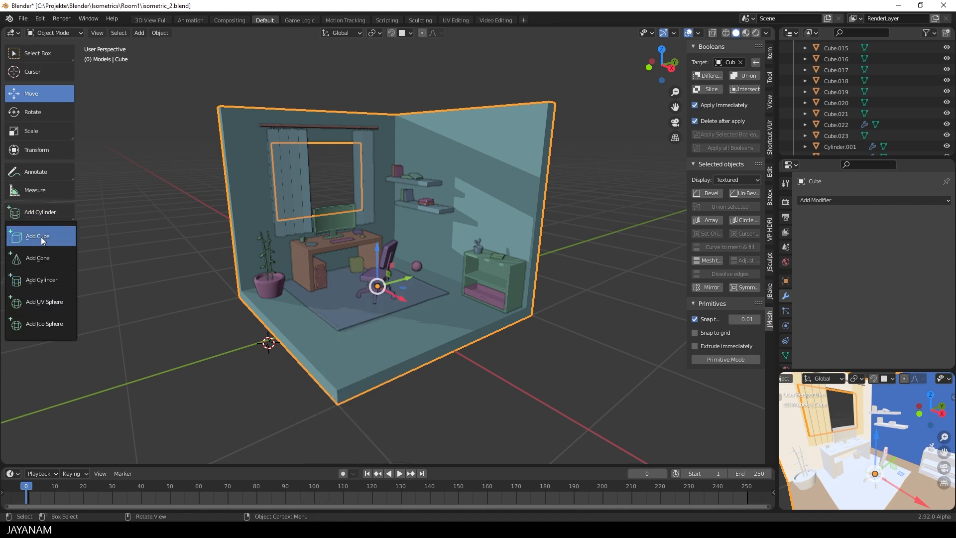
{"action": "left_click", "coordinate": [40, 237]}
{"action": "left_click", "coordinate": [378, 332]}
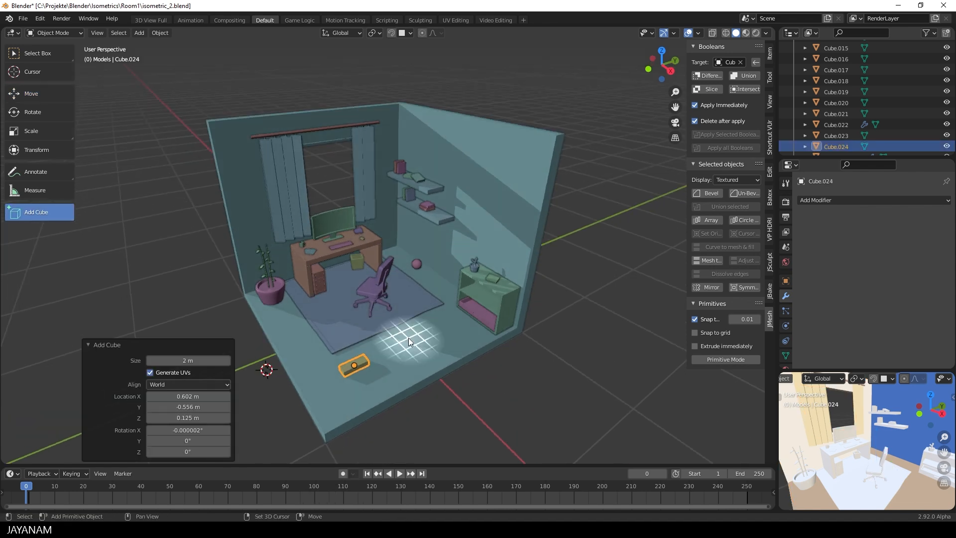
Scale the box's mesh along Y in Edit Mode and return to Object Mode in top view
{"action": "key", "text": "KP_7"}
{"action": "key", "text": "Tab"}
{"action": "scroll", "coordinate": [518, 326], "scroll_direction": "up", "scroll_amount": 2}
{"action": "key", "text": "s"}
{"action": "key", "text": "x"}
{"action": "key", "text": "y"}
{"action": "left_click", "coordinate": [537, 332]}
{"action": "middle_click_drag", "start_coordinate": [539, 331], "coordinate": [537, 291]}
{"action": "key", "text": "Tab"}
{"action": "key", "text": "KP_7"}
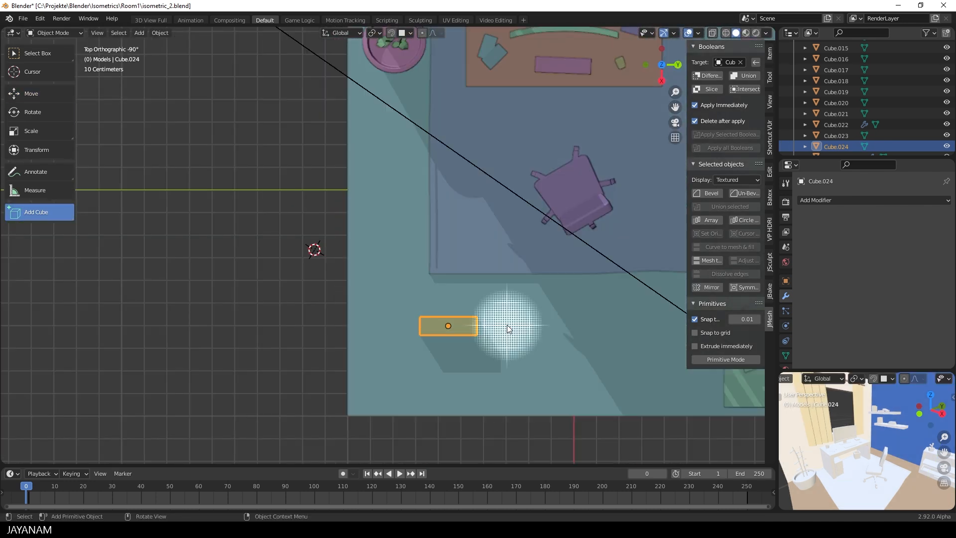
Place a circular Difference cutter near one end of the box in top view and array it into a row of three
{"action": "left_click", "coordinate": [40, 99]}
{"action": "key", "text": "p"}
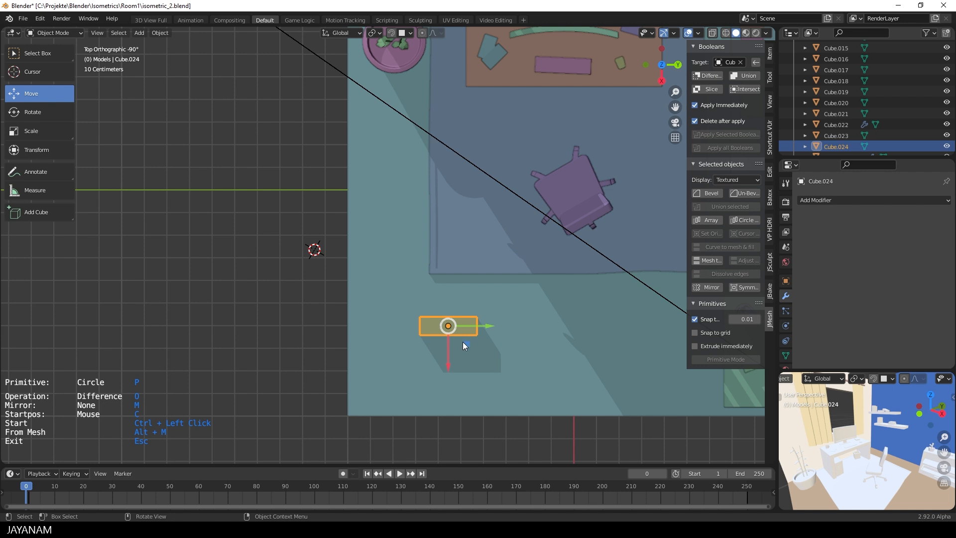
{"action": "scroll", "coordinate": [462, 341], "scroll_direction": "up", "scroll_amount": 2}
{"action": "left_click", "coordinate": [351, 271], "text": "ctrl"}
{"action": "left_click", "coordinate": [362, 271]}
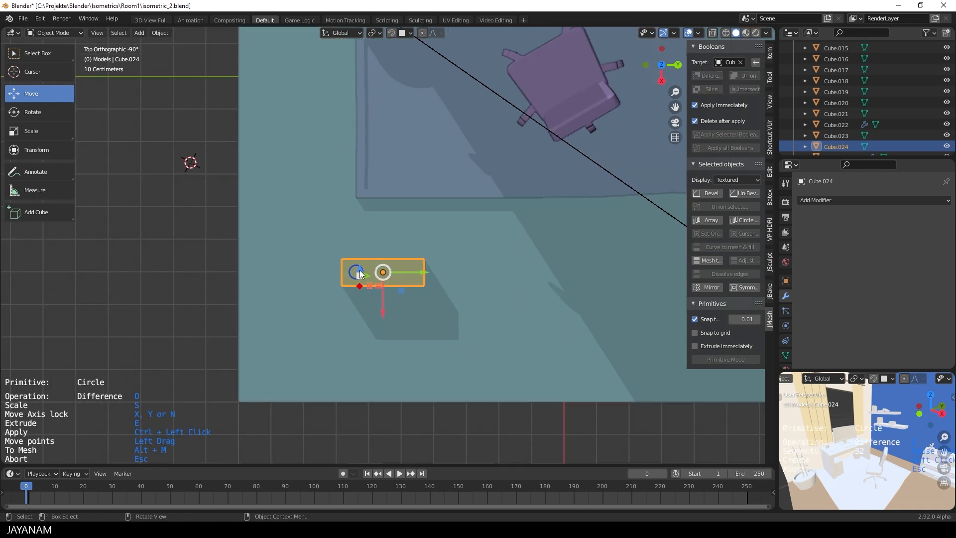
{"action": "left_click", "coordinate": [360, 270]}
{"action": "mouse_move", "coordinate": [368, 277]}
{"action": "middle_mouse_down"}
{"action": "mouse_move", "coordinate": [408, 218]}
{"action": "mouse_move", "coordinate": [369, 287]}
{"action": "middle_mouse_up"}
{"action": "key", "text": "KP_7"}
{"action": "left_click", "coordinate": [371, 286]}
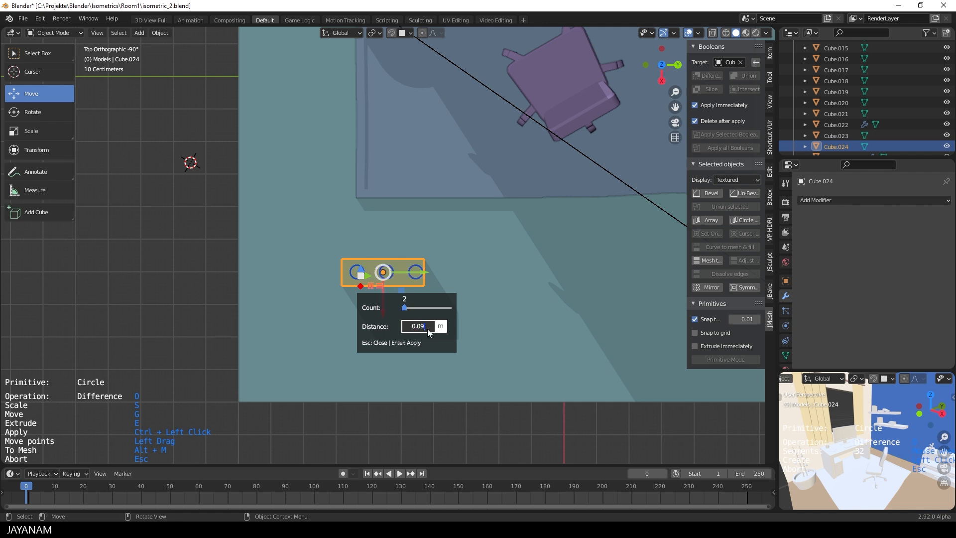
{"action": "key", "text": "Return"}
Extrude the three circular cutters through the box and apply the difference to cut the holes
{"action": "middle_click_drag", "start_coordinate": [426, 325], "coordinate": [423, 225]}
{"action": "key", "text": "e"}
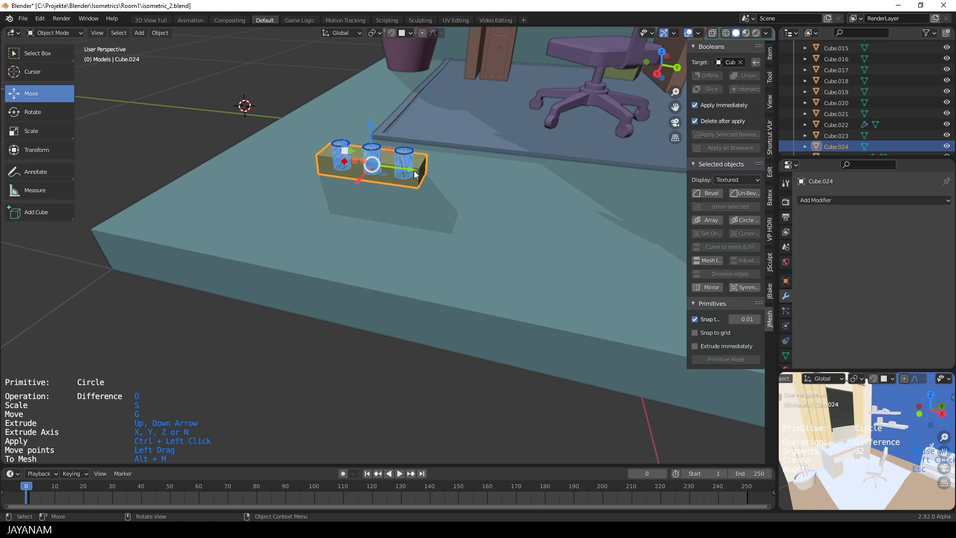
{"action": "left_click", "coordinate": [407, 171], "text": "ctrl"}
Scale the drilled box's whole mesh down uniformly in Edit Mode
{"action": "middle_click_drag", "start_coordinate": [394, 170], "coordinate": [423, 202]}
{"action": "scroll", "coordinate": [423, 202], "scroll_direction": "down", "scroll_amount": 1}
{"action": "left_click", "coordinate": [436, 209]}
{"action": "left_click", "coordinate": [408, 211]}
{"action": "key", "text": "Tab"}
{"action": "key", "text": "s"}
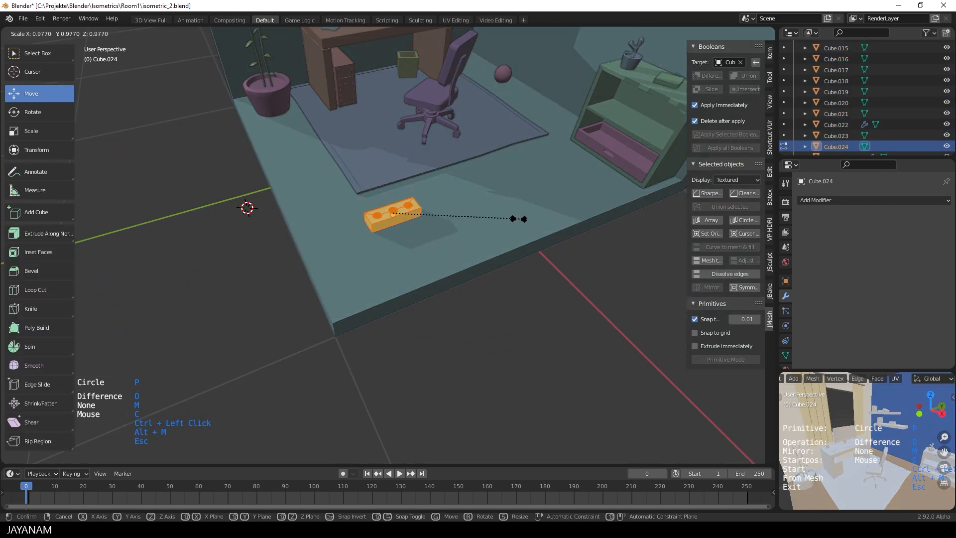
{"action": "left_click", "coordinate": [483, 220]}
{"action": "key", "text": "Tab"}
Bevel the drilled block's vertical corner edges and return to Object Mode
{"action": "scroll", "coordinate": [483, 220], "scroll_direction": "up", "scroll_amount": 3}
{"action": "middle_click_drag", "start_coordinate": [483, 220], "coordinate": [455, 186]}
{"action": "scroll", "coordinate": [454, 187], "scroll_direction": "up", "scroll_amount": 3}
{"action": "key", "text": "Tab"}
{"action": "left_click", "coordinate": [382, 158]}
{"action": "left_click", "coordinate": [105, 33]}
{"action": "middle_click_drag", "start_coordinate": [380, 166], "coordinate": [360, 153]}
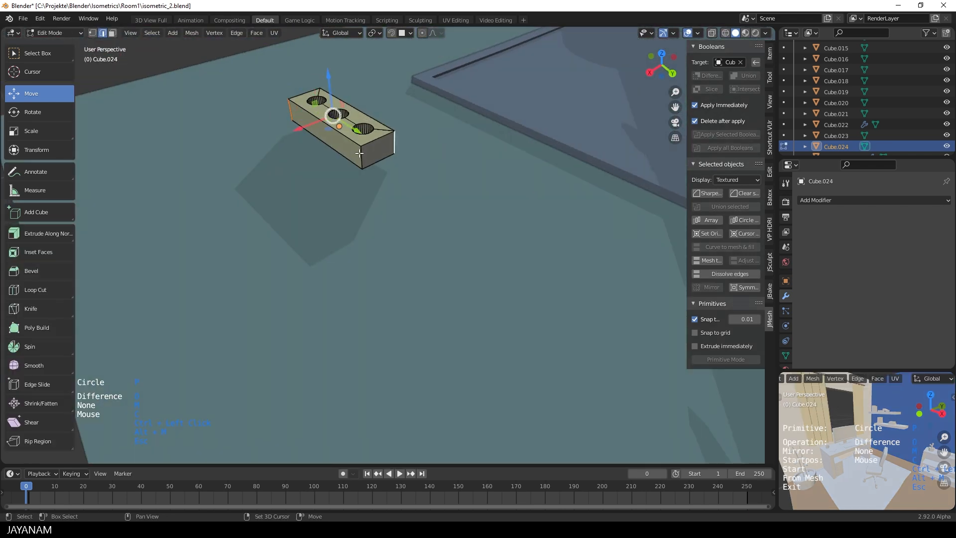
{"action": "key", "text": "ctrl+b"}
{"action": "left_click", "coordinate": [446, 171]}
{"action": "key", "text": "Tab"}
Move the drilled block over to the cabinet and rotate it 90° about Z
{"action": "scroll", "coordinate": [446, 171], "scroll_direction": "down", "scroll_amount": 3}
{"action": "middle_click_drag", "start_coordinate": [447, 172], "coordinate": [518, 195]}
{"action": "left_click_drag", "start_coordinate": [399, 233], "coordinate": [575, 169]}
{"action": "type", "text": "rz90"}
{"action": "key", "text": "Return"}
Scale the drilled block down and position it inside the cabinet's open drawer
{"action": "scroll", "coordinate": [515, 199], "scroll_direction": "up", "scroll_amount": 3}
{"action": "key", "text": "s"}
{"action": "left_click", "coordinate": [606, 198]}
{"action": "left_click_drag", "start_coordinate": [562, 144], "coordinate": [572, 169]}
{"action": "scroll", "coordinate": [493, 213], "scroll_direction": "down", "scroll_amount": 3}
{"action": "scroll", "coordinate": [544, 166], "scroll_direction": "up", "scroll_amount": 2}
{"action": "key", "text": "s"}
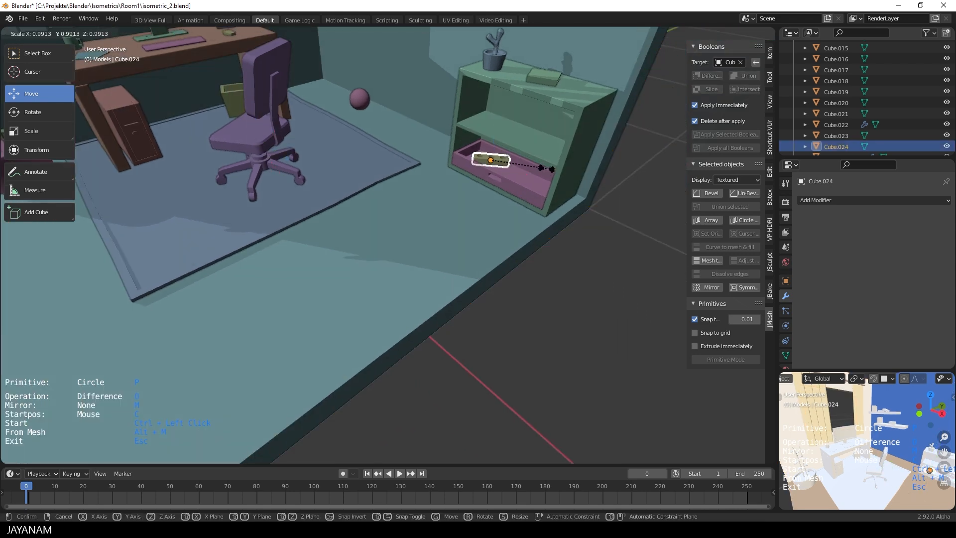
{"action": "left_click", "coordinate": [519, 148]}
{"action": "left_click_drag", "start_coordinate": [511, 150], "coordinate": [509, 151]}
{"action": "left_click_drag", "start_coordinate": [498, 124], "coordinate": [497, 127]}
{"action": "left_click", "coordinate": [466, 242]}
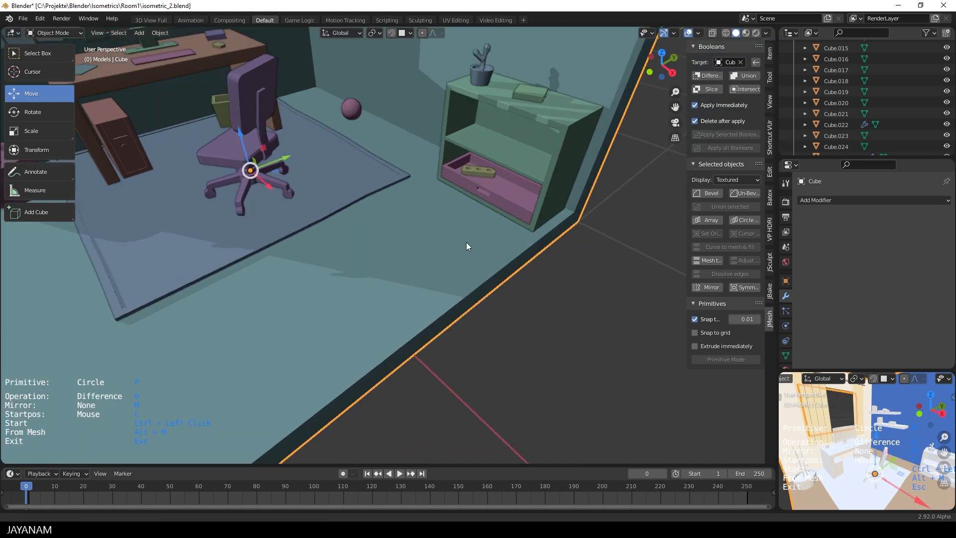
Shift the drilled block along Y within the drawer, leave the primitive mode and save the file
{"action": "middle_click_drag", "start_coordinate": [560, 193], "coordinate": [532, 192]}
{"action": "left_click", "coordinate": [503, 196]}
{"action": "key", "text": "g"}
{"action": "key", "text": "x"}
{"action": "key", "text": "y"}
{"action": "left_click", "coordinate": [499, 197]}
{"action": "scroll", "coordinate": [498, 197], "scroll_direction": "down", "scroll_amount": 3}
{"action": "middle_click_drag", "start_coordinate": [469, 183], "coordinate": [482, 158]}
{"action": "key", "text": "Escape"}
{"action": "middle_click_drag", "start_coordinate": [387, 238], "coordinate": [474, 291], "text": "shift"}
{"action": "key", "text": "ctrl+s"}
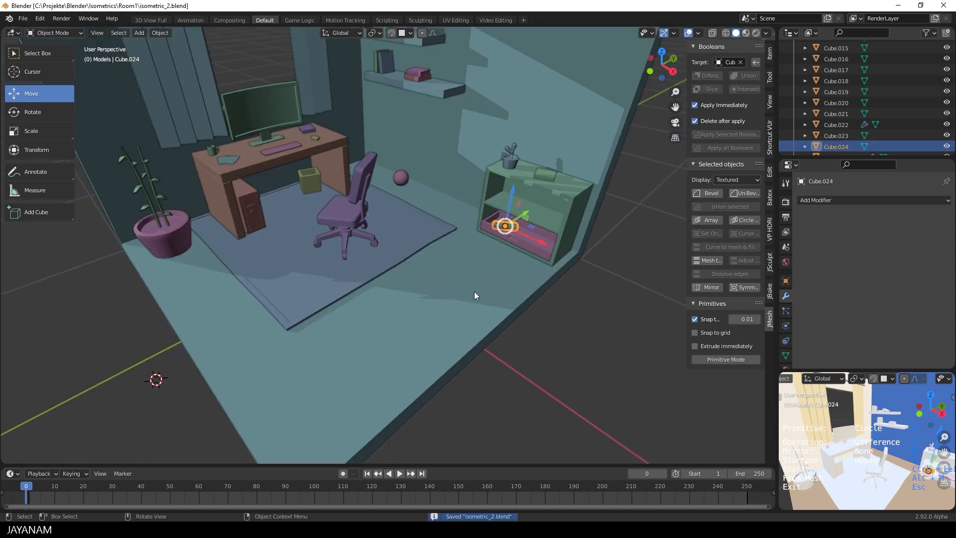
Duplicate the small olive block on the desk and place the copy in the drawer beside the drilled block
{"action": "left_click", "coordinate": [315, 137]}
{"action": "key", "text": "shift+d"}
{"action": "left_click", "coordinate": [619, 291]}
{"action": "key", "text": "KP_Decimal"}
{"action": "scroll", "coordinate": [617, 282], "scroll_direction": "down", "scroll_amount": 5}
{"action": "left_click_drag", "start_coordinate": [413, 231], "coordinate": [185, 171]}
{"action": "scroll", "coordinate": [249, 192], "scroll_direction": "down", "scroll_amount": 4}
{"action": "left_click_drag", "start_coordinate": [325, 213], "coordinate": [291, 227]}
{"action": "middle_click_drag", "start_coordinate": [302, 223], "coordinate": [348, 216]}
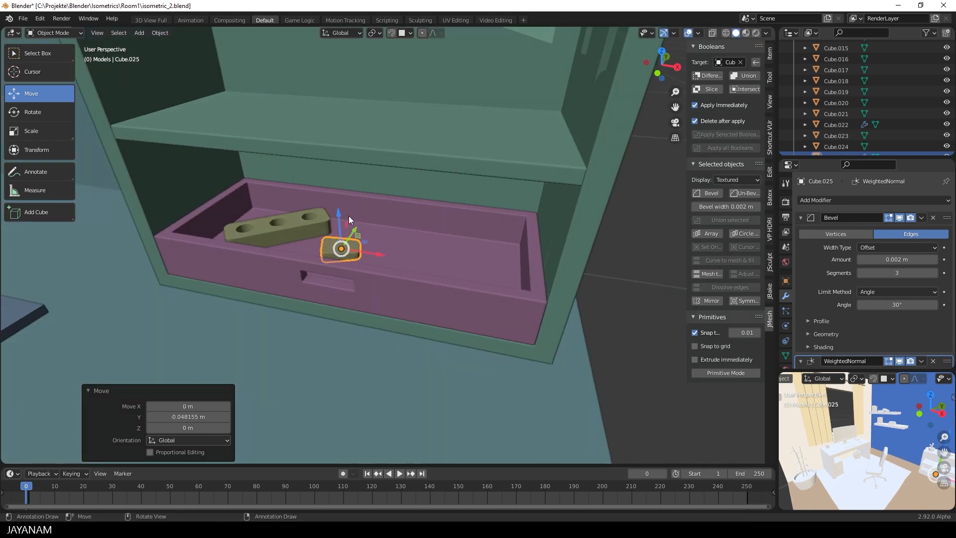
Rotate the copied small block about Z and slide it along the drawer away from the drilled block
{"action": "key", "text": "r"}
{"action": "key", "text": "z"}
{"action": "left_click", "coordinate": [366, 308]}
{"action": "left_click_drag", "start_coordinate": [385, 254], "coordinate": [505, 275]}
{"action": "scroll", "coordinate": [489, 277], "scroll_direction": "down", "scroll_amount": 8}
{"action": "left_click", "coordinate": [330, 303]}
Duplicate another small prop from the room and bring the copy down into the cabinet's open drawer
{"action": "middle_click_drag", "start_coordinate": [364, 297], "coordinate": [367, 262]}
{"action": "scroll", "coordinate": [383, 280], "scroll_direction": "down", "scroll_amount": 3}
{"action": "left_click", "coordinate": [317, 70]}
{"action": "key", "text": "shift+d"}
{"action": "left_click", "coordinate": [491, 318]}
{"action": "middle_click_drag", "start_coordinate": [491, 318], "coordinate": [518, 250], "text": "alt"}
{"action": "left_click_drag", "start_coordinate": [445, 191], "coordinate": [447, 171]}
{"action": "middle_click_drag", "start_coordinate": [523, 179], "coordinate": [472, 215]}
{"action": "left_click_drag", "start_coordinate": [470, 217], "coordinate": [462, 224]}
{"action": "middle_click_drag", "start_coordinate": [508, 263], "coordinate": [465, 237]}
{"action": "left_click_drag", "start_coordinate": [465, 237], "coordinate": [455, 237]}
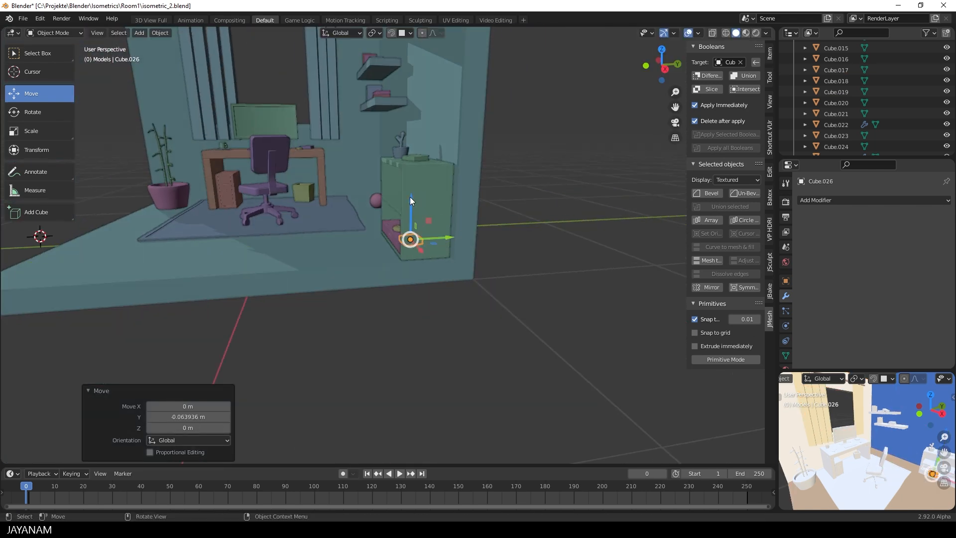
{"action": "left_click_drag", "start_coordinate": [412, 197], "coordinate": [412, 200]}
Rotate the second copied prop about Z and adjust its position in the drawer, raising it about 0.003 m
{"action": "middle_click_drag", "start_coordinate": [422, 203], "coordinate": [490, 236]}
{"action": "scroll", "coordinate": [491, 236], "scroll_direction": "up", "scroll_amount": 2}
{"action": "key", "text": "r"}
{"action": "key", "text": "z"}
{"action": "left_click", "coordinate": [469, 264]}
{"action": "left_click_drag", "start_coordinate": [490, 236], "coordinate": [501, 239]}
{"action": "left_click_drag", "start_coordinate": [466, 199], "coordinate": [468, 190]}
{"action": "left_click_drag", "start_coordinate": [503, 246], "coordinate": [510, 248]}
{"action": "left_click", "coordinate": [458, 277]}
{"action": "middle_click_drag", "start_coordinate": [458, 277], "coordinate": [444, 264]}
{"action": "left_click", "coordinate": [463, 240]}
{"action": "left_click_drag", "start_coordinate": [468, 201], "coordinate": [468, 199]}
{"action": "middle_click_drag", "start_coordinate": [468, 199], "coordinate": [501, 203]}
{"action": "scroll", "coordinate": [501, 203], "scroll_direction": "down", "scroll_amount": 3}
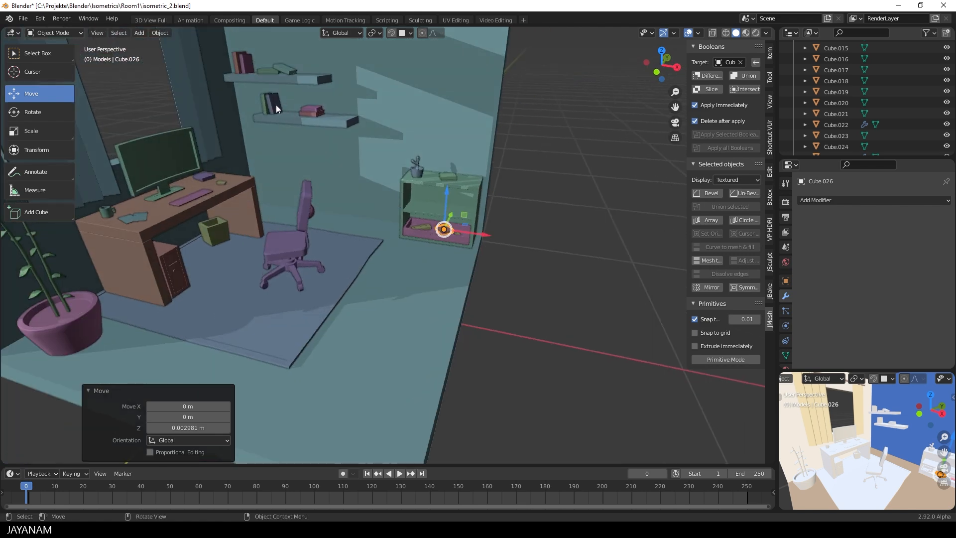
Duplicate the leaning book on the lower wall shelf in front view and place the copy in the cabinet's upper compartment
{"action": "left_click", "coordinate": [276, 105]}
{"action": "middle_click_drag", "start_coordinate": [276, 105], "coordinate": [354, 101], "text": "alt"}
{"action": "key", "text": "shift+d"}
{"action": "left_click", "coordinate": [499, 178]}
{"action": "scroll", "coordinate": [504, 187], "scroll_direction": "up", "scroll_amount": 3}
{"action": "middle_click_drag", "start_coordinate": [504, 187], "coordinate": [436, 282], "text": "shift"}
{"action": "scroll", "coordinate": [435, 282], "scroll_direction": "up", "scroll_amount": 4}
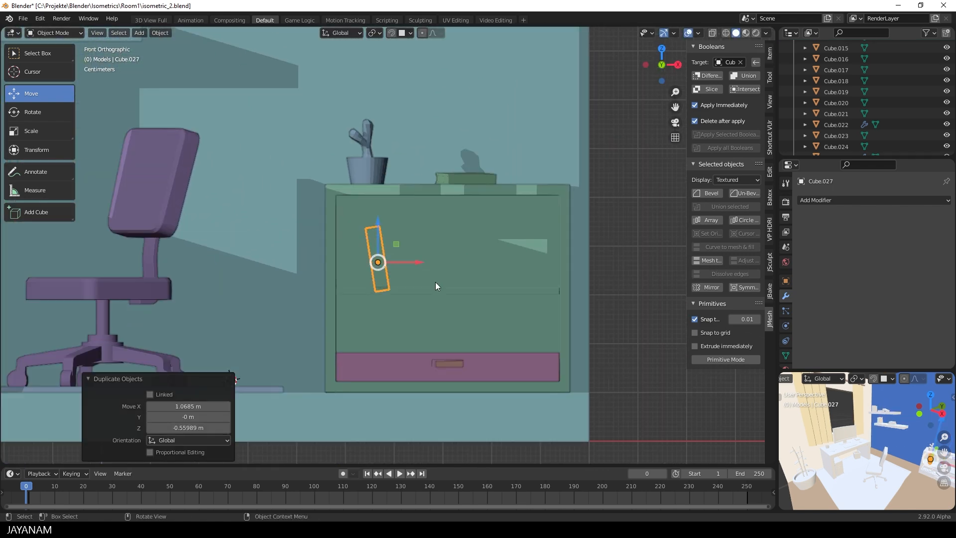
Scale, shift along X and tilt the copied book so it leans inside the cabinet's upper compartment
{"action": "key", "text": "s"}
{"action": "left_click", "coordinate": [423, 264]}
{"action": "key", "text": "g"}
{"action": "key", "text": "x"}
{"action": "left_click", "coordinate": [400, 262]}
{"action": "key", "text": "r"}
{"action": "left_click", "coordinate": [427, 268]}
{"action": "left_click_drag", "start_coordinate": [354, 230], "coordinate": [354, 227]}
{"action": "left_click_drag", "start_coordinate": [398, 259], "coordinate": [393, 260]}
Adjust the copied book's depth inside the cabinet, deselect it and save the file
{"action": "middle_click_drag", "start_coordinate": [401, 264], "coordinate": [359, 273]}
{"action": "left_click", "coordinate": [429, 232]}
{"action": "left_click", "coordinate": [387, 244]}
{"action": "middle_click_drag", "start_coordinate": [404, 244], "coordinate": [366, 245]}
{"action": "left_click_drag", "start_coordinate": [417, 241], "coordinate": [405, 243]}
{"action": "left_click", "coordinate": [319, 317]}
{"action": "scroll", "coordinate": [362, 317], "scroll_direction": "down", "scroll_amount": 3}
{"action": "middle_click_drag", "start_coordinate": [319, 317], "coordinate": [501, 334]}
{"action": "scroll", "coordinate": [314, 284], "scroll_direction": "down", "scroll_amount": 5}
{"action": "key", "text": "ctrl+s"}
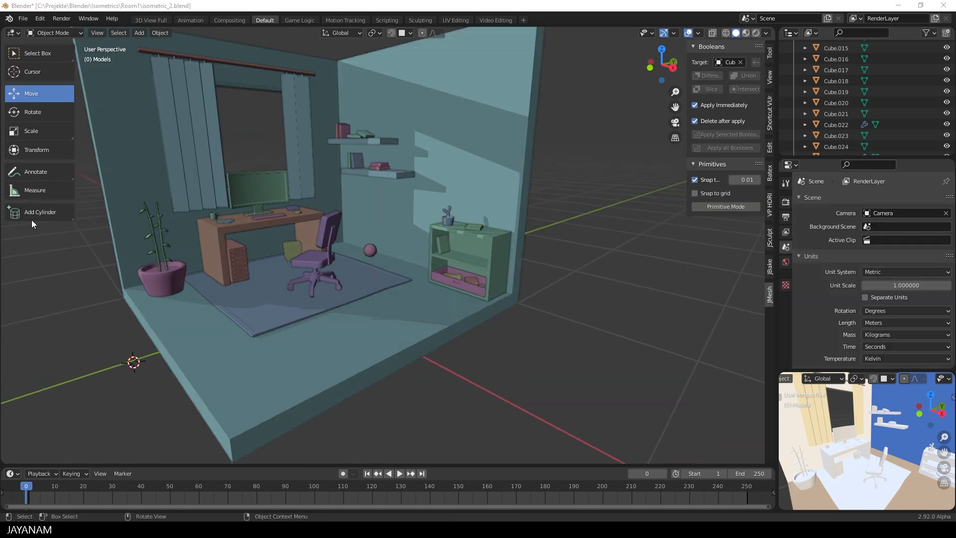
Create a small 16-vertex cylinder on the floor in front of the rug with the Add Cylinder tool
{"action": "left_click", "coordinate": [40, 212]}
{"action": "middle_click_drag", "start_coordinate": [319, 361], "coordinate": [333, 365]}
{"action": "left_click_drag", "start_coordinate": [342, 341], "coordinate": [346, 334]}
{"action": "right_click", "coordinate": [348, 341]}
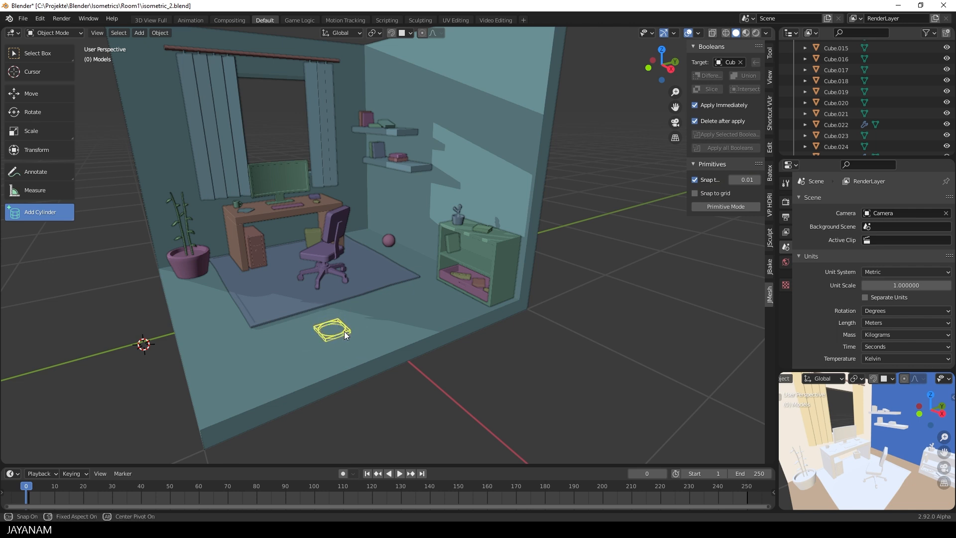
{"action": "left_click", "coordinate": [345, 332]}
{"action": "scroll", "coordinate": [360, 340], "scroll_direction": "up", "scroll_amount": 3}
{"action": "middle_click_drag", "start_coordinate": [366, 344], "coordinate": [456, 305], "text": "shift"}
{"action": "left_click", "coordinate": [43, 93]}
{"action": "scroll", "coordinate": [530, 342], "scroll_direction": "up", "scroll_amount": 2}
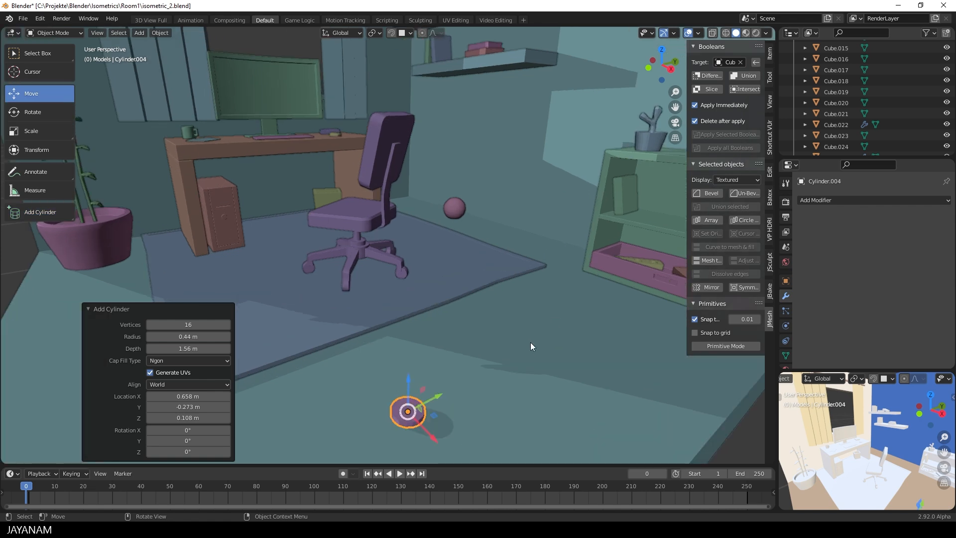
Scale the cylinder's mesh in Edit Mode
{"action": "middle_click_drag", "start_coordinate": [531, 342], "coordinate": [523, 286], "text": "shift"}
{"action": "key", "text": "Tab"}
{"action": "key", "text": "s"}
{"action": "left_click", "coordinate": [552, 333]}
Inset and extrude the cylinder's top face to form a narrower raised centre on a wide, flat base
{"action": "left_click", "coordinate": [413, 339]}
{"action": "mouse_move", "coordinate": [406, 295]}
{"action": "left_mouse_down"}
{"action": "mouse_move", "coordinate": [400, 299]}
{"action": "mouse_move", "coordinate": [400, 288]}
{"action": "left_mouse_up"}
{"action": "key", "text": "i"}
{"action": "left_click", "coordinate": [457, 332]}
{"action": "middle_click_drag", "start_coordinate": [406, 301], "coordinate": [466, 282]}
Lower the cylinder's whole mesh about 0.018 m along Z in Edit Mode and return to Object Mode
{"action": "key", "text": "Tab"}
{"action": "mouse_move", "coordinate": [543, 317]}
{"action": "middle_mouse_down"}
{"action": "mouse_move", "coordinate": [548, 311]}
{"action": "mouse_move", "coordinate": [529, 315]}
{"action": "middle_mouse_up"}
{"action": "key", "text": "a"}
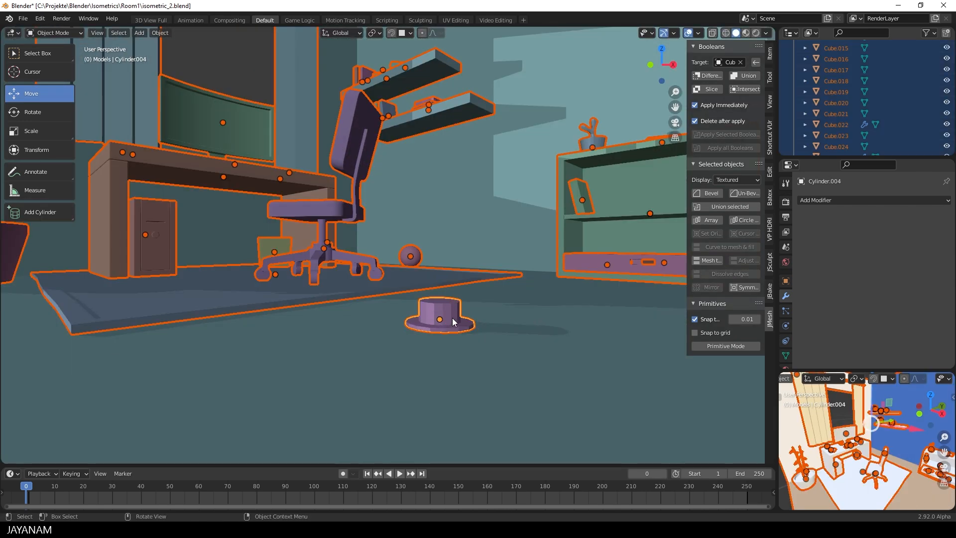
{"action": "left_click", "coordinate": [452, 318]}
{"action": "key", "text": "Tab"}
{"action": "key", "text": "a"}
{"action": "key", "text": "g"}
{"action": "key", "text": "z"}
{"action": "left_click", "coordinate": [477, 325]}
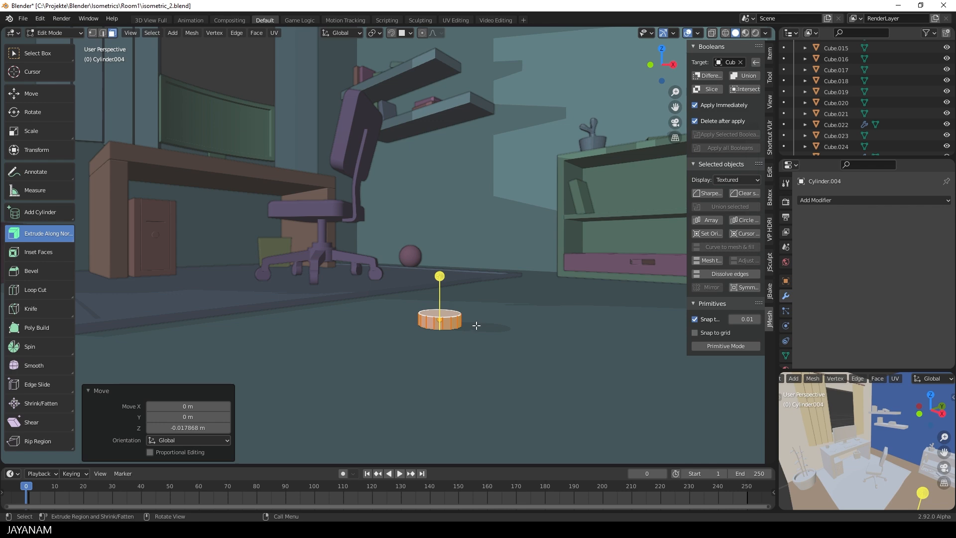
{"action": "left_click", "coordinate": [742, 287]}
{"action": "scroll", "coordinate": [551, 307], "scroll_direction": "down", "scroll_amount": 6}
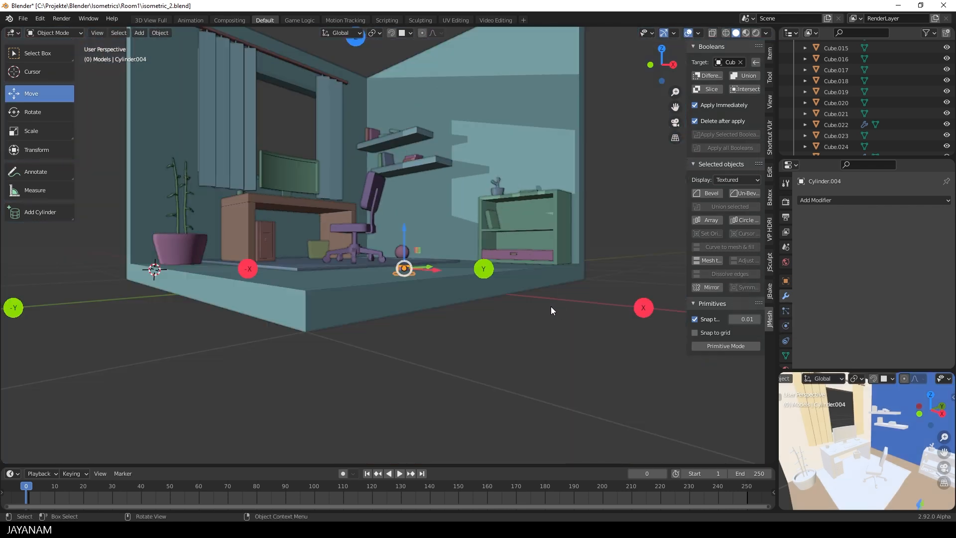
Adjust the cylinder's height along Z on the floor in front of the rug
{"action": "left_click", "coordinate": [363, 450]}
{"action": "scroll", "coordinate": [484, 320], "scroll_direction": "up", "scroll_amount": 6}
{"action": "key", "text": "Tab"}
{"action": "key", "text": "Tab"}
{"action": "key", "text": "g"}
{"action": "key", "text": "z"}
{"action": "left_click", "coordinate": [473, 298]}
{"action": "middle_click_drag", "start_coordinate": [473, 299], "coordinate": [410, 324]}
Scale the cylinder's whole mesh along Z in Edit Mode and raise it well above the floor
{"action": "key", "text": "Tab"}
{"action": "key", "text": "a"}
{"action": "key", "text": "s"}
{"action": "key", "text": "z"}
{"action": "left_click", "coordinate": [505, 315]}
{"action": "key", "text": "g"}
{"action": "key", "text": "z"}
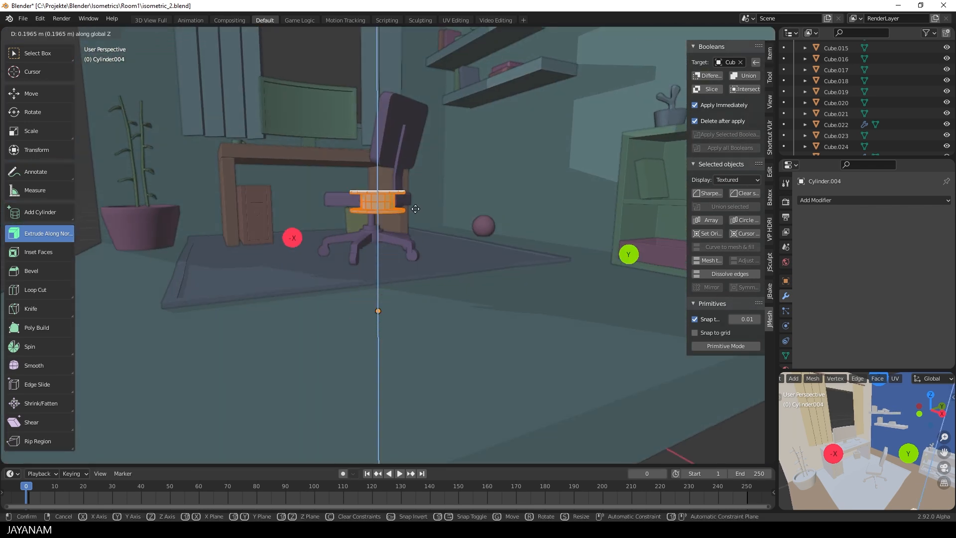
{"action": "left_click", "coordinate": [416, 182]}
{"action": "key", "text": "Tab"}
{"action": "left_click", "coordinate": [411, 184]}
Inset the cylinder's top and bottom faces and bridge the edge loops to cut a hole through its centre
{"action": "key", "text": "Tab"}
{"action": "key", "text": "Tab"}
{"action": "left_click", "coordinate": [376, 172]}
{"action": "key", "text": "Tab"}
{"action": "middle_click_drag", "start_coordinate": [384, 194], "coordinate": [382, 240]}
{"action": "left_click", "coordinate": [366, 249]}
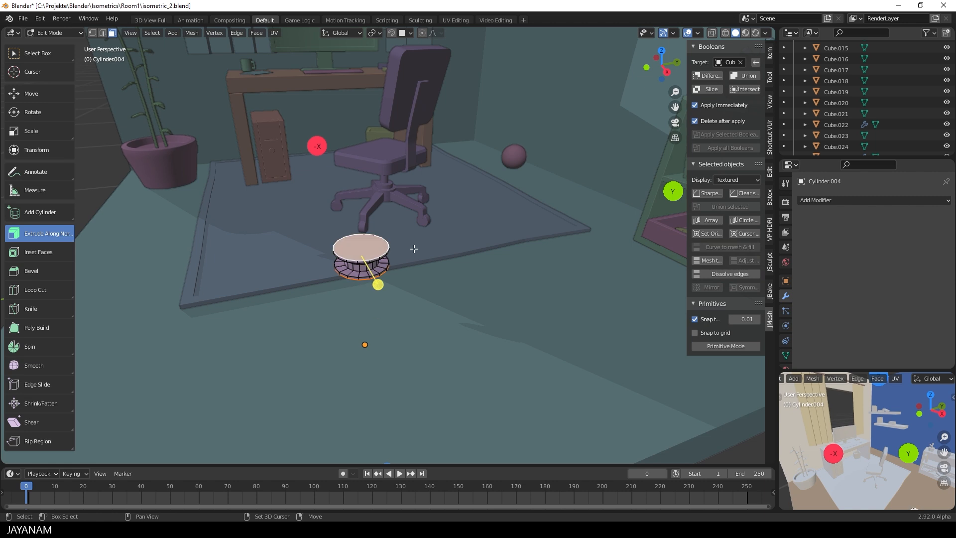
{"action": "key", "text": "i"}
{"action": "left_click", "coordinate": [438, 256]}
{"action": "key", "text": "F3"}
{"action": "left_click", "coordinate": [508, 275]}
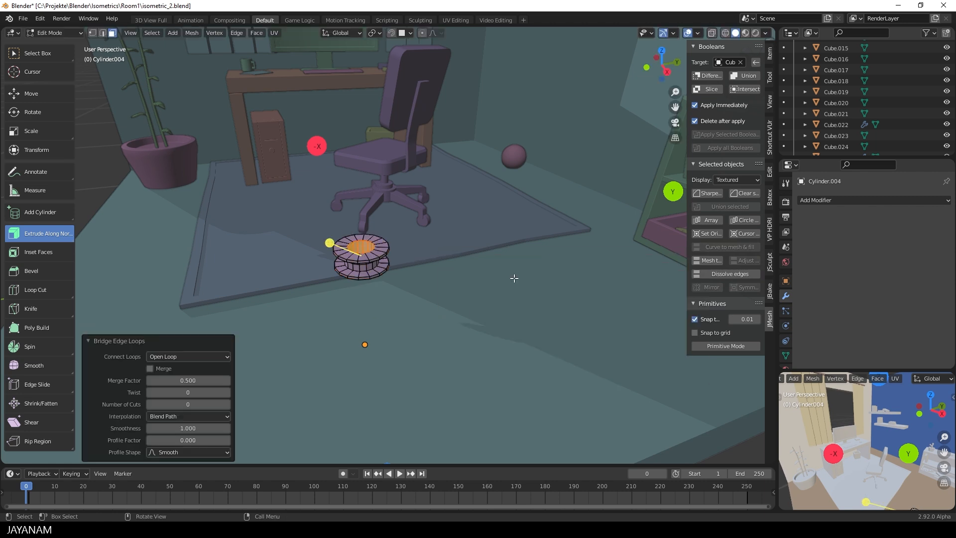
Return to Object Mode and set the spool's origin to its geometry
{"action": "key", "text": "Tab"}
{"action": "left_click", "coordinate": [376, 255]}
{"action": "middle_click_drag", "start_coordinate": [376, 255], "coordinate": [450, 298], "text": "shift"}
{"action": "left_click", "coordinate": [450, 298]}
{"action": "key", "text": "F3"}
{"action": "type", "text": "orig"}
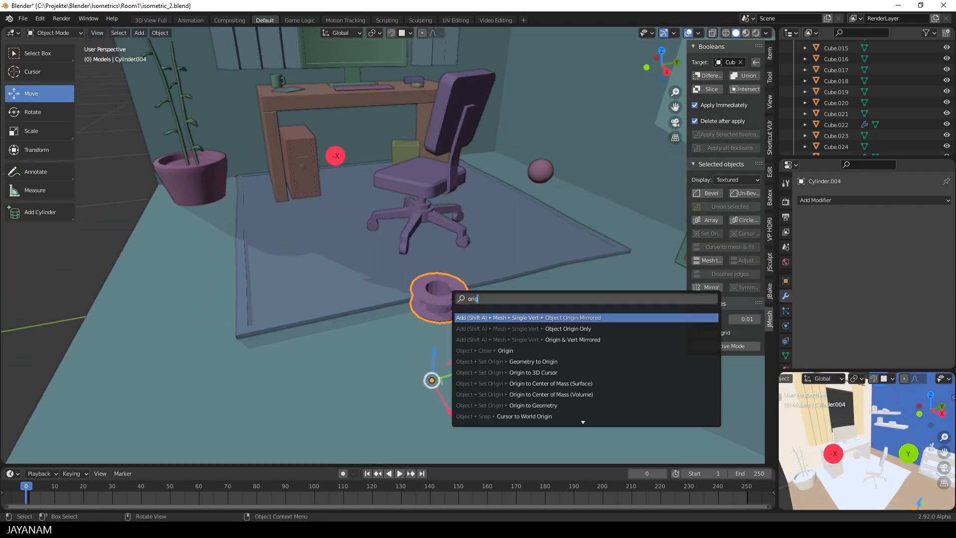
{"action": "left_click", "coordinate": [533, 405]}
Bevel the spool's edges with 3 segments and a width of 0.001 m
{"action": "left_click", "coordinate": [707, 194]}
{"action": "scroll", "coordinate": [396, 351], "scroll_direction": "up", "scroll_amount": 3}
{"action": "left_click_drag", "start_coordinate": [276, 287], "coordinate": [274, 288]}
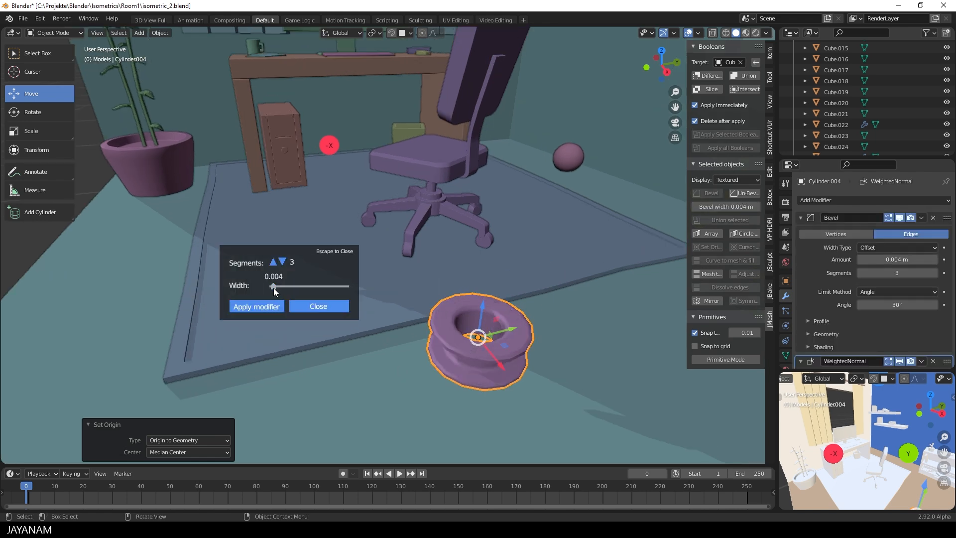
{"action": "left_click", "coordinate": [308, 306]}
Move the spool 1.0572 m along Y to the cabinet
{"action": "scroll", "coordinate": [379, 321], "scroll_direction": "down", "scroll_amount": 3}
{"action": "middle_click_drag", "start_coordinate": [449, 326], "coordinate": [314, 321], "text": "shift"}
{"action": "scroll", "coordinate": [393, 340], "scroll_direction": "down", "scroll_amount": 2}
{"action": "left_click_drag", "start_coordinate": [315, 323], "coordinate": [619, 262]}
{"action": "middle_click_drag", "start_coordinate": [618, 262], "coordinate": [686, 216]}
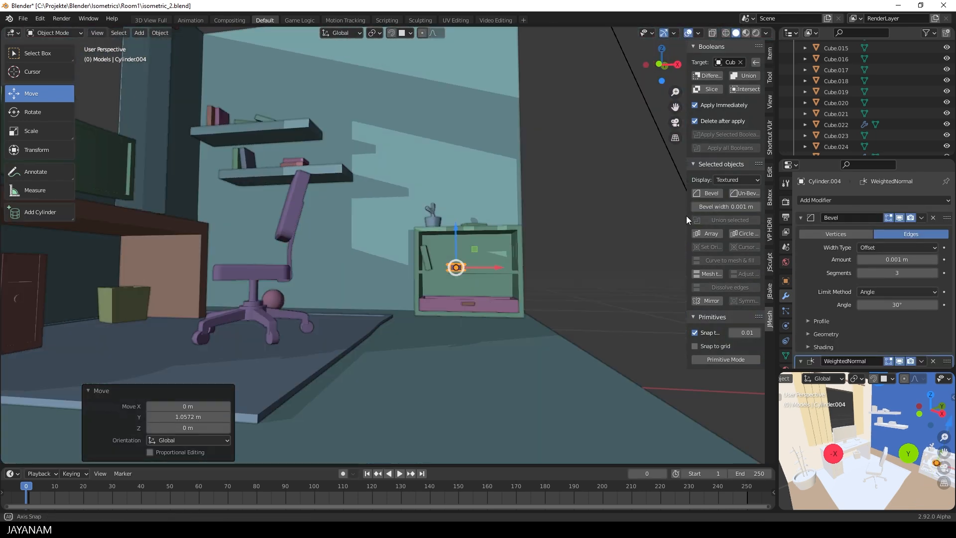
Set the spool down on the cabinet's middle shelf using the front view
{"action": "key", "text": "KP_1"}
{"action": "scroll", "coordinate": [438, 336], "scroll_direction": "up", "scroll_amount": 4}
{"action": "left_click_drag", "start_coordinate": [379, 336], "coordinate": [379, 334]}
{"action": "middle_click_drag", "start_coordinate": [431, 365], "coordinate": [506, 276]}
{"action": "scroll", "coordinate": [506, 275], "scroll_direction": "down", "scroll_amount": 2}
{"action": "left_click_drag", "start_coordinate": [460, 217], "coordinate": [482, 200]}
Duplicate the spool and place the copy beside the first one on the cabinet's middle shelf
{"action": "key", "text": "shift+d"}
{"action": "key", "text": "z"}
{"action": "left_click", "coordinate": [501, 249]}
{"action": "left_click", "coordinate": [501, 250]}
{"action": "middle_click_drag", "start_coordinate": [501, 250], "coordinate": [429, 334]}
{"action": "left_click", "coordinate": [339, 319]}
{"action": "scroll", "coordinate": [339, 319], "scroll_direction": "down", "scroll_amount": 2}
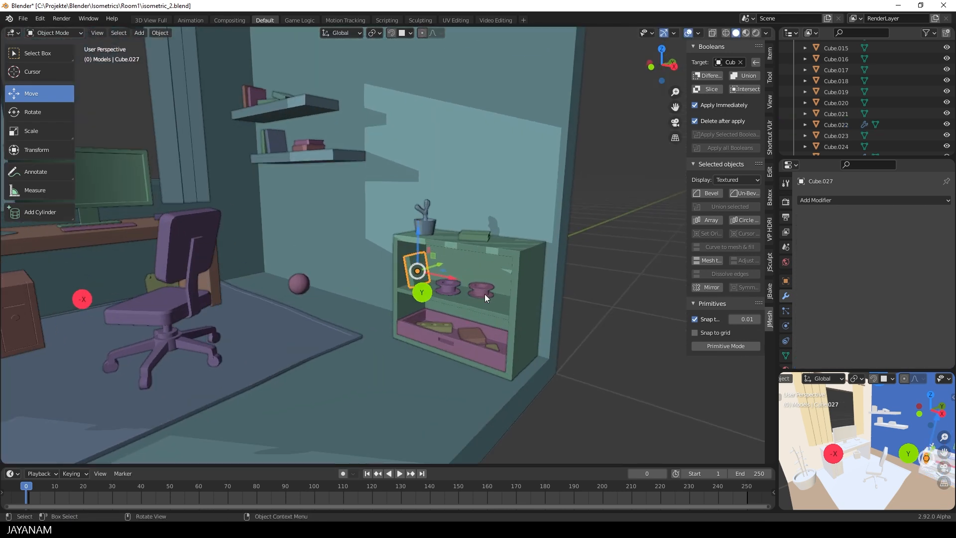
{"action": "scroll", "coordinate": [485, 294], "scroll_direction": "down", "scroll_amount": 1}
{"action": "left_click", "coordinate": [560, 336]}
{"action": "middle_click_drag", "start_coordinate": [560, 336], "coordinate": [536, 290]}
{"action": "scroll", "coordinate": [466, 313], "scroll_direction": "down", "scroll_amount": 5}
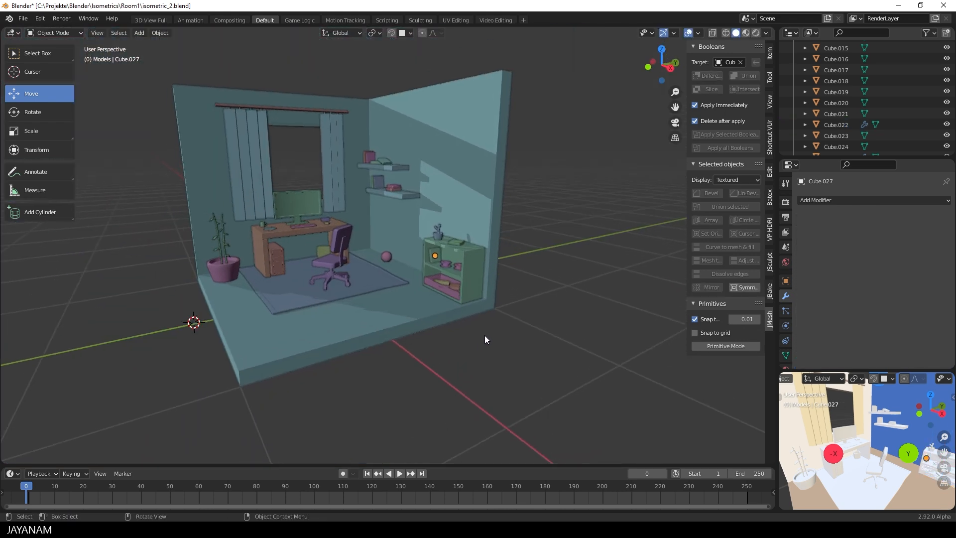
{"action": "key", "text": "KP_0"}
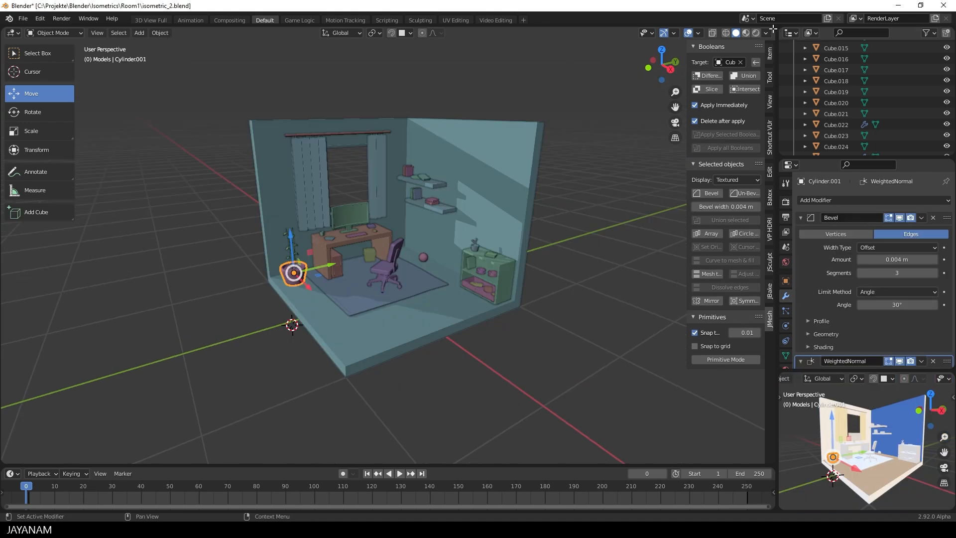
Split the 3D viewport, turn the new area into an image/UV editor and display lowpoly_tex.png there
{"action": "left_click_drag", "start_coordinate": [773, 29], "coordinate": [424, 35]}
{"action": "left_click", "coordinate": [434, 33]}
{"action": "left_click", "coordinate": [457, 74]}
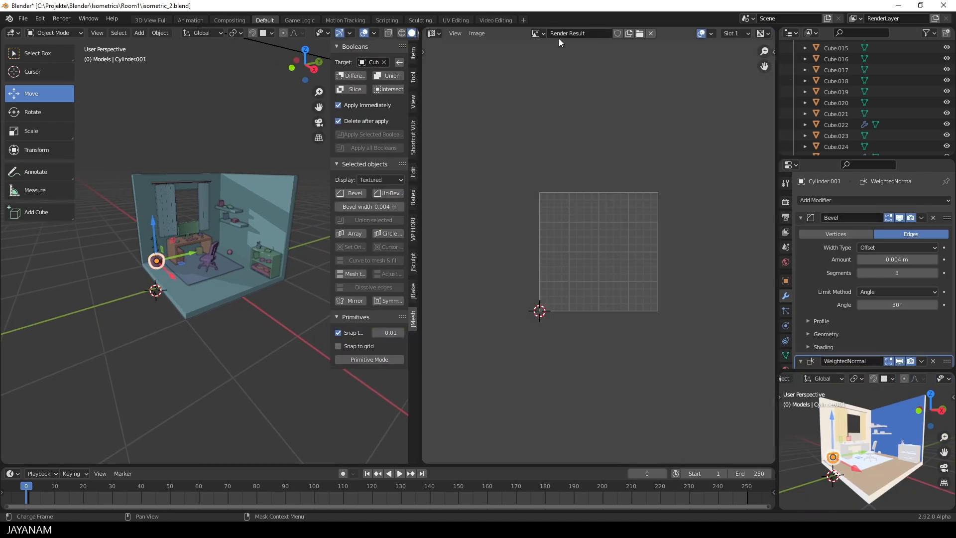
{"action": "left_click", "coordinate": [529, 33]}
{"action": "left_click", "coordinate": [521, 71]}
Select all objects and assign the existing mat_lowpoly material to the active object
{"action": "middle_click_drag", "start_coordinate": [189, 259], "coordinate": [220, 278]}
{"action": "key", "text": "a"}
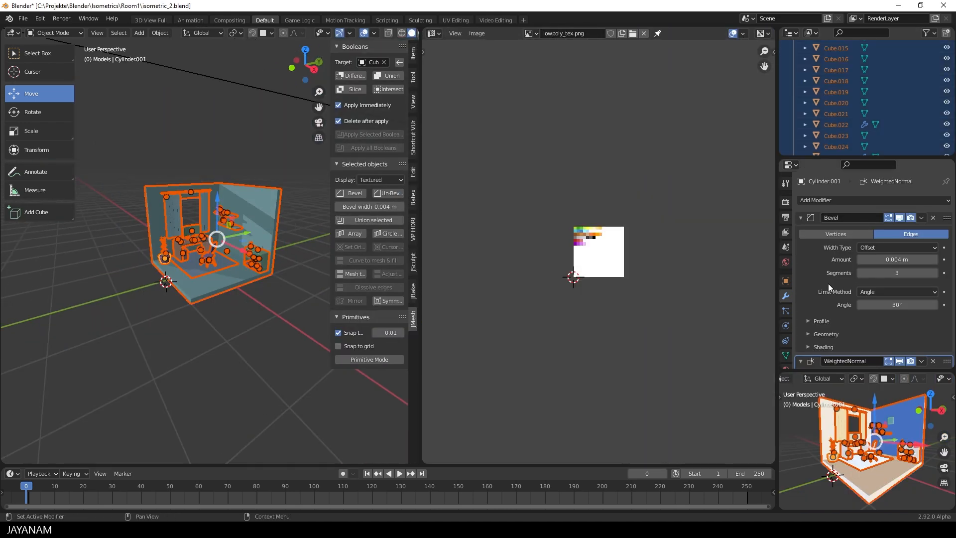
{"action": "scroll", "coordinate": [786, 298], "scroll_direction": "down", "scroll_amount": 2}
{"action": "left_click", "coordinate": [786, 334]}
{"action": "left_click", "coordinate": [805, 235]}
{"action": "left_click", "coordinate": [836, 251]}
Select all of the rug's faces in Edit Mode and reset their UVs
{"action": "scroll", "coordinate": [215, 277], "scroll_direction": "up", "scroll_amount": 5}
{"action": "left_click", "coordinate": [226, 306]}
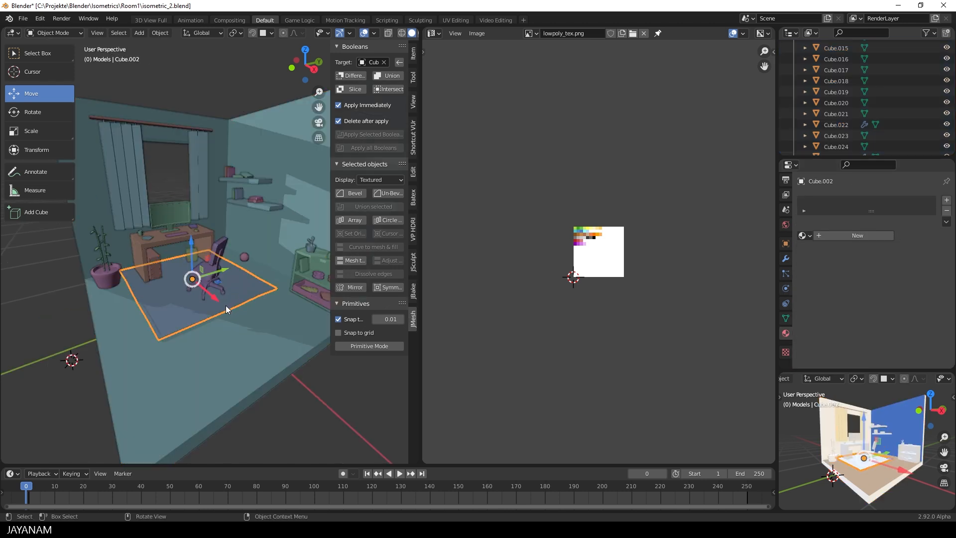
{"action": "scroll", "coordinate": [561, 299], "scroll_direction": "up", "scroll_amount": 8}
{"action": "key", "text": "Tab"}
{"action": "key", "text": "a"}
{"action": "key", "text": "3"}
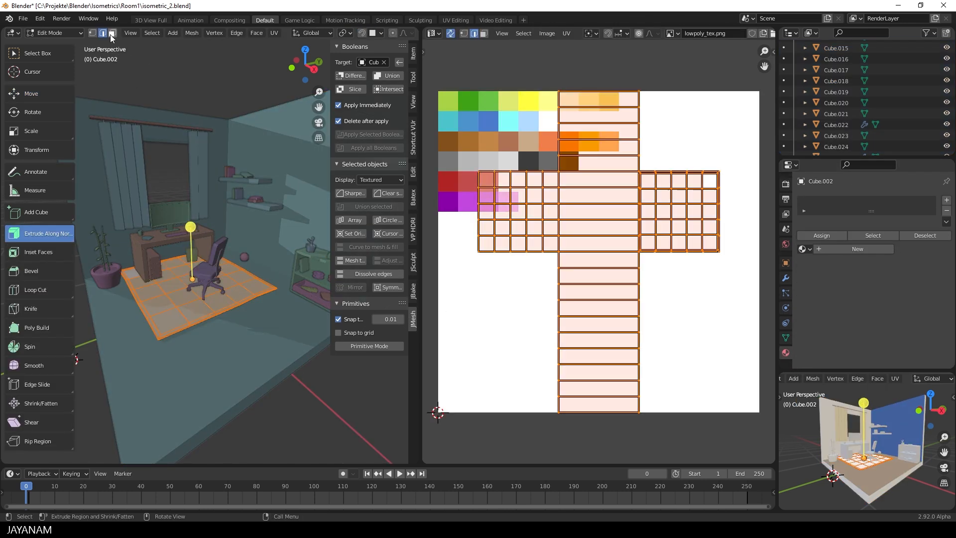
{"action": "key", "text": "u"}
{"action": "left_click", "coordinate": [168, 321]}
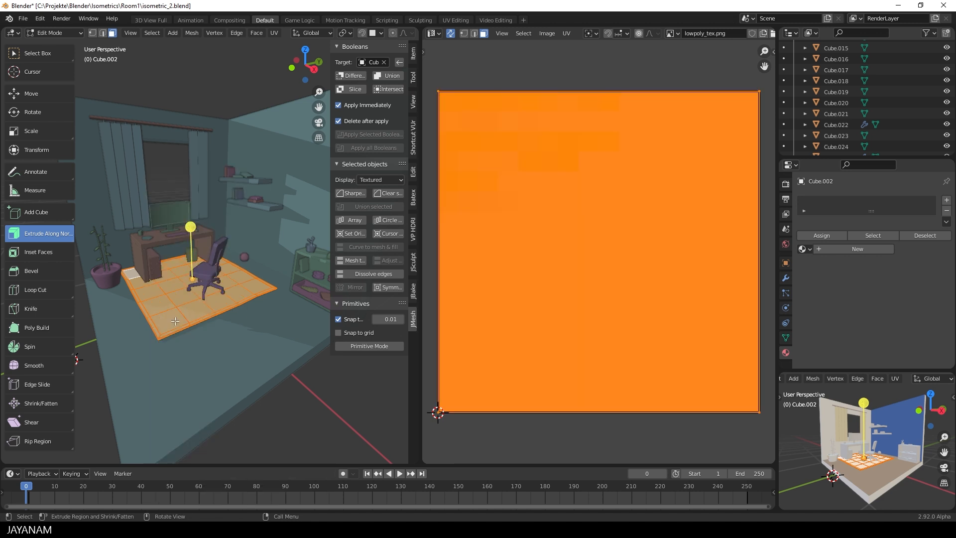
Shrink the rug's UVs to fit one swatch and move them onto the second red swatch
{"action": "scroll", "coordinate": [597, 252], "scroll_direction": "down", "scroll_amount": 4}
{"action": "key", "text": "s"}
{"action": "left_click", "coordinate": [604, 260]}
{"action": "scroll", "coordinate": [164, 214], "scroll_direction": "up", "scroll_amount": 3}
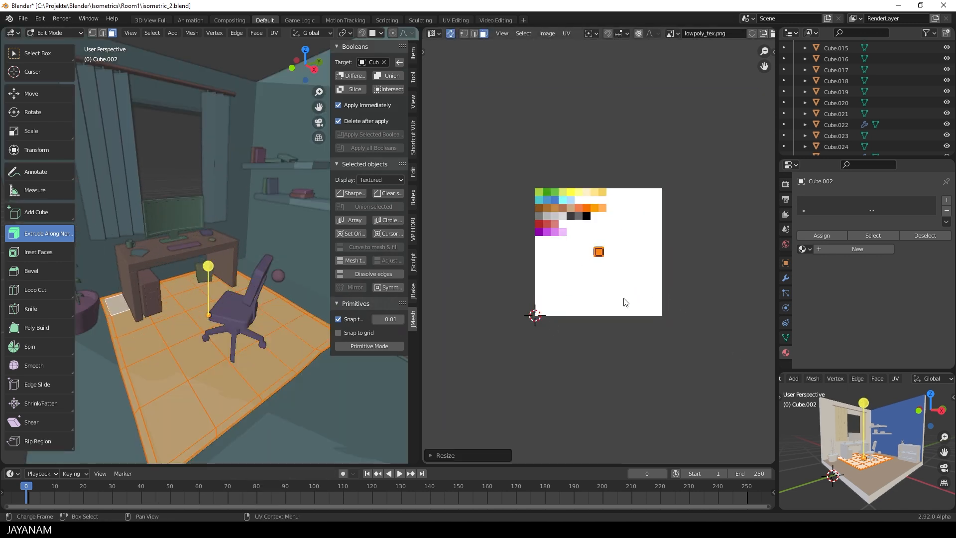
{"action": "scroll", "coordinate": [626, 303], "scroll_direction": "up", "scroll_amount": 3}
{"action": "key", "text": "s"}
{"action": "left_click", "coordinate": [631, 282]}
{"action": "key", "text": "g"}
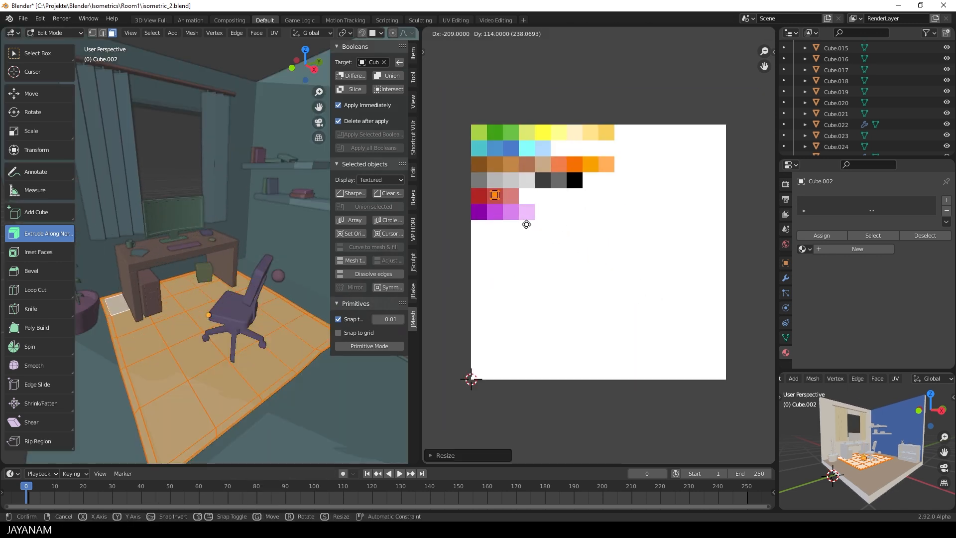
{"action": "left_click", "coordinate": [526, 224]}
{"action": "key", "text": "Tab"}
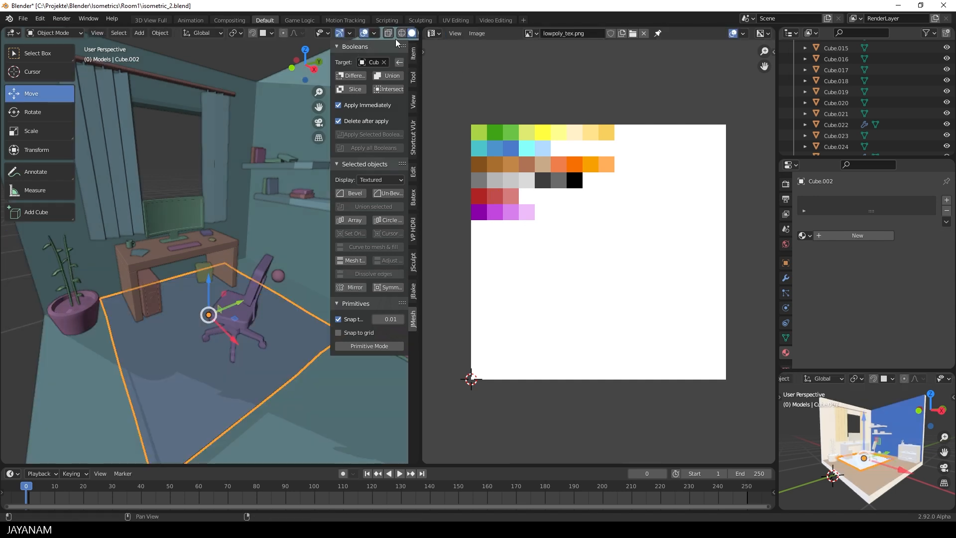
Switch the viewport to material preview shading and assign the mat_lowpoly material to the rug
{"action": "left_click", "coordinate": [391, 34]}
{"action": "key", "text": "Tab"}
{"action": "scroll", "coordinate": [209, 249], "scroll_direction": "down", "scroll_amount": 2}
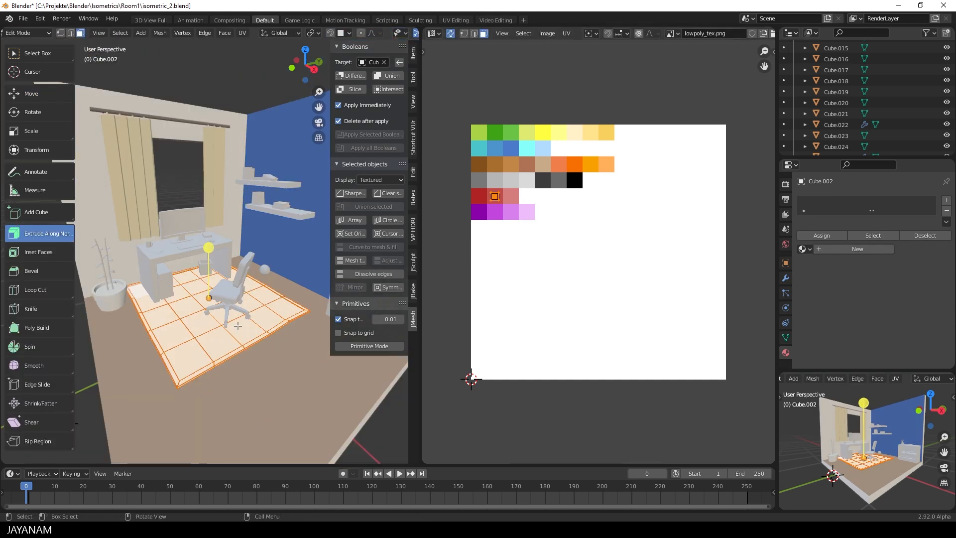
{"action": "left_click", "coordinate": [809, 250]}
{"action": "left_click", "coordinate": [813, 266]}
{"action": "scroll", "coordinate": [260, 349], "scroll_direction": "up", "scroll_amount": 1}
{"action": "key", "text": "Tab"}
Circle-select the rug's inner faces, invert the selection and move the border's UVs onto the orange-red swatch
{"action": "key", "text": "Tab"}
{"action": "key", "text": "alt+a"}
{"action": "key", "text": "c"}
{"action": "left_click_drag", "start_coordinate": [188, 325], "coordinate": [218, 288]}
{"action": "left_click_drag", "start_coordinate": [233, 333], "coordinate": [222, 354]}
{"action": "right_click", "coordinate": [219, 312]}
{"action": "key", "text": "ctrl+i"}
{"action": "key", "text": "g"}
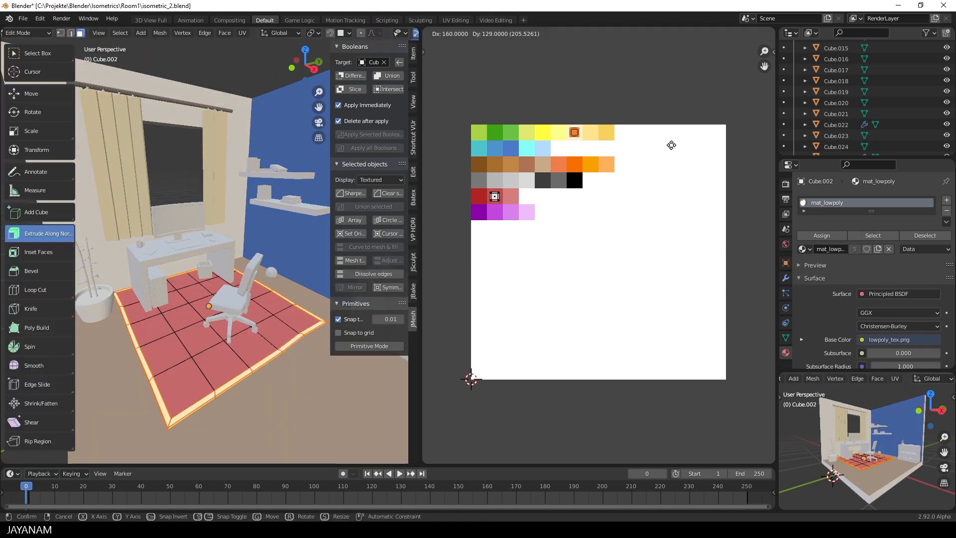
{"action": "left_click", "coordinate": [658, 181]}
{"action": "key", "text": "Tab"}
{"action": "key", "text": "Tab"}
{"action": "key", "text": "Tab"}
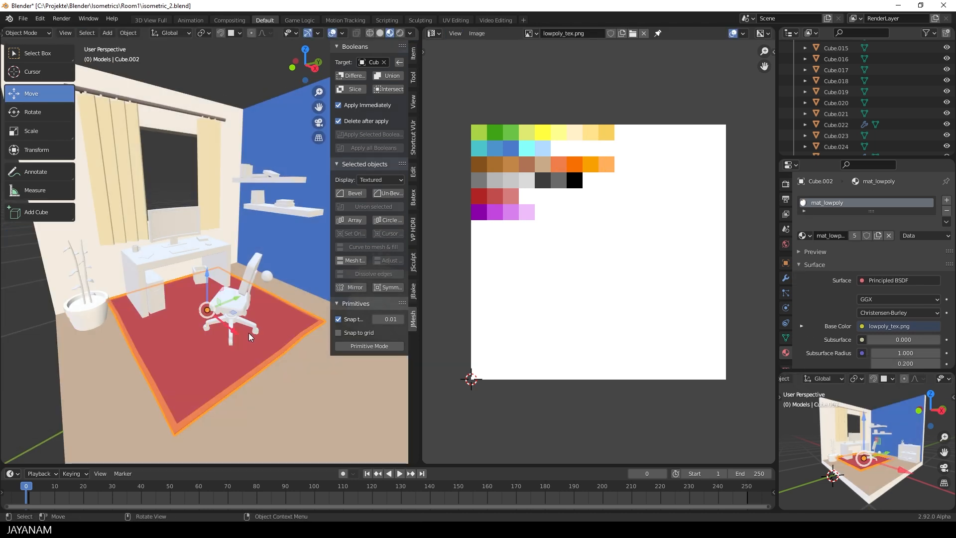
Select all of the desk's faces in Edit Mode and reset their UVs
{"action": "scroll", "coordinate": [215, 331], "scroll_direction": "down", "scroll_amount": 2}
{"action": "scroll", "coordinate": [186, 275], "scroll_direction": "up", "scroll_amount": 3}
{"action": "left_click", "coordinate": [186, 274]}
{"action": "key", "text": "Tab"}
{"action": "key", "text": "a"}
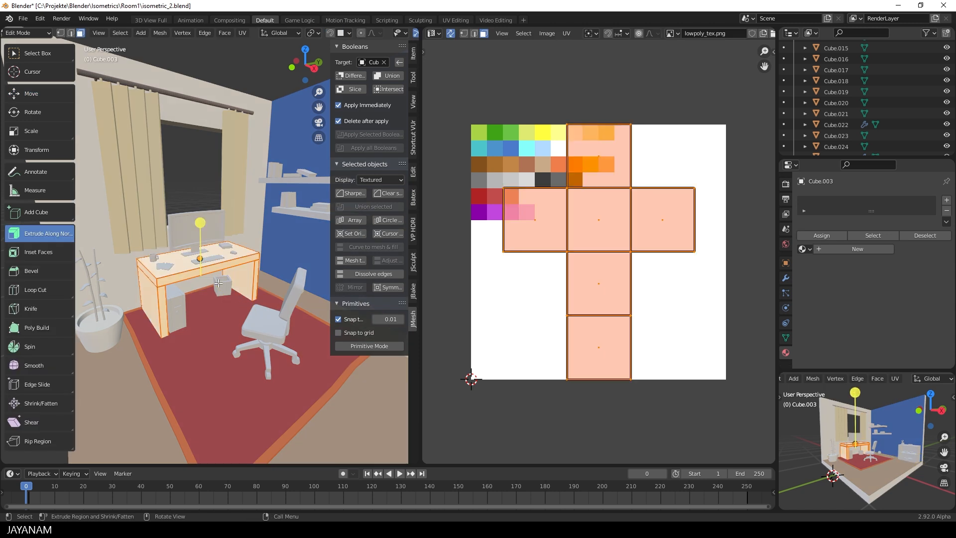
{"action": "key", "text": "u"}
{"action": "left_click", "coordinate": [218, 283]}
Shrink the desk's UVs, move them onto the pale cream swatch and assign the mat_lowpoly material
{"action": "key", "text": "s"}
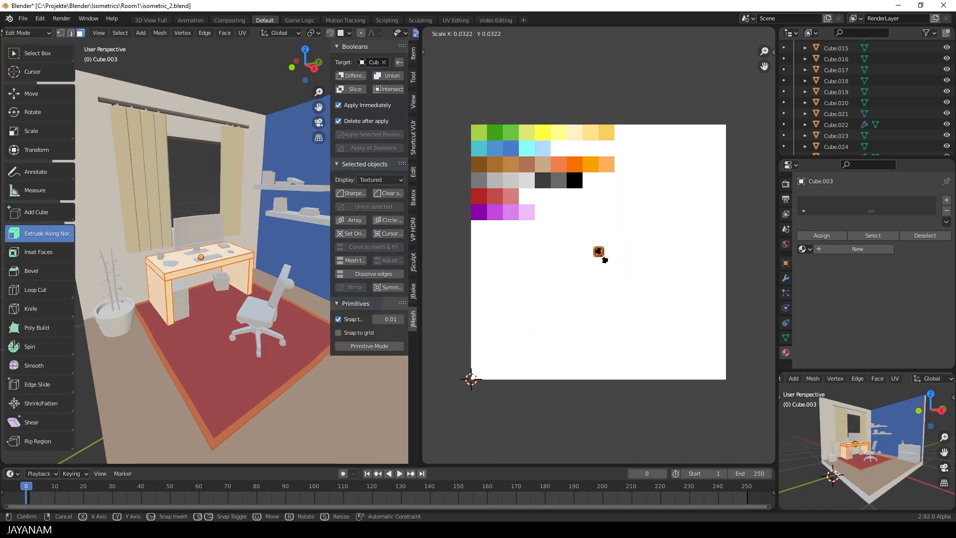
{"action": "left_click", "coordinate": [605, 260]}
{"action": "key", "text": "g"}
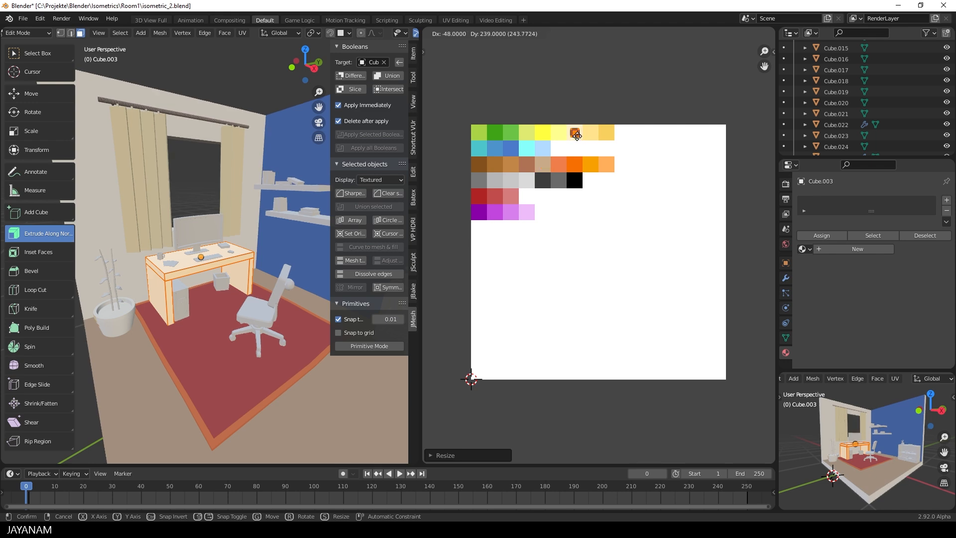
{"action": "left_click", "coordinate": [576, 135]}
{"action": "scroll", "coordinate": [589, 271], "scroll_direction": "up", "scroll_amount": 1}
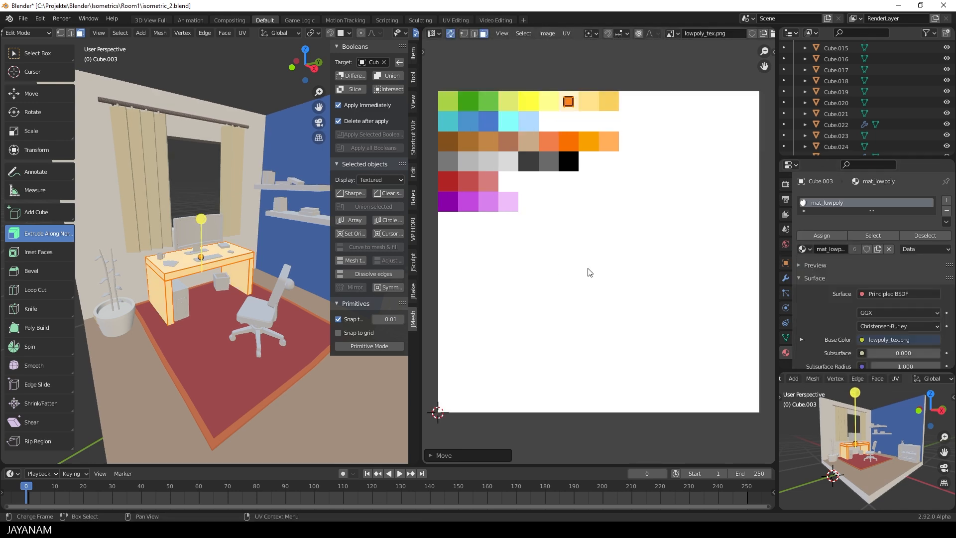
{"action": "key", "text": "Tab"}
{"action": "scroll", "coordinate": [592, 239], "scroll_direction": "down", "scroll_amount": 2}
Shrink the desk's UVs further and move them onto the light brown swatch
{"action": "key", "text": "Tab"}
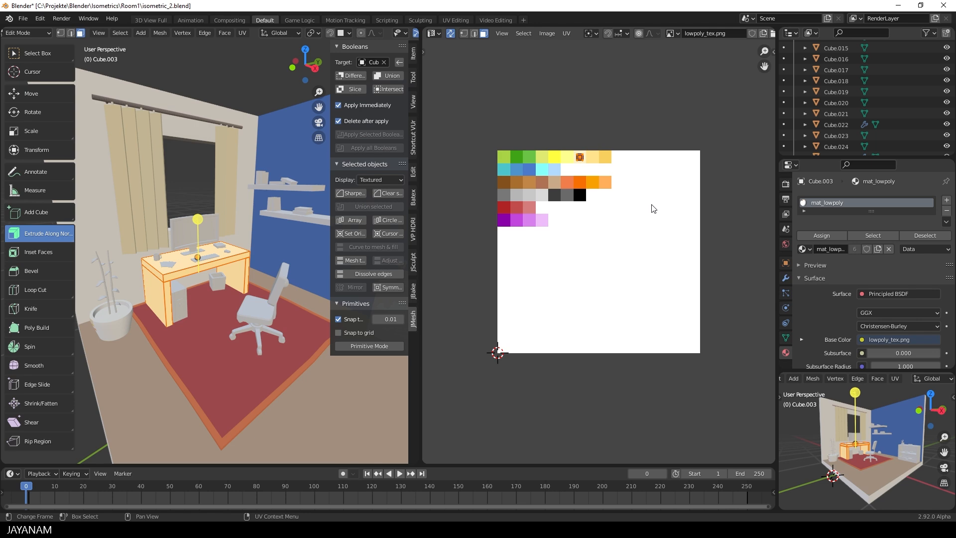
{"action": "key", "text": "s"}
{"action": "left_click", "coordinate": [629, 214]}
{"action": "key", "text": "g"}
{"action": "left_click", "coordinate": [576, 230]}
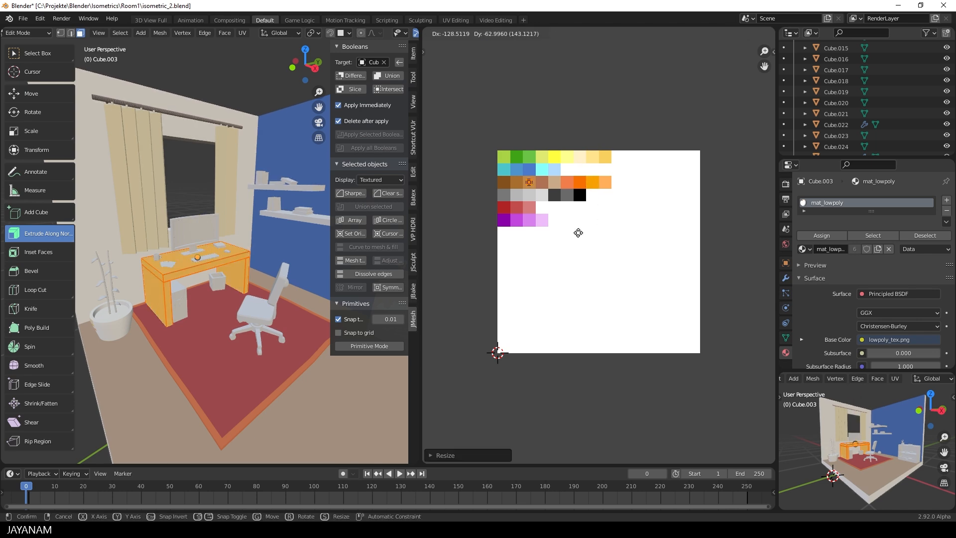
{"action": "key", "text": "Tab"}
Move the desk's UVs onto the golden yellow swatch at the end of the first palette row
{"action": "key", "text": "Tab"}
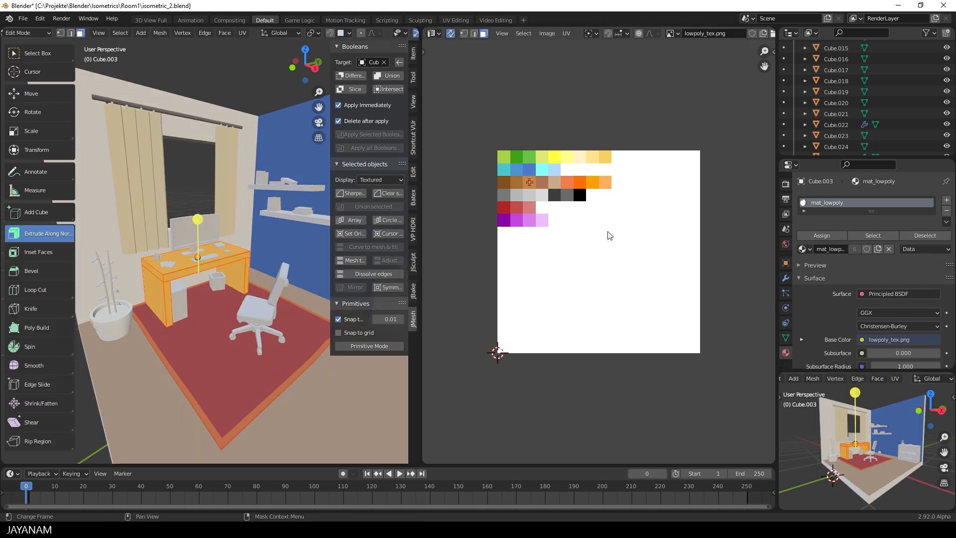
{"action": "key", "text": "g"}
{"action": "left_click", "coordinate": [683, 205]}
{"action": "key", "text": "Tab"}
Examine the colours of the desk and rug in the room's material preview
{"action": "middle_click_drag", "start_coordinate": [368, 300], "coordinate": [351, 292]}
{"action": "scroll", "coordinate": [259, 344], "scroll_direction": "down", "scroll_amount": 2}
{"action": "left_click", "coordinate": [236, 359]}
{"action": "scroll", "coordinate": [149, 374], "scroll_direction": "down", "scroll_amount": 2}
{"action": "left_click", "coordinate": [113, 381]}
{"action": "key", "text": "Tab"}
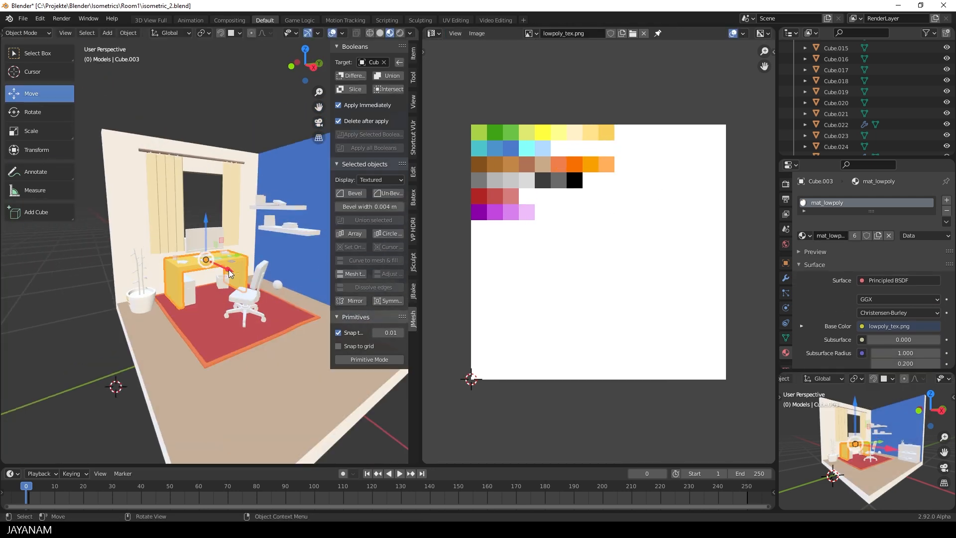
{"action": "key", "text": "Tab"}
{"action": "key", "text": "Tab"}
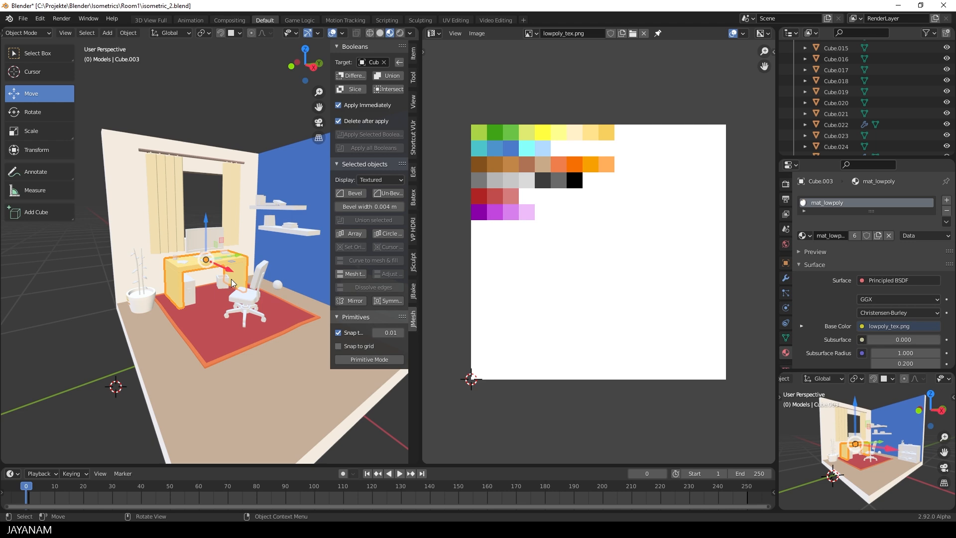
{"action": "scroll", "coordinate": [207, 342], "scroll_direction": "up", "scroll_amount": 2}
{"action": "left_click", "coordinate": [207, 342]}
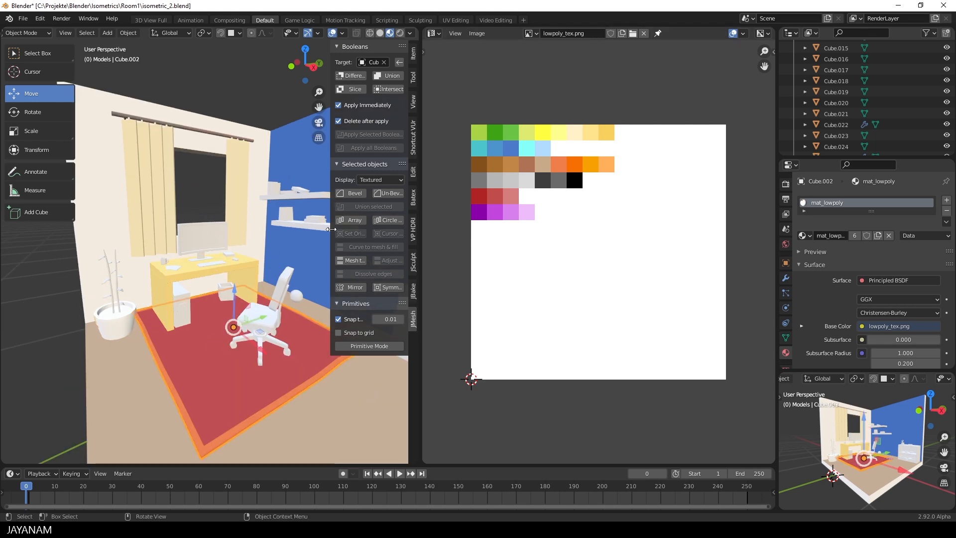
Reset the UVs of the monitor's whole mesh and scale them to 0.05
{"action": "scroll", "coordinate": [236, 294], "scroll_direction": "up", "scroll_amount": 4}
{"action": "left_click", "coordinate": [230, 271]}
{"action": "key", "text": "Tab"}
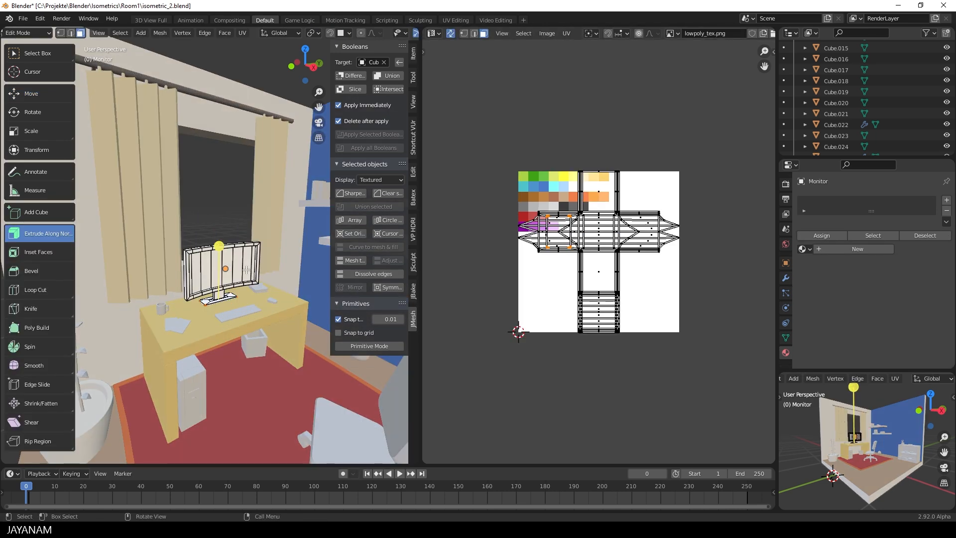
{"action": "key", "text": "a"}
{"action": "key", "text": "u"}
{"action": "left_click", "coordinate": [190, 318]}
{"action": "type", "text": "s.05"}
{"action": "key", "text": "Return"}
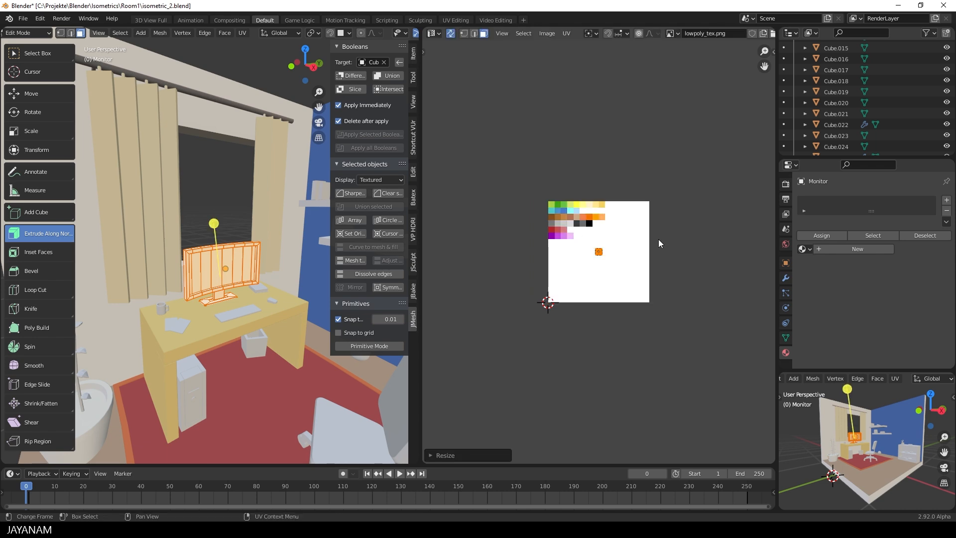
Shrink the monitor's UVs further, move them onto the second grey swatch and assign the mat_lowpoly material
{"action": "scroll", "coordinate": [697, 310], "scroll_direction": "up", "scroll_amount": 3}
{"action": "key", "text": "s"}
{"action": "key", "text": "g"}
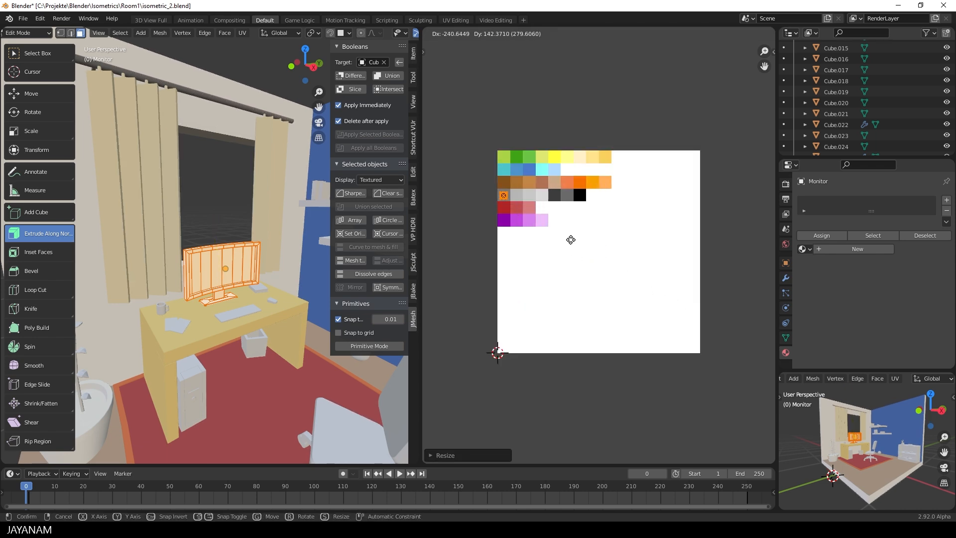
{"action": "left_click", "coordinate": [804, 249]}
{"action": "left_click", "coordinate": [826, 265]}
{"action": "key", "text": "Tab"}
{"action": "scroll", "coordinate": [249, 299], "scroll_direction": "up", "scroll_amount": 1}
{"action": "key", "text": "Tab"}
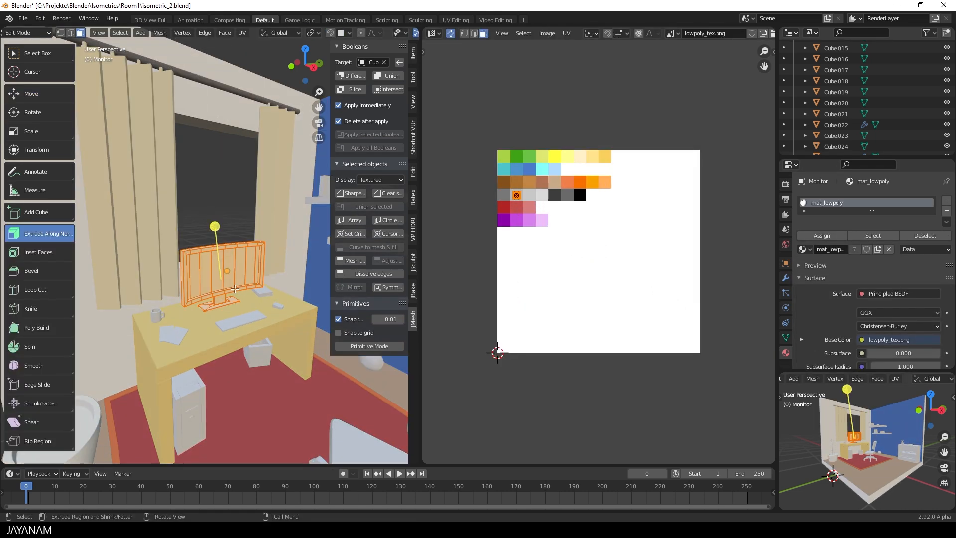
Select the monitor's screen faces and move their UVs onto the dark grey swatch
{"action": "middle_click_drag", "start_coordinate": [269, 309], "coordinate": [250, 310]}
{"action": "scroll", "coordinate": [250, 309], "scroll_direction": "up", "scroll_amount": 2}
{"action": "key", "text": "Escape"}
{"action": "key", "text": "alt+a"}
{"action": "scroll", "coordinate": [285, 280], "scroll_direction": "up", "scroll_amount": 1}
{"action": "middle_click_drag", "start_coordinate": [285, 280], "coordinate": [253, 278]}
{"action": "left_click_drag", "start_coordinate": [199, 271], "coordinate": [321, 301]}
{"action": "scroll", "coordinate": [305, 302], "scroll_direction": "down", "scroll_amount": 1}
{"action": "scroll", "coordinate": [306, 301], "scroll_direction": "up", "scroll_amount": 1}
{"action": "mouse_move", "coordinate": [305, 301]}
{"action": "middle_mouse_down"}
{"action": "mouse_move", "coordinate": [336, 303]}
{"action": "mouse_move", "coordinate": [282, 299]}
{"action": "mouse_move", "coordinate": [321, 301]}
{"action": "middle_mouse_up"}
{"action": "key", "text": "g"}
{"action": "left_click", "coordinate": [630, 221]}
{"action": "key", "text": "Tab"}
Reset the UVs of the keyboard's whole mesh and shrink them towards swatch size
{"action": "scroll", "coordinate": [279, 318], "scroll_direction": "down", "scroll_amount": 1}
{"action": "middle_click_drag", "start_coordinate": [272, 318], "coordinate": [256, 289]}
{"action": "scroll", "coordinate": [254, 293], "scroll_direction": "down", "scroll_amount": 1}
{"action": "left_click", "coordinate": [246, 320]}
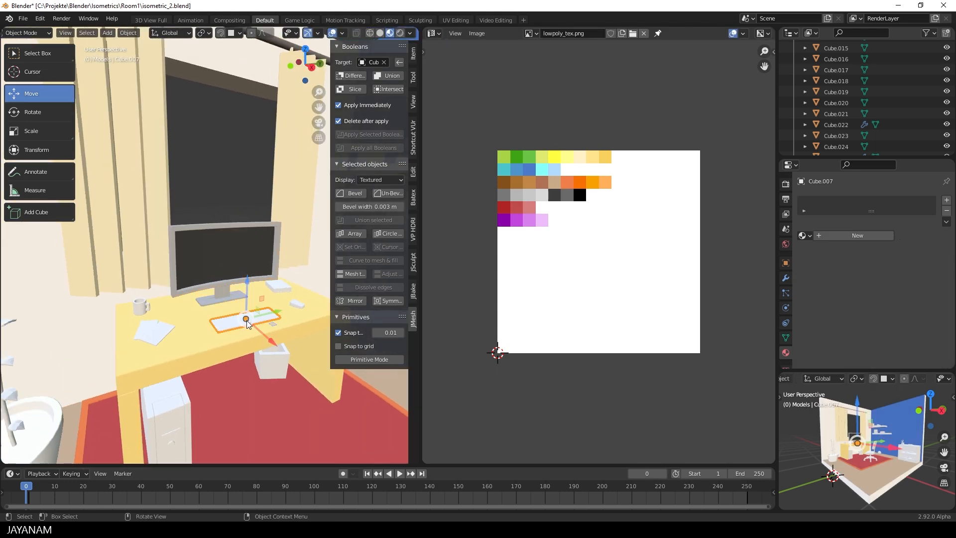
{"action": "key", "text": "Tab"}
{"action": "key", "text": "a"}
{"action": "key", "text": "u"}
{"action": "left_click", "coordinate": [247, 320]}
{"action": "scroll", "coordinate": [598, 308], "scroll_direction": "down", "scroll_amount": 3}
{"action": "key", "text": "s"}
{"action": "left_click", "coordinate": [606, 259]}
Shrink the keyboard's UVs further, move them onto the second grey swatch and assign the mat_lowpoly material
{"action": "scroll", "coordinate": [687, 299], "scroll_direction": "up", "scroll_amount": 4}
{"action": "key", "text": "s"}
{"action": "key", "text": "g"}
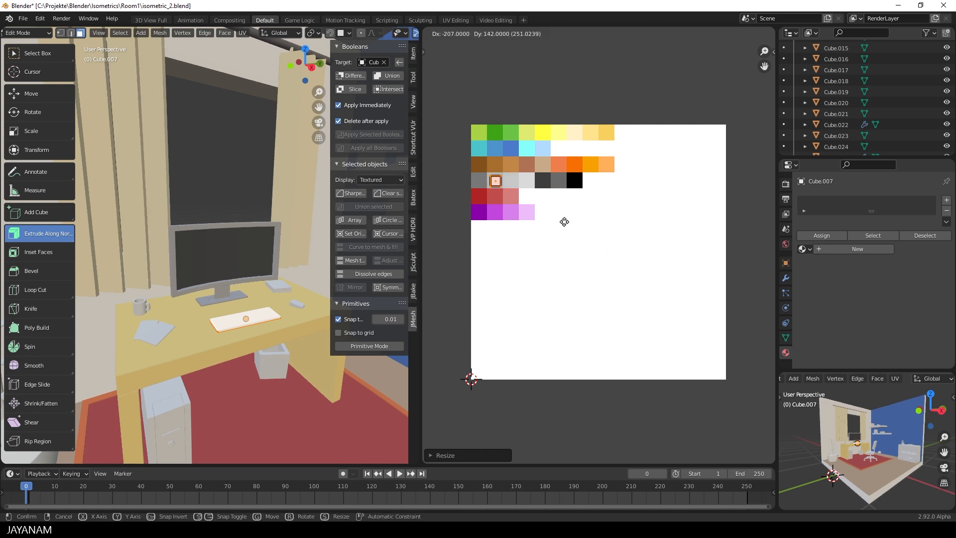
{"action": "left_click", "coordinate": [564, 222]}
{"action": "key", "text": "Tab"}
{"action": "left_click", "coordinate": [805, 236]}
{"action": "left_click", "coordinate": [828, 249]}
Reset the computer mouse's UVs, scale them to 0.04 and display lowpoly_tex.png behind them
{"action": "middle_click_drag", "start_coordinate": [319, 324], "coordinate": [293, 335]}
{"action": "left_click", "coordinate": [266, 318]}
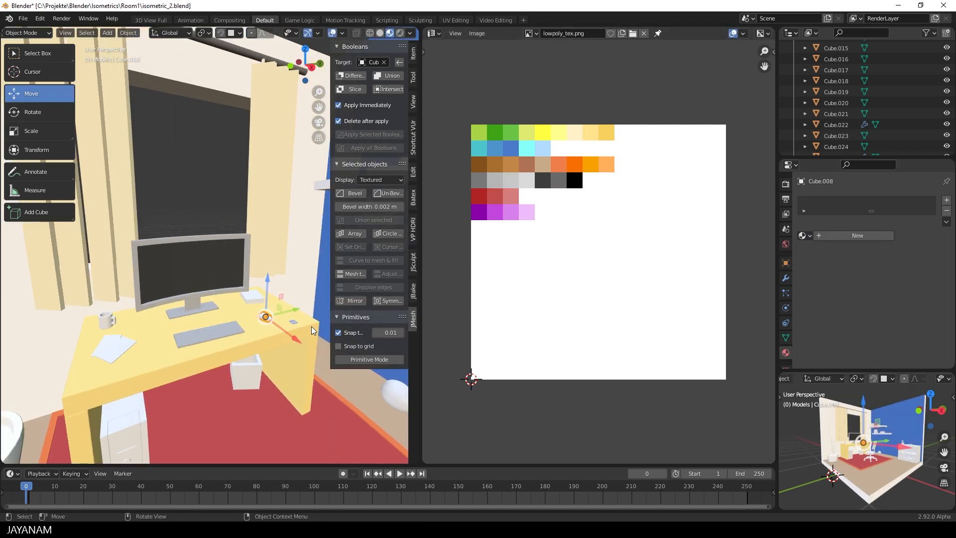
{"action": "key", "text": "Tab"}
{"action": "key", "text": "u"}
{"action": "left_click", "coordinate": [246, 325]}
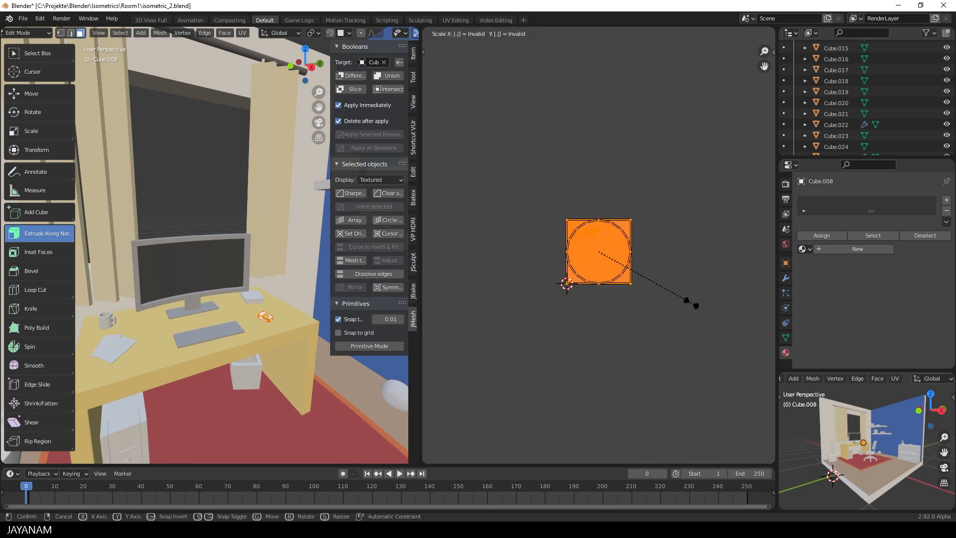
{"action": "type", "text": "04"}
{"action": "key", "text": "Return"}
{"action": "left_click", "coordinate": [673, 34]}
{"action": "left_click", "coordinate": [692, 48]}
Move the computer mouse's UVs onto the medium dark grey swatch beside black and assign the mat_lowpoly material
{"action": "scroll", "coordinate": [710, 293], "scroll_direction": "up", "scroll_amount": 7}
{"action": "key", "text": "g"}
{"action": "left_click", "coordinate": [595, 80]}
{"action": "left_click", "coordinate": [805, 249]}
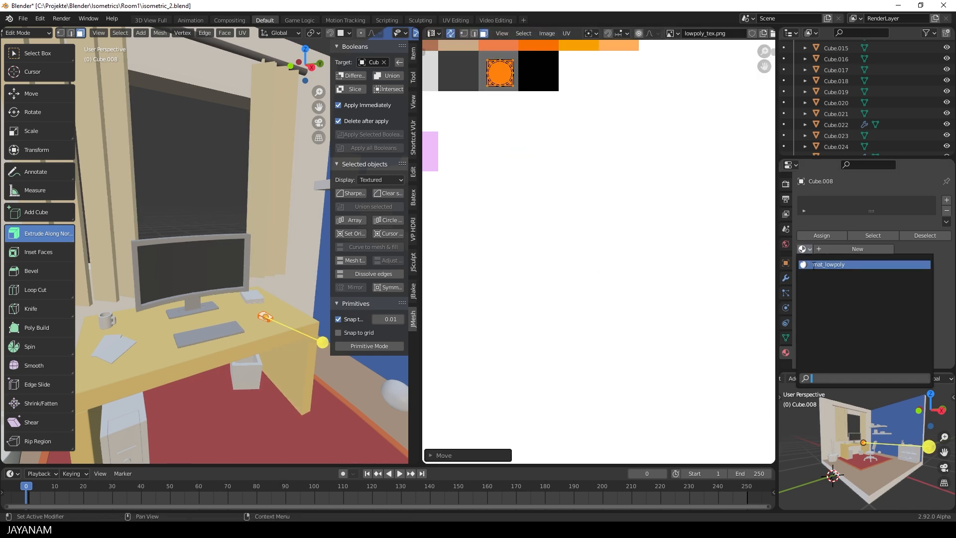
{"action": "left_click", "coordinate": [814, 265]}
{"action": "scroll", "coordinate": [224, 314], "scroll_direction": "down", "scroll_amount": 1}
{"action": "middle_click_drag", "start_coordinate": [220, 319], "coordinate": [302, 305], "text": "shift"}
{"action": "key", "text": "Tab"}
Reset the UVs of the mug on the desk and scale them to 0.04
{"action": "scroll", "coordinate": [239, 304], "scroll_direction": "down", "scroll_amount": 2}
{"action": "left_click", "coordinate": [205, 299]}
{"action": "key", "text": "Tab"}
{"action": "key", "text": "u"}
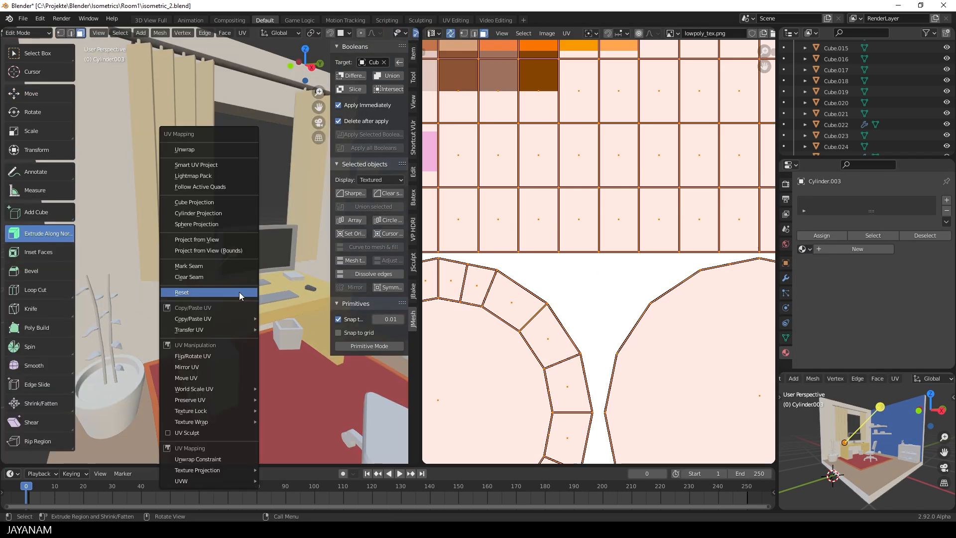
{"action": "left_click", "coordinate": [240, 292]}
{"action": "type", "text": "s.04"}
{"action": "key", "text": "Return"}
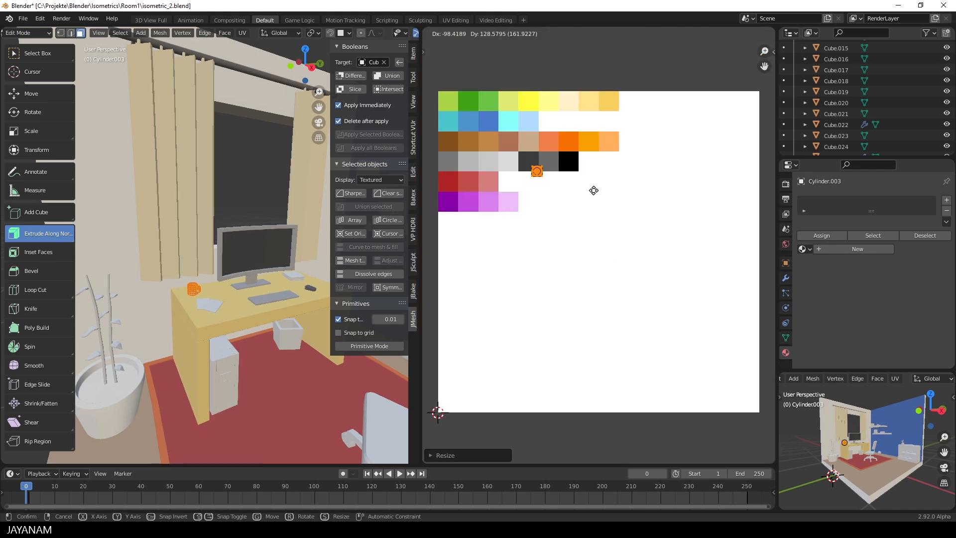
Place the mug's UVs on the light blue swatch ending the second palette row and assign the mat_lowpoly material
{"action": "left_click", "coordinate": [805, 250]}
{"action": "left_click", "coordinate": [815, 265]}
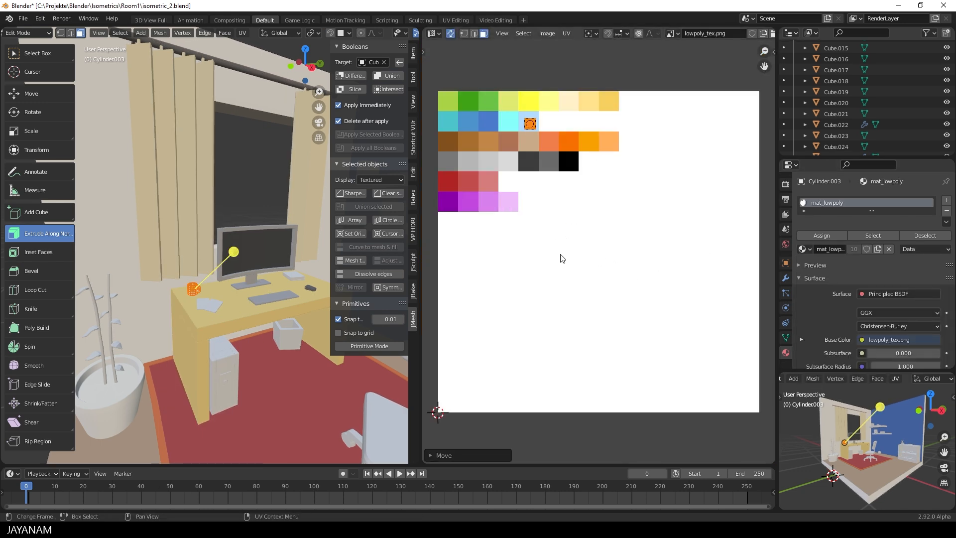
{"action": "key", "text": "Tab"}
Reset the UVs of the papers on the desk and scale them to 0.04
{"action": "scroll", "coordinate": [241, 304], "scroll_direction": "up", "scroll_amount": 2}
{"action": "left_click", "coordinate": [179, 311]}
{"action": "left_click", "coordinate": [186, 305]}
{"action": "scroll", "coordinate": [217, 332], "scroll_direction": "down", "scroll_amount": 1}
{"action": "left_click", "coordinate": [218, 330]}
{"action": "key", "text": "Tab"}
{"action": "key", "text": "u"}
{"action": "left_click", "coordinate": [232, 317]}
{"action": "scroll", "coordinate": [697, 314], "scroll_direction": "down", "scroll_amount": 5}
{"action": "type", "text": "s.04"}
{"action": "key", "text": "Return"}
{"action": "scroll", "coordinate": [300, 314], "scroll_direction": "up", "scroll_amount": 1}
{"action": "key", "text": "Tab"}
Reset the UVs of the waste bin under the desk and scale them to 0.02
{"action": "middle_click_drag", "start_coordinate": [300, 315], "coordinate": [254, 314], "text": "shift"}
{"action": "left_click", "coordinate": [254, 324]}
{"action": "key", "text": "Tab"}
{"action": "key", "text": "a"}
{"action": "key", "text": "u"}
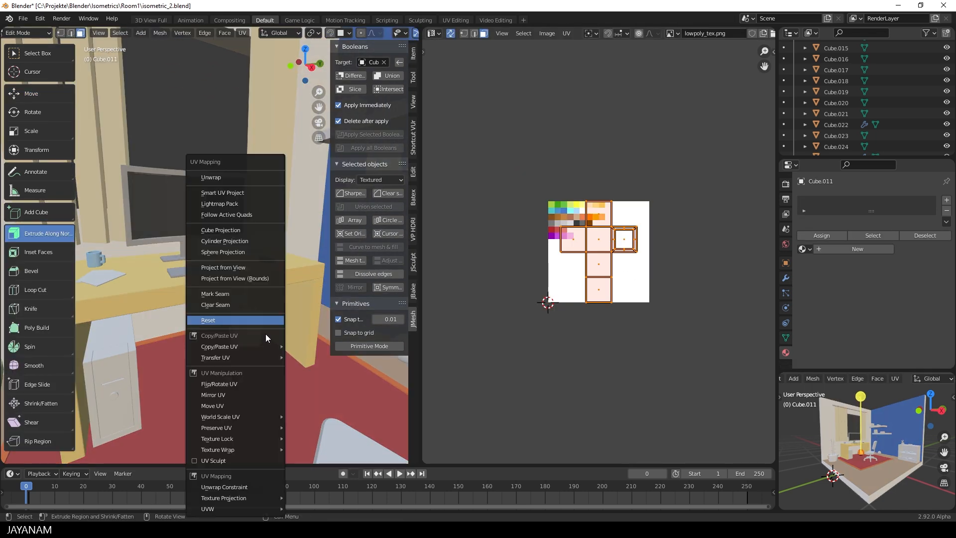
{"action": "left_click", "coordinate": [264, 322]}
{"action": "scroll", "coordinate": [620, 308], "scroll_direction": "down", "scroll_amount": 3}
{"action": "type", "text": "s.02"}
{"action": "key", "text": "Return"}
Move the waste bin's UVs onto a grey swatch in the fourth palette row and assign the mat_lowpoly material
{"action": "scroll", "coordinate": [626, 306], "scroll_direction": "up", "scroll_amount": 10}
{"action": "key", "text": "g"}
{"action": "left_click", "coordinate": [570, 168]}
{"action": "left_click", "coordinate": [804, 249]}
{"action": "left_click", "coordinate": [816, 265]}
{"action": "scroll", "coordinate": [556, 164], "scroll_direction": "down", "scroll_amount": 3}
{"action": "key", "text": "Tab"}
{"action": "scroll", "coordinate": [299, 239], "scroll_direction": "down", "scroll_amount": 1}
{"action": "scroll", "coordinate": [623, 226], "scroll_direction": "up", "scroll_amount": 2}
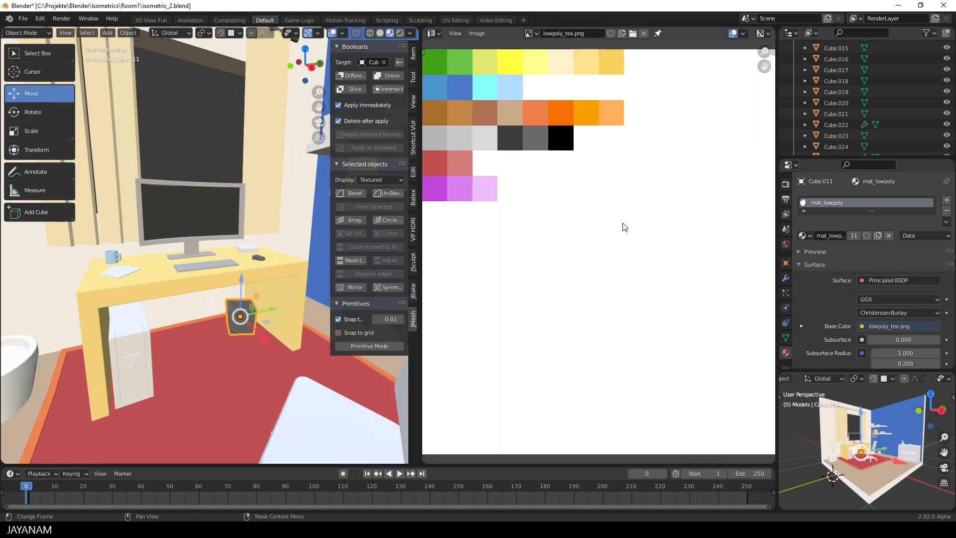
Move the waste bin's UVs onto the dark grey swatch
{"action": "key", "text": "Tab"}
{"action": "scroll", "coordinate": [626, 226], "scroll_direction": "down", "scroll_amount": 1}
{"action": "left_click", "coordinate": [690, 258]}
{"action": "key", "text": "g"}
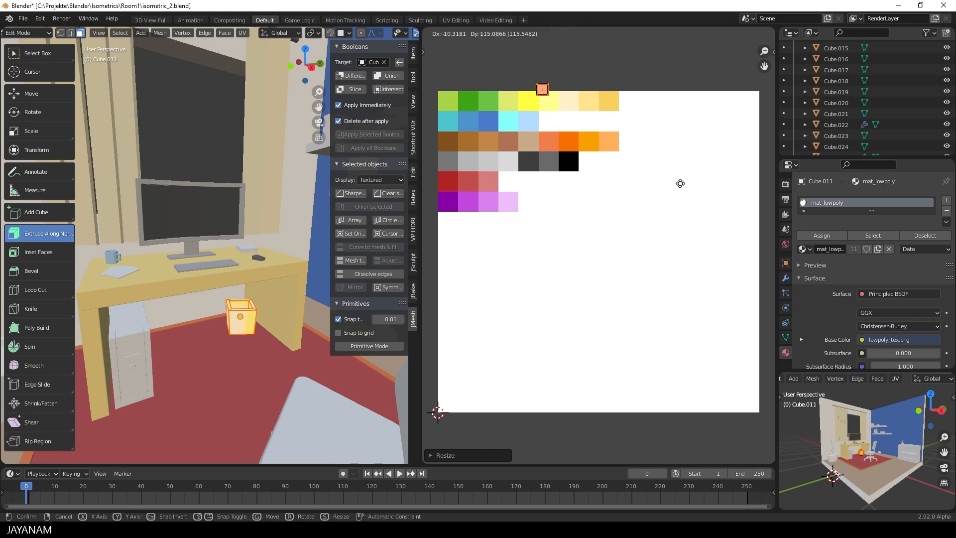
{"action": "left_click", "coordinate": [664, 256]}
{"action": "key", "text": "Tab"}
Reset the UVs of the PC tower's whole mesh and shrink them towards swatch size
{"action": "scroll", "coordinate": [279, 304], "scroll_direction": "down", "scroll_amount": 2}
{"action": "middle_click_drag", "start_coordinate": [269, 304], "coordinate": [289, 294]}
{"action": "scroll", "coordinate": [279, 299], "scroll_direction": "up", "scroll_amount": 3}
{"action": "scroll", "coordinate": [252, 349], "scroll_direction": "down", "scroll_amount": 2}
{"action": "left_click", "coordinate": [131, 319]}
{"action": "key", "text": "Tab"}
{"action": "key", "text": "a"}
{"action": "key", "text": "u"}
{"action": "left_click", "coordinate": [186, 274]}
{"action": "scroll", "coordinate": [695, 301], "scroll_direction": "down", "scroll_amount": 6}
{"action": "key", "text": "s"}
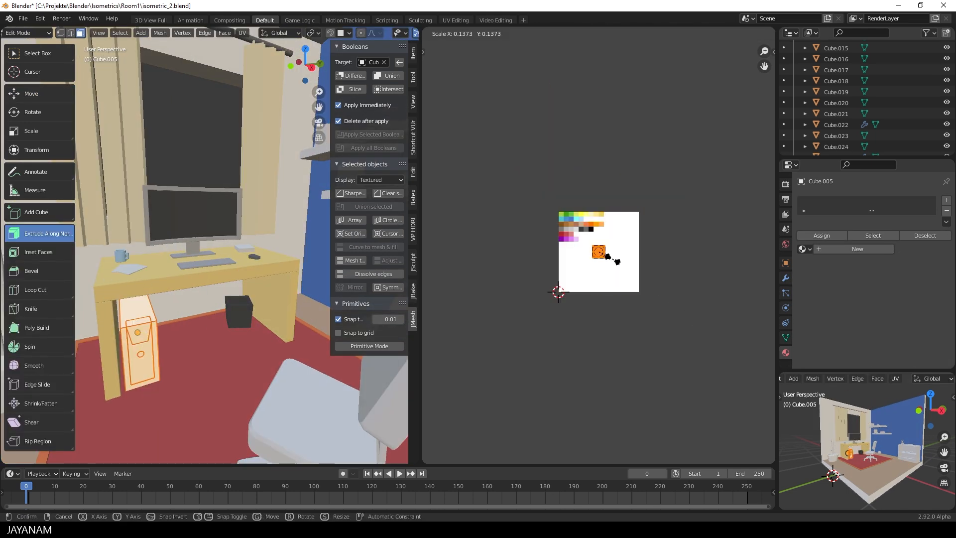
{"action": "left_click", "coordinate": [606, 255]}
Shrink the PC tower's UVs further, move them onto the dark grey swatch and assign the mat_lowpoly material
{"action": "scroll", "coordinate": [655, 288], "scroll_direction": "up", "scroll_amount": 8}
{"action": "key", "text": "s"}
{"action": "left_click", "coordinate": [645, 284]}
{"action": "key", "text": "g"}
{"action": "left_click", "coordinate": [537, 142]}
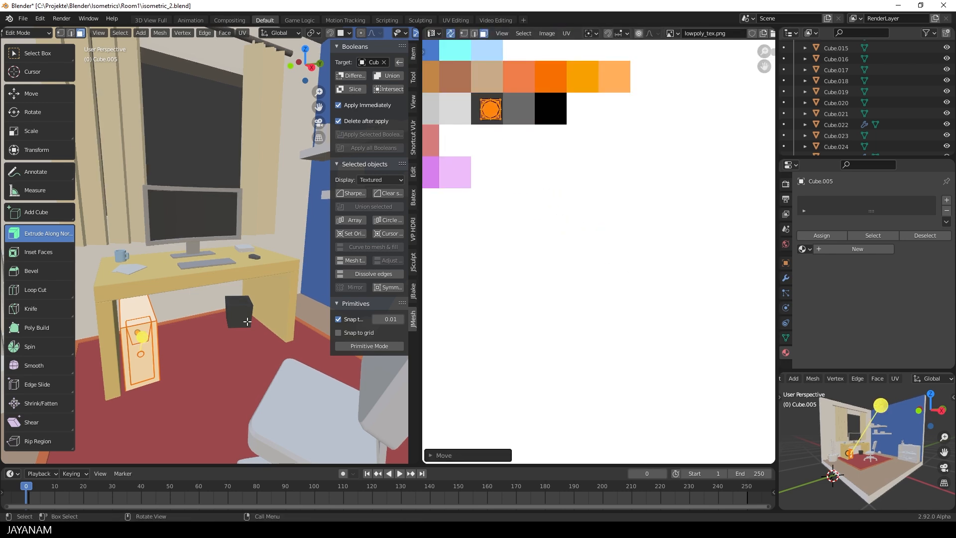
{"action": "left_click", "coordinate": [804, 250]}
{"action": "left_click", "coordinate": [827, 272]}
Select the two upper front faces of the PC tower and move their UVs onto the medium grey swatch beside black
{"action": "key", "text": "Tab"}
{"action": "scroll", "coordinate": [179, 344], "scroll_direction": "up", "scroll_amount": 2}
{"action": "key", "text": "Tab"}
{"action": "left_click", "coordinate": [174, 299]}
{"action": "left_click", "coordinate": [172, 282], "text": "shift"}
{"action": "key", "text": "g"}
{"action": "left_click", "coordinate": [607, 181]}
Select the PC tower's linked front part and move its UVs to another swatch in the grey palette row
{"action": "mouse_move", "coordinate": [189, 332]}
{"action": "middle_mouse_down"}
{"action": "mouse_move", "coordinate": [202, 312]}
{"action": "mouse_move", "coordinate": [195, 328]}
{"action": "middle_mouse_up"}
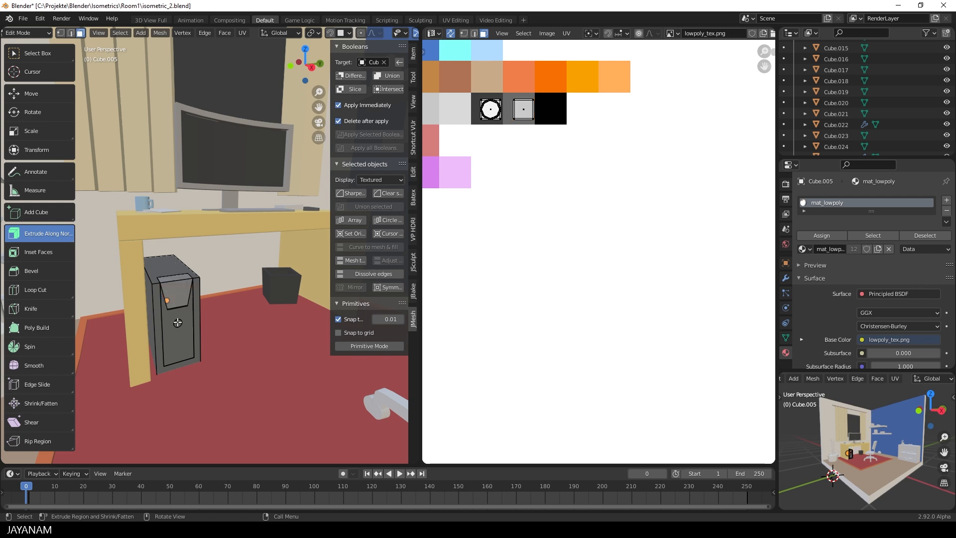
{"action": "key", "text": "l"}
{"action": "scroll", "coordinate": [552, 171], "scroll_direction": "down", "scroll_amount": 3}
{"action": "key", "text": "g"}
{"action": "left_click", "coordinate": [536, 172]}
{"action": "key", "text": "Tab"}
Move the waste bin's UVs onto the medium dark grey swatch beside the black one
{"action": "middle_click_drag", "start_coordinate": [231, 296], "coordinate": [228, 332]}
{"action": "left_click", "coordinate": [277, 312]}
{"action": "key", "text": "Tab"}
{"action": "key", "text": "g"}
{"action": "left_click", "coordinate": [659, 241]}
{"action": "key", "text": "Tab"}
Reset the plant pot's UVs and shrink them to fit inside a palette swatch
{"action": "scroll", "coordinate": [295, 317], "scroll_direction": "down", "scroll_amount": 8}
{"action": "scroll", "coordinate": [149, 280], "scroll_direction": "up", "scroll_amount": 6}
{"action": "left_click", "coordinate": [165, 331]}
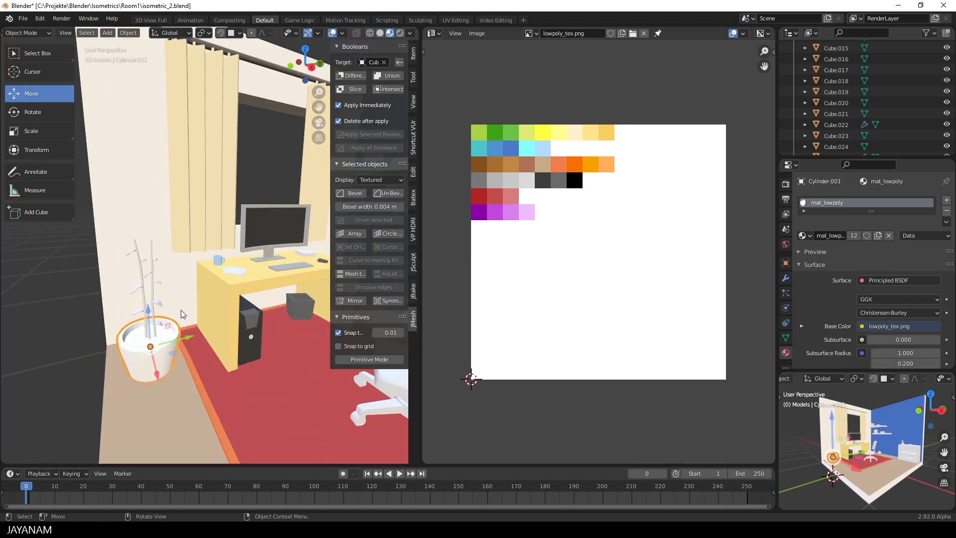
{"action": "key", "text": "Tab"}
{"action": "key", "text": "u"}
{"action": "left_click", "coordinate": [173, 316]}
{"action": "scroll", "coordinate": [593, 271], "scroll_direction": "down", "scroll_amount": 4}
{"action": "key", "text": "a"}
{"action": "key", "text": "s"}
{"action": "left_click", "coordinate": [601, 254]}
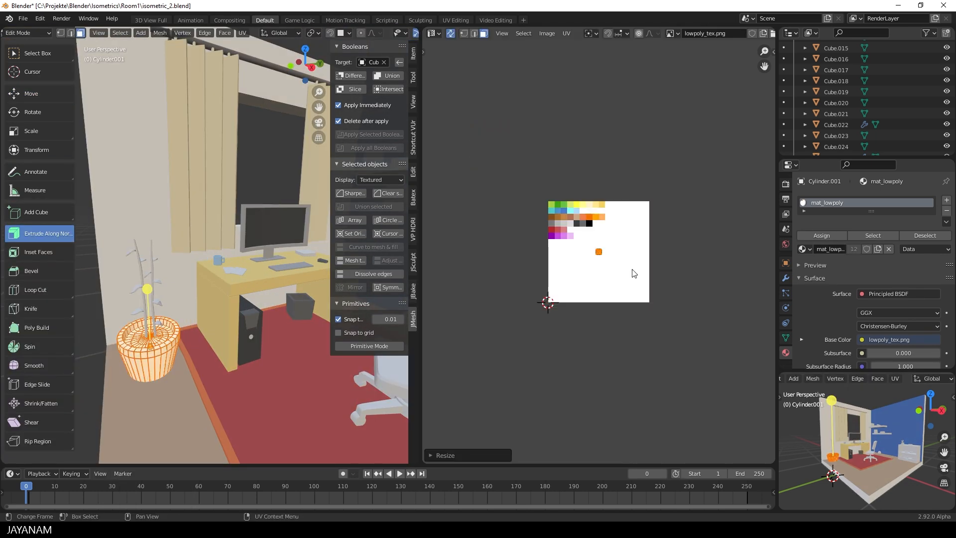
Try the plant pot's UVs on an orange swatch in the third palette row
{"action": "scroll", "coordinate": [636, 282], "scroll_direction": "up", "scroll_amount": 3}
{"action": "key", "text": "g"}
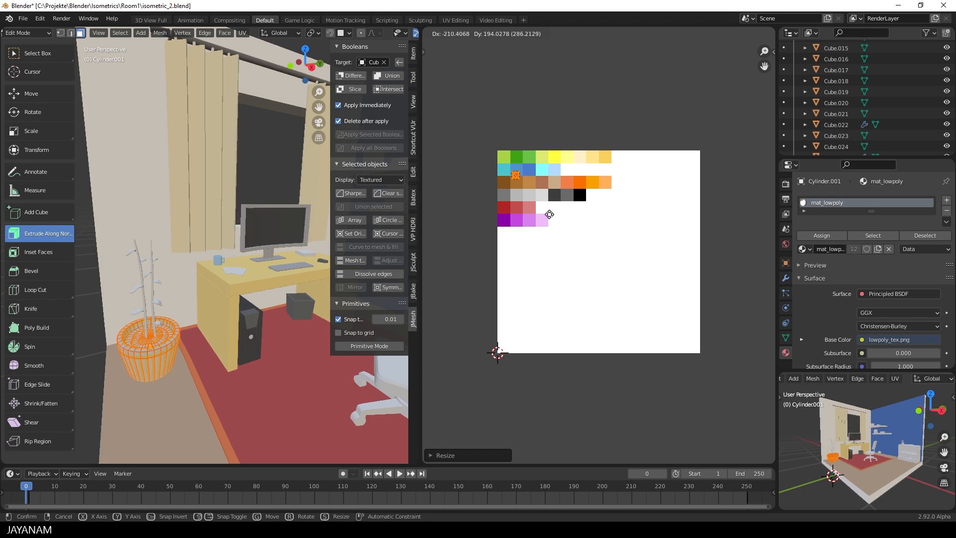
{"action": "left_click", "coordinate": [630, 216]}
{"action": "key", "text": "Tab"}
Move the plant pot's UVs onto the second grey swatch
{"action": "middle_click_drag", "start_coordinate": [202, 343], "coordinate": [244, 324]}
{"action": "key", "text": "Tab"}
{"action": "key", "text": "g"}
{"action": "left_click", "coordinate": [582, 269]}
{"action": "key", "text": "Tab"}
Select the soil faces inside the plant pot and move their UVs onto a brown swatch in the third palette row
{"action": "scroll", "coordinate": [185, 329], "scroll_direction": "up", "scroll_amount": 2}
{"action": "key", "text": "Tab"}
{"action": "key", "text": "alt+a"}
{"action": "key", "text": "c"}
{"action": "left_click_drag", "start_coordinate": [168, 330], "coordinate": [170, 331]}
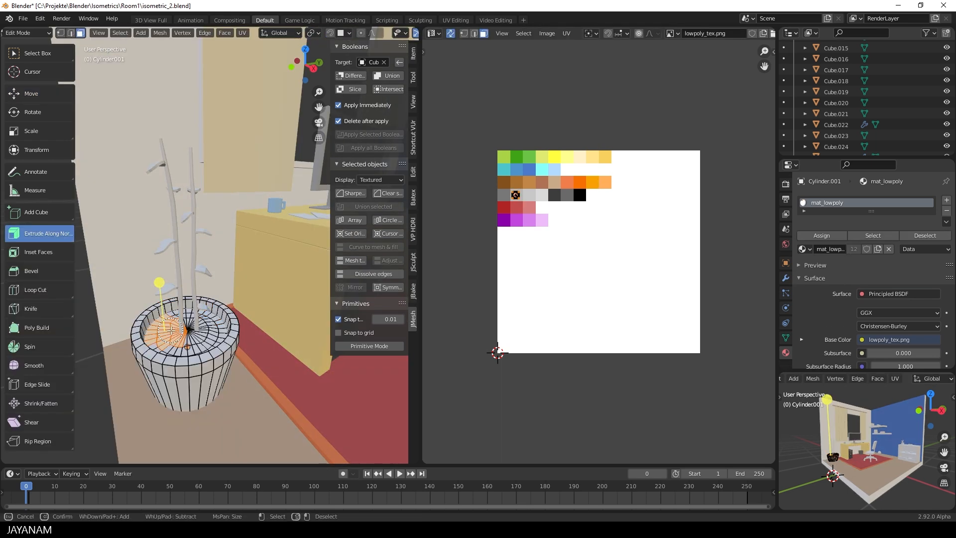
{"action": "middle_click_drag", "start_coordinate": [178, 323], "coordinate": [182, 312]}
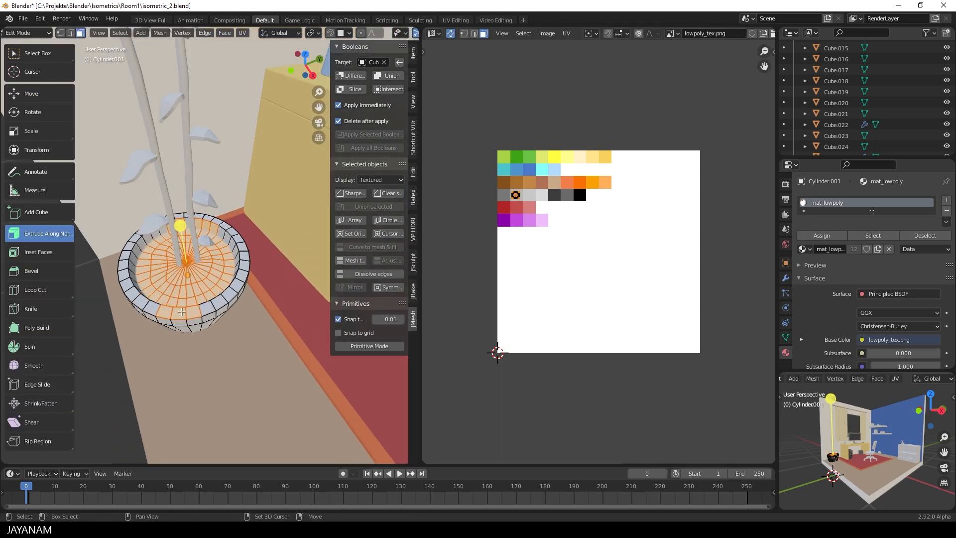
{"action": "scroll", "coordinate": [179, 221], "scroll_direction": "up", "scroll_amount": 3}
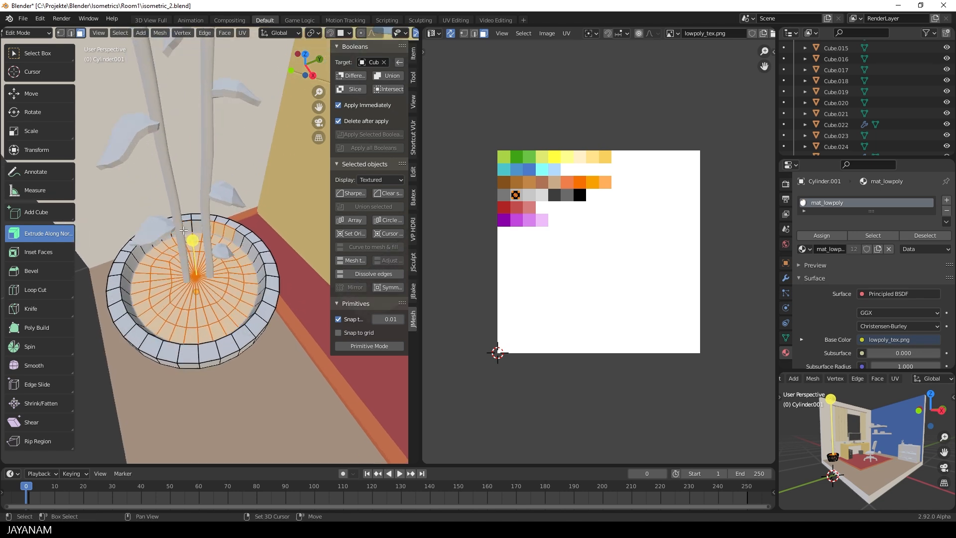
{"action": "middle_click_drag", "start_coordinate": [230, 230], "coordinate": [227, 279]}
{"action": "key", "text": "g"}
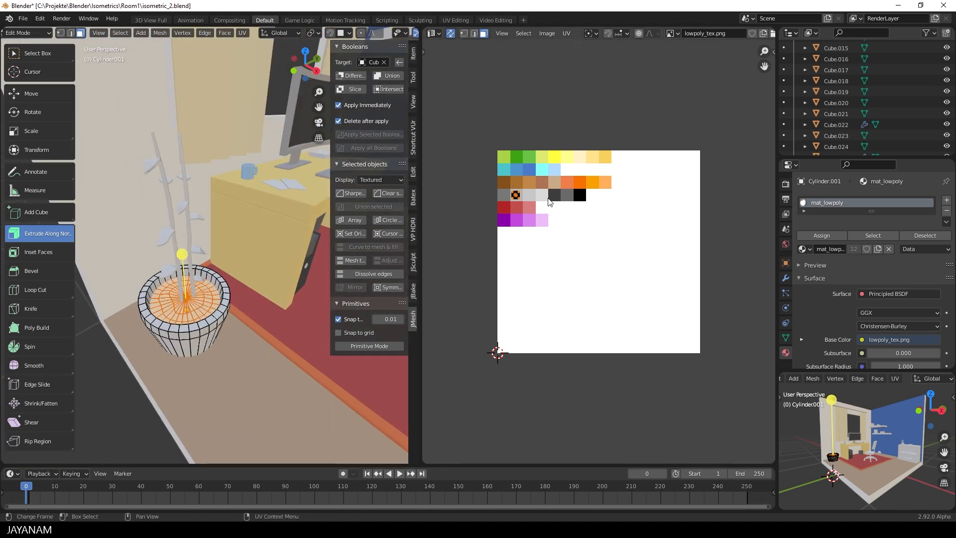
{"action": "left_click", "coordinate": [537, 185]}
{"action": "key", "text": "Tab"}
{"action": "key", "text": "Tab"}
{"action": "key", "text": "Tab"}
Reset the UVs of the potted plant's stalks and leaves and scale them to 0.04
{"action": "middle_click_drag", "start_coordinate": [219, 281], "coordinate": [253, 252]}
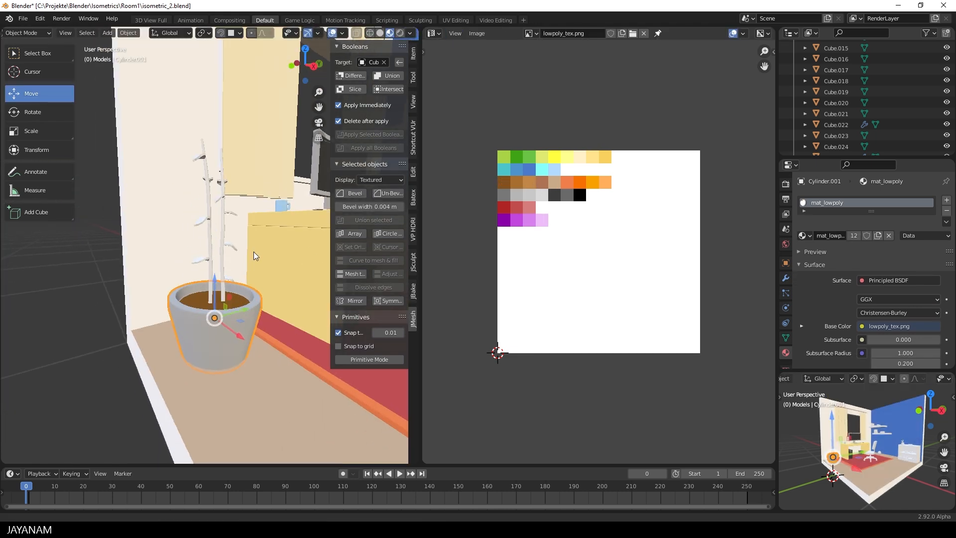
{"action": "scroll", "coordinate": [239, 264], "scroll_direction": "up", "scroll_amount": 3}
{"action": "left_click", "coordinate": [229, 271]}
{"action": "key", "text": "Tab"}
{"action": "key", "text": "a"}
{"action": "key", "text": "u"}
{"action": "left_click", "coordinate": [234, 264]}
{"action": "scroll", "coordinate": [654, 225], "scroll_direction": "down", "scroll_amount": 4}
{"action": "type", "text": "s0.04"}
{"action": "key", "text": "Return"}
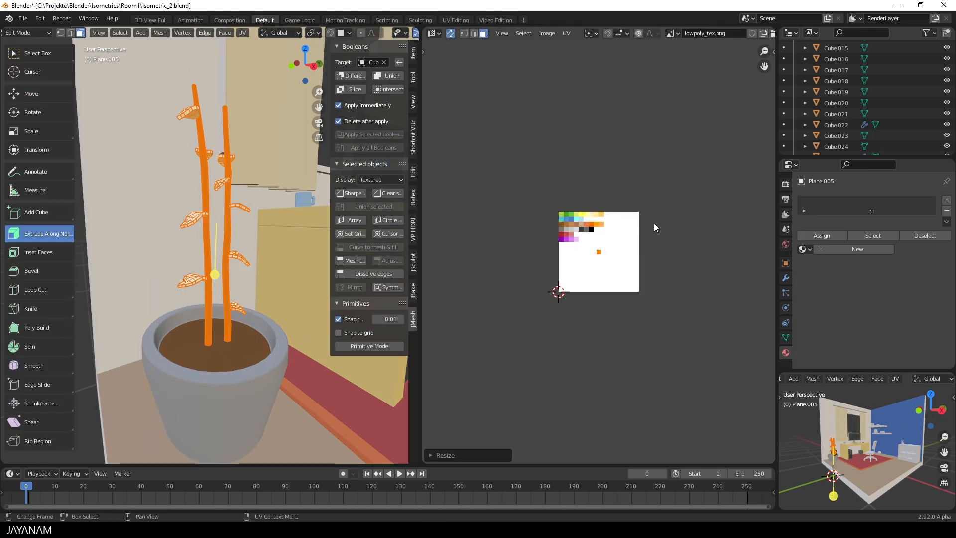
Move the plant's UVs onto the third green swatch in the top palette row and assign the mat_lowpoly material
{"action": "scroll", "coordinate": [655, 229], "scroll_direction": "up", "scroll_amount": 4}
{"action": "key", "text": "g"}
{"action": "left_click", "coordinate": [590, 168]}
{"action": "left_click", "coordinate": [809, 251]}
{"action": "left_click", "coordinate": [828, 273]}
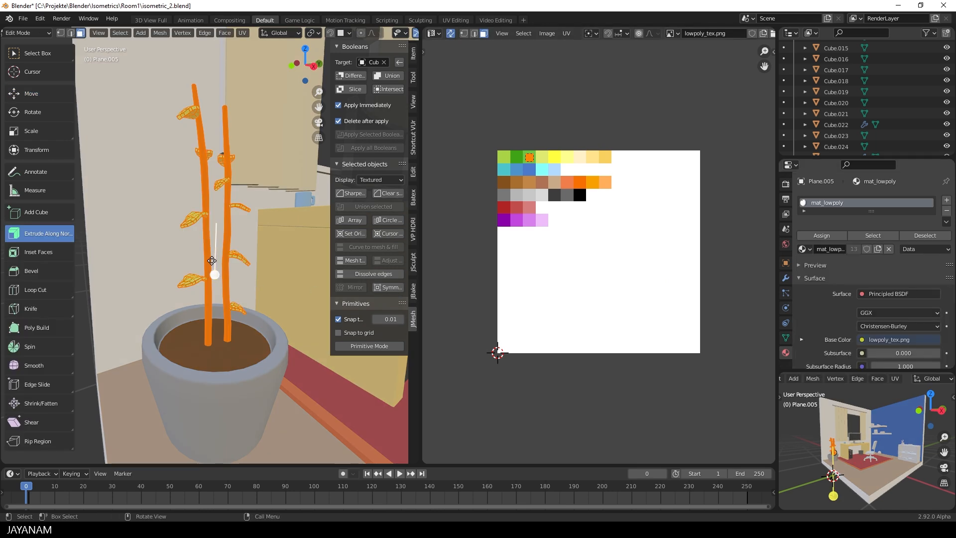
{"action": "key", "text": "Tab"}
Examine the whole room for objects that still have no palette colour
{"action": "scroll", "coordinate": [239, 279], "scroll_direction": "down", "scroll_amount": 5}
{"action": "left_click", "coordinate": [259, 301]}
{"action": "scroll", "coordinate": [234, 324], "scroll_direction": "down", "scroll_amount": 4}
{"action": "middle_click_drag", "start_coordinate": [230, 328], "coordinate": [241, 305]}
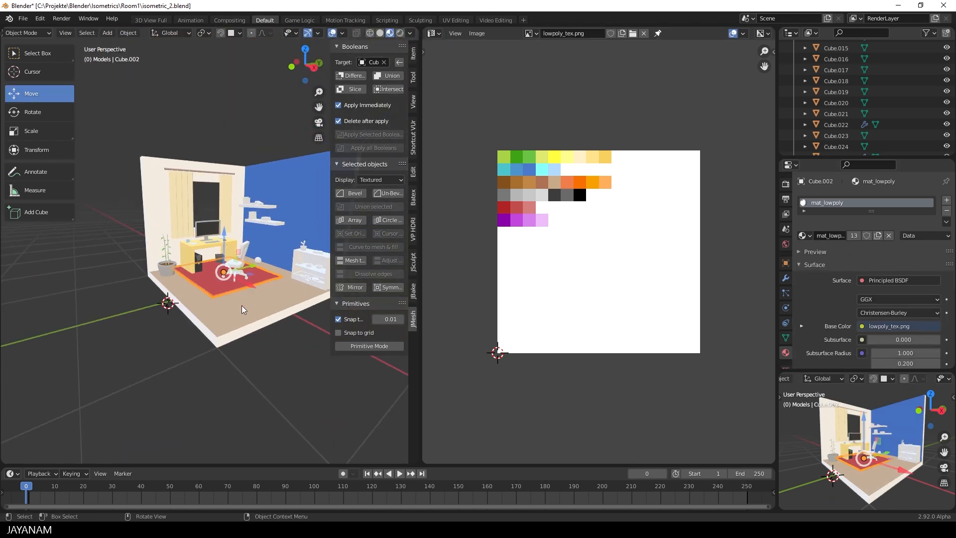
{"action": "scroll", "coordinate": [241, 308], "scroll_direction": "up", "scroll_amount": 6}
{"action": "scroll", "coordinate": [164, 324], "scroll_direction": "down", "scroll_amount": 4}
{"action": "middle_click_drag", "start_coordinate": [157, 321], "coordinate": [295, 272]}
{"action": "scroll", "coordinate": [295, 272], "scroll_direction": "up", "scroll_amount": 3}
Reset the wall shelves' UVs and shrink them to fit inside a palette swatch
{"action": "left_click", "coordinate": [295, 273]}
{"action": "key", "text": "Tab"}
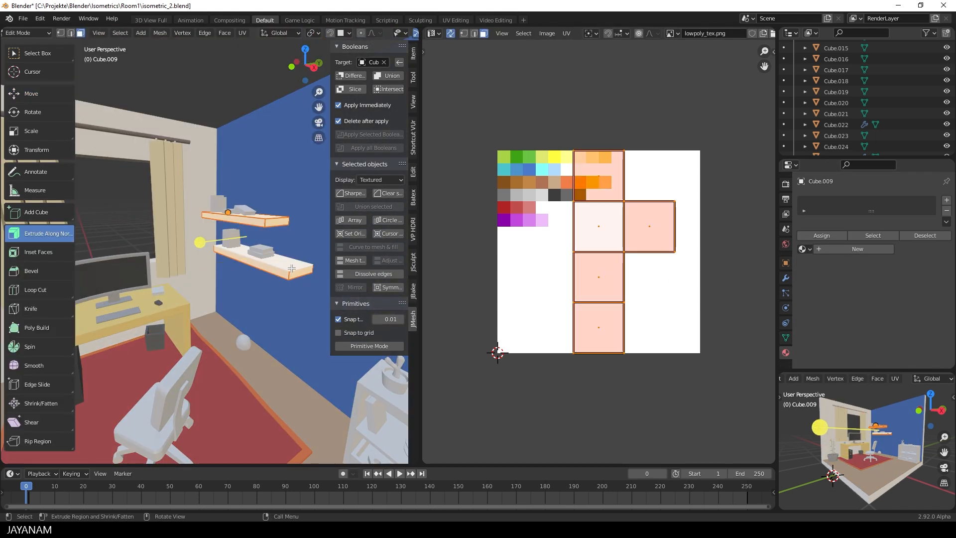
{"action": "scroll", "coordinate": [463, 272], "scroll_direction": "down", "scroll_amount": 3}
{"action": "scroll", "coordinate": [289, 279], "scroll_direction": "up", "scroll_amount": 1}
{"action": "key", "text": "u"}
{"action": "left_click", "coordinate": [275, 281]}
{"action": "scroll", "coordinate": [317, 284], "scroll_direction": "down", "scroll_amount": 2}
{"action": "key", "text": "s"}
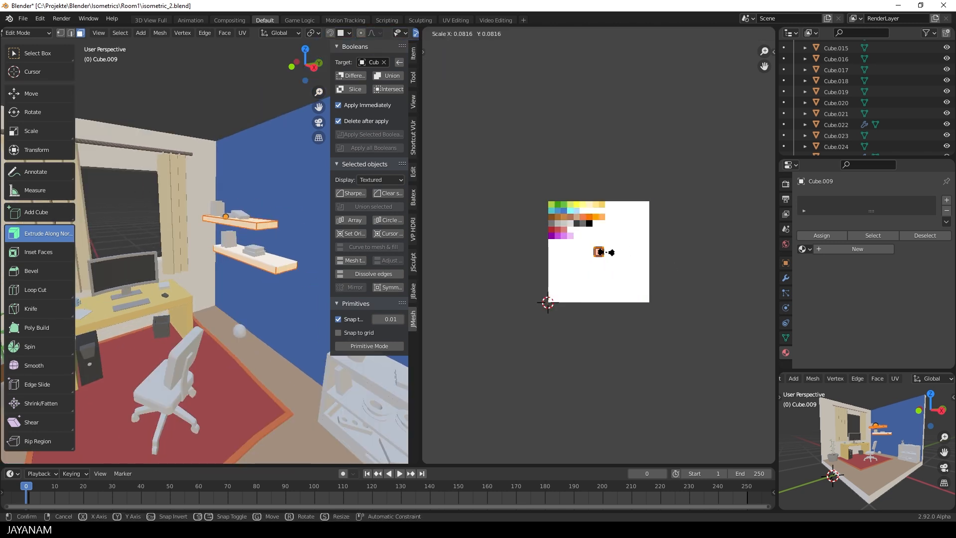
{"action": "left_click", "coordinate": [604, 252]}
{"action": "scroll", "coordinate": [640, 284], "scroll_direction": "up", "scroll_amount": 4}
{"action": "key", "text": "s"}
{"action": "left_click", "coordinate": [642, 285]}
Move the wall shelves' UVs onto a pale cream swatch in the top palette row and assign mat_lowpoly
{"action": "key", "text": "g"}
{"action": "left_click", "coordinate": [623, 164]}
{"action": "left_click", "coordinate": [805, 249]}
{"action": "left_click", "coordinate": [822, 271]}
{"action": "key", "text": "Tab"}
Reset the UVs of the open cabinet along the blue wall and shrink them to swatch size
{"action": "scroll", "coordinate": [233, 302], "scroll_direction": "down", "scroll_amount": 1}
{"action": "left_click", "coordinate": [232, 303]}
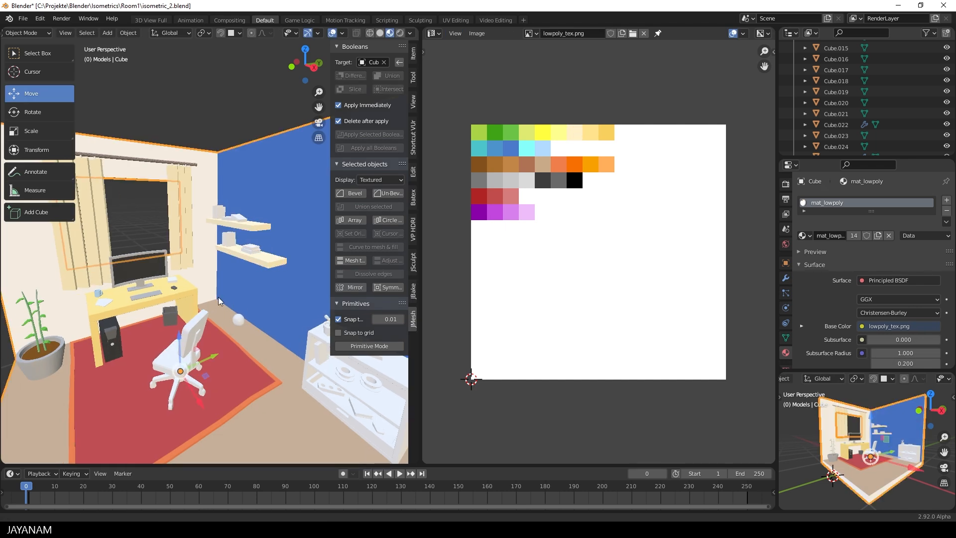
{"action": "middle_click_drag", "start_coordinate": [227, 310], "coordinate": [251, 298], "text": "shift"}
{"action": "middle_click_drag", "start_coordinate": [316, 325], "coordinate": [252, 312], "text": "shift"}
{"action": "left_click", "coordinate": [252, 313]}
{"action": "key", "text": "Tab"}
{"action": "key", "text": "a"}
{"action": "key", "text": "u"}
{"action": "left_click", "coordinate": [274, 315]}
{"action": "scroll", "coordinate": [594, 283], "scroll_direction": "down", "scroll_amount": 4}
{"action": "key", "text": "s"}
{"action": "left_click", "coordinate": [599, 254]}
{"action": "scroll", "coordinate": [597, 288], "scroll_direction": "up", "scroll_amount": 3}
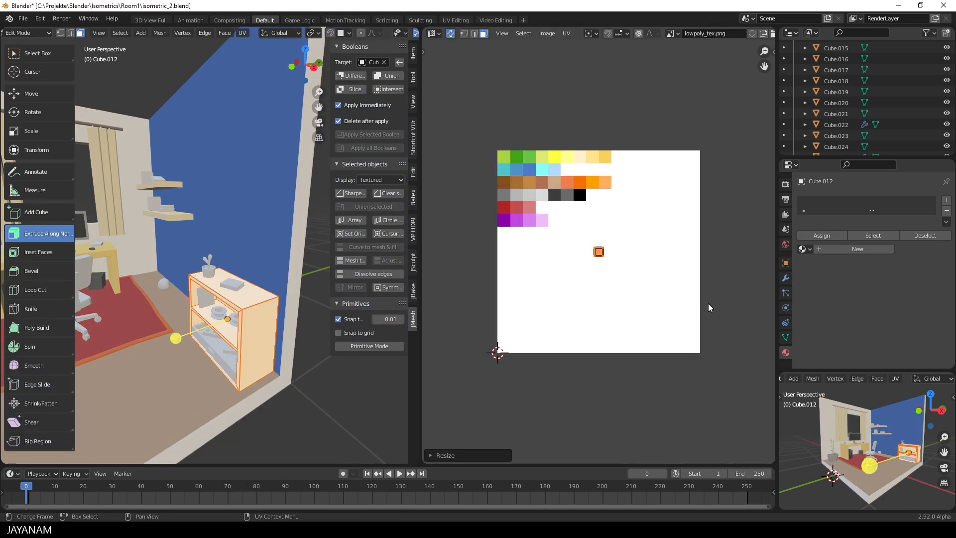
Fit the cabinet's UVs inside a pale cream swatch in the top palette row and assign mat_lowpoly
{"action": "key", "text": "g"}
{"action": "left_click", "coordinate": [689, 209]}
{"action": "key", "text": "s"}
{"action": "left_click", "coordinate": [674, 204]}
{"action": "mouse_move", "coordinate": [310, 331]}
{"action": "middle_mouse_down"}
{"action": "mouse_move", "coordinate": [336, 326]}
{"action": "mouse_move", "coordinate": [311, 323]}
{"action": "middle_mouse_up"}
{"action": "key", "text": "Tab"}
{"action": "key", "text": "Tab"}
{"action": "left_click", "coordinate": [810, 248]}
{"action": "left_click", "coordinate": [836, 272]}
{"action": "scroll", "coordinate": [216, 357], "scroll_direction": "up", "scroll_amount": 4}
{"action": "key", "text": "Tab"}
Start editing the mesh of the potted cactus on top of the cabinet
{"action": "left_click", "coordinate": [203, 245]}
{"action": "key", "text": "Tab"}
{"action": "scroll", "coordinate": [232, 238], "scroll_direction": "up", "scroll_amount": 3}
{"action": "scroll", "coordinate": [573, 269], "scroll_direction": "down", "scroll_amount": 1}
{"action": "middle_click_drag", "start_coordinate": [232, 238], "coordinate": [237, 262]}
{"action": "key", "text": "u"}
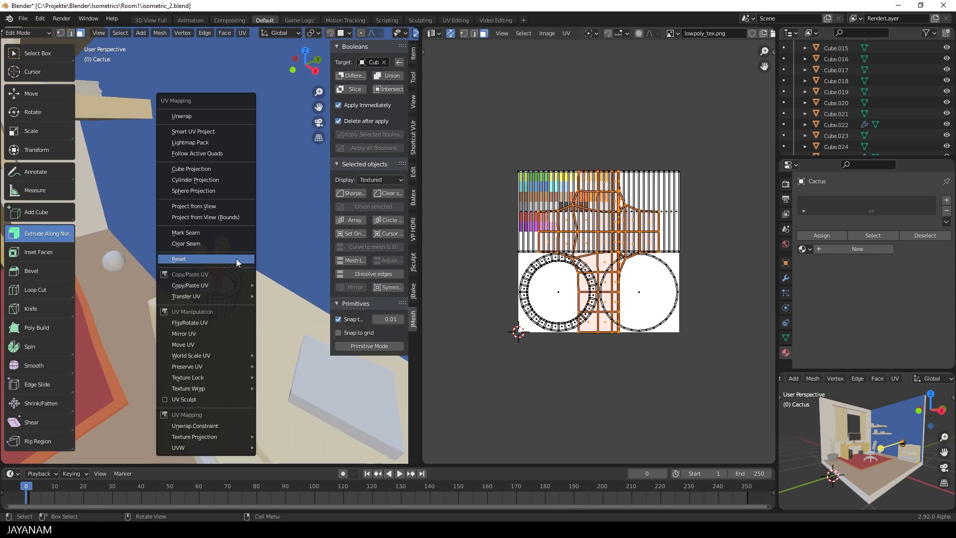
{"action": "left_click", "coordinate": [237, 261]}
{"action": "scroll", "coordinate": [679, 310], "scroll_direction": "down", "scroll_amount": 4}
{"action": "key", "text": "s"}
{"action": "right_click", "coordinate": [610, 262]}
Reset the UVs of the whole cactus mesh, pot included, and shrink them to swatch size
{"action": "key", "text": "a"}
{"action": "key", "text": "u"}
{"action": "left_click", "coordinate": [211, 287]}
{"action": "key", "text": "s"}
{"action": "left_click", "coordinate": [602, 253]}
{"action": "scroll", "coordinate": [709, 309], "scroll_direction": "up", "scroll_amount": 4}
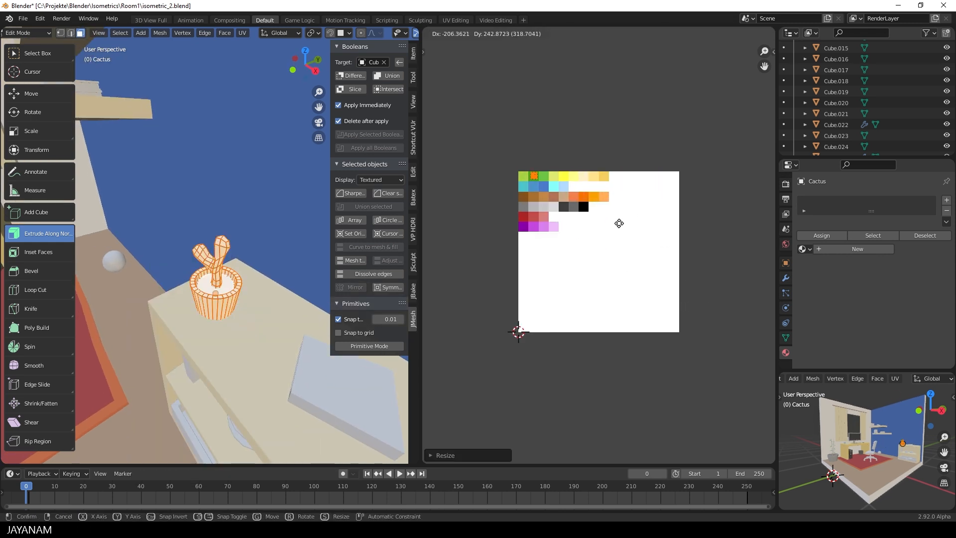
Place the cactus UVs on the second green swatch in the top palette row and assign mat_lowpoly
{"action": "left_click", "coordinate": [617, 223]}
{"action": "left_click", "coordinate": [807, 249]}
{"action": "left_click", "coordinate": [836, 271]}
Move the UVs of the soil face in the cactus pot onto the dark brown swatch
{"action": "scroll", "coordinate": [281, 367], "scroll_direction": "down", "scroll_amount": 2}
{"action": "scroll", "coordinate": [281, 368], "scroll_direction": "up", "scroll_amount": 5}
{"action": "left_click", "coordinate": [224, 350]}
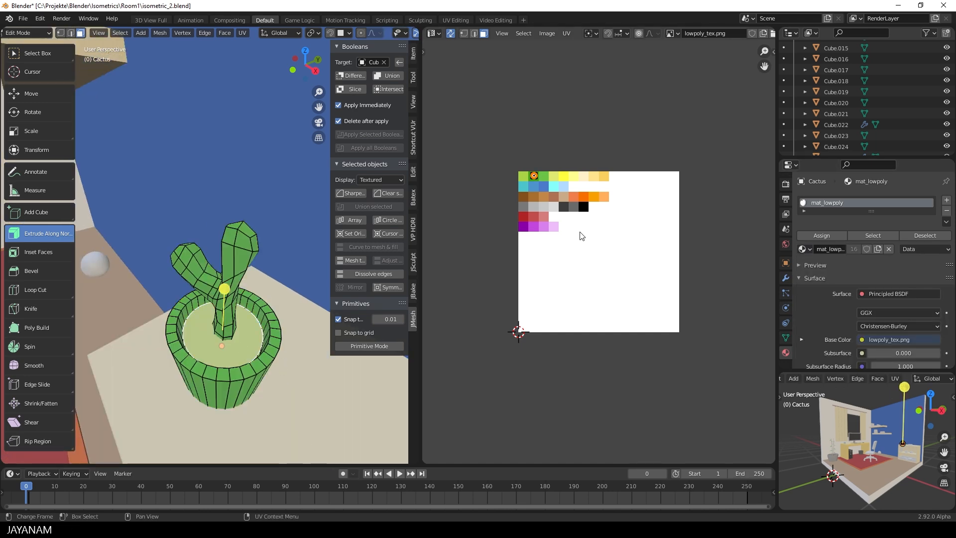
{"action": "key", "text": "g"}
{"action": "left_click", "coordinate": [588, 256]}
Select the linked faces of the cactus pot and move their UVs onto a grey swatch in the fourth palette row
{"action": "middle_click_drag", "start_coordinate": [219, 319], "coordinate": [215, 269]}
{"action": "key", "text": "Tab"}
{"action": "key", "text": "Tab"}
{"action": "key", "text": "l"}
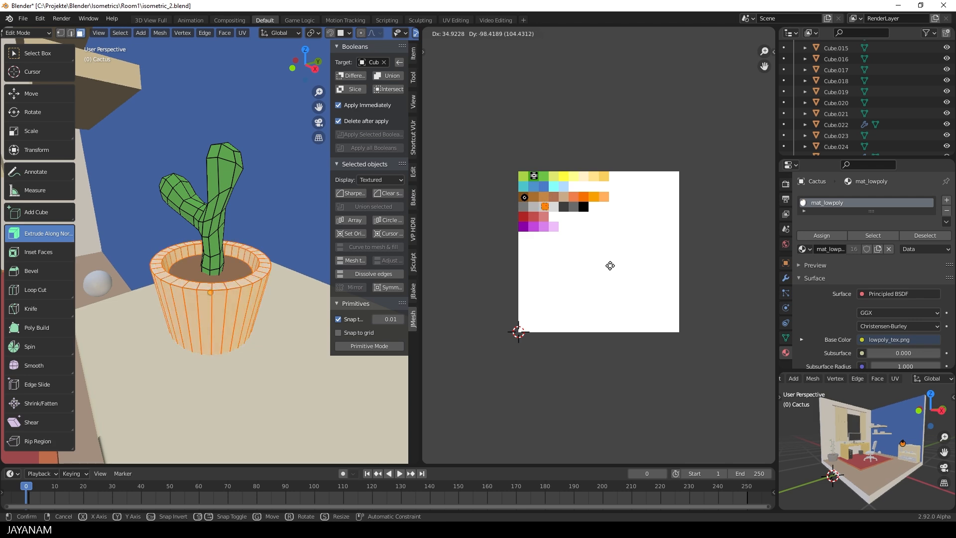
{"action": "left_click", "coordinate": [588, 265]}
{"action": "scroll", "coordinate": [273, 292], "scroll_direction": "down", "scroll_amount": 9}
{"action": "key", "text": "Tab"}
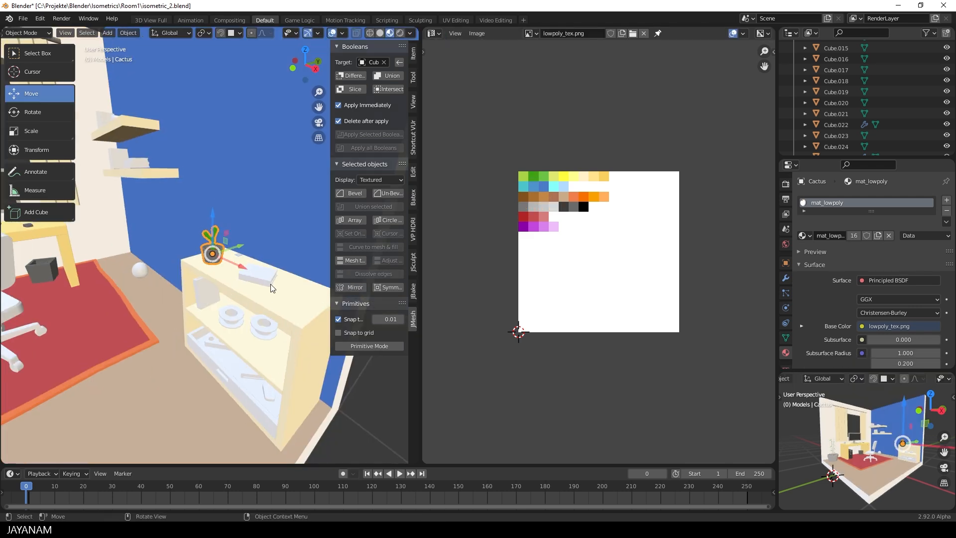
Reset the UVs of the first spool on the cabinet's middle shelf and shrink them to swatch size
{"action": "left_click", "coordinate": [241, 322]}
{"action": "key", "text": "Tab"}
{"action": "key", "text": "a"}
{"action": "key", "text": "u"}
{"action": "left_click", "coordinate": [264, 318]}
{"action": "scroll", "coordinate": [618, 294], "scroll_direction": "down", "scroll_amount": 4}
{"action": "key", "text": "s"}
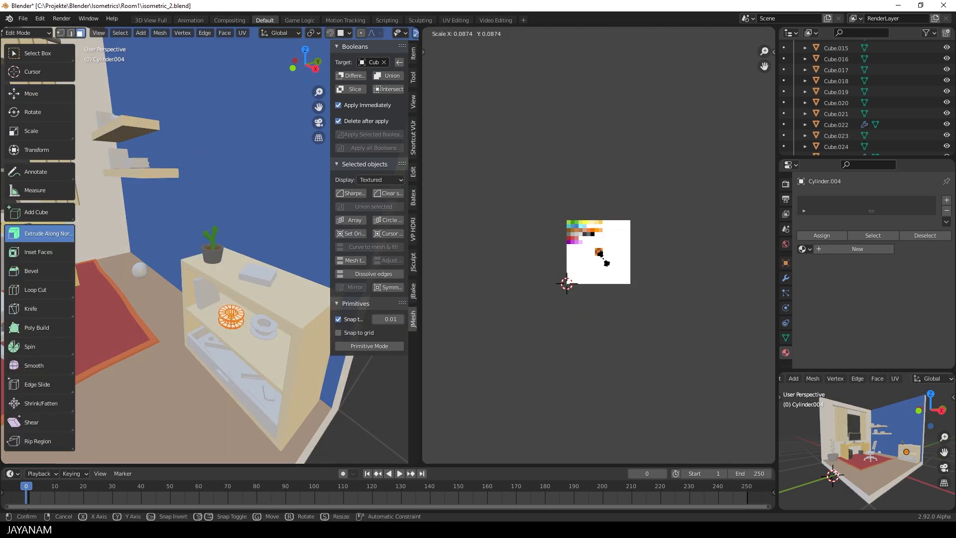
{"action": "left_click", "coordinate": [605, 261]}
{"action": "scroll", "coordinate": [681, 314], "scroll_direction": "up", "scroll_amount": 7}
{"action": "key", "text": "s"}
{"action": "left_click", "coordinate": [657, 299]}
Move the spool's UVs onto the darkest grey swatch in the fourth palette row and assign mat_lowpoly
{"action": "key", "text": "g"}
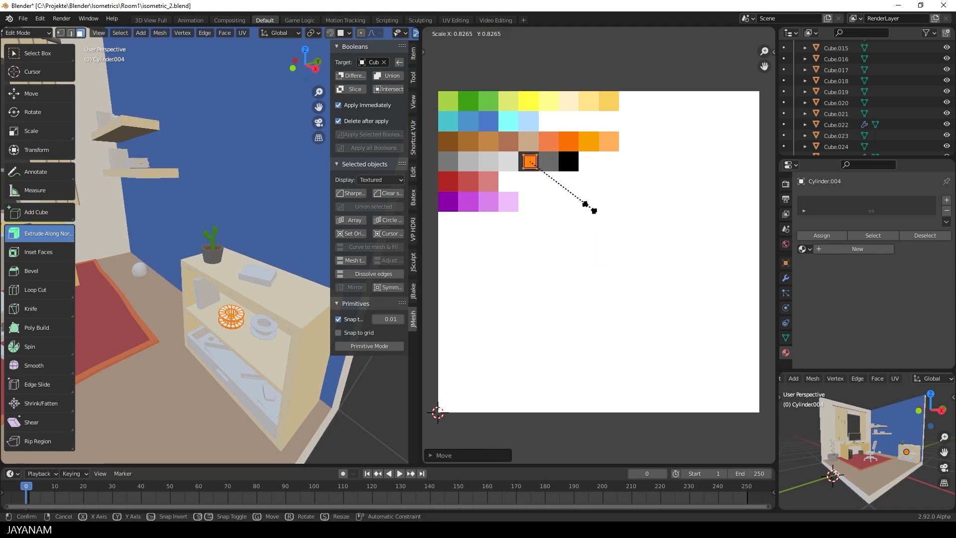
{"action": "left_click", "coordinate": [587, 207]}
{"action": "left_click", "coordinate": [805, 249]}
{"action": "left_click", "coordinate": [822, 265]}
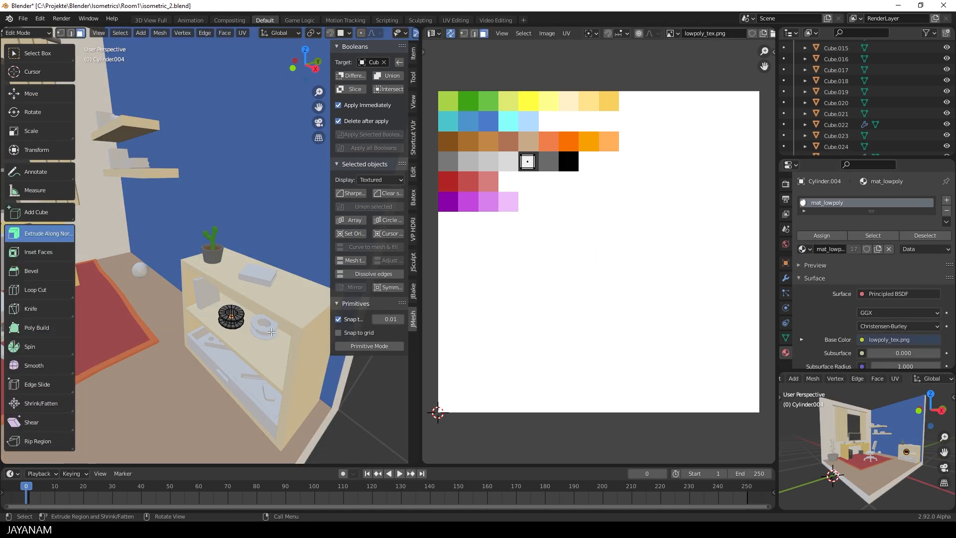
{"action": "key", "text": "Tab"}
Delete the uncoloured second spool and replace it with a duplicate of the dark one, adjusted about 0.03 m along Y
{"action": "left_click", "coordinate": [271, 332]}
{"action": "key", "text": "Delete"}
{"action": "left_click", "coordinate": [235, 319]}
{"action": "key", "text": "shift+d"}
{"action": "left_click", "coordinate": [287, 343]}
{"action": "key", "text": "g"}
{"action": "key", "text": "y"}
{"action": "left_click", "coordinate": [291, 339]}
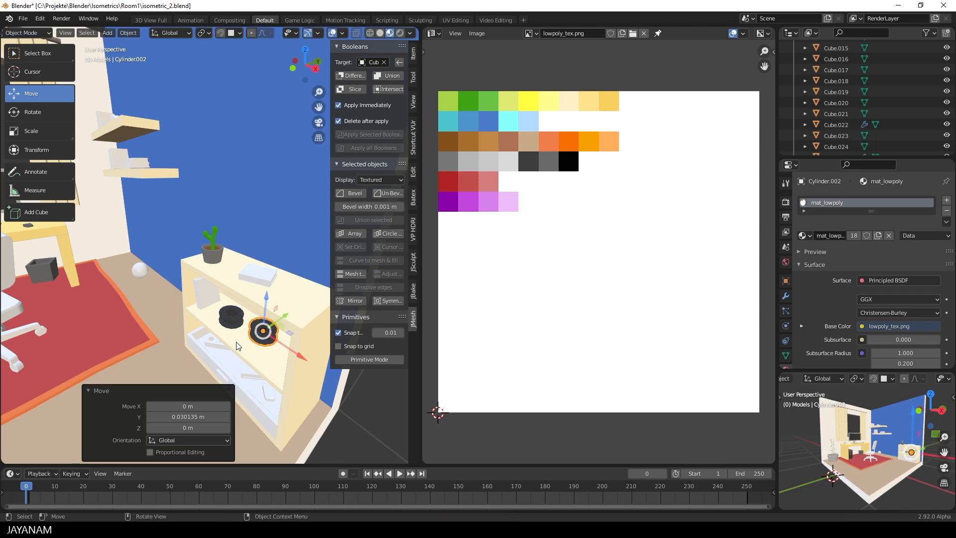
Reset the UVs of the upright book inside the cabinet and shrink them to swatch size
{"action": "left_click", "coordinate": [204, 284]}
{"action": "key", "text": "Tab"}
{"action": "scroll", "coordinate": [493, 250], "scroll_direction": "down", "scroll_amount": 2}
{"action": "key", "text": "a"}
{"action": "key", "text": "u"}
{"action": "left_click", "coordinate": [217, 286]}
{"action": "key", "text": "s"}
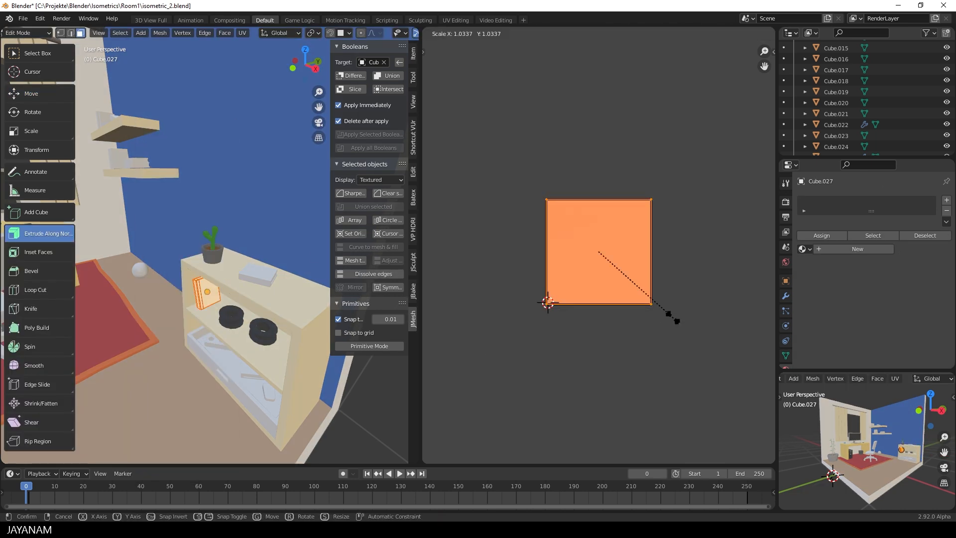
{"action": "left_click", "coordinate": [604, 259]}
{"action": "scroll", "coordinate": [647, 286], "scroll_direction": "up", "scroll_amount": 3}
Move the upright book's UVs onto a red swatch in the fifth palette row and assign mat_lowpoly
{"action": "key", "text": "g"}
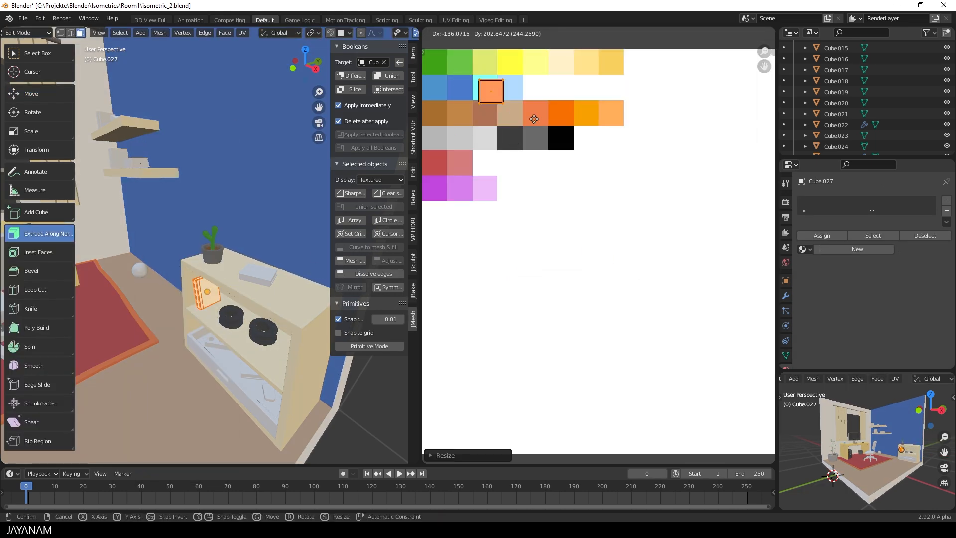
{"action": "left_click", "coordinate": [480, 196]}
{"action": "middle_click_drag", "start_coordinate": [480, 196], "coordinate": [534, 188]}
{"action": "left_click", "coordinate": [805, 249]}
{"action": "left_click", "coordinate": [828, 265]}
Reset the UVs of the book lying on top of the cabinet and shrink them to swatch size
{"action": "scroll", "coordinate": [224, 298], "scroll_direction": "up", "scroll_amount": 4}
{"action": "middle_click_drag", "start_coordinate": [230, 309], "coordinate": [267, 316]}
{"action": "scroll", "coordinate": [267, 316], "scroll_direction": "down", "scroll_amount": 2}
{"action": "key", "text": "Tab"}
{"action": "key", "text": "Tab"}
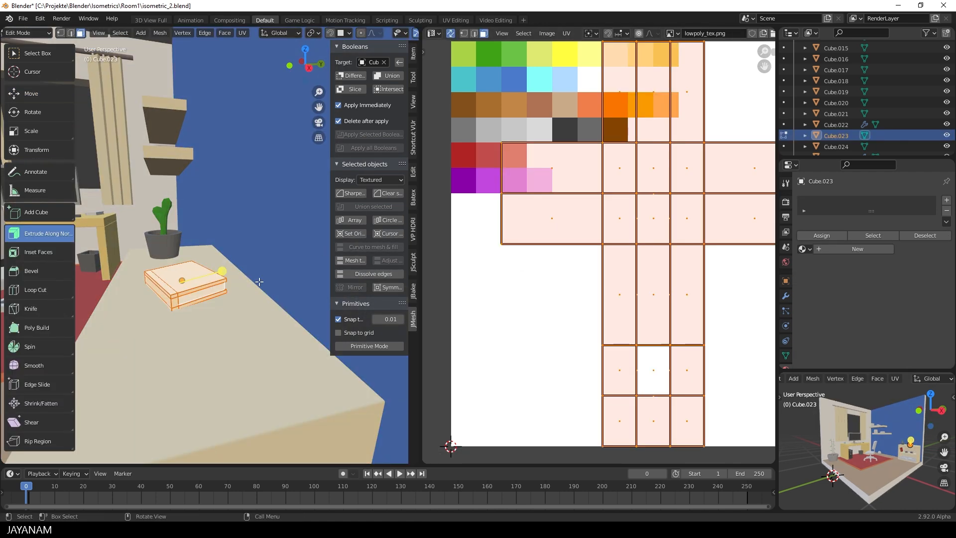
{"action": "key", "text": "u"}
{"action": "left_click", "coordinate": [260, 282]}
{"action": "scroll", "coordinate": [623, 278], "scroll_direction": "down", "scroll_amount": 2}
{"action": "key", "text": "s"}
{"action": "left_click", "coordinate": [634, 250]}
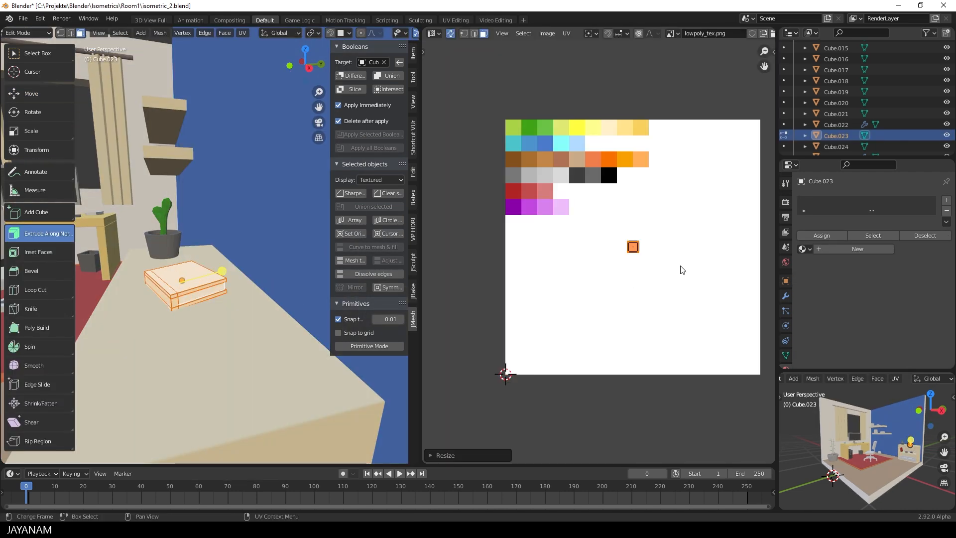
Move the cabinet-top book's UVs onto the dark red swatch in the fifth palette row and assign mat_lowpoly
{"action": "key", "text": "g"}
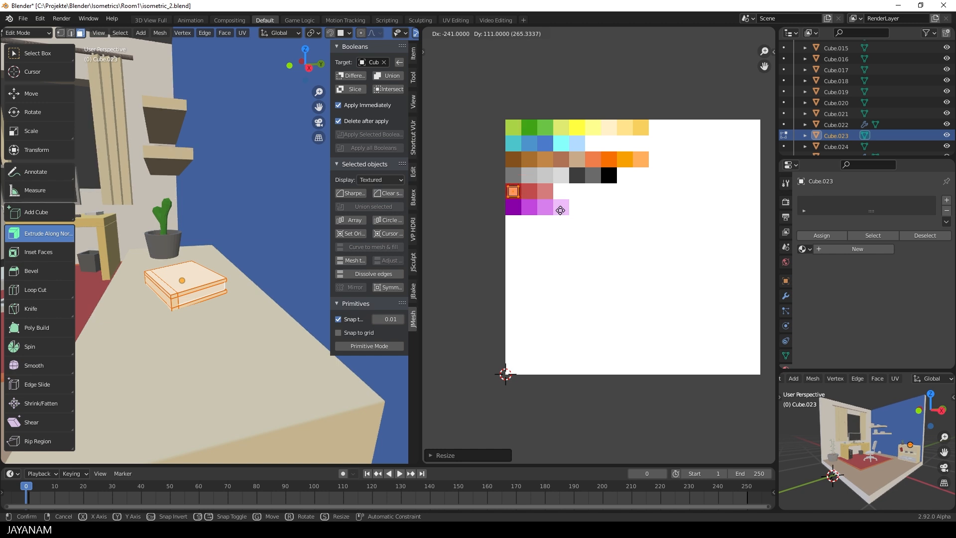
{"action": "left_click", "coordinate": [561, 210]}
{"action": "left_click", "coordinate": [805, 249]}
{"action": "left_click", "coordinate": [818, 264]}
Select the page faces of the cabinet-top book and move their UVs onto the palette's white area
{"action": "middle_click_drag", "start_coordinate": [228, 266], "coordinate": [227, 314]}
{"action": "scroll", "coordinate": [220, 297], "scroll_direction": "up", "scroll_amount": 6}
{"action": "left_click", "coordinate": [314, 316], "text": "shift"}
{"action": "key", "text": "g"}
{"action": "left_click", "coordinate": [687, 222]}
Reset the UVs of the long block with holes in the drawer and shrink them to swatch size
{"action": "scroll", "coordinate": [238, 318], "scroll_direction": "down", "scroll_amount": 7}
{"action": "scroll", "coordinate": [184, 334], "scroll_direction": "up", "scroll_amount": 3}
{"action": "key", "text": "Tab"}
{"action": "left_click", "coordinate": [179, 327]}
{"action": "key", "text": "Tab"}
{"action": "key", "text": "u"}
{"action": "left_click", "coordinate": [183, 334]}
{"action": "scroll", "coordinate": [608, 251], "scroll_direction": "down", "scroll_amount": 2}
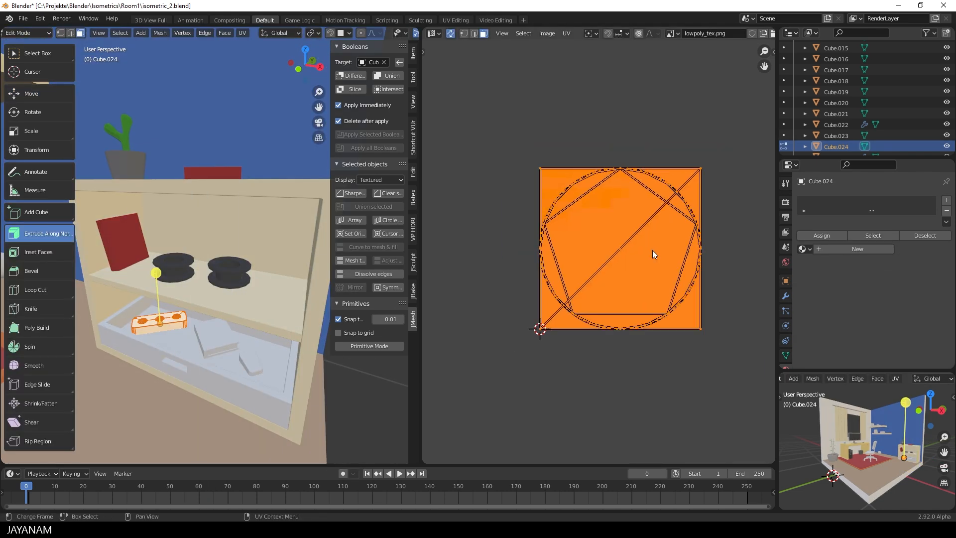
{"action": "key", "text": "s"}
{"action": "left_click", "coordinate": [642, 250]}
Move the long block's UVs onto a light grey swatch in the fourth palette row
{"action": "key", "text": "g"}
{"action": "left_click", "coordinate": [601, 213]}
{"action": "key", "text": "Tab"}
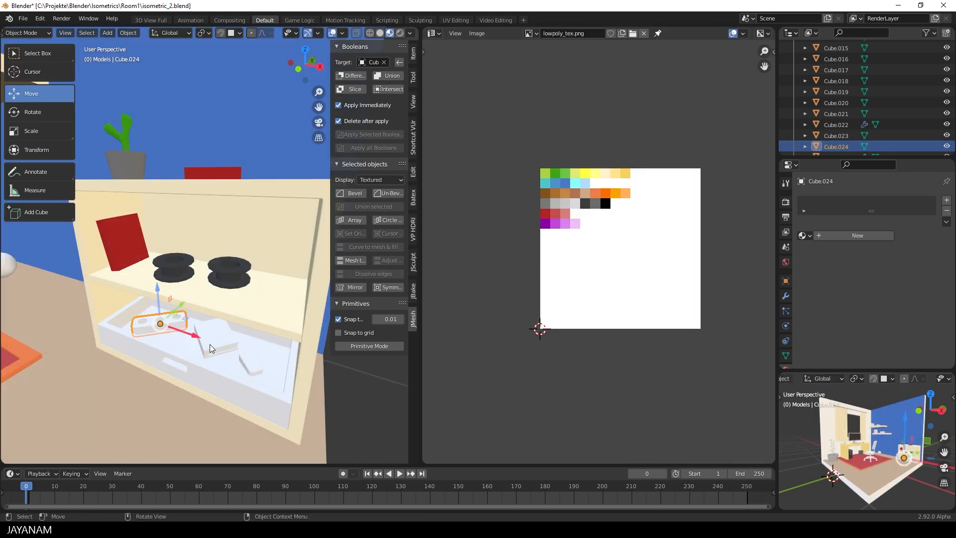
Reset the UVs of the book in the drawer and scale them to 0.04
{"action": "left_click", "coordinate": [213, 343]}
{"action": "key", "text": "Tab"}
{"action": "middle_click_drag", "start_coordinate": [214, 343], "coordinate": [220, 333]}
{"action": "key", "text": "u"}
{"action": "left_click", "coordinate": [220, 333]}
{"action": "type", "text": "s.04"}
{"action": "key", "text": "Return"}
Move the drawer book's UVs onto the second, blue swatch in the second palette row
{"action": "scroll", "coordinate": [662, 274], "scroll_direction": "up", "scroll_amount": 1}
{"action": "key", "text": "g"}
{"action": "left_click", "coordinate": [580, 189]}
Move the UVs of the drawer book's page faces onto the white area and give the book and long block mat_lowpoly
{"action": "middle_click_drag", "start_coordinate": [254, 335], "coordinate": [256, 315]}
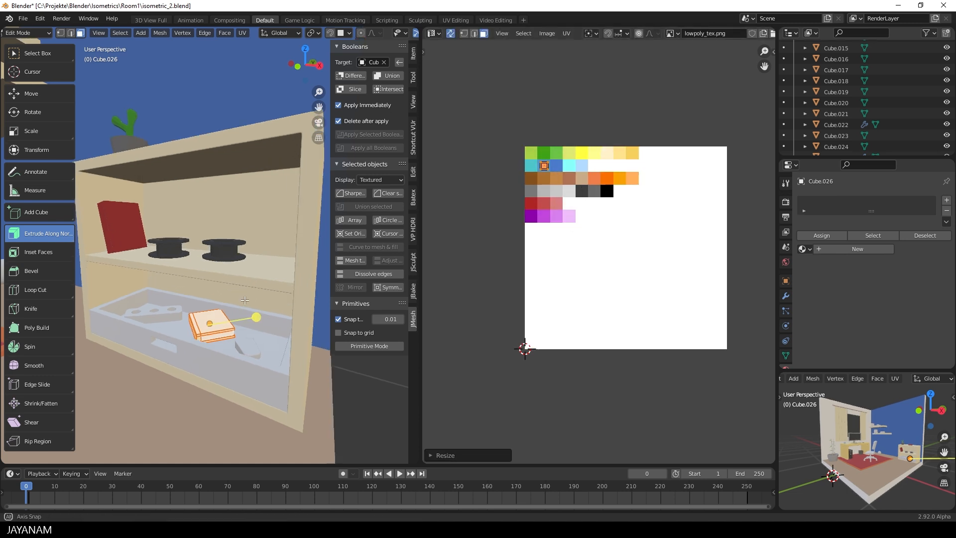
{"action": "key", "text": "Tab"}
{"action": "key", "text": "Tab"}
{"action": "left_click", "coordinate": [217, 341], "text": "alt"}
{"action": "key", "text": "g"}
{"action": "left_click", "coordinate": [605, 273]}
{"action": "key", "text": "Tab"}
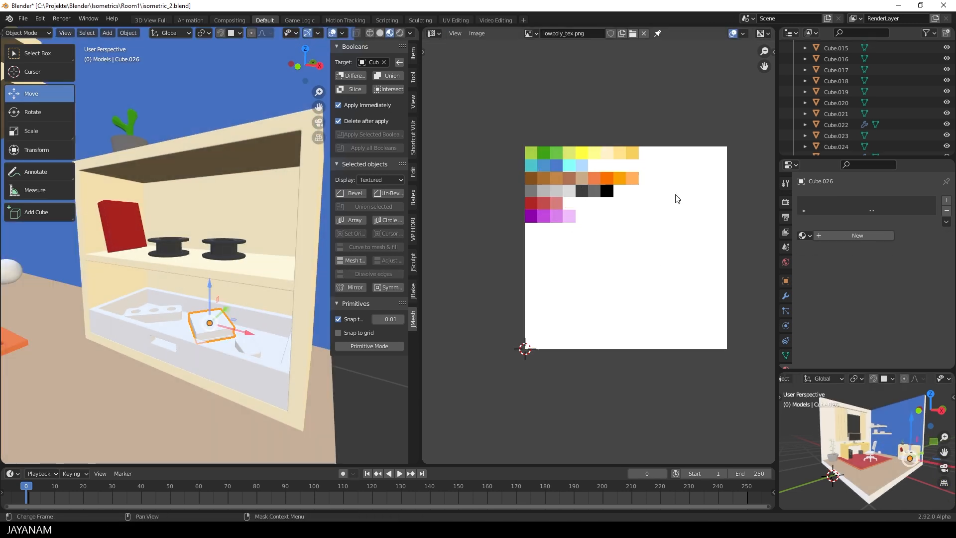
{"action": "left_click", "coordinate": [155, 316]}
Reset the UVs of the small angular block beside the drawer book and shrink them to swatch size
{"action": "left_click", "coordinate": [251, 348]}
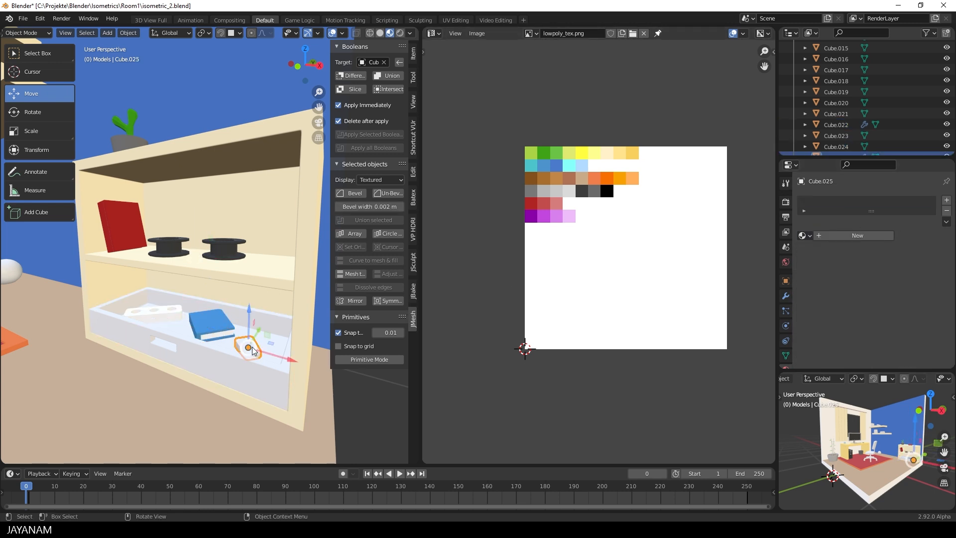
{"action": "key", "text": "Tab"}
{"action": "key", "text": "u"}
{"action": "left_click", "coordinate": [252, 257]}
{"action": "scroll", "coordinate": [616, 249], "scroll_direction": "down", "scroll_amount": 2}
{"action": "key", "text": "s"}
{"action": "left_click", "coordinate": [621, 263]}
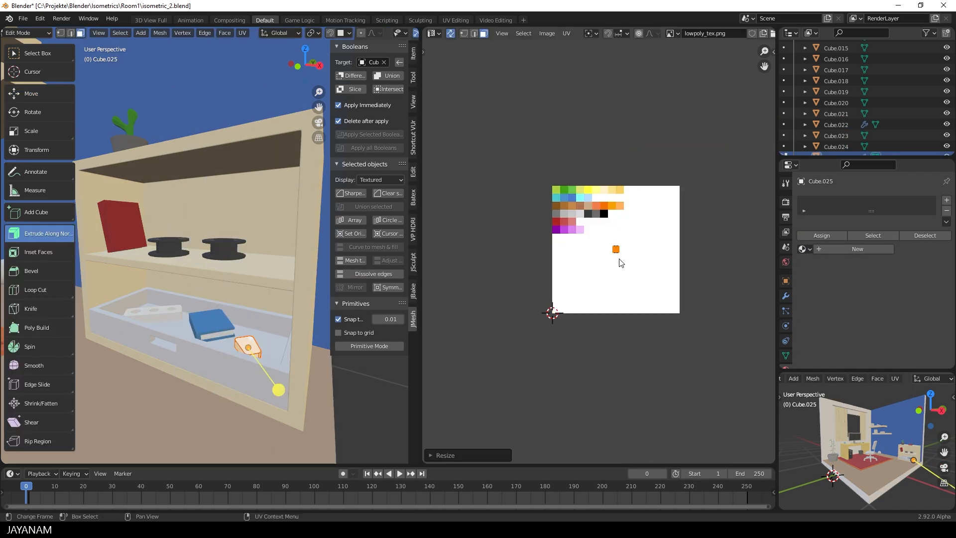
Place the small block's UVs on a dark grey swatch in the fourth palette row, rescale them and assign mat_lowpoly
{"action": "scroll", "coordinate": [624, 262], "scroll_direction": "up", "scroll_amount": 1}
{"action": "key", "text": "g"}
{"action": "left_click", "coordinate": [654, 231]}
{"action": "key", "text": "s"}
{"action": "left_click", "coordinate": [645, 228]}
{"action": "left_click", "coordinate": [805, 249]}
{"action": "left_click", "coordinate": [832, 273]}
Reset the UVs of the whole open drawer and shrink them to swatch size
{"action": "key", "text": "Tab"}
{"action": "left_click", "coordinate": [205, 356]}
{"action": "key", "text": "Tab"}
{"action": "key", "text": "a"}
{"action": "key", "text": "u"}
{"action": "left_click", "coordinate": [147, 320]}
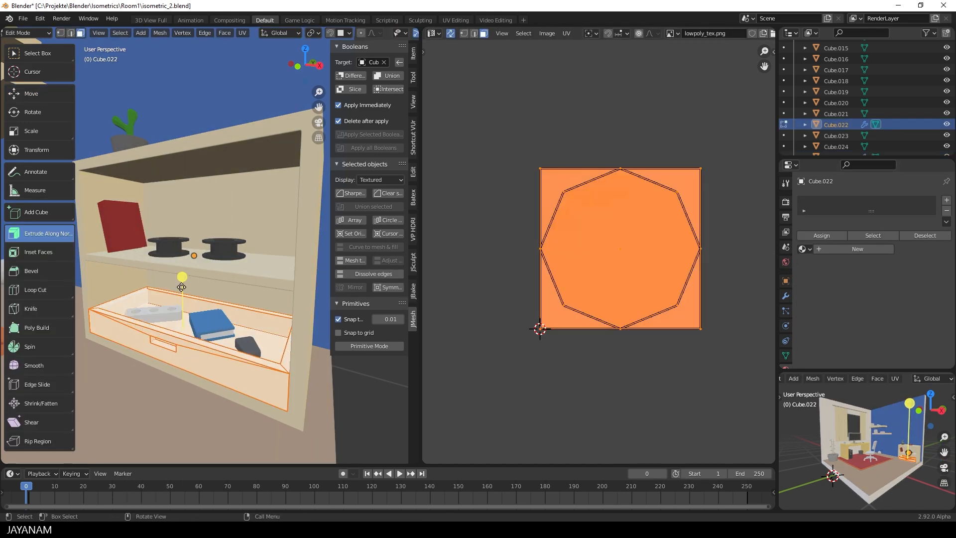
{"action": "key", "text": "s"}
{"action": "left_click", "coordinate": [600, 253]}
{"action": "scroll", "coordinate": [600, 253], "scroll_direction": "up", "scroll_amount": 1}
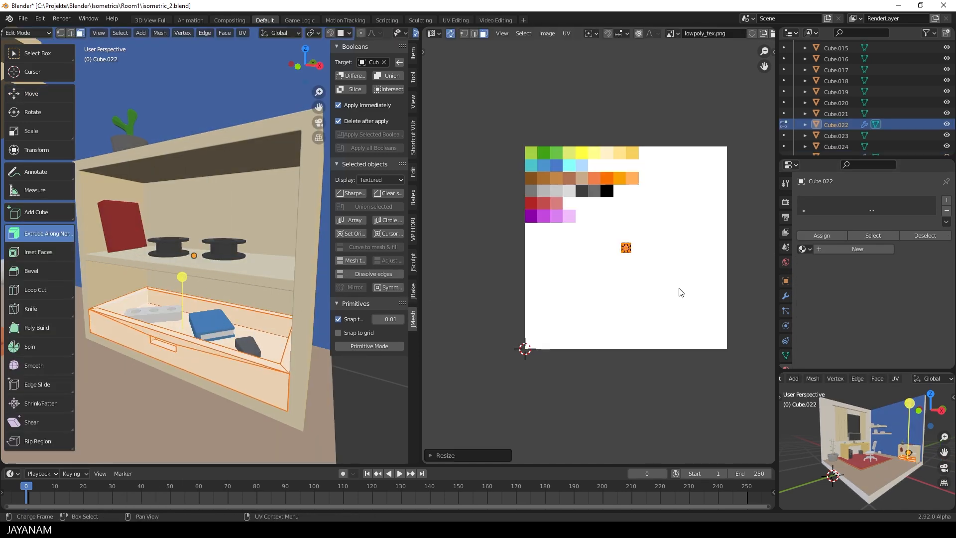
Move the drawer's UVs onto the golden yellow swatch ending the first palette row and assign mat_lowpoly
{"action": "key", "text": "g"}
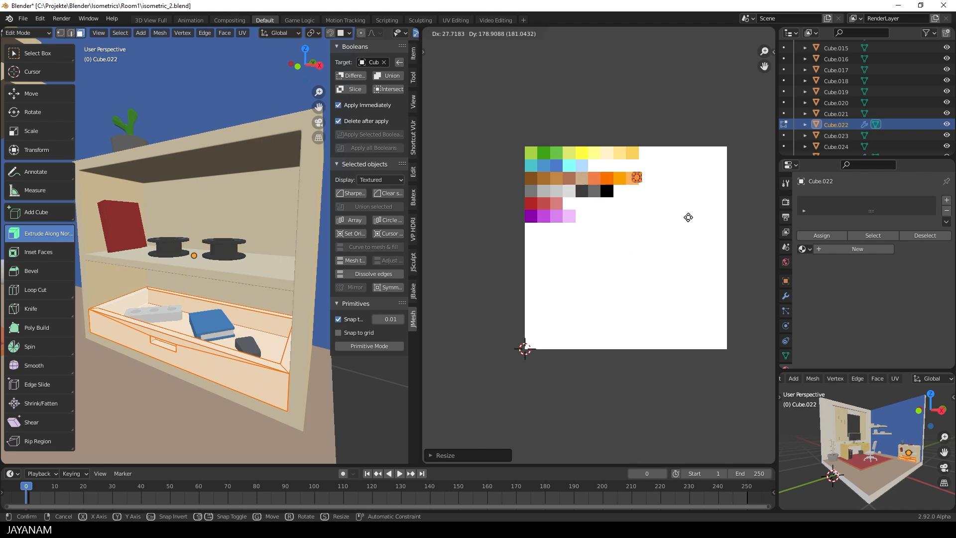
{"action": "left_click", "coordinate": [688, 193]}
{"action": "scroll", "coordinate": [196, 243], "scroll_direction": "down", "scroll_amount": 4}
{"action": "key", "text": "Tab"}
{"action": "left_click", "coordinate": [803, 249]}
{"action": "left_click", "coordinate": [833, 273]}
Save the scene file
{"action": "scroll", "coordinate": [229, 286], "scroll_direction": "down", "scroll_amount": 2}
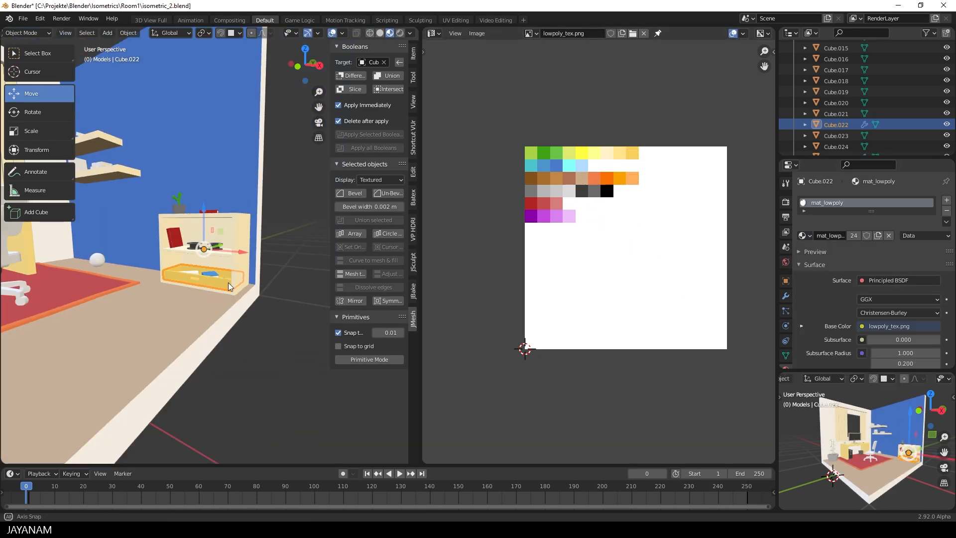
{"action": "middle_click_drag", "start_coordinate": [229, 287], "coordinate": [215, 301]}
{"action": "key", "text": "ctrl+s"}
Reset the UVs of the ball on the floor and scale them to 0.05
{"action": "middle_click_drag", "start_coordinate": [150, 279], "coordinate": [198, 347], "text": "shift"}
{"action": "scroll", "coordinate": [256, 253], "scroll_direction": "up", "scroll_amount": 3}
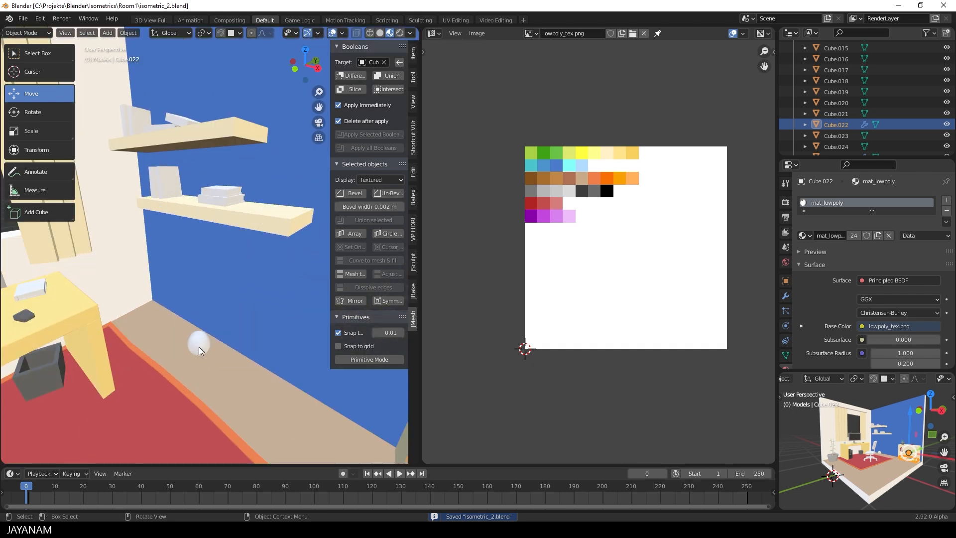
{"action": "left_click", "coordinate": [199, 347]}
{"action": "key", "text": "Tab"}
{"action": "key", "text": "u"}
{"action": "left_click", "coordinate": [238, 323]}
{"action": "scroll", "coordinate": [239, 362], "scroll_direction": "down", "scroll_amount": 2}
{"action": "type", "text": "s0.05"}
{"action": "key", "text": "Return"}
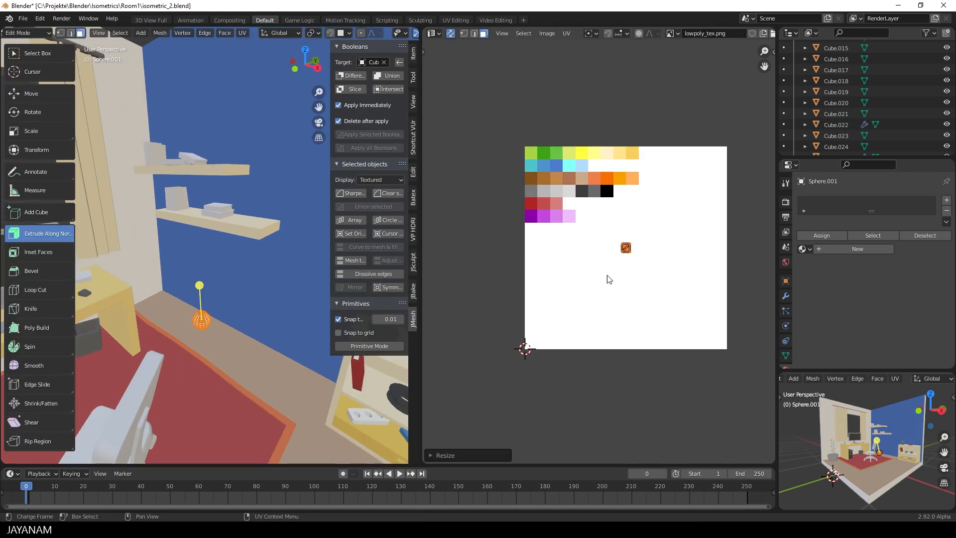
Move the ball's UVs onto the dark red swatch in the fifth palette row and assign mat_lowpoly
{"action": "key", "text": "g"}
{"action": "left_click", "coordinate": [540, 221]}
{"action": "left_click", "coordinate": [804, 249]}
{"action": "left_click", "coordinate": [825, 272]}
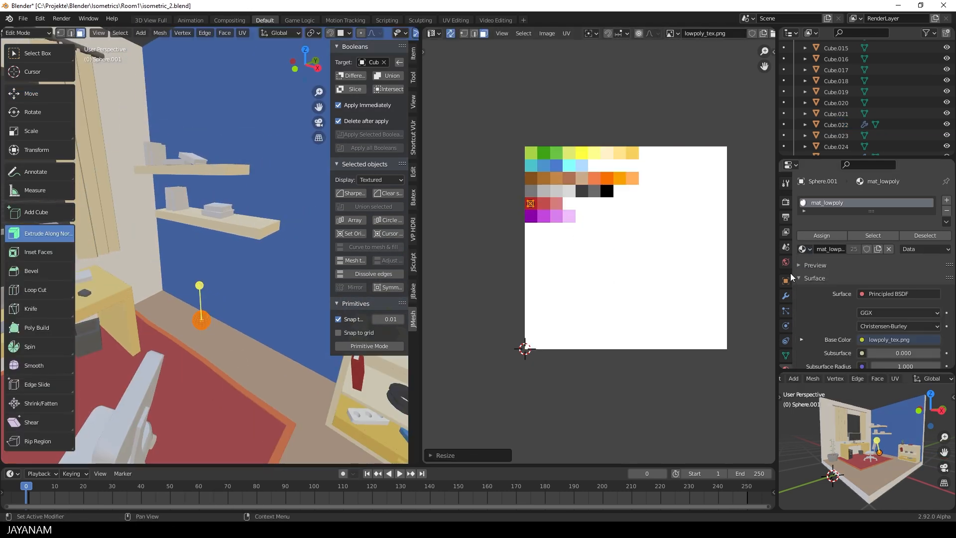
{"action": "scroll", "coordinate": [214, 299], "scroll_direction": "down", "scroll_amount": 5}
{"action": "key", "text": "Tab"}
Reset the UVs of the book on the desk and shrink them to swatch size
{"action": "left_click", "coordinate": [390, 33]}
{"action": "scroll", "coordinate": [245, 348], "scroll_direction": "up", "scroll_amount": 3}
{"action": "left_click", "coordinate": [246, 348]}
{"action": "mouse_move", "coordinate": [245, 349]}
{"action": "middle_mouse_down"}
{"action": "mouse_move", "coordinate": [228, 398]}
{"action": "mouse_move", "coordinate": [202, 351]}
{"action": "middle_mouse_up"}
{"action": "scroll", "coordinate": [219, 380], "scroll_direction": "up", "scroll_amount": 3}
{"action": "left_click", "coordinate": [181, 386]}
{"action": "key", "text": "Tab"}
{"action": "key", "text": "u"}
{"action": "left_click", "coordinate": [194, 322]}
{"action": "key", "text": "s"}
{"action": "left_click", "coordinate": [641, 293]}
Fit the desk book's UVs inside the dark red swatch in the fifth palette row and assign mat_lowpoly
{"action": "key", "text": "g"}
{"action": "left_click", "coordinate": [611, 243]}
{"action": "key", "text": "s"}
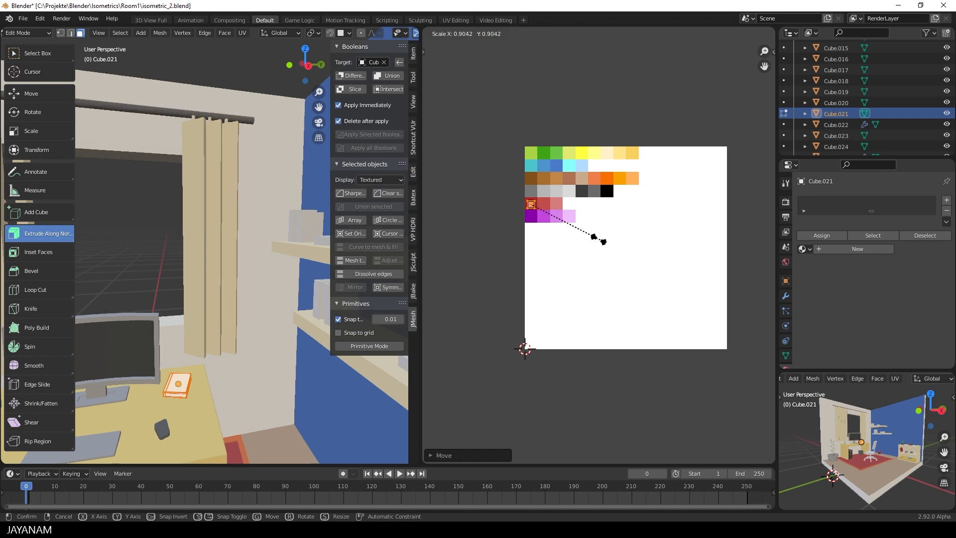
{"action": "left_click", "coordinate": [598, 239]}
{"action": "middle_click_drag", "start_coordinate": [299, 299], "coordinate": [279, 289]}
{"action": "scroll", "coordinate": [249, 299], "scroll_direction": "up", "scroll_amount": 3}
{"action": "left_click", "coordinate": [804, 249]}
{"action": "left_click", "coordinate": [857, 264]}
Select the page faces of the desk book and move their UVs onto the palette's white area
{"action": "scroll", "coordinate": [224, 319], "scroll_direction": "up", "scroll_amount": 3}
{"action": "left_click", "coordinate": [214, 326]}
{"action": "middle_click_drag", "start_coordinate": [214, 331], "coordinate": [165, 341]}
{"action": "left_click", "coordinate": [259, 359], "text": "shift"}
{"action": "key", "text": "g"}
{"action": "left_click", "coordinate": [645, 247]}
Reset the UVs of the upright book nearest the corner on the upper wall shelf and scale them to 0.05
{"action": "scroll", "coordinate": [224, 308], "scroll_direction": "down", "scroll_amount": 4}
{"action": "middle_click_drag", "start_coordinate": [209, 308], "coordinate": [289, 308]}
{"action": "middle_click_drag", "start_coordinate": [269, 259], "coordinate": [264, 344], "text": "shift"}
{"action": "scroll", "coordinate": [229, 319], "scroll_direction": "up", "scroll_amount": 3}
{"action": "key", "text": "Tab"}
{"action": "left_click", "coordinate": [193, 326]}
{"action": "key", "text": "Tab"}
{"action": "key", "text": "u"}
{"action": "left_click", "coordinate": [230, 296]}
{"action": "type", "text": "s.05"}
{"action": "key", "text": "Return"}
Move the corner book's UVs onto the dark green swatch in the first palette row and assign mat_lowpoly
{"action": "scroll", "coordinate": [652, 281], "scroll_direction": "up", "scroll_amount": 1}
{"action": "key", "text": "g"}
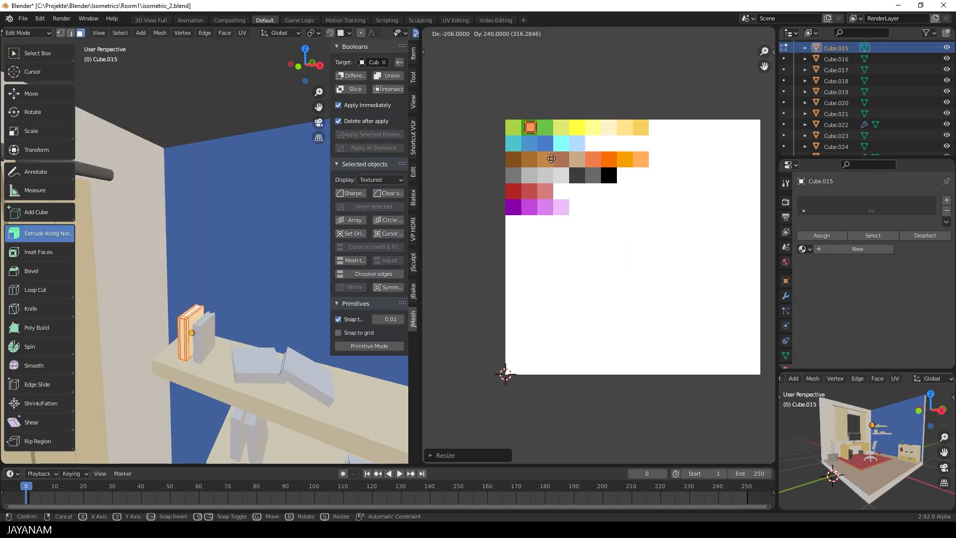
{"action": "left_click", "coordinate": [551, 159]}
{"action": "middle_click_drag", "start_coordinate": [234, 299], "coordinate": [237, 314]}
{"action": "left_click", "coordinate": [805, 249]}
{"action": "left_click", "coordinate": [830, 271]}
Move the UVs of the green shelf book's page faces onto the palette's white area
{"action": "scroll", "coordinate": [199, 309], "scroll_direction": "up", "scroll_amount": 1}
{"action": "left_click", "coordinate": [190, 317]}
{"action": "key", "text": "g"}
{"action": "left_click", "coordinate": [643, 294]}
Reset the UVs of the second upright book on the upper wall shelf and scale them to 0.05
{"action": "middle_click_drag", "start_coordinate": [264, 265], "coordinate": [260, 247]}
{"action": "key", "text": "Tab"}
{"action": "left_click", "coordinate": [205, 304]}
{"action": "key", "text": "Tab"}
{"action": "key", "text": "u"}
{"action": "left_click", "coordinate": [237, 290]}
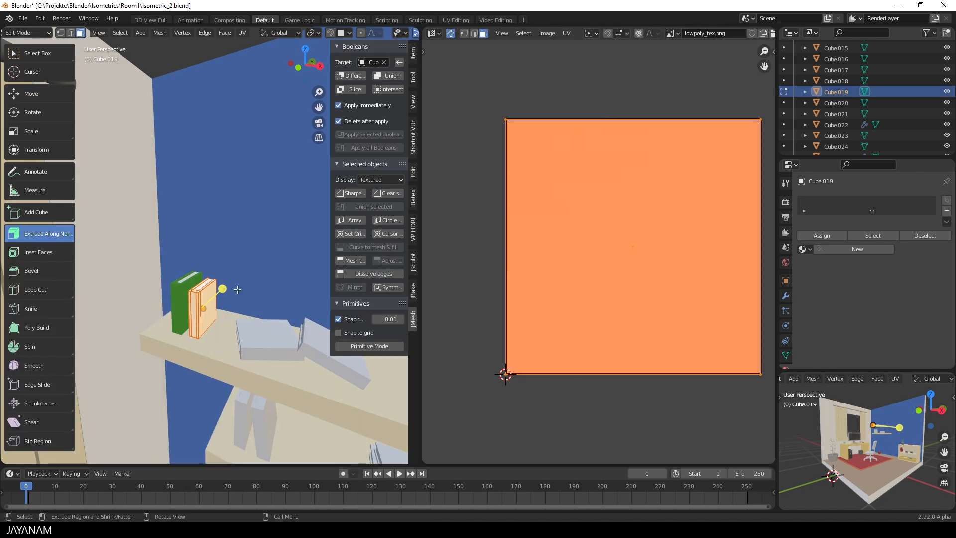
{"action": "type", "text": "s.05"}
{"action": "key", "text": "Return"}
Move the second book's UVs onto the dark red swatch in the fifth palette row and assign mat_lowpoly
{"action": "key", "text": "g"}
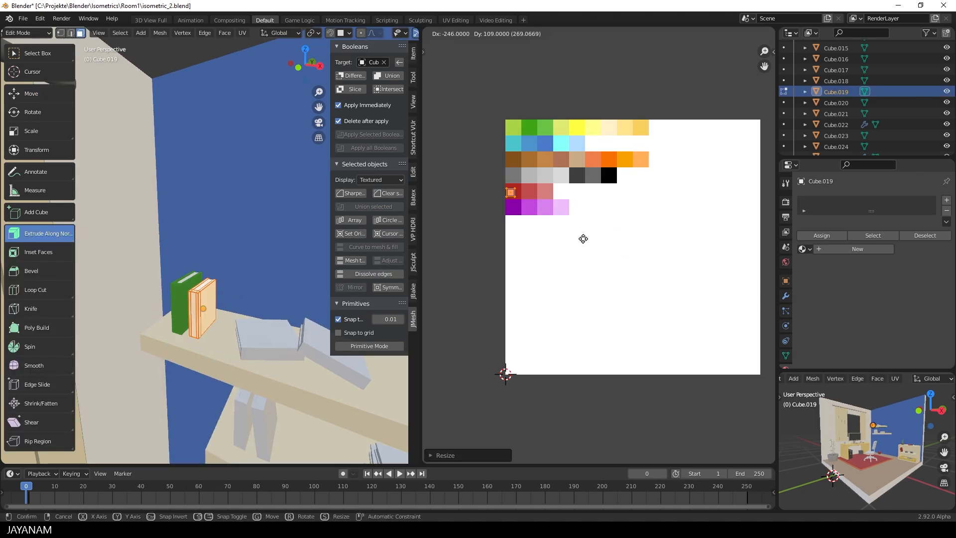
{"action": "left_click", "coordinate": [586, 238]}
{"action": "middle_click_drag", "start_coordinate": [277, 292], "coordinate": [269, 292]}
{"action": "left_click", "coordinate": [805, 249]}
{"action": "left_click", "coordinate": [829, 271]}
Move the UVs of the red upright book's page faces onto the palette's white area
{"action": "scroll", "coordinate": [224, 299], "scroll_direction": "up", "scroll_amount": 2}
{"action": "left_click", "coordinate": [209, 300]}
{"action": "key", "text": "g"}
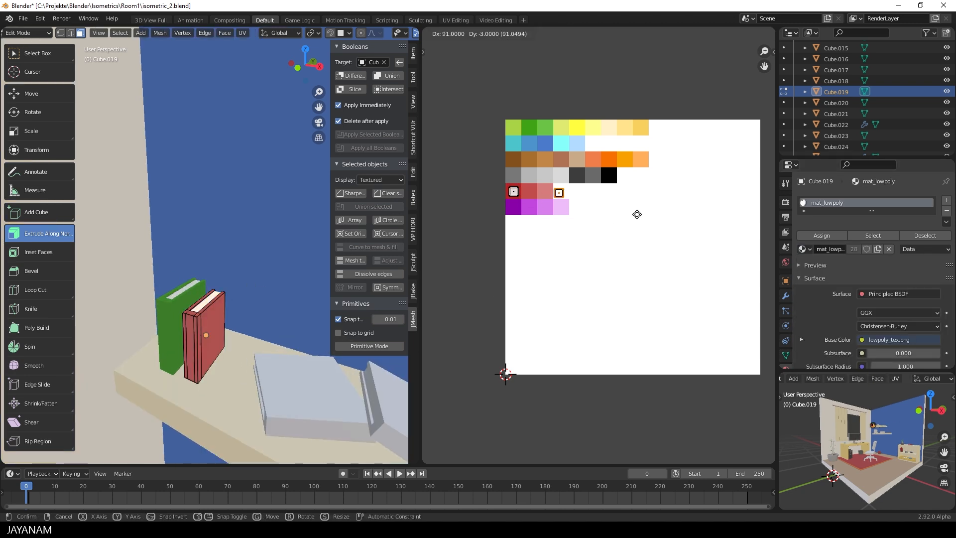
{"action": "left_click", "coordinate": [642, 212]}
Reset the UVs of the flat-lying book on the upper shelf and scale them to 0.05
{"action": "middle_click_drag", "start_coordinate": [239, 238], "coordinate": [201, 196], "text": "shift"}
{"action": "key", "text": "Tab"}
{"action": "left_click", "coordinate": [275, 318]}
{"action": "key", "text": "Tab"}
{"action": "key", "text": "u"}
{"action": "left_click", "coordinate": [278, 312]}
{"action": "type", "text": "s.05"}
{"action": "key", "text": "Return"}
Move the flat book's UVs onto the third blue swatch in the second palette row and assign mat_lowpoly
{"action": "key", "text": "g"}
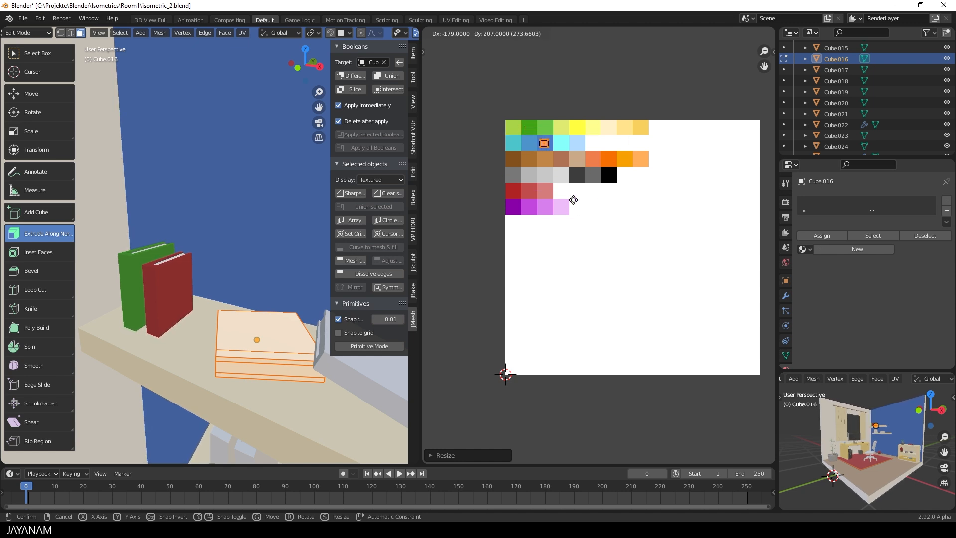
{"action": "left_click", "coordinate": [574, 201]}
{"action": "left_click", "coordinate": [805, 249]}
{"action": "left_click", "coordinate": [829, 271]}
Reset the UVs of the tilted book leaning on the flat one and scale them to 0.05
{"action": "scroll", "coordinate": [298, 312], "scroll_direction": "down", "scroll_amount": 3}
{"action": "key", "text": "Tab"}
{"action": "left_click", "coordinate": [298, 312]}
{"action": "key", "text": "Tab"}
{"action": "key", "text": "u"}
{"action": "left_click", "coordinate": [277, 289]}
{"action": "scroll", "coordinate": [569, 285], "scroll_direction": "down", "scroll_amount": 2}
{"action": "type", "text": "s.05"}
{"action": "key", "text": "Return"}
Move the tilted book's UVs onto the dark red swatch and assign mat_lowpoly
{"action": "key", "text": "g"}
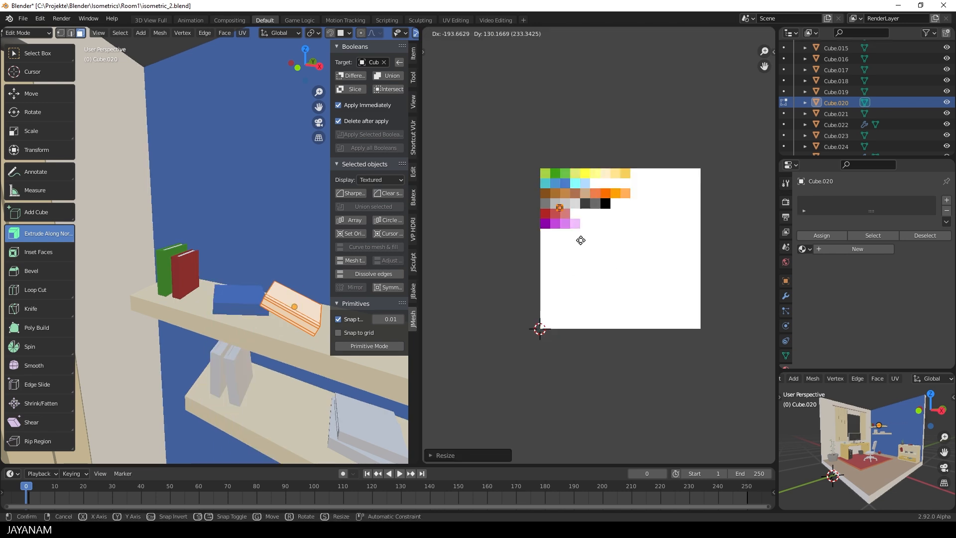
{"action": "left_click", "coordinate": [569, 249]}
{"action": "left_click", "coordinate": [805, 249]}
{"action": "left_click", "coordinate": [831, 265]}
Reset the UVs of the first upright book on the lower wall shelf and scale them to 0.05
{"action": "scroll", "coordinate": [259, 299], "scroll_direction": "down", "scroll_amount": 3}
{"action": "middle_click_drag", "start_coordinate": [249, 298], "coordinate": [224, 274]}
{"action": "scroll", "coordinate": [214, 269], "scroll_direction": "up", "scroll_amount": 3}
{"action": "key", "text": "Tab"}
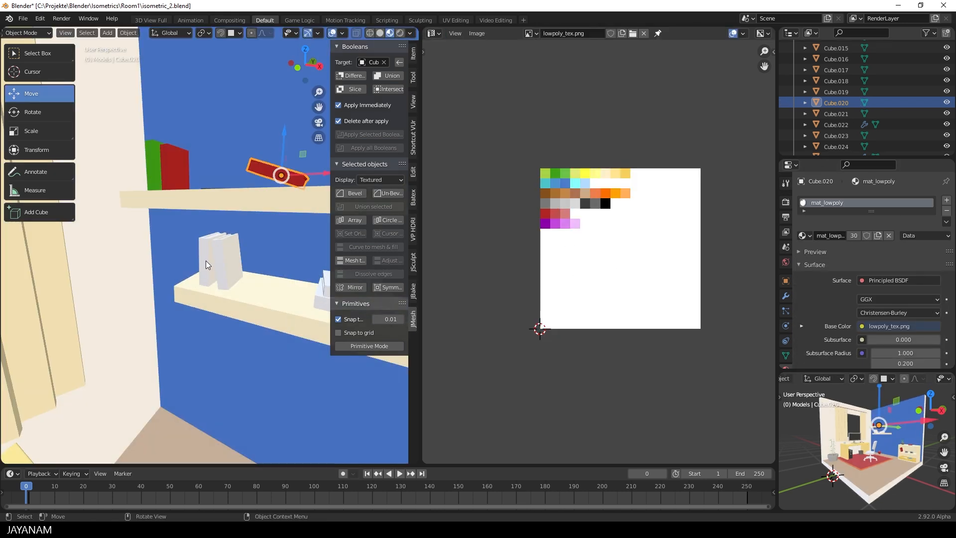
{"action": "left_click", "coordinate": [209, 264]}
{"action": "key", "text": "Tab"}
{"action": "key", "text": "u"}
{"action": "left_click", "coordinate": [280, 228]}
{"action": "type", "text": "s.05"}
{"action": "key", "text": "Return"}
Move the lower-shelf book's UVs onto the second purple swatch in the sixth palette row and assign mat_lowpoly
{"action": "key", "text": "g"}
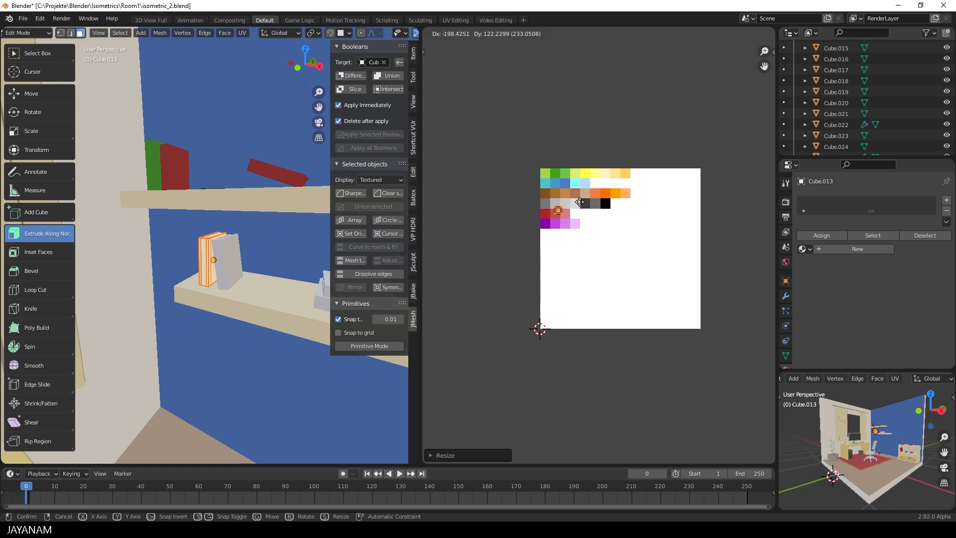
{"action": "left_click", "coordinate": [577, 215]}
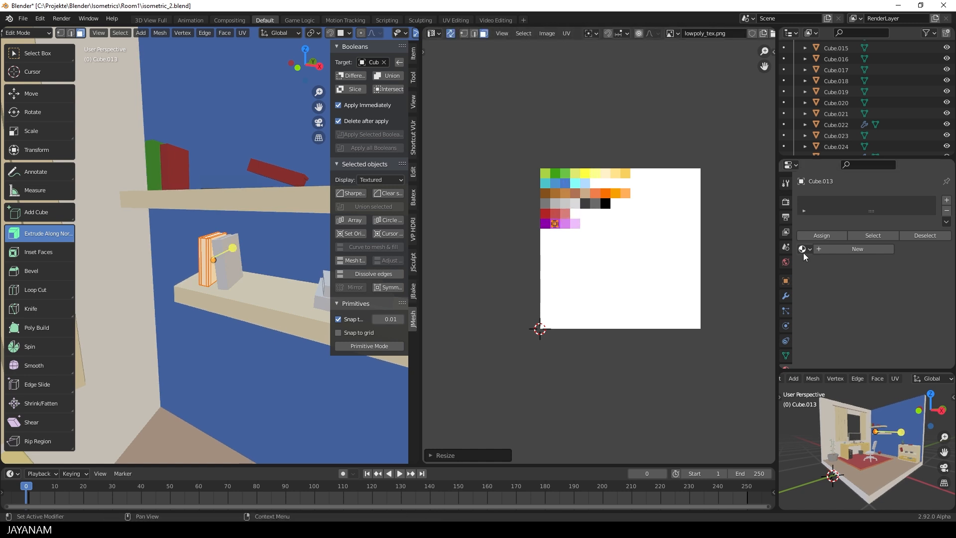
{"action": "left_click", "coordinate": [806, 250]}
{"action": "left_click", "coordinate": [831, 266]}
Move the UVs of the purple book's page faces onto the palette's white area
{"action": "key", "text": "Tab"}
{"action": "scroll", "coordinate": [219, 264], "scroll_direction": "up", "scroll_amount": 3}
{"action": "middle_click_drag", "start_coordinate": [220, 263], "coordinate": [222, 284]}
{"action": "key", "text": "Tab"}
{"action": "left_click", "coordinate": [212, 231]}
{"action": "key", "text": "g"}
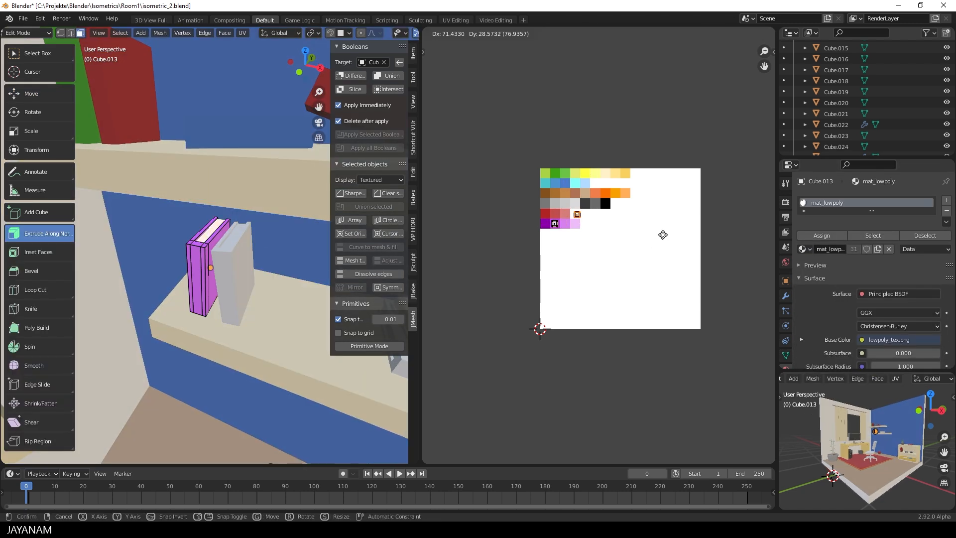
{"action": "left_click", "coordinate": [662, 234]}
Delete the uncoloured upright book beside the purple one on the lower shelf
{"action": "key", "text": "Tab"}
{"action": "key", "text": "Tab"}
{"action": "key", "text": "Tab"}
{"action": "left_click", "coordinate": [236, 273]}
{"action": "middle_click_drag", "start_coordinate": [245, 299], "coordinate": [257, 318]}
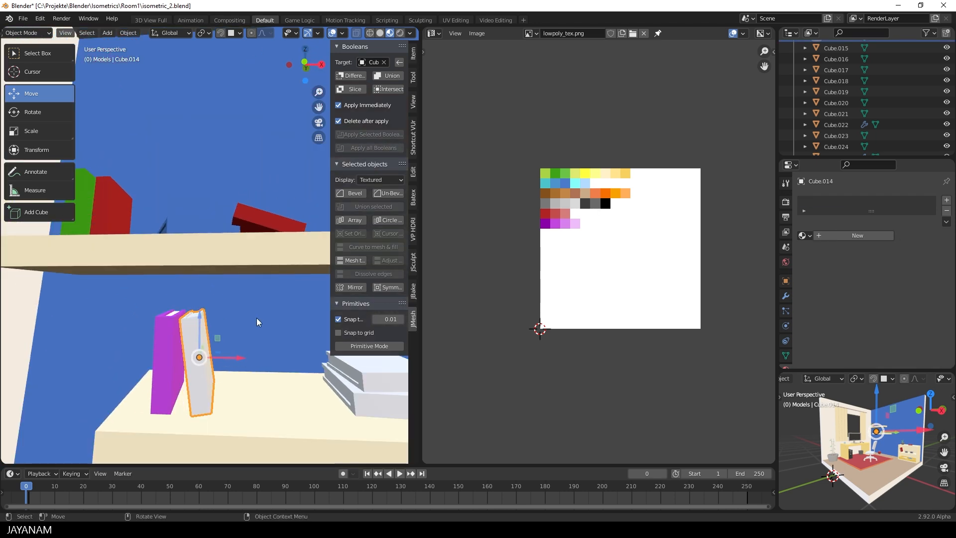
{"action": "key", "text": "Delete"}
Duplicate the purple book along X and rotate the copy so it leans against the original
{"action": "left_click", "coordinate": [172, 356]}
{"action": "key", "text": "shift+d"}
{"action": "key", "text": "x"}
{"action": "left_click", "coordinate": [277, 366]}
{"action": "key", "text": "r"}
{"action": "left_click", "coordinate": [263, 350]}
{"action": "mouse_move", "coordinate": [254, 373]}
{"action": "middle_mouse_down"}
{"action": "mouse_move", "coordinate": [260, 351]}
{"action": "mouse_move", "coordinate": [257, 373]}
{"action": "middle_mouse_up"}
{"action": "left_click_drag", "start_coordinate": [225, 335], "coordinate": [213, 335]}
Select the duplicated book's cover UVs and move them onto the dark red swatch
{"action": "middle_click_drag", "start_coordinate": [259, 329], "coordinate": [224, 331]}
{"action": "key", "text": "Tab"}
{"action": "scroll", "coordinate": [600, 251], "scroll_direction": "up", "scroll_amount": 2}
{"action": "left_click_drag", "start_coordinate": [515, 198], "coordinate": [558, 247]}
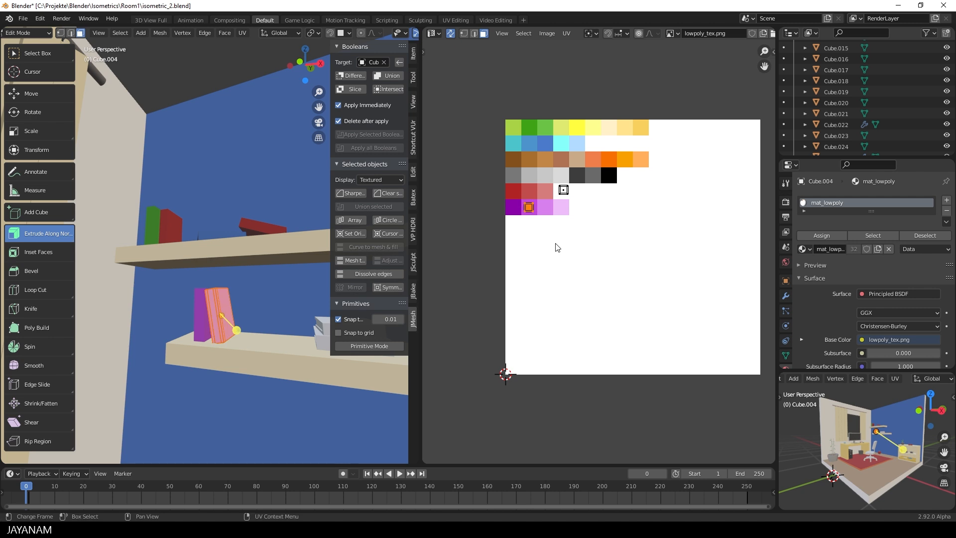
{"action": "key", "text": "g"}
{"action": "left_click", "coordinate": [534, 225]}
Reset the UVs of the top book in the lower-shelf stack, then shrink and place them on the dark green swatch
{"action": "key", "text": "Tab"}
{"action": "left_click", "coordinate": [231, 316]}
{"action": "key", "text": "Tab"}
{"action": "key", "text": "u"}
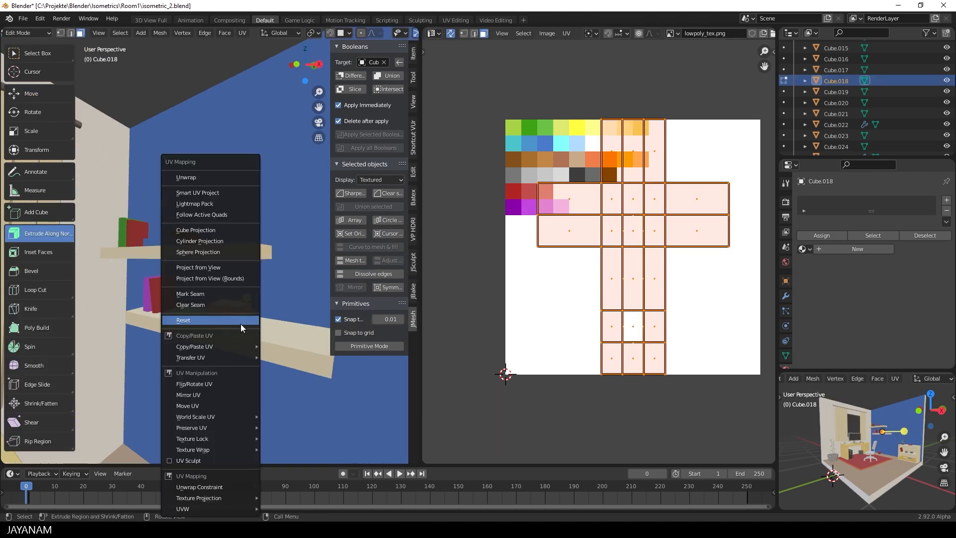
{"action": "left_click", "coordinate": [241, 323]}
{"action": "scroll", "coordinate": [614, 275], "scroll_direction": "down", "scroll_amount": 2}
{"action": "key", "text": "s"}
{"action": "left_click", "coordinate": [620, 250]}
{"action": "scroll", "coordinate": [633, 271], "scroll_direction": "up", "scroll_amount": 2}
{"action": "key", "text": "g"}
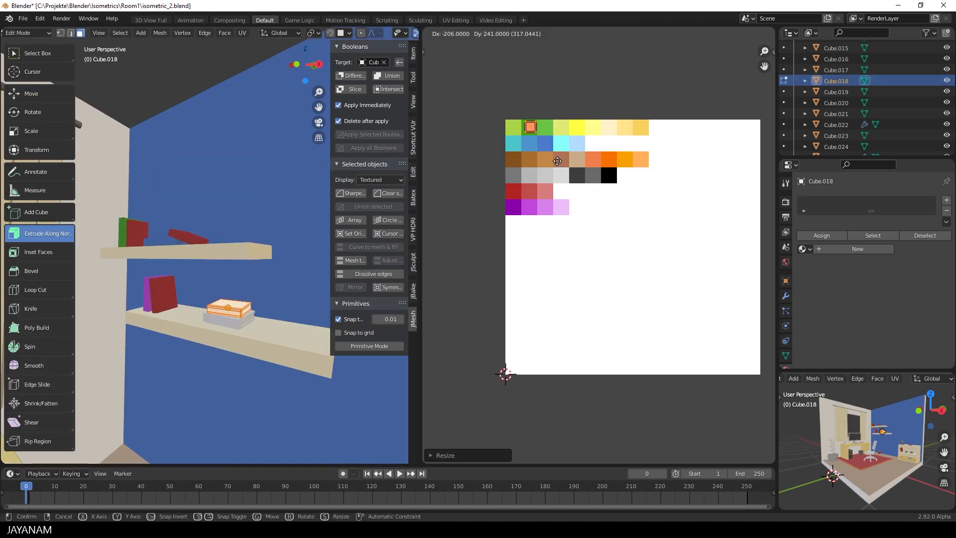
{"action": "left_click", "coordinate": [550, 152]}
Move the UVs of the top stacked book's page faces onto the white area and assign mat_lowpoly
{"action": "middle_click_drag", "start_coordinate": [301, 317], "coordinate": [256, 319]}
{"action": "left_click", "coordinate": [255, 319]}
{"action": "key", "text": "g"}
{"action": "left_click", "coordinate": [606, 326]}
{"action": "left_click", "coordinate": [805, 249]}
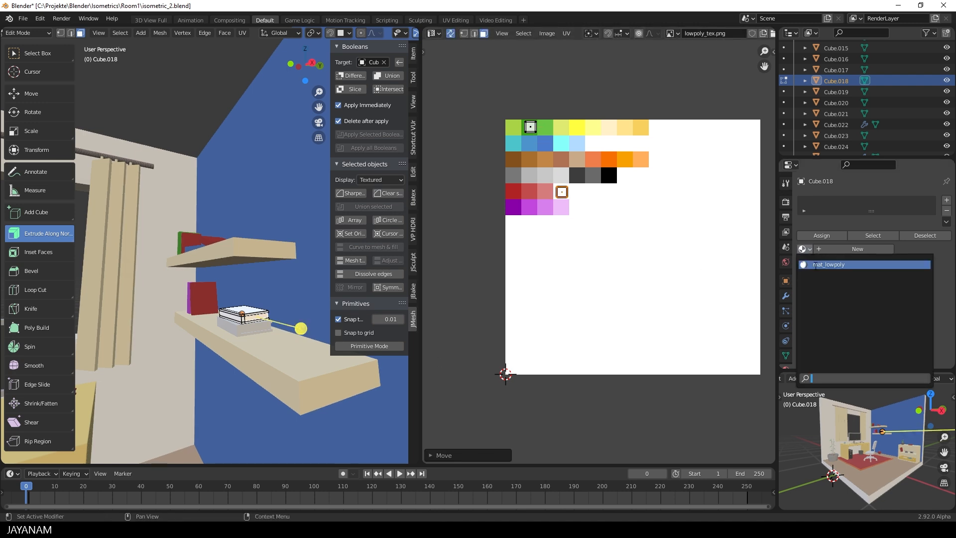
{"action": "left_click", "coordinate": [836, 265]}
Assign mat_lowpoly to the bottom book of the lower-shelf stack
{"action": "key", "text": "Tab"}
{"action": "left_click", "coordinate": [240, 332]}
{"action": "key", "text": "Tab"}
{"action": "left_click", "coordinate": [804, 249]}
{"action": "left_click", "coordinate": [837, 264]}
Reset the bottom stacked book's UVs and scale them down to fit within one palette swatch
{"action": "key", "text": "u"}
{"action": "left_click", "coordinate": [290, 274]}
{"action": "scroll", "coordinate": [624, 224], "scroll_direction": "down", "scroll_amount": 2}
{"action": "key", "text": "s"}
{"action": "key", "text": "period"}
{"action": "key", "text": "0"}
{"action": "key", "text": "Return"}
Move the bottom book's UVs onto the second purple swatch and its page faces' UVs onto the white area
{"action": "scroll", "coordinate": [643, 264], "scroll_direction": "up", "scroll_amount": 3}
{"action": "key", "text": "g"}
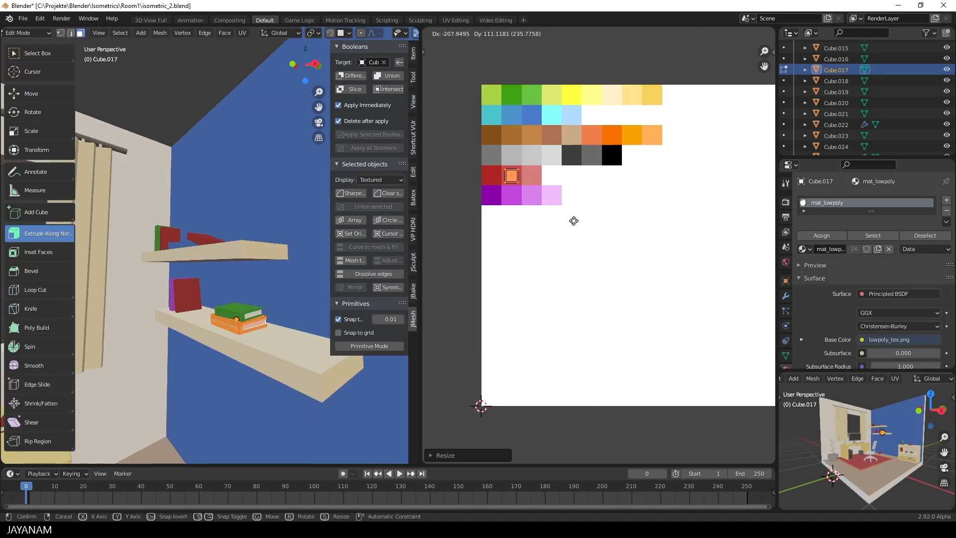
{"action": "left_click", "coordinate": [573, 240]}
{"action": "left_click", "coordinate": [255, 325]}
{"action": "key", "text": "g"}
{"action": "left_click", "coordinate": [633, 233]}
Move the cover UVs of the book lying on the low cabinet onto the dark purple swatch
{"action": "scroll", "coordinate": [264, 276], "scroll_direction": "down", "scroll_amount": 6}
{"action": "middle_click_drag", "start_coordinate": [262, 275], "coordinate": [249, 294]}
{"action": "key", "text": "Tab"}
{"action": "scroll", "coordinate": [250, 349], "scroll_direction": "up", "scroll_amount": 6}
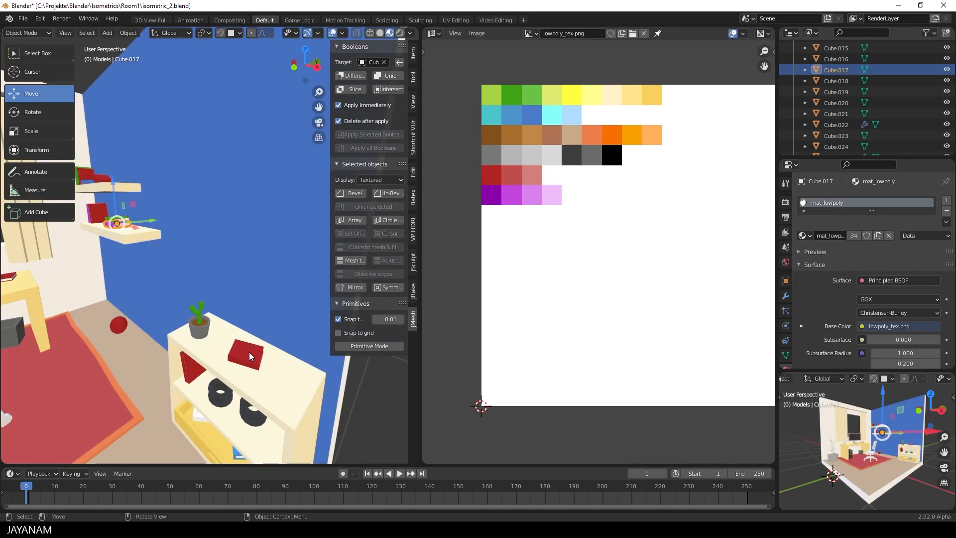
{"action": "left_click", "coordinate": [574, 189]}
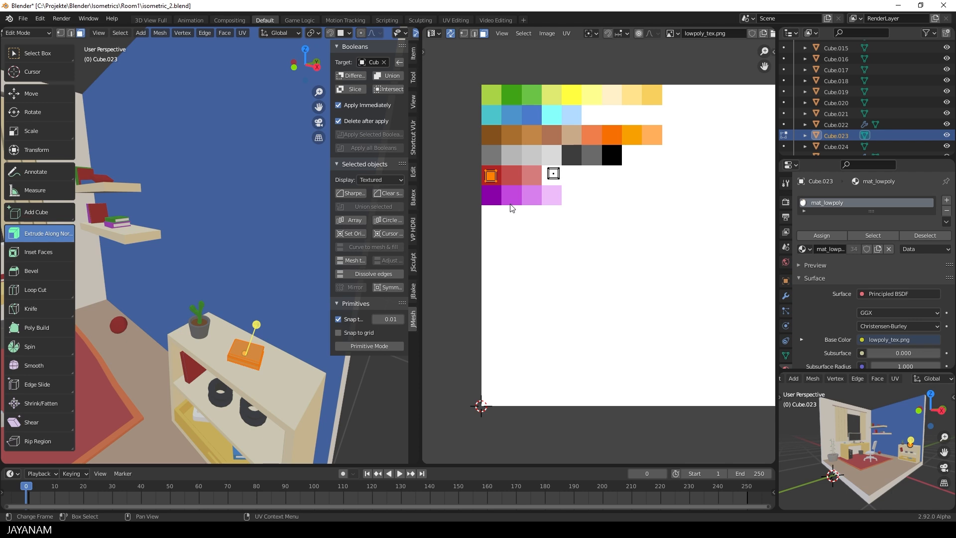
{"action": "key", "text": "g"}
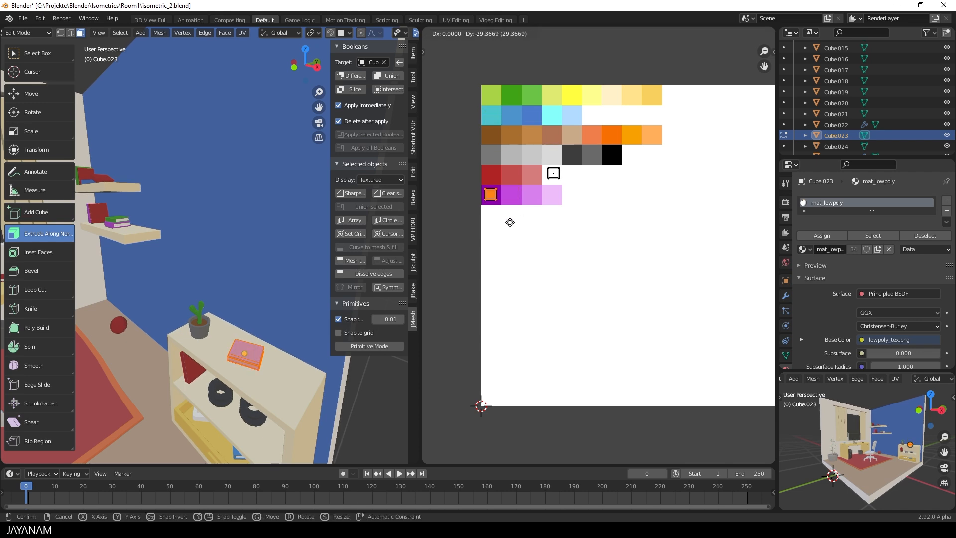
{"action": "left_click", "coordinate": [510, 222]}
Reposition the selected book UVs on the colour palette once more to adjust the cover colour
{"action": "scroll", "coordinate": [269, 299], "scroll_direction": "down", "scroll_amount": 4}
{"action": "key", "text": "Tab"}
{"action": "middle_click_drag", "start_coordinate": [269, 299], "coordinate": [274, 286]}
{"action": "scroll", "coordinate": [274, 286], "scroll_direction": "up", "scroll_amount": 1}
{"action": "key", "text": "Tab"}
{"action": "key", "text": "g"}
{"action": "left_click", "coordinate": [537, 198]}
Select the office chair and reset the UVs of all its faces
{"action": "key", "text": "Tab"}
{"action": "scroll", "coordinate": [188, 293], "scroll_direction": "down", "scroll_amount": 4}
{"action": "mouse_move", "coordinate": [188, 292]}
{"action": "middle_mouse_down", "text": "shift"}
{"action": "mouse_move", "coordinate": [246, 314]}
{"action": "mouse_move", "coordinate": [219, 306]}
{"action": "mouse_move", "coordinate": [217, 325]}
{"action": "mouse_move", "coordinate": [197, 304]}
{"action": "middle_mouse_up", "text": "shift"}
{"action": "scroll", "coordinate": [217, 321], "scroll_direction": "up", "scroll_amount": 3}
{"action": "left_click", "coordinate": [212, 314]}
{"action": "key", "text": "Tab"}
{"action": "key", "text": "a"}
{"action": "key", "text": "u"}
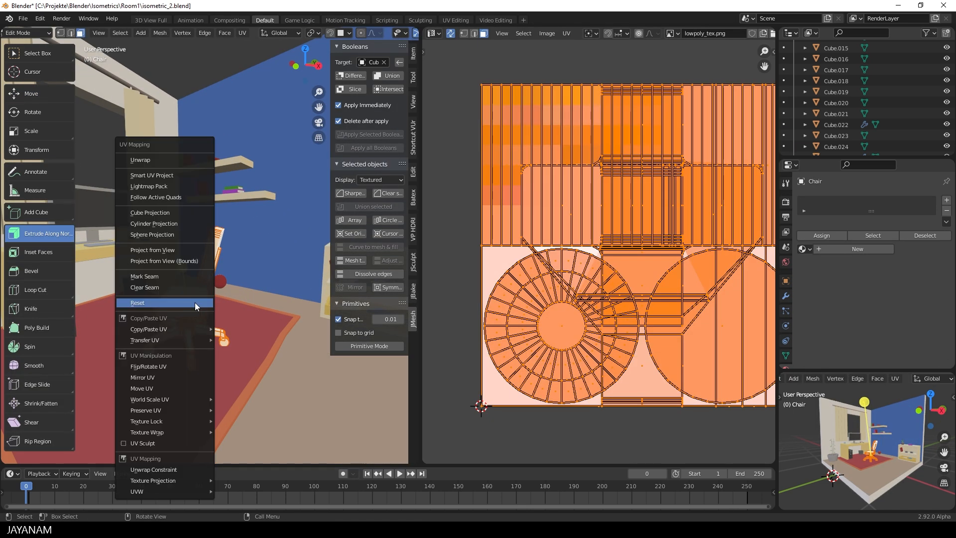
{"action": "left_click", "coordinate": [195, 302]}
Shrink the office chair's UVs to a small patch and place them on the darkest grey swatch of the palette
{"action": "scroll", "coordinate": [709, 304], "scroll_direction": "down", "scroll_amount": 4}
{"action": "key", "text": "s"}
{"action": "left_click", "coordinate": [704, 299]}
{"action": "scroll", "coordinate": [717, 314], "scroll_direction": "up", "scroll_amount": 4}
{"action": "key", "text": "g"}
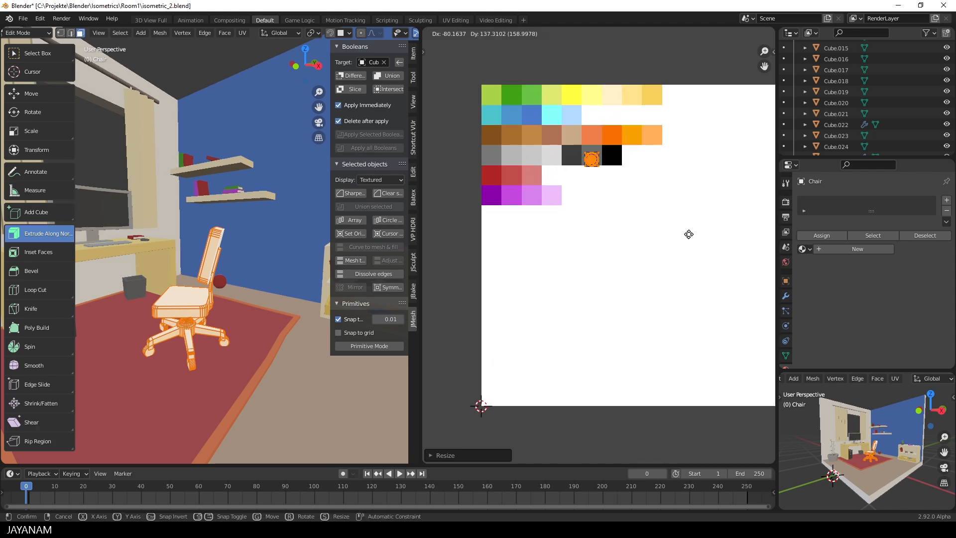
{"action": "left_click", "coordinate": [655, 231]}
Assign the existing mat_lowpoly material to the office chair and leave mesh editing
{"action": "left_click", "coordinate": [805, 249]}
{"action": "left_click", "coordinate": [831, 272]}
{"action": "key", "text": "Tab"}
Select the chair's linked seat and backrest faces and move their UVs onto a green swatch of the palette
{"action": "scroll", "coordinate": [241, 372], "scroll_direction": "up", "scroll_amount": 5}
{"action": "middle_click_drag", "start_coordinate": [241, 372], "coordinate": [245, 357]}
{"action": "scroll", "coordinate": [234, 344], "scroll_direction": "down", "scroll_amount": 3}
{"action": "key", "text": "Tab"}
{"action": "key", "text": "Tab"}
{"action": "key", "text": "Tab"}
{"action": "key", "text": "l"}
{"action": "key", "text": "l"}
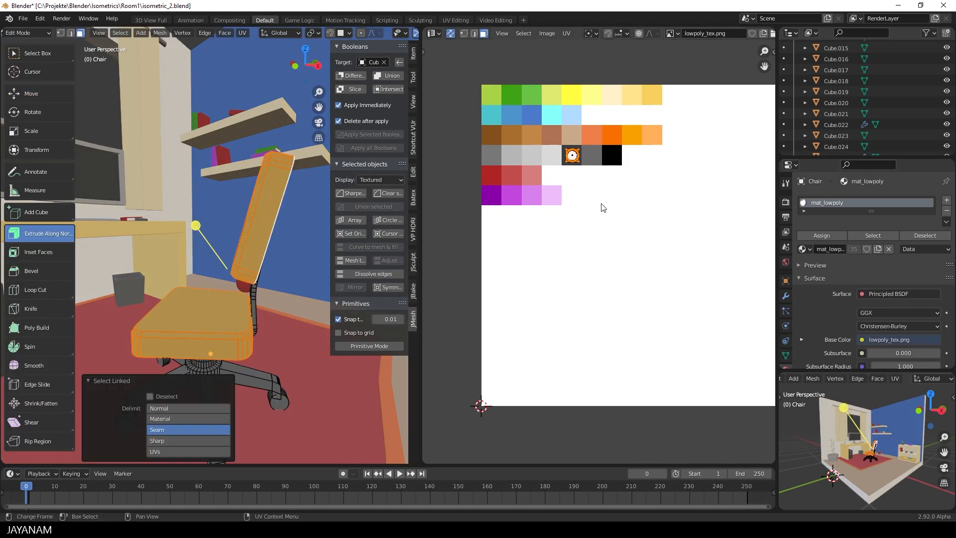
{"action": "key", "text": "g"}
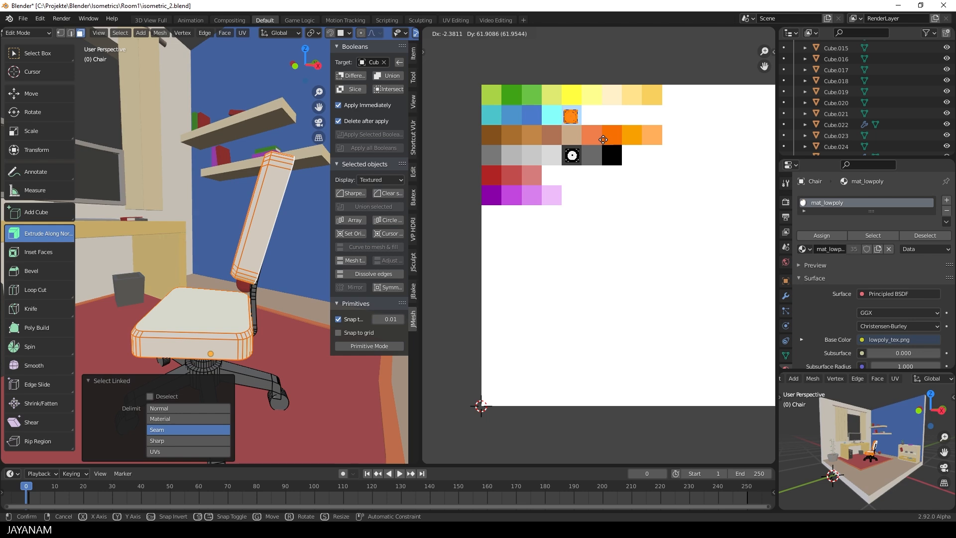
{"action": "left_click", "coordinate": [561, 120]}
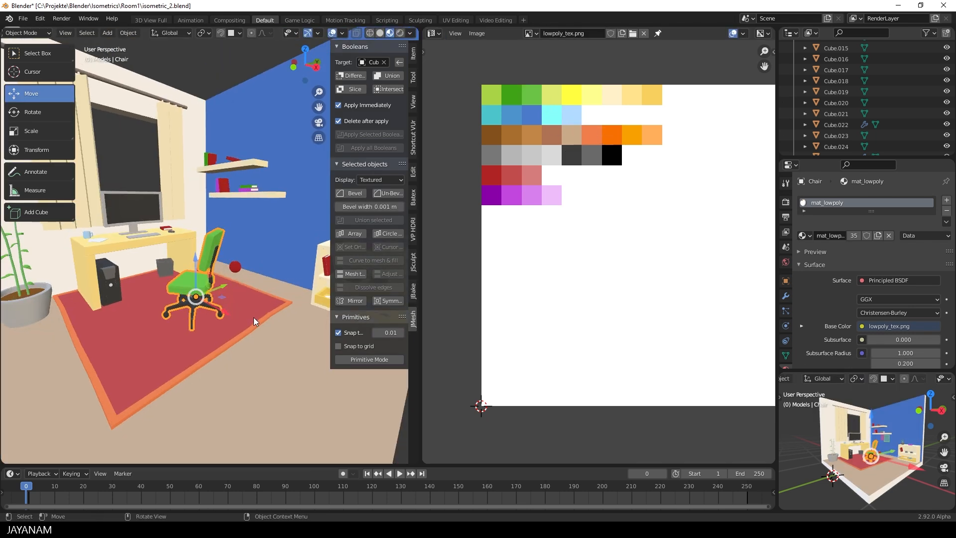
Widen the 3D viewport, frame the whole room in it and switch it to rendered shading
{"action": "left_click", "coordinate": [254, 320]}
{"action": "scroll", "coordinate": [249, 319], "scroll_direction": "down", "scroll_amount": 3}
{"action": "mouse_move", "coordinate": [248, 318]}
{"action": "middle_mouse_down"}
{"action": "mouse_move", "coordinate": [244, 339]}
{"action": "mouse_move", "coordinate": [295, 323]}
{"action": "mouse_move", "coordinate": [264, 320]}
{"action": "middle_mouse_up"}
{"action": "scroll", "coordinate": [241, 333], "scroll_direction": "down", "scroll_amount": 3}
{"action": "left_click_drag", "start_coordinate": [420, 293], "coordinate": [563, 288]}
{"action": "scroll", "coordinate": [649, 282], "scroll_direction": "down", "scroll_amount": 3}
{"action": "scroll", "coordinate": [402, 295], "scroll_direction": "down", "scroll_amount": 2}
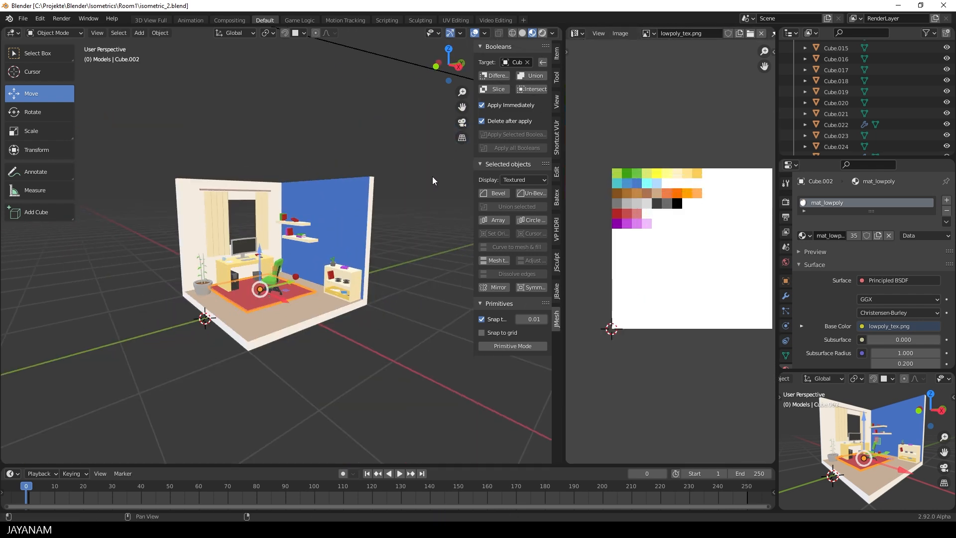
{"action": "left_click", "coordinate": [543, 33]}
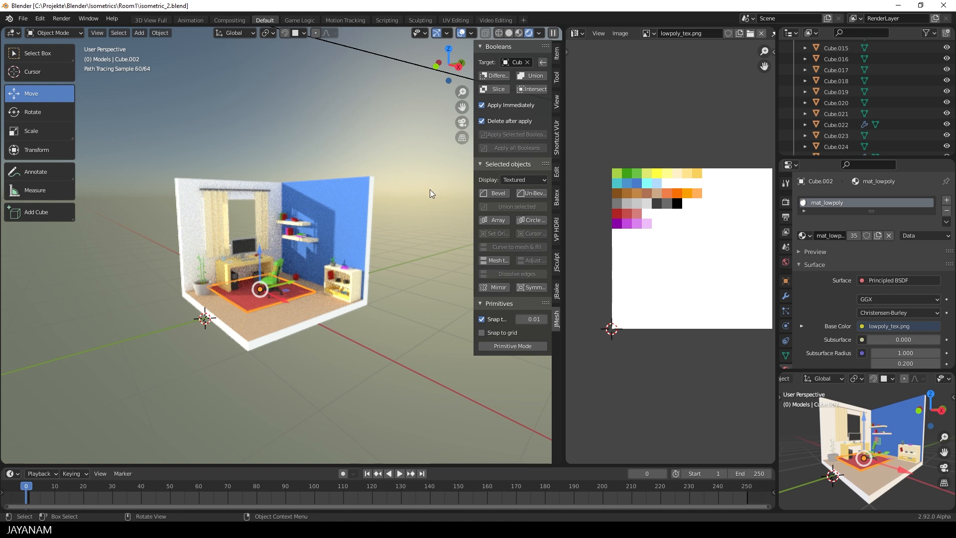
Start a full render of the isometric room scene
{"action": "left_click", "coordinate": [429, 189]}
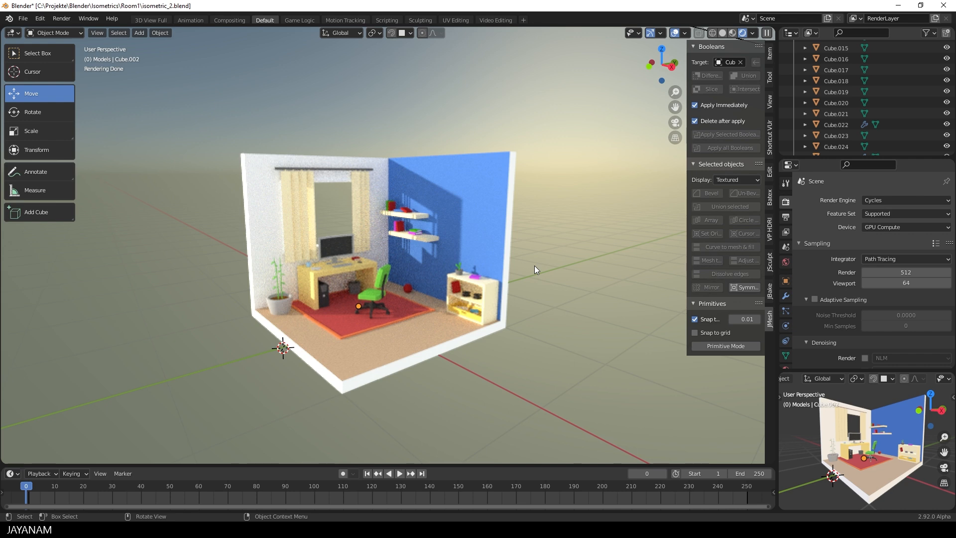
{"action": "key", "text": "F12"}
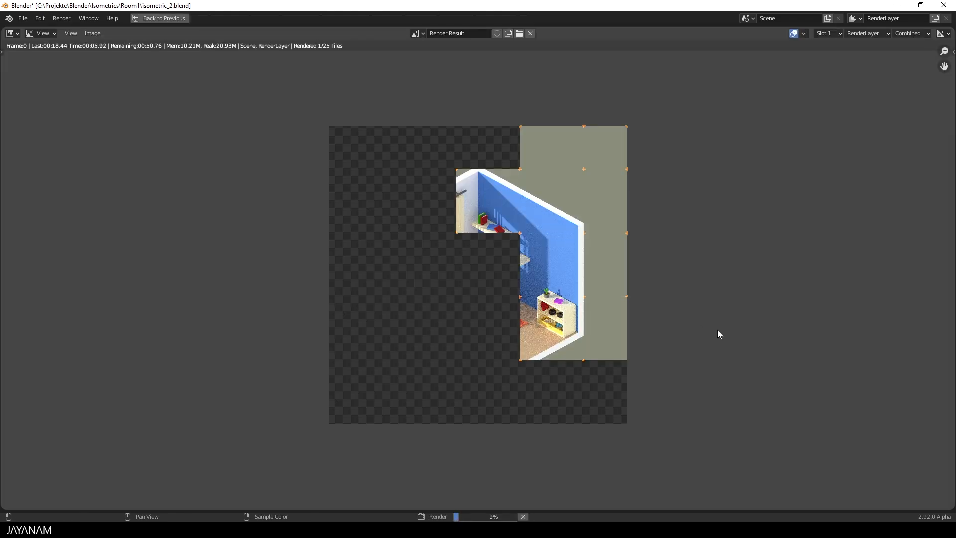